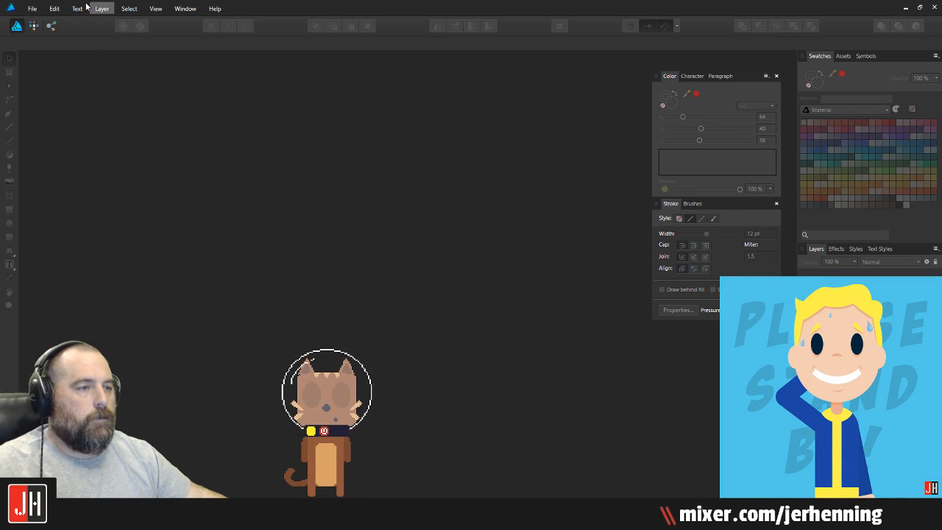
# Step: Browse to the Vector folder for opening a document and remove the Kawaii shortcut from Quick access
pyautogui.click(32, 8)
pyautogui.click(33, 54)
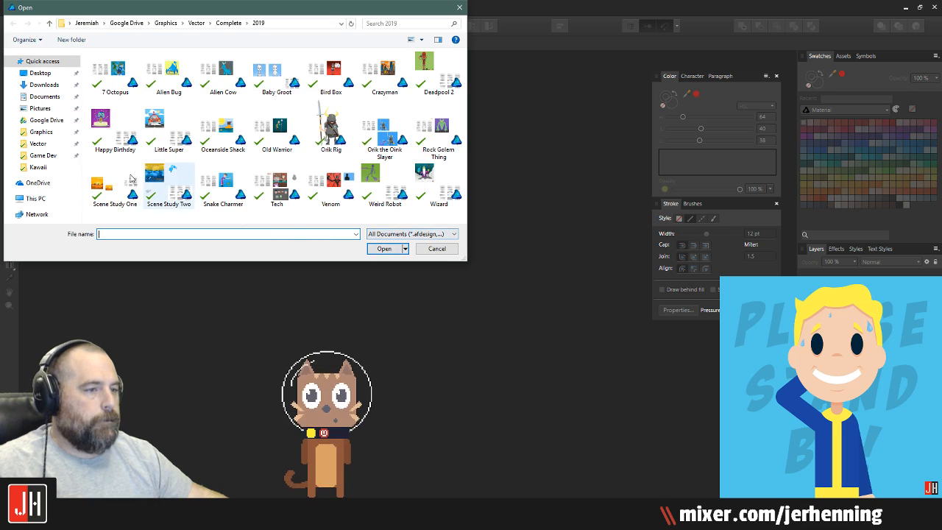
pyautogui.click(56, 145)
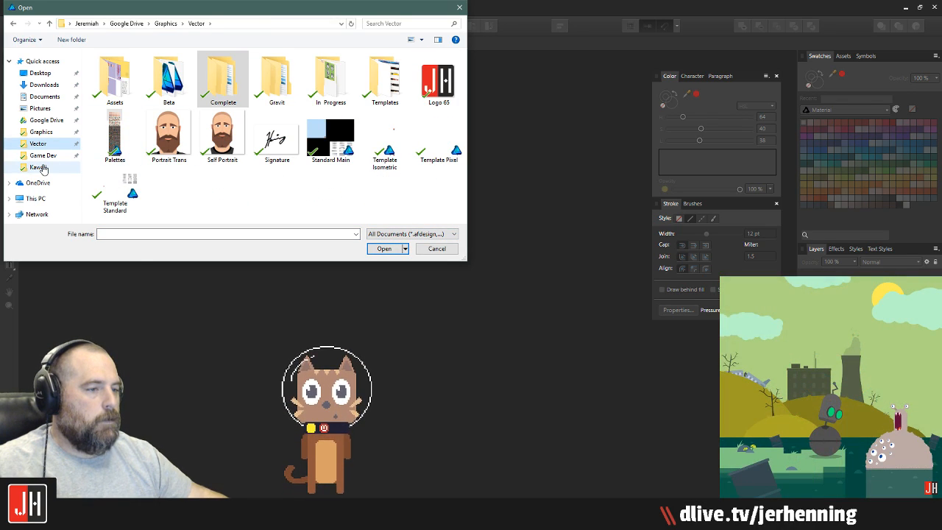
pyautogui.rightClick(39, 167)
pyautogui.click(58, 230)
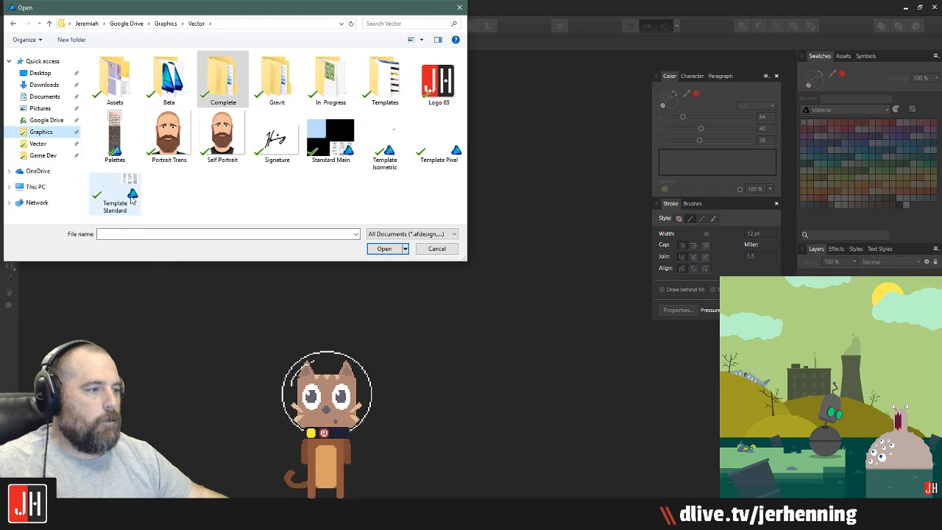
# Step: Open the Template Standard document from the Vector folder
pyautogui.doubleClick(131, 196)
pyautogui.moveTo(361, 172); pyautogui.dragTo(526, 167)
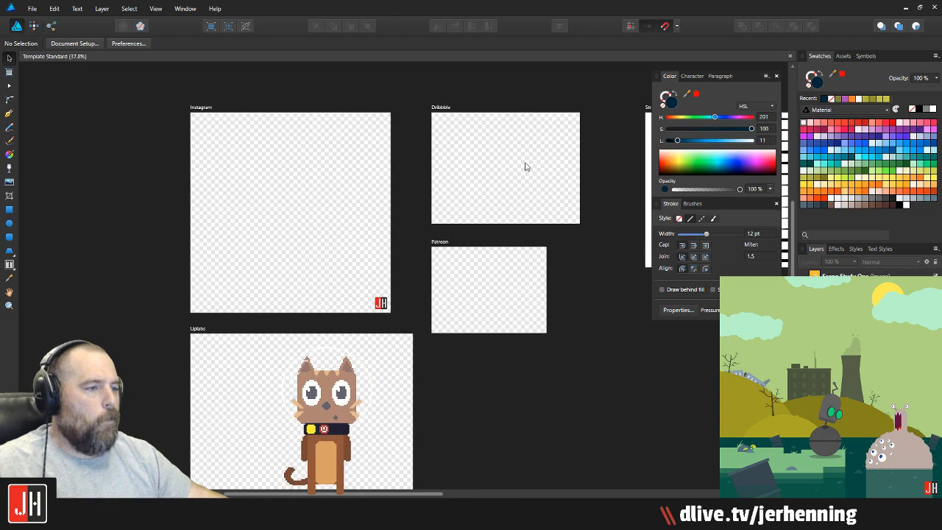
pyautogui.scroll(3, 207, 140)
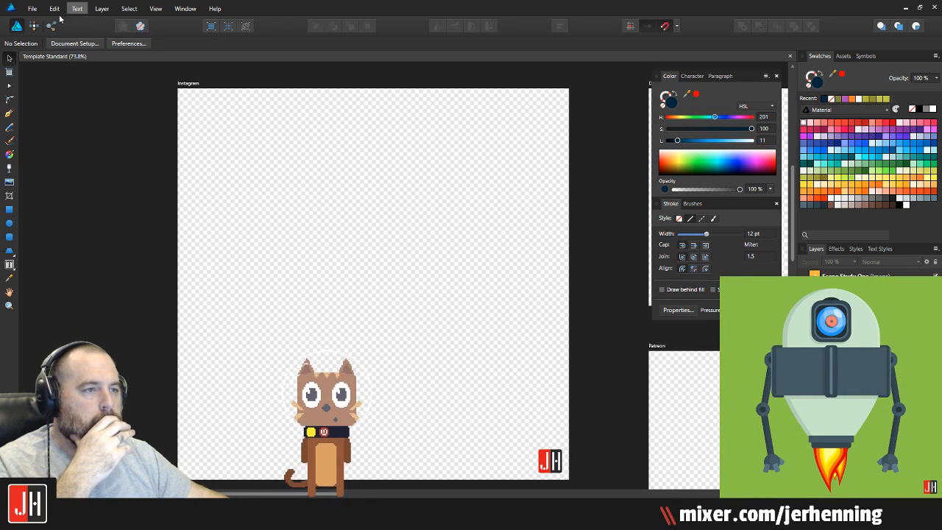
# Step: Open the Wizard document from the 2019 subfolder of the Complete folder
pyautogui.click(32, 9)
pyautogui.click(44, 53)
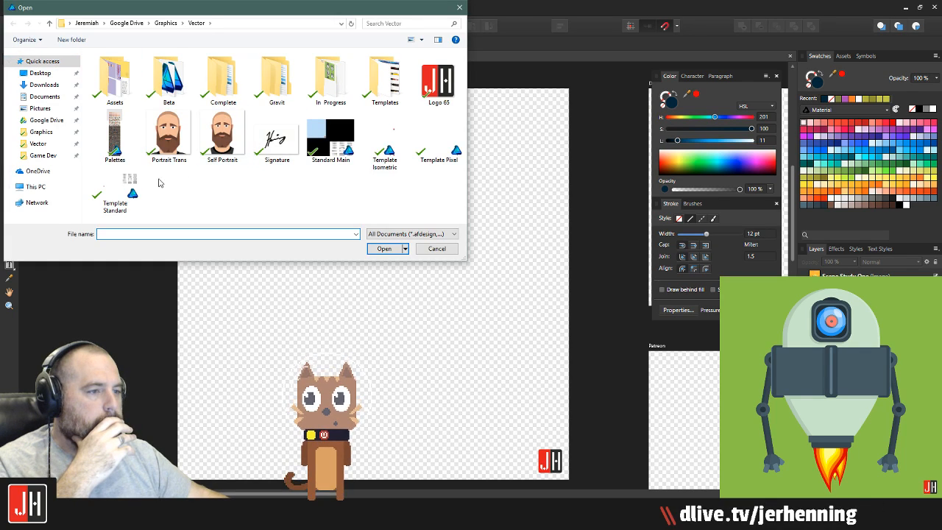
pyautogui.doubleClick(223, 77)
pyautogui.doubleClick(228, 81)
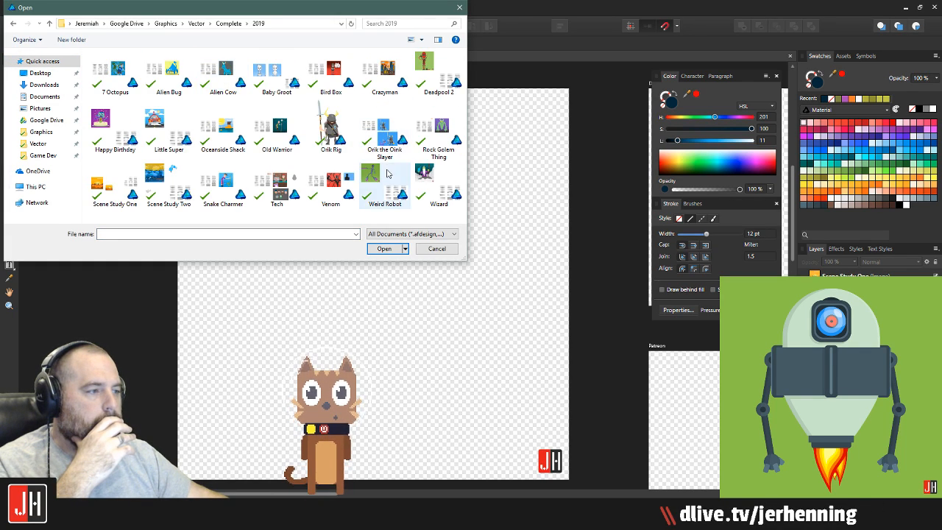
pyautogui.doubleClick(437, 182)
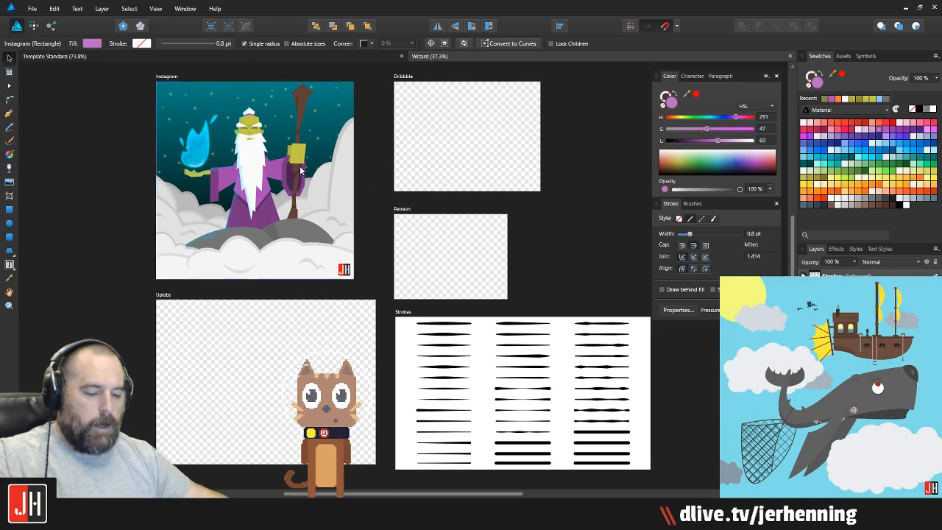
pyautogui.moveTo(252, 140); pyautogui.dragTo(319, 209)
pyautogui.scroll(6, 317, 206)
pyautogui.scroll(-3, 296, 219)
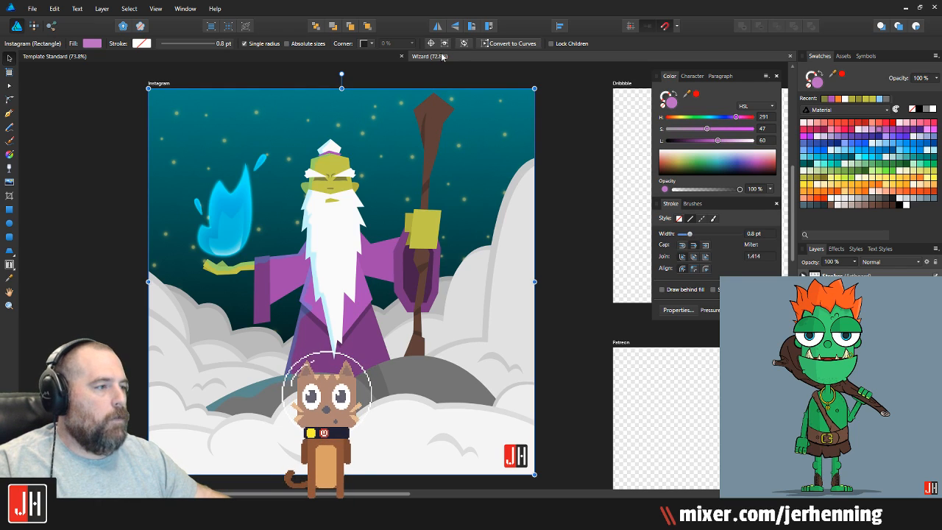
pyautogui.click(360, 56)
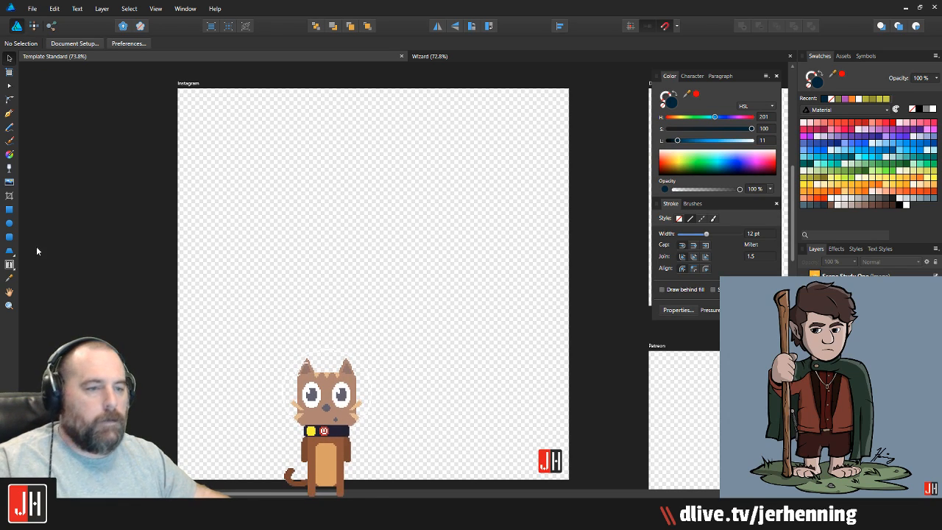
pyautogui.press('super+e')
pyautogui.moveTo(571, 87); pyautogui.dragTo(0, 94)
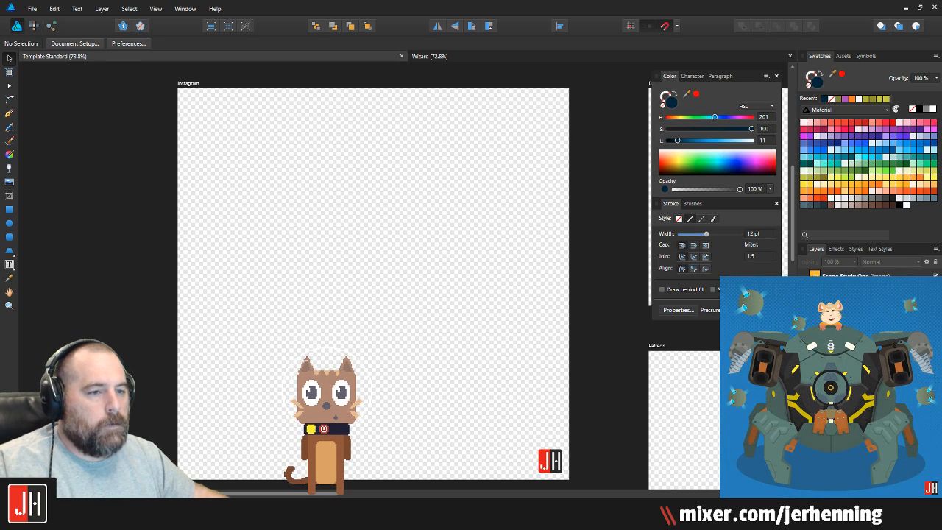
# Step: Clear the selection in the Wizard document and open the Scene Study Two document from the 2019 folder
pyautogui.click(428, 59)
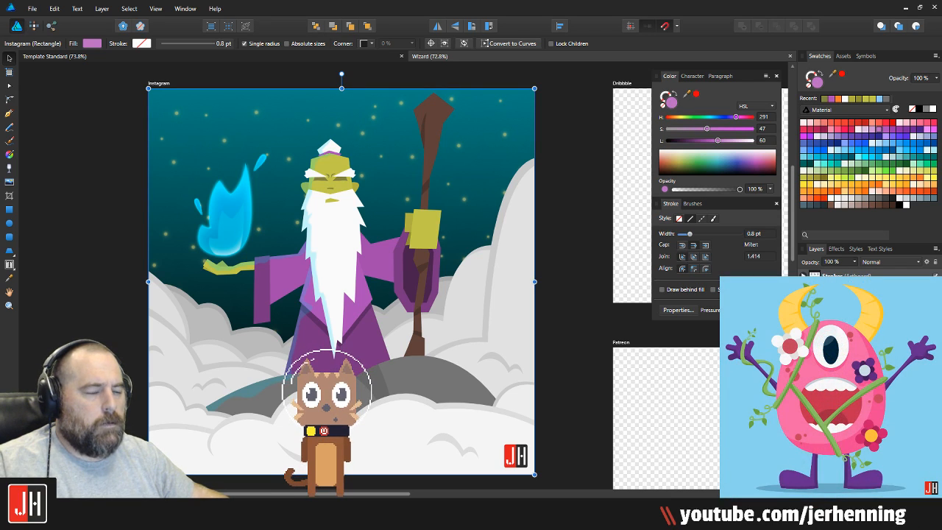
pyautogui.hotkey('ctrl', 'd')
pyautogui.click(32, 8)
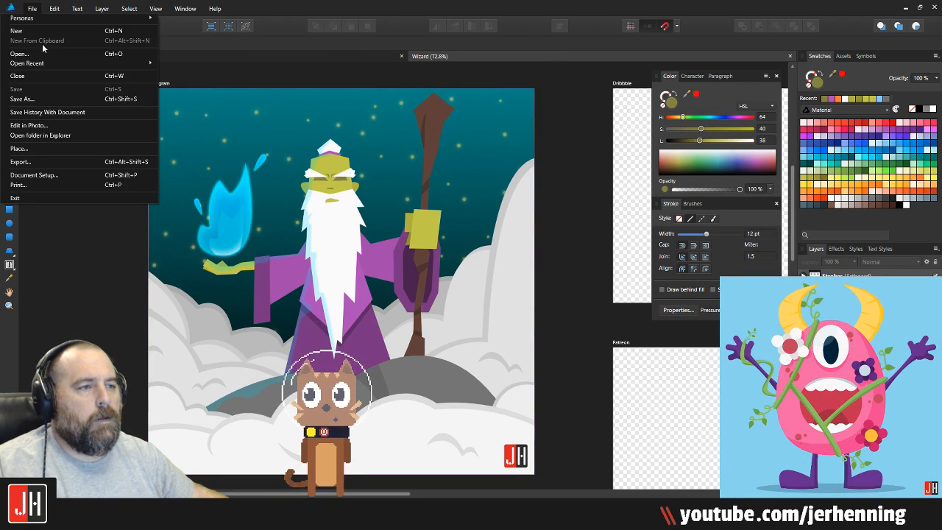
pyautogui.click(43, 52)
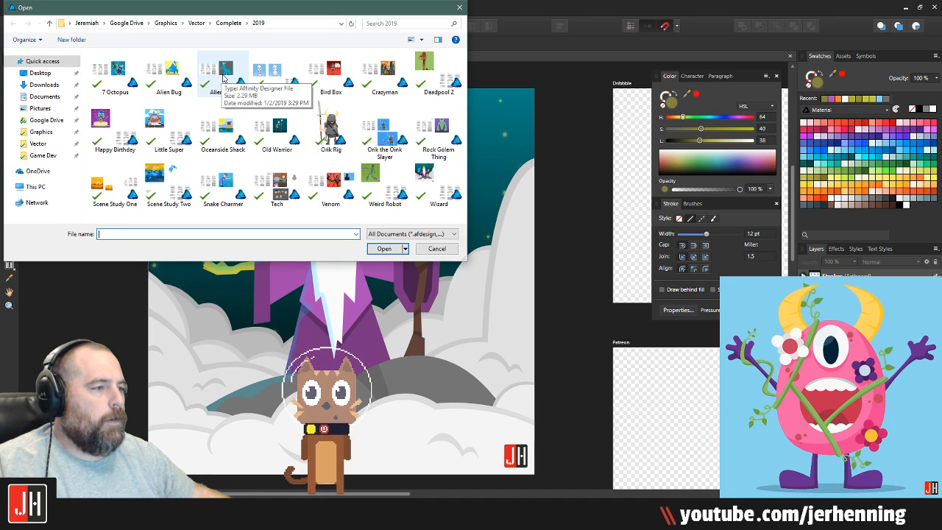
pyautogui.doubleClick(164, 169)
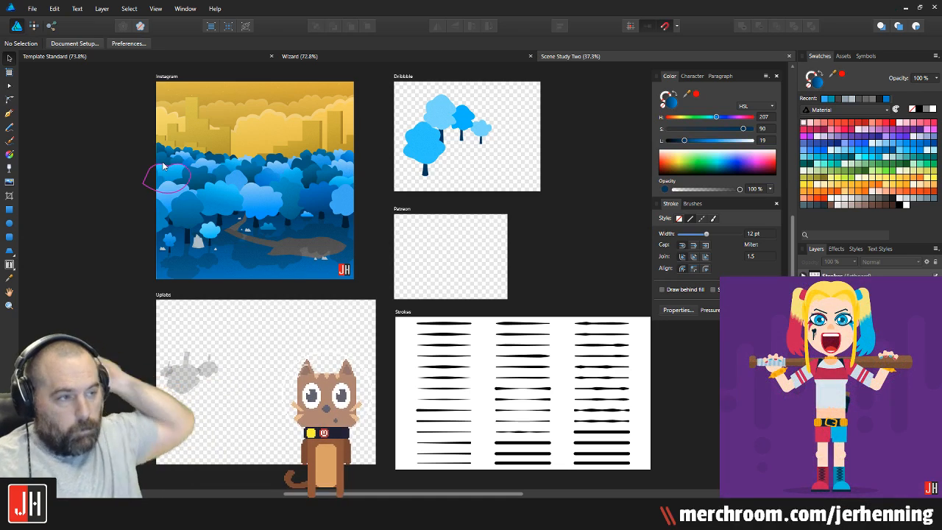
# Step: Delete the grey tree shadow shape from the Uplabs artboard
pyautogui.moveTo(103, 332); pyautogui.dragTo(239, 418)
pyautogui.press('Delete')
# Step: Shorten the cast shadow of the front-left trees and reduce the neighbouring shadow by the path to about 116.5 px high
pyautogui.scroll(5, 267, 307)
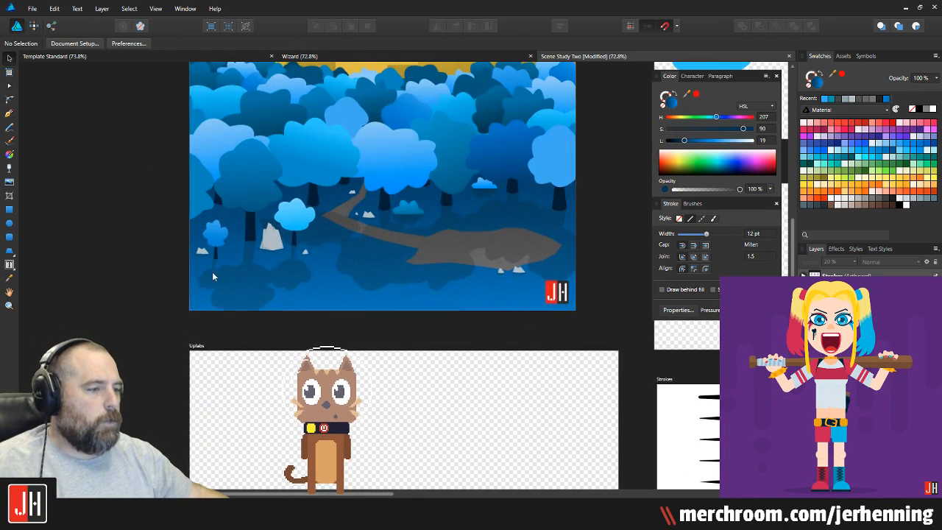
pyautogui.scroll(5, 212, 276)
pyautogui.click(249, 275)
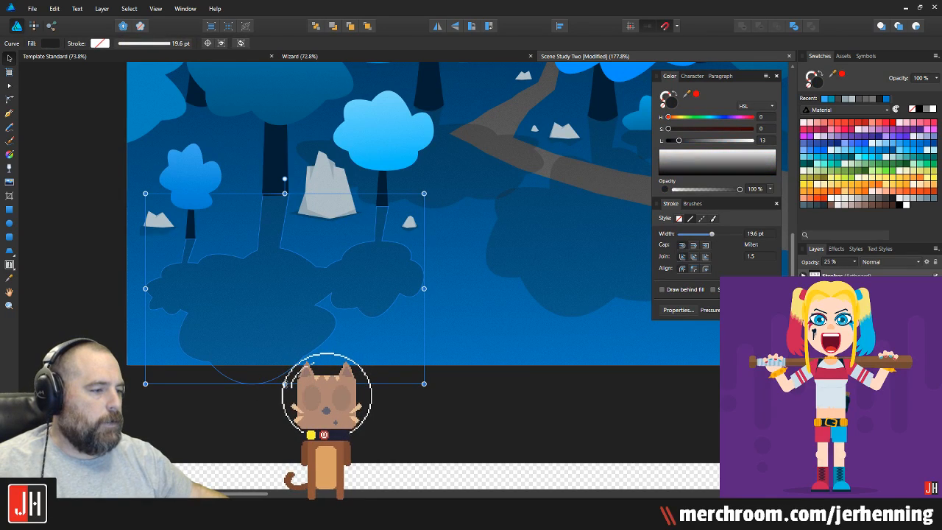
pyautogui.moveTo(286, 383); pyautogui.dragTo(285, 352)
pyautogui.moveTo(442, 249); pyautogui.dragTo(356, 297)
pyautogui.click(389, 191)
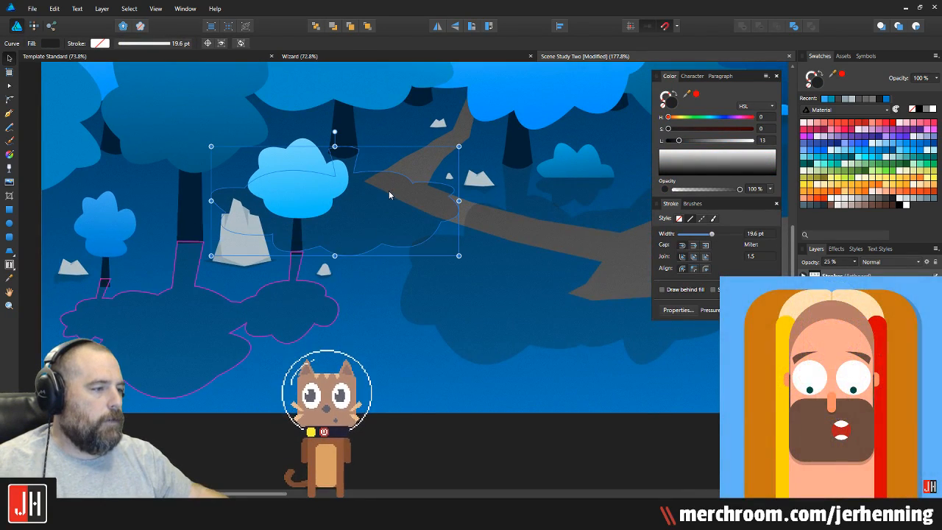
pyautogui.moveTo(335, 255); pyautogui.dragTo(335, 247)
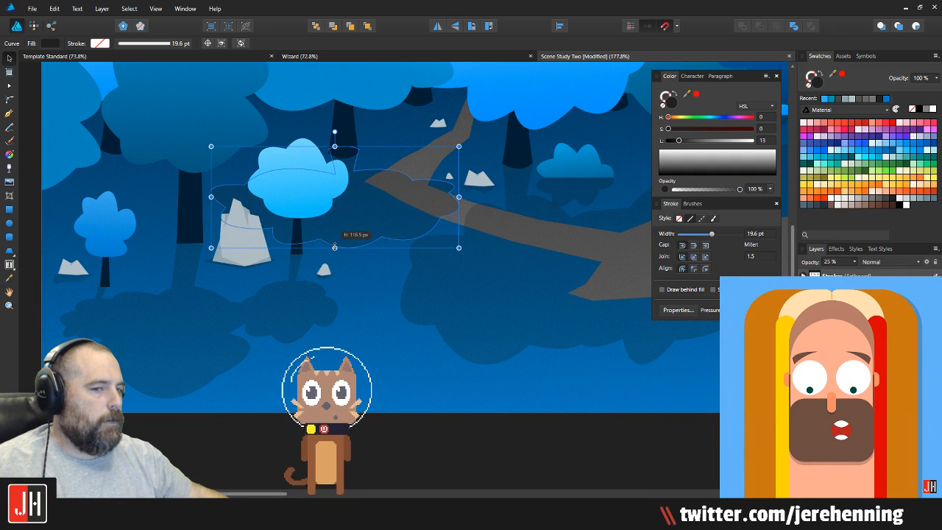
# Step: Move the large tree shadow over the path slightly down, undoing the extra adjustment, and deselect it
pyautogui.scroll(-5, 319, 251)
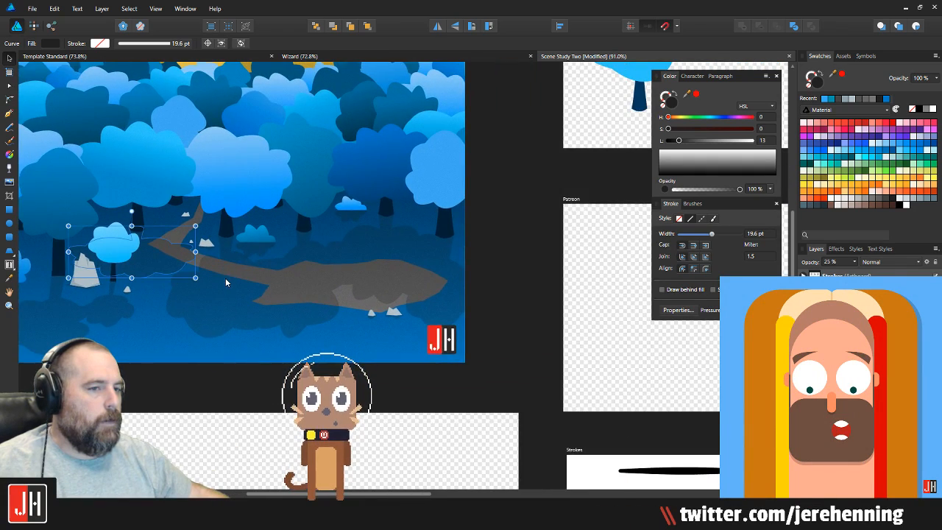
pyautogui.scroll(2, 226, 277)
pyautogui.click(238, 301)
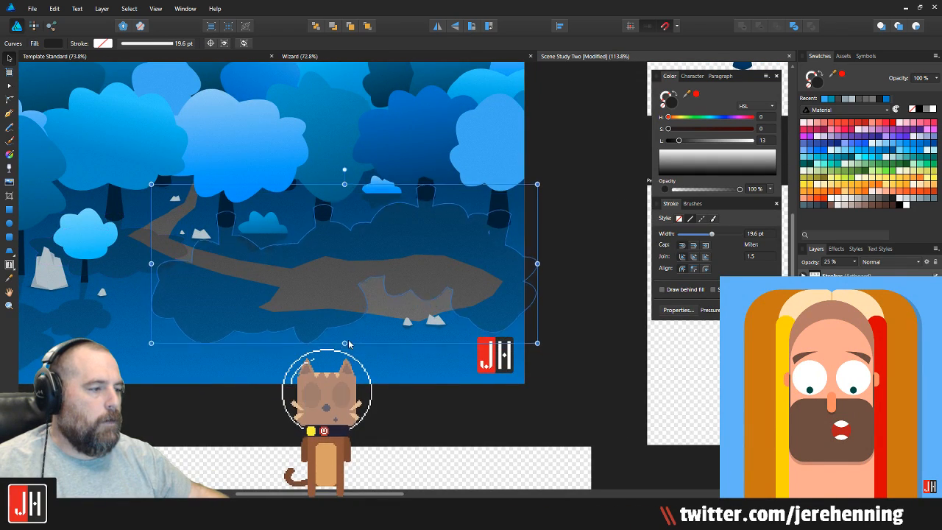
pyautogui.moveTo(348, 344); pyautogui.dragTo(344, 353)
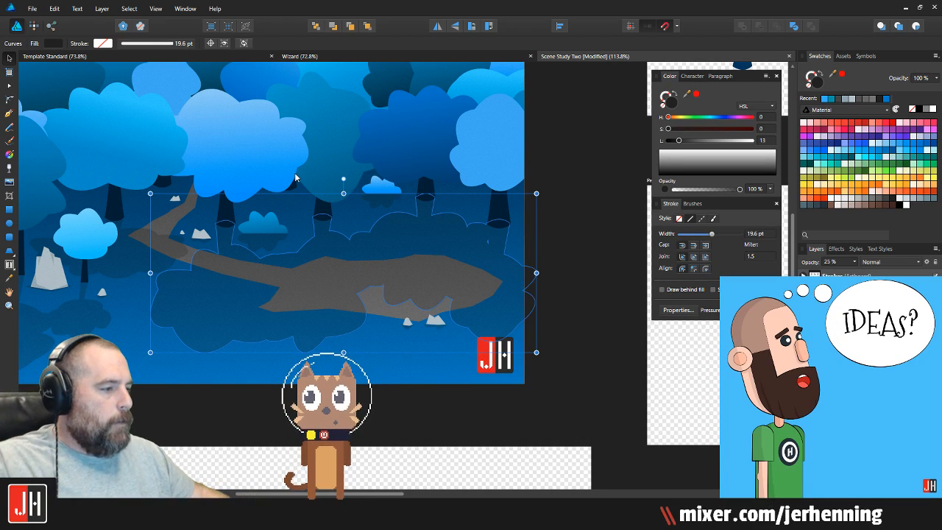
pyautogui.moveTo(344, 352); pyautogui.dragTo(335, 355)
pyautogui.hotkey('ctrl', 'z')
pyautogui.click(549, 270)
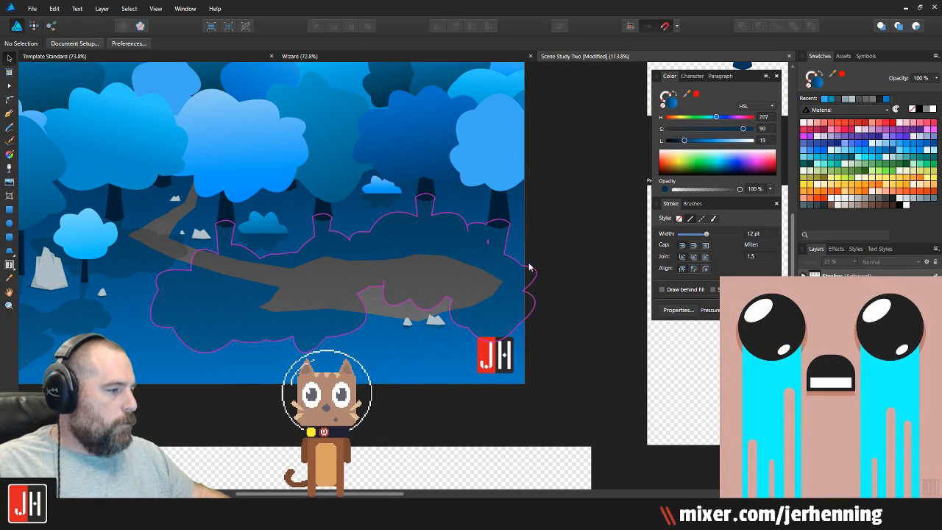
# Step: Examine the star group in the sky of the Instagram artboard
pyautogui.moveTo(450, 261); pyautogui.dragTo(555, 260)
pyautogui.scroll(-4, 373, 282)
pyautogui.scroll(3, 329, 230)
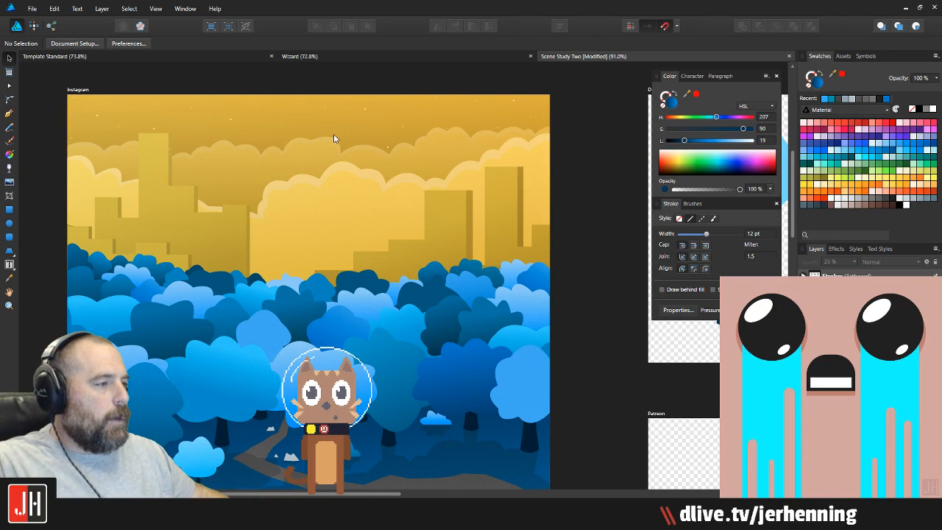
pyautogui.click(364, 109)
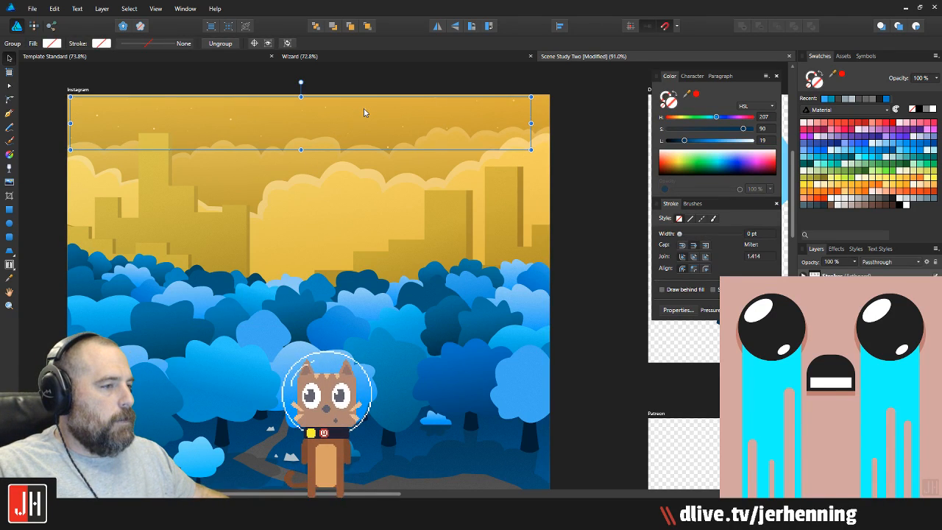
pyautogui.scroll(-3, 385, 119)
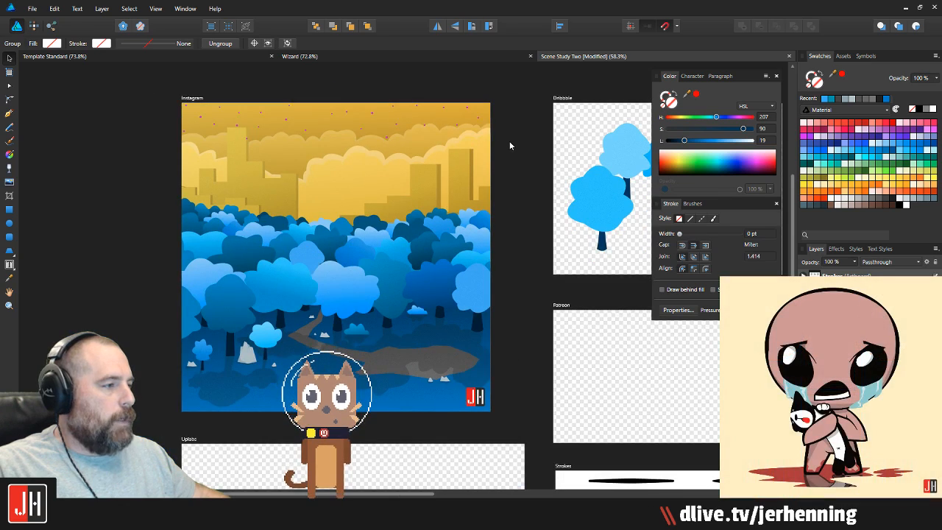
pyautogui.click(510, 140)
# Step: Place the Stars-PNG-Clipart image from the Textures subfolder of Stock Files over the left part of the Instagram artboard
pyautogui.hotkey('ctrl', 'o')
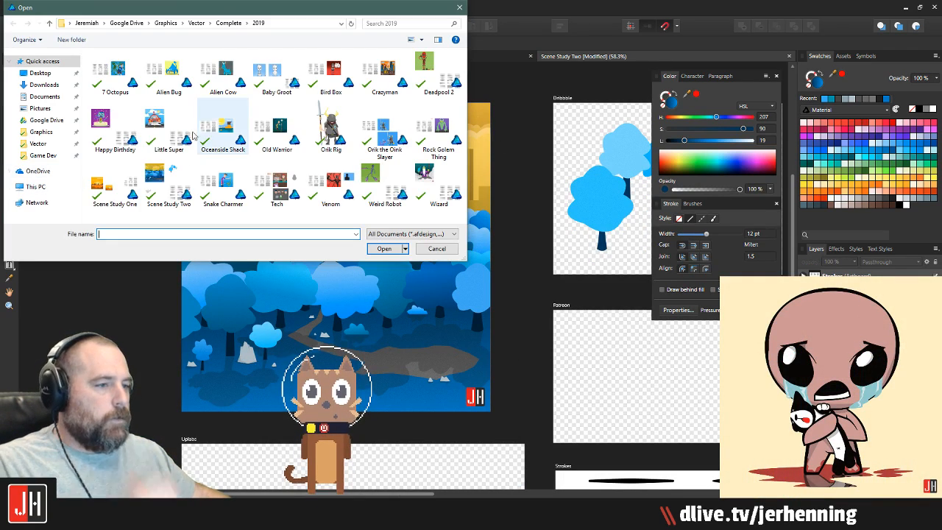
pyautogui.click(60, 135)
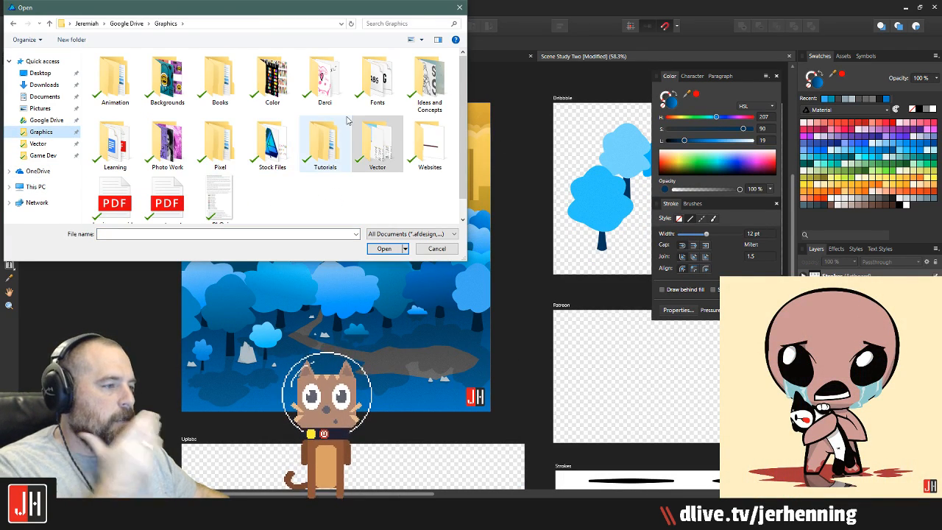
pyautogui.click(286, 141)
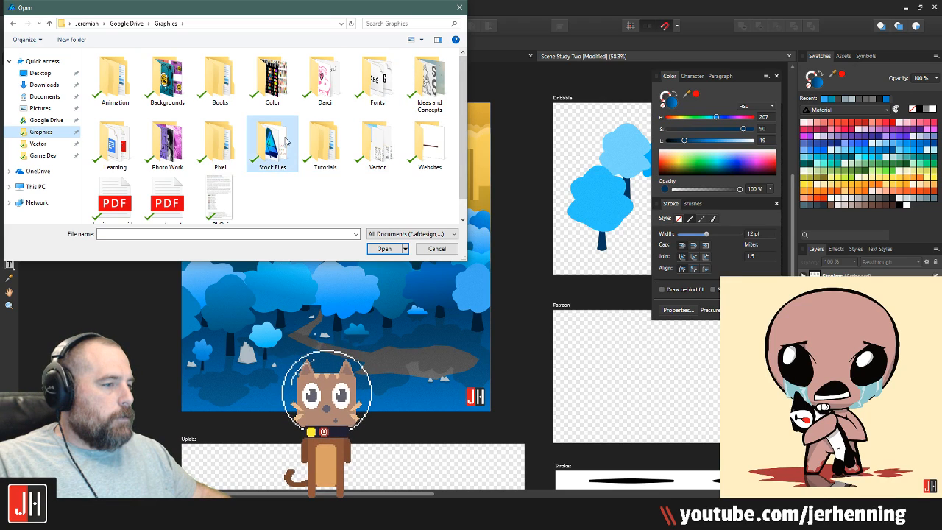
pyautogui.doubleClick(285, 142)
pyautogui.doubleClick(326, 78)
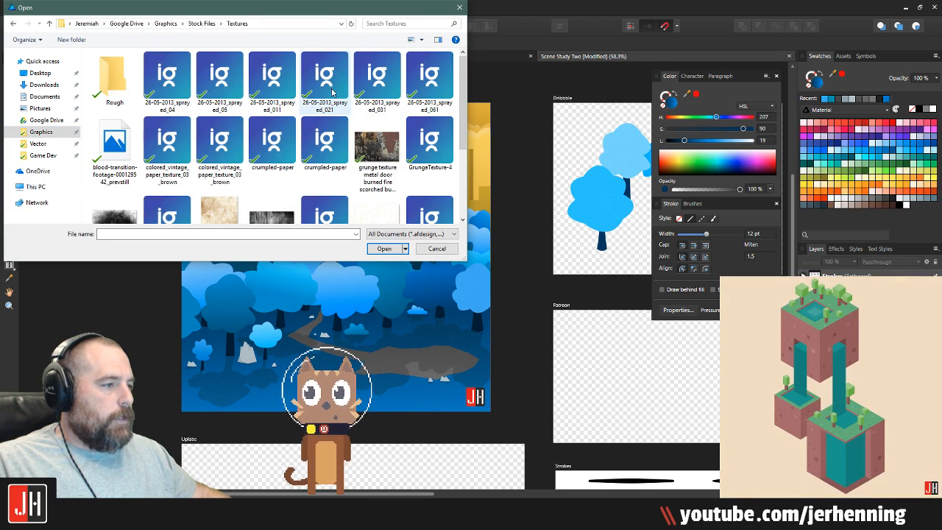
pyautogui.scroll(-3, 351, 192)
pyautogui.doubleClick(371, 114)
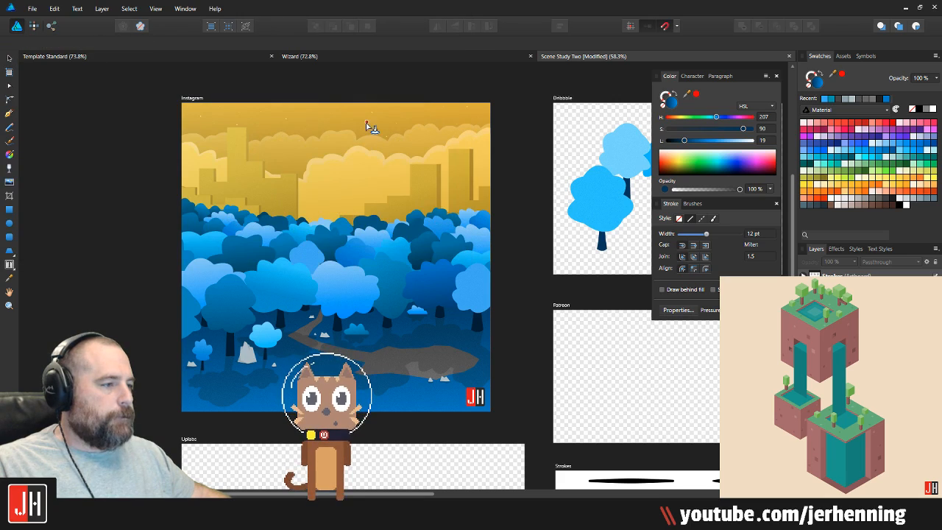
pyautogui.click(45, 175)
pyautogui.scroll(-3, 74, 166)
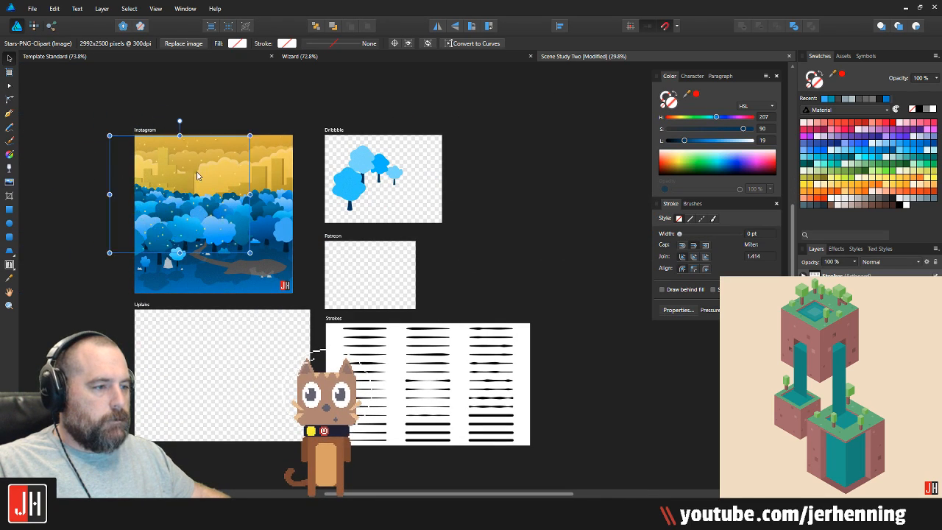
# Step: Move the stars image clear of the Instagram artboard's left side and the existing star group above the artboard
pyautogui.scroll(3, 85, 164)
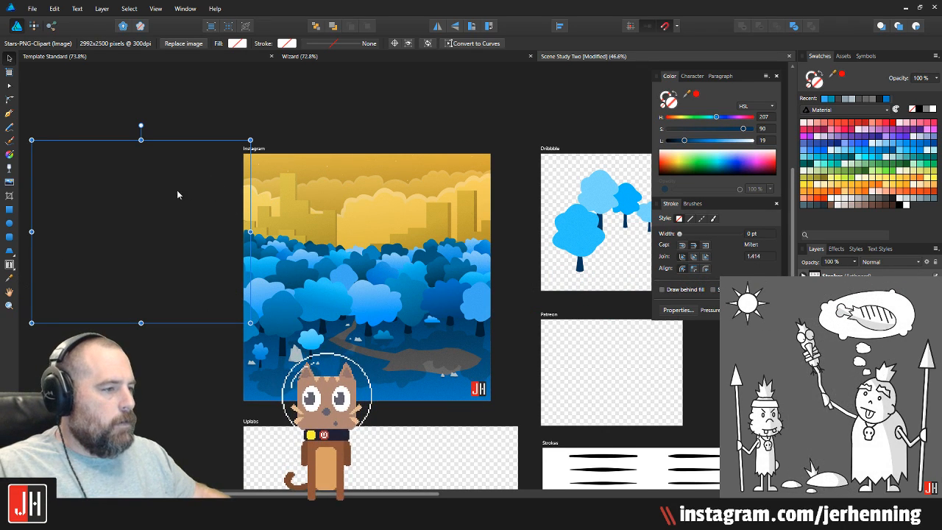
pyautogui.moveTo(177, 191); pyautogui.dragTo(131, 204)
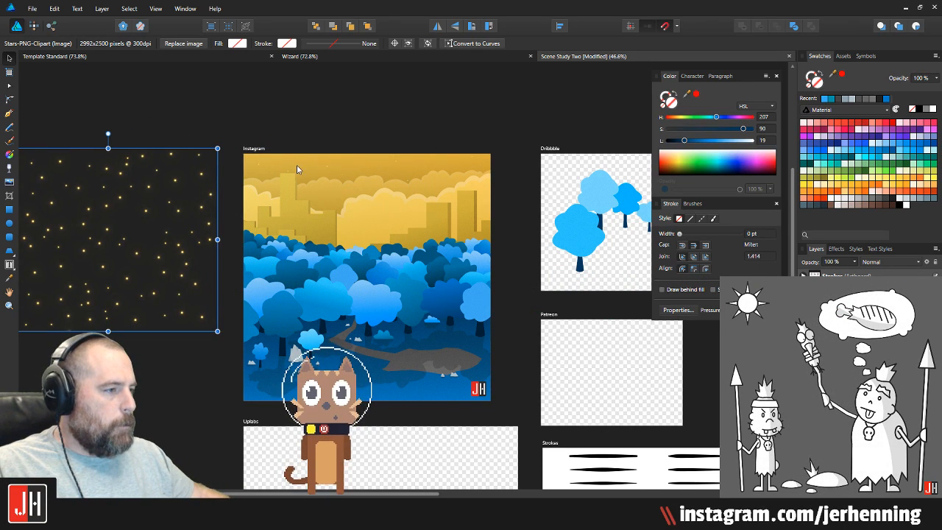
pyautogui.moveTo(328, 166); pyautogui.dragTo(329, 86)
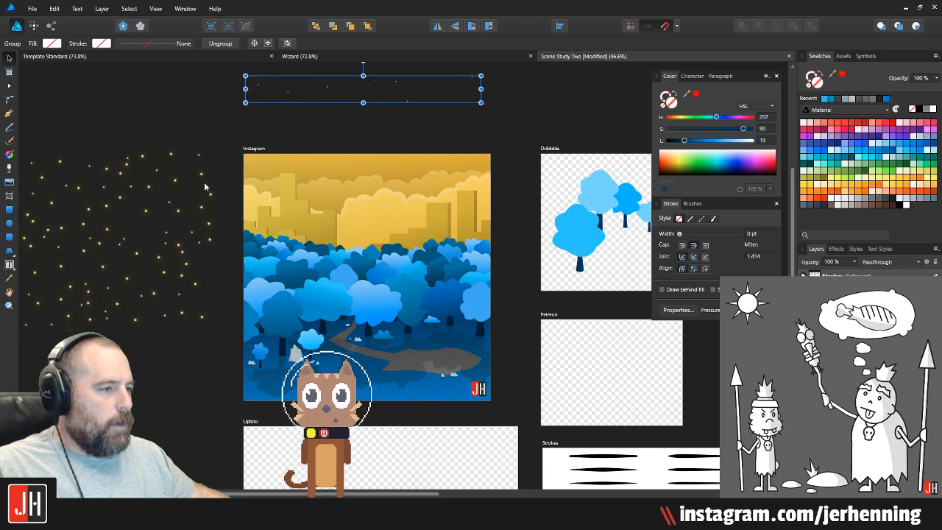
# Step: Fit the stars image to the Instagram artboard's width, shift it up over the sky, and set its opacity to 60%
pyautogui.moveTo(179, 187); pyautogui.dragTo(402, 156)
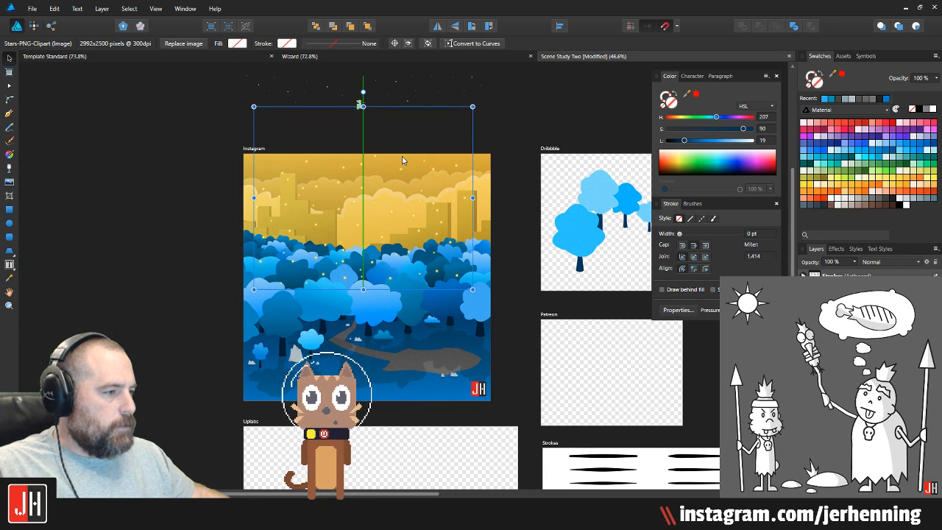
pyautogui.moveTo(473, 107); pyautogui.dragTo(491, 92)
pyautogui.moveTo(254, 91)
pyautogui.mouseDown()
pyautogui.moveTo(237, 75)
pyautogui.moveTo(243, 83)
pyautogui.mouseUp()
pyautogui.moveTo(322, 214); pyautogui.dragTo(322, 159)
pyautogui.scroll(5, 393, 200)
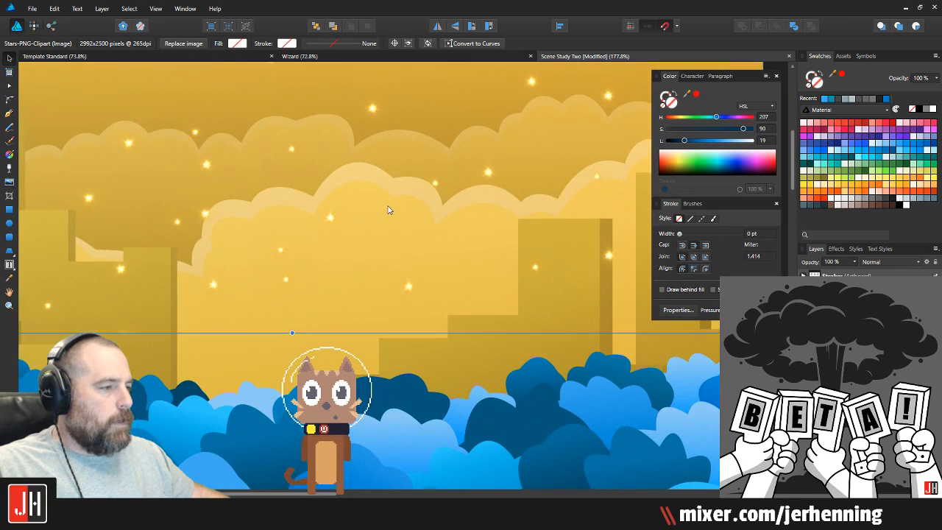
pyautogui.scroll(-4, 389, 211)
pyautogui.scroll(4, 389, 211)
pyautogui.scroll(-4, 389, 212)
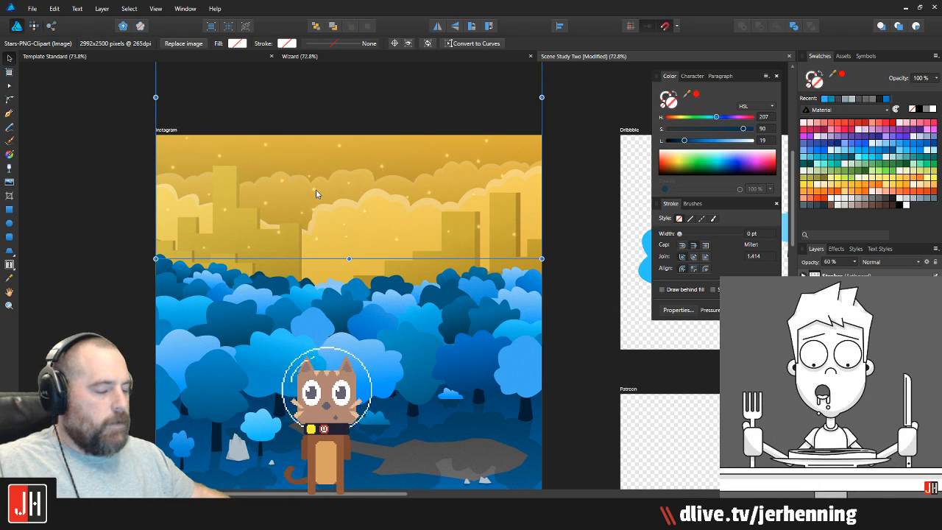
# Step: Try to restack the stars image behind the front clouds by cutting it and pasting it relative to the cloud layers
pyautogui.hotkey('ctrl', 'x')
pyautogui.click(356, 227)
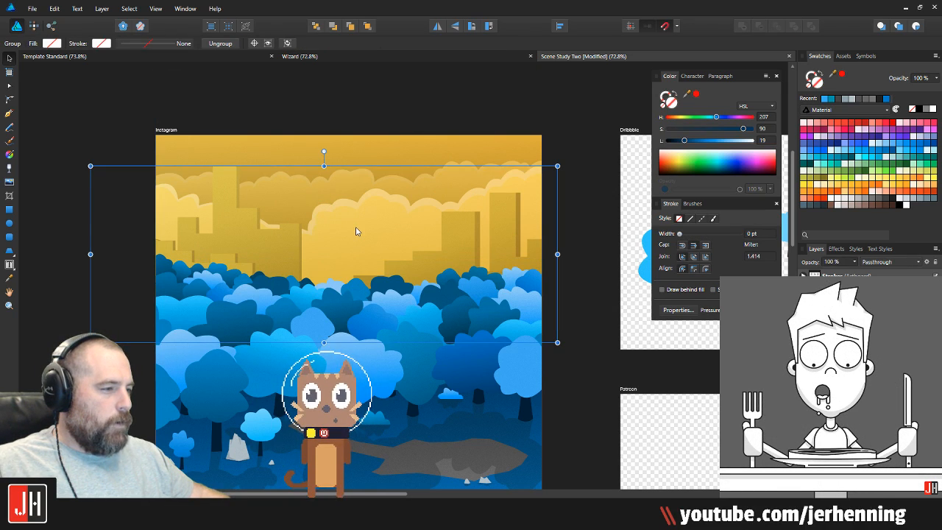
pyautogui.hotkey('ctrl', 'v')
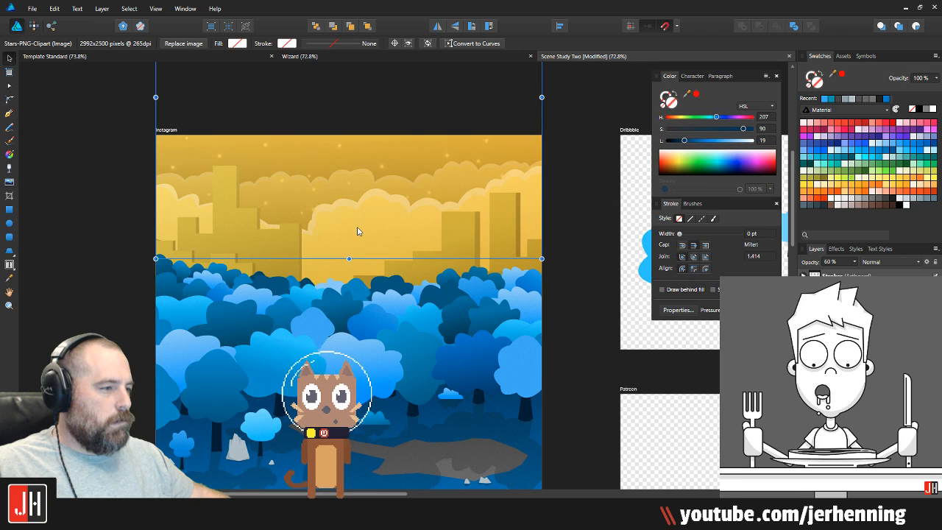
pyautogui.hotkey('ctrl', 'x')
pyautogui.click(350, 243)
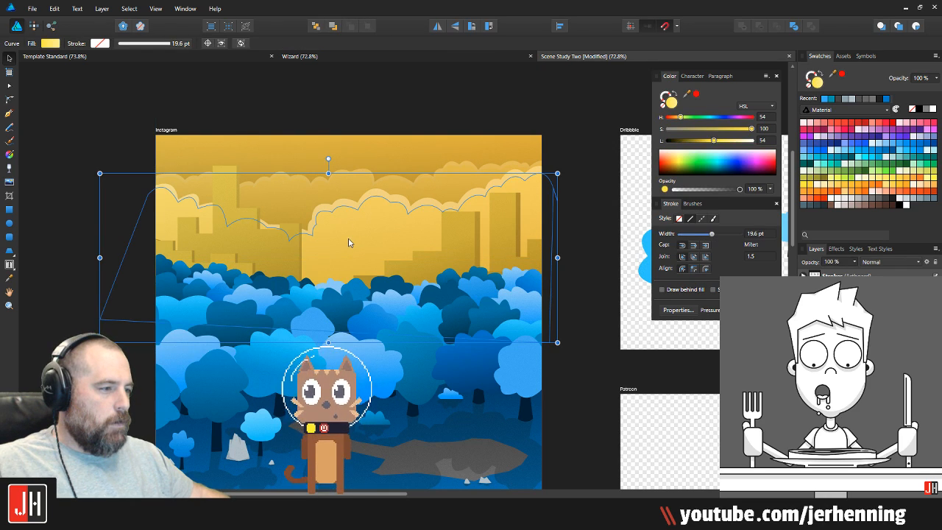
pyautogui.hotkey('ctrl', 'v')
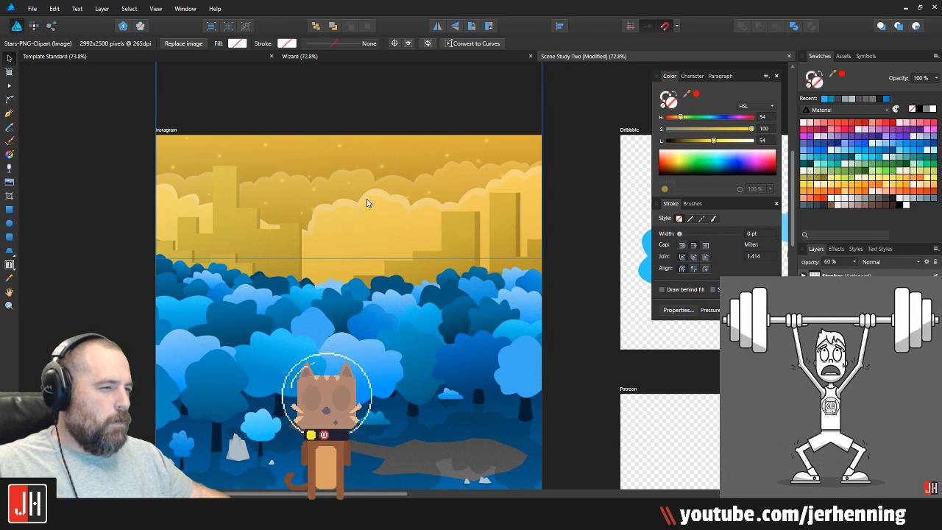
# Step: Undo the edits to the stars image, including its placement in the document
pyautogui.scroll(-3, 368, 200)
pyautogui.hotkey('ctrl', 'z')
pyautogui.hotkey('ctrl', 'z')
pyautogui.hotkey('ctrl', 'z')
pyautogui.hotkey('ctrl', 'z')
pyautogui.hotkey('ctrl', 'z')
pyautogui.hotkey('ctrl', 'z')
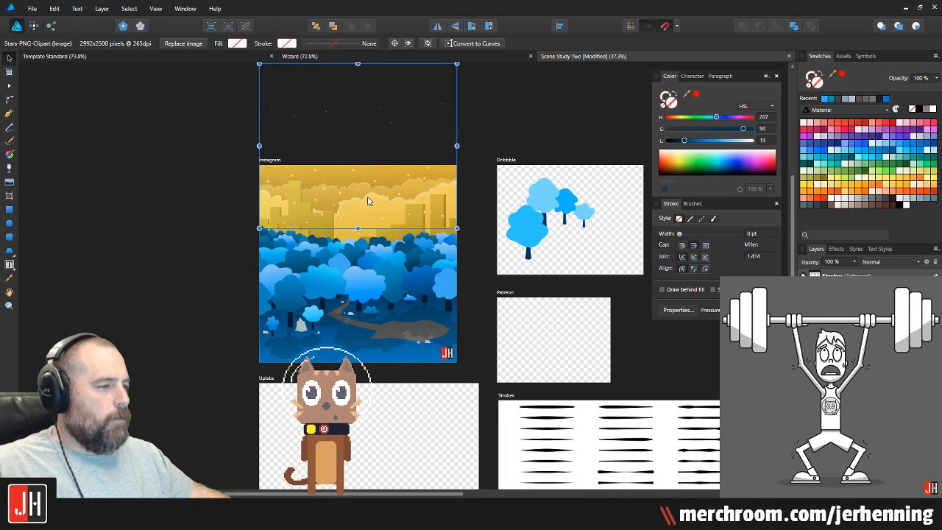
pyautogui.hotkey('ctrl', 'z')
pyautogui.hotkey('ctrl', 'z')
pyautogui.hotkey('ctrl', 'z')
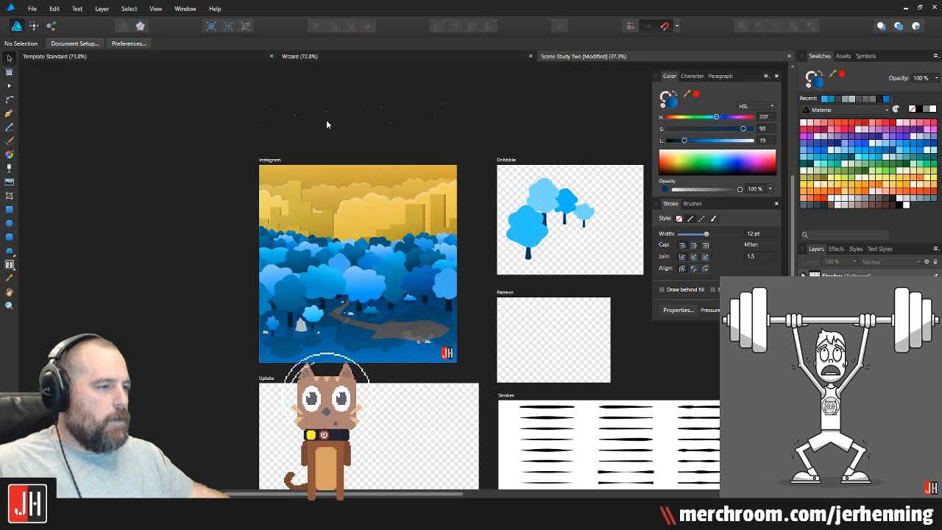
# Step: Move the original star group from above the Instagram artboard back down onto its upper sky and deselect it
pyautogui.scroll(2, 335, 119)
pyautogui.scroll(3, 382, 142)
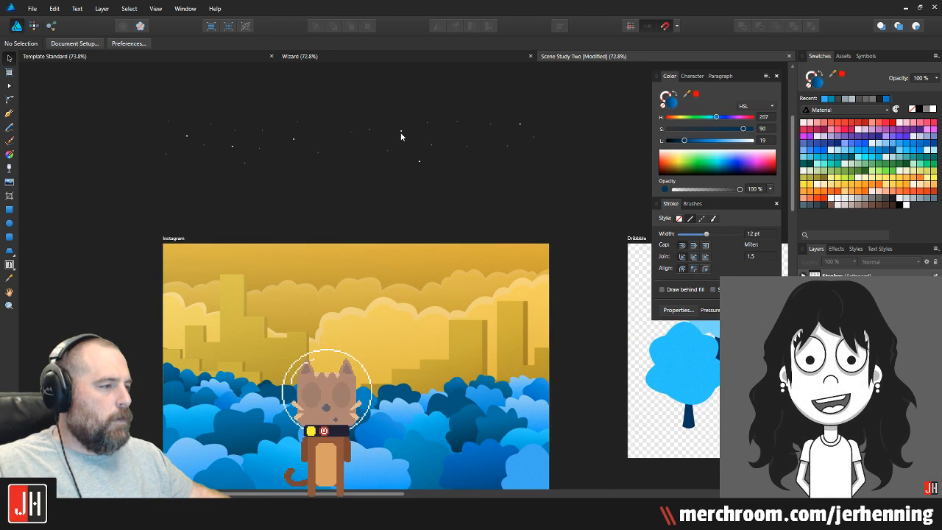
pyautogui.moveTo(401, 137); pyautogui.dragTo(406, 251)
pyautogui.click(435, 165)
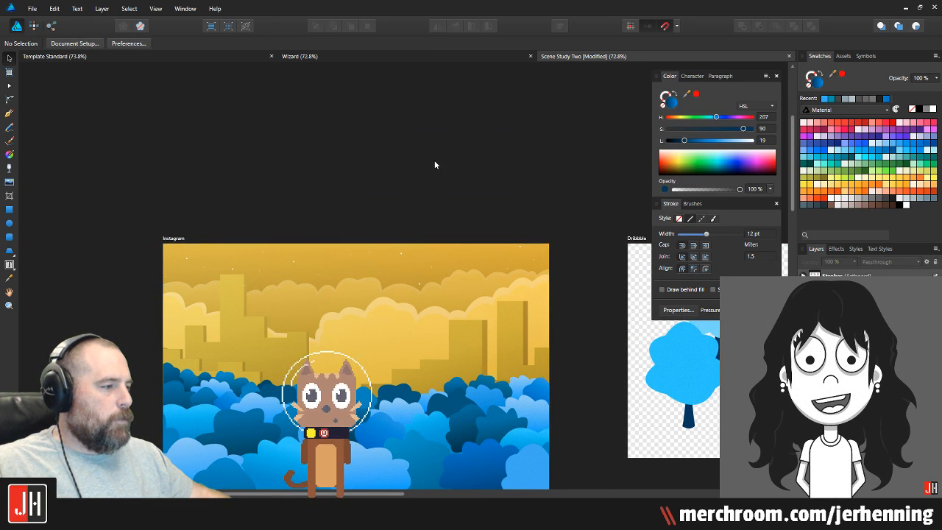
# Step: Examine the star group against the upper sky and clouds of the Instagram artboard
pyautogui.scroll(6, 258, 300)
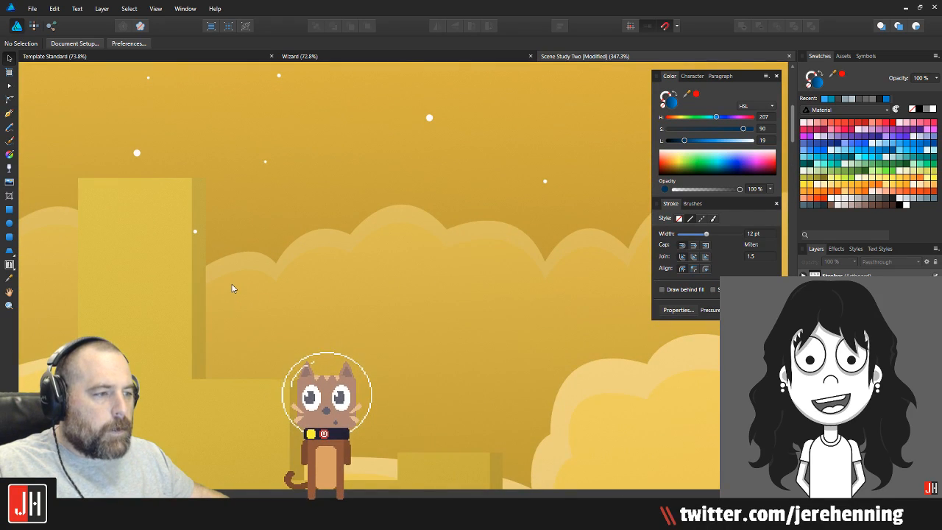
pyautogui.scroll(-3, 232, 288)
pyautogui.click(306, 223)
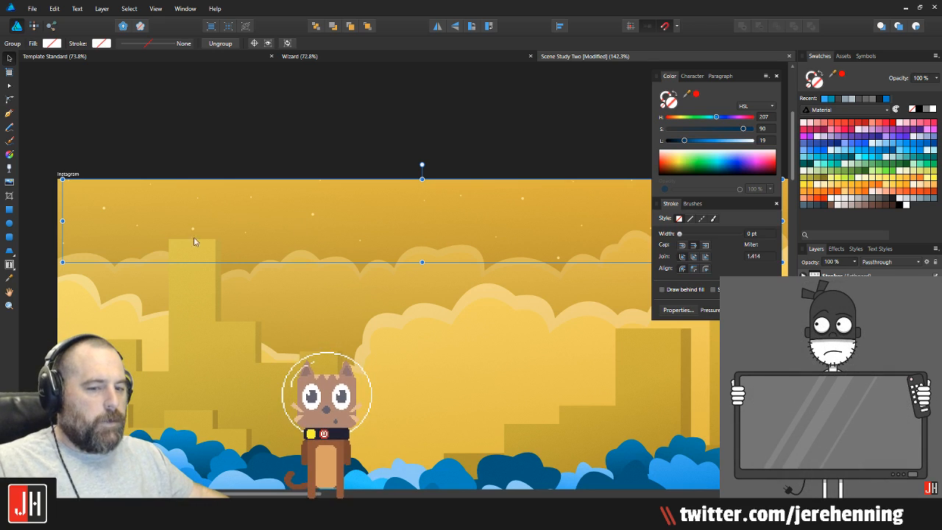
pyautogui.scroll(-2, 231, 272)
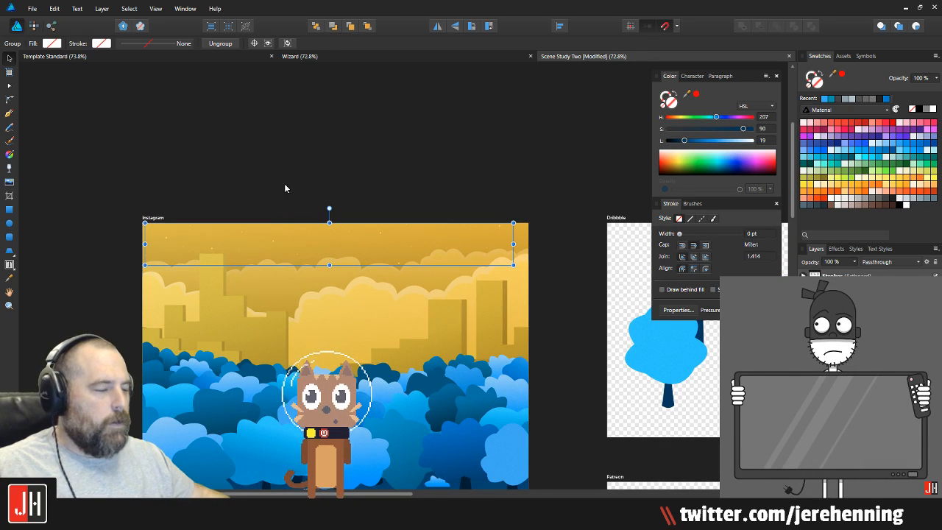
pyautogui.moveTo(302, 196); pyautogui.dragTo(334, 189)
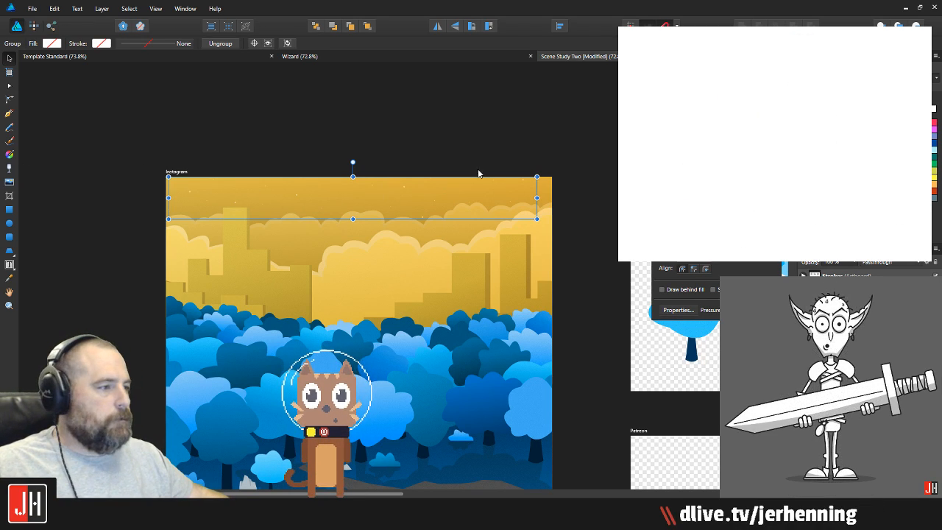
pyautogui.click(480, 139)
pyautogui.scroll(4, 455, 203)
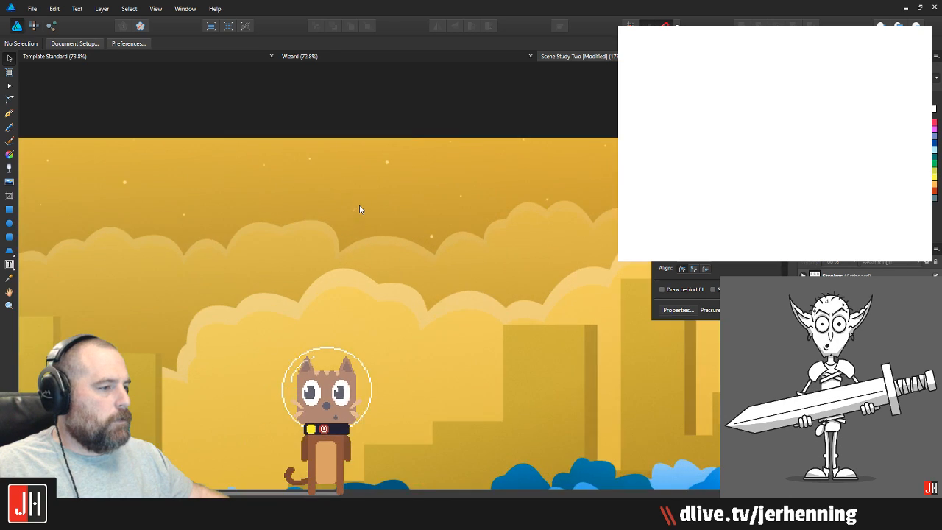
pyautogui.scroll(-7, 360, 210)
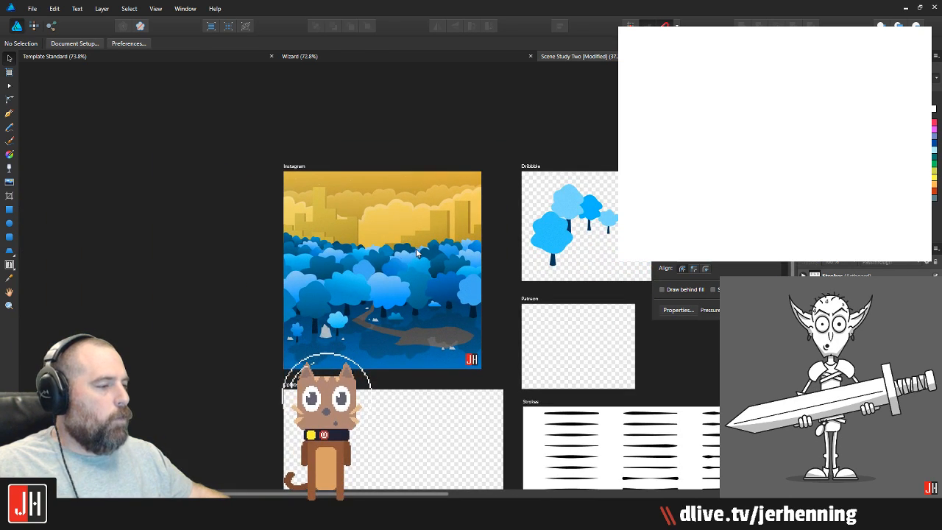
# Step: Examine the wide end of the grey path and the tree shadow falling across it
pyautogui.scroll(8, 417, 253)
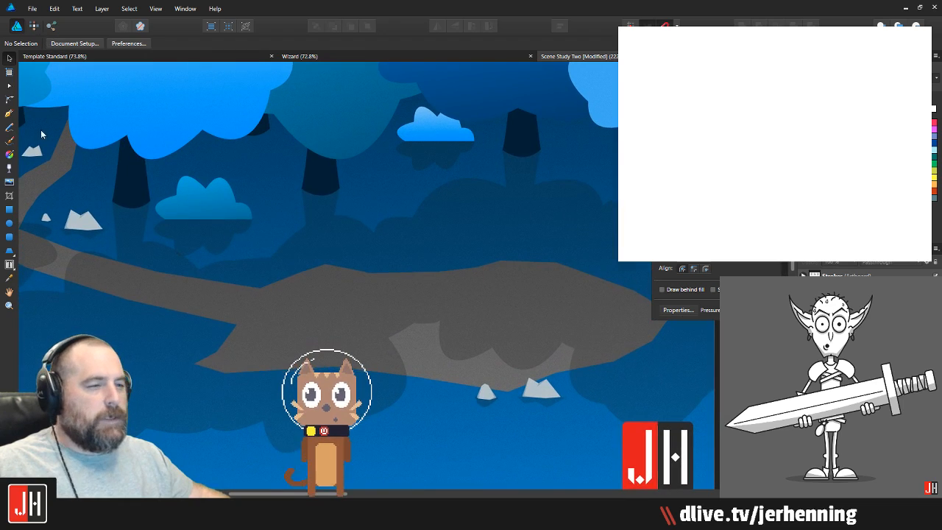
pyautogui.press('p')
pyautogui.scroll(2, 360, 277)
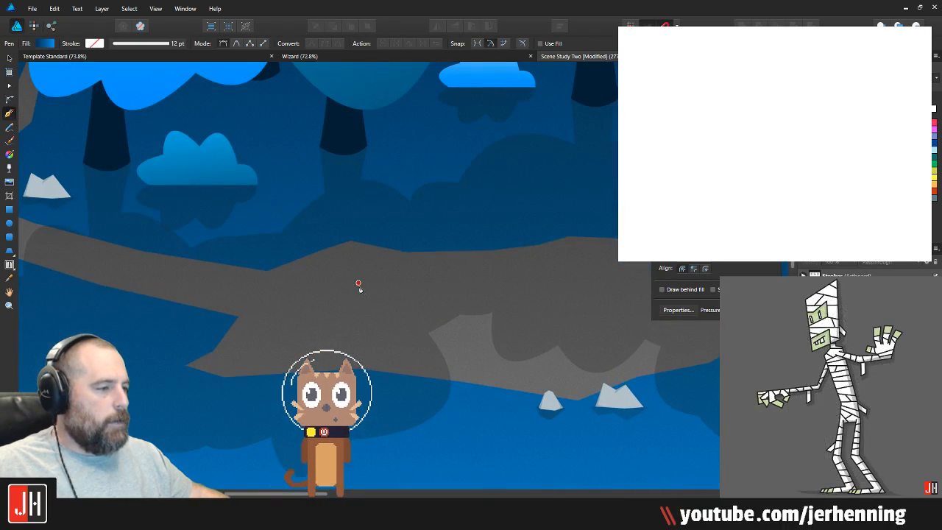
pyautogui.moveTo(502, 341); pyautogui.dragTo(403, 314)
pyautogui.scroll(2, 411, 316)
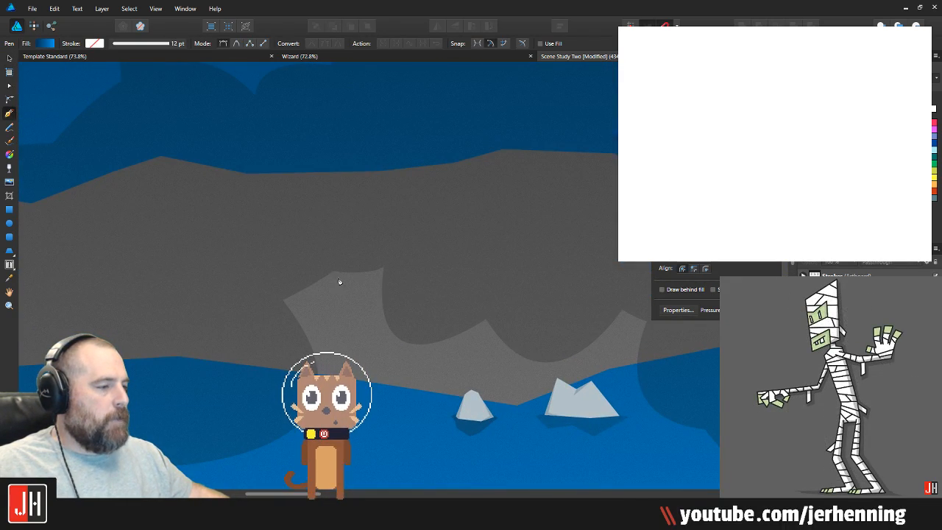
pyautogui.scroll(-4, 363, 270)
pyautogui.scroll(3, 406, 273)
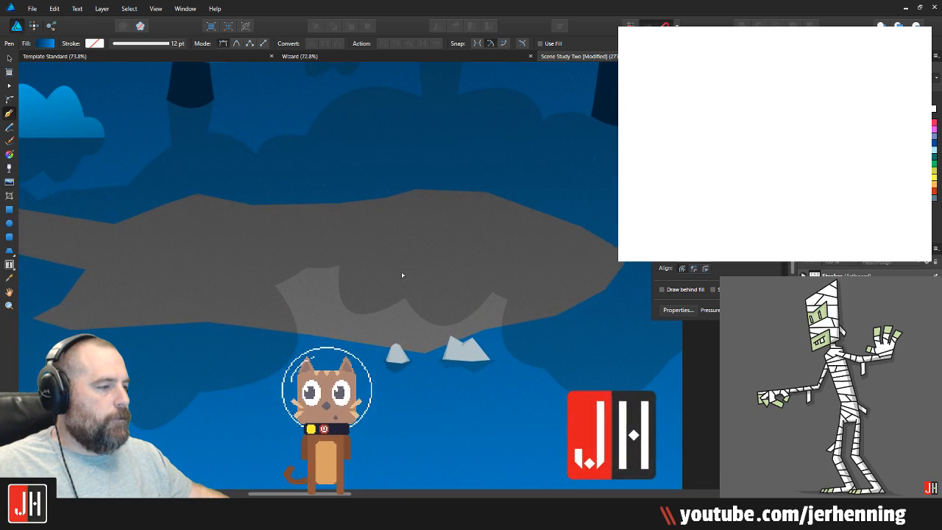
pyautogui.scroll(-4, 390, 266)
pyautogui.scroll(4, 383, 271)
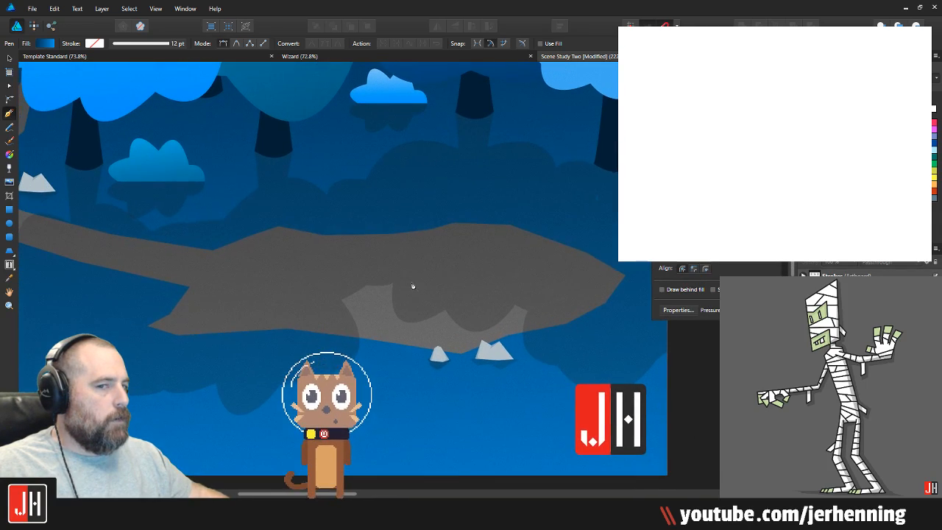
# Step: Move the nodes along the upper edge of the grey path's wide end slightly down and deselect the path
pyautogui.press('v')
pyautogui.press('a')
pyautogui.click(337, 305)
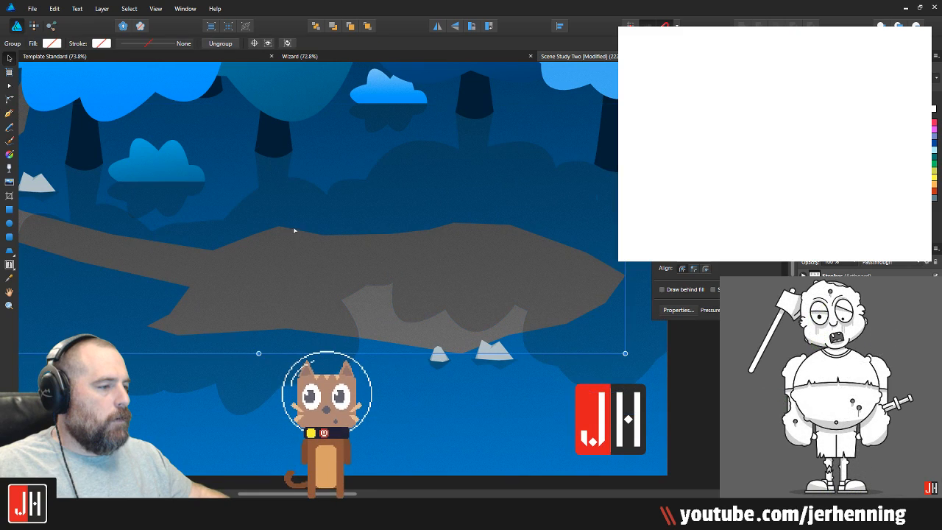
pyautogui.moveTo(221, 194); pyautogui.dragTo(553, 256)
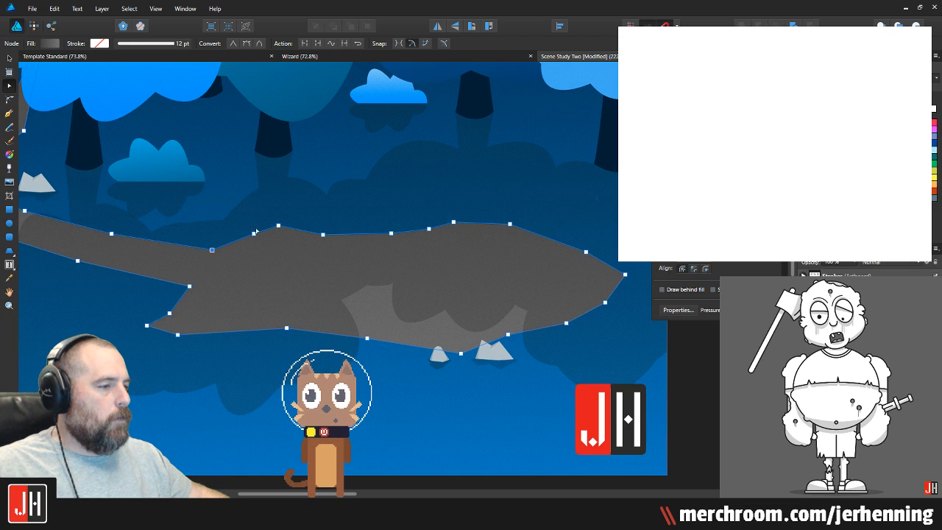
pyautogui.moveTo(221, 189); pyautogui.dragTo(513, 233)
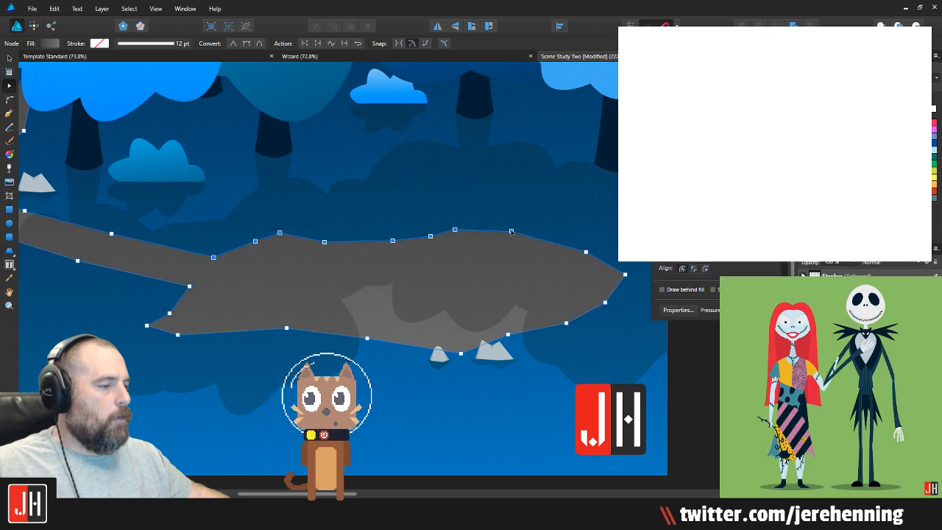
pyautogui.hotkey('ctrl', 'd')
pyautogui.scroll(-5, 413, 133)
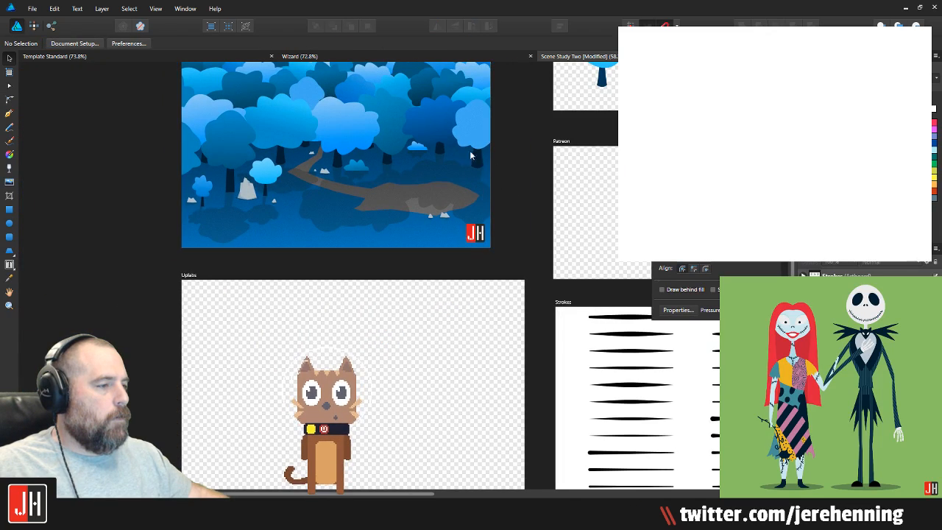
pyautogui.moveTo(362, 106); pyautogui.dragTo(395, 221)
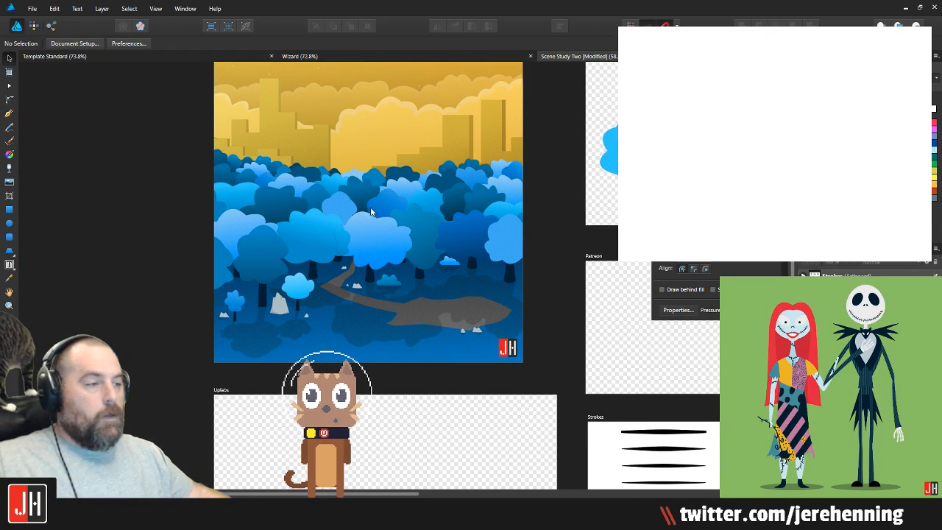
# Step: Open the Mixer Stickers file from the In Progress subfolder of the Vector folder
pyautogui.click(34, 9)
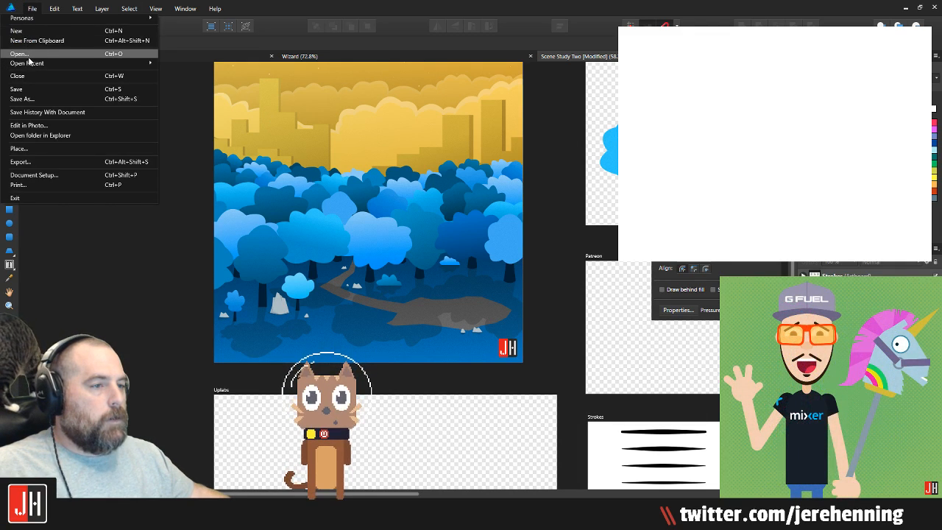
pyautogui.click(34, 53)
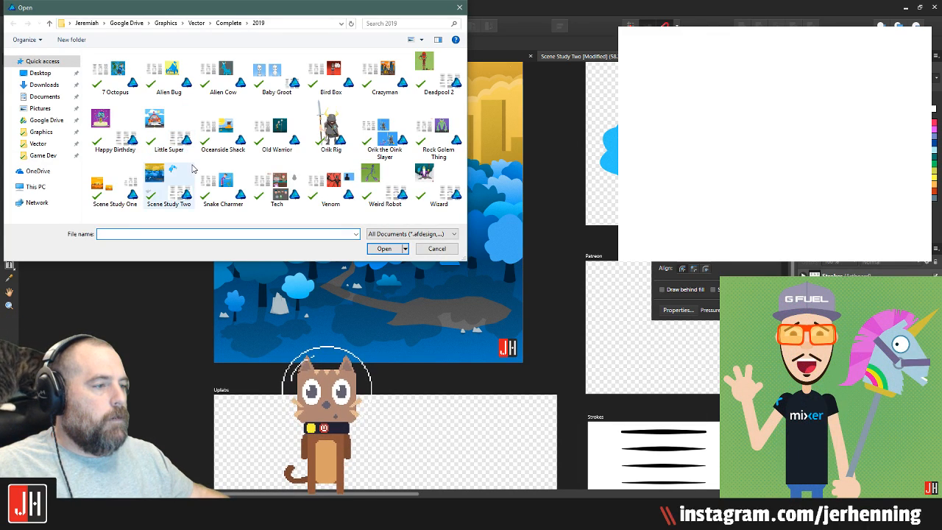
pyautogui.click(195, 24)
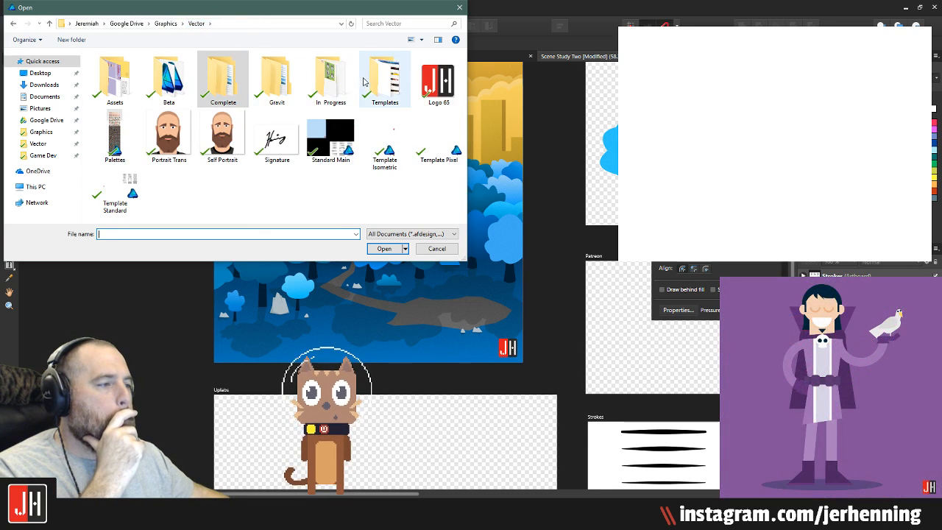
pyautogui.doubleClick(333, 81)
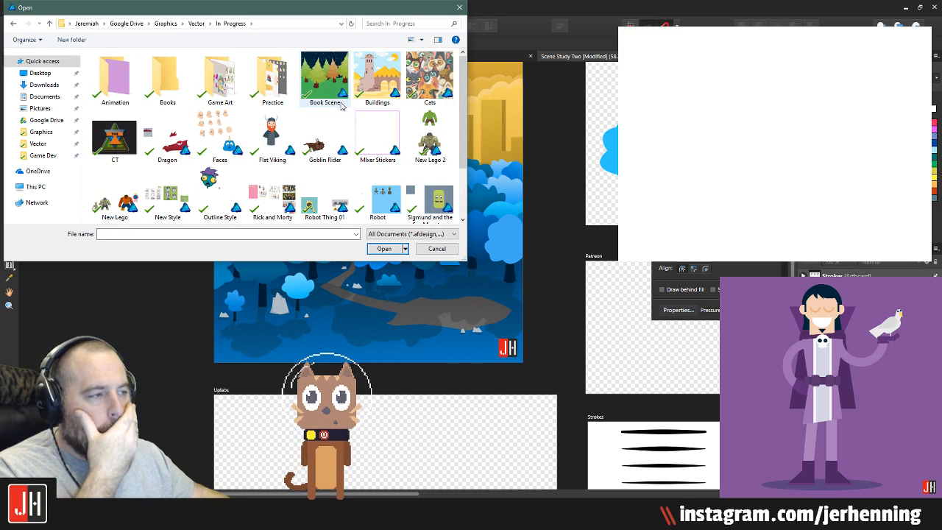
pyautogui.scroll(-1, 341, 109)
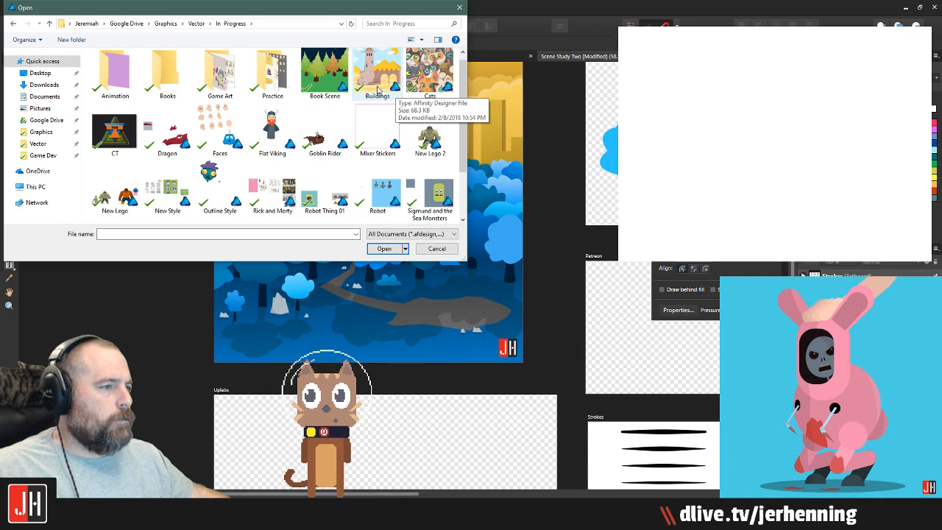
pyautogui.doubleClick(399, 129)
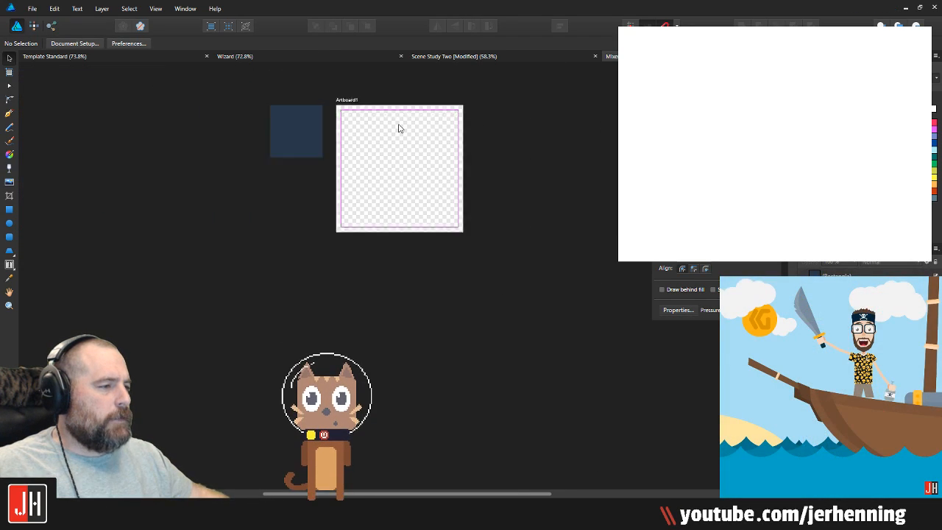
# Step: Close the Mixer Stickers document and return to the Scene Study Two document
pyautogui.hotkey('ctrl', 'w')
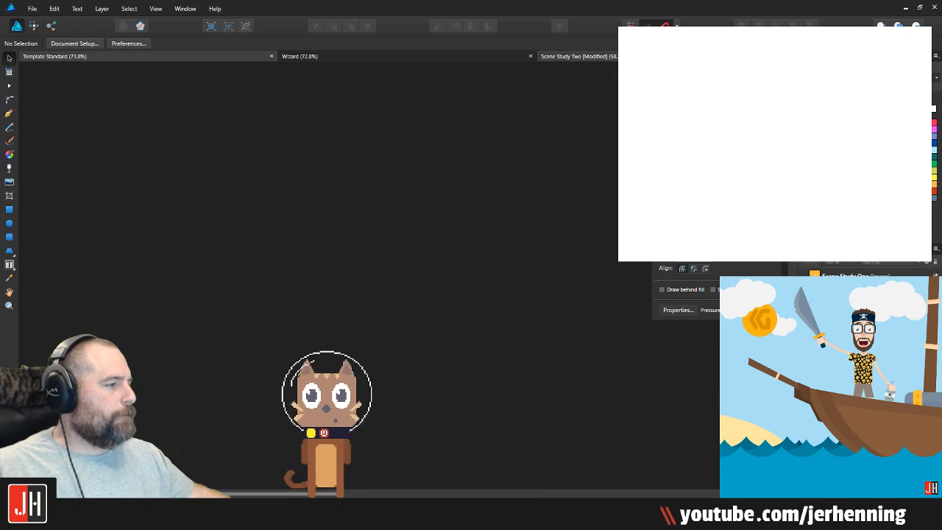
pyautogui.hotkey('ctrl', 'w')
pyautogui.click(506, 268)
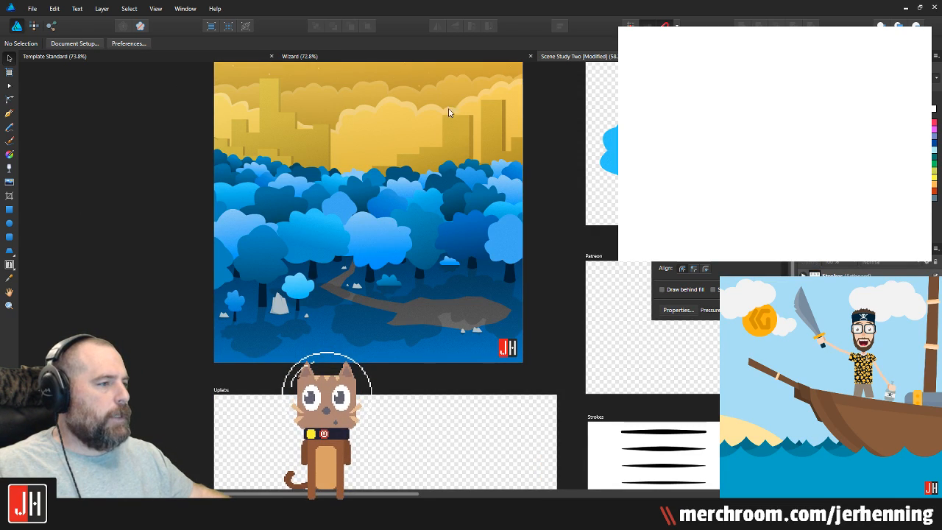
# Step: View the Wizard artwork for reference and return to the Scene Study Two document
pyautogui.click(465, 54)
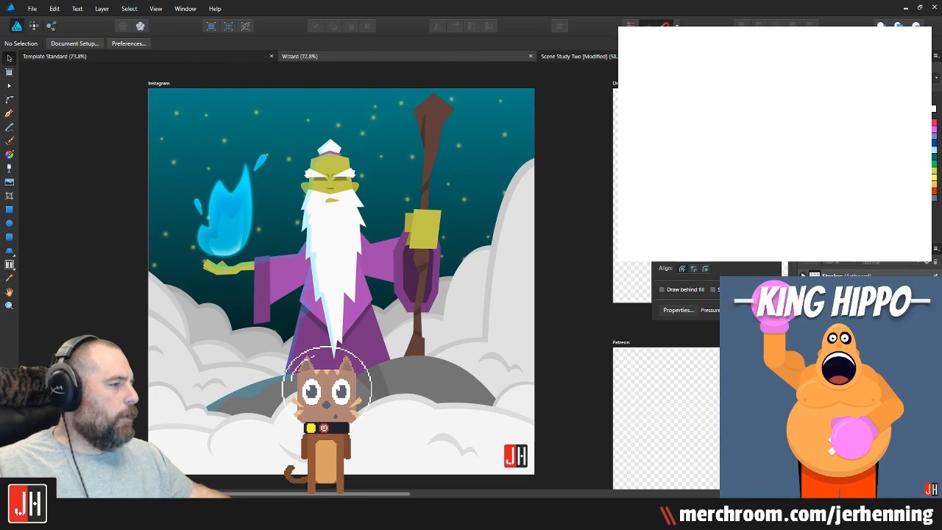
pyautogui.click(623, 56)
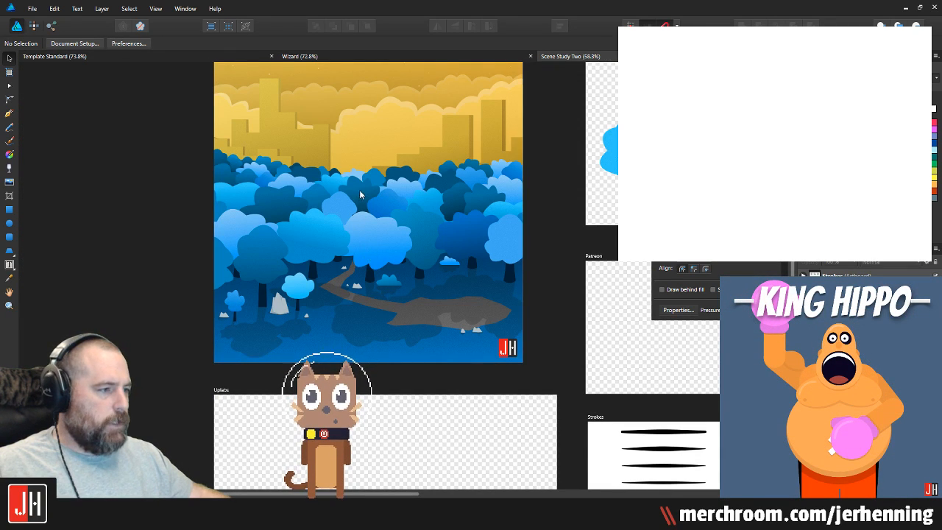
# Step: Draw a small horizontal window rectangle near the tallest tower's upper-left corner and fill it with a darker yellow than the wall
pyautogui.scroll(4, 359, 190)
pyautogui.scroll(5, 332, 222)
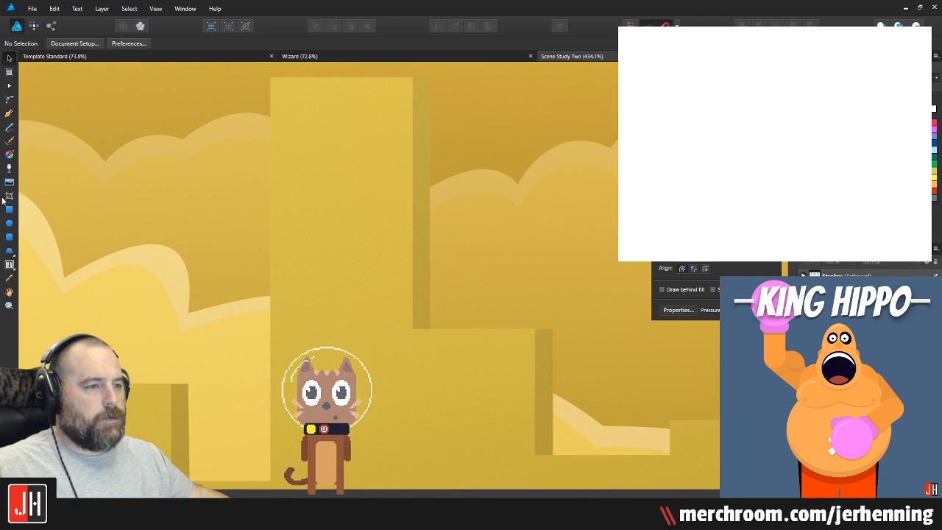
pyautogui.click(9, 209)
pyautogui.scroll(4, 294, 114)
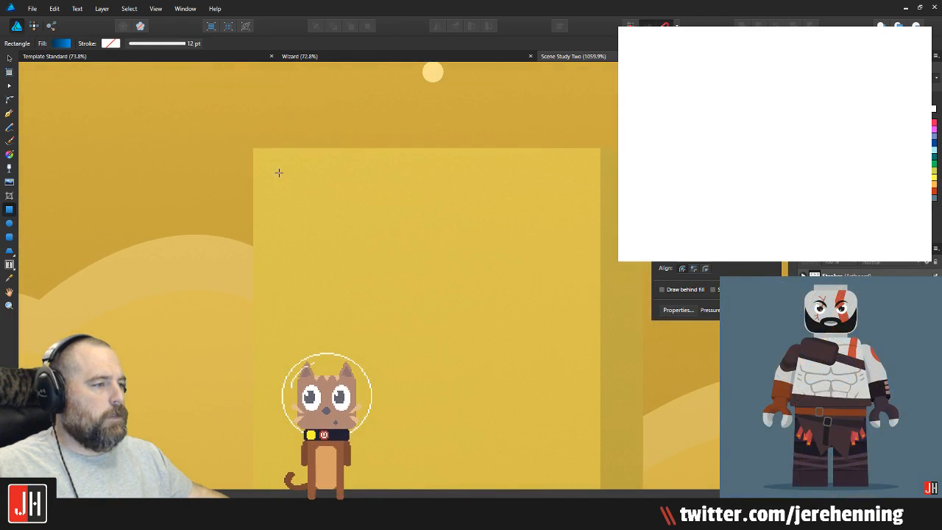
pyautogui.moveTo(270, 175); pyautogui.dragTo(362, 194)
pyautogui.press('i')
pyautogui.click(409, 185)
pyautogui.press('m')
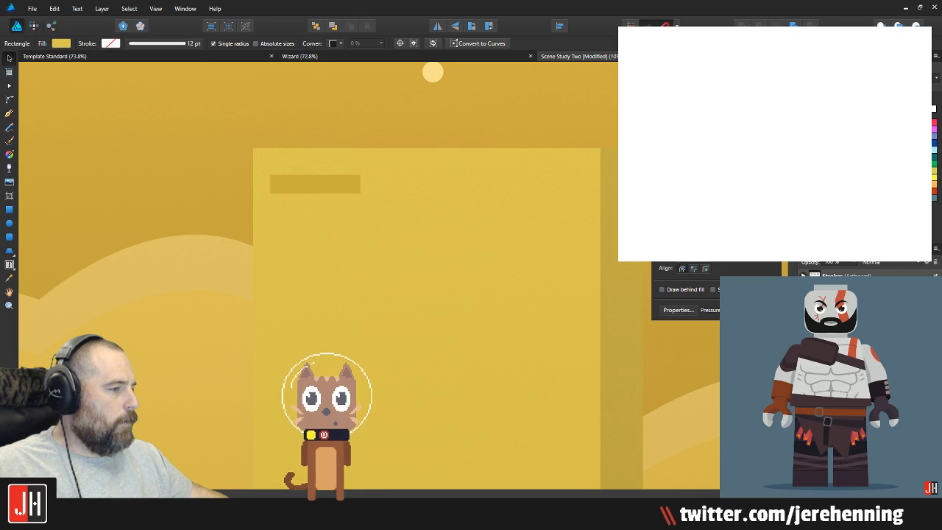
# Step: Shorten the window rectangle by pulling its right edge inward to about three quarters of its drawn width
pyautogui.scroll(3, 240, 190)
pyautogui.moveTo(397, 181); pyautogui.dragTo(423, 197)
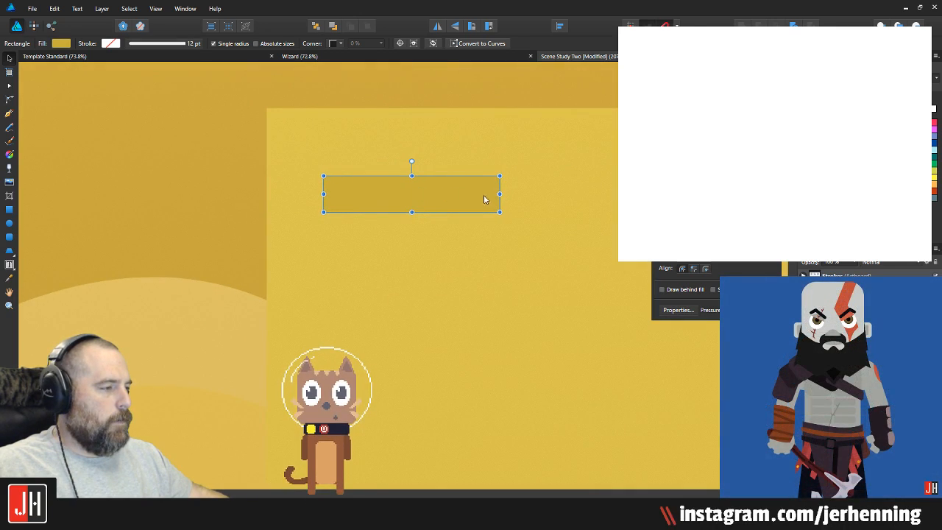
pyautogui.moveTo(498, 193); pyautogui.dragTo(454, 195)
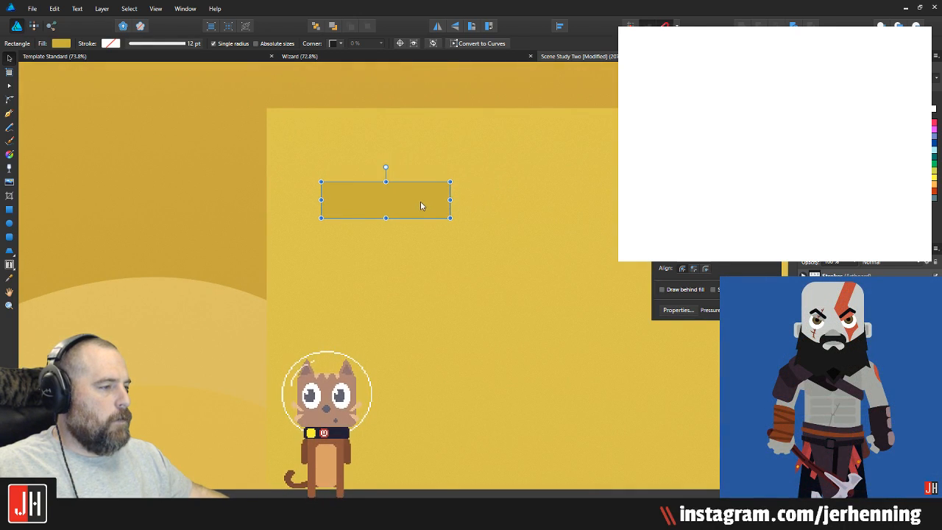
# Step: Duplicate the window twice across the tower's face to form a row of three
pyautogui.scroll(-3, 442, 208)
pyautogui.scroll(-2, 441, 208)
pyautogui.scroll(3, 409, 211)
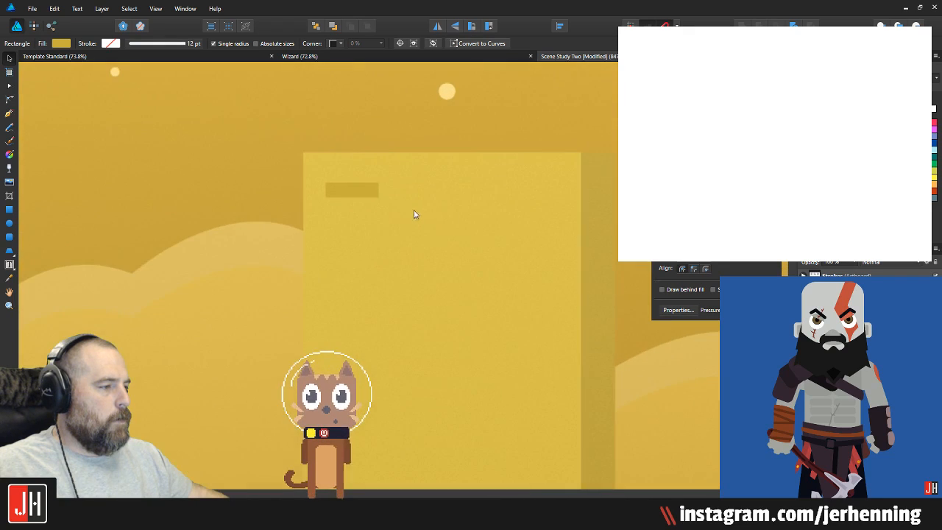
pyautogui.moveTo(367, 192); pyautogui.dragTo(526, 198)
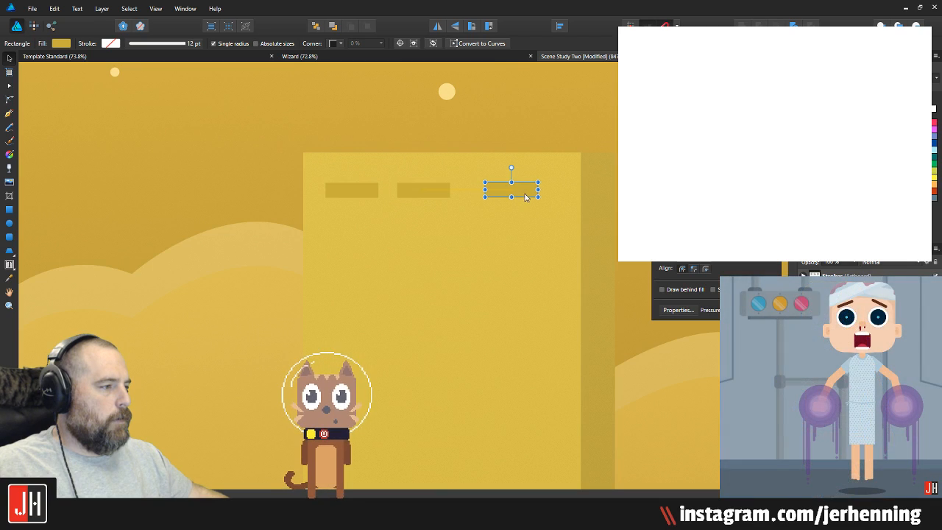
# Step: Select all three windows and space them evenly in the horizontal direction
pyautogui.keyDown('shift'); pyautogui.click(364, 196); pyautogui.keyUp('shift')
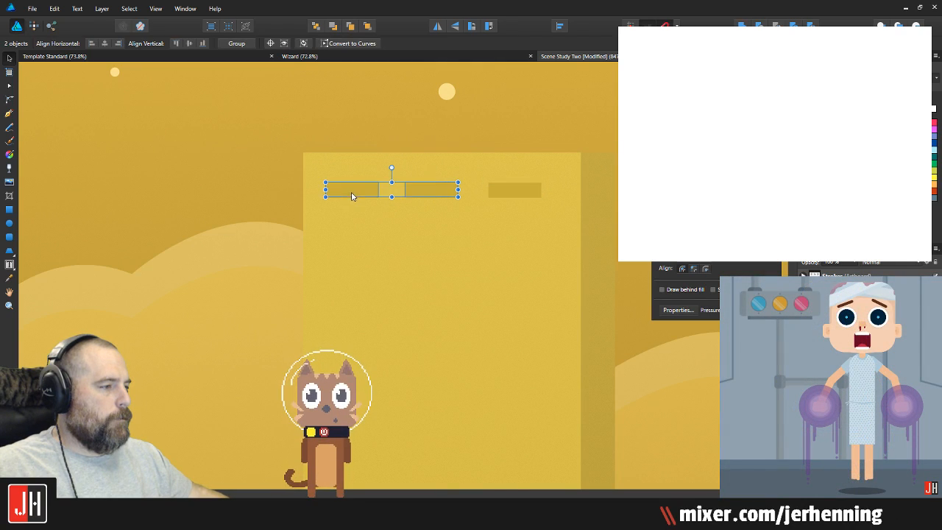
pyautogui.keyDown('shift'); pyautogui.click(421, 197); pyautogui.keyUp('shift')
pyautogui.keyDown('shift'); pyautogui.click(518, 196); pyautogui.keyUp('shift')
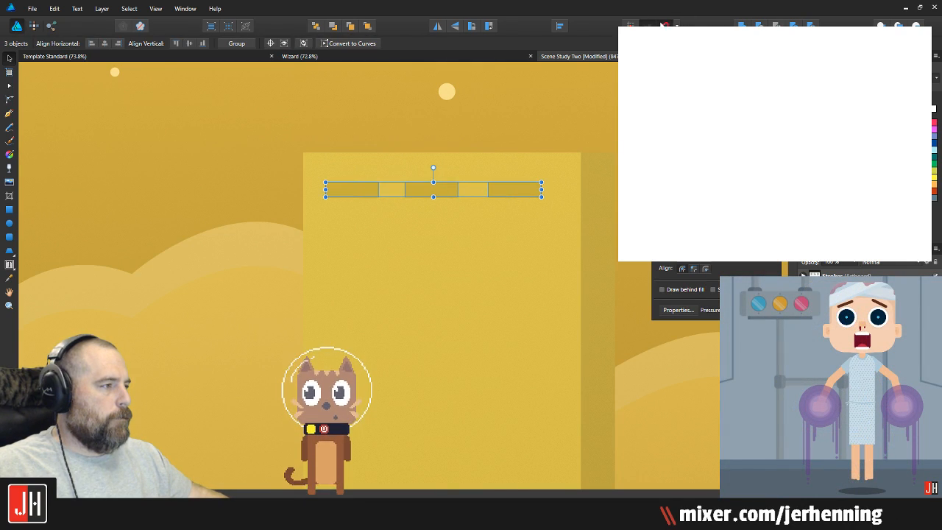
pyautogui.click(560, 26)
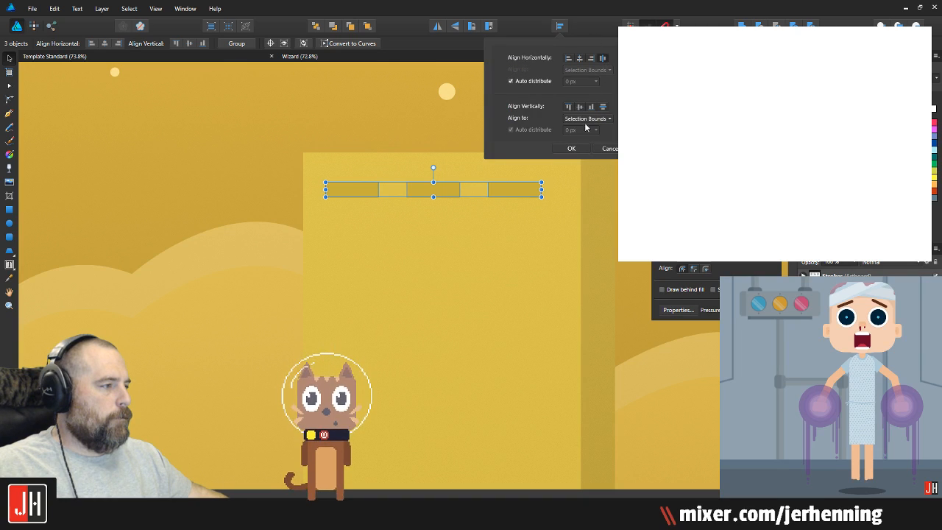
pyautogui.click(586, 150)
# Step: Group the three windows and nudge the row so it sits centred on the tower's face
pyautogui.hotkey('ctrl', 'g')
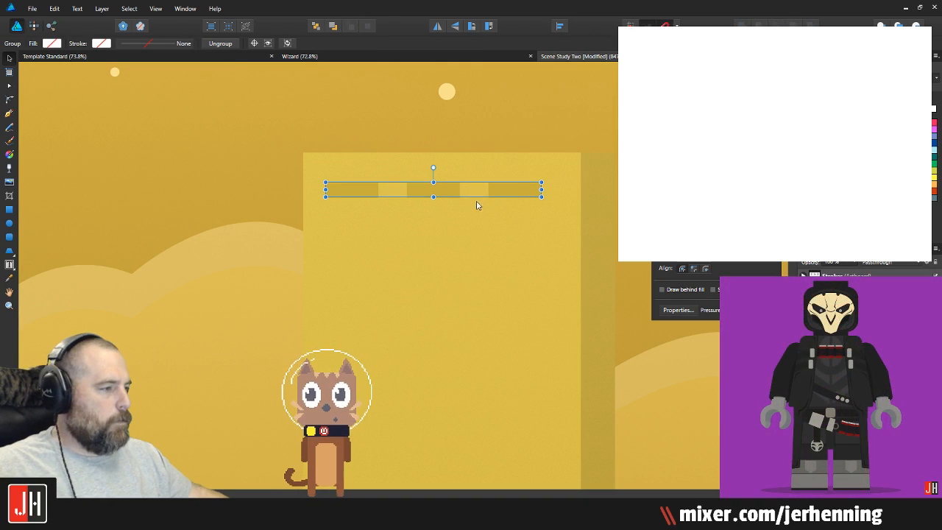
pyautogui.moveTo(448, 191)
pyautogui.mouseDown()
pyautogui.moveTo(437, 192)
pyautogui.moveTo(449, 198)
pyautogui.mouseUp()
pyautogui.click(455, 168)
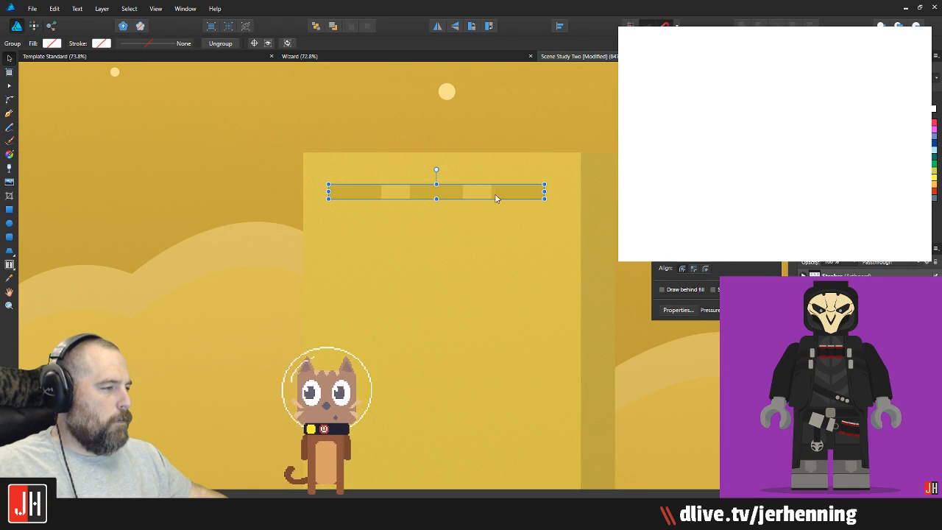
pyautogui.scroll(-2, 496, 198)
pyautogui.moveTo(520, 202); pyautogui.dragTo(517, 286)
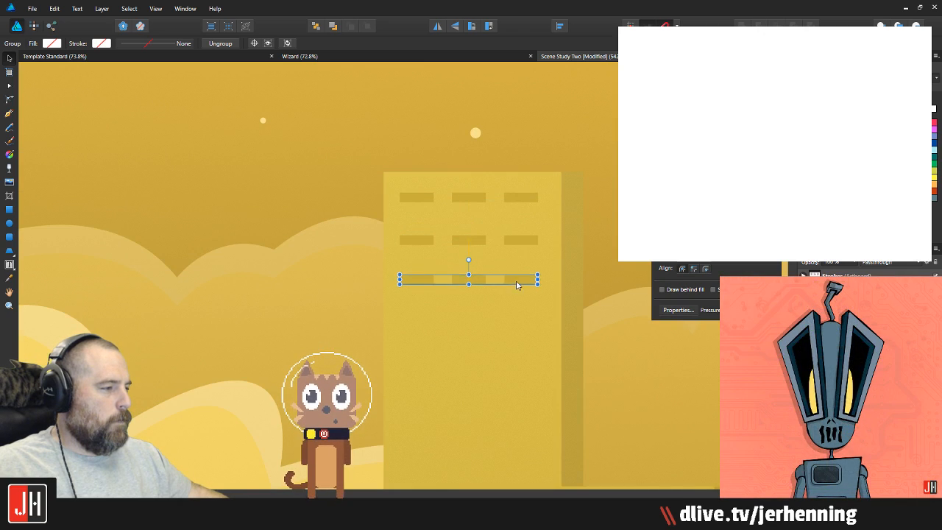
pyautogui.press('Delete')
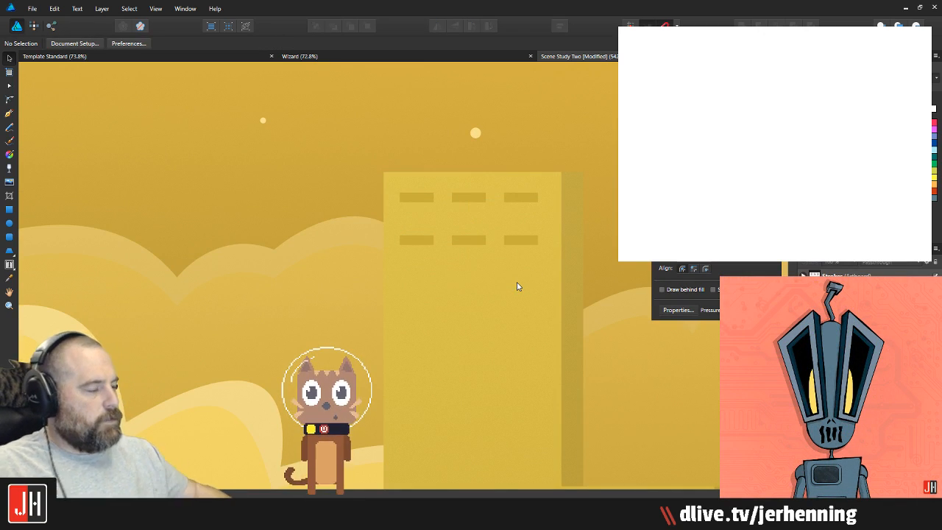
pyautogui.click(519, 240)
pyautogui.press('Delete')
# Step: Duplicate the window row seven times down the tower at equal spacing, reaching just below the adjoining wing's roofline
pyautogui.click(522, 199)
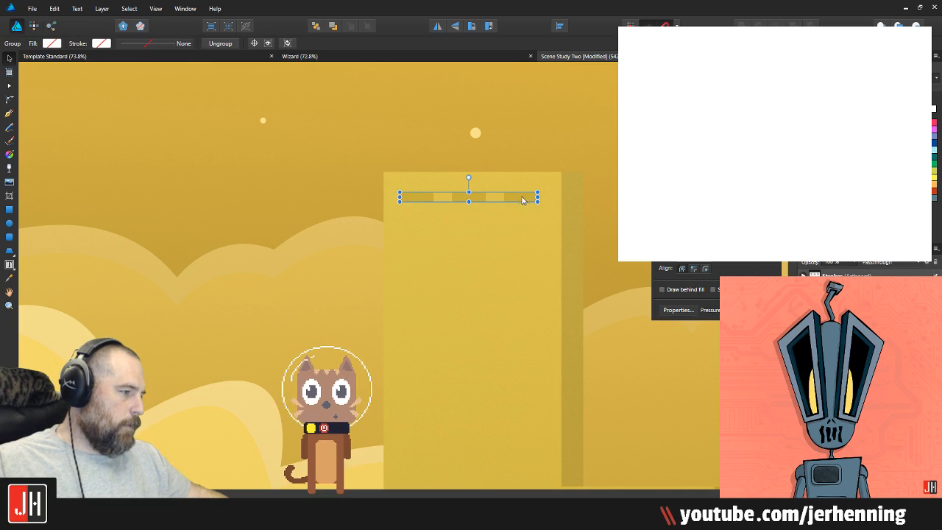
pyautogui.moveTo(522, 199); pyautogui.dragTo(523, 245)
pyautogui.hotkey('ctrl', 'j')
pyautogui.moveTo(536, 346); pyautogui.dragTo(513, 215)
pyautogui.hotkey('ctrl', 'j')
pyautogui.hotkey('ctrl', 'j')
pyautogui.hotkey('ctrl', 'j')
pyautogui.moveTo(544, 297); pyautogui.dragTo(537, 187)
pyautogui.hotkey('ctrl', 'j')
pyautogui.hotkey('ctrl', 'j')
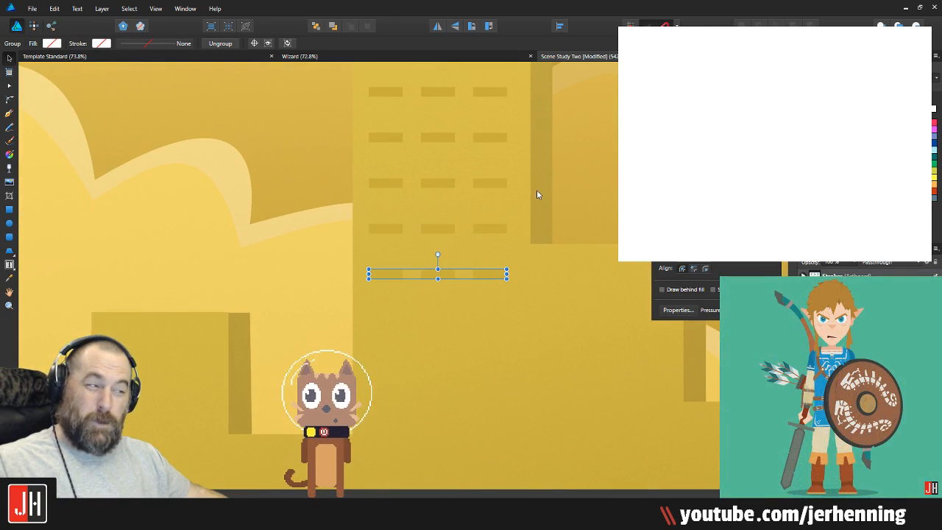
# Step: Copy the lowest window row onto the adjoining wing and duplicate both rows downward three times at equal spacing
pyautogui.moveTo(522, 226); pyautogui.dragTo(419, 226)
pyautogui.moveTo(383, 276); pyautogui.dragTo(547, 274)
pyautogui.keyDown('shift'); pyautogui.click(394, 276); pyautogui.keyUp('shift')
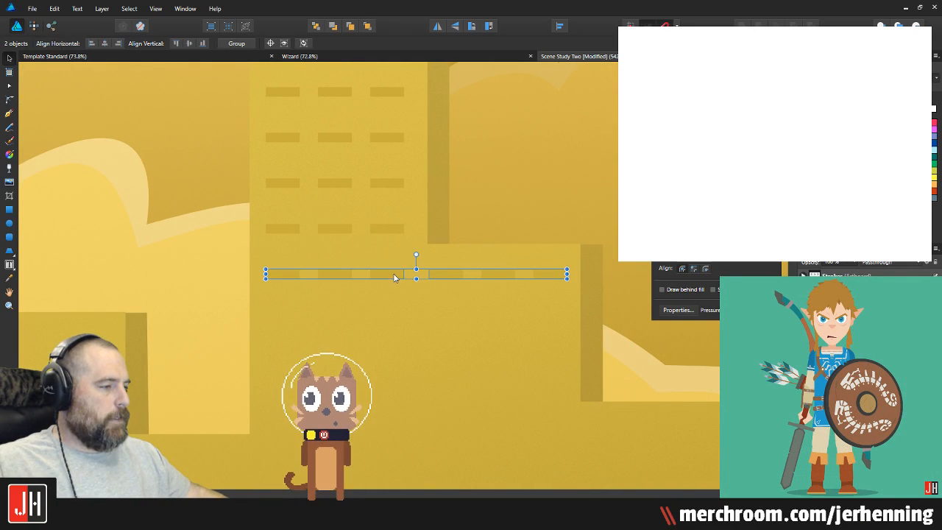
pyautogui.moveTo(396, 278); pyautogui.dragTo(389, 323)
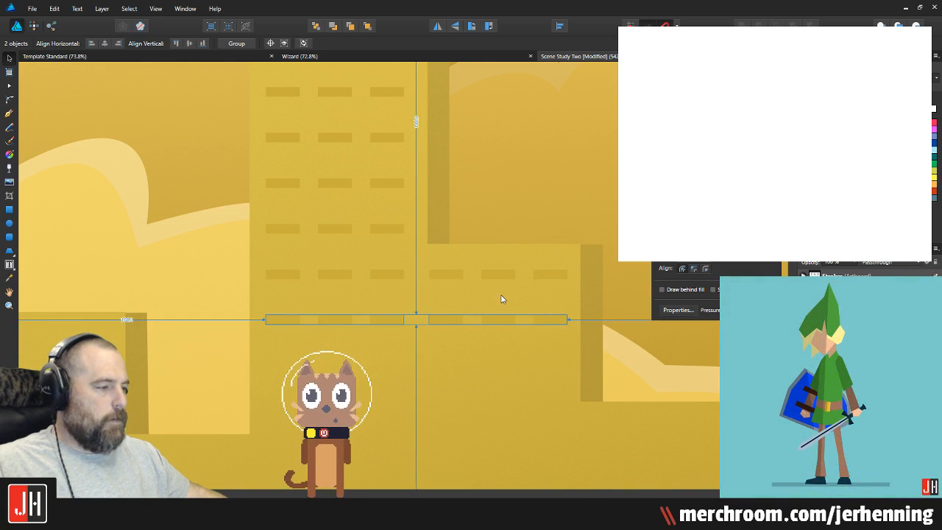
pyautogui.hotkey('ctrl', 'j')
pyautogui.moveTo(547, 301); pyautogui.dragTo(542, 238)
pyautogui.hotkey('ctrl', 'j')
pyautogui.moveTo(548, 336); pyautogui.dragTo(548, 211)
pyautogui.hotkey('ctrl', 'j')
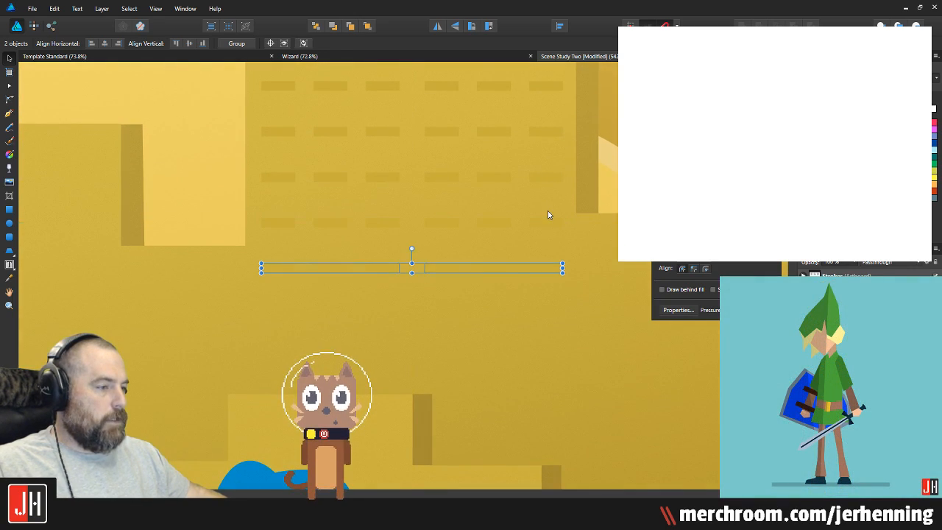
pyautogui.hotkey('ctrl', 'j')
pyautogui.hotkey('ctrl', 'j')
pyautogui.scroll(-2, 552, 218)
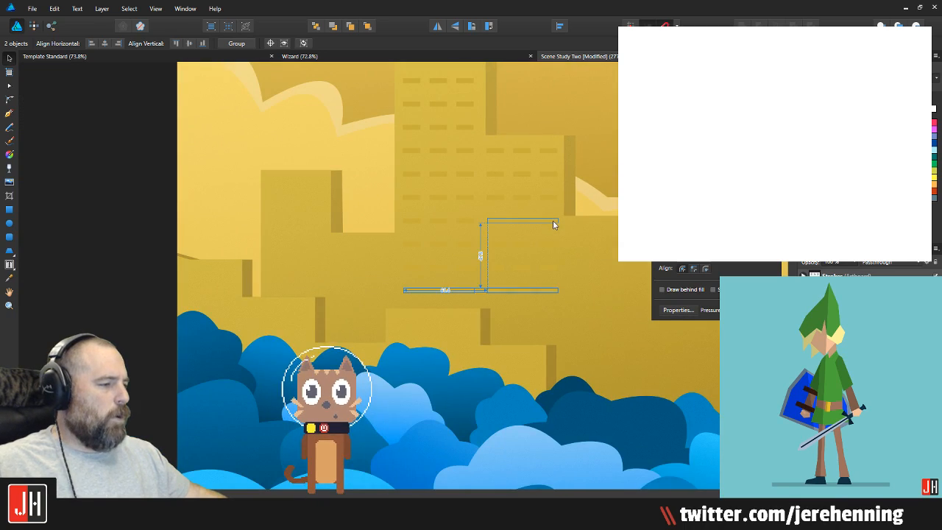
pyautogui.hotkey('ctrl', 'z')
pyautogui.hotkey('ctrl', 'z')
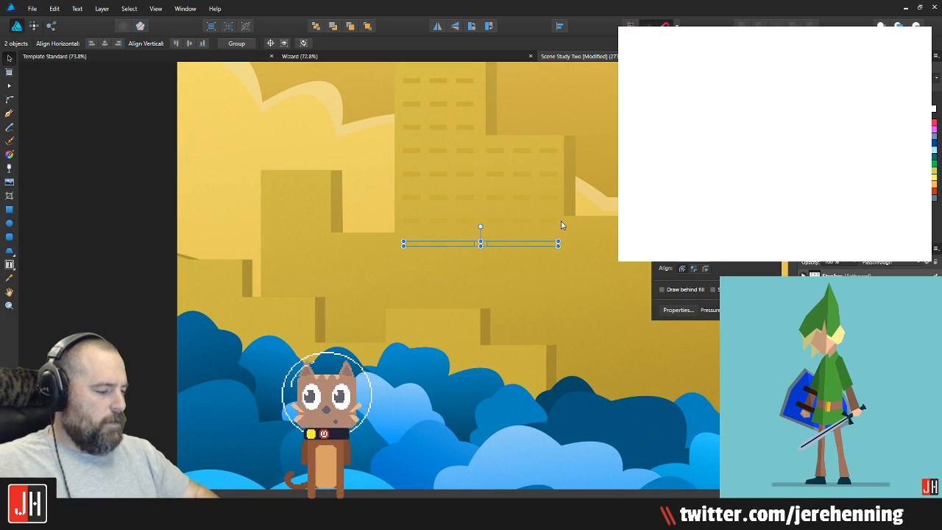
pyautogui.press('Delete')
# Step: Draw a tall, narrow antenna rectangle rising from the tallest tower's roof and fill it with the tower's yellow
pyautogui.scroll(-4, 561, 221)
pyautogui.moveTo(561, 221); pyautogui.dragTo(321, 223)
pyautogui.scroll(3, 322, 226)
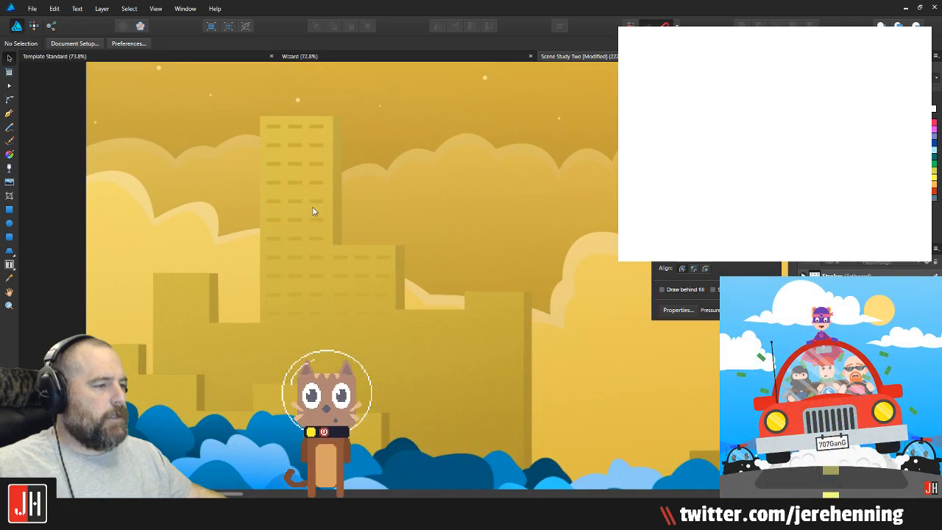
pyautogui.scroll(4, 280, 145)
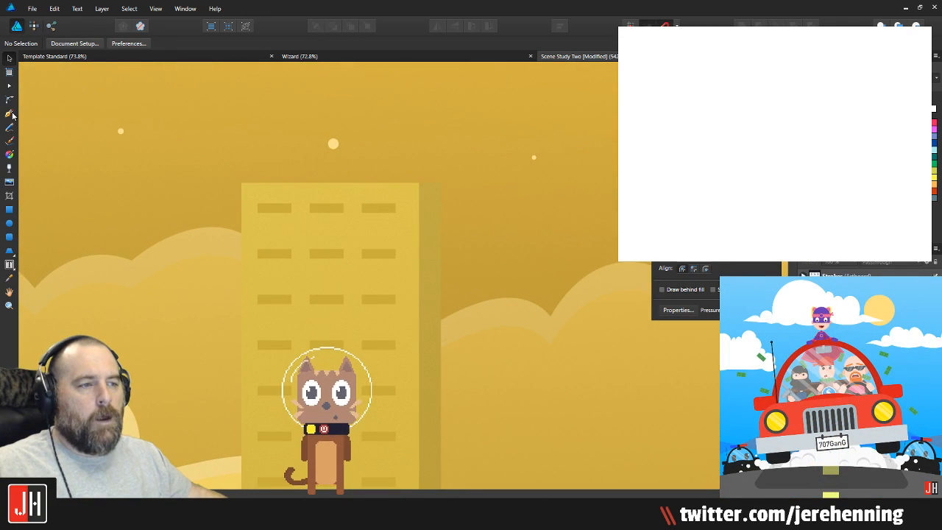
pyautogui.click(10, 210)
pyautogui.scroll(3, 397, 110)
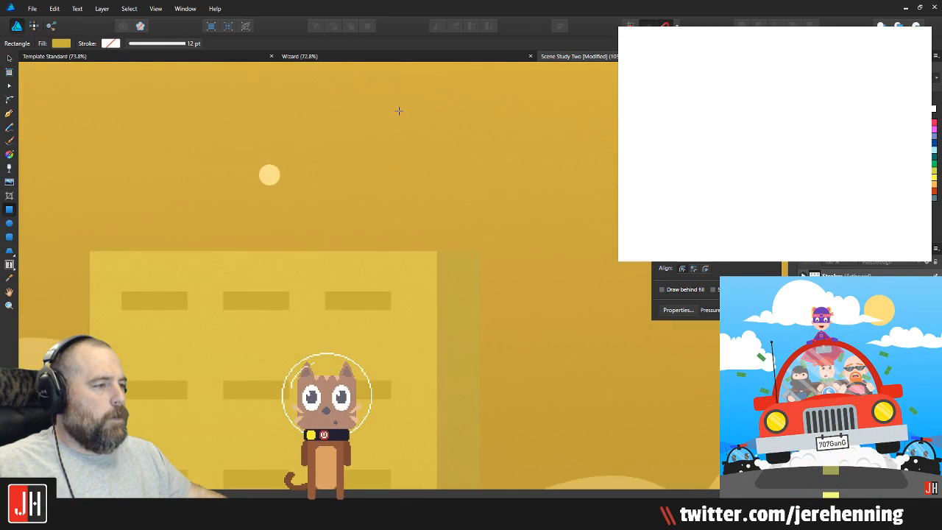
pyautogui.moveTo(335, 76); pyautogui.dragTo(353, 279)
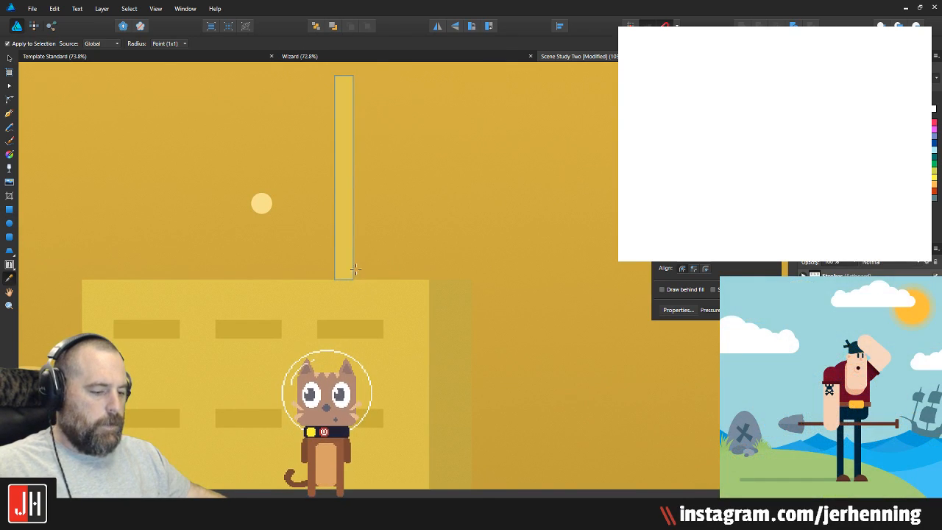
# Step: Duplicate the antenna, make the copy shorter and thinner, and place it just left of the original on the roof
pyautogui.moveTo(348, 203); pyautogui.dragTo(325, 210)
pyautogui.moveTo(324, 81); pyautogui.dragTo(328, 146)
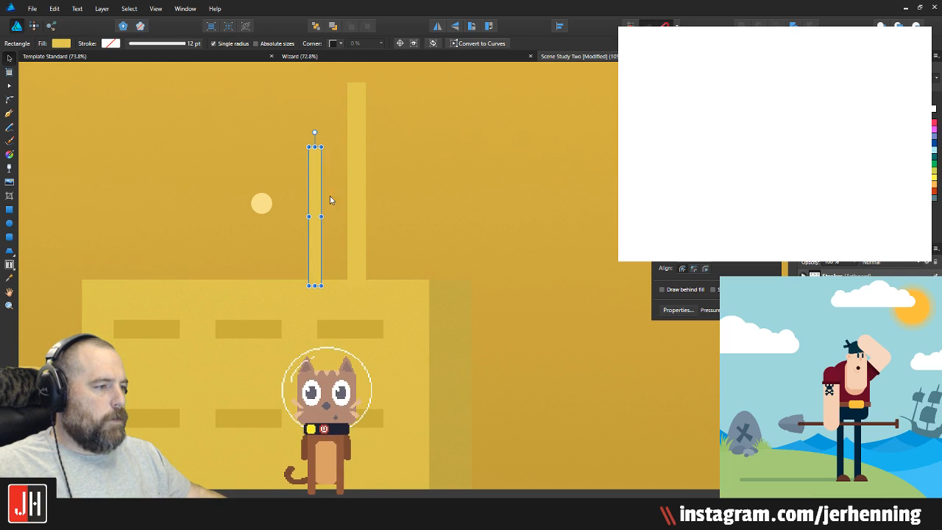
pyautogui.moveTo(327, 216); pyautogui.dragTo(316, 217)
pyautogui.moveTo(312, 253); pyautogui.dragTo(329, 254)
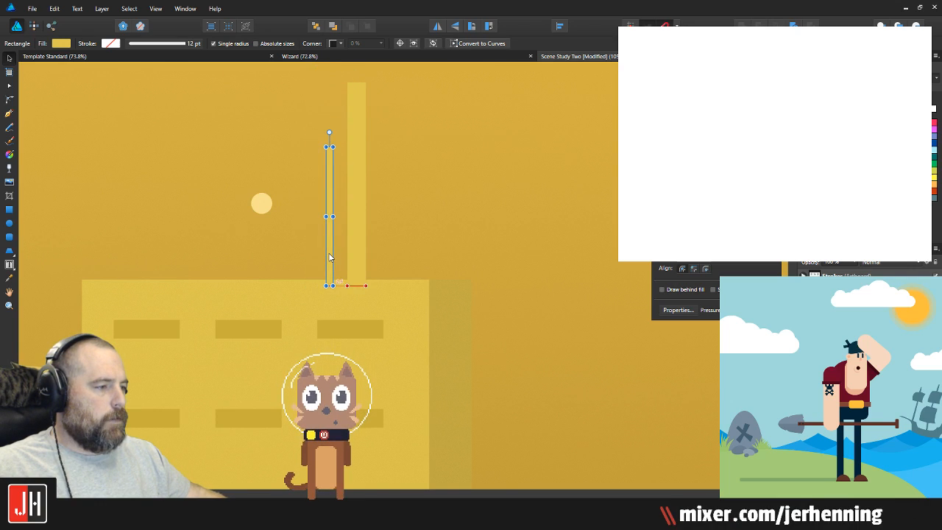
# Step: Examine the skyline with its window rows and antennas, then the trees, rocks and path in the forest
pyautogui.scroll(-4, 338, 253)
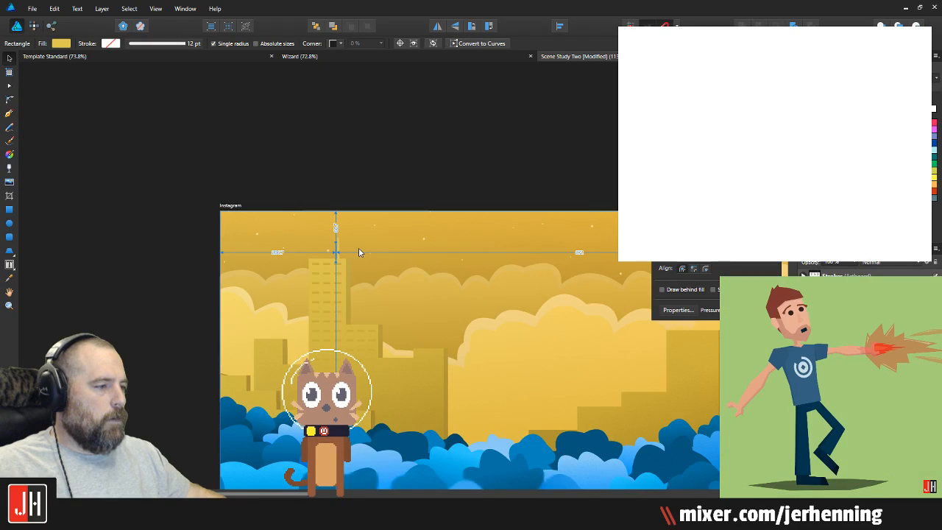
pyautogui.scroll(3, 347, 267)
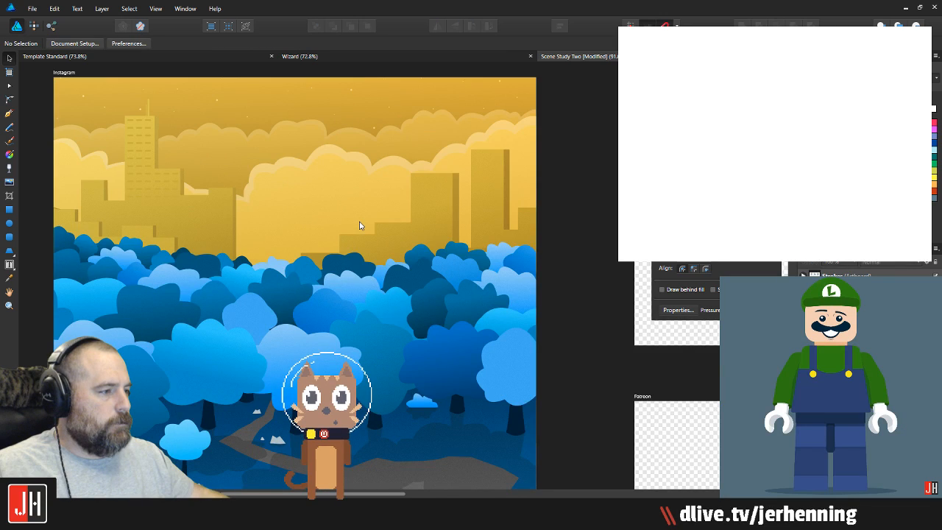
pyautogui.scroll(6, 391, 365)
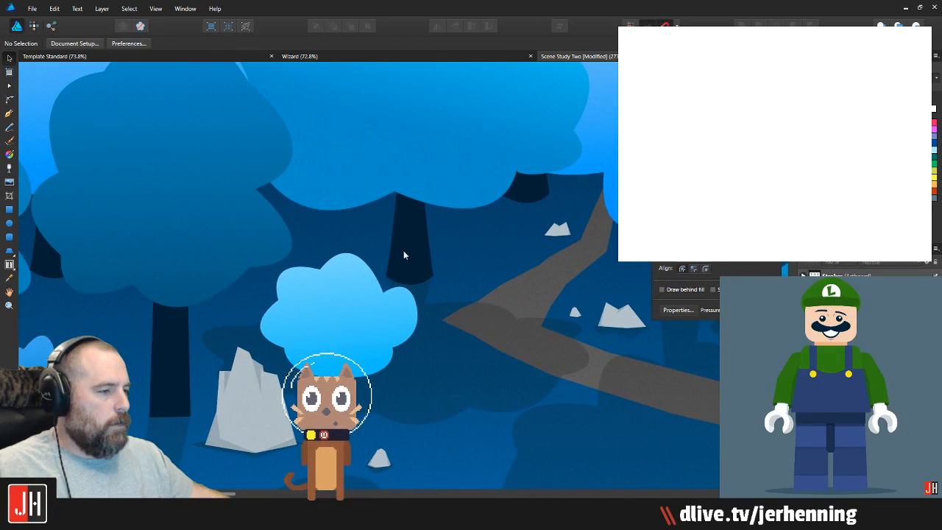
pyautogui.scroll(-4, 407, 256)
pyautogui.moveTo(398, 207); pyautogui.dragTo(410, 306)
pyautogui.moveTo(448, 234); pyautogui.dragTo(343, 333)
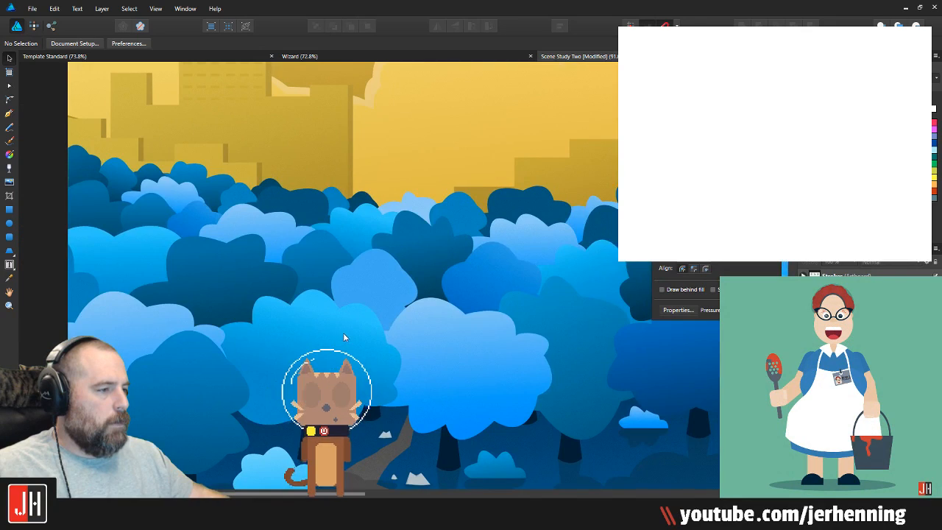
pyautogui.scroll(-3, 343, 338)
# Step: Save the document as Scene Study Two in the Vector folder's Beta subfolder
pyautogui.click(32, 9)
pyautogui.click(42, 95)
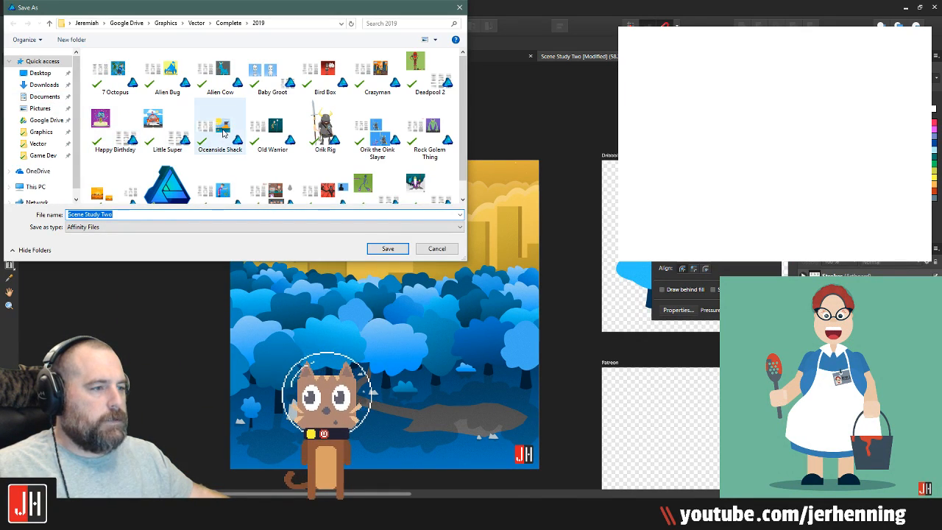
pyautogui.click(229, 23)
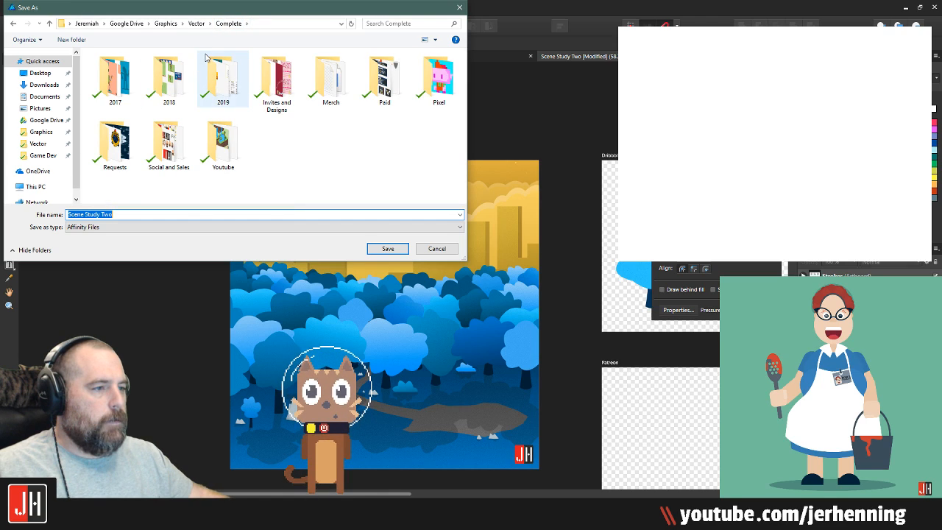
pyautogui.doubleClick(208, 60)
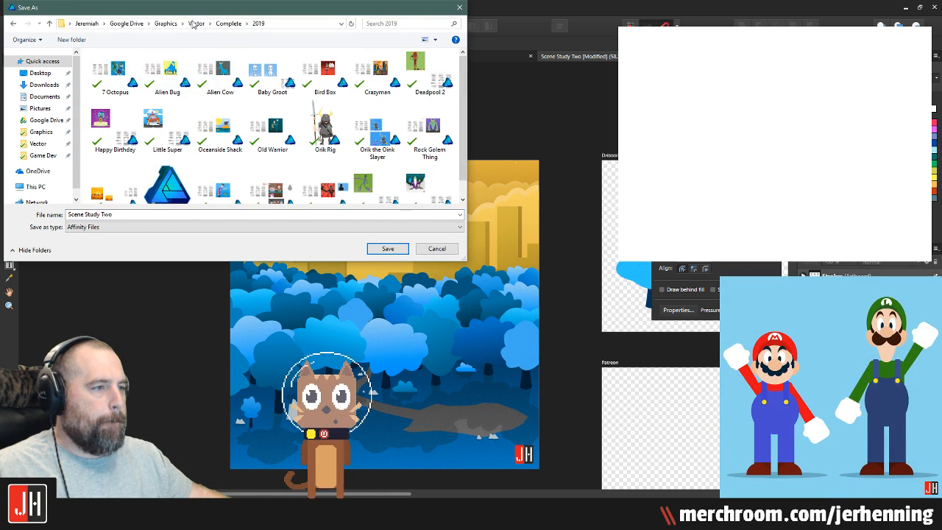
pyautogui.click(196, 23)
pyautogui.doubleClick(169, 74)
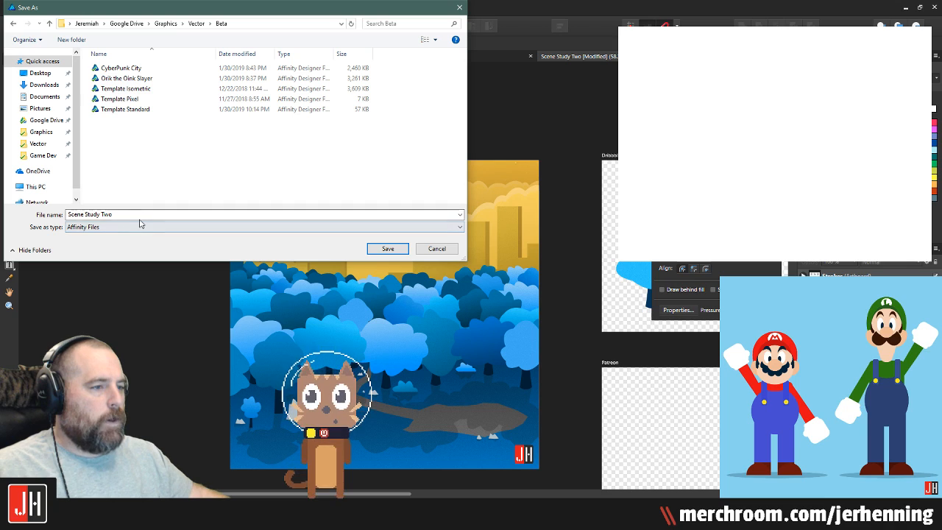
pyautogui.press('Return')
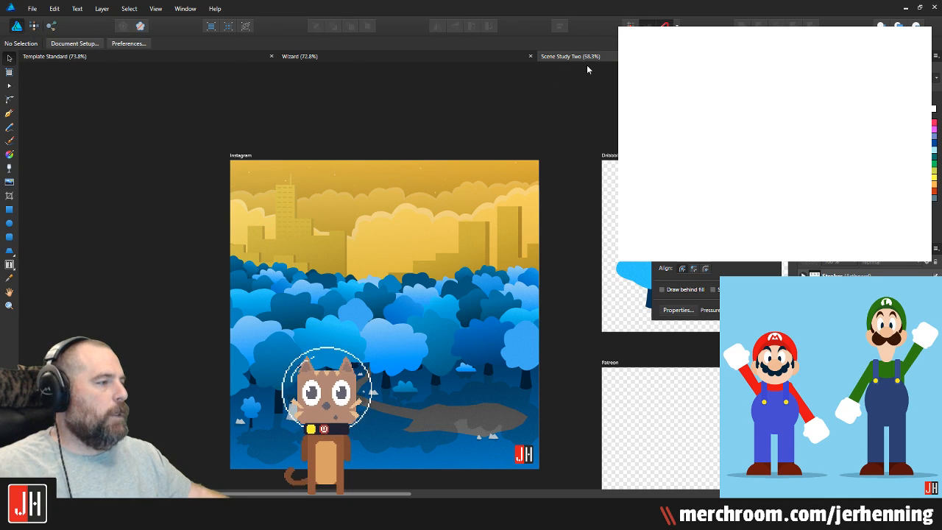
# Step: Close the document, switch to the beta version of Affinity Designer and dismiss its welcome screen
pyautogui.click(790, 56)
pyautogui.click(907, 6)
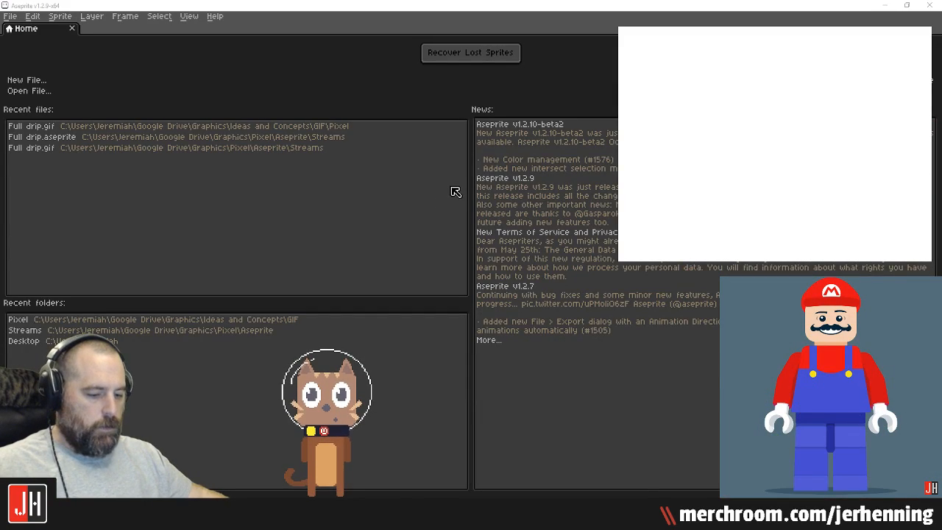
pyautogui.press('super')
pyautogui.click(744, 323)
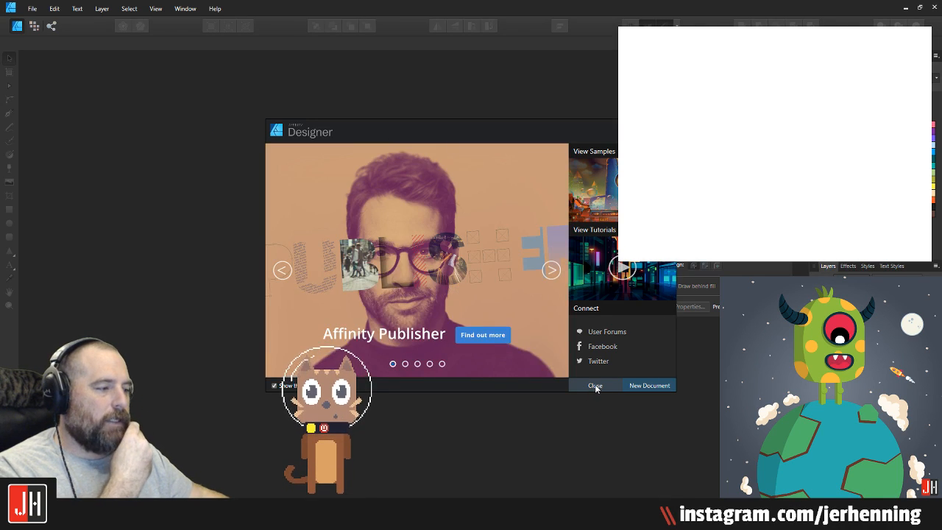
pyautogui.click(595, 386)
# Step: Open Scene Study Two from the Beta folder and continue working with it as a non-Beta document
pyautogui.click(37, 9)
pyautogui.click(38, 54)
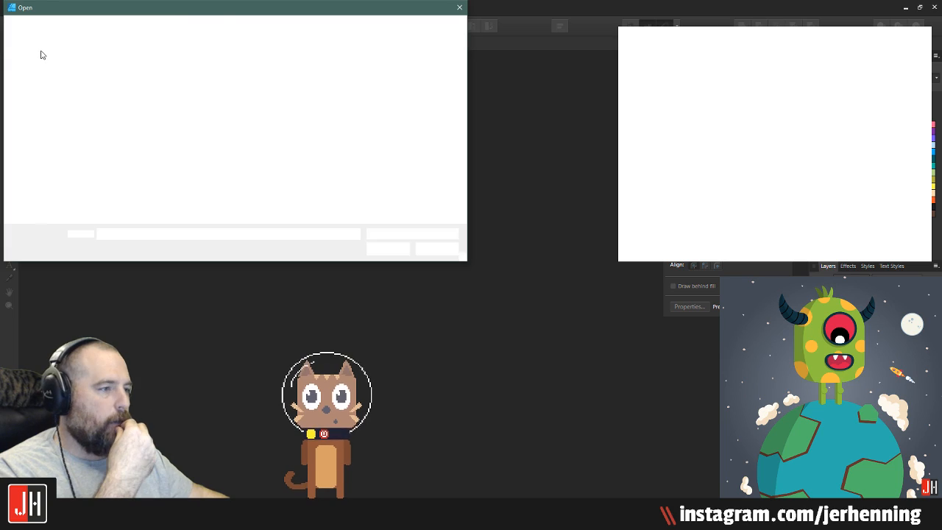
pyautogui.click(146, 90)
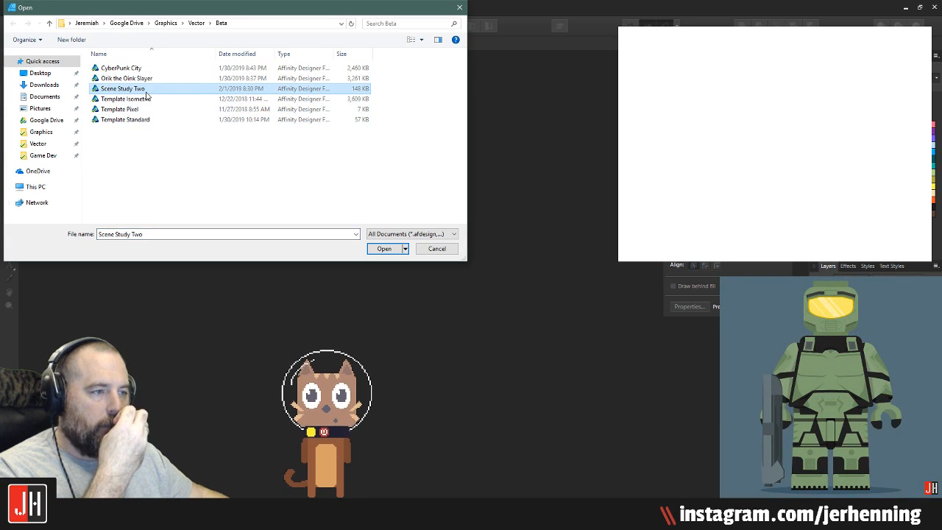
pyautogui.doubleClick(145, 90)
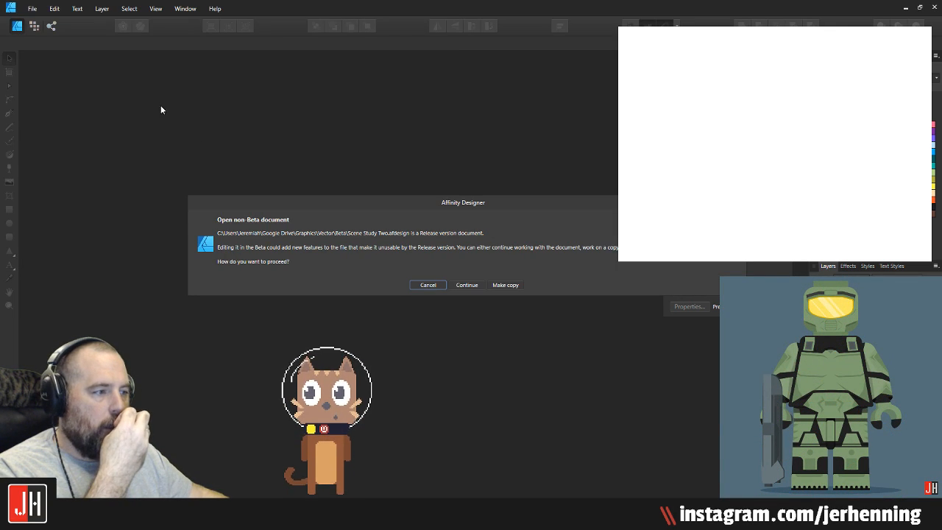
pyautogui.click(467, 285)
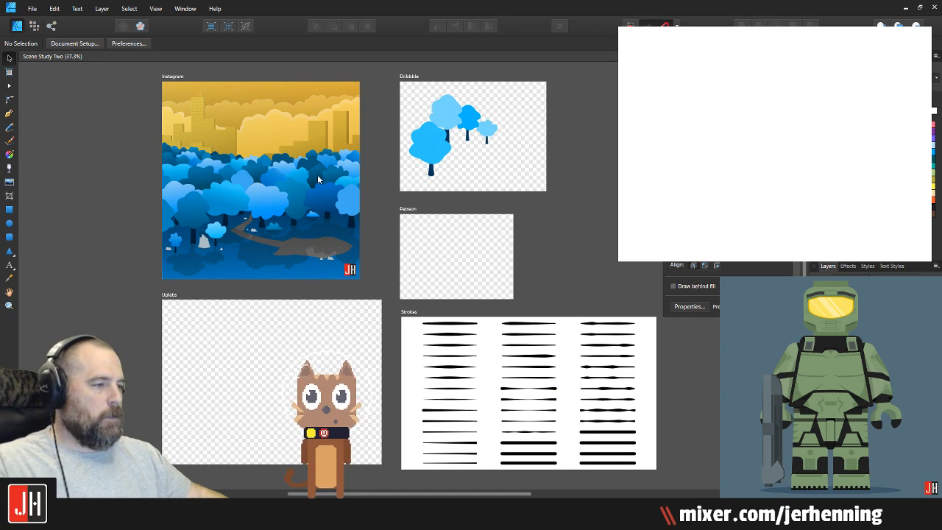
# Step: Examine the skyline and forest of the Instagram artboard for areas that still need detail
pyautogui.moveTo(365, 118); pyautogui.dragTo(502, 148)
pyautogui.scroll(7, 402, 232)
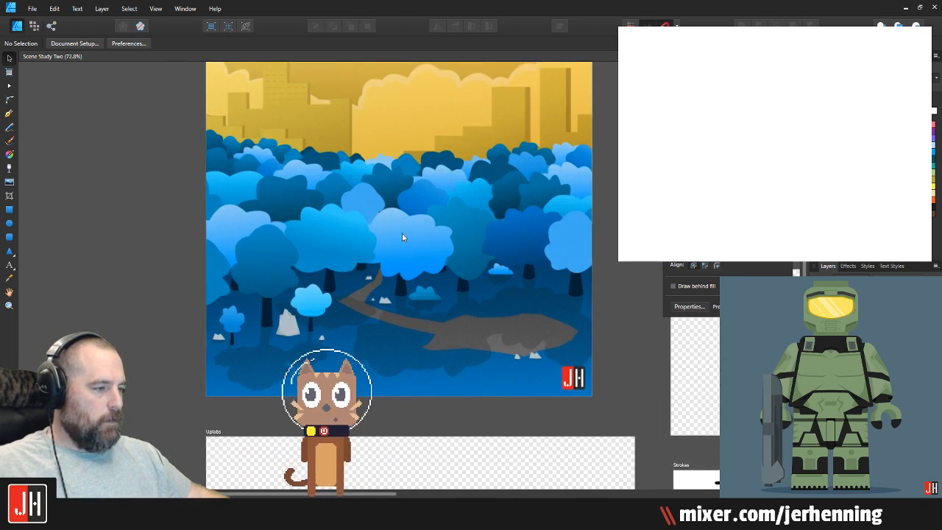
pyautogui.moveTo(406, 243); pyautogui.dragTo(494, 79)
pyautogui.scroll(-3, 477, 200)
pyautogui.moveTo(486, 153); pyautogui.dragTo(442, 296)
pyautogui.moveTo(476, 219); pyautogui.dragTo(486, 178)
pyautogui.scroll(5, 390, 182)
pyautogui.scroll(-3, 390, 183)
pyautogui.scroll(4, 233, 145)
# Step: Draw a small window rectangle on the shorter building beside the tallest tower and fill it with the tower's window colour
pyautogui.moveTo(233, 145); pyautogui.dragTo(394, 171)
pyautogui.moveTo(196, 337); pyautogui.dragTo(404, 223)
pyautogui.scroll(3, 347, 243)
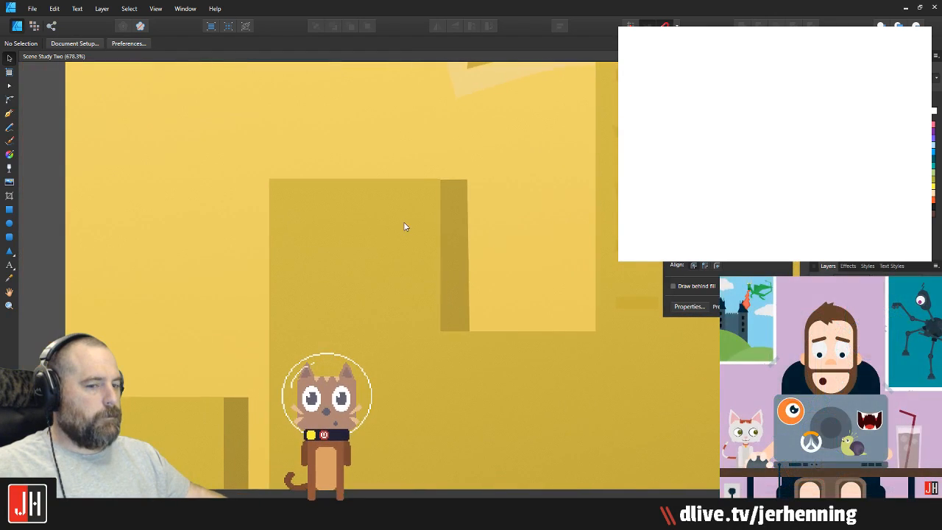
pyautogui.click(9, 210)
pyautogui.scroll(2, 335, 235)
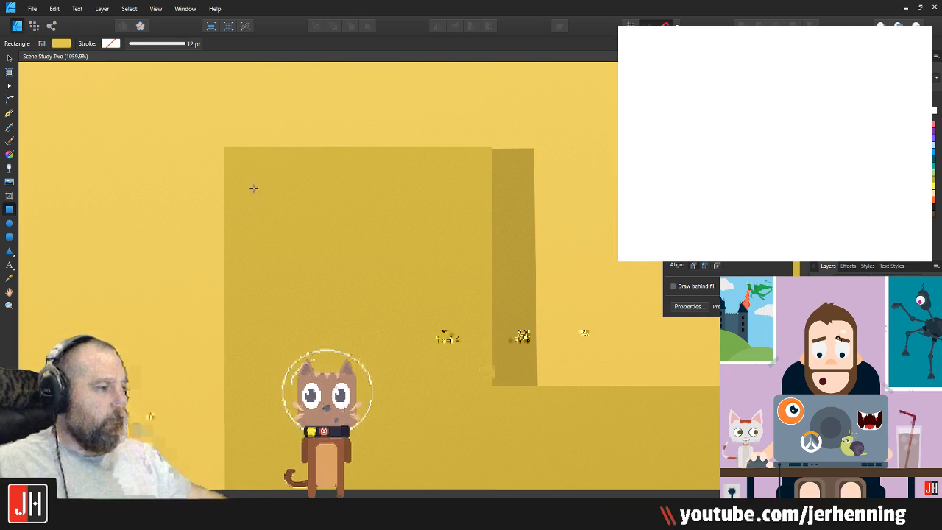
pyautogui.moveTo(244, 173); pyautogui.dragTo(304, 219)
pyautogui.scroll(-3, 420, 213)
pyautogui.press('i')
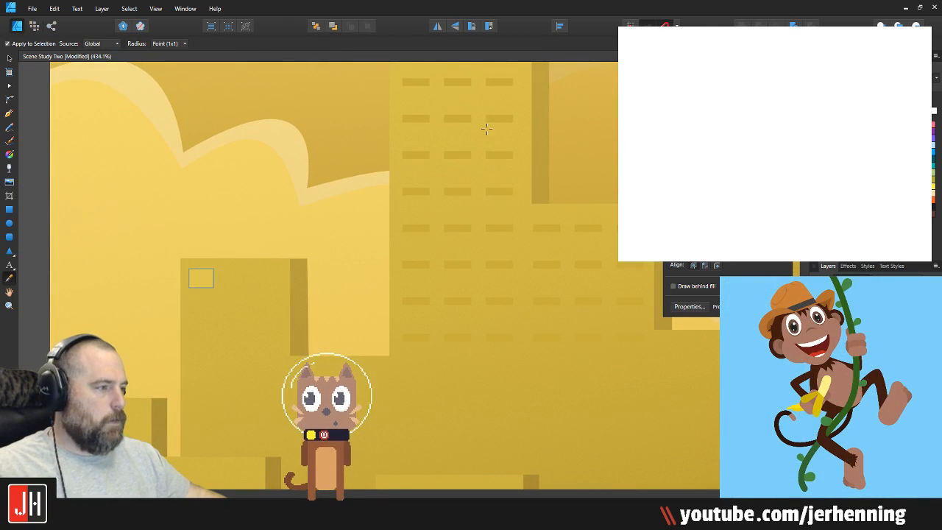
pyautogui.press('m')
# Step: Place the window near the building's upper-left corner, copy it twice to form a row of three, and space them evenly
pyautogui.scroll(4, 211, 285)
pyautogui.click(209, 251)
pyautogui.moveTo(242, 232); pyautogui.dragTo(226, 243)
pyautogui.moveTo(191, 274); pyautogui.dragTo(203, 272)
pyautogui.moveTo(204, 272); pyautogui.dragTo(446, 280)
pyautogui.keyDown('shift'); pyautogui.click(319, 272); pyautogui.keyUp('shift')
pyautogui.keyDown('shift'); pyautogui.click(202, 268); pyautogui.keyUp('shift')
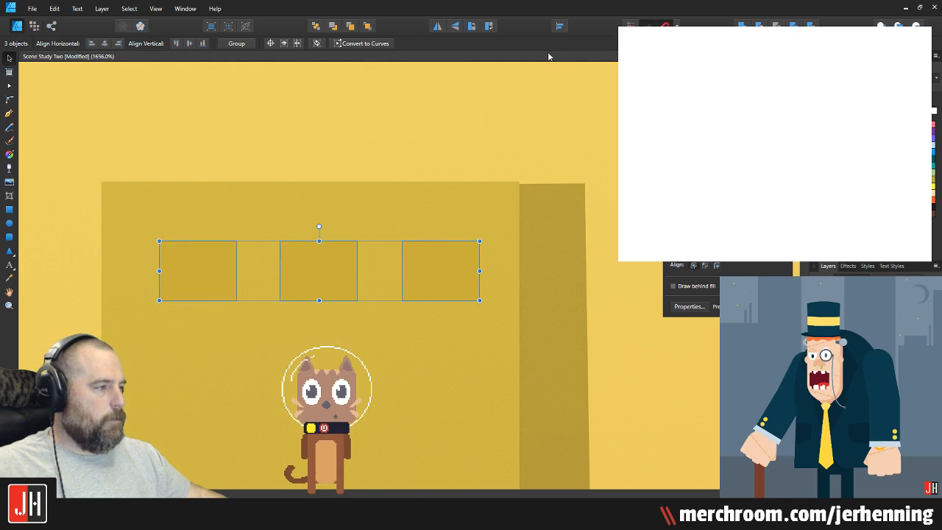
pyautogui.click(560, 26)
pyautogui.click(601, 59)
pyautogui.click(570, 148)
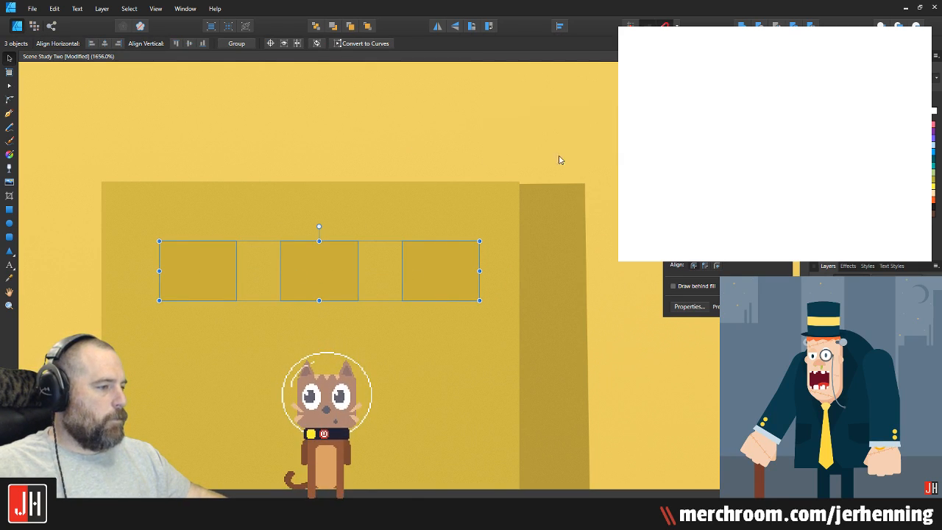
# Step: Group the three windows and duplicate the row down the building at equal spacing
pyautogui.hotkey('ctrl', 'g')
pyautogui.moveTo(421, 260); pyautogui.dragTo(431, 330)
pyautogui.scroll(-4, 422, 262)
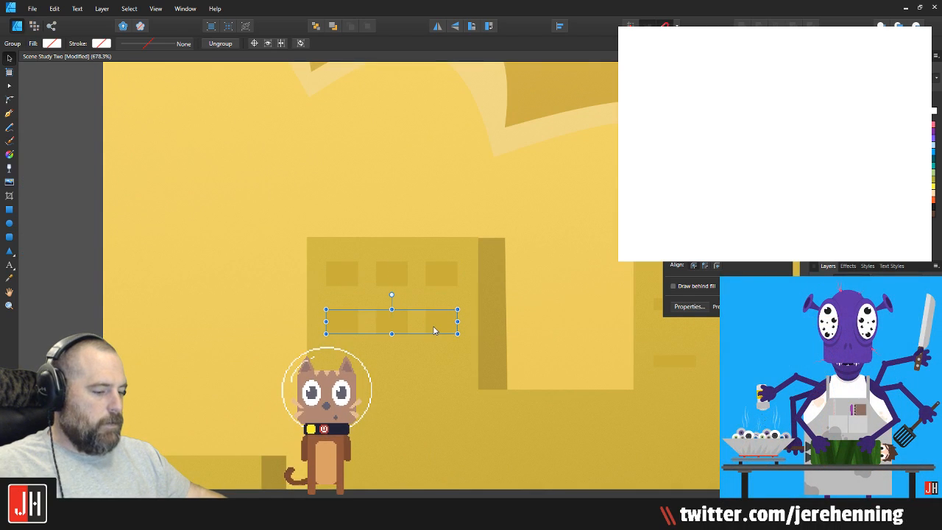
pyautogui.hotkey('ctrl', 'j')
pyautogui.moveTo(450, 365); pyautogui.dragTo(432, 215)
pyautogui.hotkey('ctrl', 'j')
pyautogui.hotkey('ctrl', 'j')
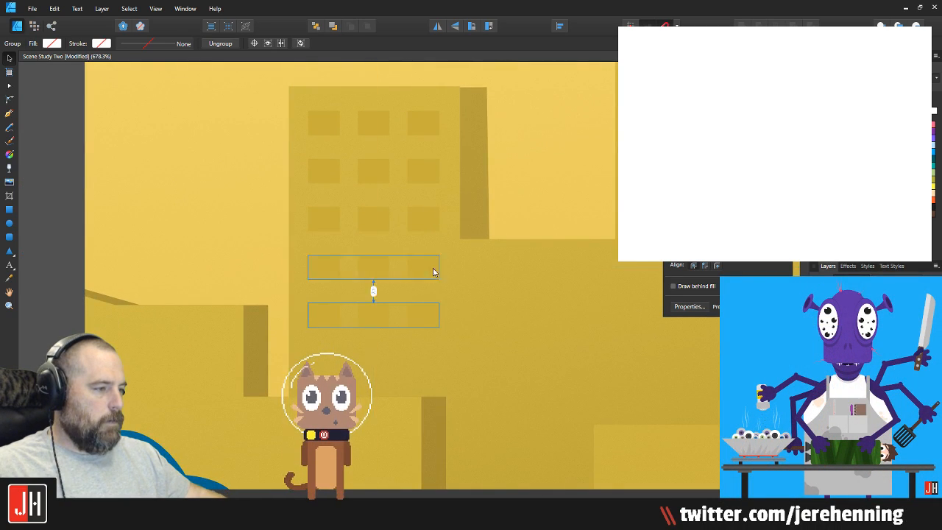
pyautogui.press('Delete')
pyautogui.scroll(-10, 471, 270)
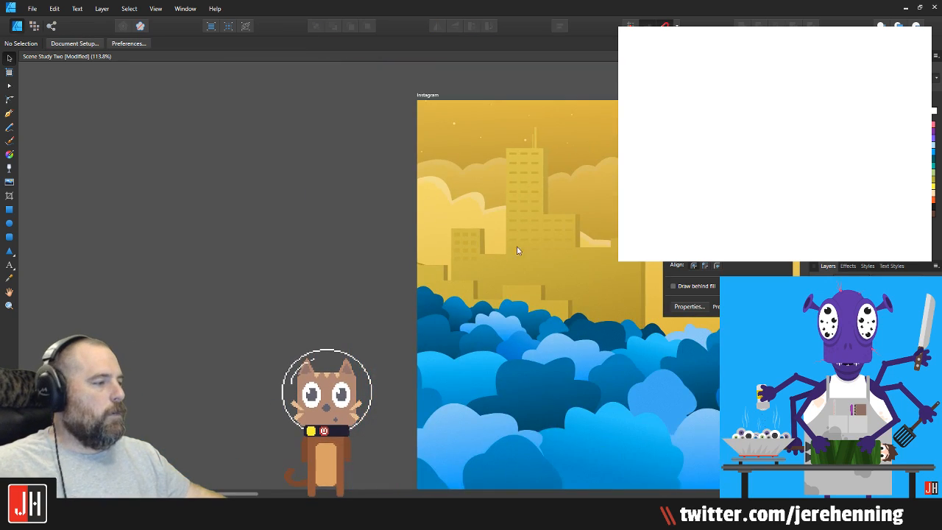
pyautogui.scroll(3, 359, 282)
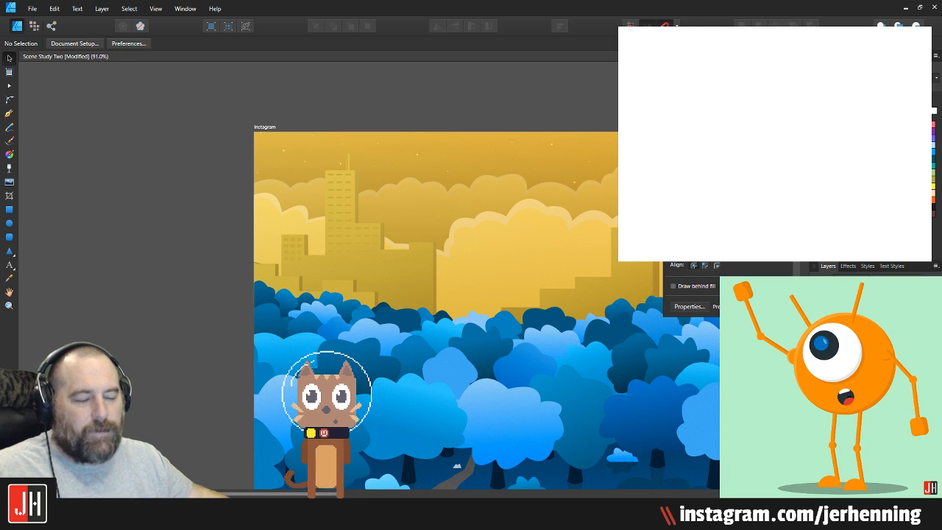
pyautogui.scroll(5, 355, 238)
pyautogui.scroll(-7, 341, 237)
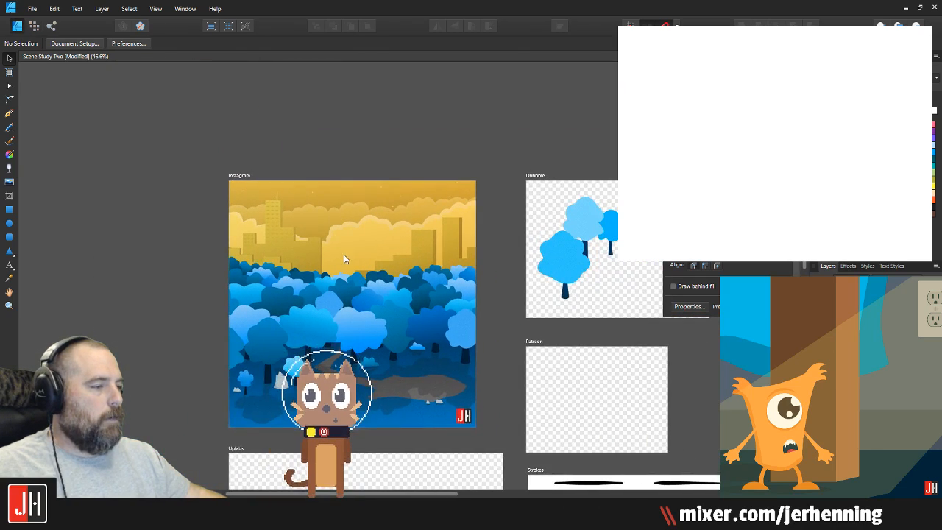
pyautogui.scroll(3, 361, 258)
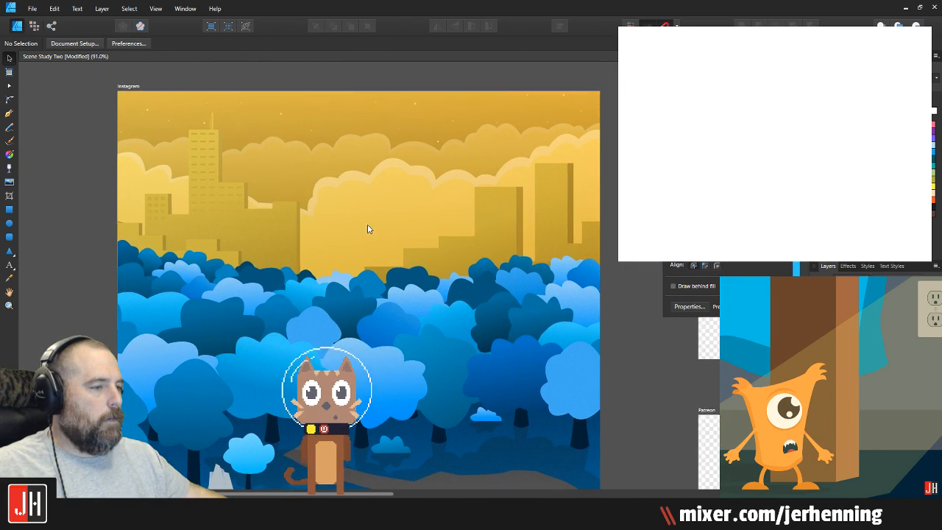
pyautogui.press('p')
pyautogui.scroll(2, 218, 243)
pyautogui.moveTo(345, 258); pyautogui.dragTo(498, 246)
pyautogui.press('v')
pyautogui.click(10, 112)
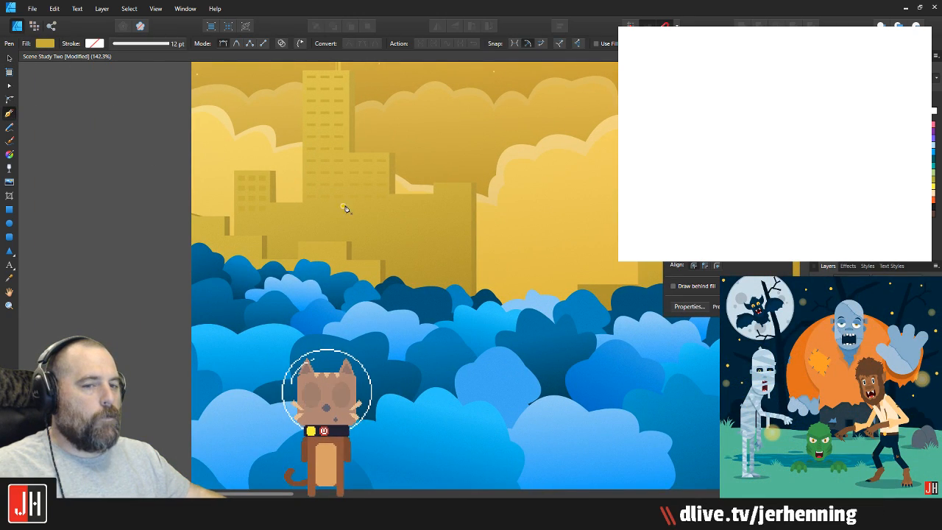
pyautogui.moveTo(319, 234); pyautogui.dragTo(274, 249)
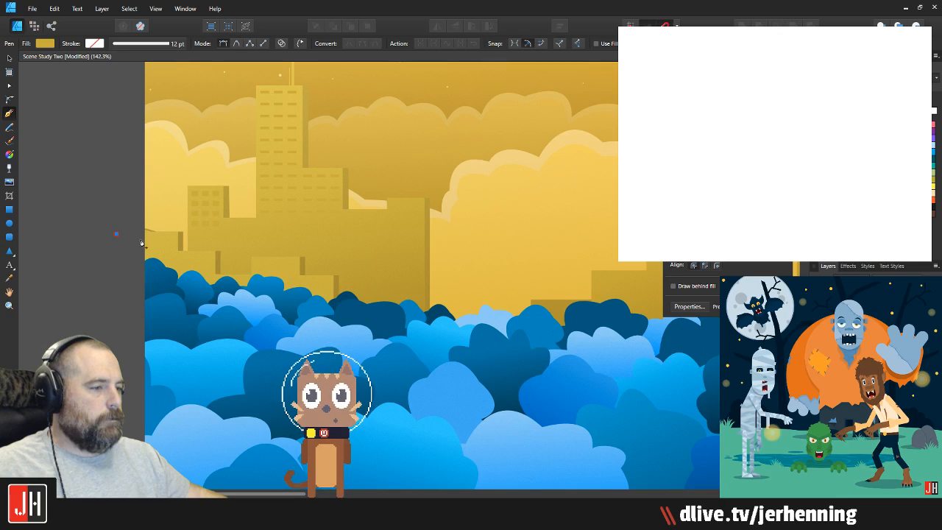
pyautogui.click(188, 297)
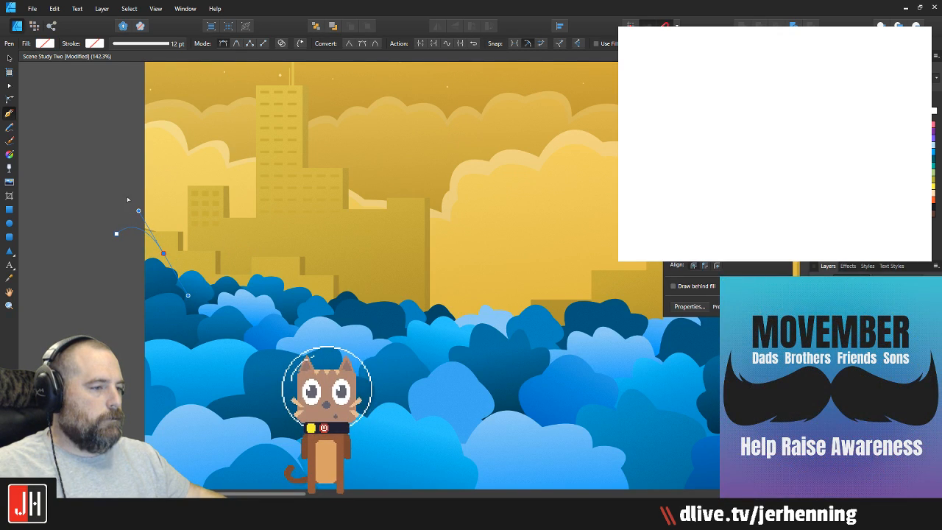
pyautogui.press('Delete')
pyautogui.moveTo(205, 248)
pyautogui.mouseDown()
pyautogui.moveTo(225, 287)
pyautogui.moveTo(247, 300)
pyautogui.mouseUp()
pyautogui.press('Delete')
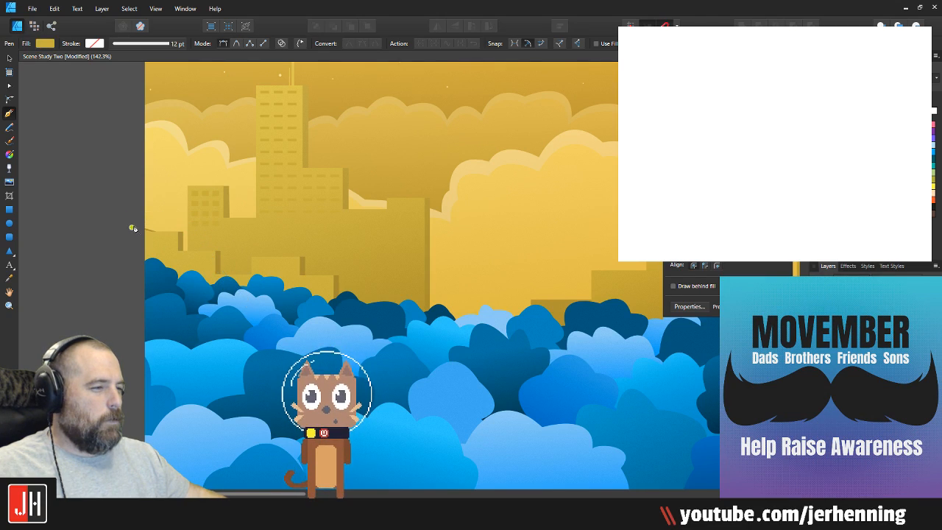
# Step: Outline a cloud's scalloped upper edge with the Pen tool from the artboard's left edge across the low buildings down to the central treetops
pyautogui.moveTo(198, 255); pyautogui.dragTo(271, 289)
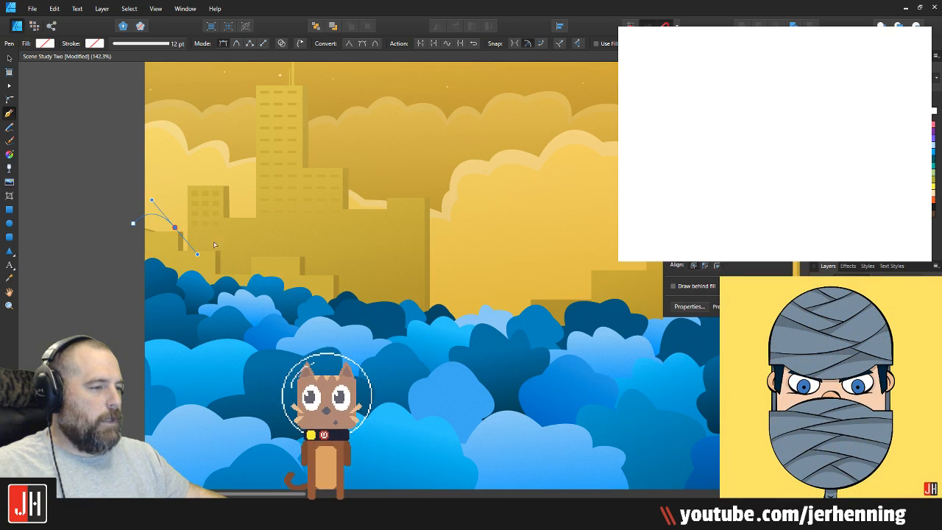
pyautogui.click(175, 228)
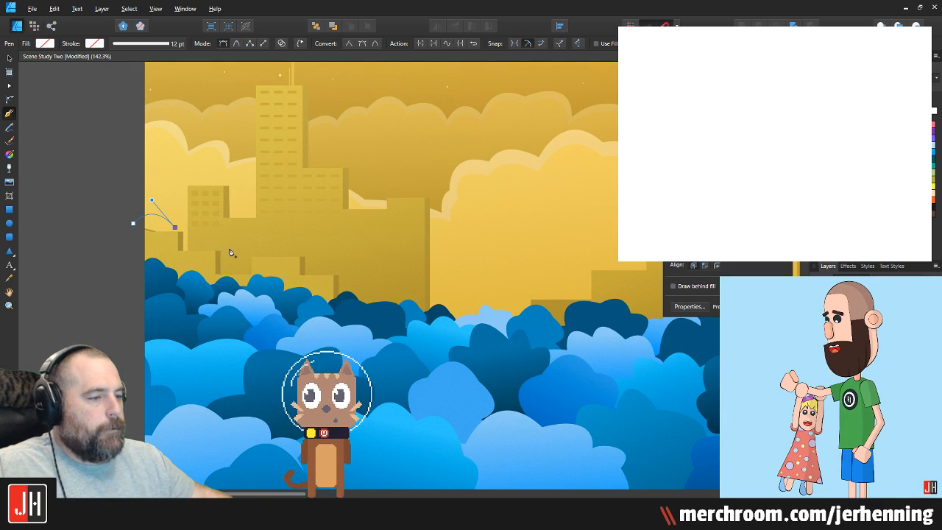
pyautogui.moveTo(262, 291); pyautogui.dragTo(245, 271)
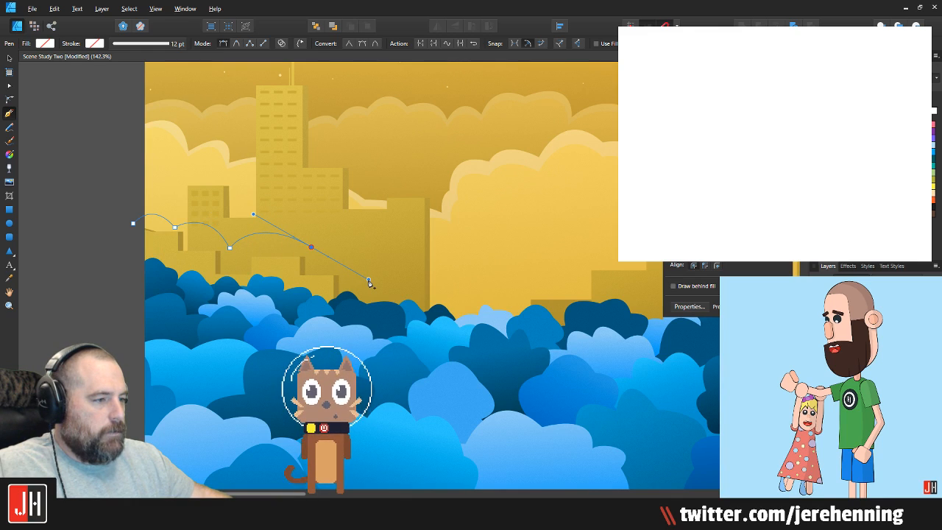
pyautogui.moveTo(369, 283); pyautogui.dragTo(368, 280)
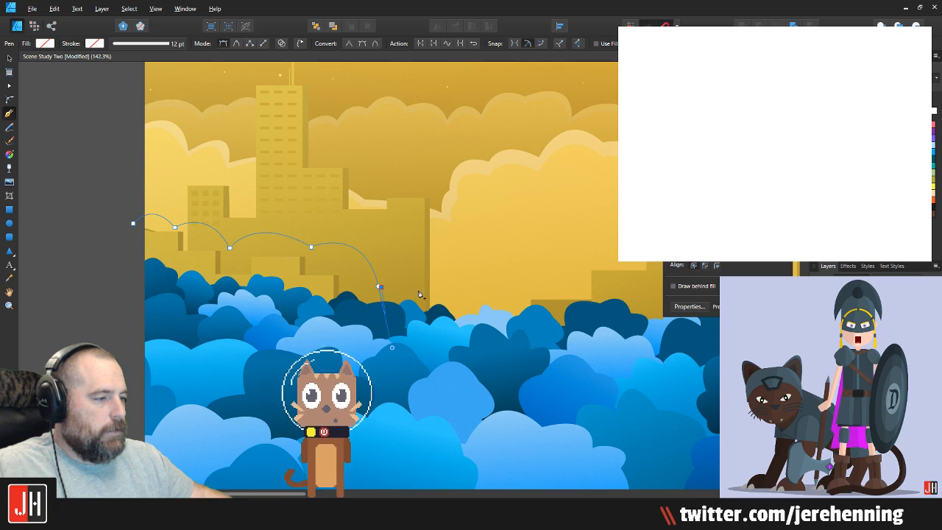
pyautogui.hscroll(3, 395, 293)
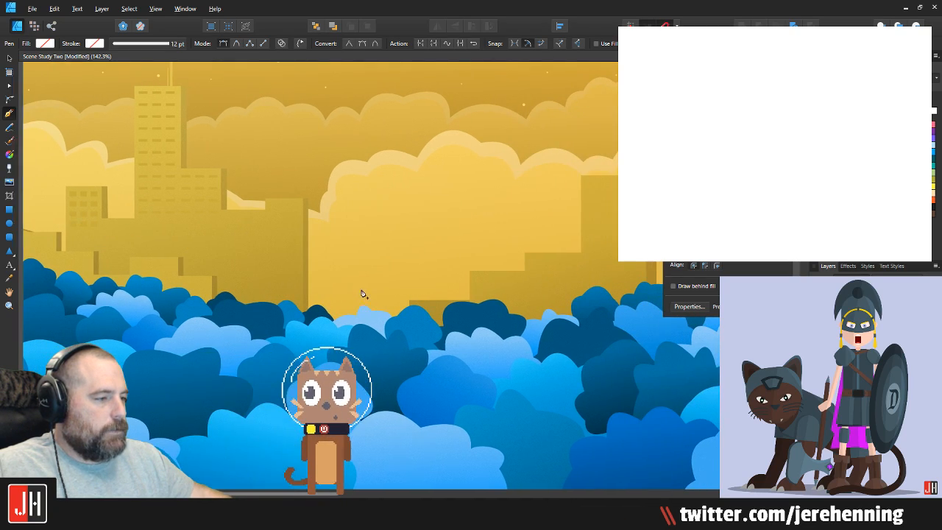
pyautogui.click(326, 291)
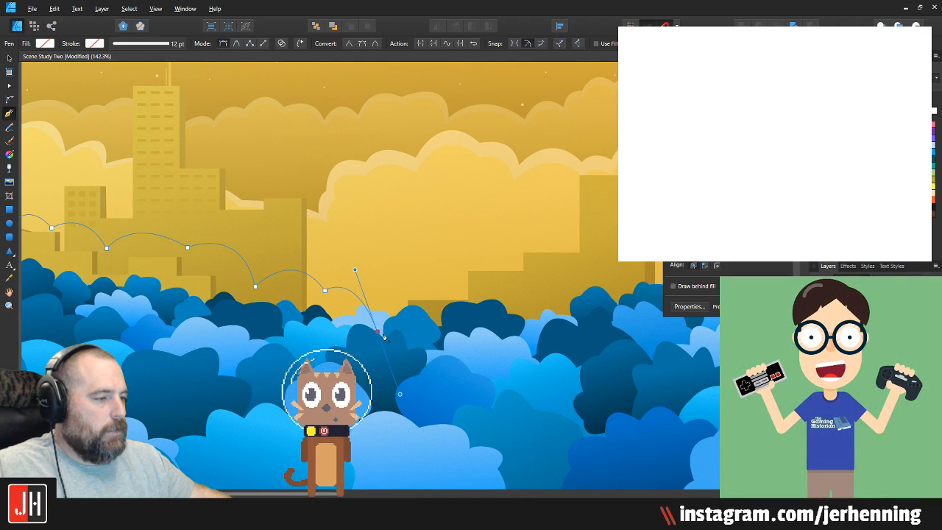
pyautogui.hscroll(2, 452, 327)
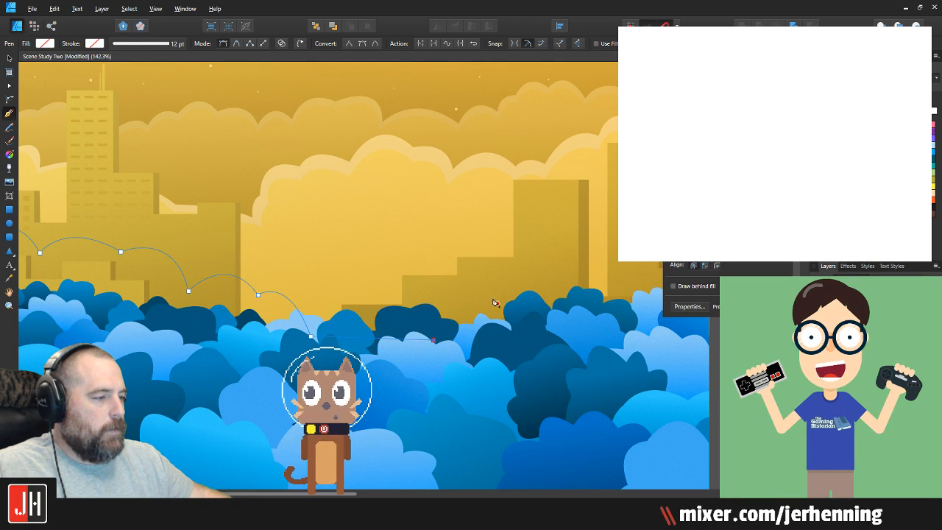
# Step: Continue the scalloped outline over the right-hand buildings past the artboard's edge, and close the shape beneath through the forest
pyautogui.moveTo(493, 294); pyautogui.dragTo(539, 320)
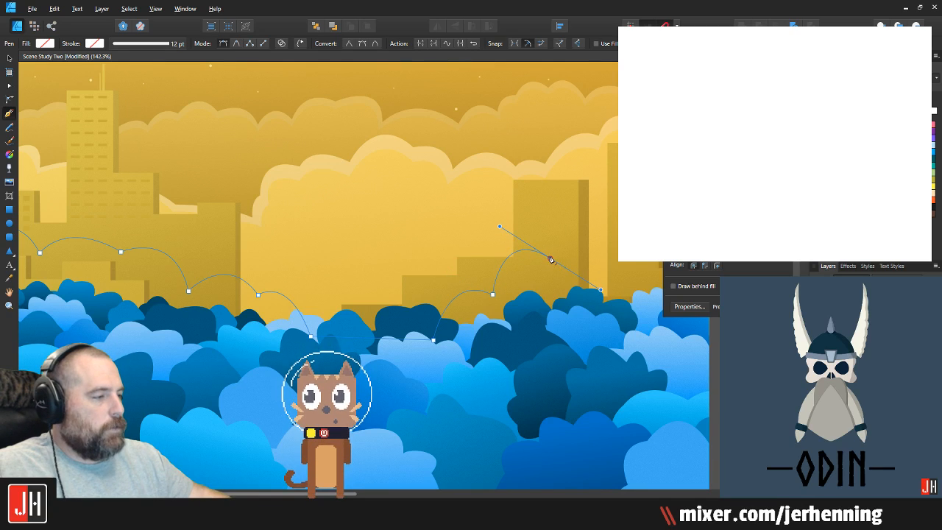
pyautogui.moveTo(646, 256); pyautogui.dragTo(527, 295)
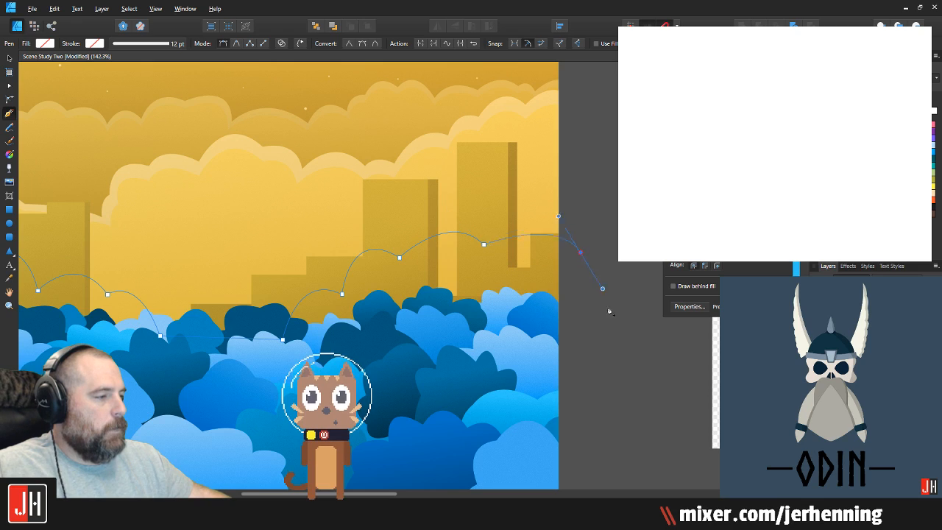
pyautogui.moveTo(608, 304); pyautogui.dragTo(611, 329)
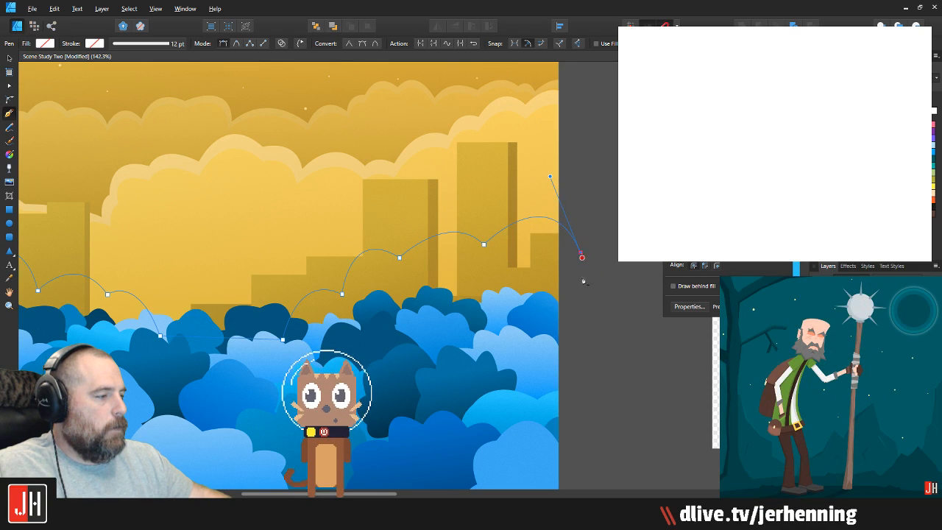
pyautogui.scroll(-4, 373, 433)
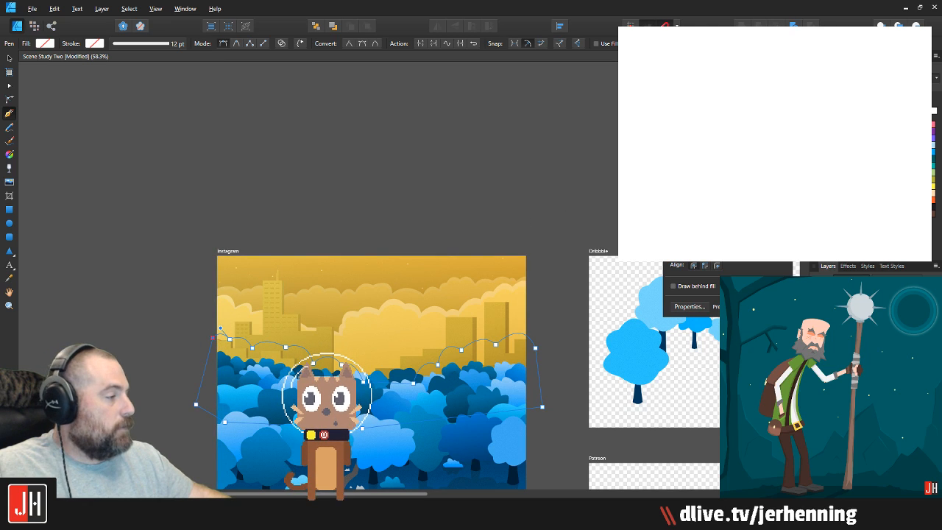
# Step: Fill the cloud shape with white and lower its opacity so the scene shows through
pyautogui.click(934, 111)
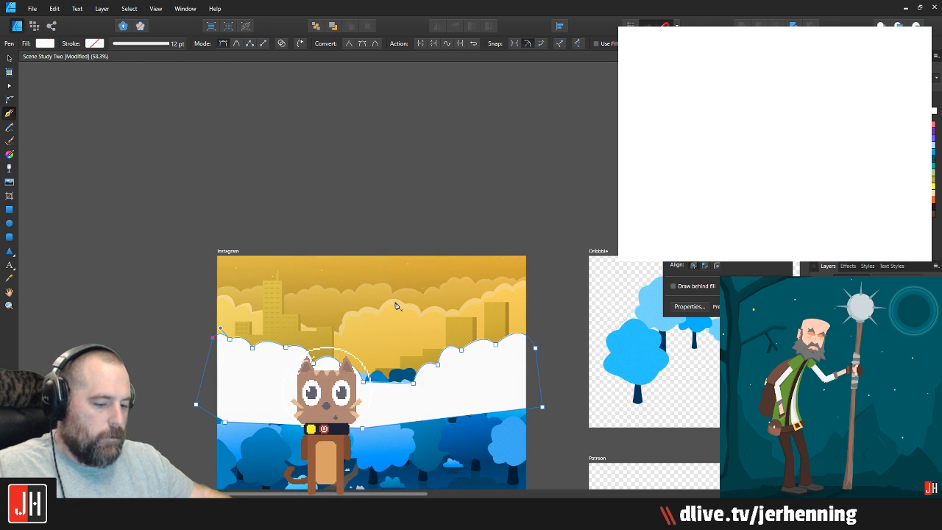
pyautogui.press('1')
pyautogui.press('2')
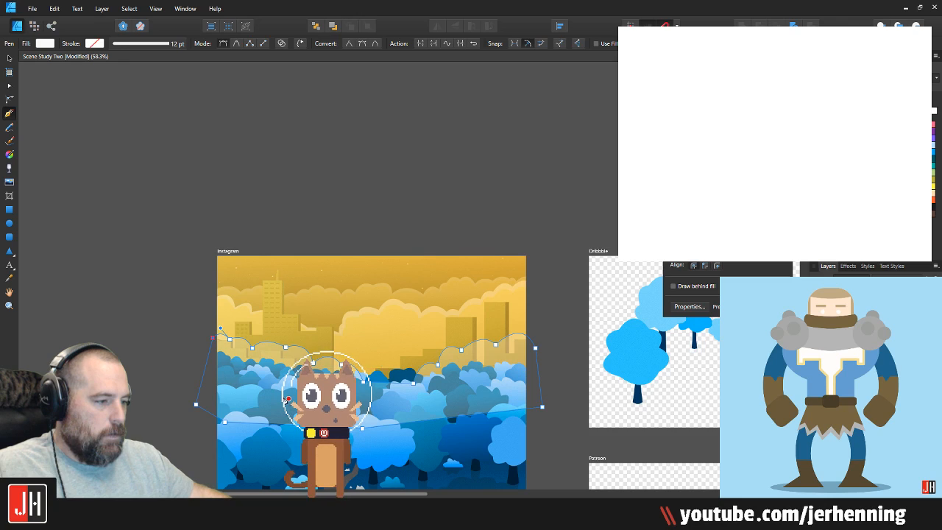
pyautogui.press('a')
pyautogui.scroll(5, 323, 394)
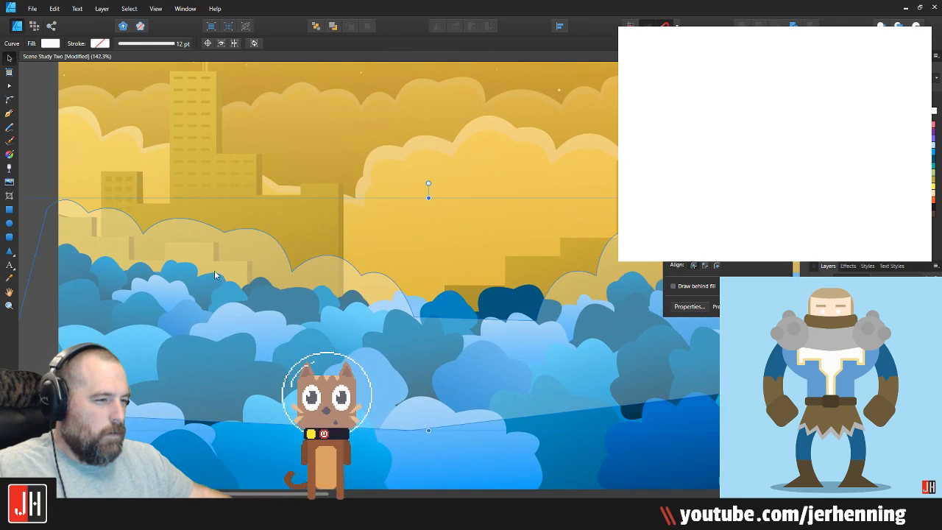
# Step: Cut the cloud shape and paste it into the skyline so it sits behind the trees and in front of the buildings
pyautogui.hotkey('ctrl', 'x')
pyautogui.click(195, 257)
pyautogui.hotkey('ctrl', 'v')
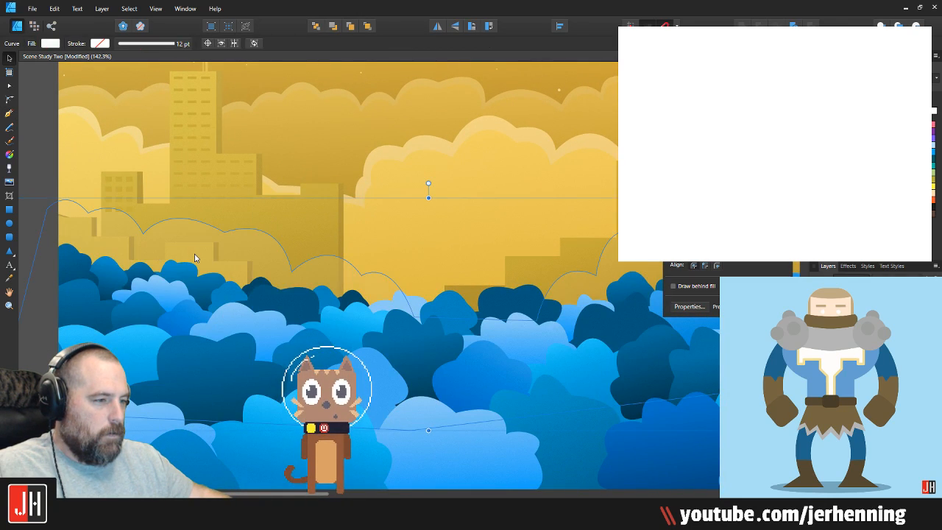
# Step: Examine how the translucent cloud blends with the skyline and treetops, close up and across the whole artboard
pyautogui.scroll(-5, 196, 258)
pyautogui.click(516, 273)
pyautogui.scroll(5, 401, 259)
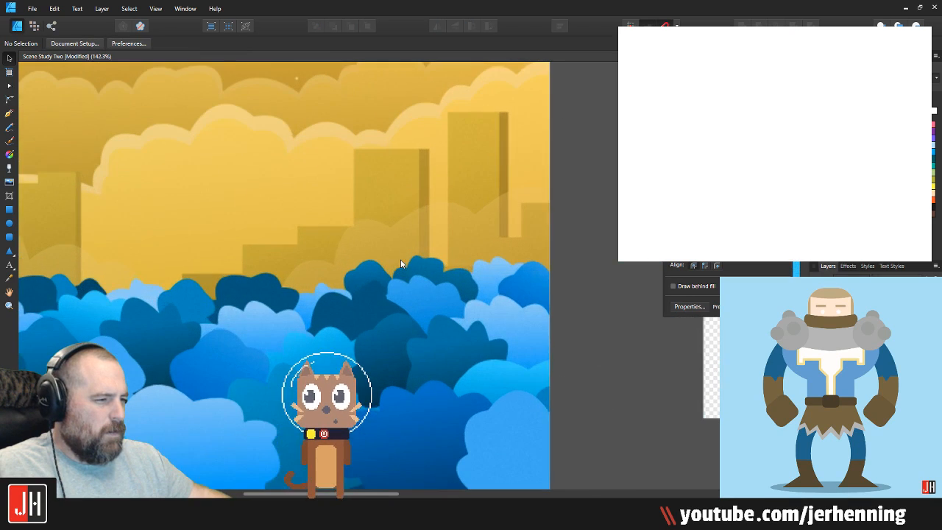
pyautogui.click(497, 291)
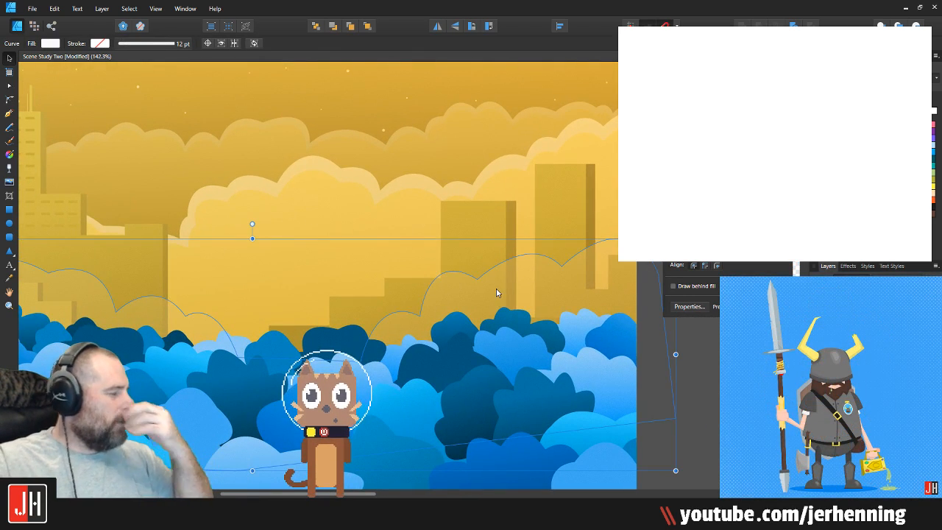
pyautogui.scroll(-2, 484, 389)
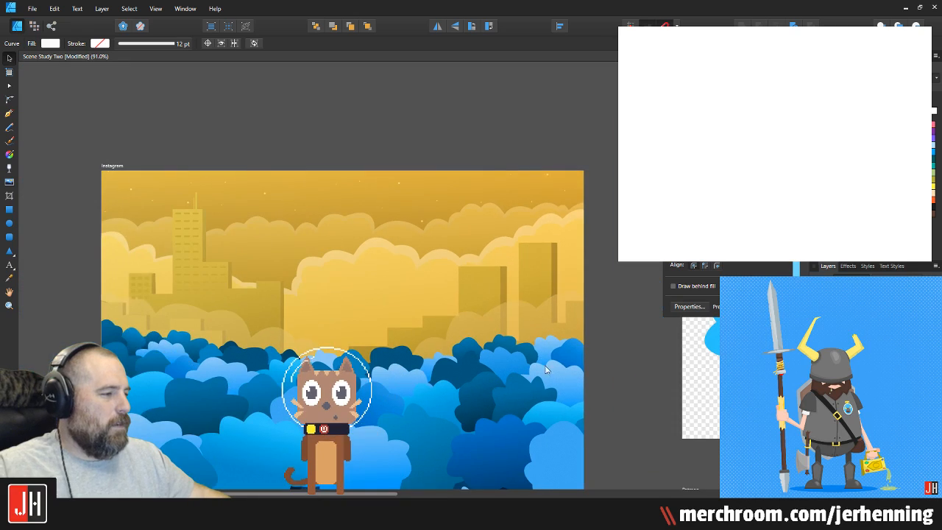
pyautogui.click(630, 393)
pyautogui.scroll(3, 442, 316)
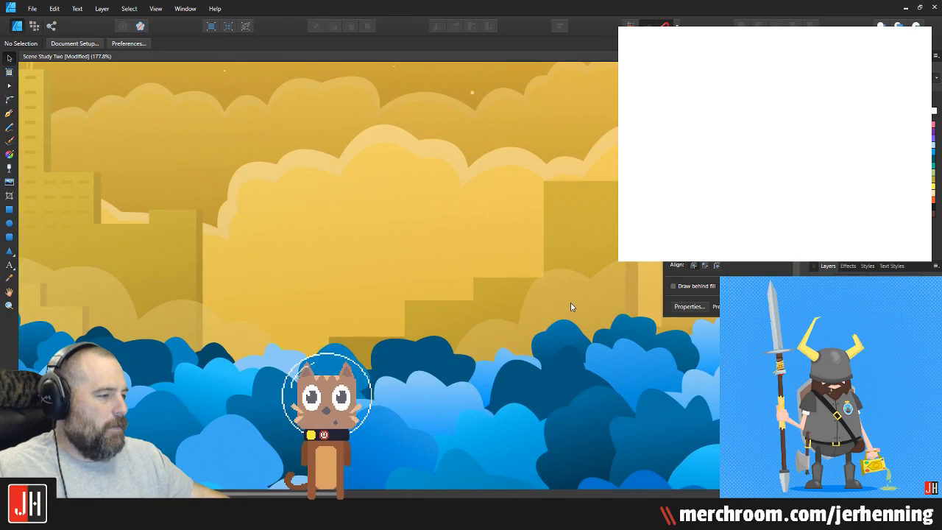
pyautogui.scroll(-3, 561, 300)
# Step: Give the cloud a vertical linear gradient in near-white tones and make it more opaque
pyautogui.click(576, 296)
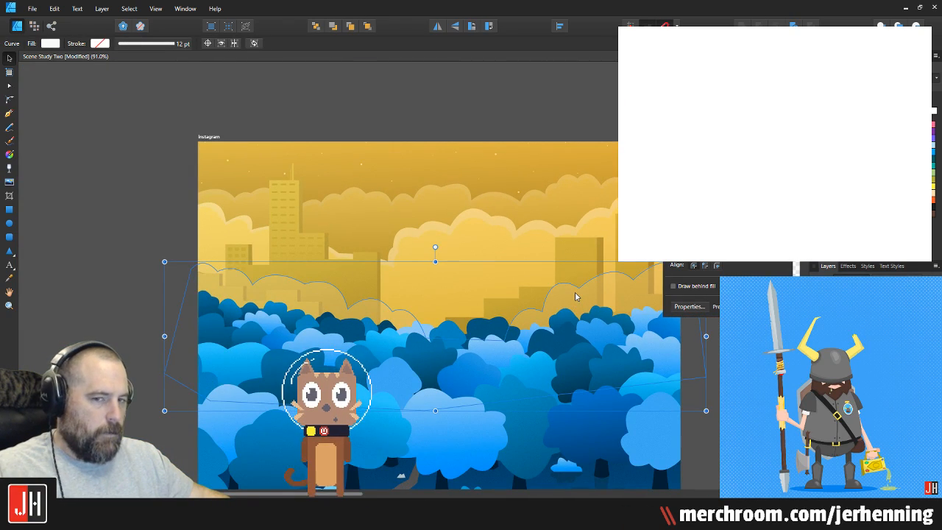
pyautogui.press('g')
pyautogui.moveTo(439, 401); pyautogui.dragTo(422, 216)
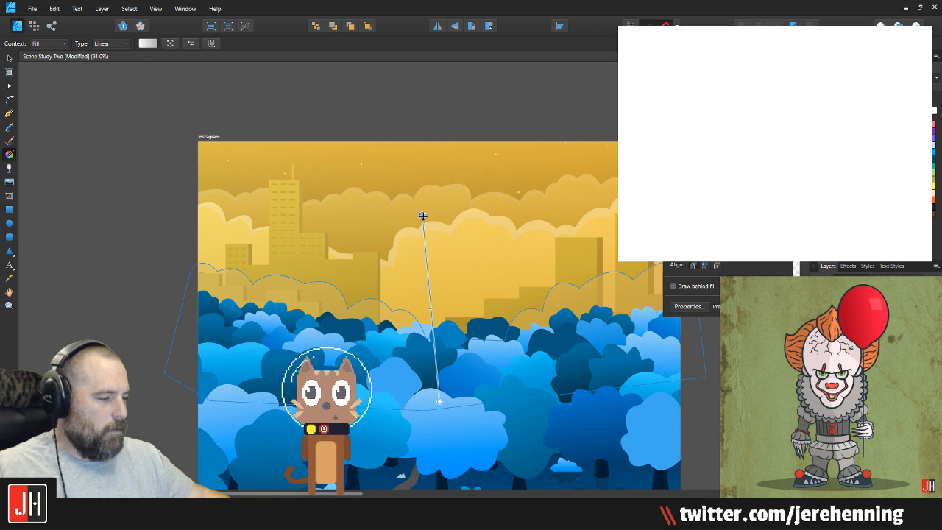
pyautogui.press('v')
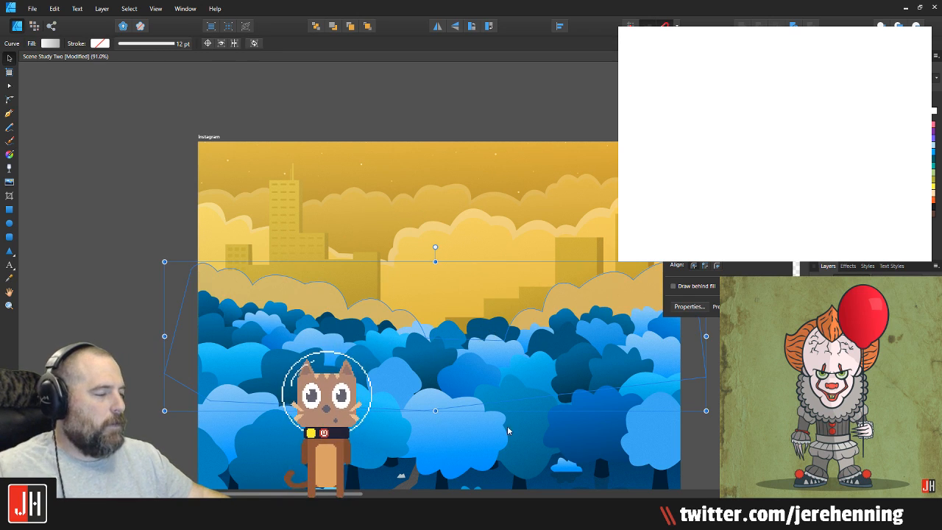
pyautogui.press('g')
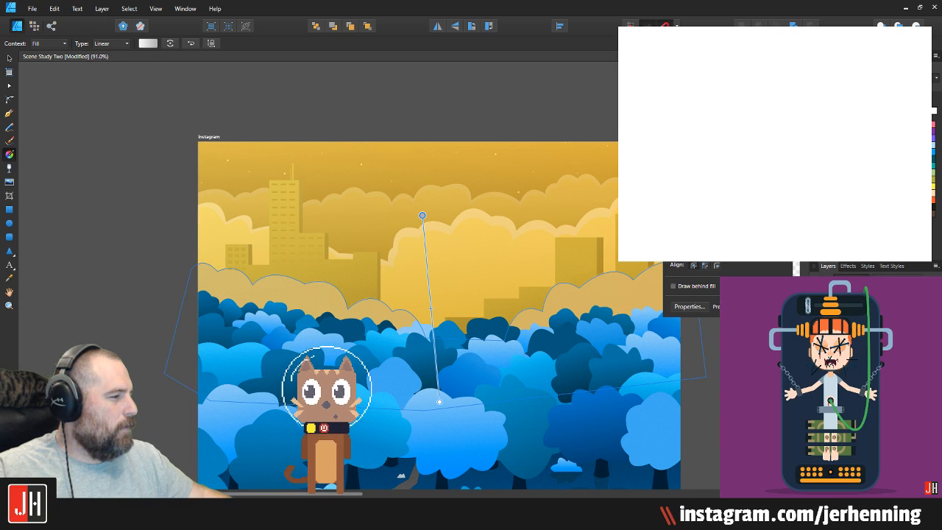
pyautogui.moveTo(440, 403); pyautogui.dragTo(439, 402)
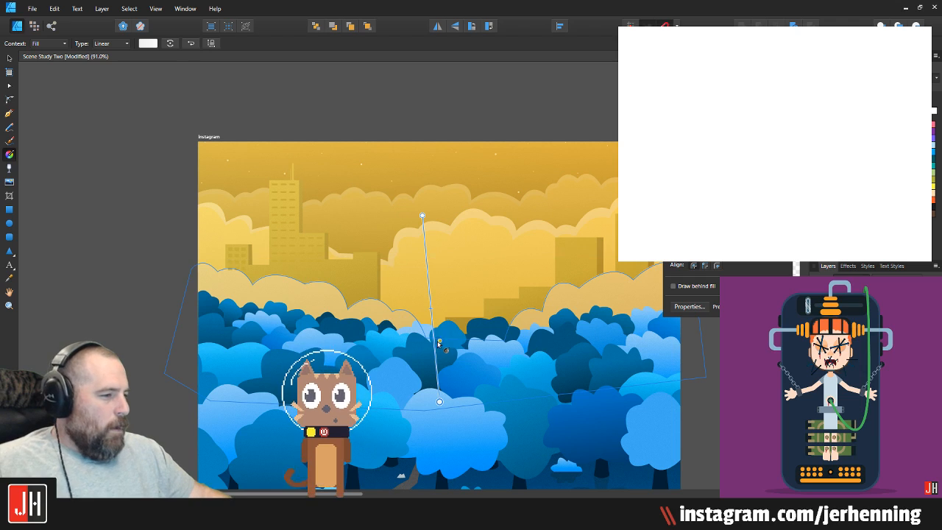
pyautogui.moveTo(423, 216); pyautogui.dragTo(440, 307)
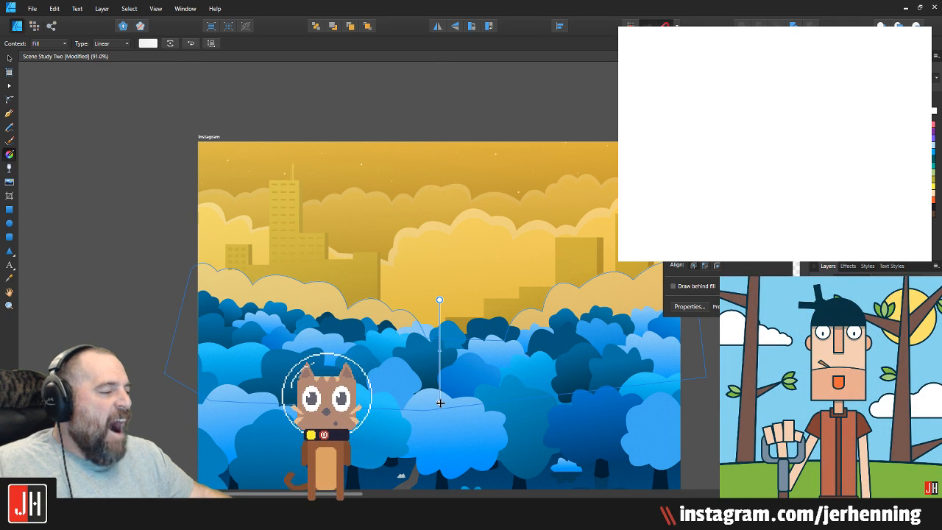
pyautogui.press('v')
pyautogui.click(154, 245)
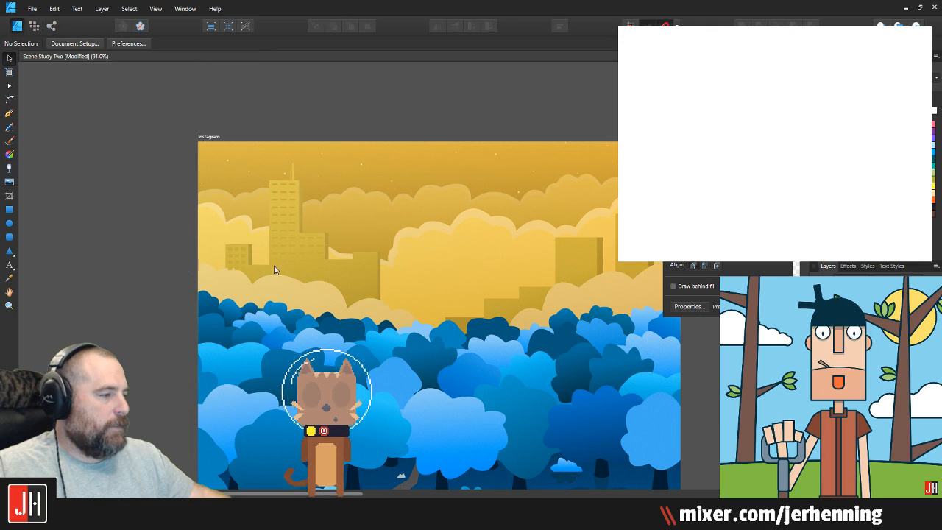
# Step: Move the cloud shape slightly down toward the treetops
pyautogui.scroll(-3, 314, 277)
pyautogui.scroll(3, 406, 276)
pyautogui.click(227, 305)
pyautogui.scroll(3, 232, 304)
pyautogui.moveTo(234, 305); pyautogui.dragTo(231, 323)
pyautogui.click(422, 322)
pyautogui.scroll(-2, 424, 321)
pyautogui.scroll(-3, 464, 326)
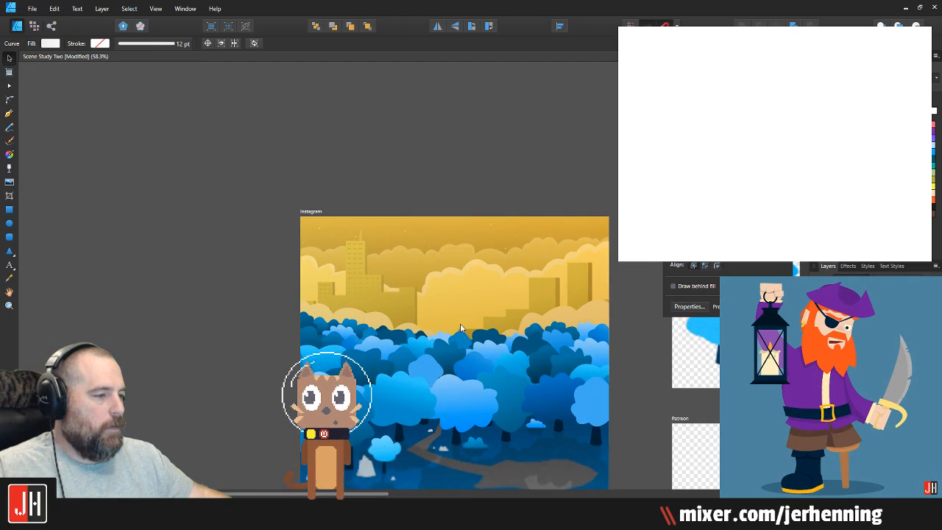
# Step: Delete the scalloped cloud shape between the skyline and the forest
pyautogui.click(574, 359)
pyautogui.scroll(3, 390, 355)
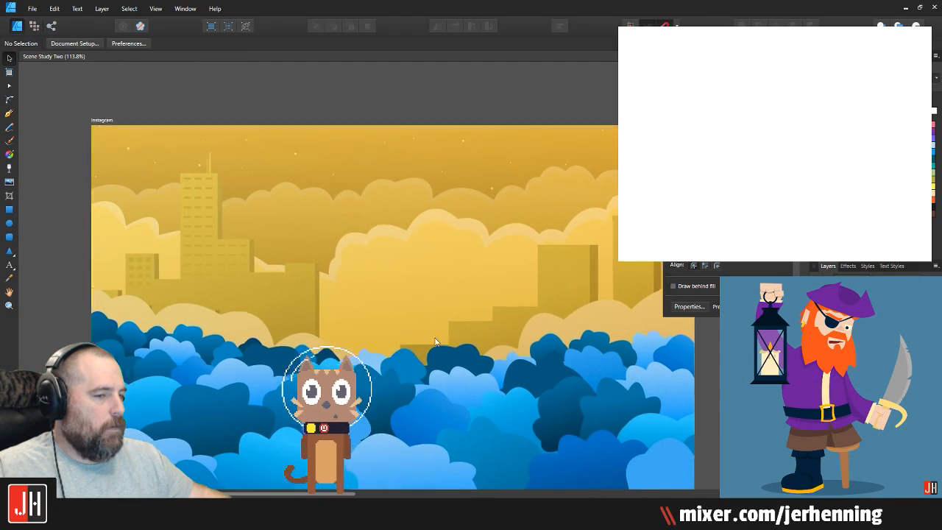
pyautogui.scroll(-3, 383, 346)
pyautogui.click(355, 324)
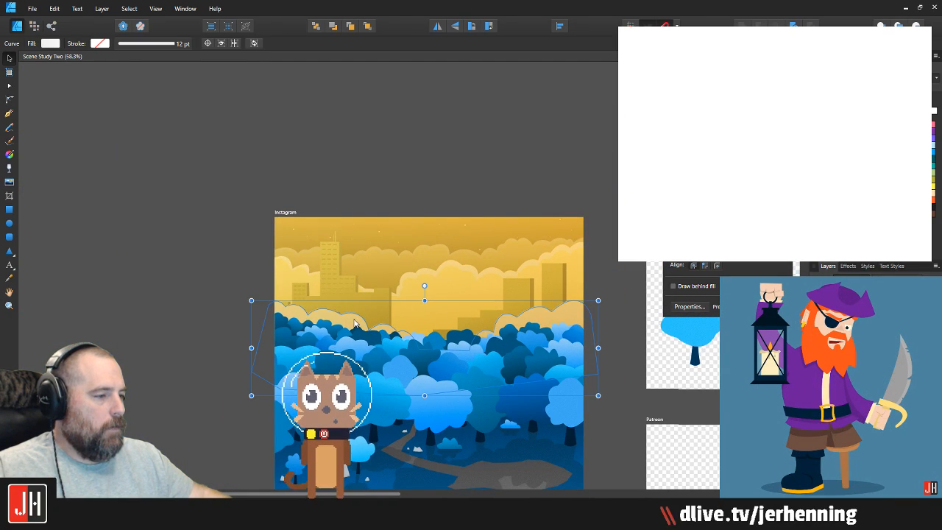
pyautogui.press('Delete')
# Step: Copy the top row of three windows from the small left building to the top of the wide building on the right
pyautogui.moveTo(383, 351); pyautogui.dragTo(304, 272)
pyautogui.moveTo(321, 161); pyautogui.dragTo(309, 224)
pyautogui.scroll(3, 334, 207)
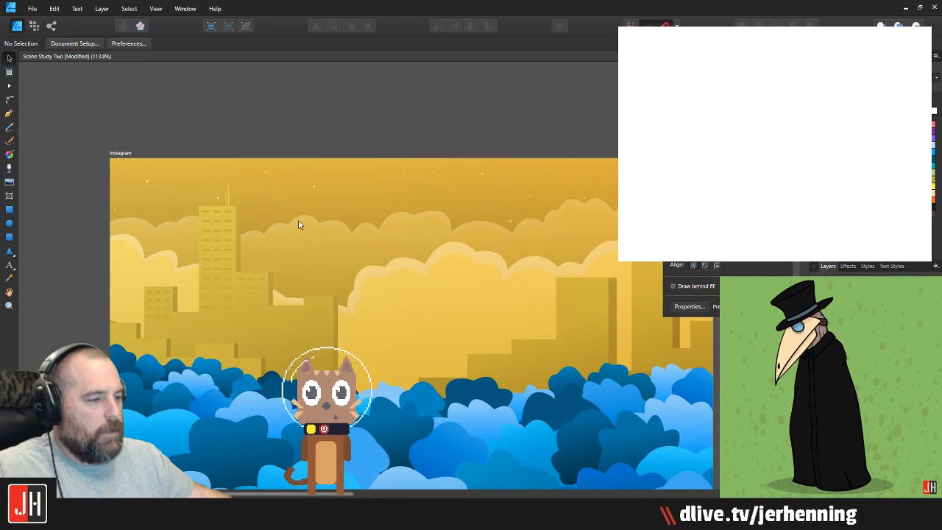
pyautogui.moveTo(401, 246); pyautogui.dragTo(262, 225)
pyautogui.scroll(2, 354, 282)
pyautogui.moveTo(409, 277); pyautogui.dragTo(244, 260)
pyautogui.moveTo(244, 297); pyautogui.dragTo(534, 287)
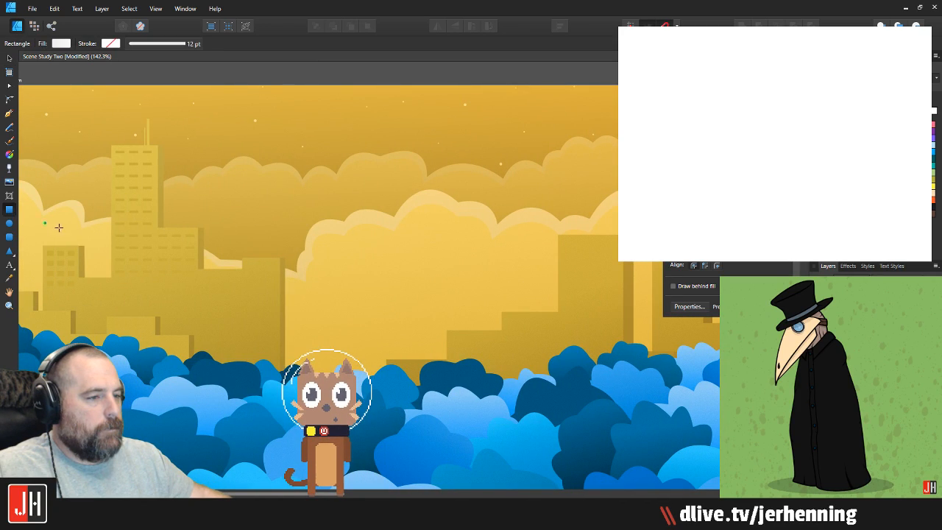
pyautogui.click(65, 253)
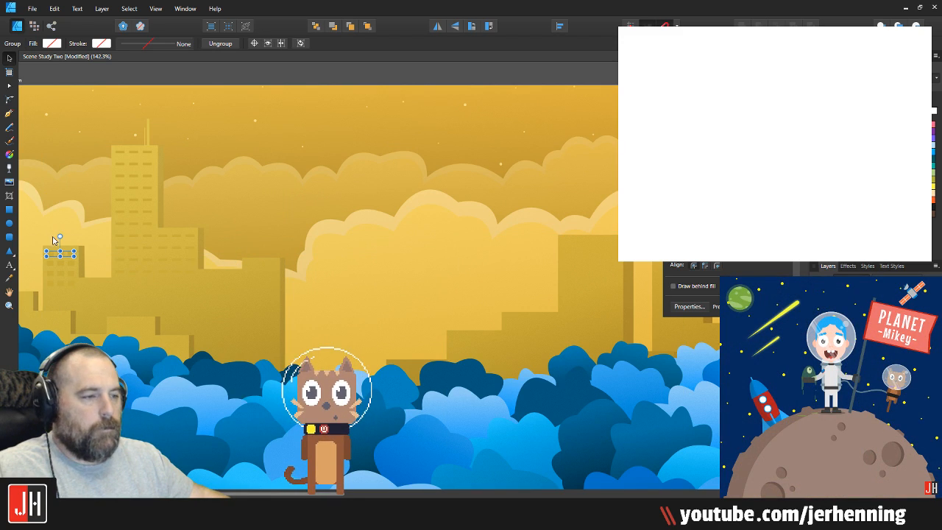
pyautogui.moveTo(65, 255); pyautogui.dragTo(608, 256)
# Step: Recolour the copied three-window row to a darker gold sampled from the artwork and place it nearer the building's left edge
pyautogui.scroll(6, 607, 256)
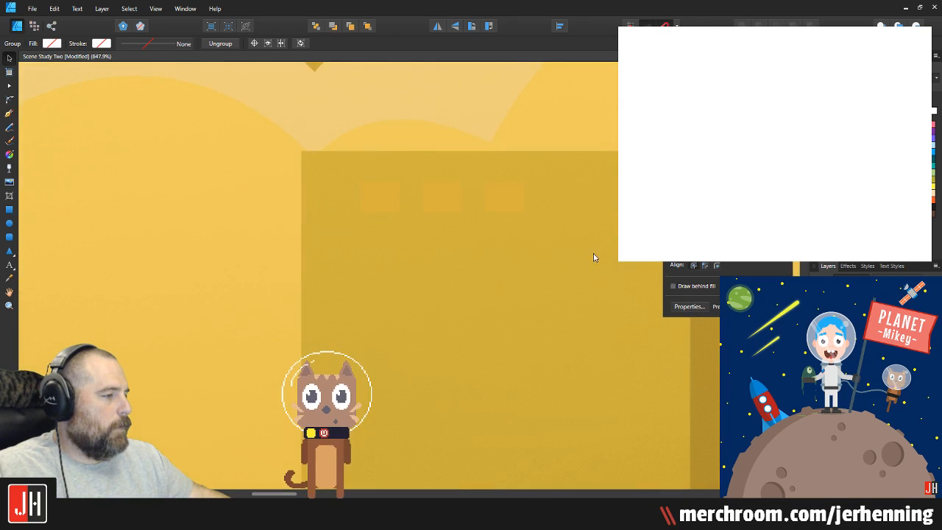
pyautogui.press('i')
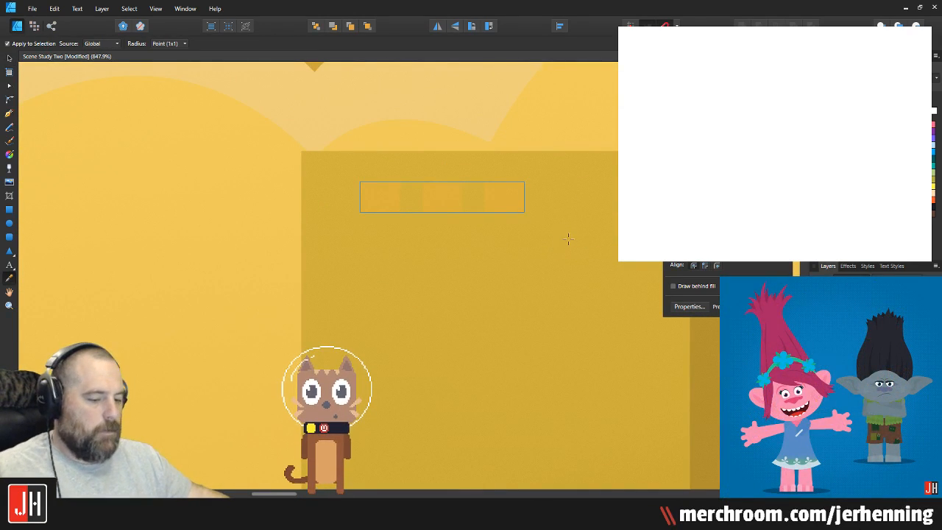
pyautogui.press('v')
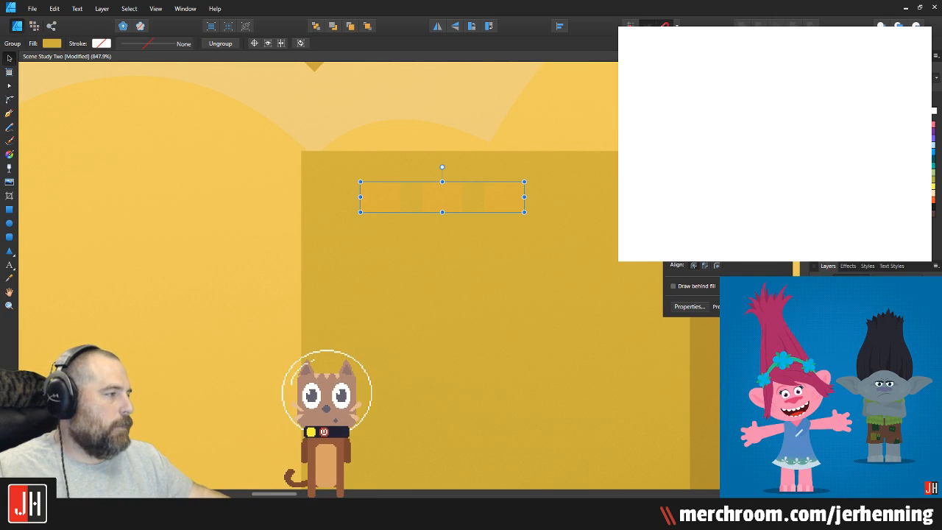
pyautogui.hotkey('ctrl', 'd')
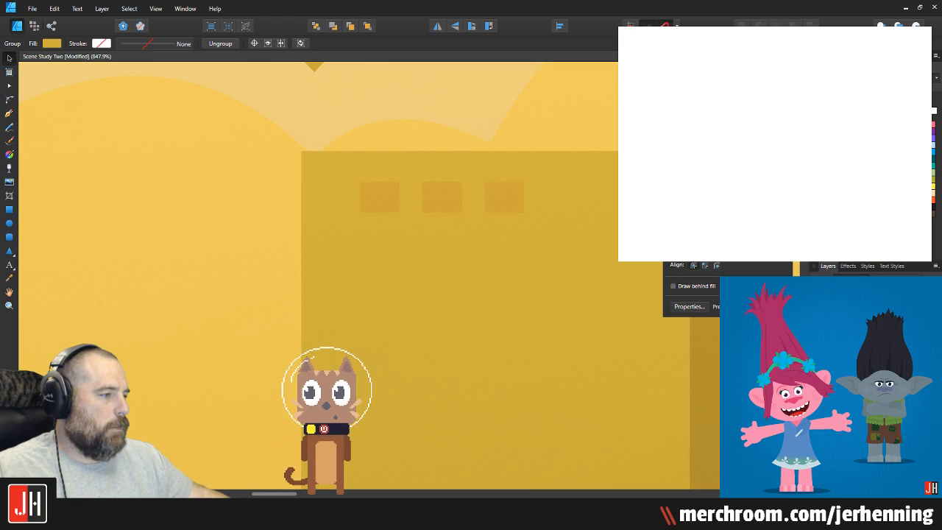
pyautogui.scroll(-6, 417, 240)
pyautogui.scroll(6, 417, 237)
pyautogui.moveTo(393, 176); pyautogui.dragTo(400, 174)
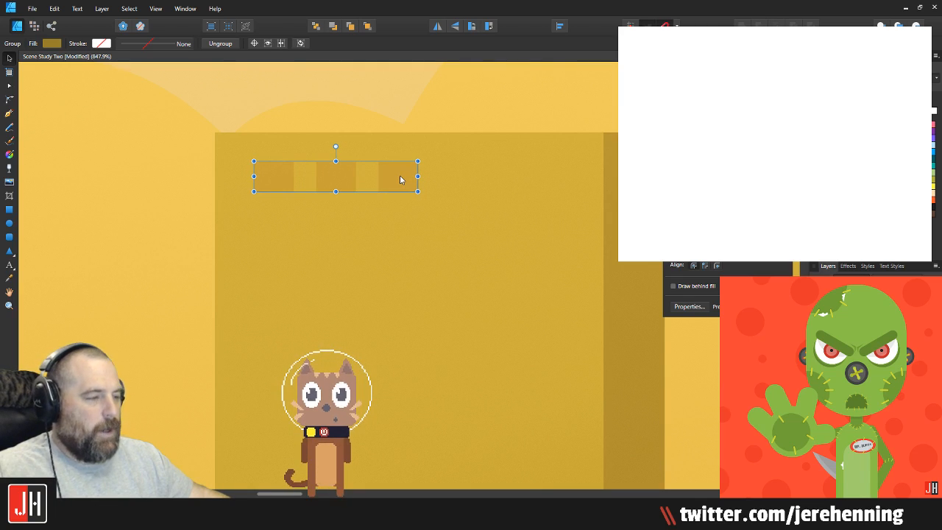
# Step: Ungroup the three windows and copy two of them to the right to make a row of five
pyautogui.hotkey('ctrl', 'shift', 'g')
pyautogui.click(265, 177)
pyautogui.keyDown('shift'); pyautogui.click(338, 183); pyautogui.keyUp('shift')
pyautogui.keyDown('shift'); pyautogui.click(401, 180); pyautogui.keyUp('shift')
pyautogui.click(348, 179)
pyautogui.keyDown('shift'); pyautogui.click(393, 178); pyautogui.keyUp('shift')
pyautogui.moveTo(393, 178); pyautogui.dragTo(512, 182)
# Step: Distribute the five windows evenly in the horizontal direction and group them as one row
pyautogui.keyDown('shift'); pyautogui.click(400, 181); pyautogui.keyUp('shift')
pyautogui.keyDown('shift'); pyautogui.click(337, 182); pyautogui.keyUp('shift')
pyautogui.keyDown('shift'); pyautogui.click(280, 182); pyautogui.keyUp('shift')
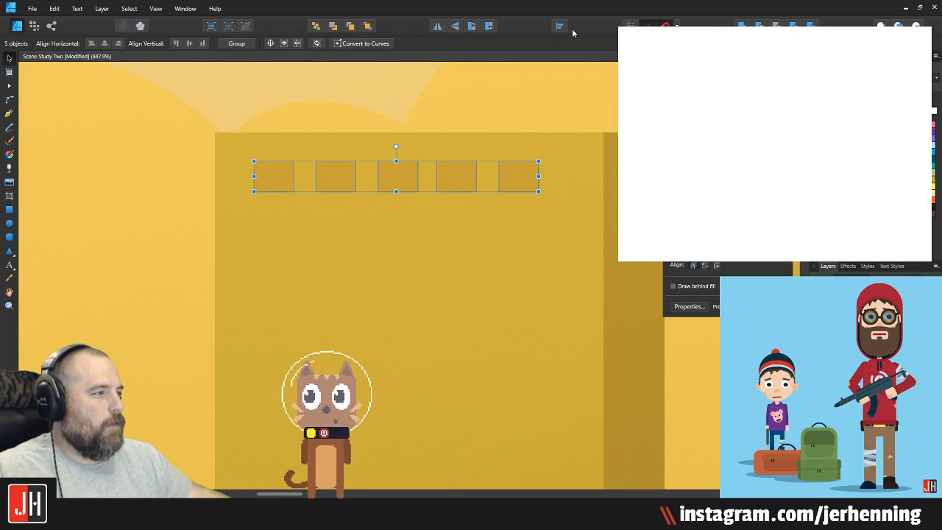
pyautogui.click(561, 26)
pyautogui.click(602, 57)
pyautogui.click(571, 148)
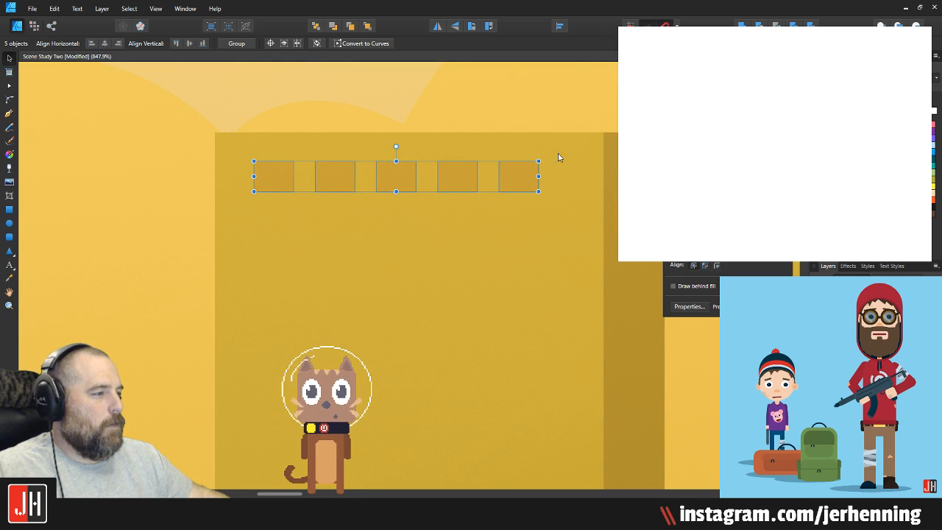
pyautogui.hotkey('ctrl', 'g')
# Step: Copy the five-window row a short distance below and repeat the duplicate at equal spacing down to the treetops
pyautogui.moveTo(456, 176); pyautogui.dragTo(456, 222)
pyautogui.scroll(-4, 459, 193)
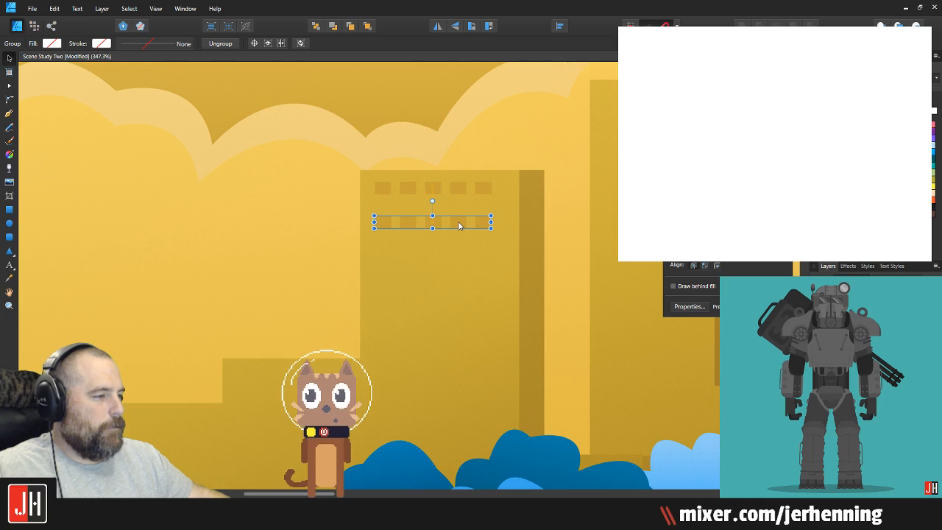
pyautogui.hotkey('ctrl', 'j')
pyautogui.hotkey('ctrl', 'j')
pyautogui.hotkey('ctrl', 'j')
pyautogui.hotkey('ctrl', 'j')
pyautogui.hotkey('ctrl', 'j')
pyautogui.hotkey('ctrl', 'j')
pyautogui.hotkey('ctrl', 'j')
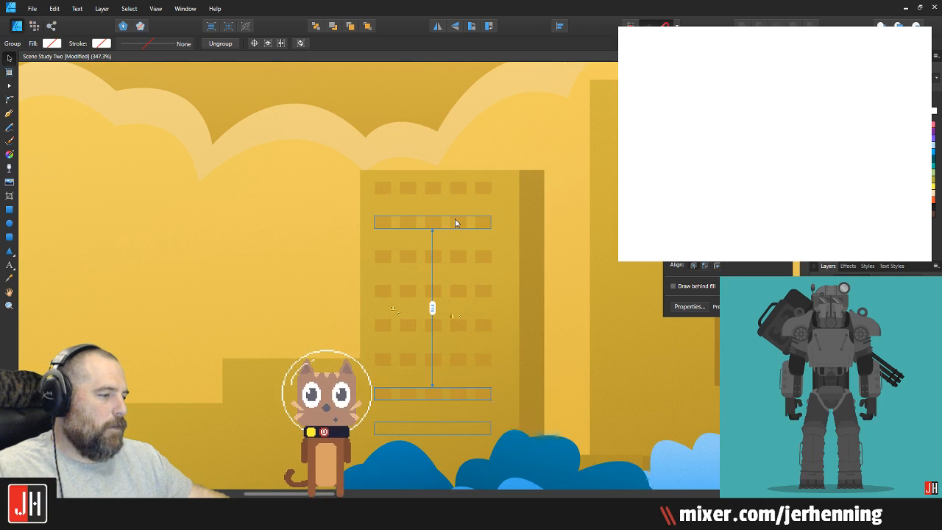
pyautogui.scroll(-2, 449, 294)
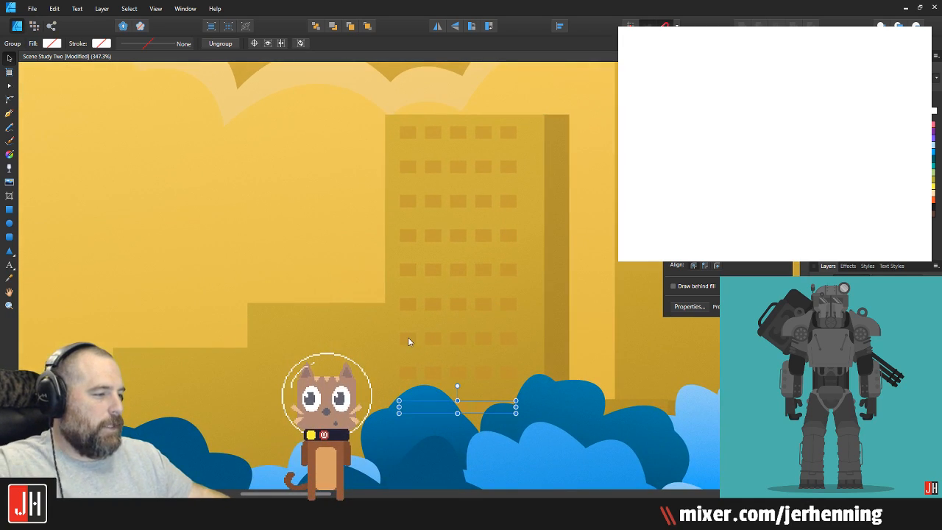
# Step: Delete the surplus window row that lies over the trees at the building's base
pyautogui.click(410, 339)
pyautogui.keyDown('shift'); pyautogui.click(411, 372); pyautogui.keyUp('shift')
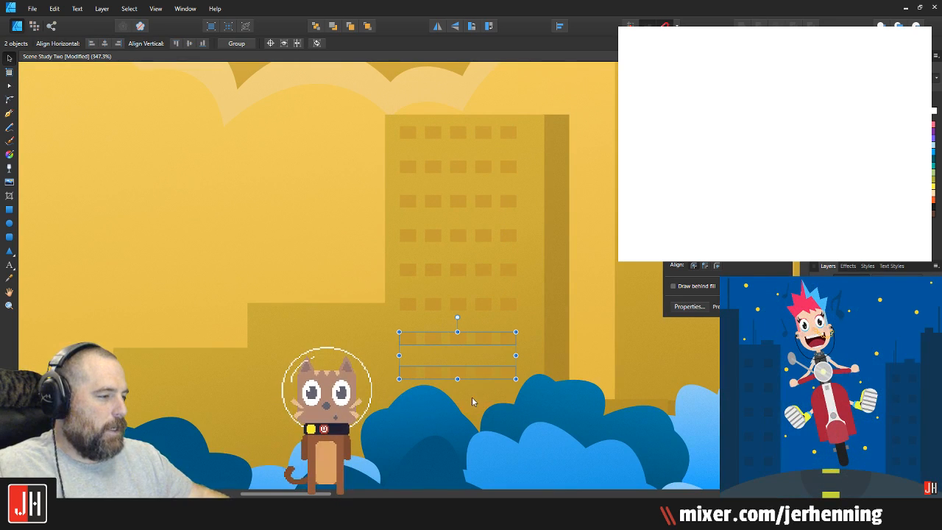
pyautogui.click(465, 406)
pyautogui.press('Delete')
# Step: Copy the two lowest window rows onto the middle step of the building and one row onto its lowest step
pyautogui.click(457, 374)
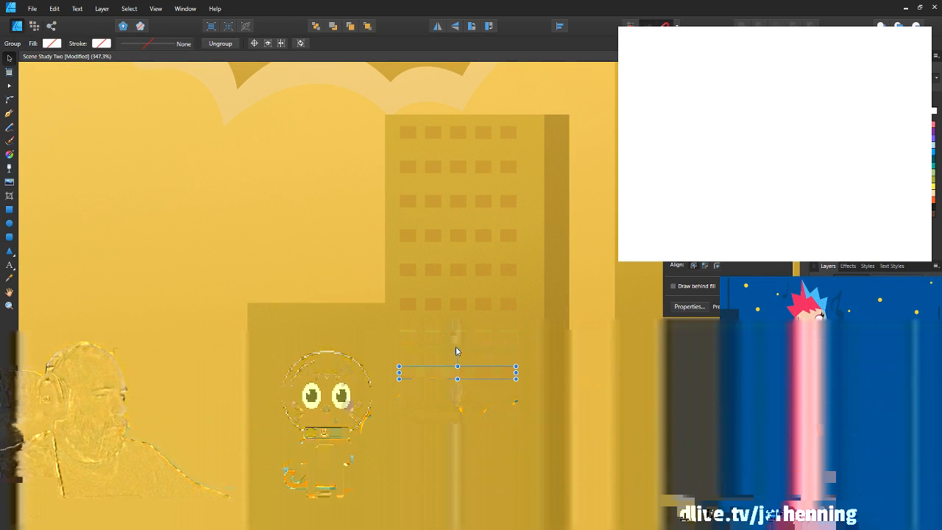
pyautogui.keyDown('shift'); pyautogui.click(459, 340); pyautogui.keyUp('shift')
pyautogui.moveTo(459, 340)
pyautogui.mouseDown()
pyautogui.moveTo(324, 339)
pyautogui.moveTo(472, 343)
pyautogui.mouseUp()
pyautogui.click(419, 377)
pyautogui.moveTo(420, 377); pyautogui.dragTo(284, 376)
pyautogui.scroll(-3, 353, 343)
pyautogui.scroll(-2, 353, 341)
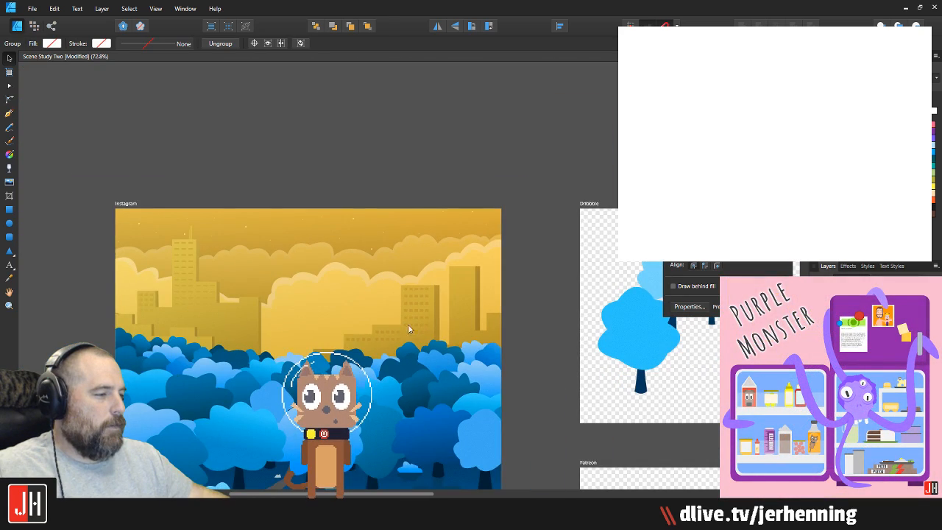
# Step: Select all window rows on the stepped building and cut them from the artwork
pyautogui.click(530, 356)
pyautogui.scroll(2, 382, 343)
pyautogui.click(346, 335)
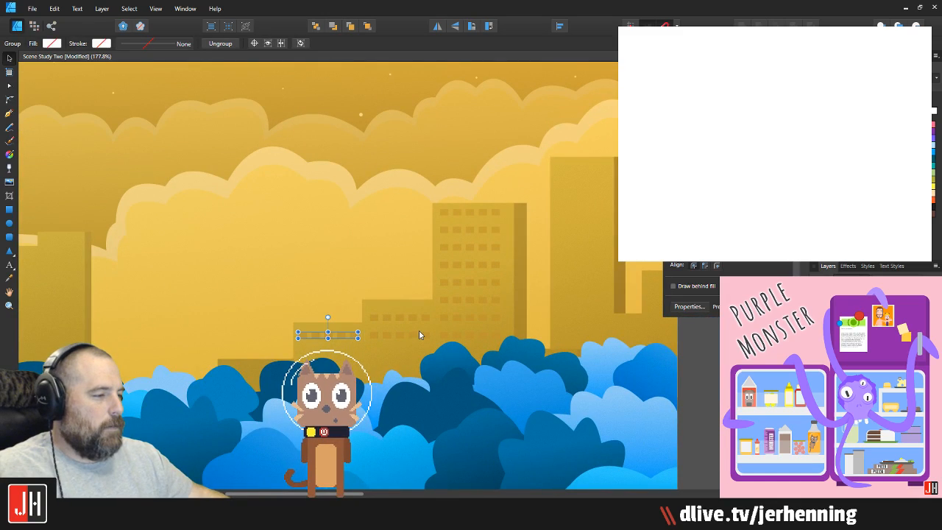
pyautogui.keyDown('shift'); pyautogui.click(419, 329); pyautogui.keyUp('shift')
pyautogui.click(343, 337)
pyautogui.keyDown('shift'); pyautogui.click(402, 335); pyautogui.keyUp('shift')
pyautogui.keyDown('shift'); pyautogui.click(402, 318); pyautogui.keyUp('shift')
pyautogui.keyDown('shift'); pyautogui.click(458, 336); pyautogui.keyUp('shift')
pyautogui.keyDown('shift'); pyautogui.click(454, 317); pyautogui.keyUp('shift')
pyautogui.keyDown('shift'); pyautogui.click(456, 300); pyautogui.keyUp('shift')
pyautogui.keyDown('shift'); pyautogui.click(459, 282); pyautogui.keyUp('shift')
pyautogui.keyDown('shift'); pyautogui.click(459, 264); pyautogui.keyUp('shift')
pyautogui.keyDown('shift'); pyautogui.click(460, 247); pyautogui.keyUp('shift')
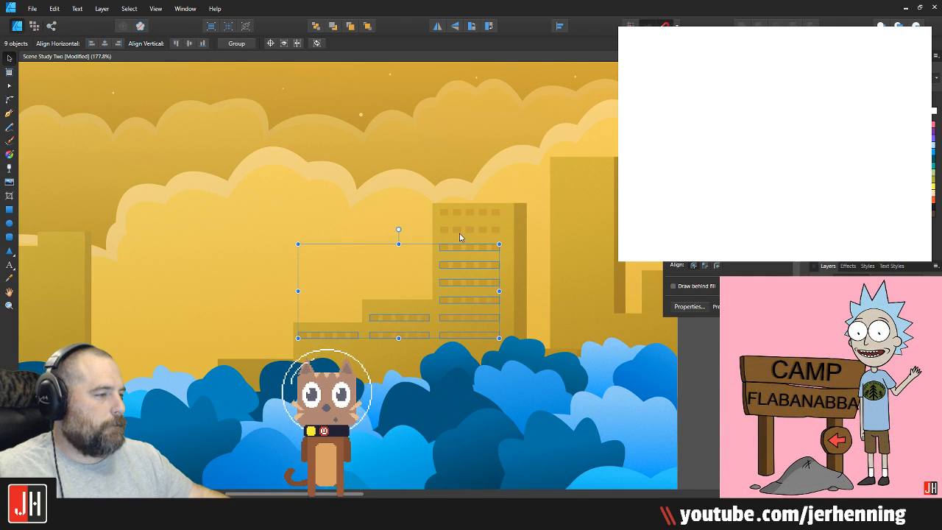
pyautogui.keyDown('shift'); pyautogui.click(461, 230); pyautogui.keyUp('shift')
pyautogui.keyDown('shift'); pyautogui.click(439, 231); pyautogui.keyUp('shift')
pyautogui.keyDown('shift'); pyautogui.click(455, 229); pyautogui.keyUp('shift')
pyautogui.keyDown('shift'); pyautogui.click(458, 213); pyautogui.keyUp('shift')
pyautogui.press('Delete')
# Step: Select the stepped building shape without its windows and undo the cut of the window rows
pyautogui.click(464, 222)
pyautogui.hotkey('ctrl', 'z')
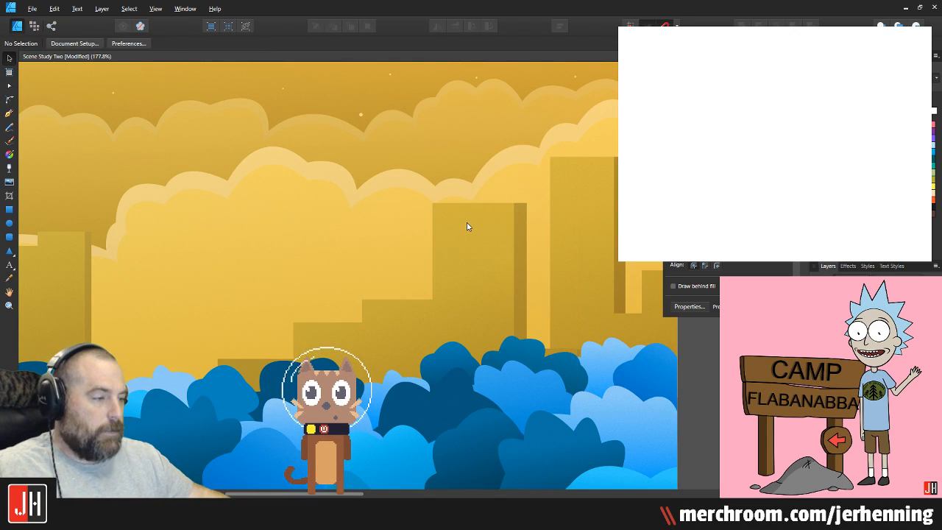
pyautogui.hotkey('ctrl', 'z')
pyautogui.press('Delete')
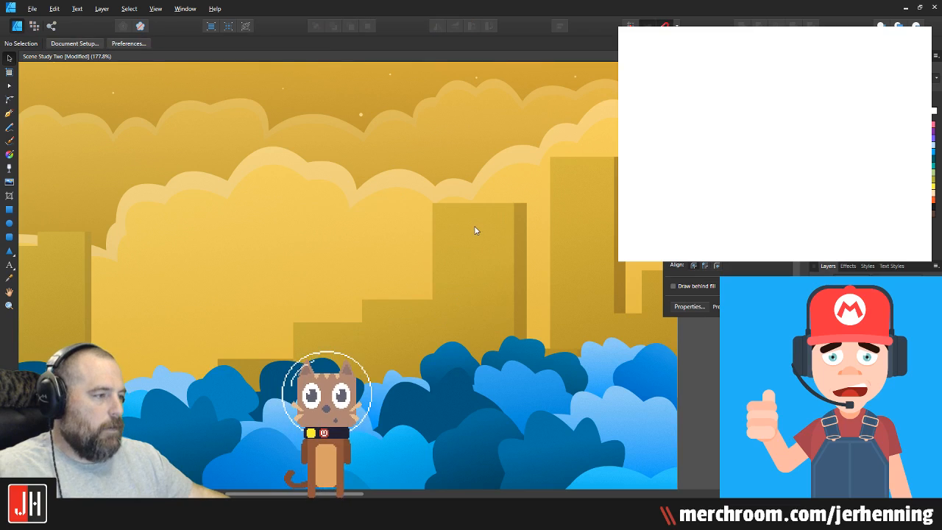
pyautogui.click(473, 231)
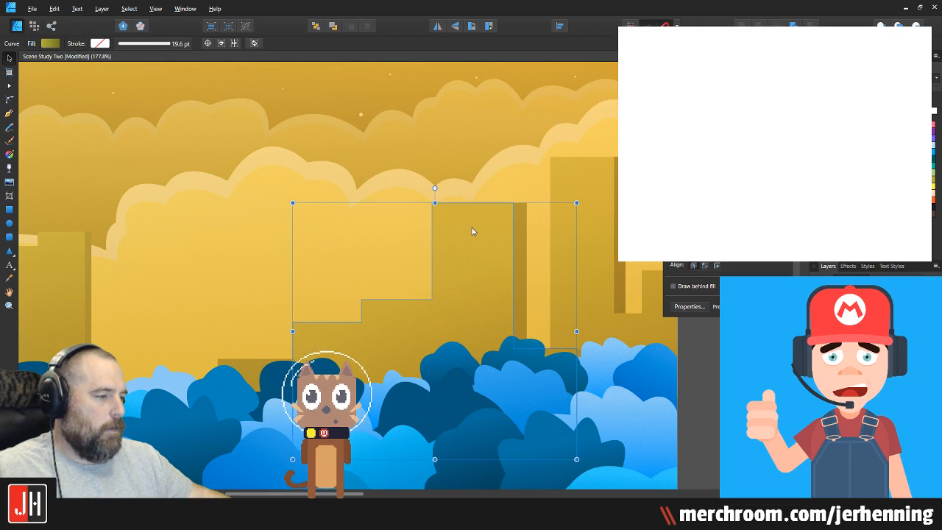
pyautogui.hotkey('ctrl', 'z')
pyautogui.hotkey('ctrl', 'z')
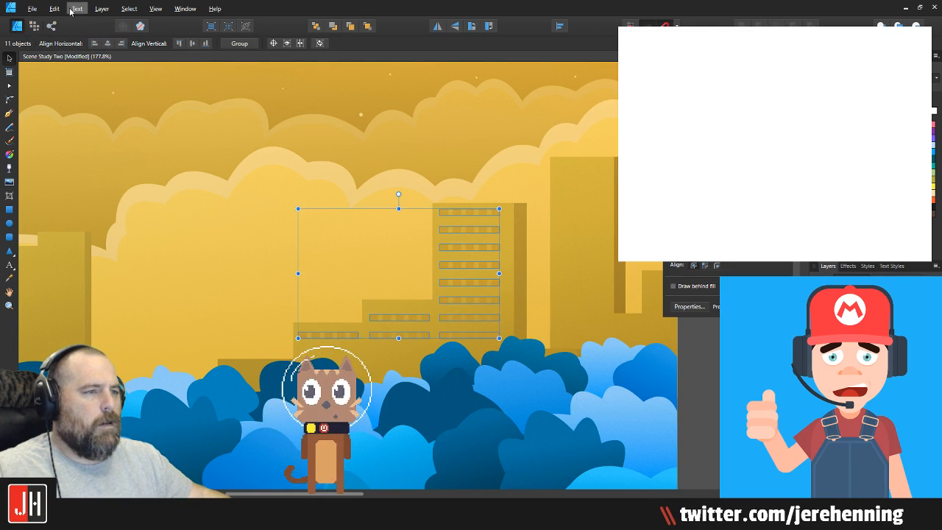
pyautogui.click(54, 9)
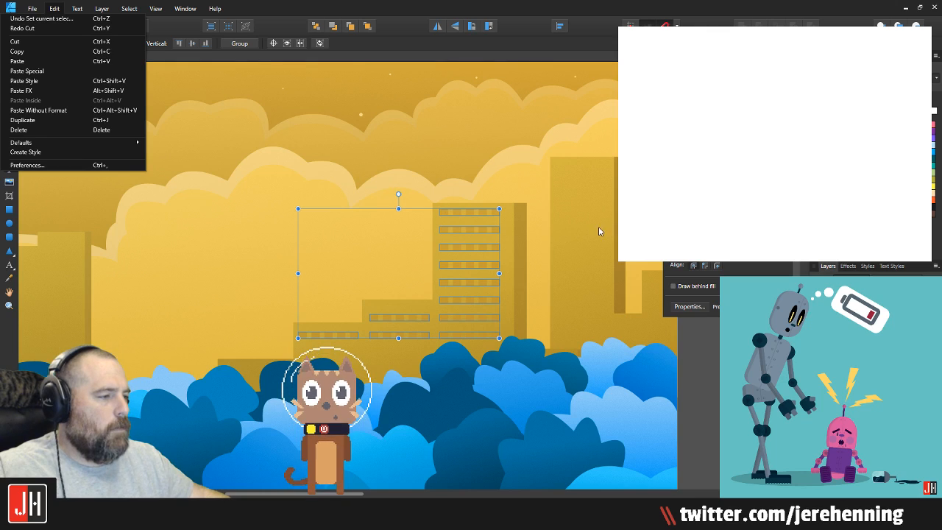
pyautogui.click(527, 229)
pyautogui.hotkey('ctrl', 'z')
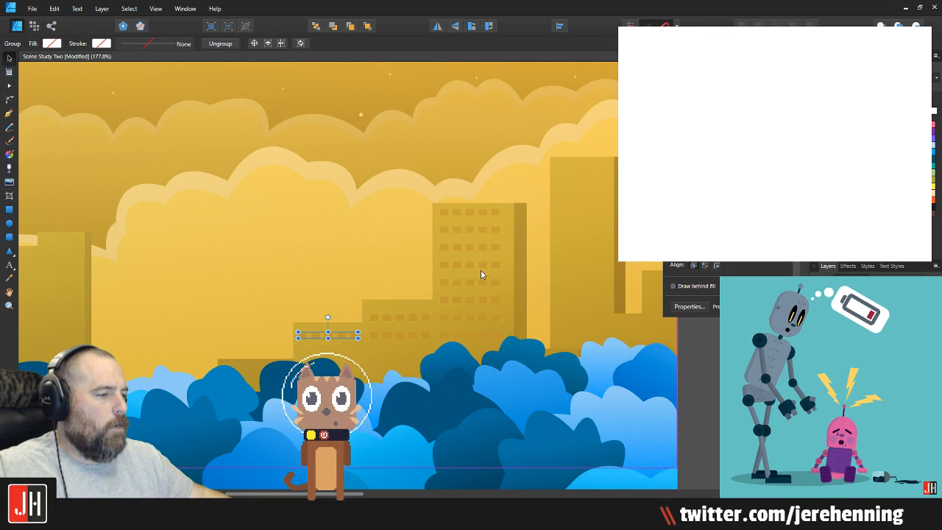
# Step: Reselect every window row across the three levels of the stepped building and remove them
pyautogui.keyDown('shift'); pyautogui.click(403, 334); pyautogui.keyUp('shift')
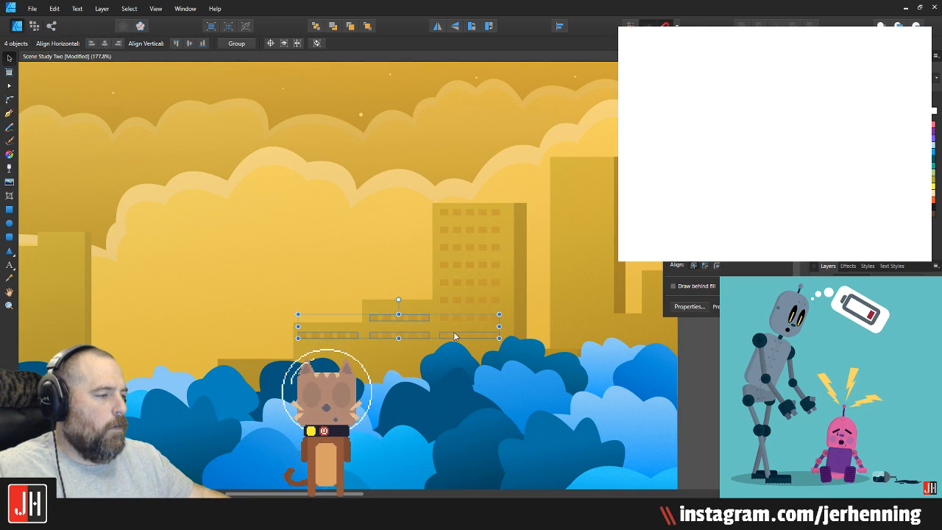
pyautogui.keyDown('shift'); pyautogui.click(457, 299); pyautogui.keyUp('shift')
pyautogui.keyDown('shift'); pyautogui.click(455, 284); pyautogui.keyUp('shift')
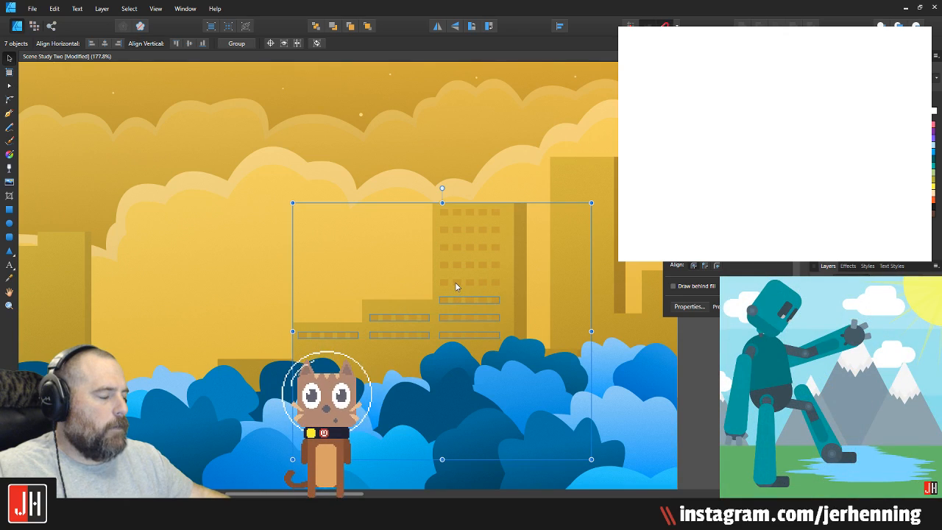
pyautogui.keyDown('shift'); pyautogui.click(456, 283); pyautogui.keyUp('shift')
pyautogui.keyDown('shift'); pyautogui.click(457, 265); pyautogui.keyUp('shift')
pyautogui.keyDown('shift'); pyautogui.click(453, 230); pyautogui.keyUp('shift')
pyautogui.keyDown('shift'); pyautogui.click(457, 212); pyautogui.keyUp('shift')
pyautogui.press('Delete')
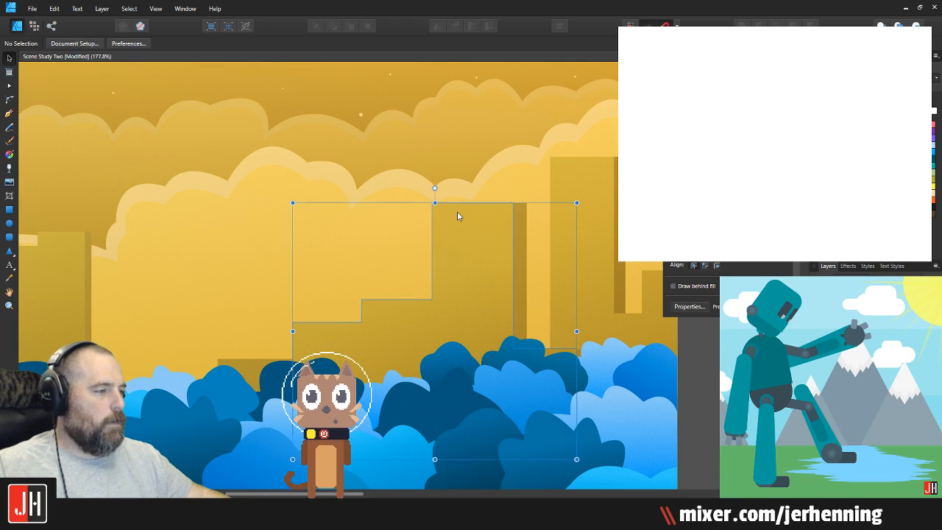
# Step: Undo the removal of the window rows and group all the rows of the stepped building together
pyautogui.click(457, 211)
pyautogui.moveTo(486, 277); pyautogui.dragTo(419, 209)
pyautogui.hotkey('ctrl', 'z')
pyautogui.hotkey('ctrl', 'z')
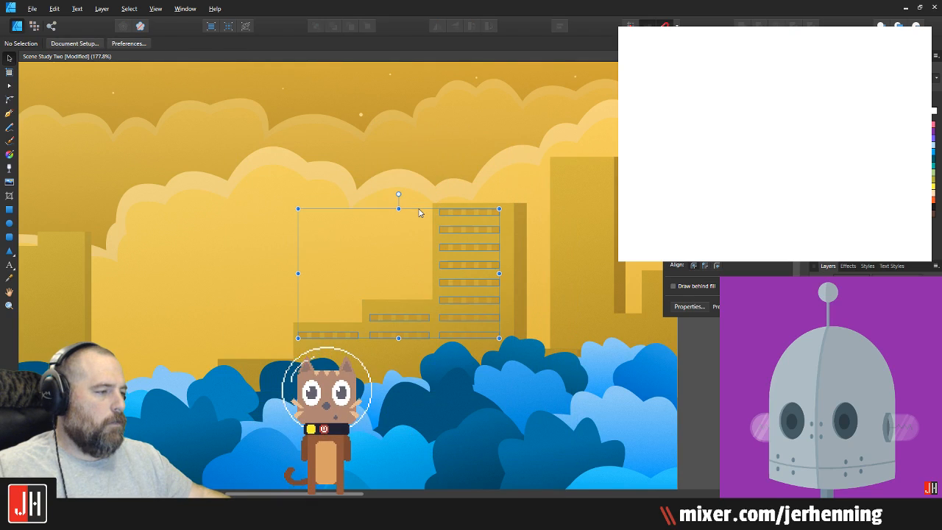
pyautogui.hotkey('ctrl', 'z')
pyautogui.hotkey('ctrl', 'g')
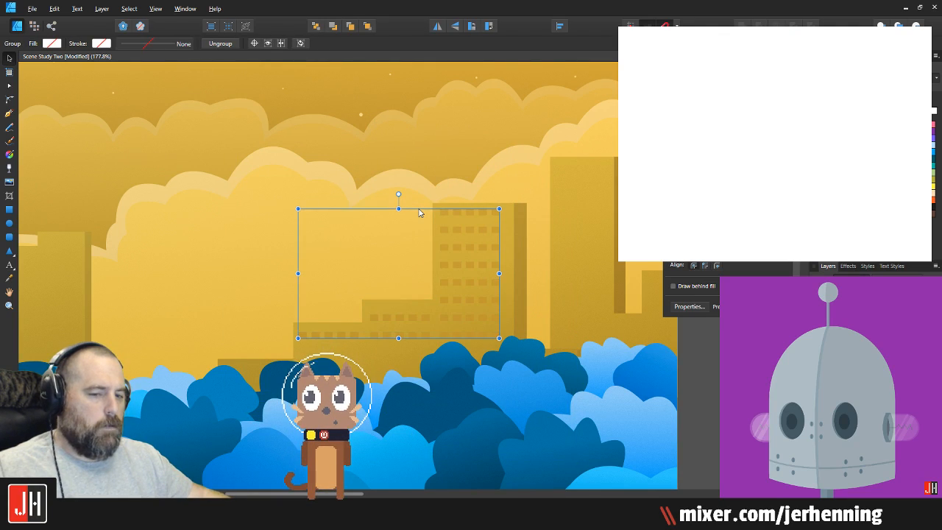
pyautogui.hotkey('ctrl', '0')
pyautogui.click(576, 278)
# Step: Examine the stepped building's grouped windows up close and in the context of the whole scene
pyautogui.scroll(5, 508, 228)
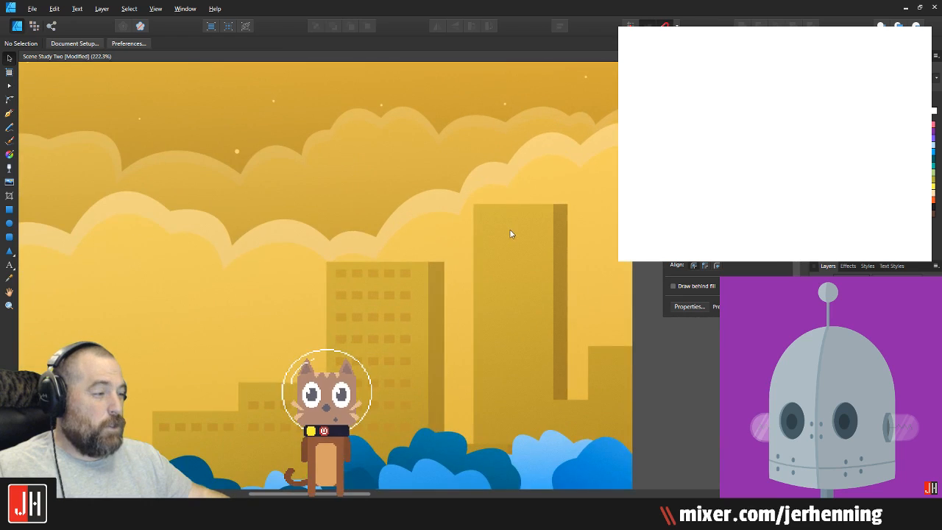
pyautogui.scroll(6, 357, 321)
pyautogui.click(383, 258)
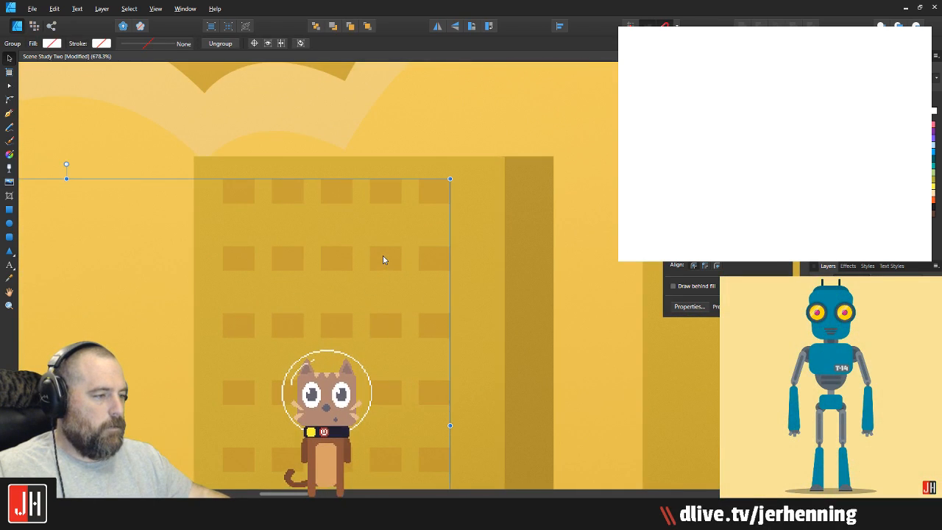
pyautogui.scroll(-8, 406, 264)
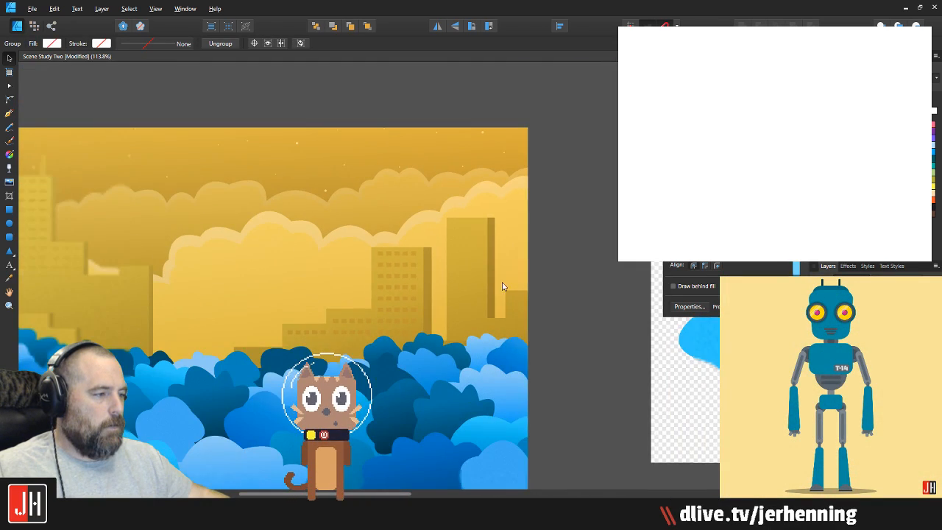
pyautogui.click(560, 286)
pyautogui.moveTo(388, 279); pyautogui.dragTo(494, 275)
pyautogui.scroll(-4, 476, 280)
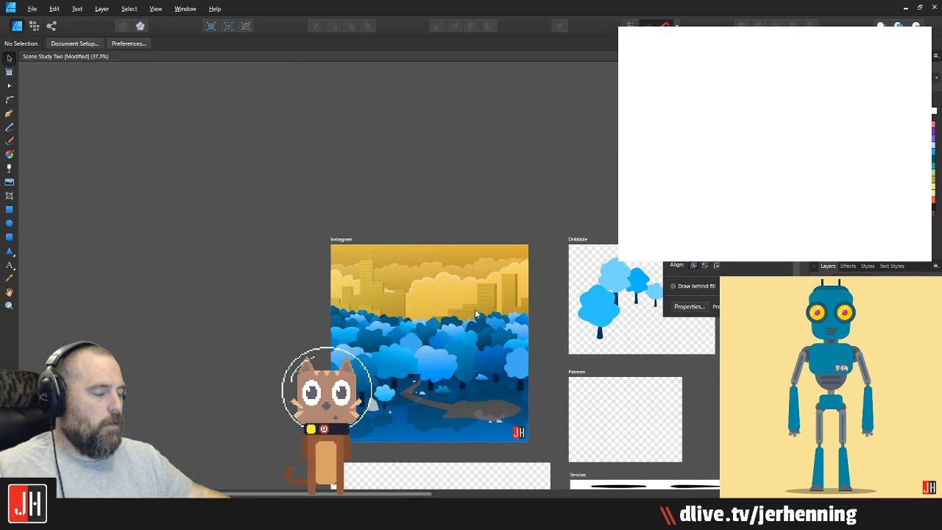
pyautogui.scroll(6, 391, 318)
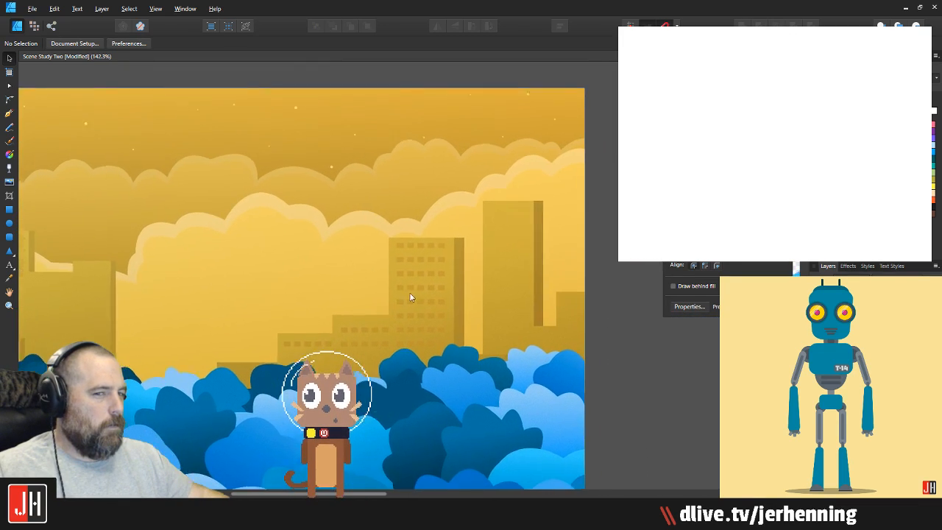
# Step: Delete the faint lowest window row from both sections of the tall tower on the left of the skyline
pyautogui.moveTo(514, 224); pyautogui.dragTo(568, 222)
pyautogui.moveTo(195, 247); pyautogui.dragTo(494, 290)
pyautogui.scroll(4, 321, 260)
pyautogui.scroll(-3, 523, 262)
pyautogui.scroll(4, 454, 322)
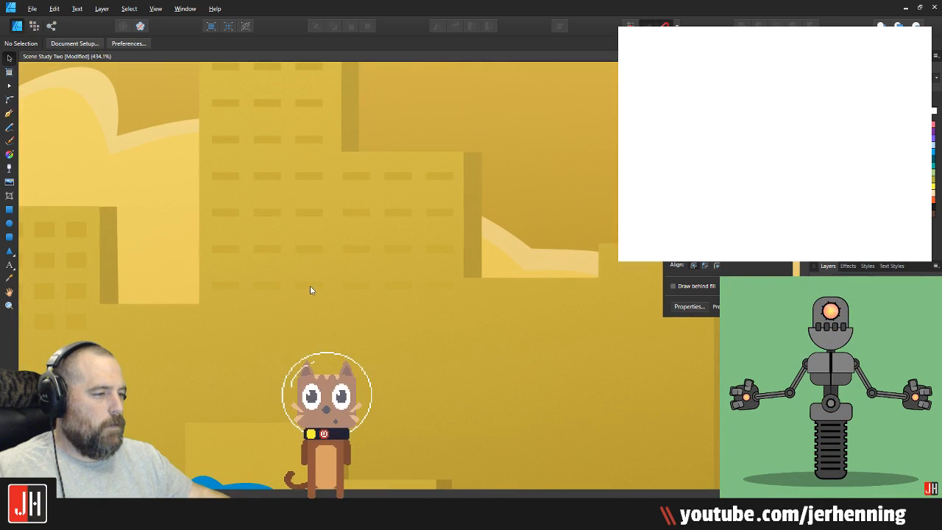
pyautogui.click(310, 287)
pyautogui.keyDown('shift'); pyautogui.click(354, 285); pyautogui.keyUp('shift')
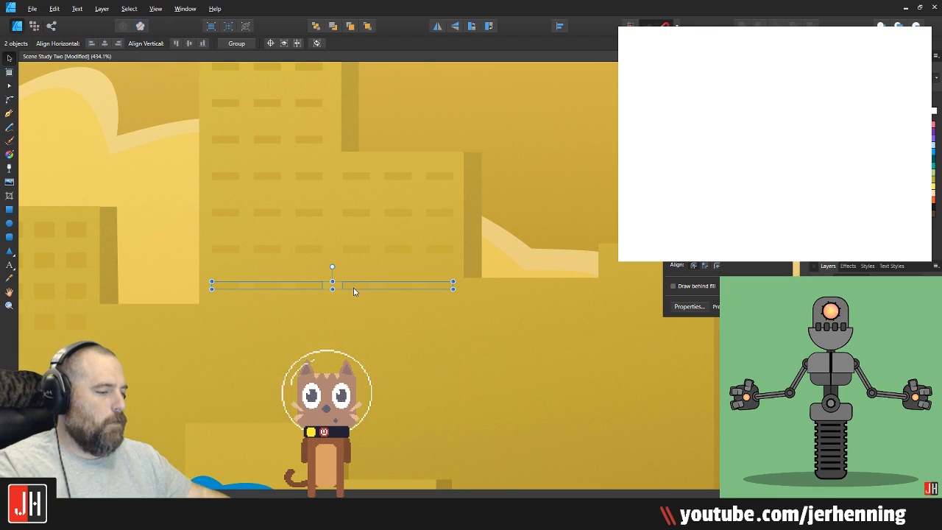
pyautogui.press('Delete')
# Step: Copy the lowest remaining window rows of both tower sections one row spacing further down
pyautogui.click(306, 252)
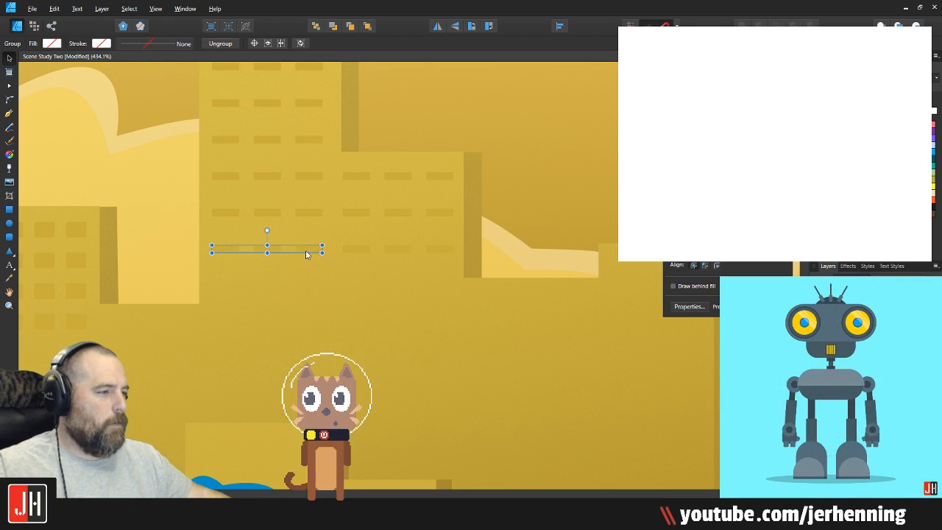
pyautogui.keyDown('shift'); pyautogui.click(344, 254); pyautogui.keyUp('shift')
pyautogui.moveTo(344, 254); pyautogui.dragTo(346, 289)
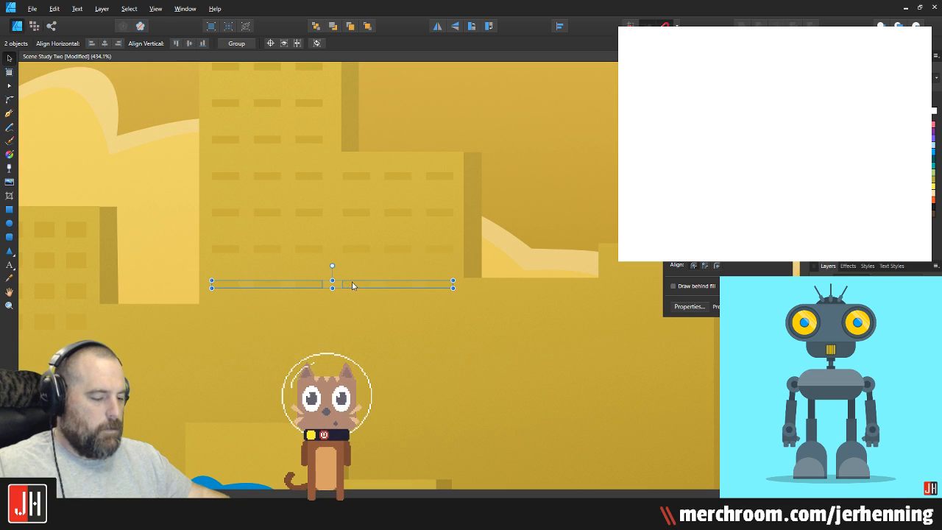
# Step: Recolour the copied lowest window rows of both tall tower sections with a sampled colour and save the document
pyautogui.press('i')
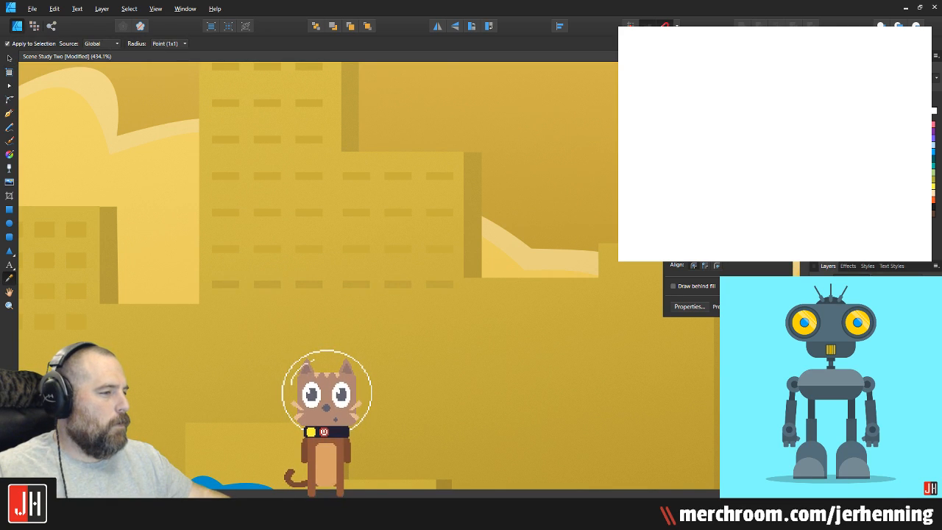
pyautogui.scroll(-5, 386, 320)
pyautogui.scroll(7, 393, 325)
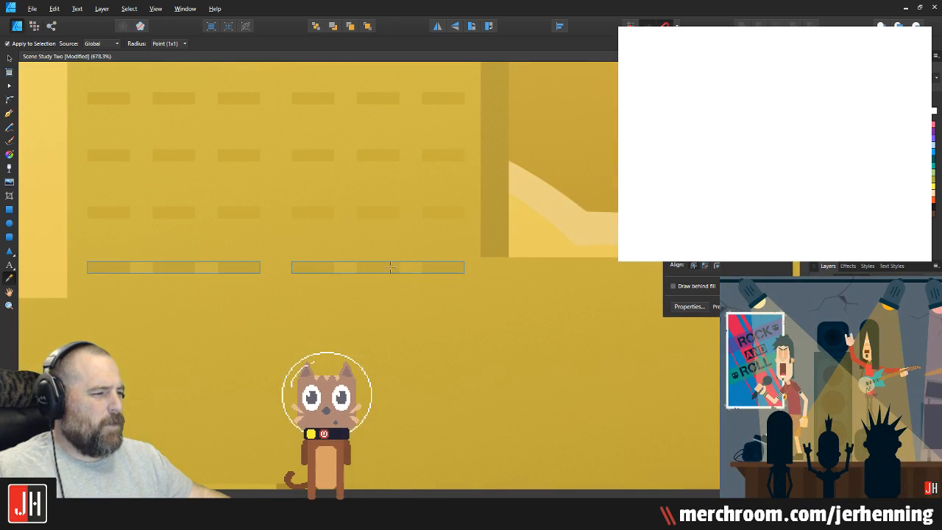
pyautogui.press('v')
pyautogui.moveTo(386, 265); pyautogui.dragTo(378, 332)
pyautogui.scroll(-10, 378, 332)
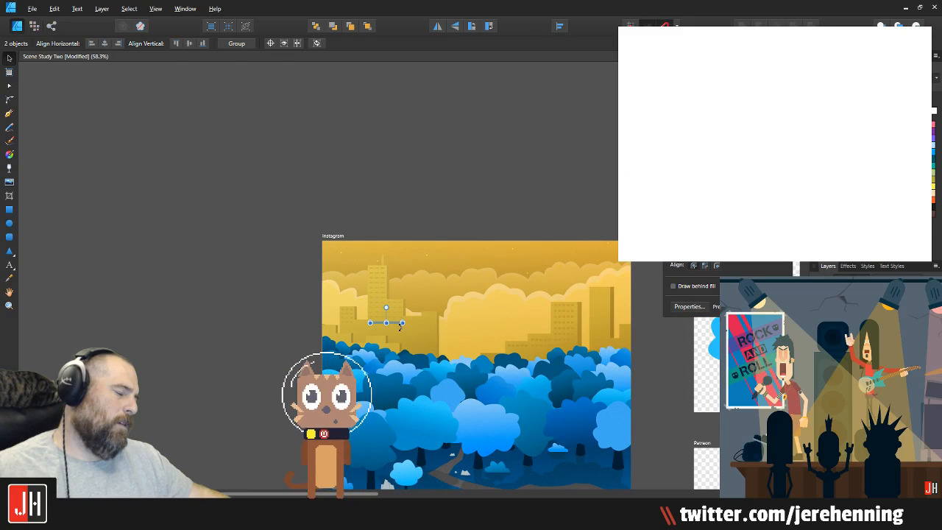
pyautogui.click(277, 324)
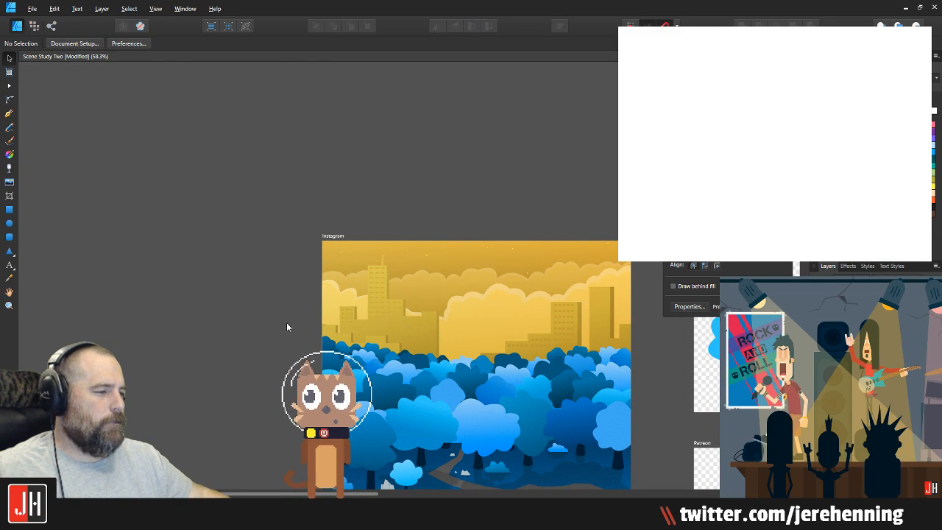
pyautogui.scroll(3, 430, 324)
pyautogui.scroll(-3, 324, 253)
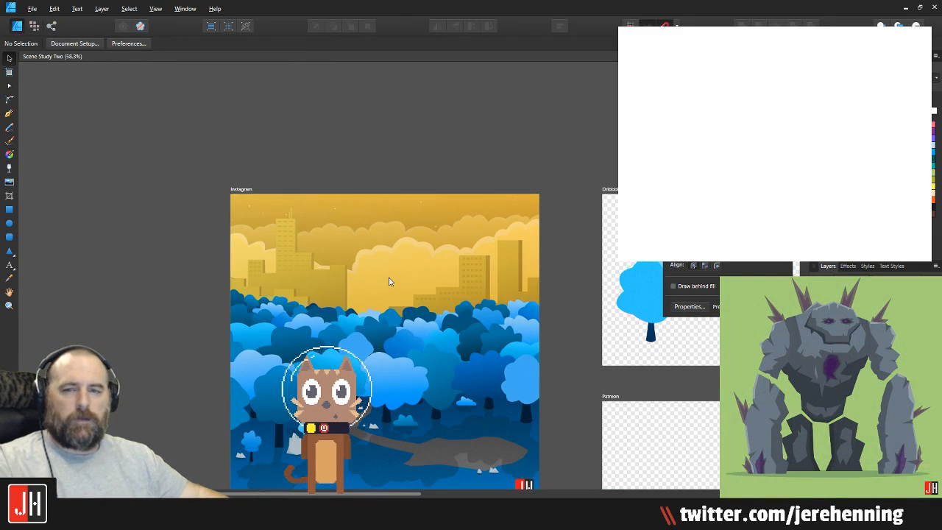
# Step: Send the small blue tree group in the foreground one level back in the stacking order and clear the selection
pyautogui.moveTo(416, 299); pyautogui.dragTo(456, 267)
pyautogui.scroll(2, 414, 358)
pyautogui.moveTo(410, 343); pyautogui.dragTo(453, 277)
pyautogui.scroll(4, 334, 412)
pyautogui.moveTo(386, 319); pyautogui.dragTo(284, 325)
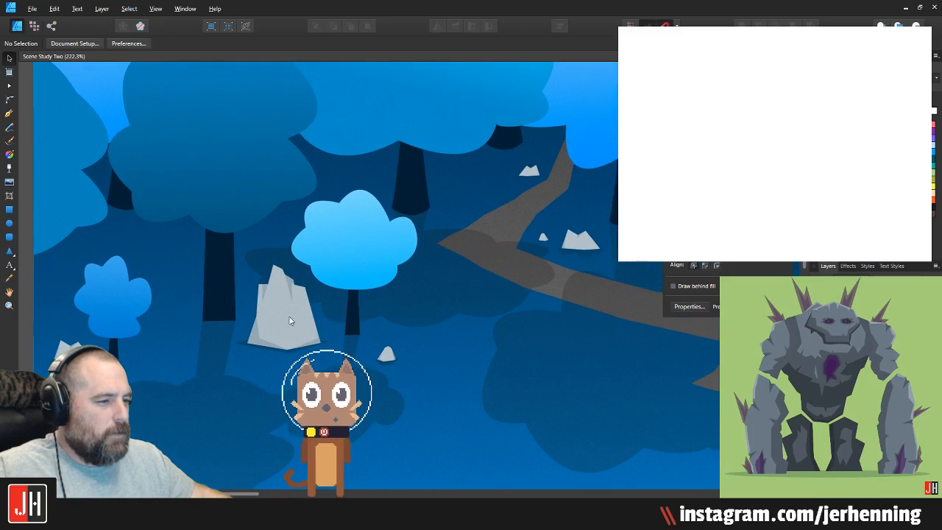
pyautogui.click(179, 406)
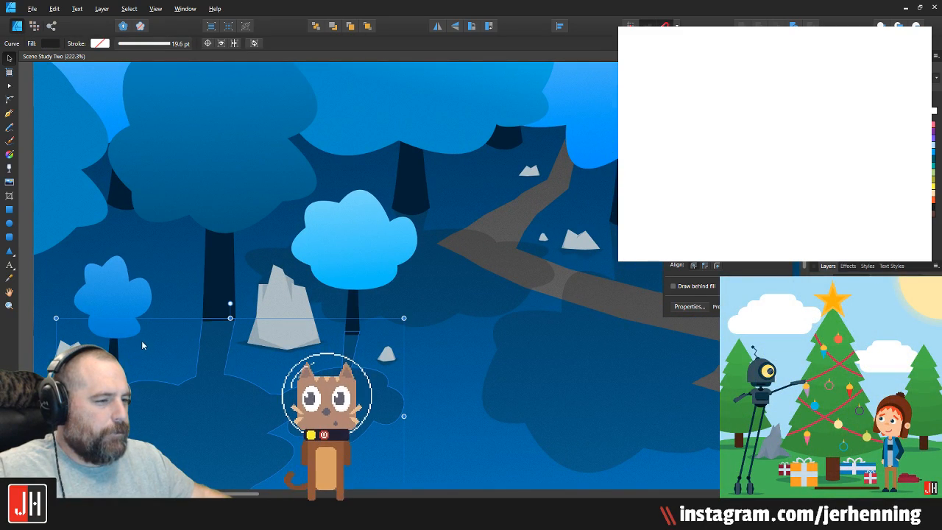
pyautogui.click(114, 302)
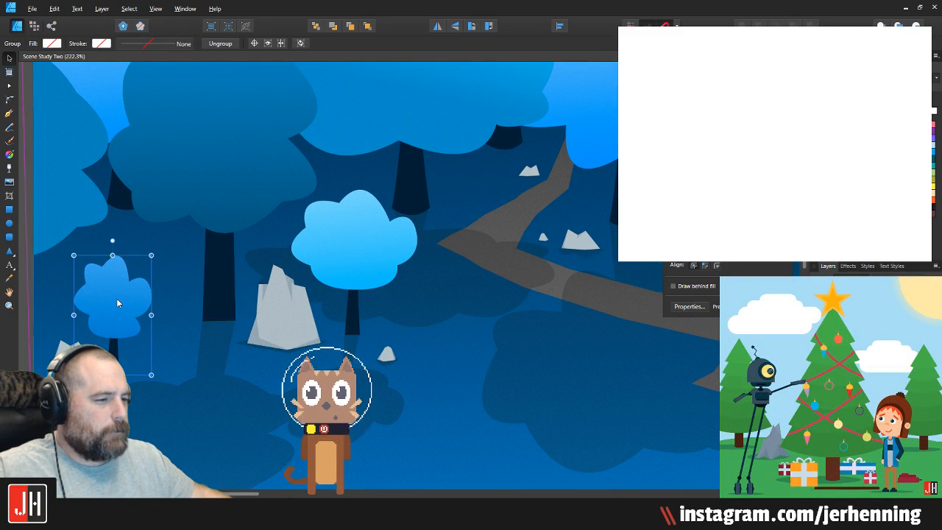
pyautogui.hotkey('ctrl', '[')
pyautogui.moveTo(457, 350); pyautogui.dragTo(390, 349)
pyautogui.scroll(-3, 187, 347)
pyautogui.moveTo(211, 339); pyautogui.dragTo(405, 361)
pyautogui.press('Delete')
pyautogui.moveTo(452, 320); pyautogui.dragTo(385, 329)
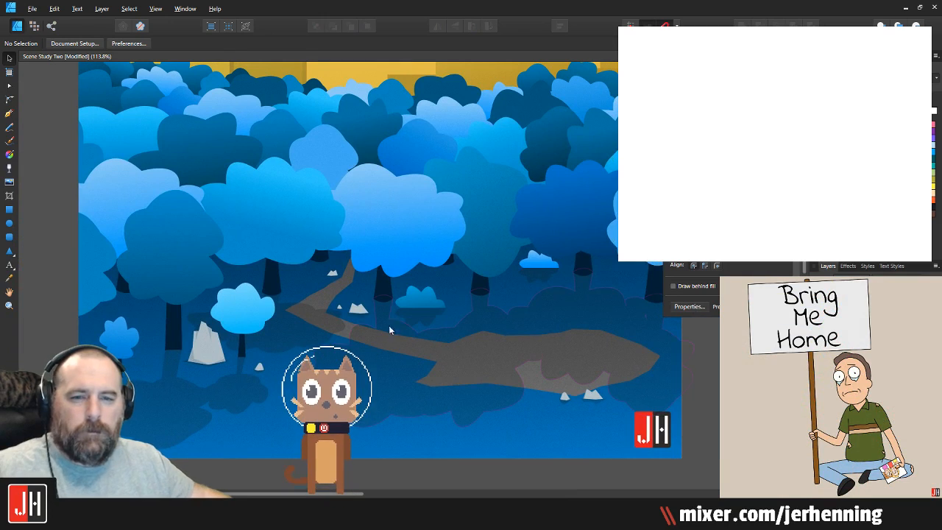
# Step: Place a smaller copy of the teal bush beside the upper path, between the tree trunk and the small rock
pyautogui.click(430, 302)
pyautogui.scroll(3, 430, 300)
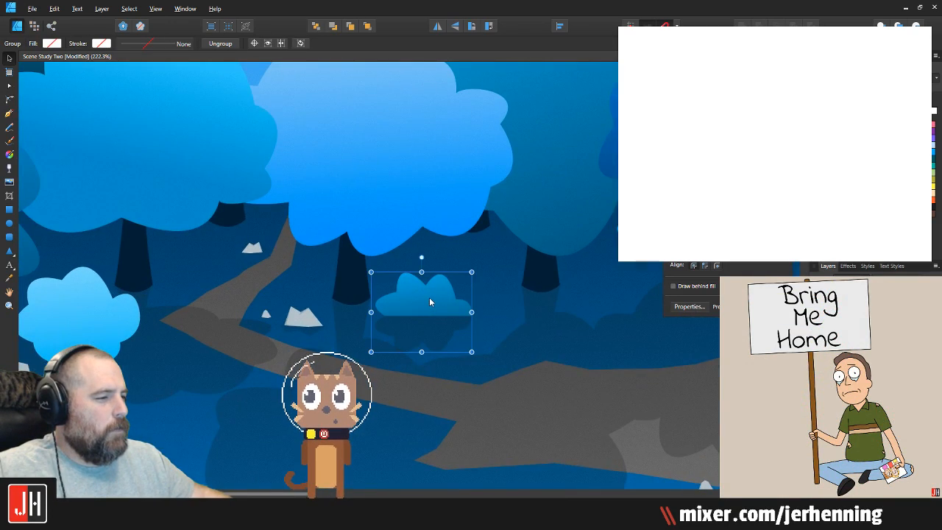
pyautogui.moveTo(430, 302); pyautogui.dragTo(110, 225)
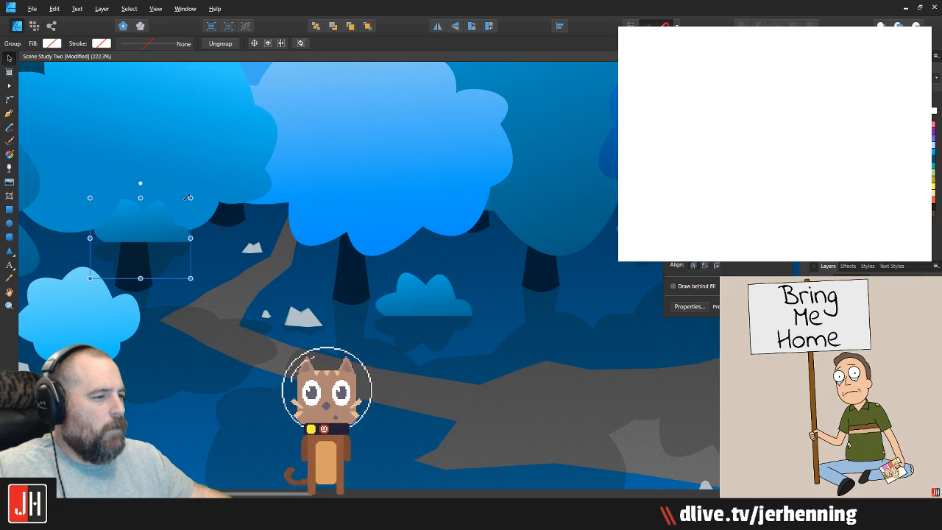
pyautogui.moveTo(189, 198); pyautogui.dragTo(160, 222)
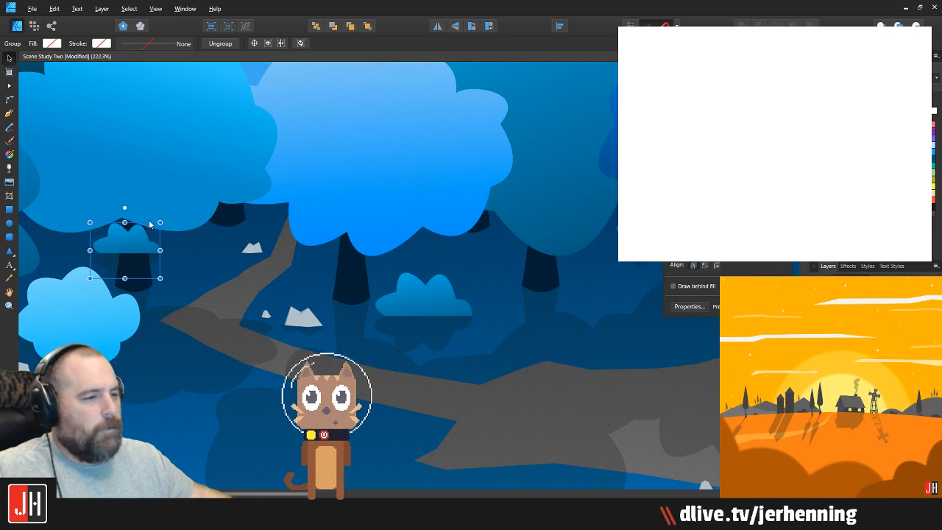
pyautogui.scroll(3, 149, 219)
pyautogui.moveTo(143, 265); pyautogui.dragTo(270, 294)
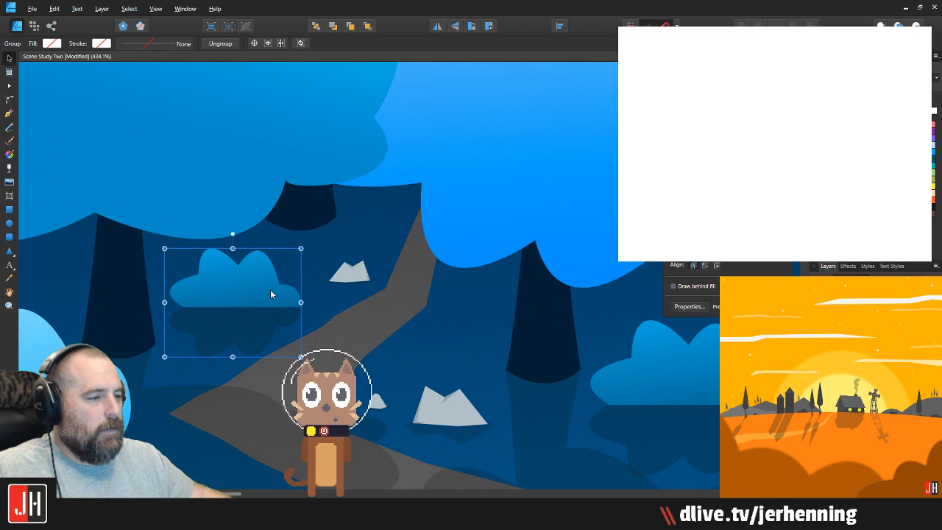
# Step: Deselect the copied bush and save the document, checking the foreground within the whole scene
pyautogui.scroll(-10, 271, 294)
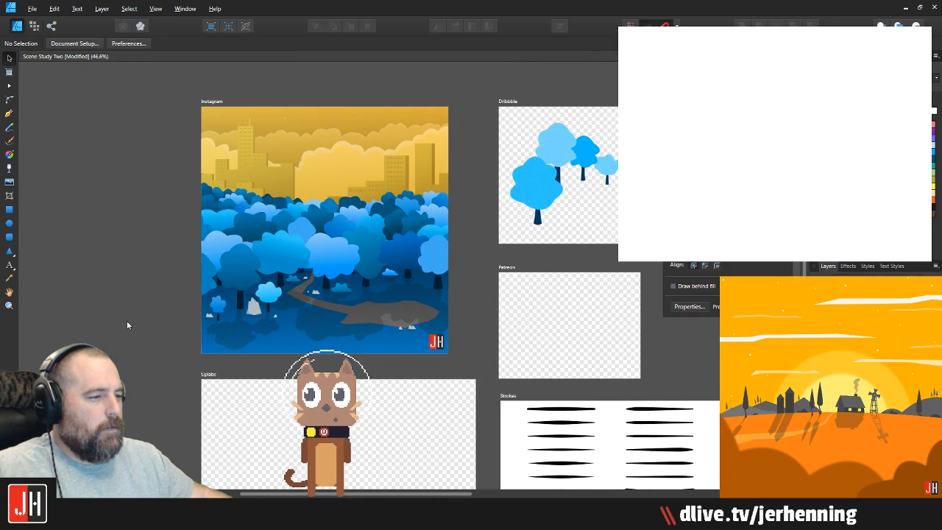
pyautogui.click(126, 325)
pyautogui.scroll(3, 294, 287)
pyautogui.hscroll(3, 291, 295)
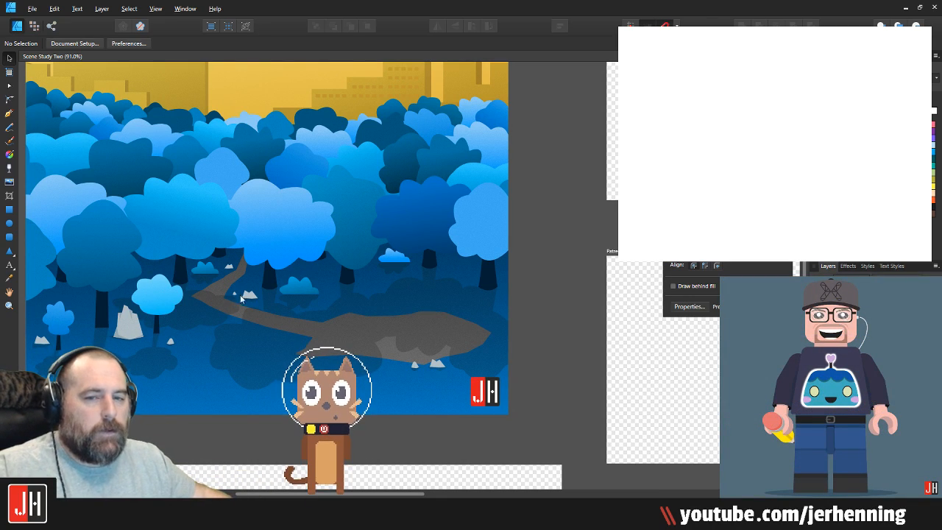
pyautogui.scroll(-1, 496, 265)
pyautogui.scroll(-2, 436, 260)
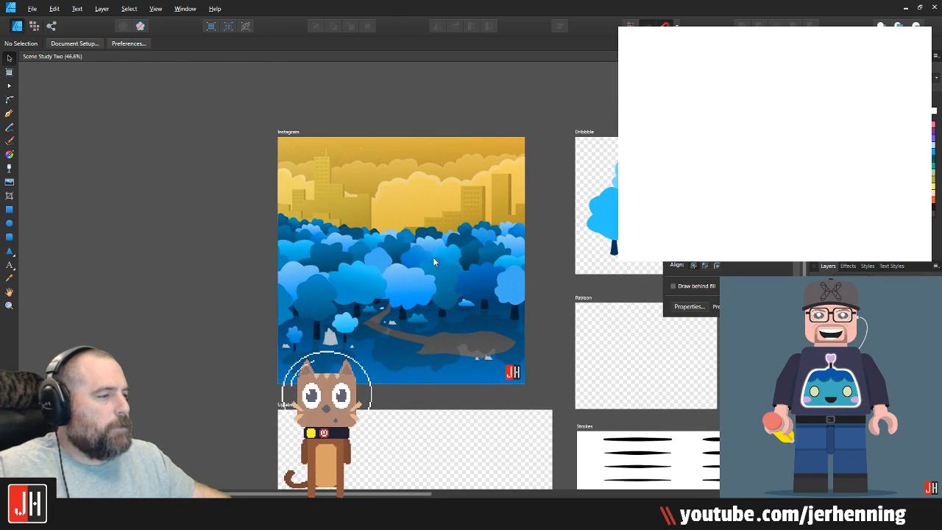
pyautogui.click(32, 8)
pyautogui.click(37, 54)
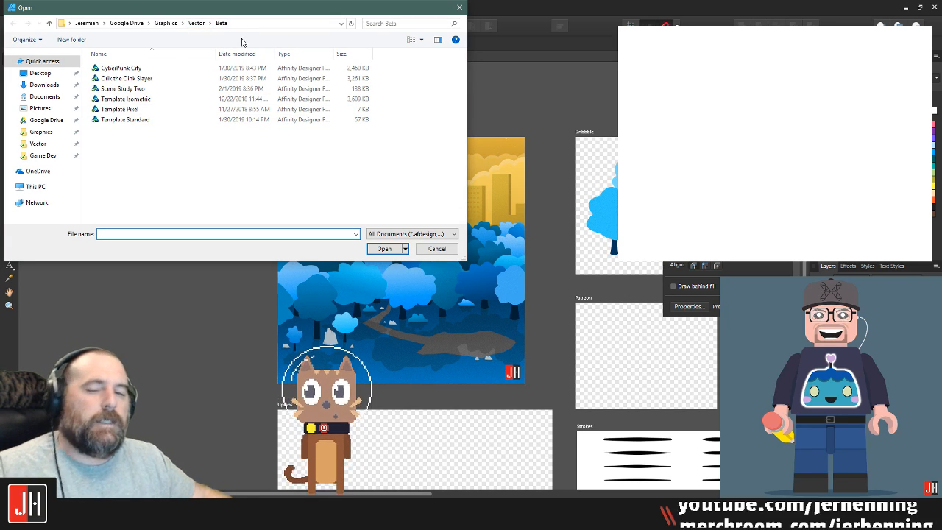
pyautogui.click(437, 248)
# Step: Examine the skyline, forest and foreground of the Instagram artboard
pyautogui.scroll(5, 377, 253)
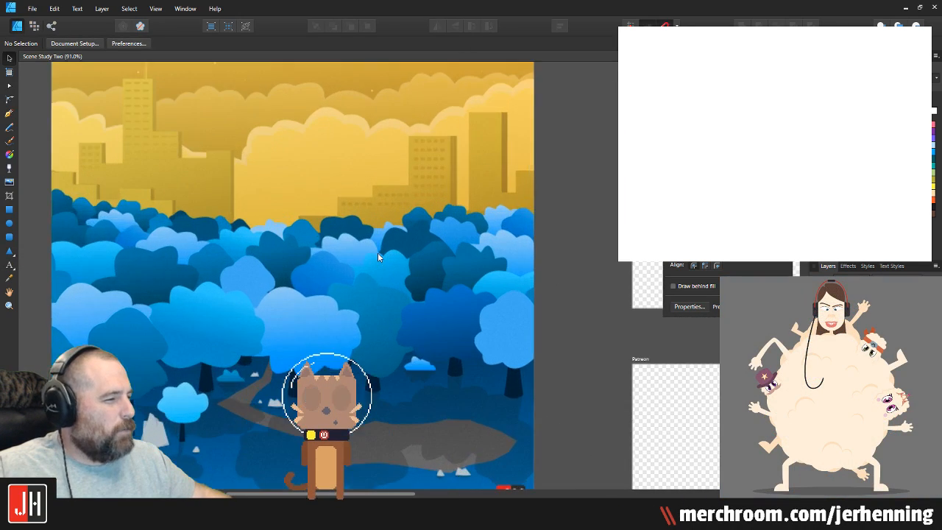
pyautogui.scroll(-2, 381, 257)
pyautogui.moveTo(395, 245); pyautogui.dragTo(421, 233)
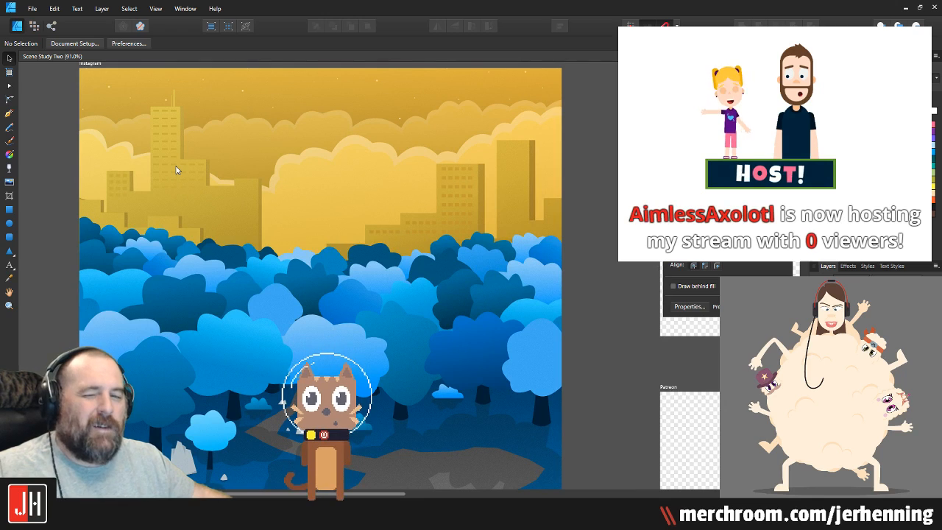
pyautogui.scroll(1, 181, 169)
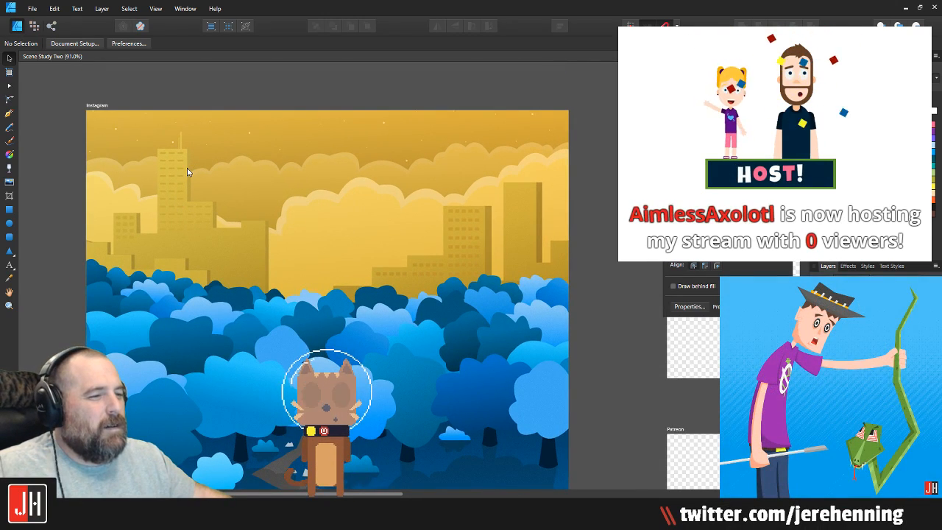
pyautogui.scroll(-5, 262, 219)
pyautogui.scroll(5, 313, 225)
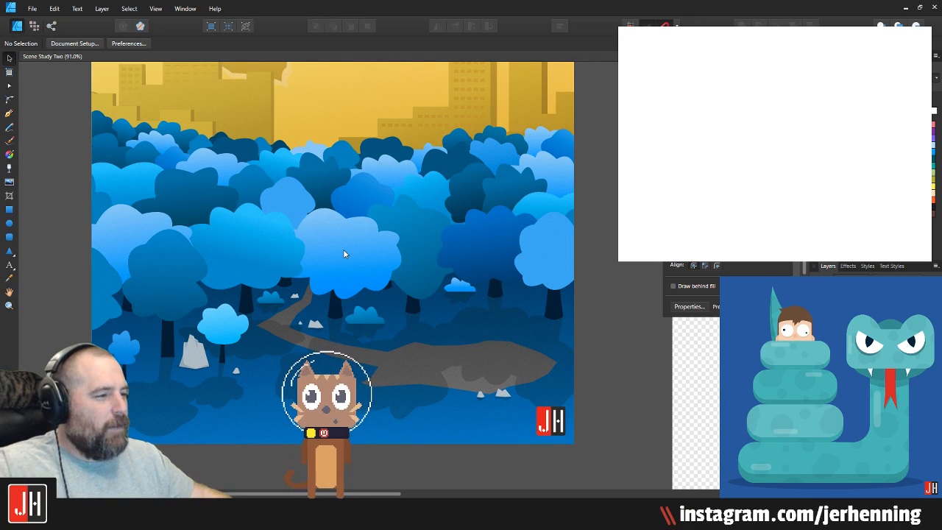
pyautogui.scroll(-3, 344, 253)
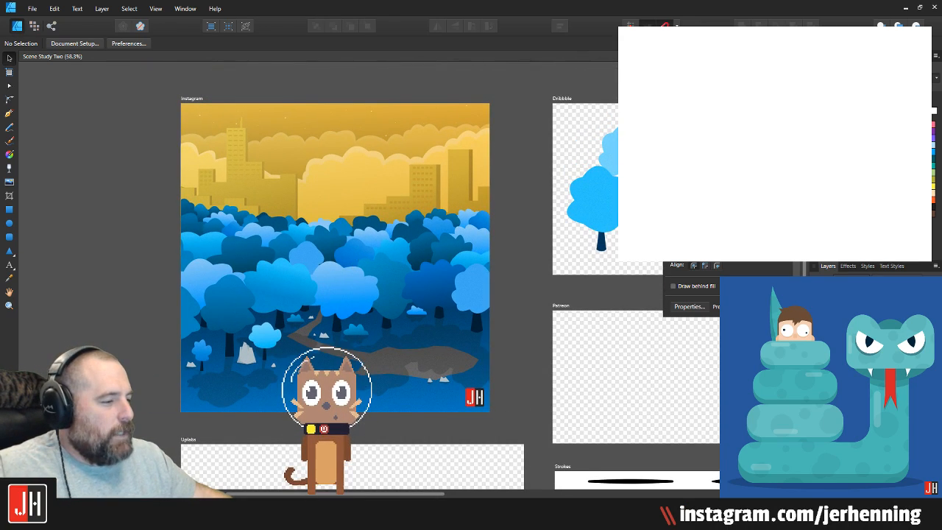
# Step: Launch the regular release of Affinity Designer alongside the beta
pyautogui.press('super')
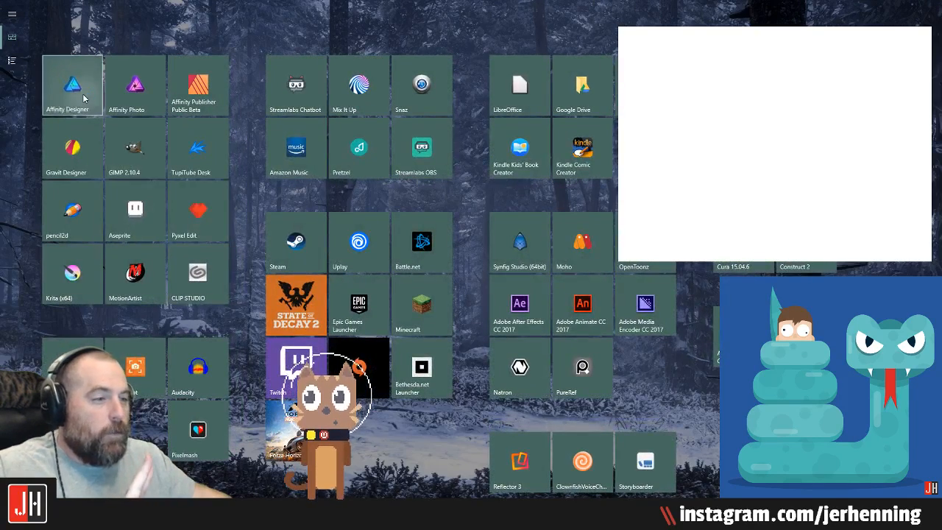
pyautogui.click(91, 93)
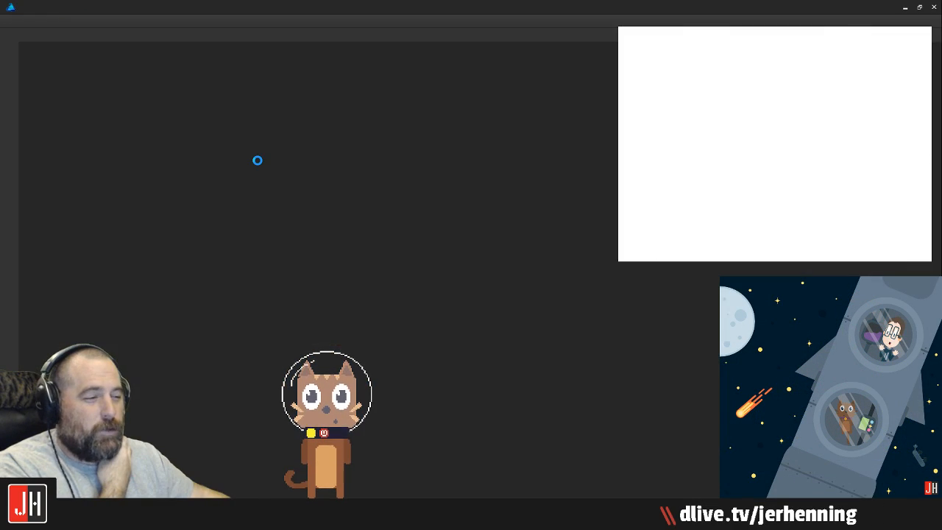
pyautogui.click(589, 386)
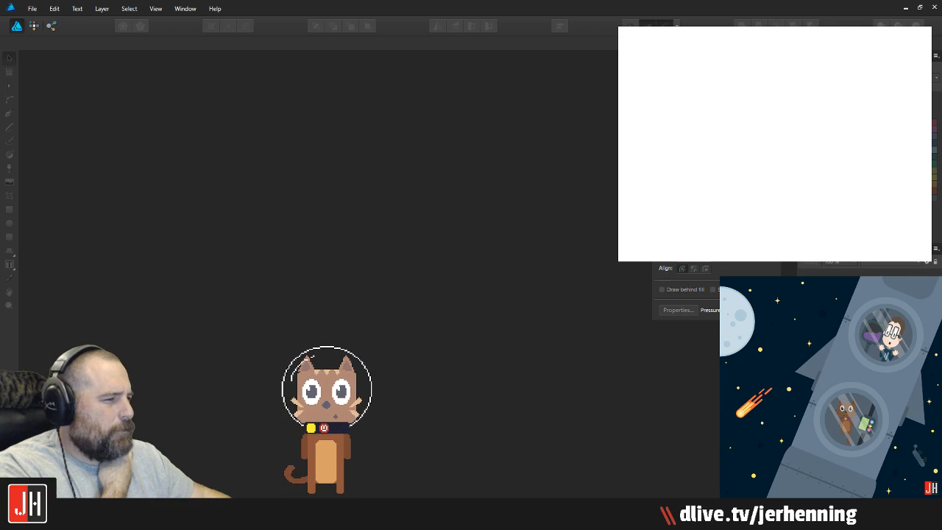
# Step: Open Scene Study One from the 2019 folder of the completed vector files and view its Instagram artboard
pyautogui.click(31, 9)
pyautogui.click(50, 54)
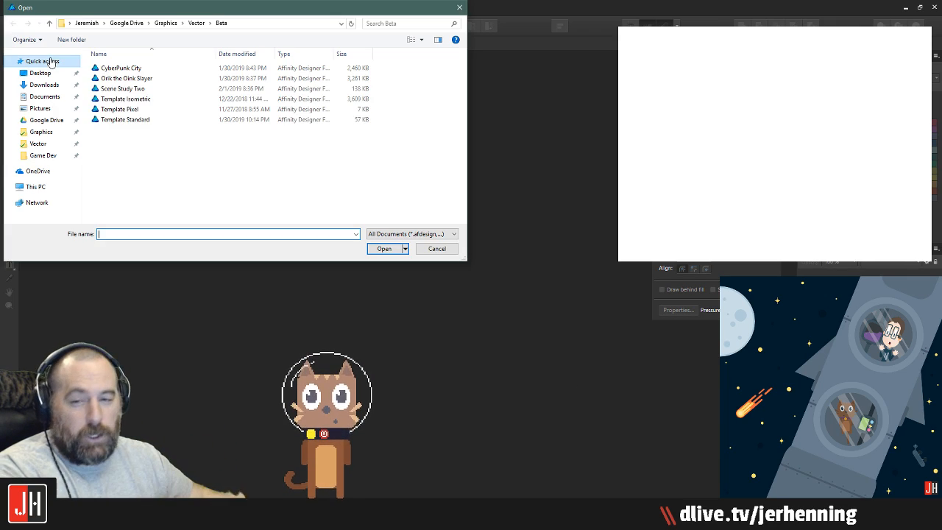
pyautogui.click(38, 144)
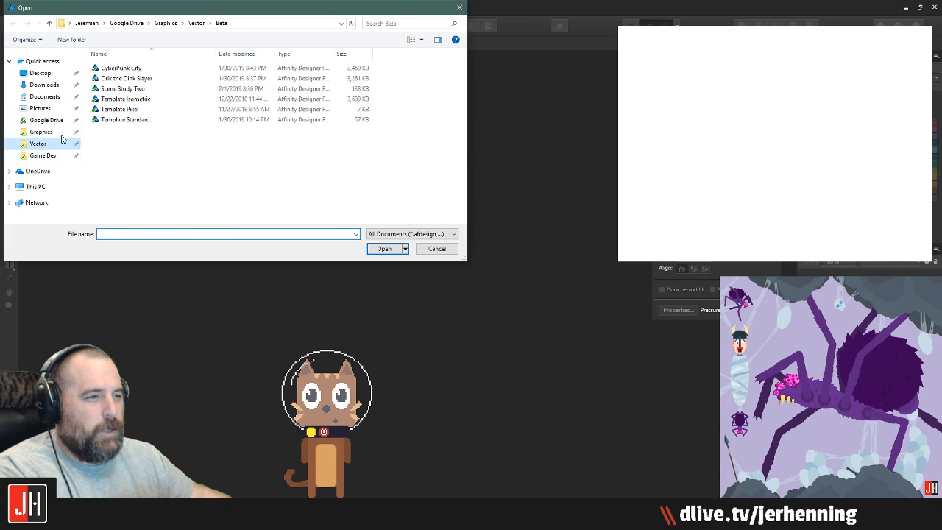
pyautogui.doubleClick(221, 81)
pyautogui.doubleClick(219, 81)
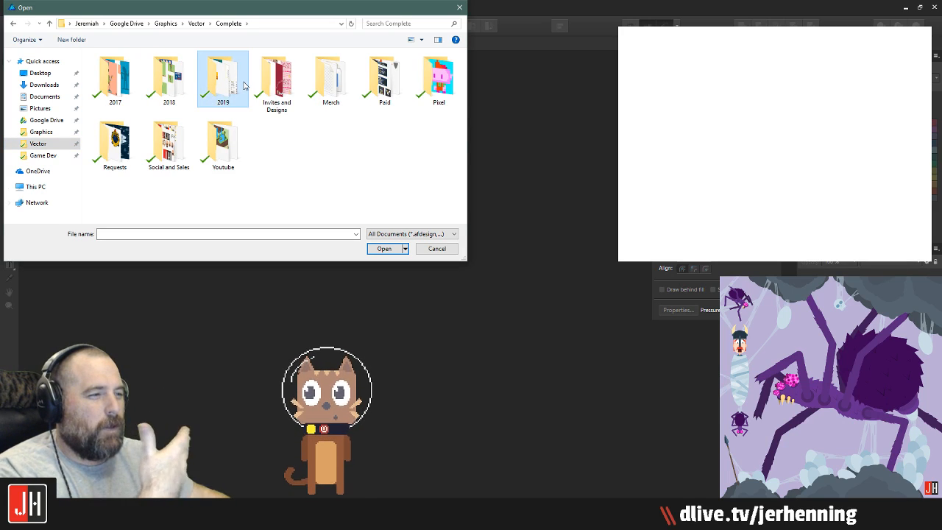
pyautogui.doubleClick(114, 188)
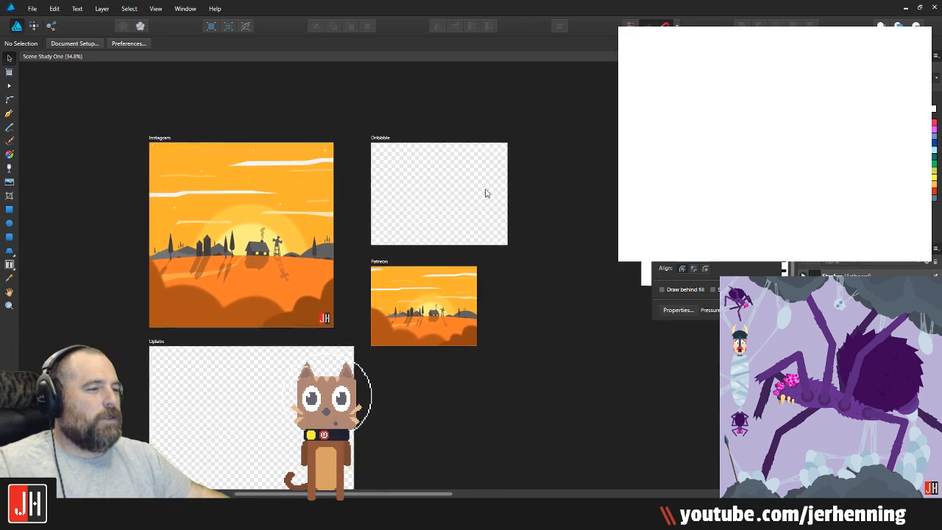
pyautogui.scroll(-2, 303, 232)
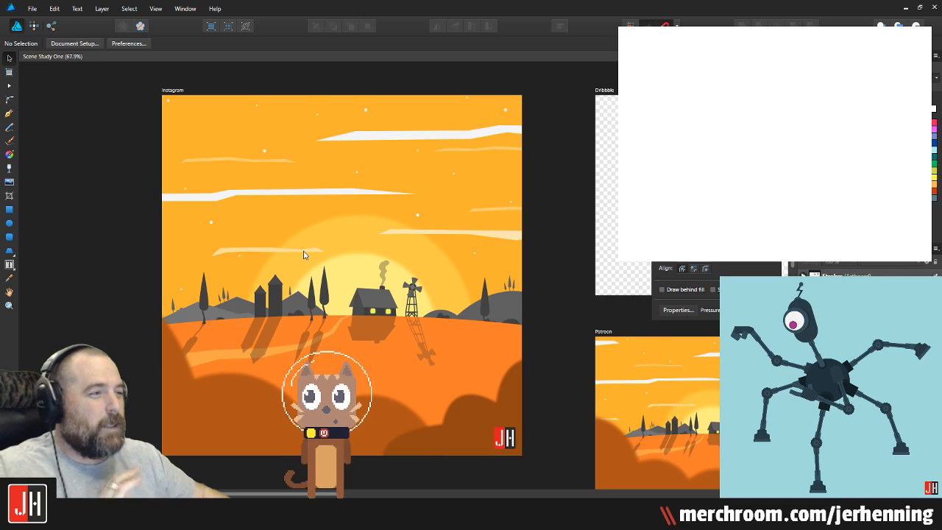
# Step: Switch back to Scene Study Two in the Affinity Designer beta and examine the whole scene and the tall tower's windows
pyautogui.hotkey('ctrl', 'Tab')
pyautogui.scroll(5, 273, 268)
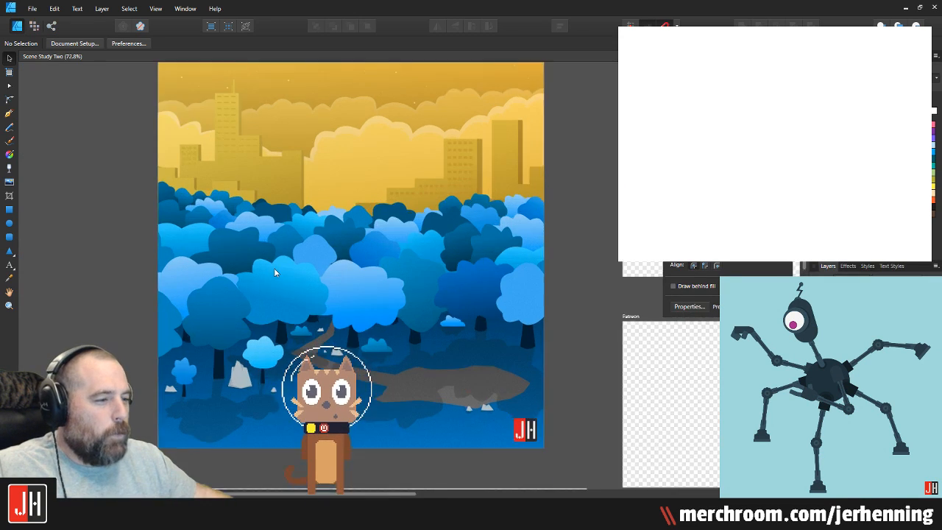
pyautogui.click(284, 287)
pyautogui.hotkey('ctrl', '0')
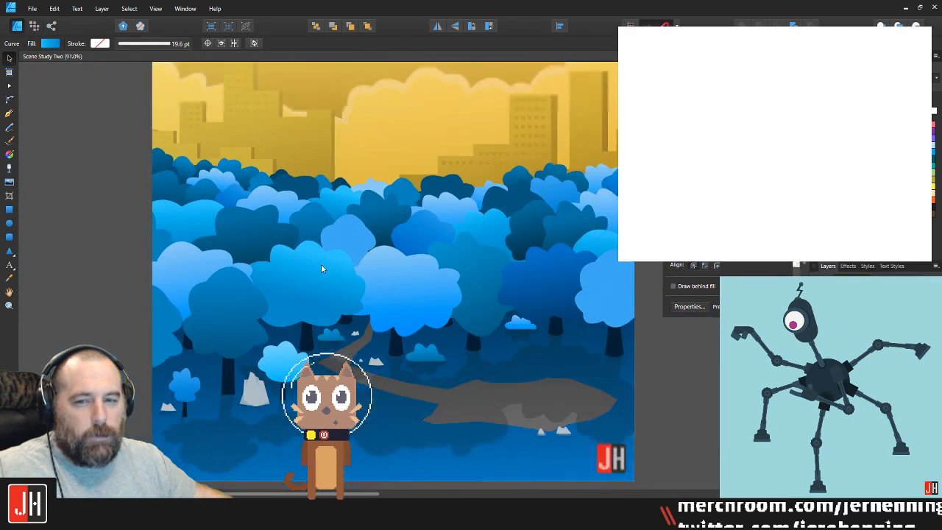
pyautogui.click(643, 340)
pyautogui.hotkey('ctrl', '-')
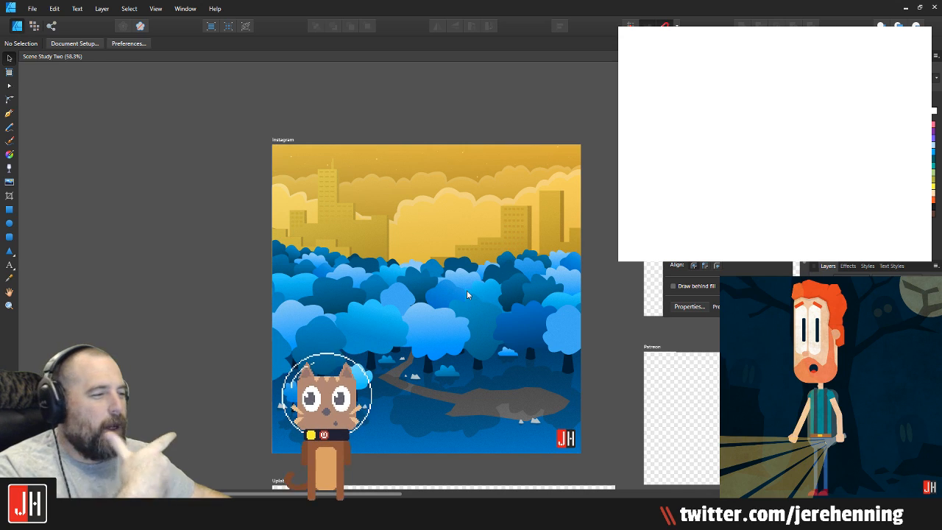
pyautogui.scroll(5, 335, 229)
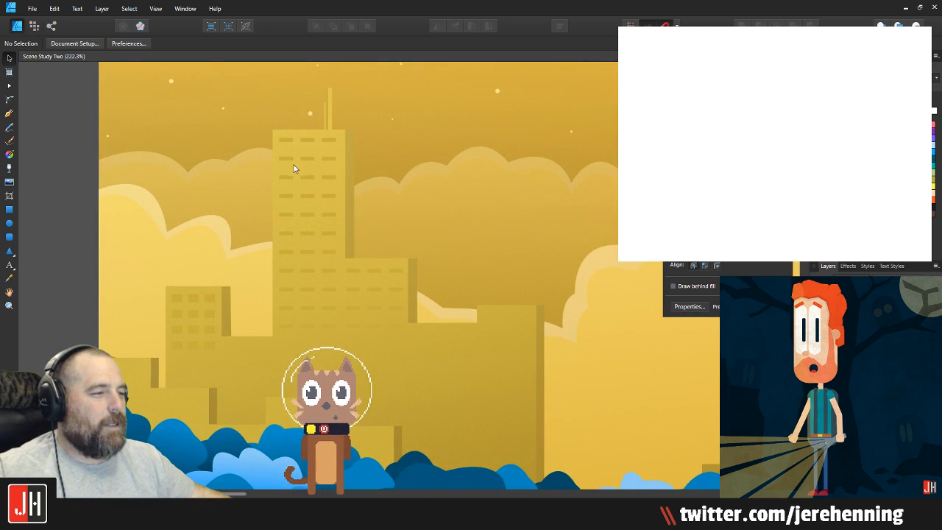
pyautogui.scroll(-4, 305, 229)
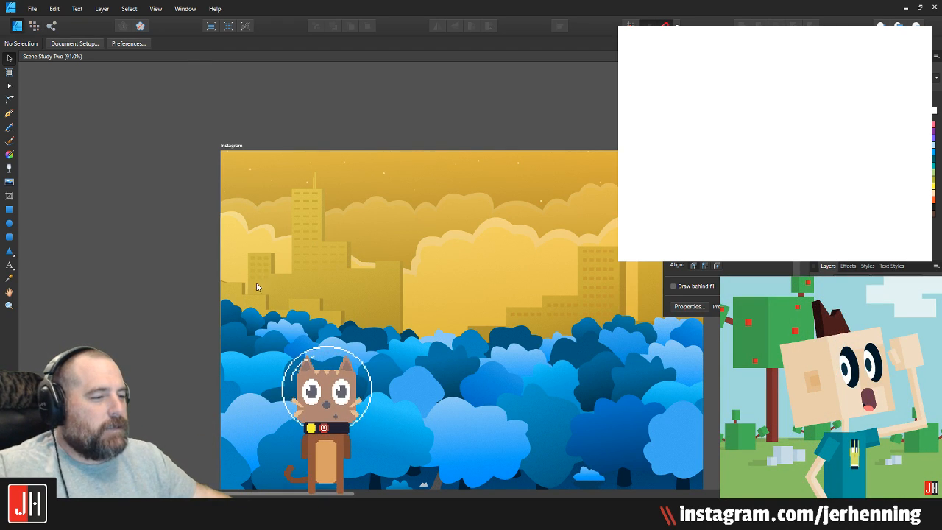
# Step: Draw a narrow upright rectangle as a chimney on the roof of the small low block in front of the tall tower
pyautogui.scroll(2, 291, 293)
pyautogui.scroll(3, 291, 294)
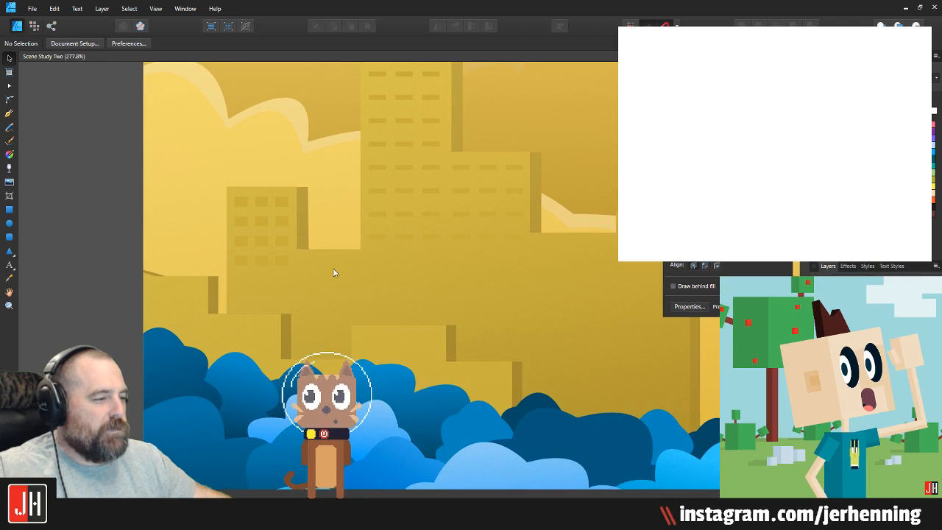
pyautogui.scroll(2, 298, 306)
pyautogui.click(299, 305)
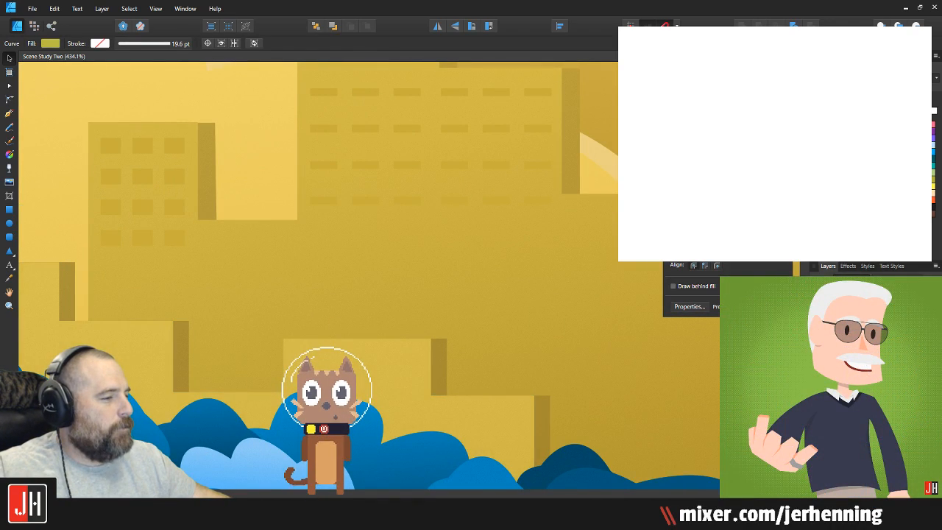
pyautogui.scroll(-3, 305, 275)
pyautogui.click(83, 272)
pyautogui.scroll(2, 323, 317)
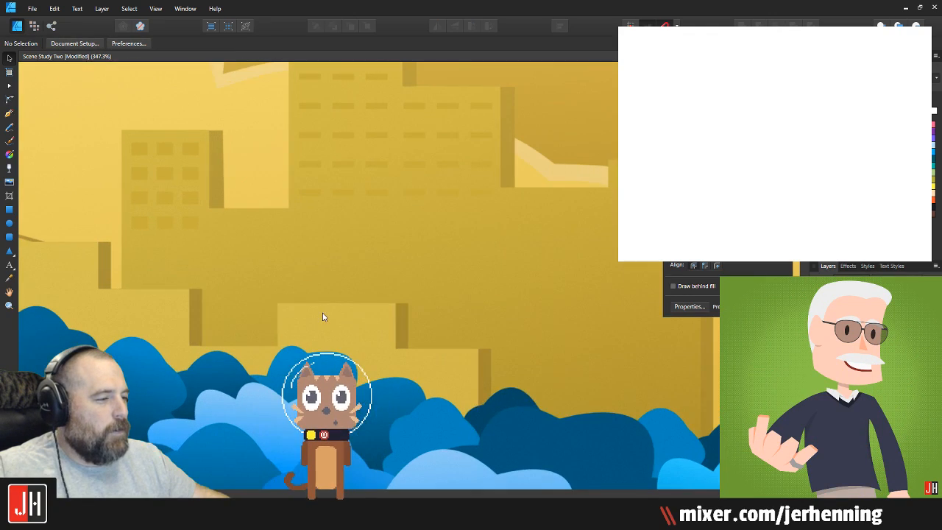
pyautogui.click(10, 210)
pyautogui.scroll(2, 294, 324)
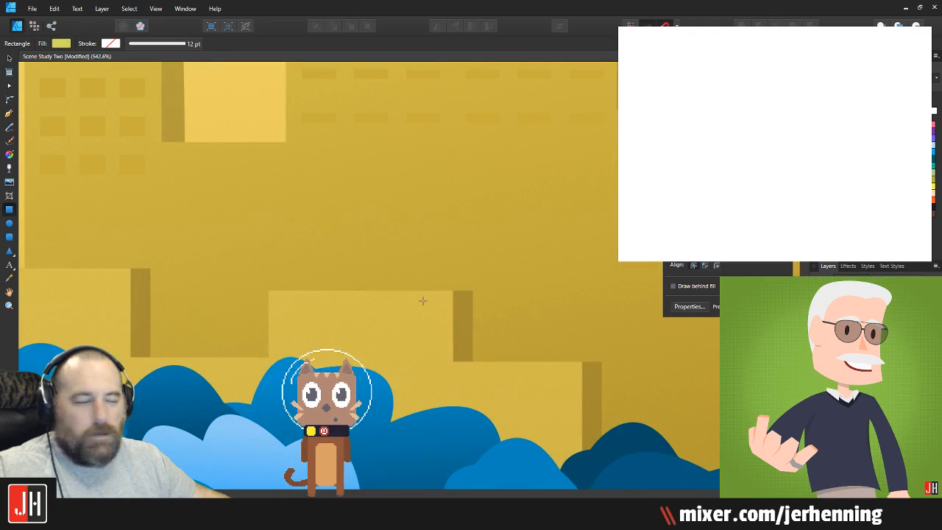
pyautogui.moveTo(384, 195); pyautogui.dragTo(424, 267)
# Step: Add a shorter narrow rectangle beside the chimney, match it to the building's yellow and group the two
pyautogui.scroll(3, 402, 295)
pyautogui.moveTo(444, 114); pyautogui.dragTo(444, 162)
pyautogui.scroll(3, 428, 253)
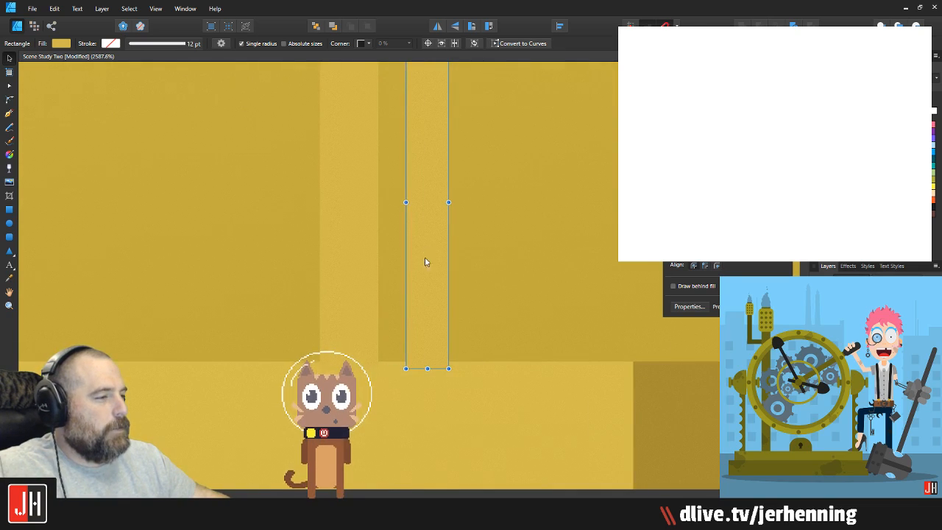
pyautogui.scroll(-3, 425, 258)
pyautogui.keyDown('shift'); pyautogui.click(397, 261); pyautogui.keyUp('shift')
pyautogui.moveTo(393, 267); pyautogui.dragTo(387, 267)
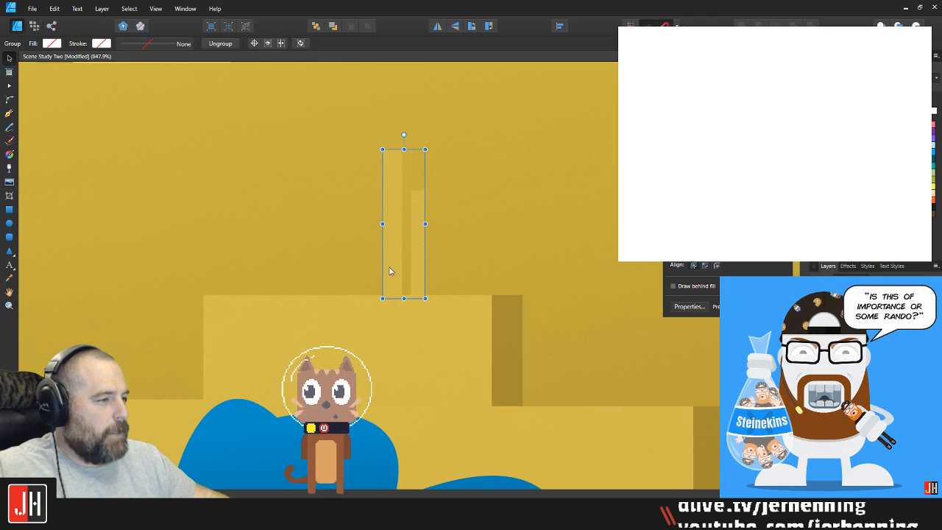
# Step: Move the chimney group onto the lower roof section beside the small block's shadow
pyautogui.scroll(-7, 388, 269)
pyautogui.click(212, 288)
pyautogui.hscroll(2, 301, 279)
pyautogui.scroll(4, 301, 283)
pyautogui.moveTo(316, 254); pyautogui.dragTo(411, 305)
pyautogui.scroll(-5, 411, 305)
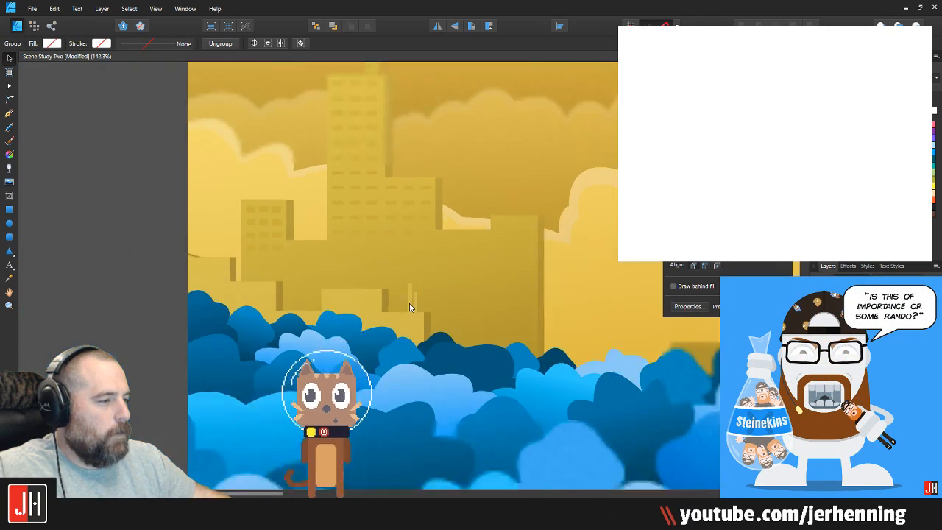
# Step: Lower the chimney group slightly so its base overlaps the lower roof, and save the document
pyautogui.click(142, 249)
pyautogui.scroll(-3, 142, 249)
pyautogui.moveTo(301, 229); pyautogui.dragTo(336, 241)
pyautogui.scroll(3, 336, 241)
pyautogui.scroll(7, 336, 244)
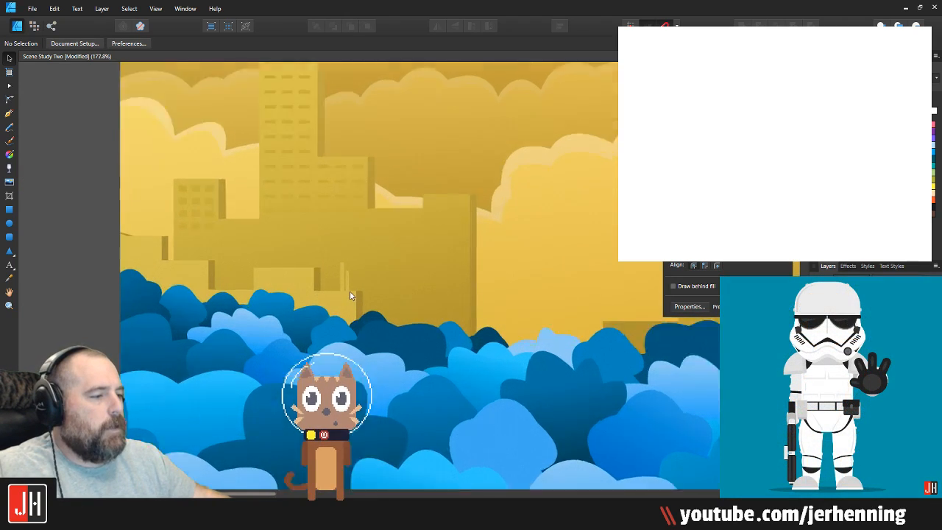
pyautogui.click(331, 240)
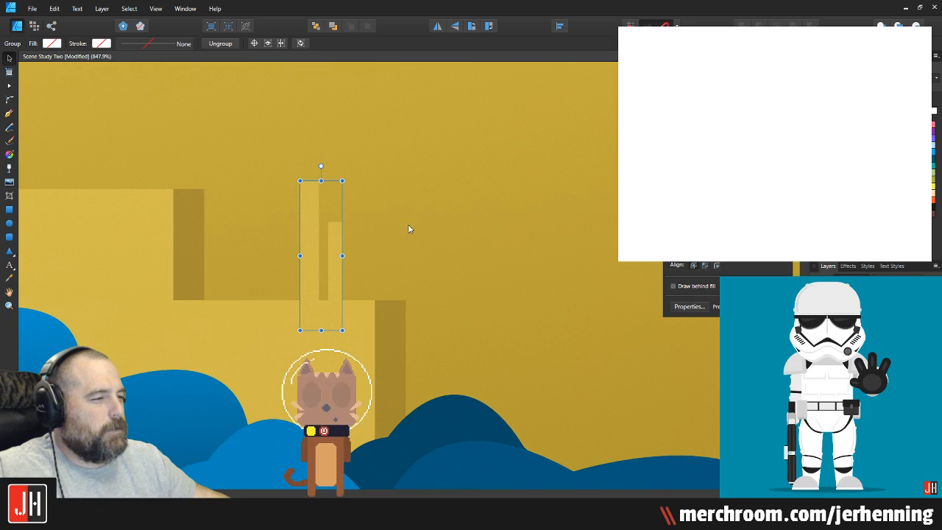
pyautogui.scroll(-6, 374, 243)
pyautogui.click(369, 270)
pyautogui.moveTo(377, 257); pyautogui.dragTo(340, 287)
pyautogui.hotkey('alt', 'Tab')
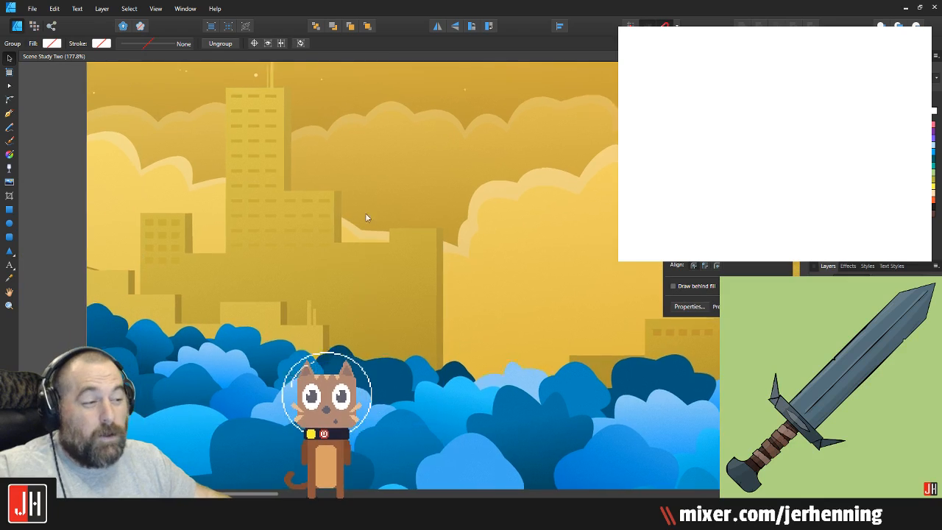
# Step: Draw a small horizontal rectangle as a window on the low building at the artboard's left edge
pyautogui.moveTo(367, 218); pyautogui.dragTo(441, 227)
pyautogui.scroll(3, 207, 279)
pyautogui.moveTo(207, 279); pyautogui.dragTo(263, 268)
pyautogui.scroll(2, 263, 267)
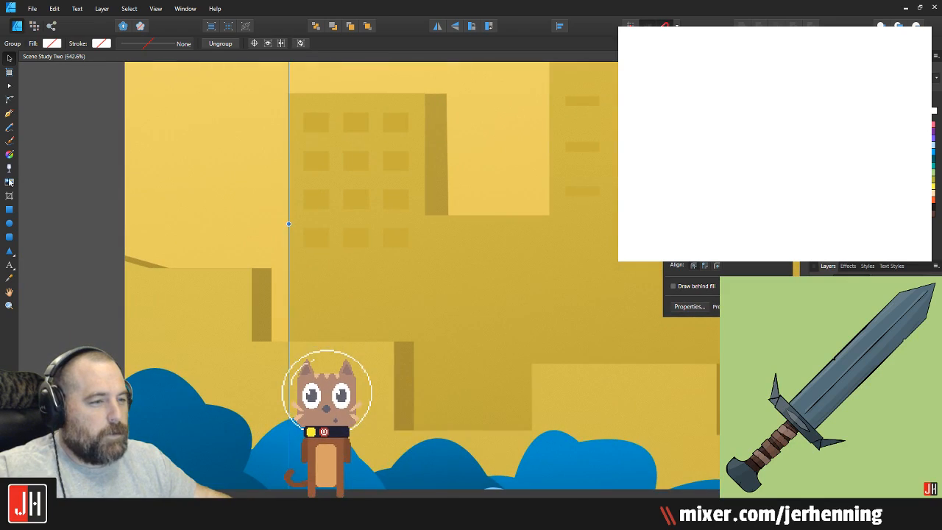
pyautogui.click(9, 210)
pyautogui.scroll(1, 233, 283)
pyautogui.moveTo(210, 263); pyautogui.dragTo(268, 290)
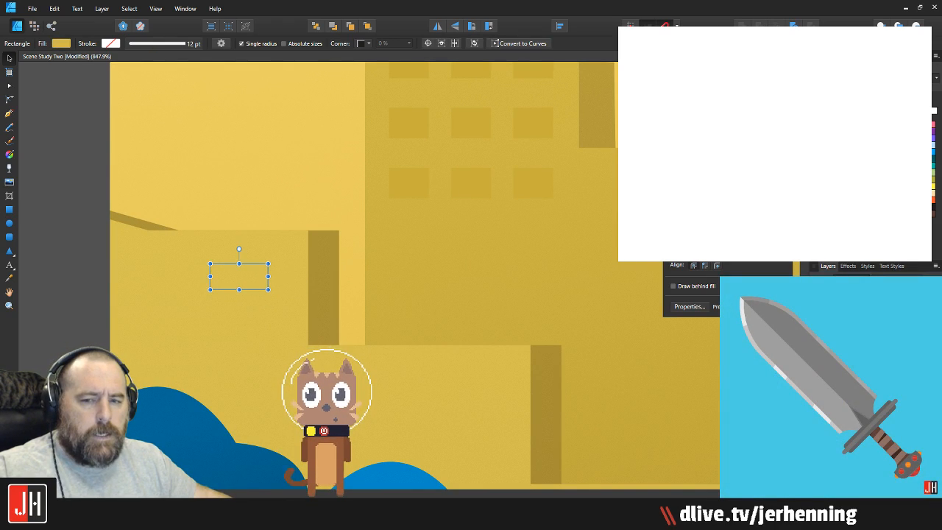
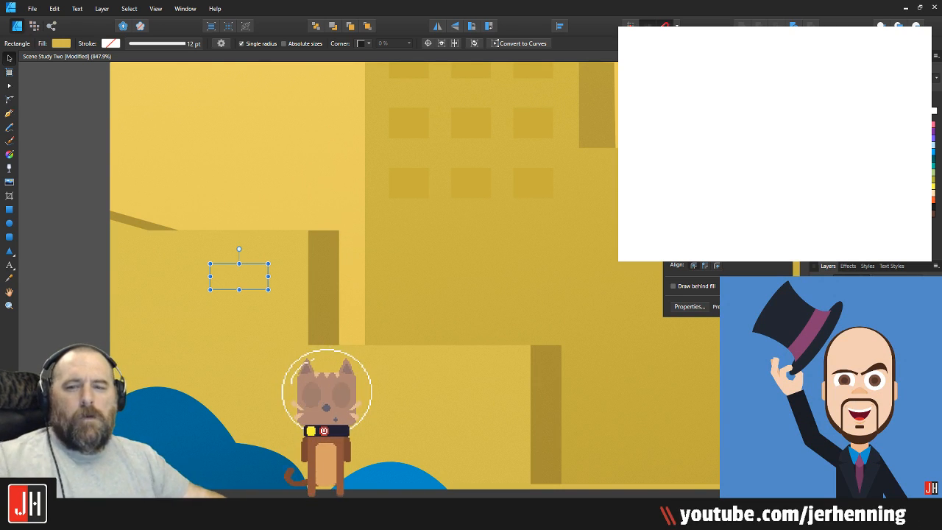
# Step: Recolour the new window rectangle with a darker mustard fill so it stands out from the wall
pyautogui.scroll(2, 239, 275)
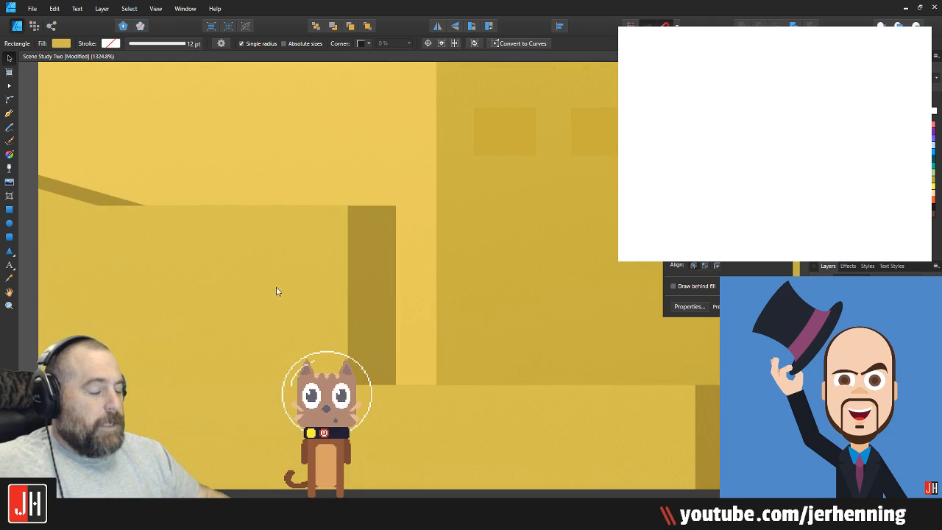
pyautogui.click(313, 245)
pyautogui.click(254, 280)
pyautogui.click(869, 368)
pyautogui.click(869, 380)
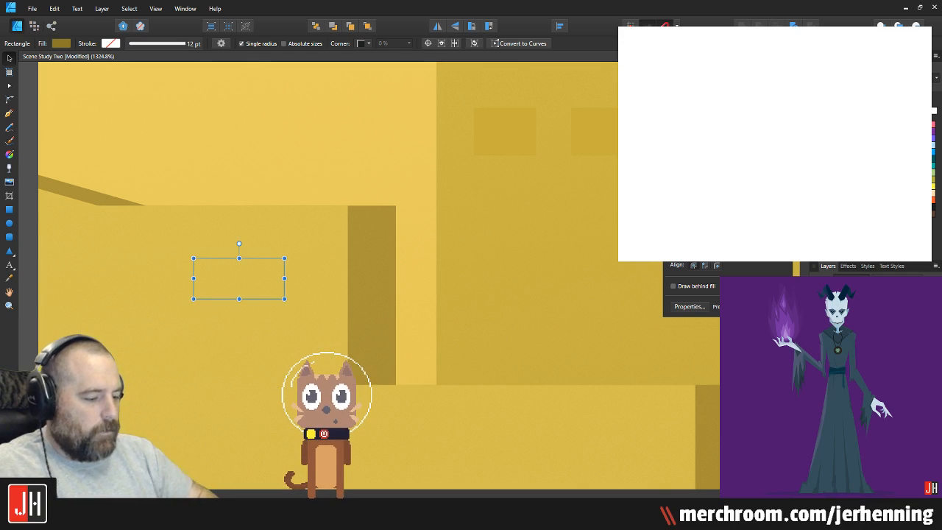
pyautogui.hotkey('ctrl', 'shift', ']')
pyautogui.moveTo(846, 169); pyautogui.dragTo(869, 169)
pyautogui.scroll(-6, 402, 265)
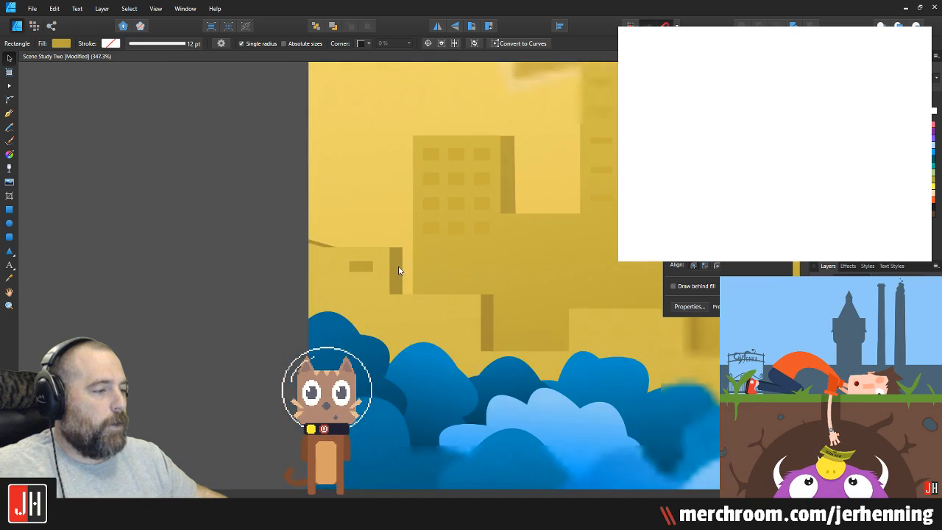
# Step: Duplicate the window beside itself, group the pair and copy it below as a second row
pyautogui.scroll(4, 351, 270)
pyautogui.moveTo(391, 265); pyautogui.dragTo(300, 262)
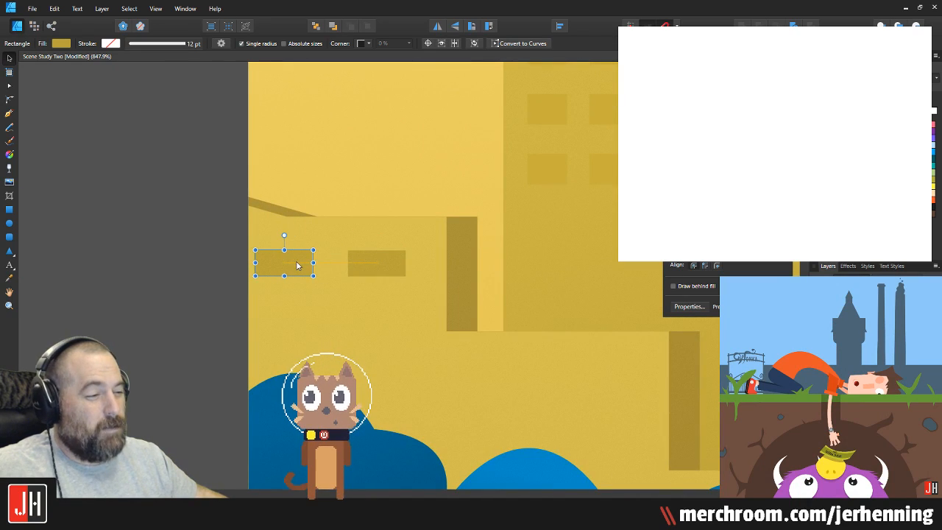
pyautogui.keyDown('shift'); pyautogui.click(371, 263); pyautogui.keyUp('shift')
pyautogui.moveTo(371, 264); pyautogui.dragTo(368, 329)
pyautogui.hotkey('ctrl', 'g')
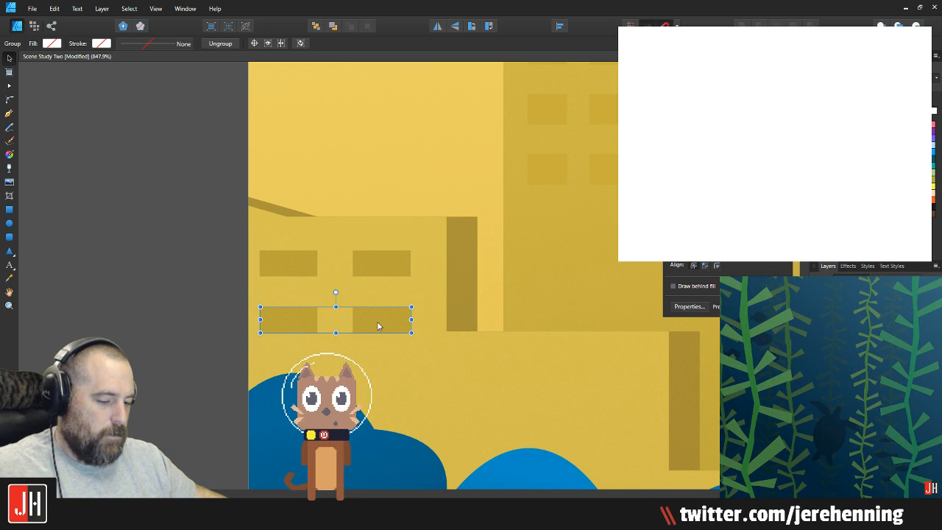
# Step: Duplicate the window pair and place a copy on the lower adjoining block of the same building
pyautogui.hotkey('ctrl', 'j')
pyautogui.moveTo(378, 380); pyautogui.dragTo(598, 387)
pyautogui.click(395, 379)
pyautogui.click(424, 375)
pyautogui.click(424, 372)
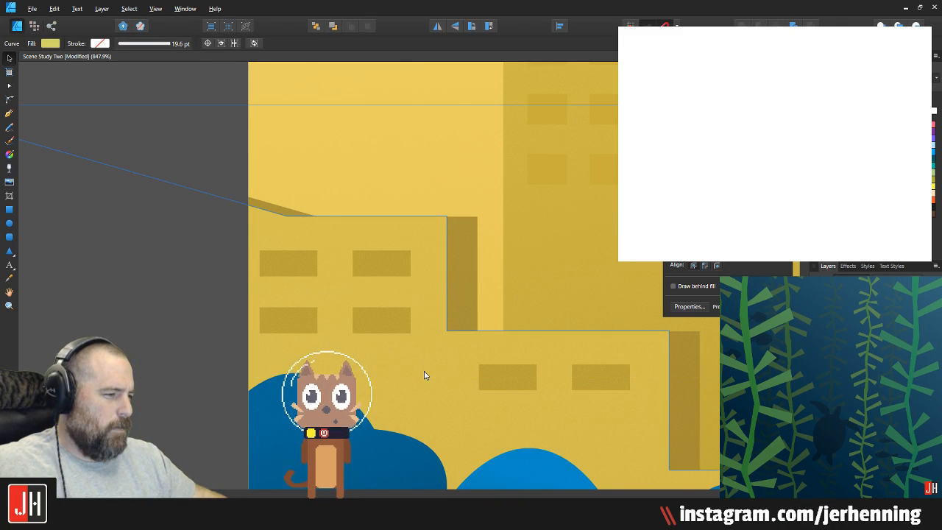
# Step: Add a fainter third row of windows below the two rows on the leftmost block and save the document
pyautogui.hotkey('ctrl', 'v')
pyautogui.scroll(-5, 425, 372)
pyautogui.scroll(5, 427, 375)
pyautogui.click(391, 323)
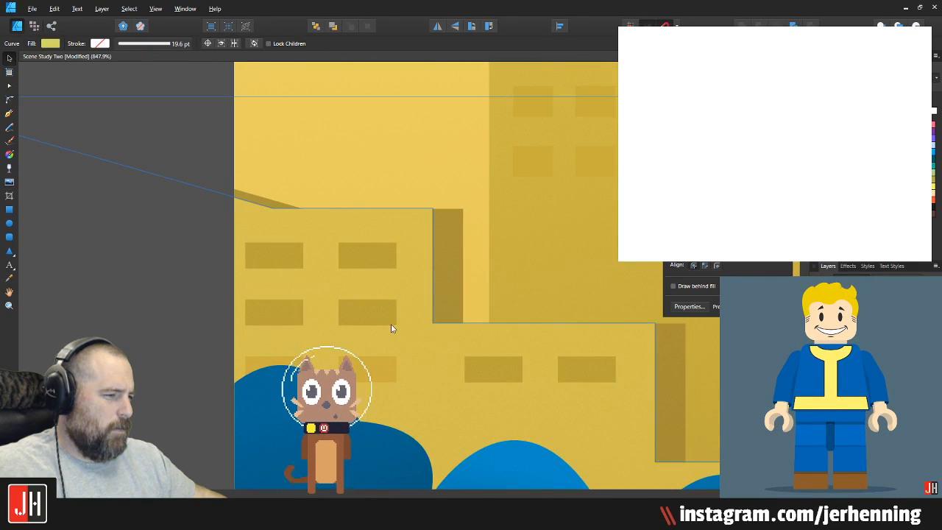
pyautogui.scroll(-5, 389, 319)
pyautogui.click(257, 299)
pyautogui.scroll(-2, 295, 291)
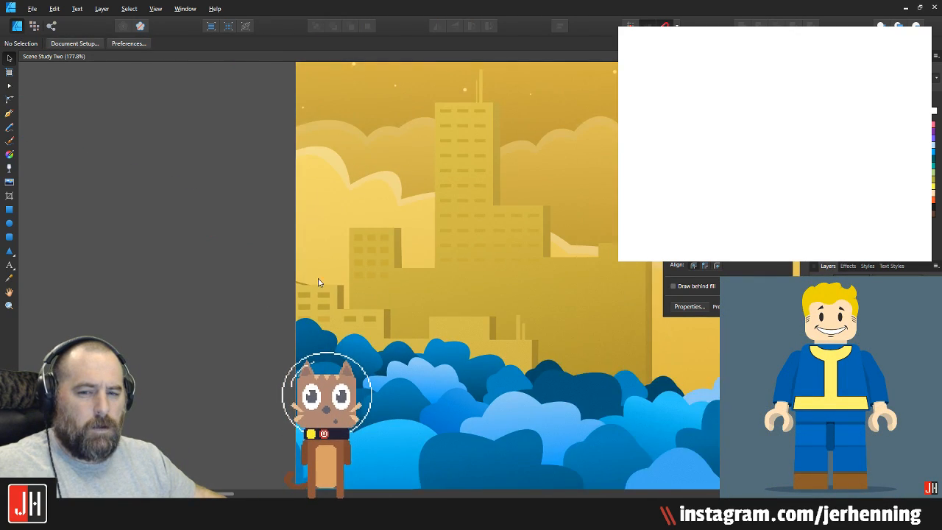
# Step: Examine the skyline and the new windows on the leftmost buildings at several zoom levels
pyautogui.scroll(-2, 332, 270)
pyautogui.hscroll(3, 309, 271)
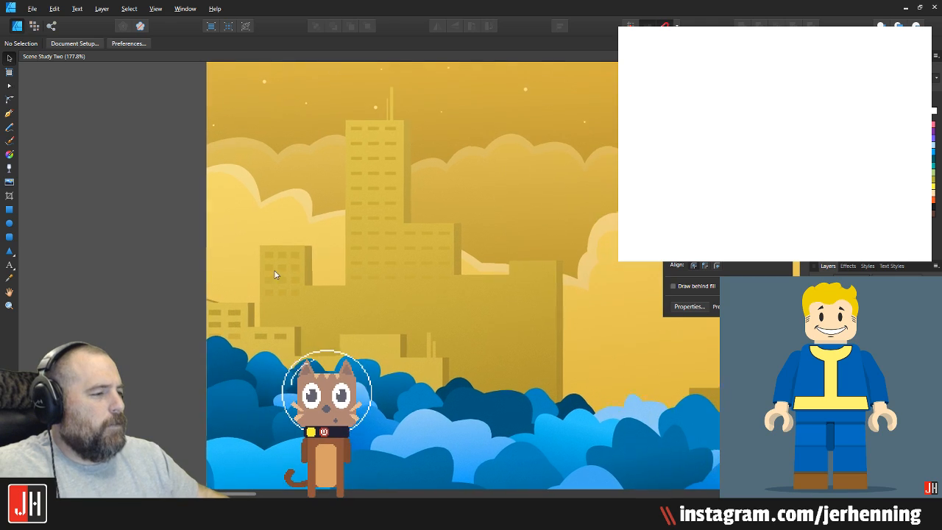
pyautogui.hscroll(1, 302, 263)
pyautogui.hscroll(1, 322, 245)
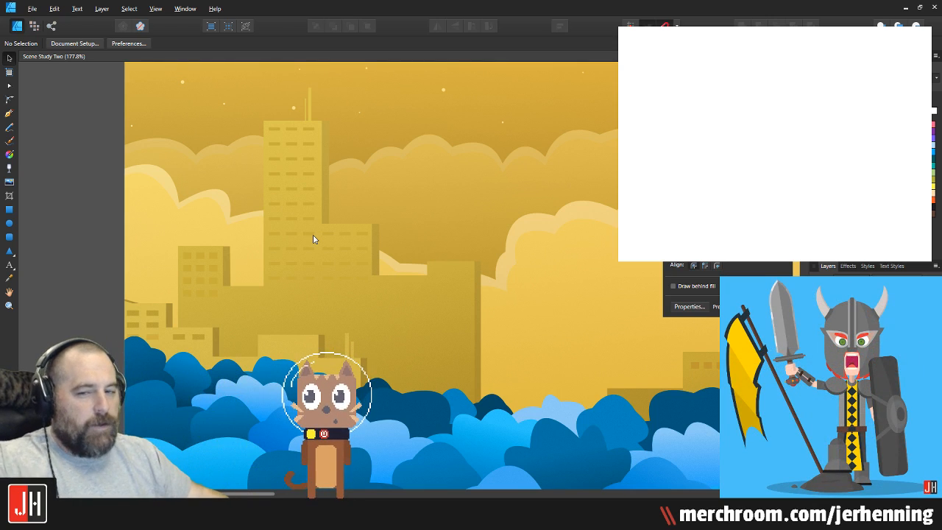
pyautogui.scroll(-2, 398, 227)
pyautogui.moveTo(437, 247); pyautogui.dragTo(352, 257)
pyautogui.scroll(4, 197, 263)
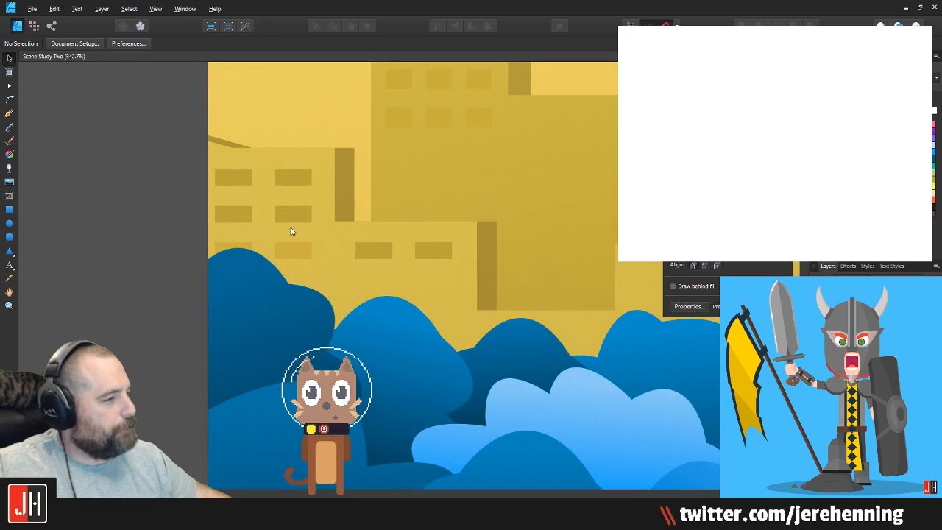
pyautogui.scroll(1, 252, 265)
pyautogui.scroll(-5, 254, 268)
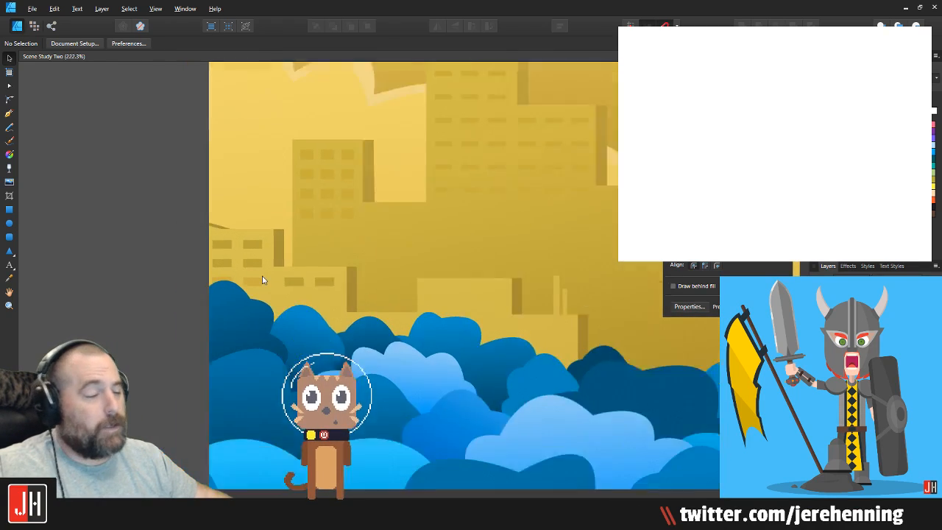
pyautogui.scroll(-1, 335, 275)
# Step: Draw a small rectangular block on the middle roof of the stepped building beside the windowed right-hand tower
pyautogui.scroll(4, 328, 283)
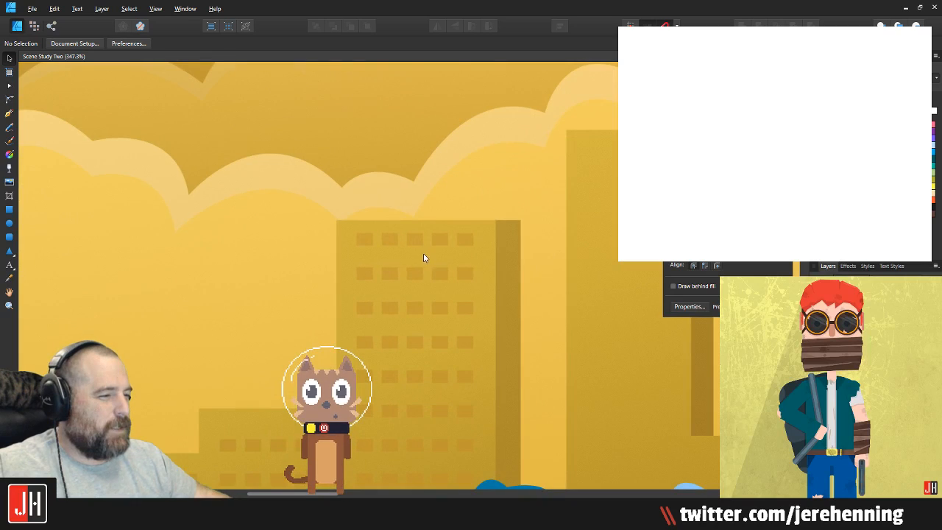
pyautogui.moveTo(355, 274); pyautogui.dragTo(465, 207)
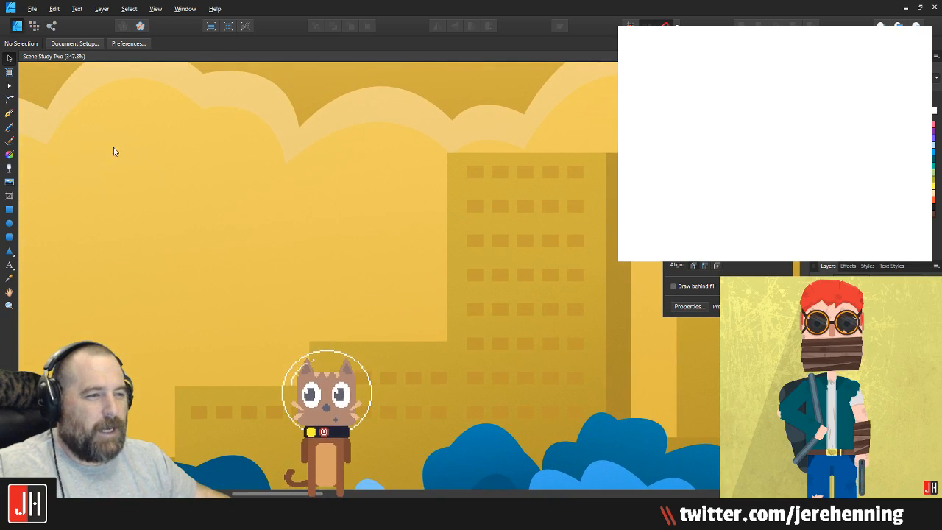
pyautogui.press('m')
pyautogui.scroll(2, 404, 349)
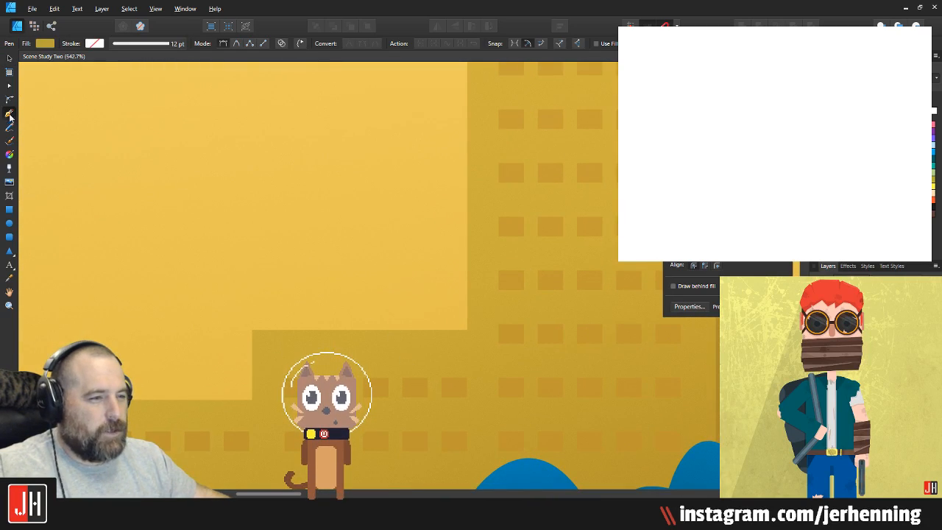
pyautogui.scroll(2, 381, 327)
pyautogui.moveTo(318, 226); pyautogui.dragTo(436, 321)
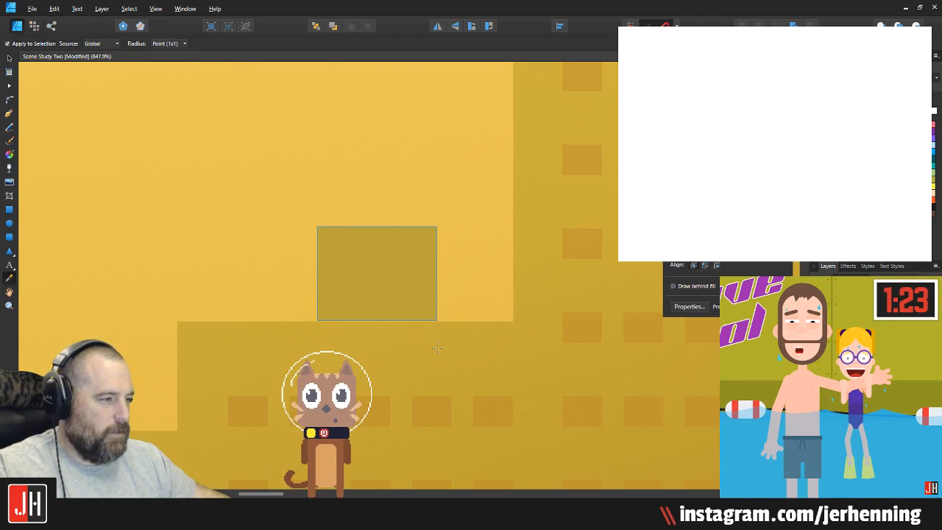
# Step: Sample the building's colour for the rooftop block and shift the block along the roof toward the tower
pyautogui.moveTo(416, 256); pyautogui.dragTo(414, 250)
pyautogui.moveTo(381, 291); pyautogui.dragTo(414, 295)
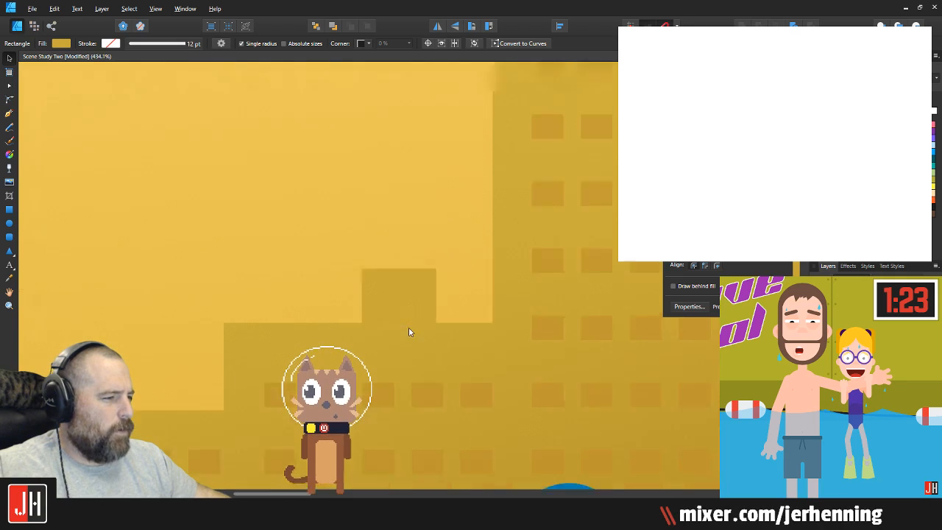
pyautogui.scroll(-9, 408, 330)
pyautogui.click(633, 375)
# Step: Draw a thin upright rectangle as an antenna on top of the new rooftop block
pyautogui.scroll(9, 406, 326)
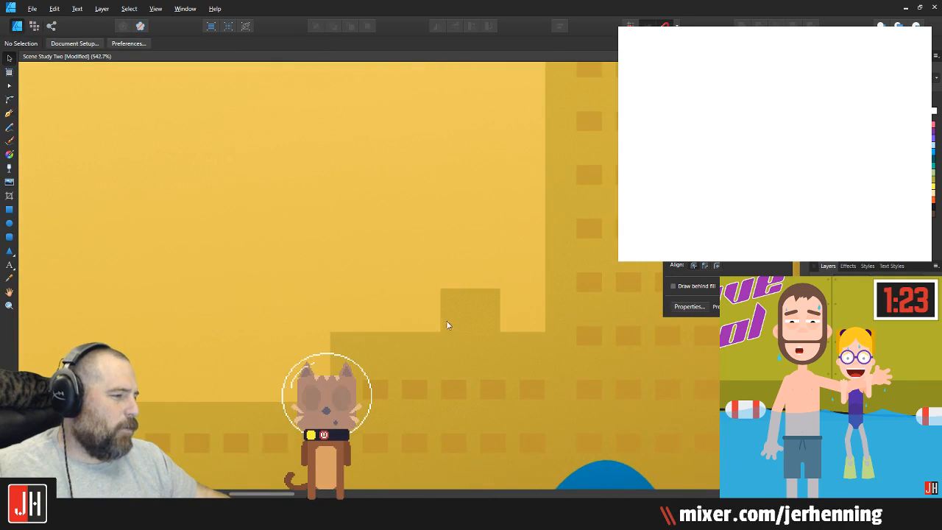
pyautogui.click(10, 209)
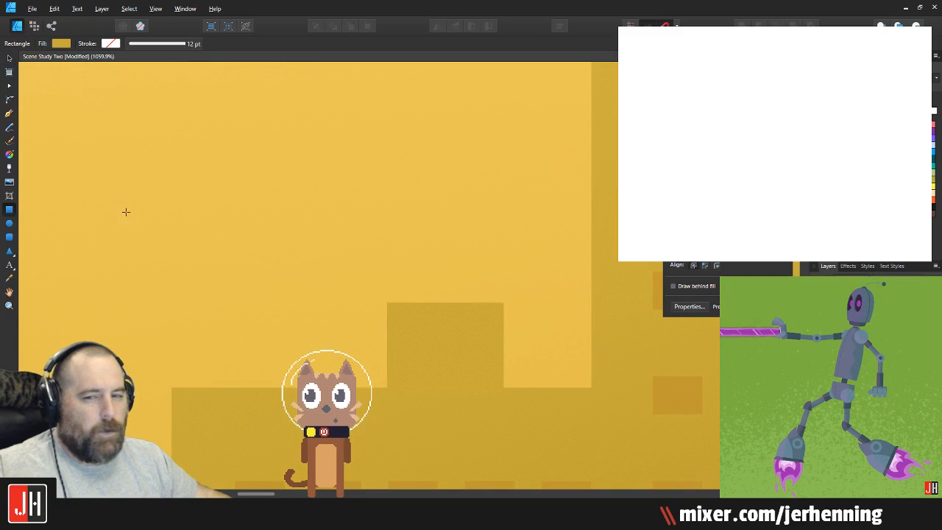
pyautogui.moveTo(421, 208); pyautogui.dragTo(432, 306)
pyautogui.scroll(2, 426, 306)
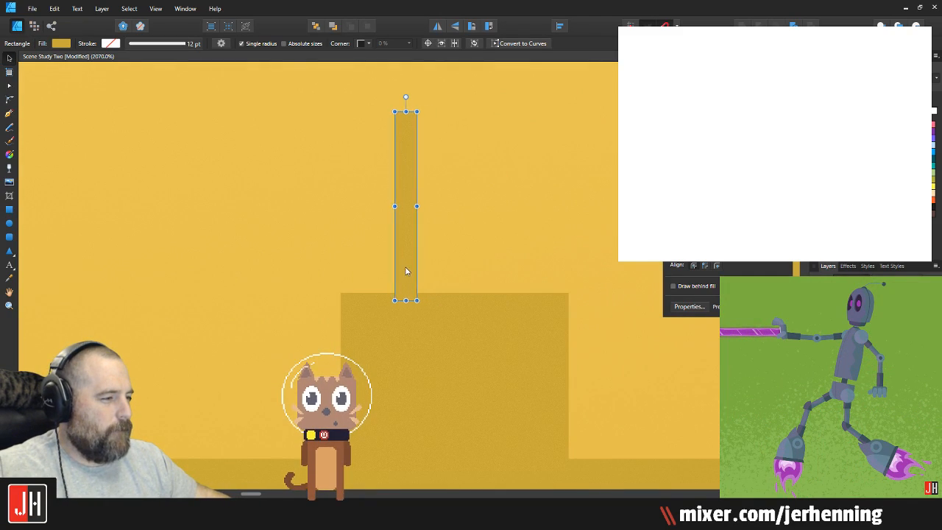
pyautogui.scroll(-8, 407, 267)
pyautogui.press('v')
pyautogui.scroll(-4, 511, 299)
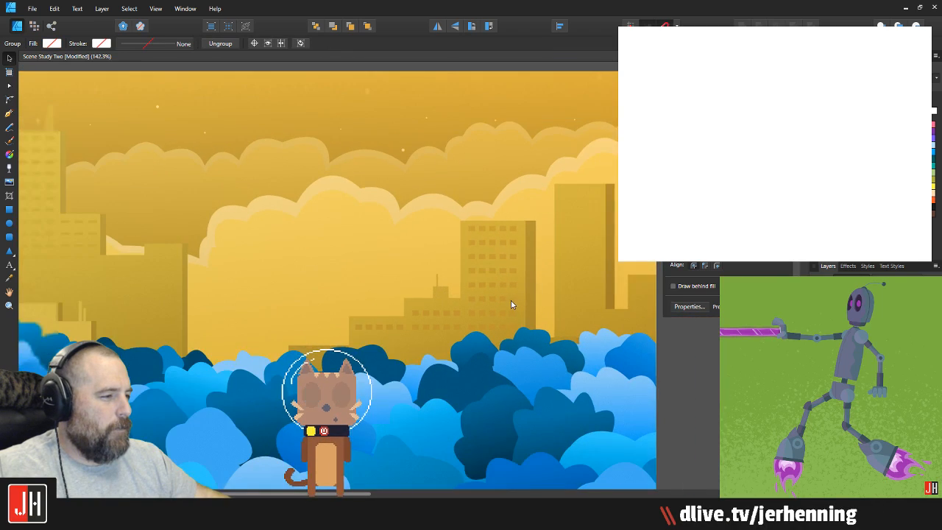
pyautogui.scroll(6, 511, 272)
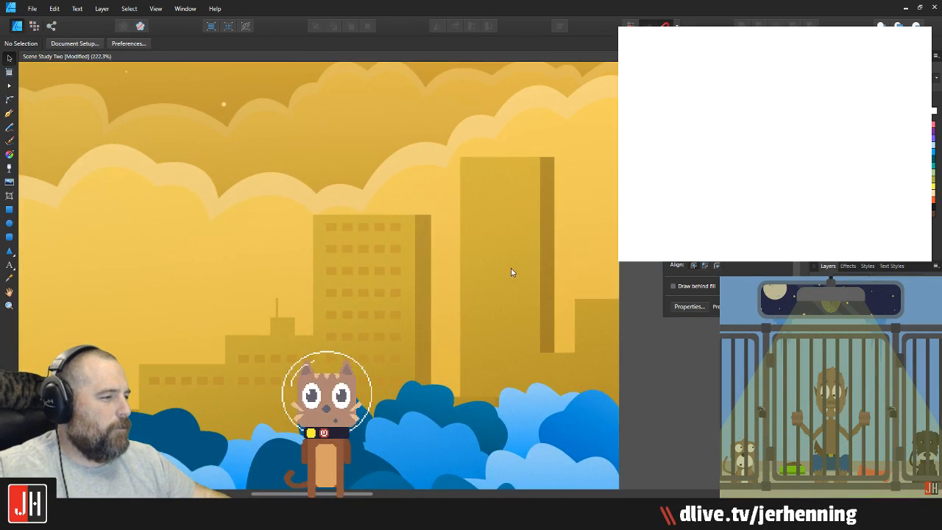
# Step: Copy the top row of wide windows from the tall left-hand tower onto the upper part of the tall right-hand tower
pyautogui.click(294, 253)
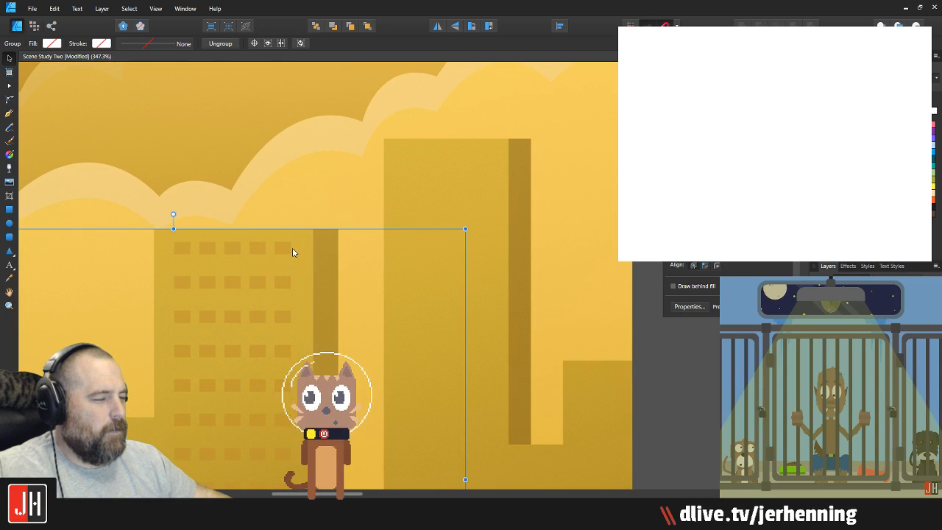
pyautogui.scroll(-7, 292, 252)
pyautogui.scroll(3, 260, 266)
pyautogui.click(183, 219)
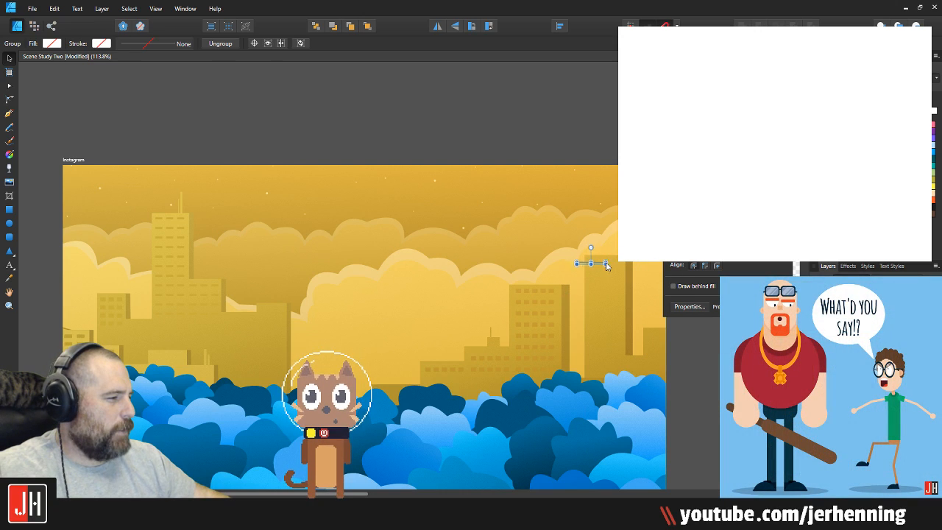
pyautogui.scroll(5, 614, 263)
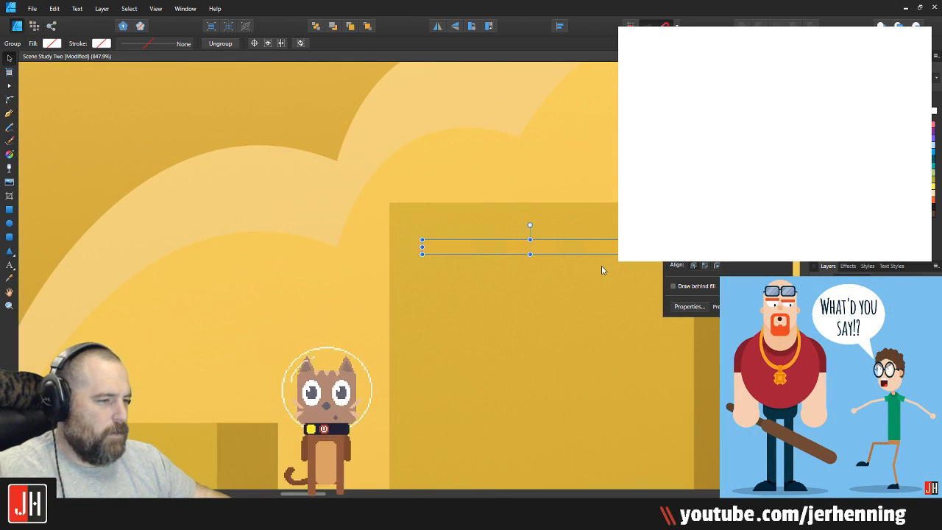
# Step: Recolour the copied window row with a darker golden brown sampled from the neighbouring artwork
pyautogui.press('i')
pyautogui.press('v')
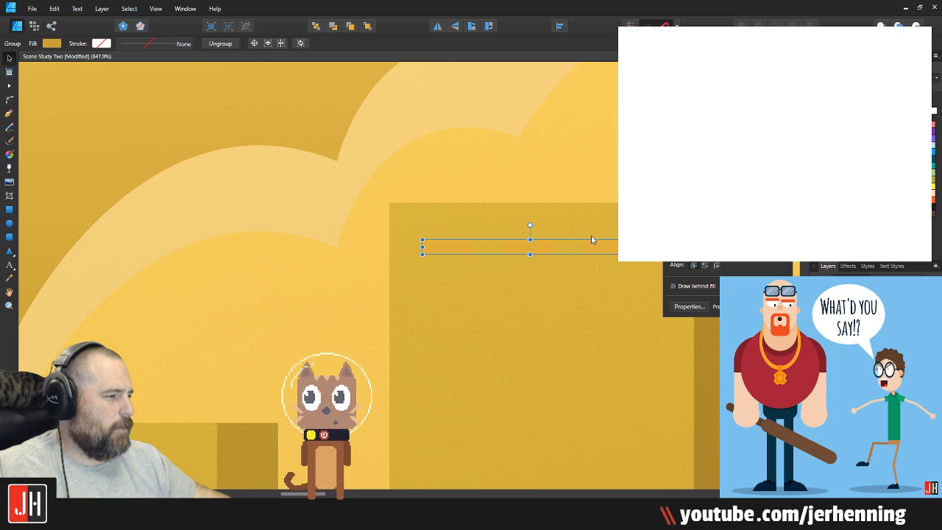
pyautogui.press('i')
pyautogui.press('v')
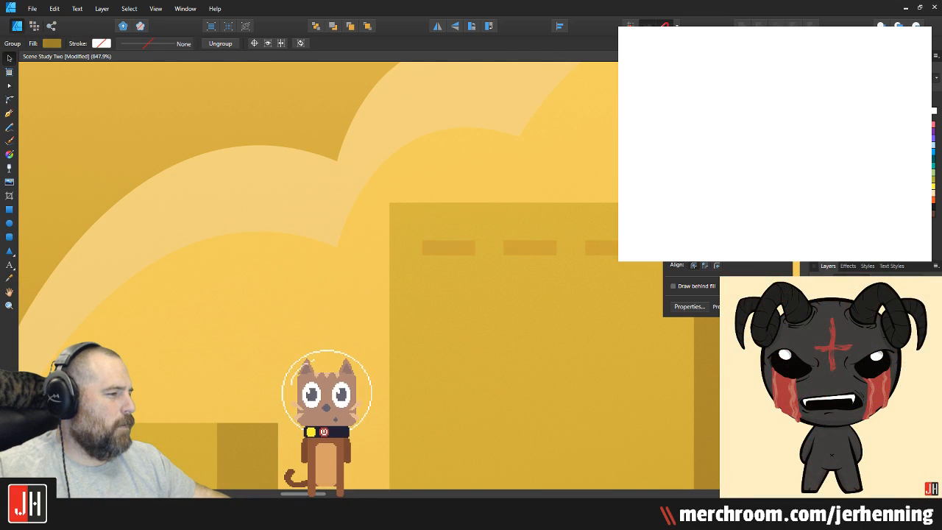
# Step: Duplicate the window row at even spacing down the front of the tall right-hand tower
pyautogui.moveTo(549, 212); pyautogui.dragTo(417, 213)
pyautogui.moveTo(475, 252); pyautogui.dragTo(480, 286)
pyautogui.scroll(-3, 478, 251)
pyautogui.hotkey('ctrl', 'j')
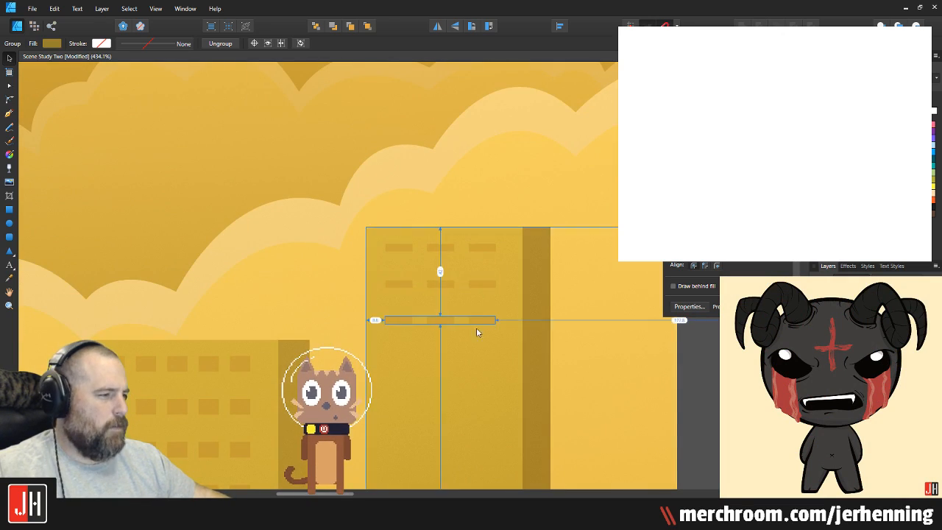
pyautogui.moveTo(479, 338); pyautogui.dragTo(481, 210)
pyautogui.hotkey('ctrl', 'j')
pyautogui.hotkey('ctrl', 'j')
pyautogui.hotkey('ctrl', 'j')
pyautogui.moveTo(507, 309); pyautogui.dragTo(506, 222)
pyautogui.hotkey('ctrl', 'j')
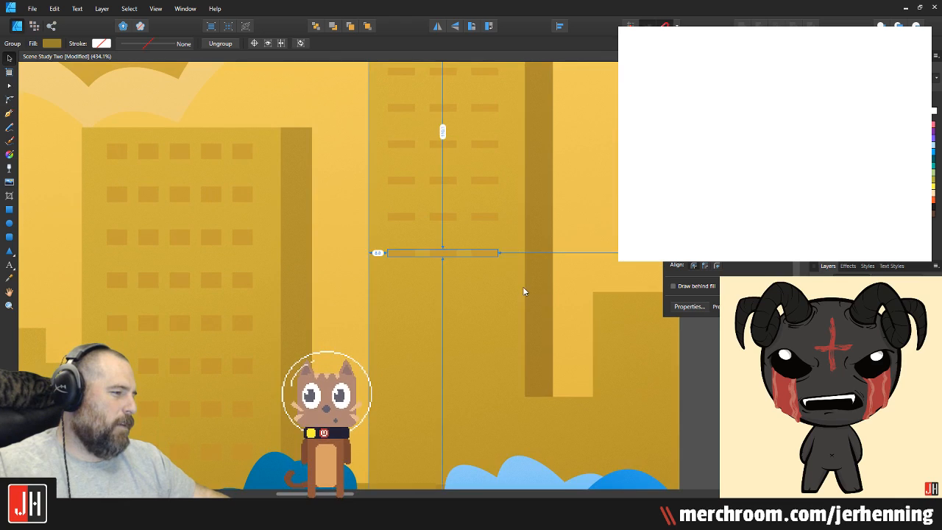
pyautogui.moveTo(523, 285); pyautogui.dragTo(515, 243)
pyautogui.hotkey('ctrl', 'j')
pyautogui.hotkey('ctrl', 'j')
pyautogui.hotkey('ctrl', 'j')
pyautogui.hotkey('ctrl', 'j')
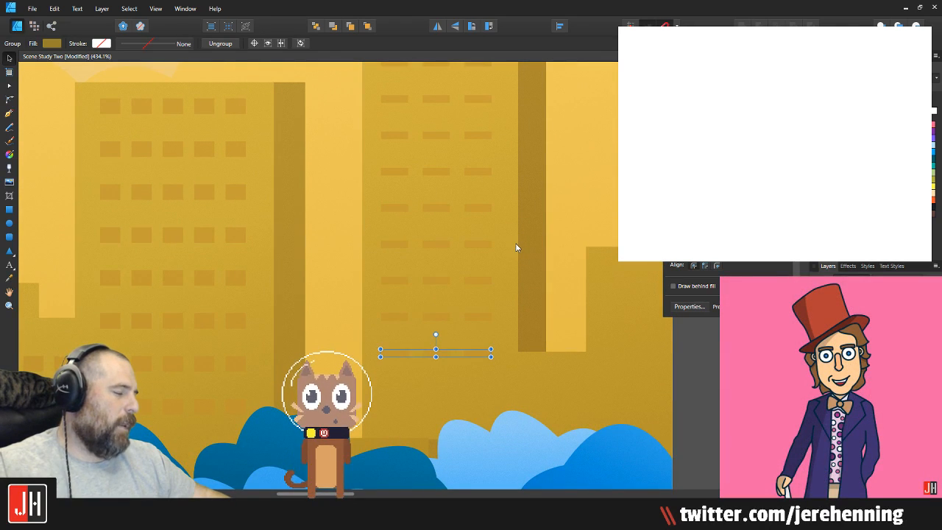
# Step: Copy the window row onto the low building at the artboard's right edge and place a second row beneath it
pyautogui.scroll(-5, 527, 252)
pyautogui.scroll(6, 549, 264)
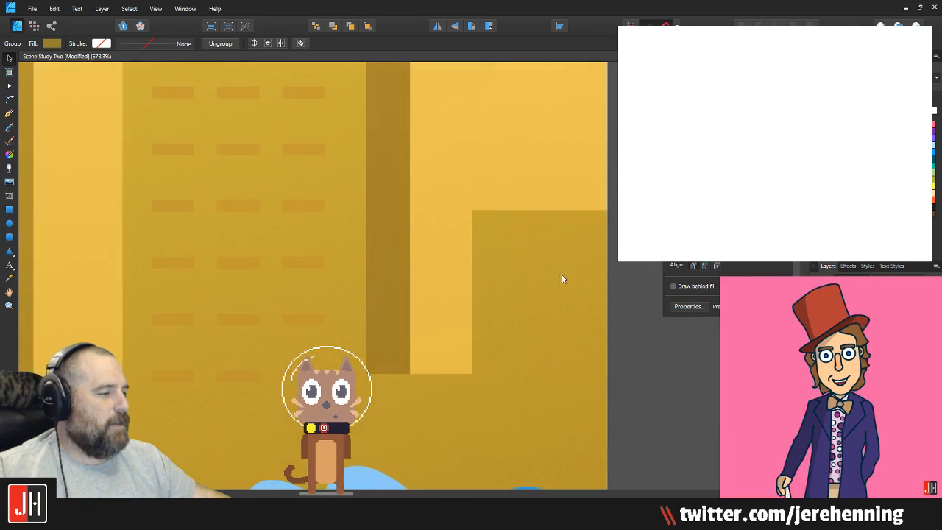
pyautogui.moveTo(298, 381); pyautogui.dragTo(638, 261)
pyautogui.moveTo(529, 257); pyautogui.dragTo(528, 319)
pyautogui.scroll(-6, 528, 319)
pyautogui.click(582, 340)
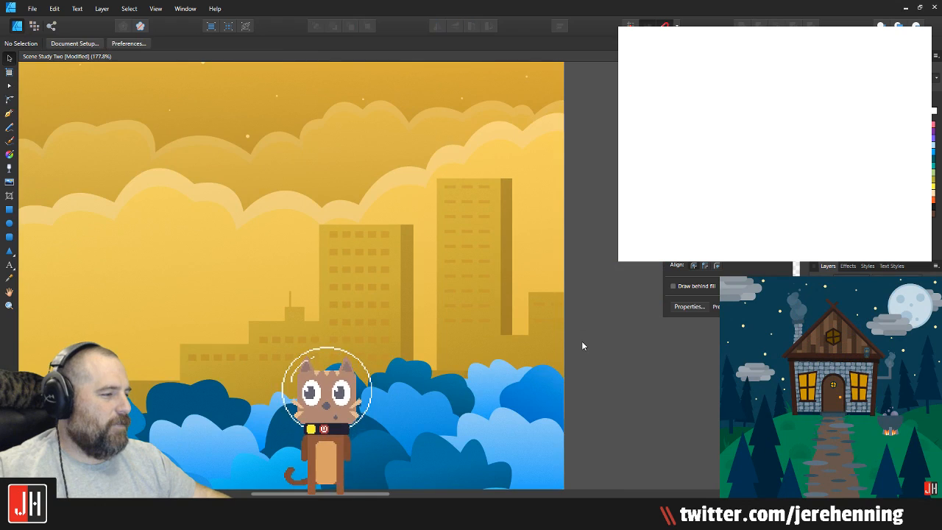
# Step: Save the document and look over the whole Instagram artboard
pyautogui.hotkey('ctrl', 's')
pyautogui.scroll(-4, 582, 341)
pyautogui.moveTo(591, 335); pyautogui.dragTo(523, 301)
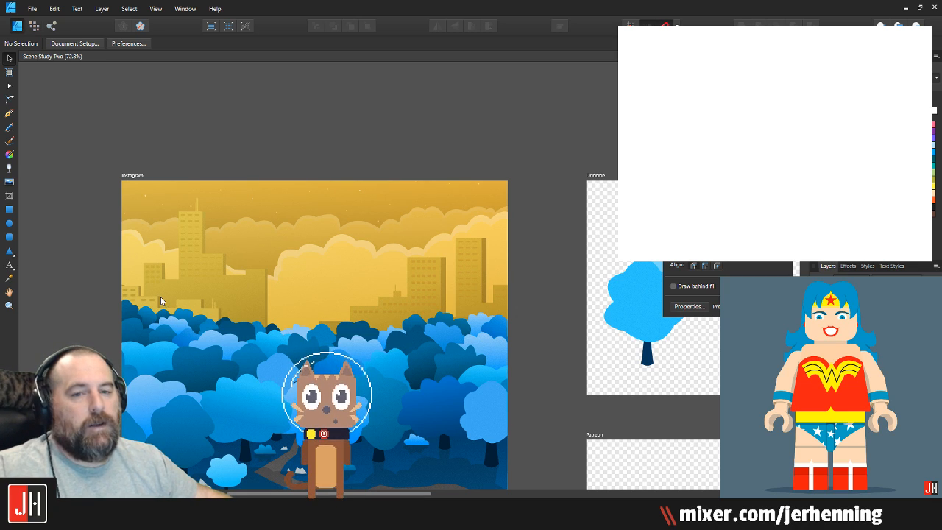
pyautogui.moveTo(293, 330); pyautogui.dragTo(344, 310)
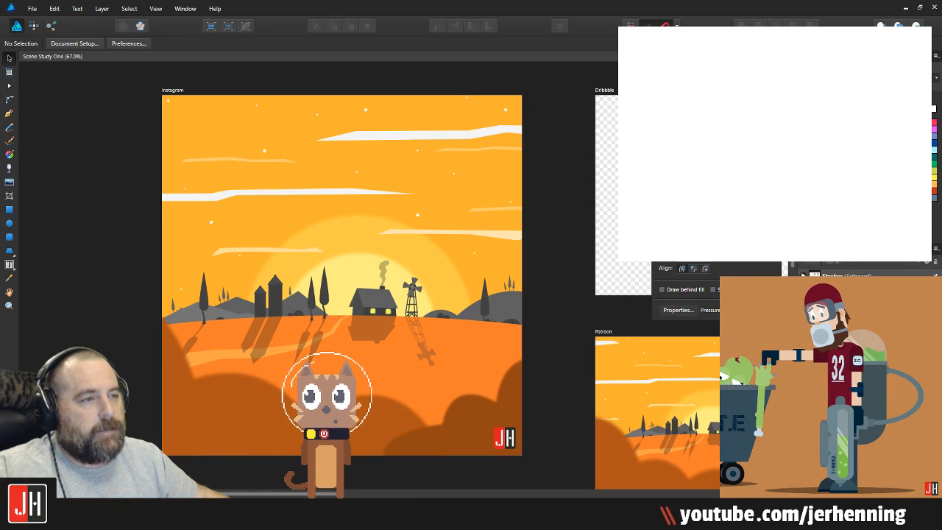
# Step: Open the Crazyman document from the 2019 folder in the Affinity Designer window that holds Scene Study One
pyautogui.click(32, 9)
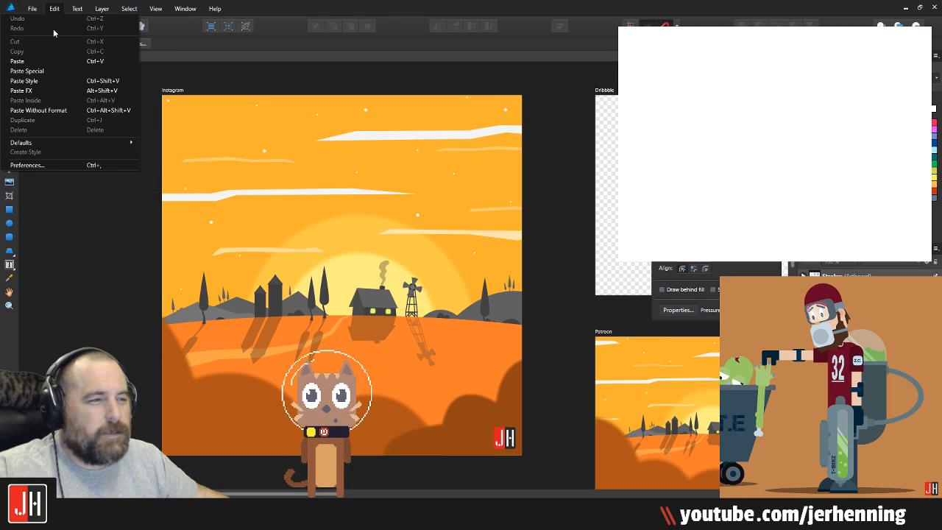
pyautogui.click(39, 54)
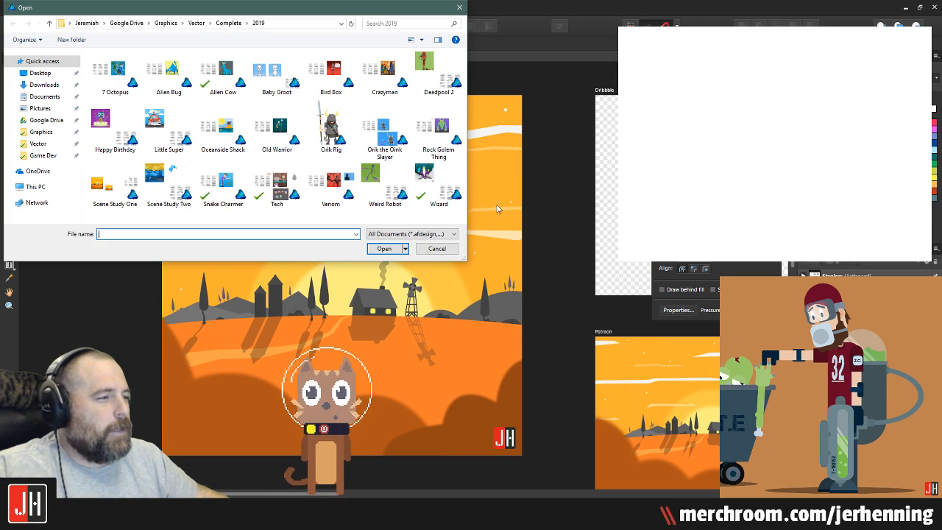
pyautogui.click(377, 84)
pyautogui.doubleClick(377, 82)
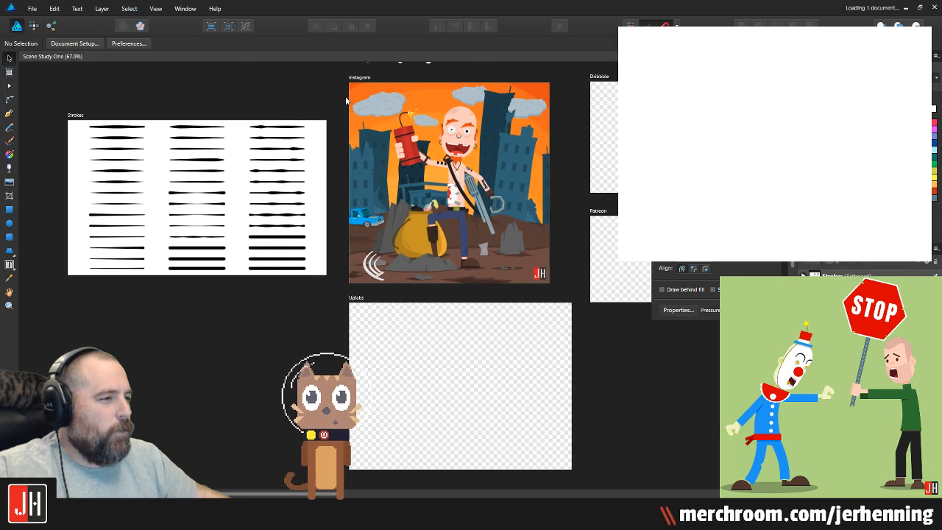
# Step: Examine the ruined buildings, character and foreground details of the Crazyman illustration at several zoom levels
pyautogui.scroll(5, 482, 220)
pyautogui.scroll(-5, 487, 416)
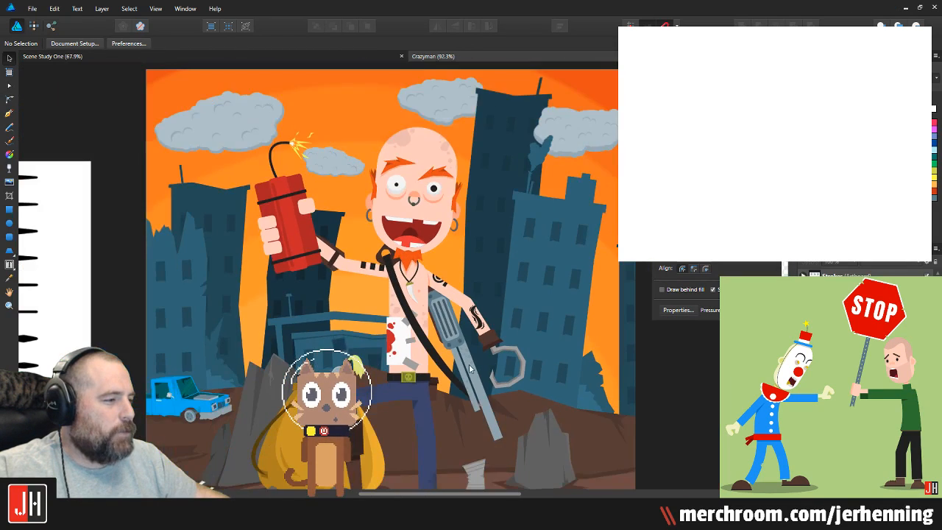
pyautogui.scroll(-2, 408, 292)
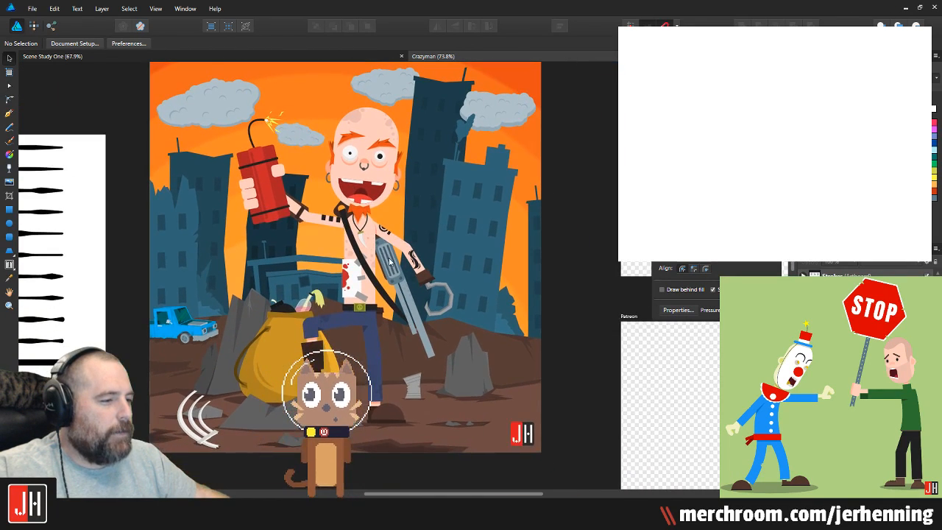
pyautogui.scroll(-2, 427, 235)
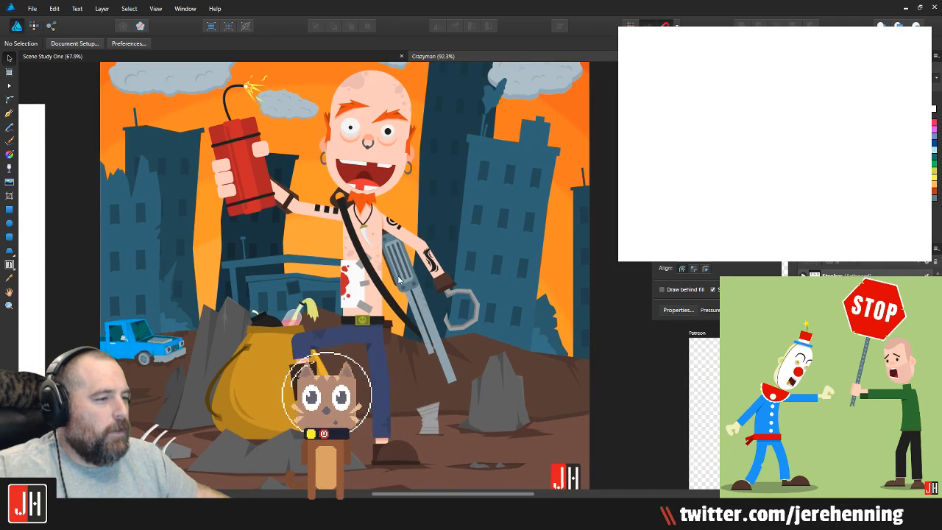
pyautogui.moveTo(427, 233); pyautogui.dragTo(420, 279)
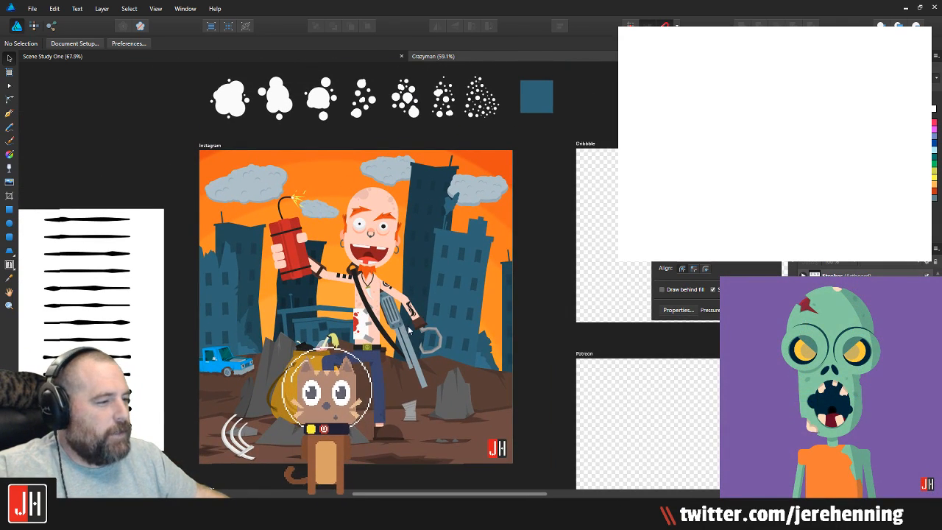
pyautogui.moveTo(350, 257); pyautogui.dragTo(350, 230)
pyautogui.scroll(2, 328, 318)
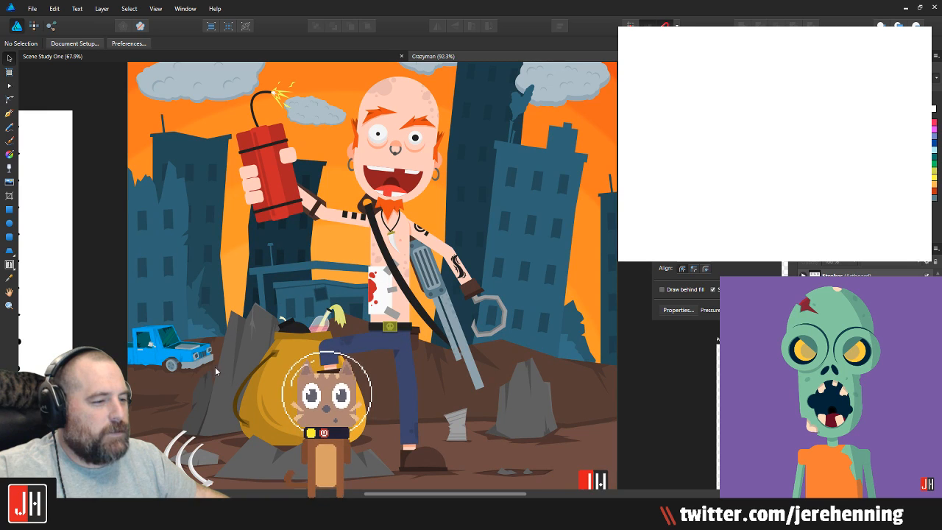
pyautogui.scroll(-2, 417, 322)
pyautogui.moveTo(448, 285); pyautogui.dragTo(438, 318)
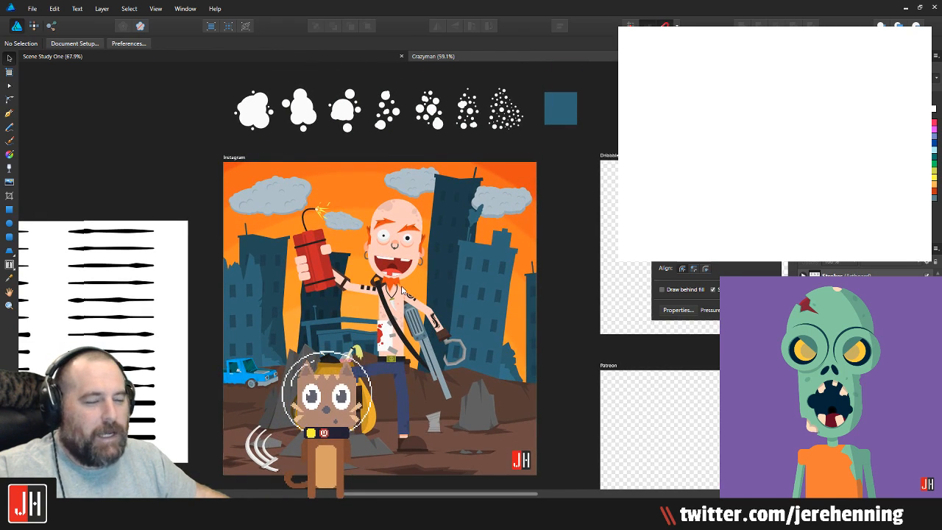
pyautogui.scroll(4, 416, 332)
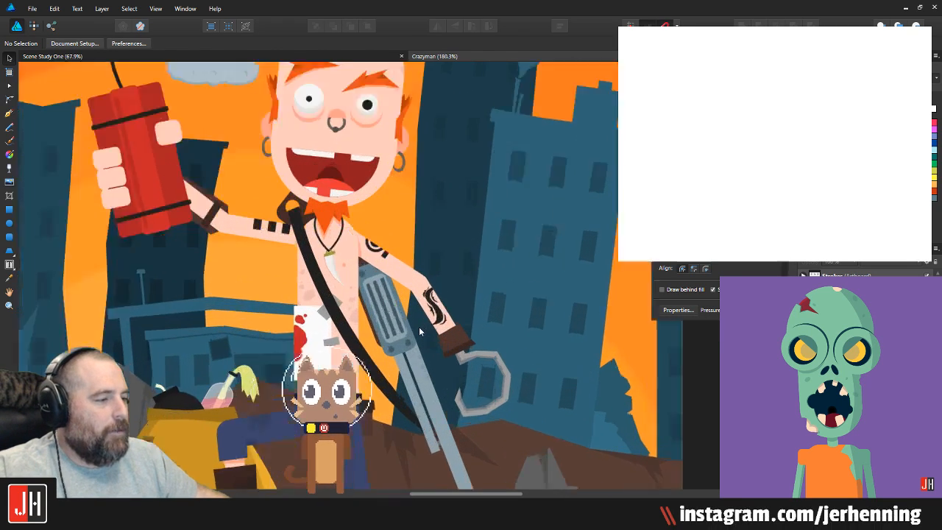
pyautogui.scroll(-4, 415, 331)
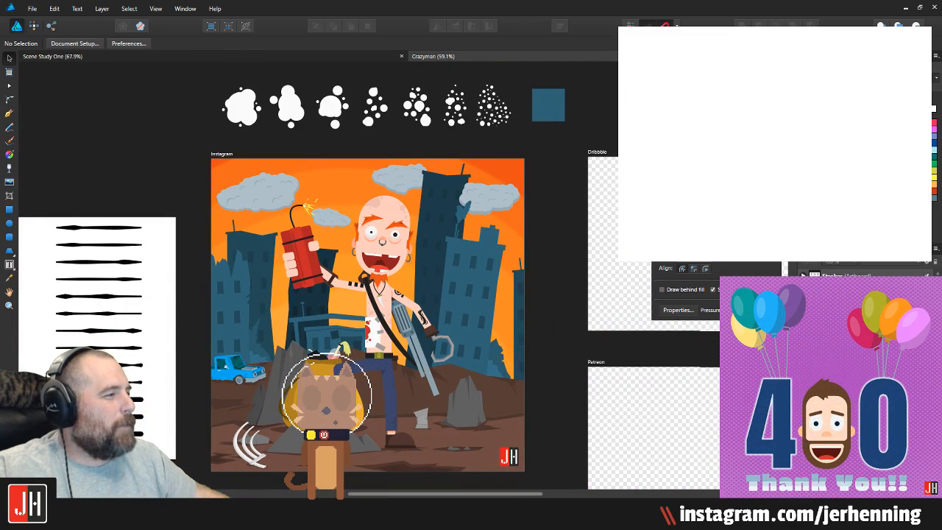
# Step: Close the Crazyman document and switch back to Scene Study Two in the Affinity Designer beta
pyautogui.hotkey('ctrl', 'w')
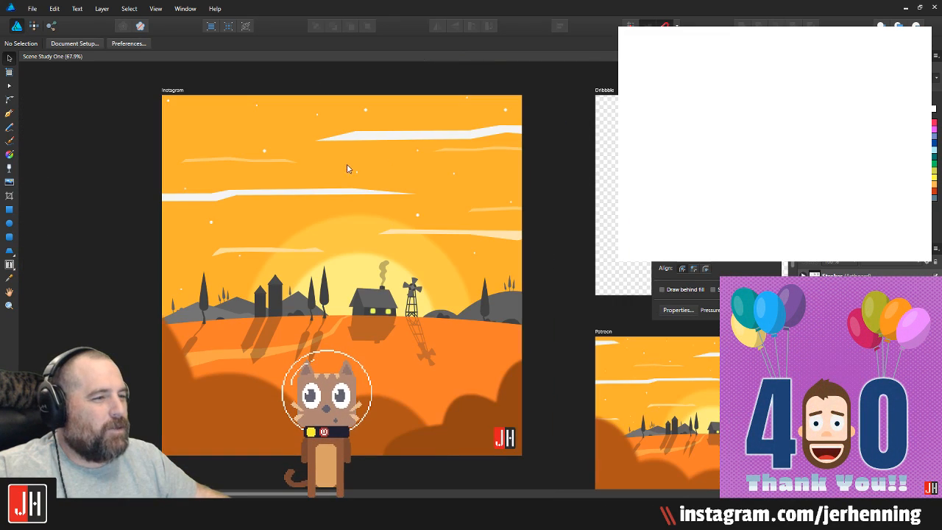
pyautogui.hotkey('alt', 'Tab')
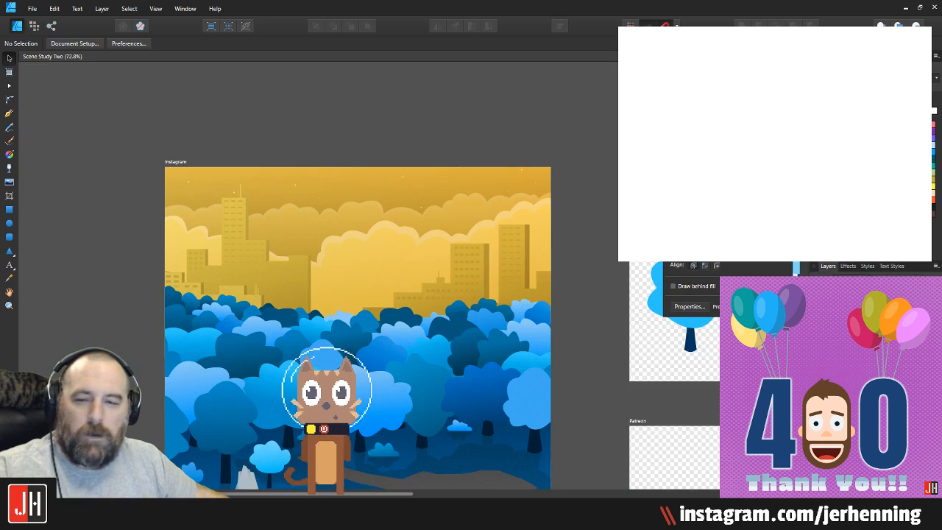
pyautogui.scroll(4, 372, 335)
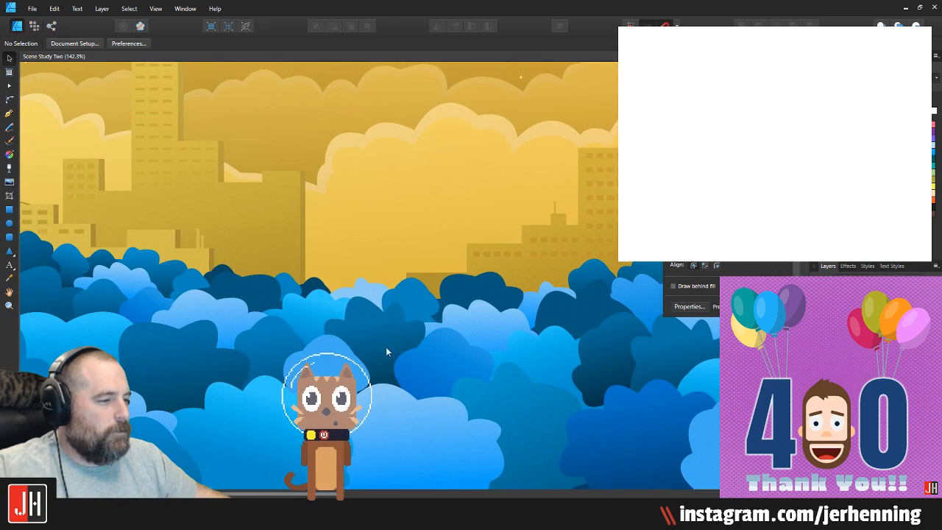
pyautogui.scroll(-4, 375, 351)
pyautogui.scroll(7, 322, 364)
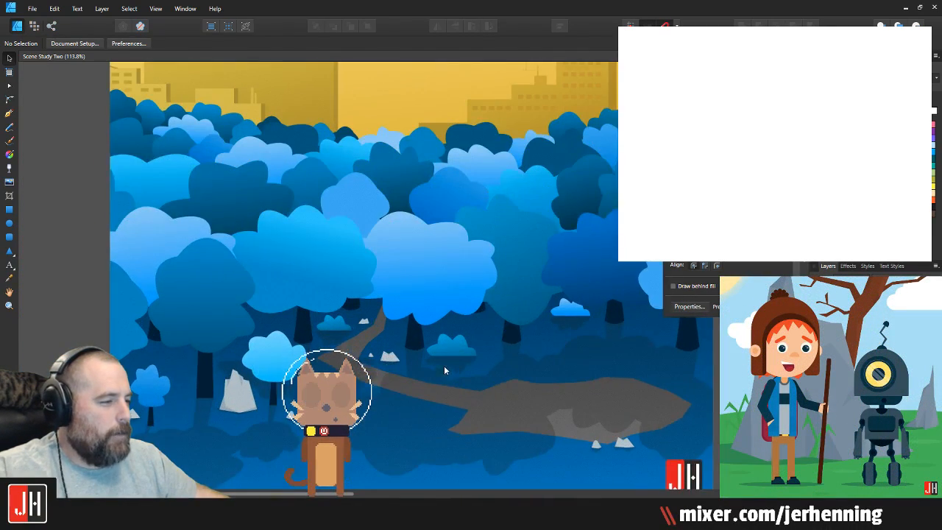
# Step: Draw a closed two-peaked shape with the Pen tool on the wide grey end of the path and fill it pale yellow
pyautogui.press('p')
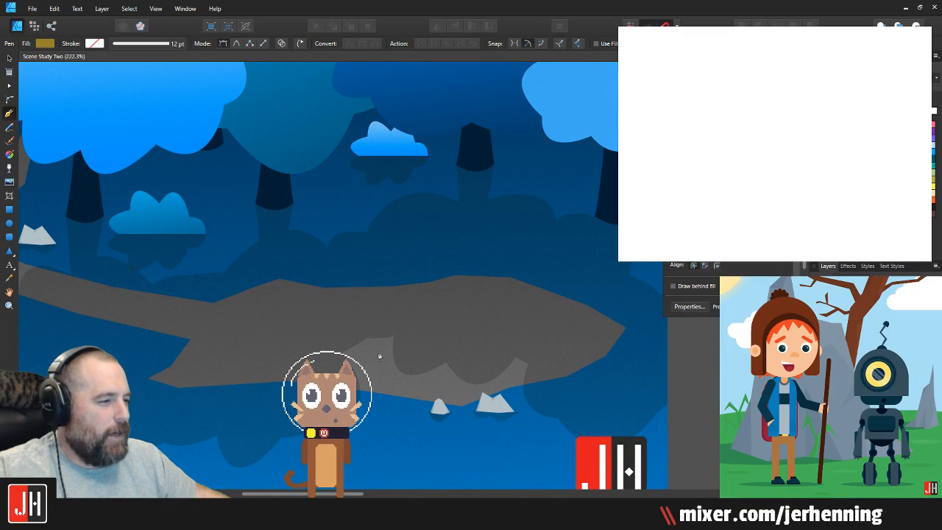
pyautogui.click(458, 339)
pyautogui.click(441, 290)
pyautogui.moveTo(418, 309); pyautogui.dragTo(415, 300)
pyautogui.click(395, 251)
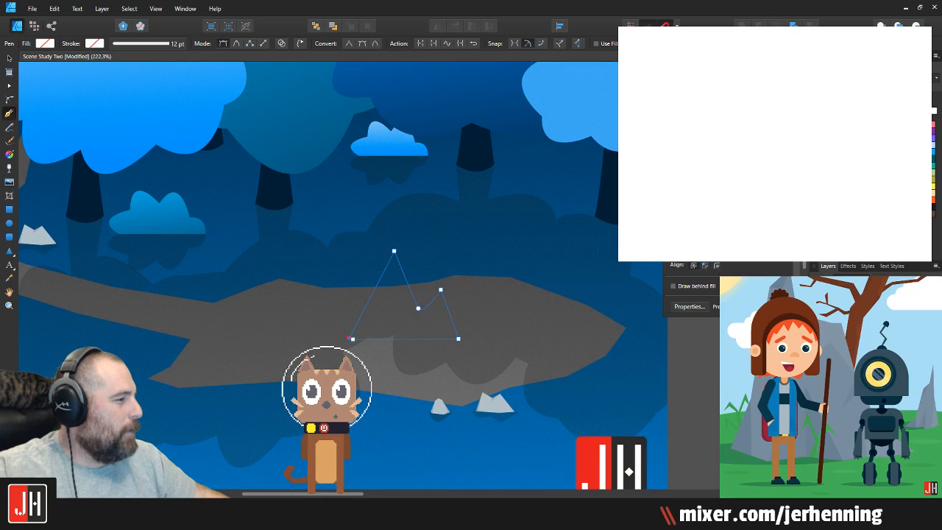
pyautogui.click(353, 340)
pyautogui.press('v')
pyautogui.click(637, 341)
pyautogui.scroll(-2, 504, 353)
pyautogui.click(625, 400)
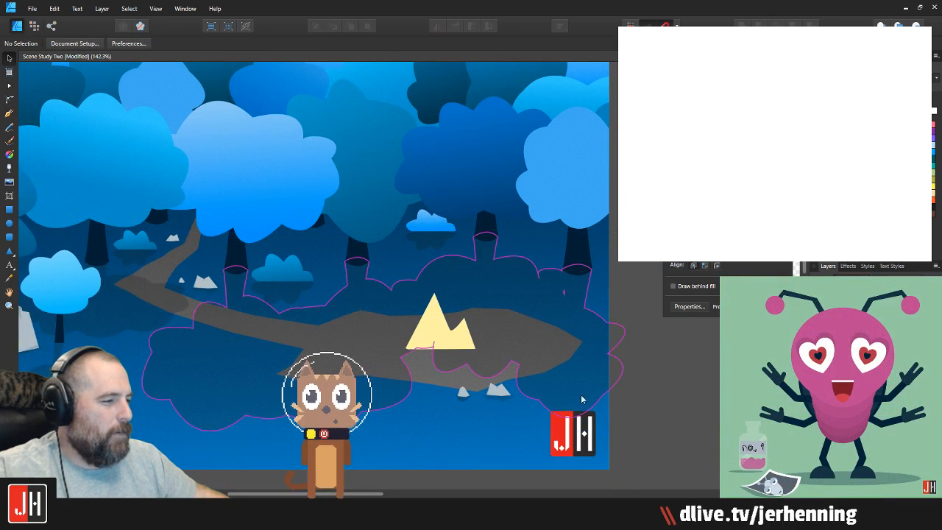
# Step: Lower the taller peak of the pale yellow shape by moving its top node straight down
pyautogui.scroll(3, 488, 331)
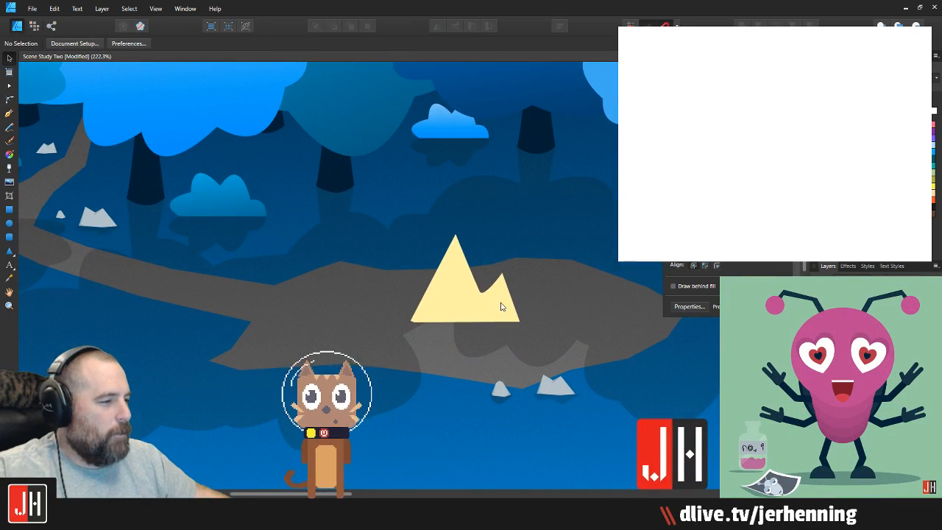
pyautogui.scroll(3, 493, 310)
pyautogui.click(474, 312)
pyautogui.moveTo(474, 312)
pyautogui.mouseDown()
pyautogui.moveTo(499, 315)
pyautogui.moveTo(469, 297)
pyautogui.mouseUp()
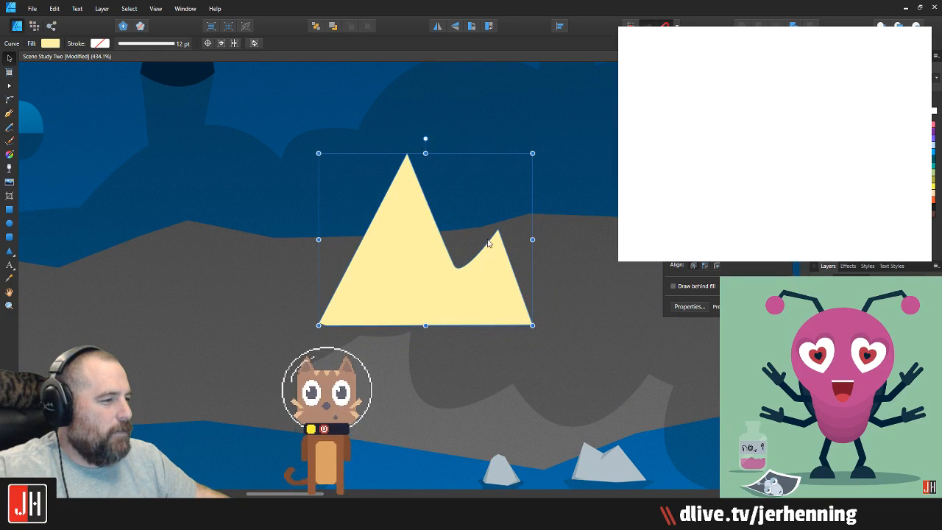
pyautogui.press('a')
pyautogui.click(407, 182)
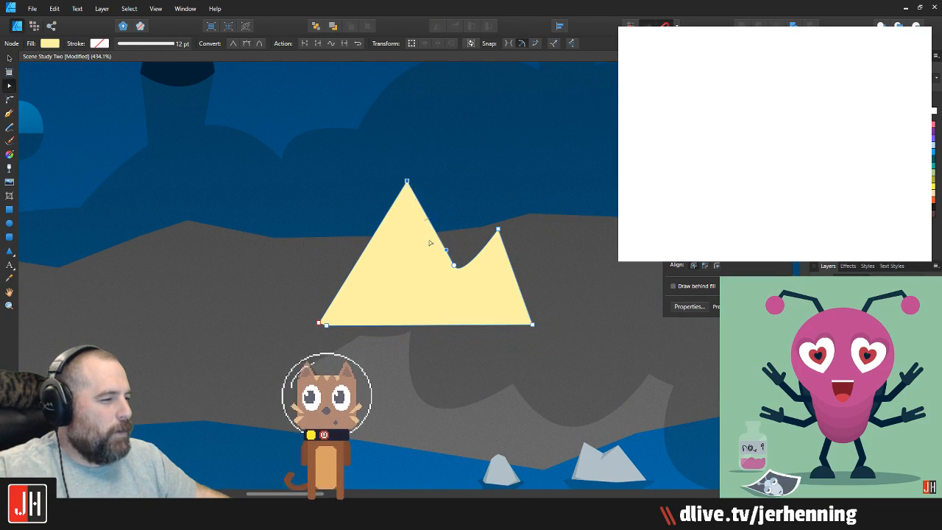
pyautogui.scroll(-6, 431, 255)
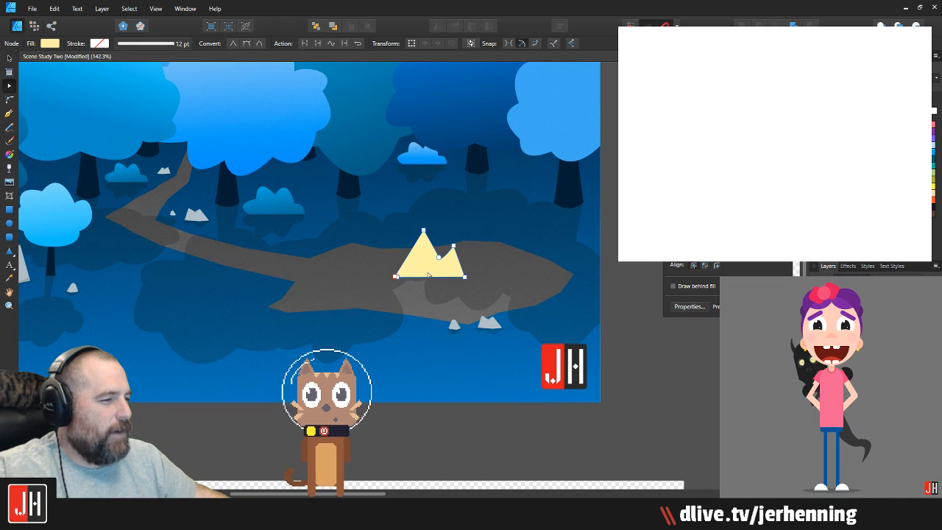
pyautogui.press('v')
pyautogui.scroll(-2, 441, 274)
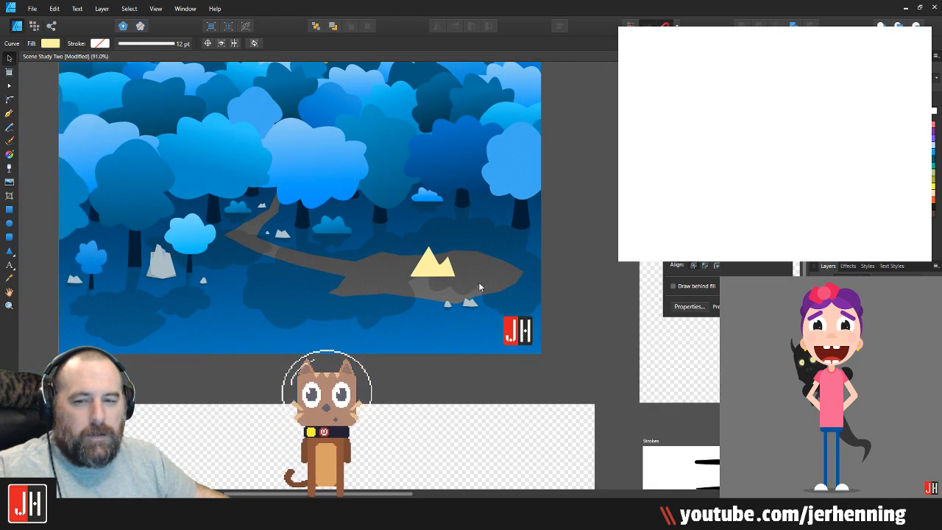
# Step: Try the pale yellow two-peaked shape at different spots along the lower path, ending back on its wide grey end
pyautogui.click(607, 339)
pyautogui.scroll(2, 385, 278)
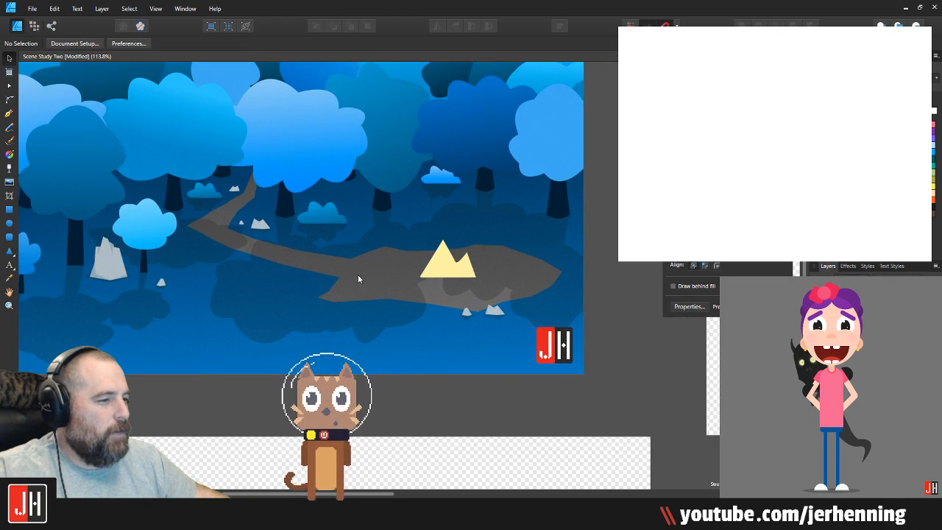
pyautogui.click(511, 296)
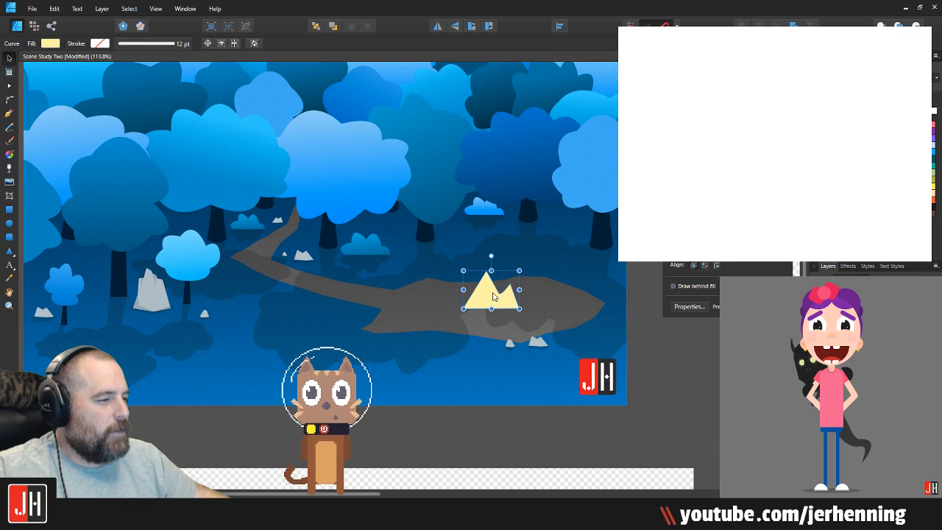
pyautogui.scroll(-4, 427, 289)
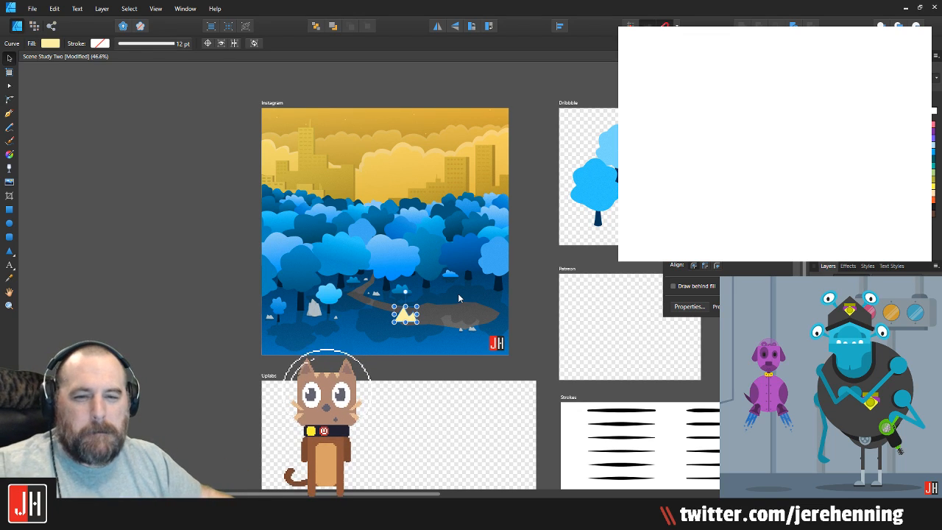
pyautogui.scroll(6, 424, 319)
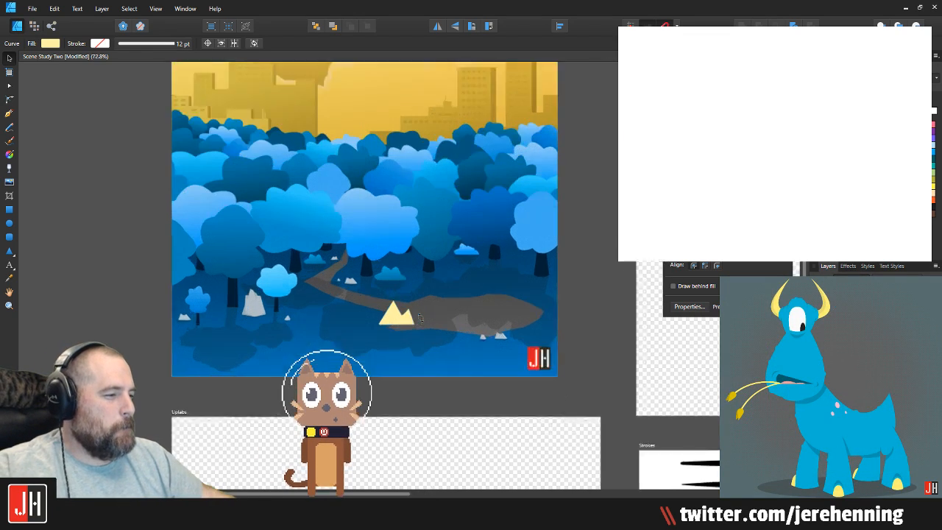
pyautogui.moveTo(333, 330); pyautogui.dragTo(472, 302)
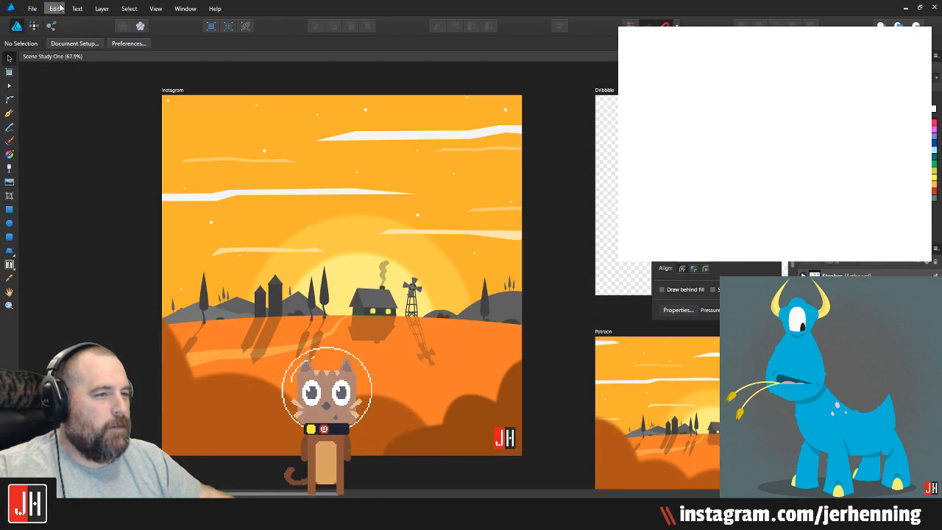
# Step: Switch to the Affinity Designer window holding Scene Study One and open the Wizard document there
pyautogui.click(33, 8)
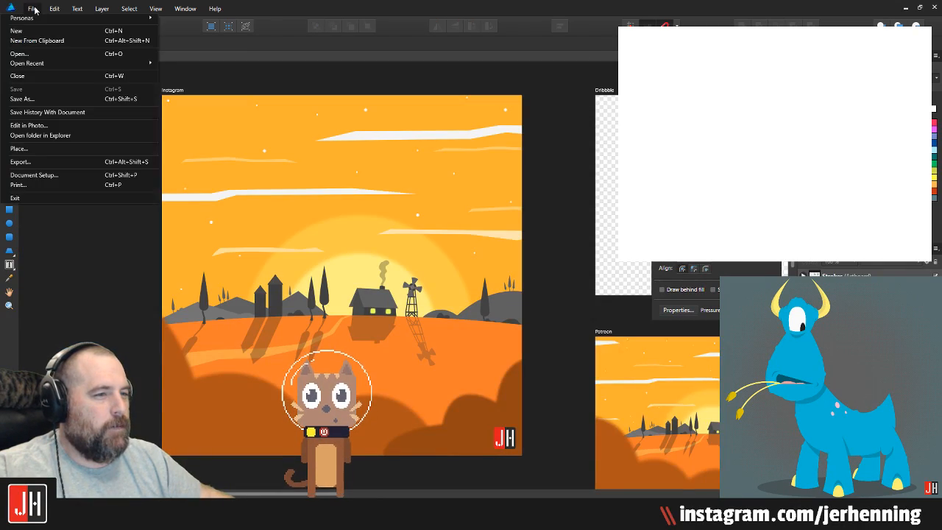
pyautogui.click(45, 53)
pyautogui.doubleClick(431, 172)
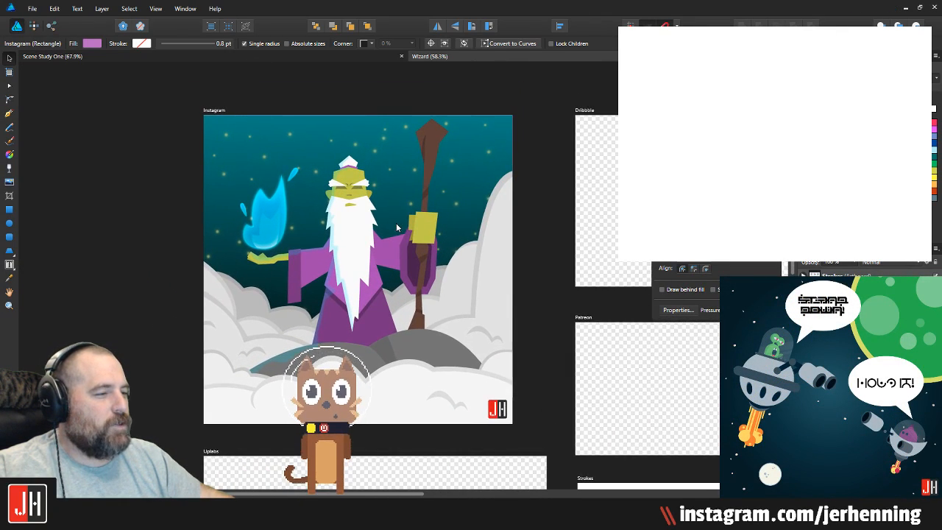
# Step: Examine the Wizard illustration at several zoom levels, then return to Scene Study Two in the Affinity Designer beta
pyautogui.click(597, 211)
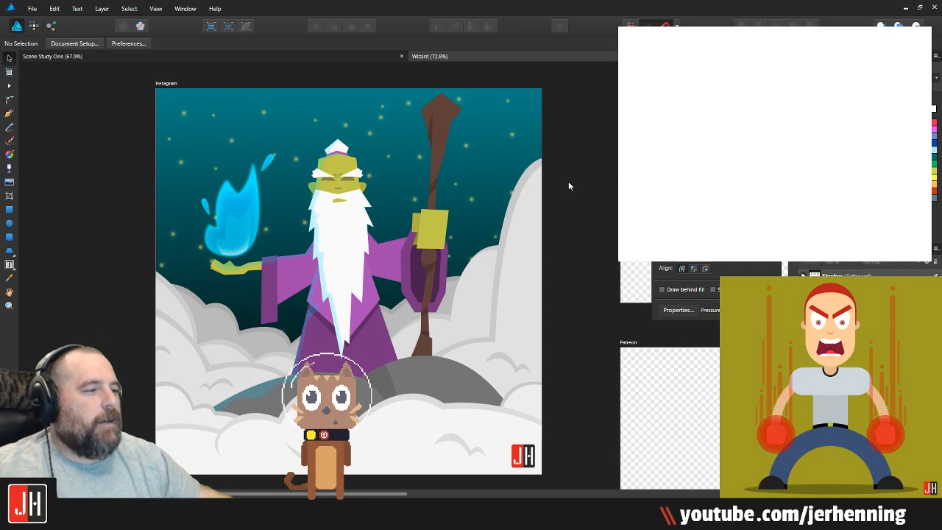
pyautogui.scroll(2, 349, 202)
pyautogui.scroll(1, 350, 203)
pyautogui.scroll(-4, 354, 199)
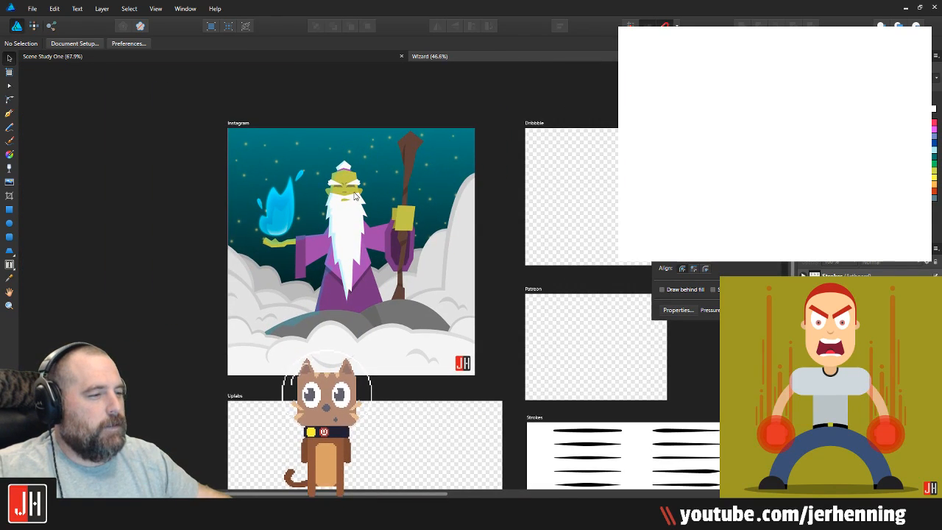
pyautogui.scroll(3, 355, 196)
pyautogui.scroll(-5, 398, 234)
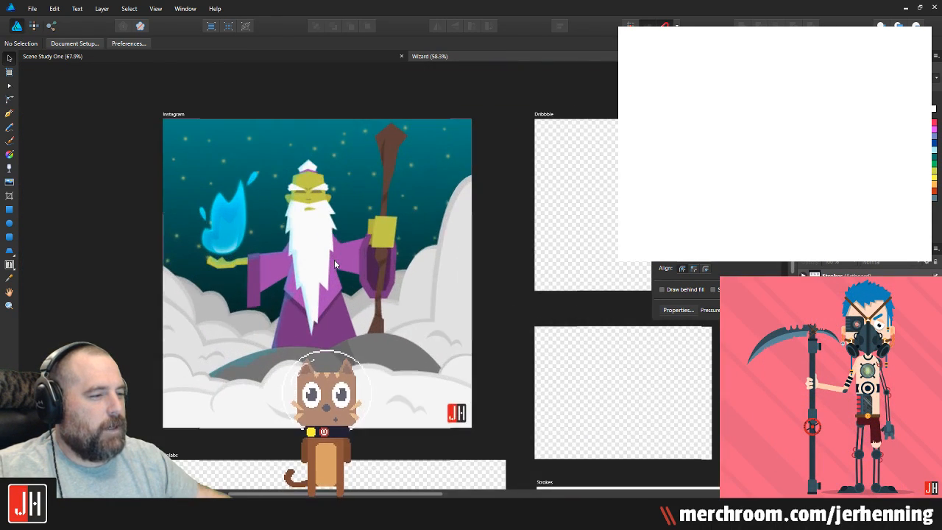
pyautogui.scroll(3, 333, 259)
pyautogui.click(341, 57)
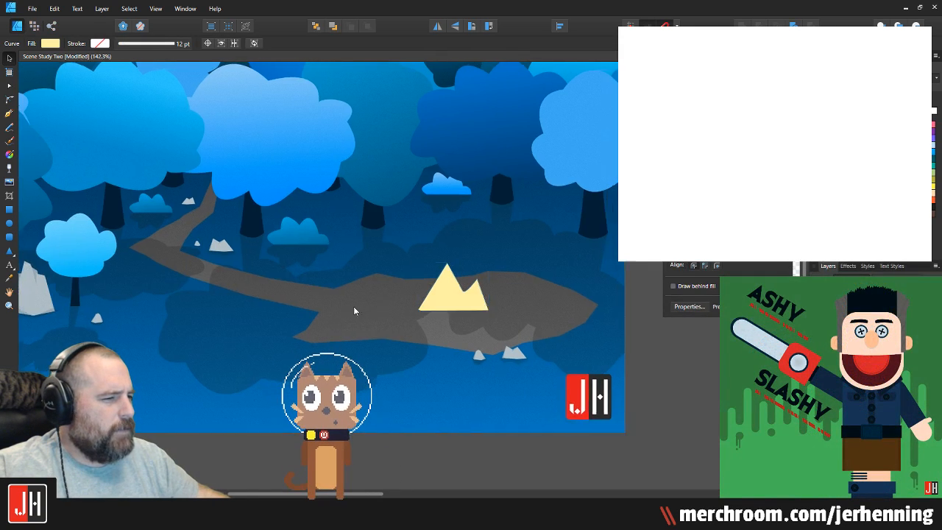
# Step: Delete the pale yellow two-peaked shape from the grey path
pyautogui.scroll(5, 471, 309)
pyautogui.click(432, 297)
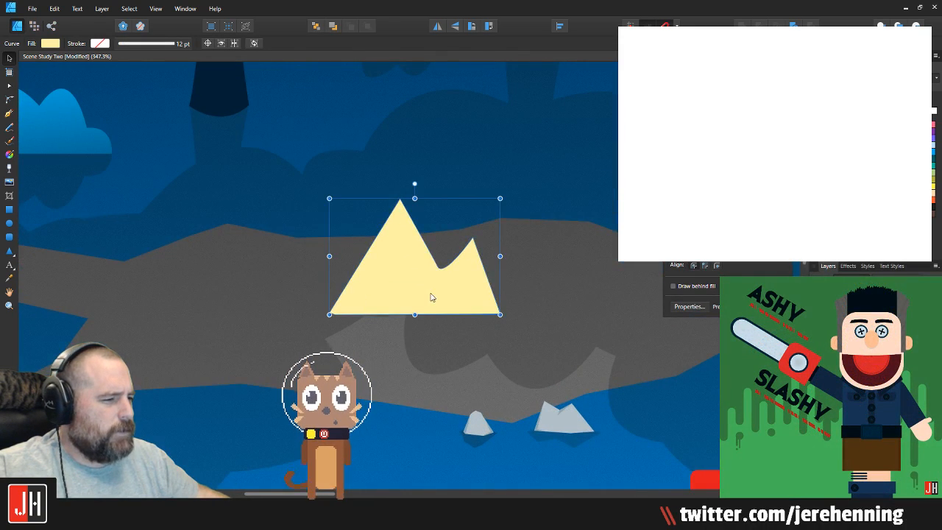
pyautogui.click(471, 193)
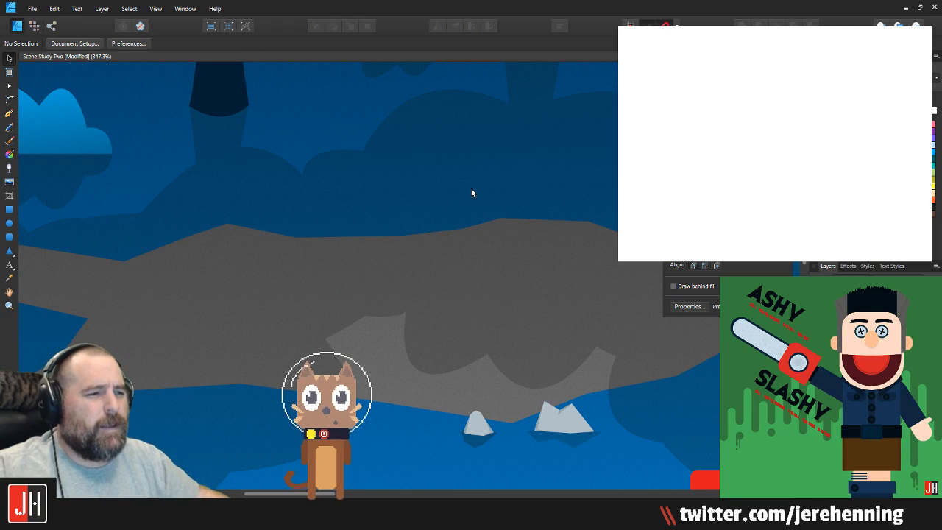
# Step: Move the small rock below the path up onto the lighter grey patch and delete its dark reflection
pyautogui.click(477, 423)
pyautogui.moveTo(477, 423); pyautogui.dragTo(398, 331)
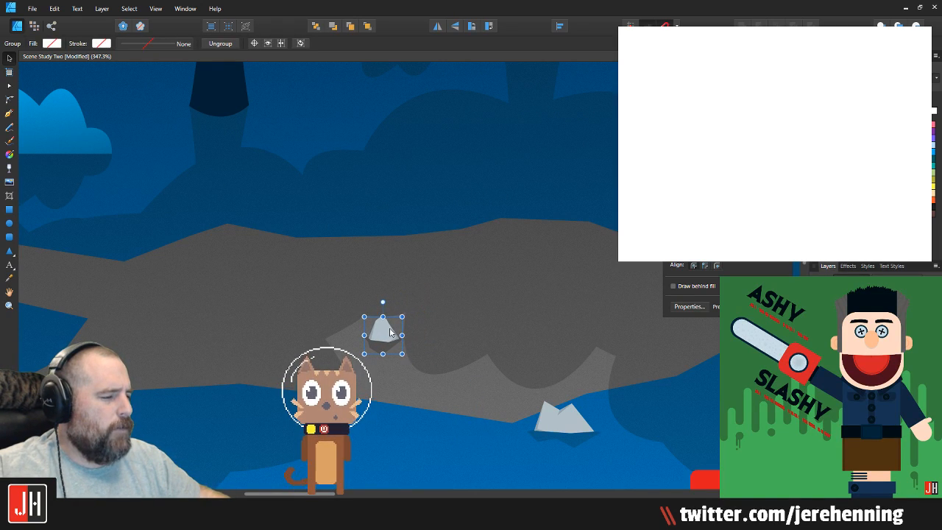
pyautogui.scroll(5, 401, 335)
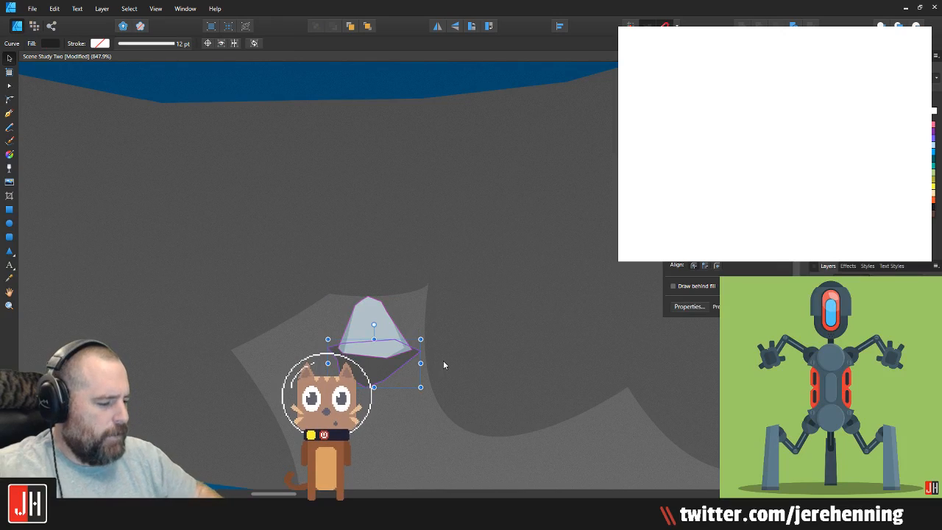
pyautogui.press('Delete')
# Step: Duplicate the rock beside itself, scale the copy down proportionally and set it close against the original
pyautogui.click(373, 334)
pyautogui.moveTo(373, 334); pyautogui.dragTo(428, 360)
pyautogui.scroll(3, 438, 350)
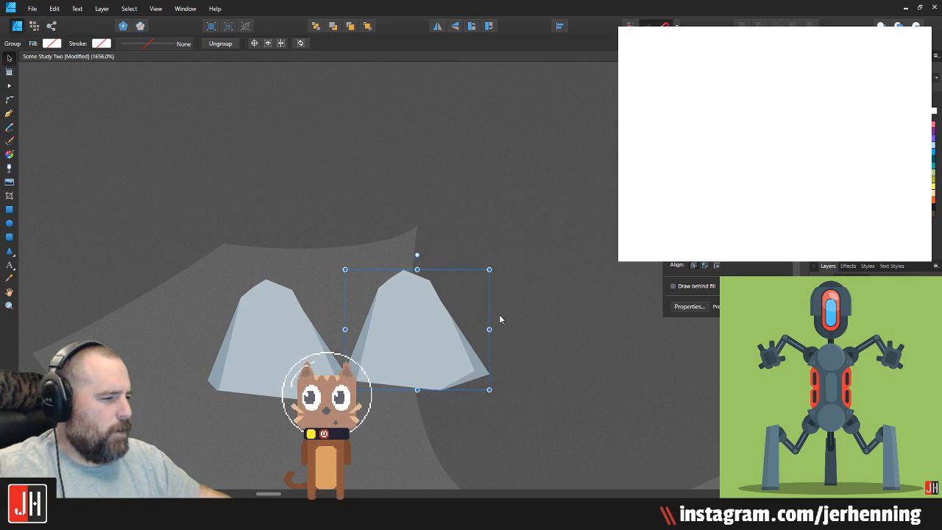
pyautogui.moveTo(490, 269); pyautogui.dragTo(457, 294)
pyautogui.scroll(3, 420, 343)
pyautogui.moveTo(402, 347)
pyautogui.mouseDown()
pyautogui.moveTo(415, 347)
pyautogui.moveTo(398, 349)
pyautogui.moveTo(414, 349)
pyautogui.moveTo(412, 357)
pyautogui.mouseUp()
# Step: Scale the original rock down slightly and move it toward the smaller copy
pyautogui.click(189, 338)
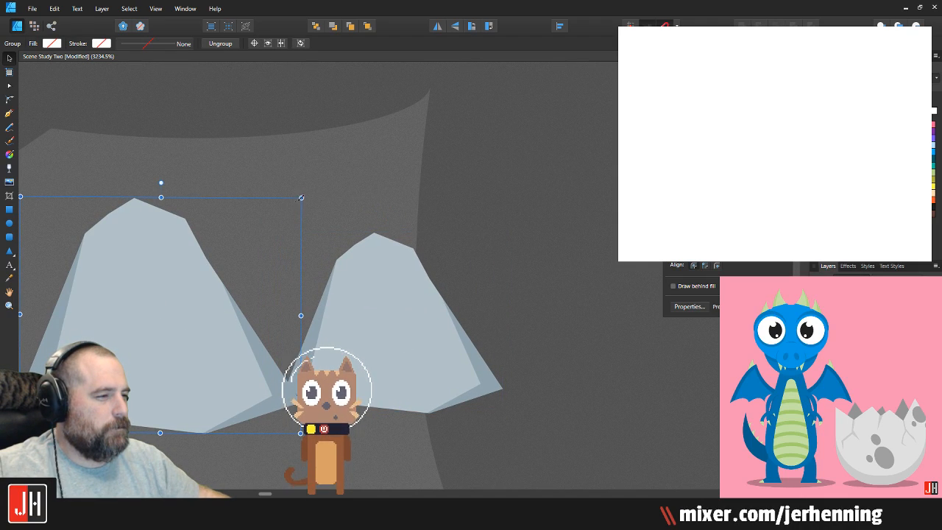
pyautogui.moveTo(301, 197); pyautogui.dragTo(274, 226)
pyautogui.moveTo(181, 300); pyautogui.dragTo(238, 313)
# Step: Try deleting the smaller rock, undo that, and shift it slightly left so it tucks against the larger one
pyautogui.click(374, 327)
pyautogui.press('Delete')
pyautogui.click(252, 344)
pyautogui.hotkey('ctrl', 'z')
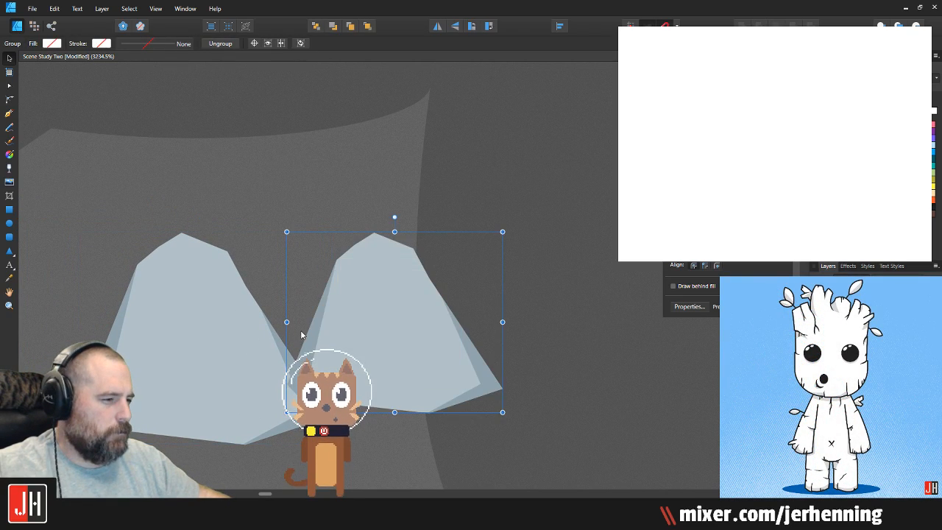
pyautogui.moveTo(374, 331); pyautogui.dragTo(345, 333)
pyautogui.scroll(-11, 359, 332)
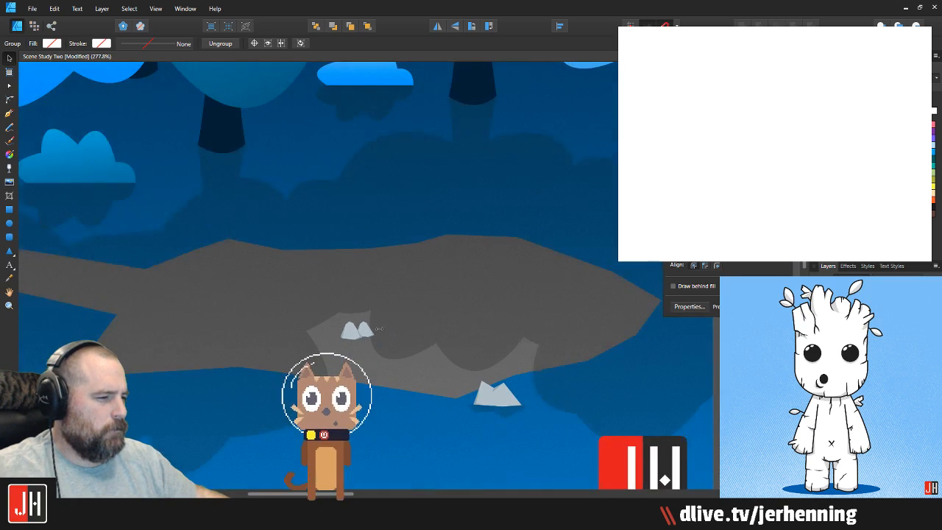
# Step: Select both rocks together and move them off the lighter patch onto the darker grey area of the path
pyautogui.scroll(5, 373, 331)
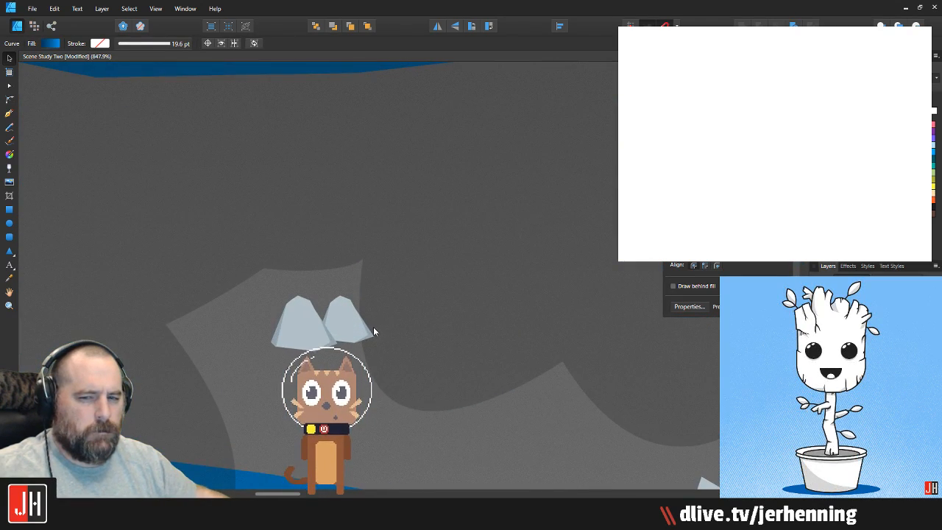
pyautogui.scroll(6, 373, 331)
pyautogui.keyDown('shift'); pyautogui.click(203, 342); pyautogui.keyUp('shift')
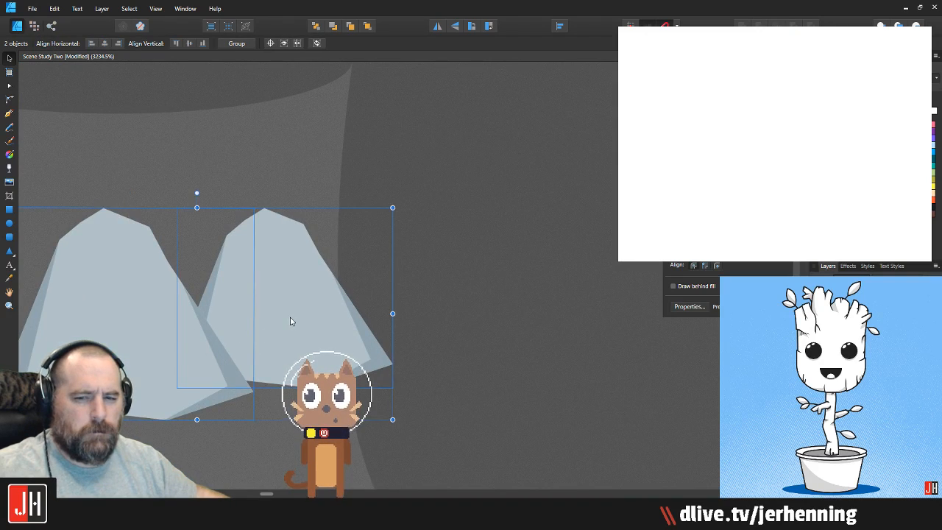
pyautogui.scroll(-3, 291, 321)
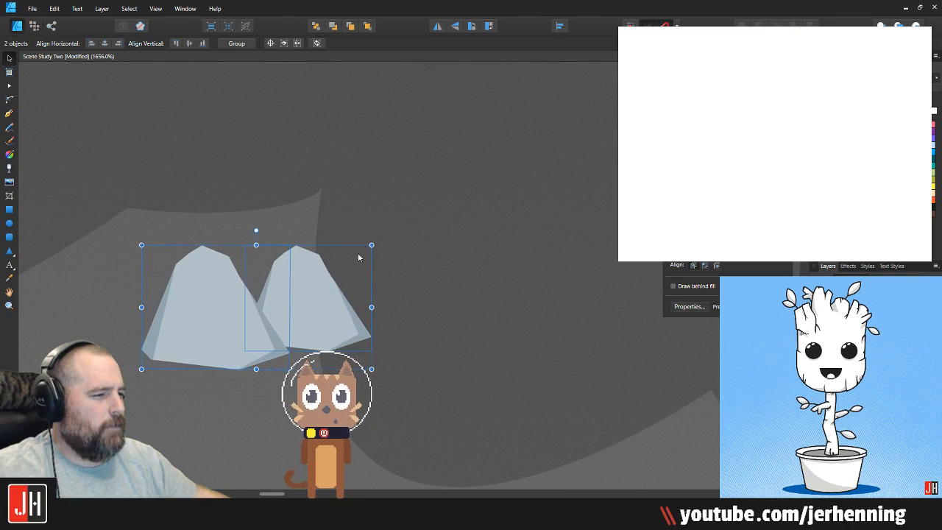
pyautogui.scroll(-3, 367, 251)
pyautogui.moveTo(318, 307); pyautogui.dragTo(410, 289)
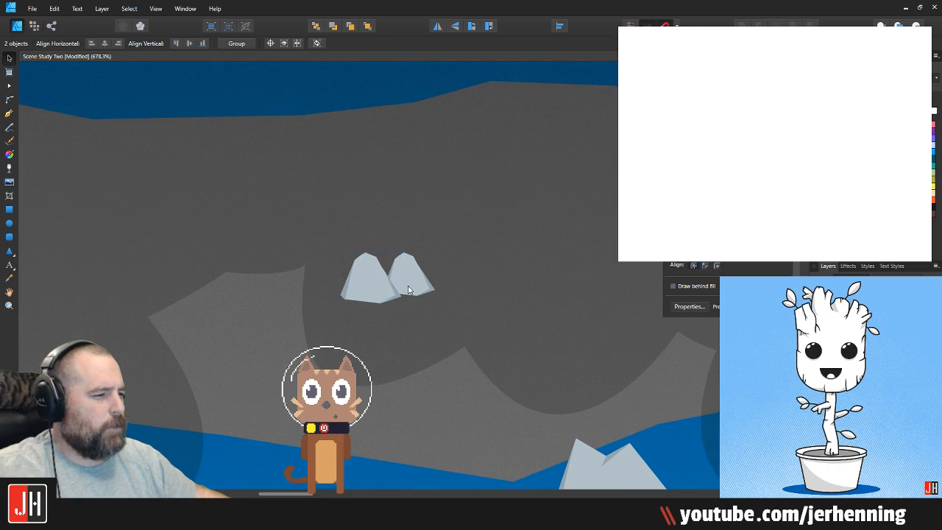
# Step: Try deleting both rocks from the path and undo the deletion
pyautogui.press('Delete')
pyautogui.click(263, 312)
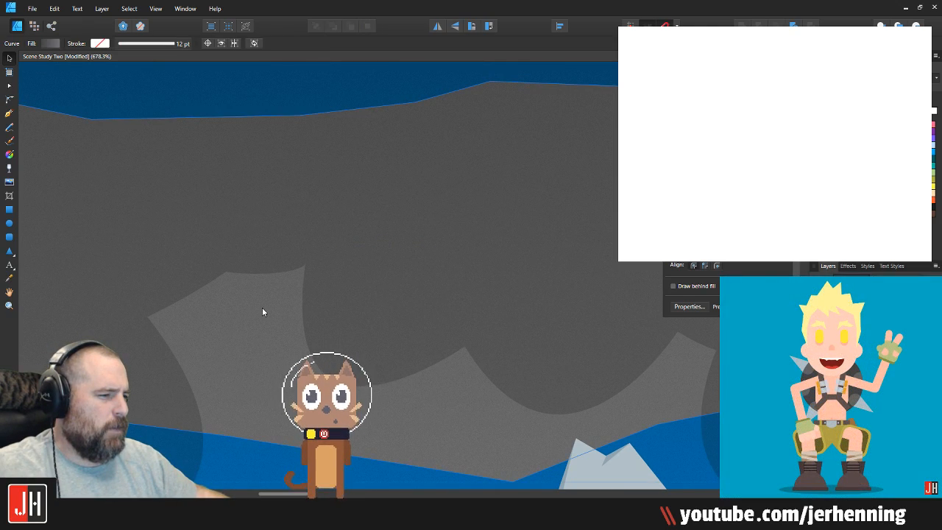
pyautogui.hotkey('ctrl', 'z')
pyautogui.hotkey('ctrl', 'z')
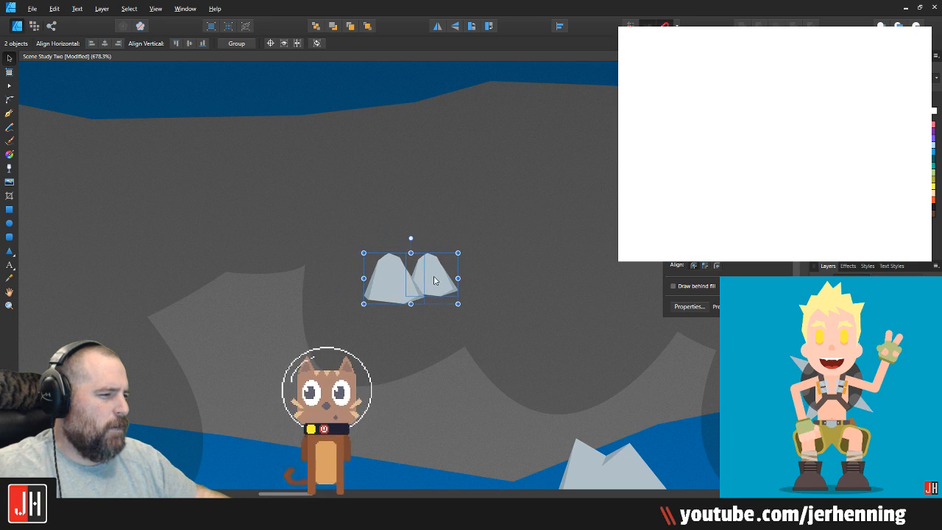
# Step: Undo all the rock edits until the single small rock with its reflection is back in its original place below the path
pyautogui.scroll(-8, 434, 281)
pyautogui.click(592, 325)
pyautogui.scroll(7, 431, 280)
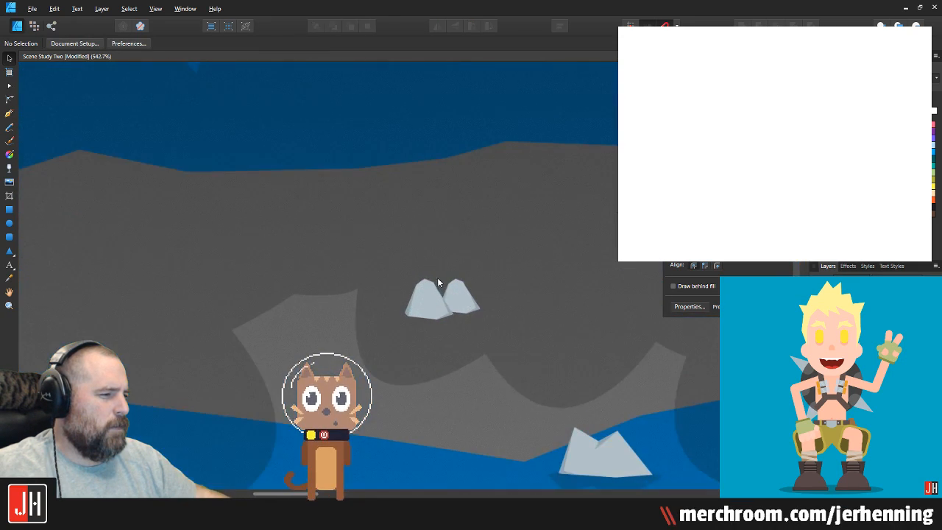
pyautogui.scroll(-5, 434, 280)
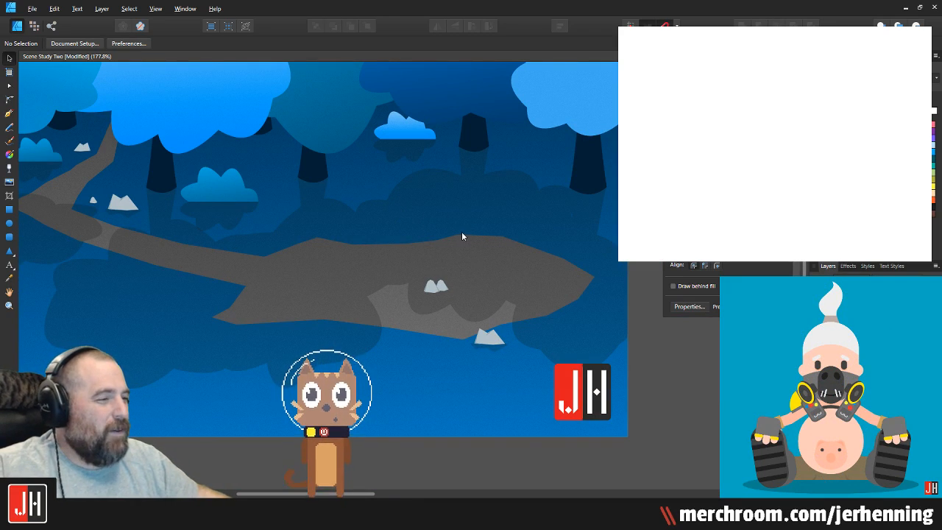
pyautogui.scroll(2, 459, 218)
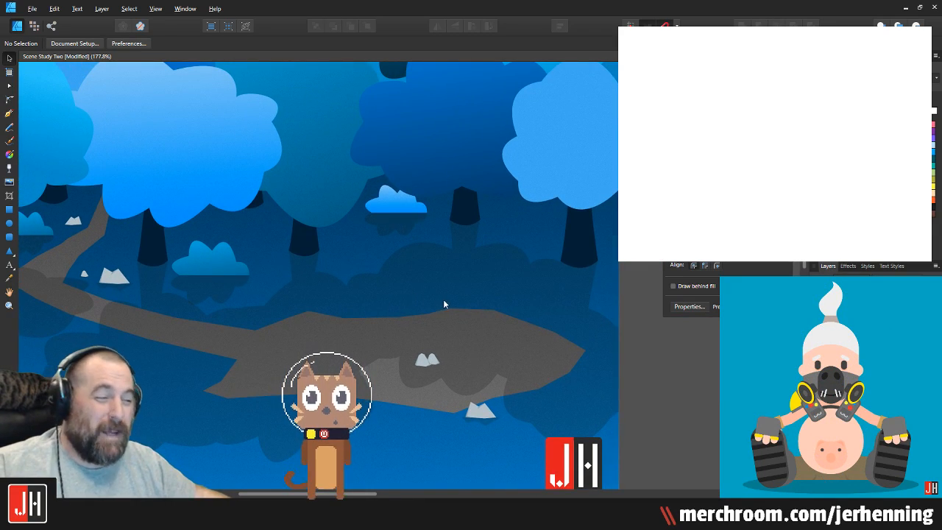
pyautogui.click(427, 363)
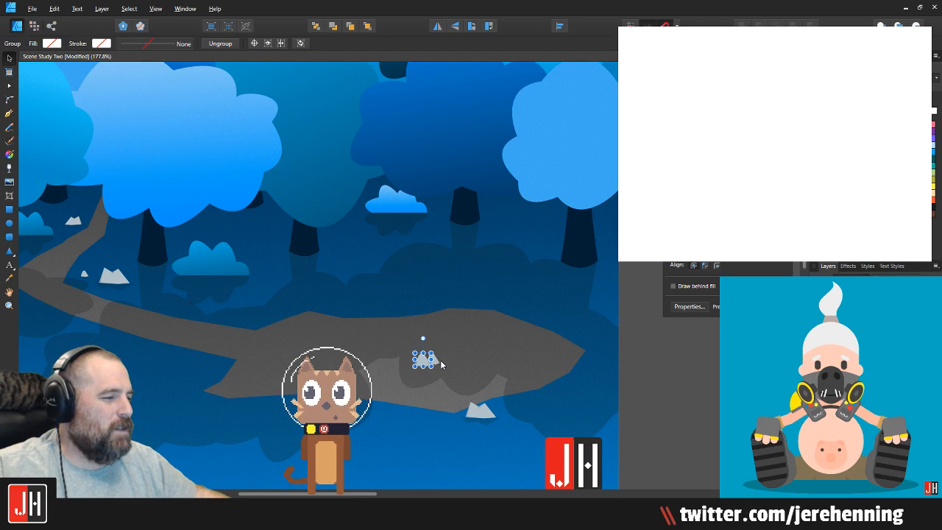
pyautogui.hotkey('ctrl', 'z')
pyautogui.hotkey('ctrl', 'z')
pyautogui.hotkey('ctrl', 'z')
pyautogui.hotkey('ctrl', 'z')
pyautogui.hotkey('ctrl', 'z')
pyautogui.hotkey('ctrl', 'z')
pyautogui.hotkey('ctrl', 'z')
pyautogui.hotkey('ctrl', 'z')
pyautogui.hotkey('ctrl', 'z')
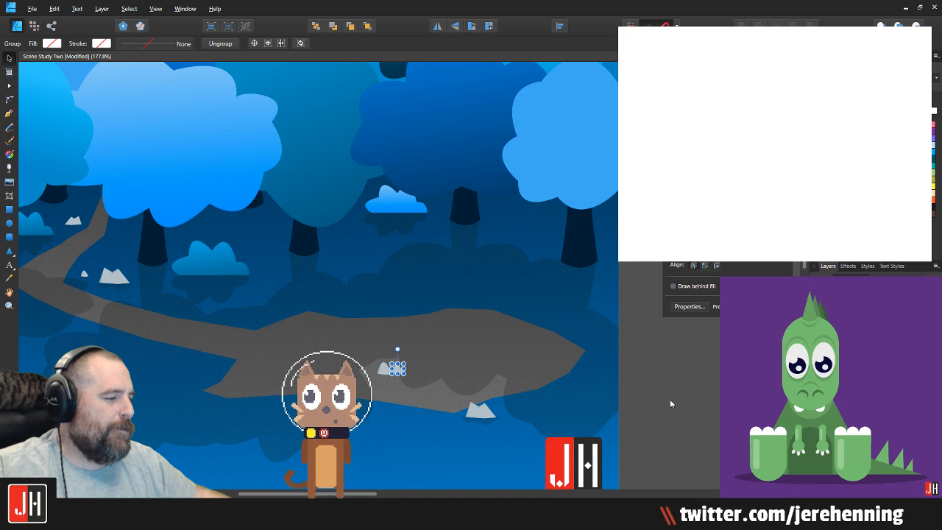
pyautogui.hotkey('ctrl', 'z')
pyautogui.hotkey('ctrl', 'z')
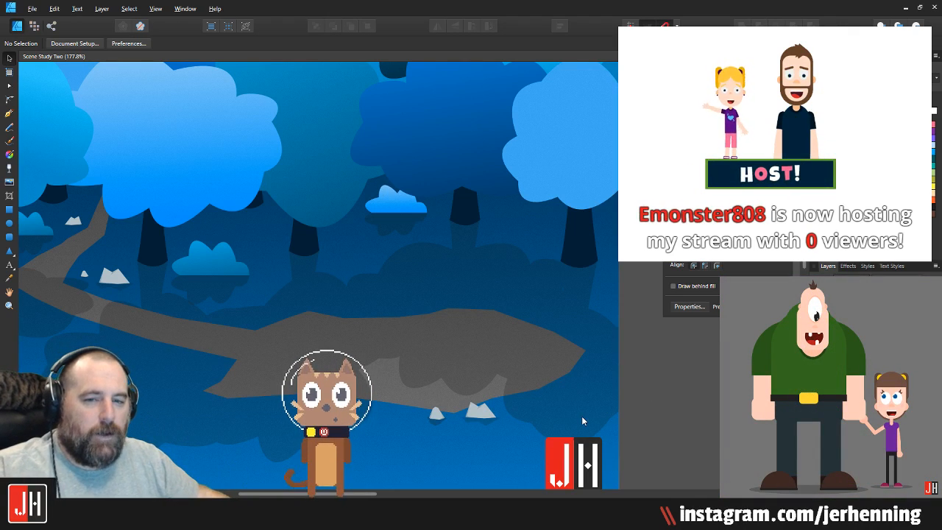
pyautogui.scroll(4, 444, 386)
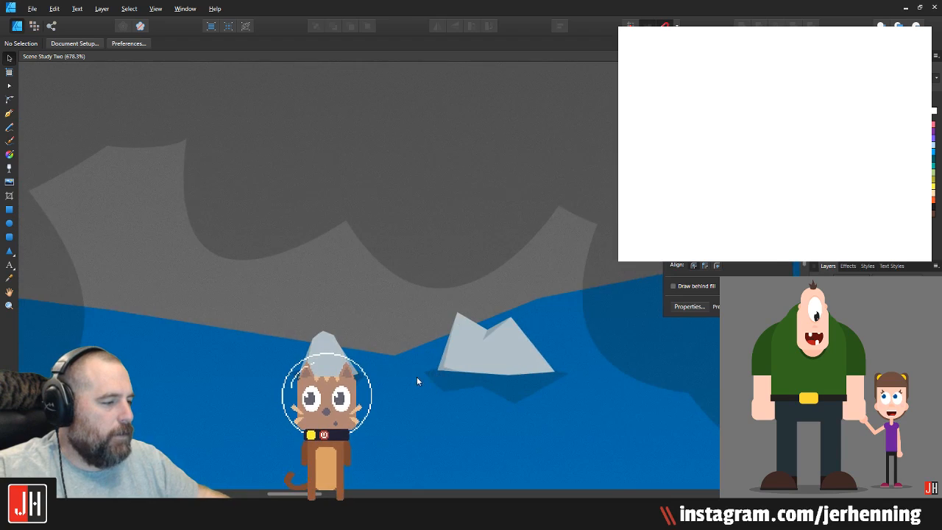
# Step: Examine the clearing at the end of the path and the rocks and shadows around it
pyautogui.scroll(-5, 440, 374)
pyautogui.moveTo(447, 365); pyautogui.dragTo(474, 393)
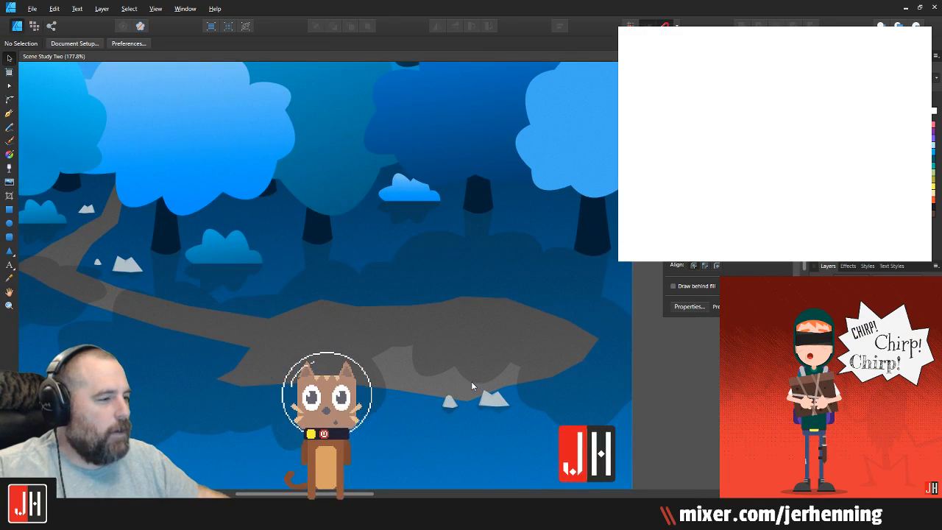
pyautogui.scroll(4, 427, 332)
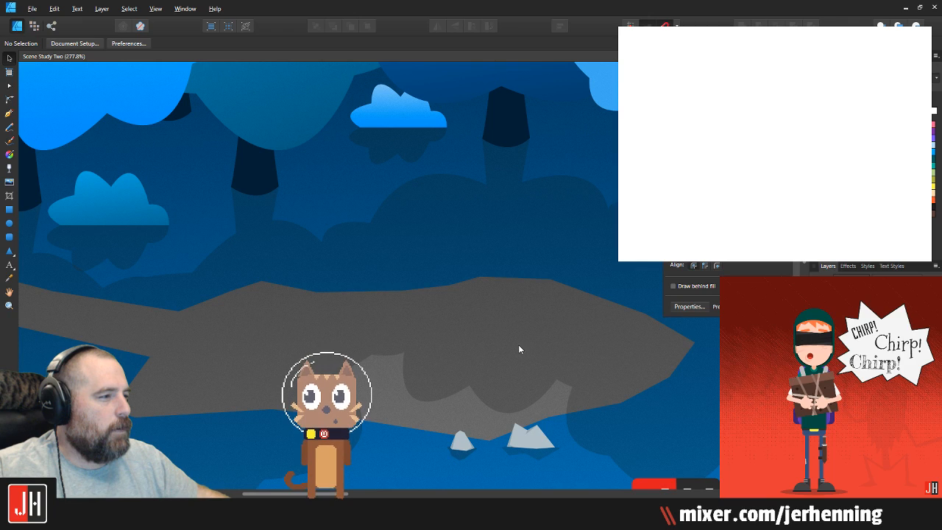
pyautogui.scroll(-5, 514, 367)
pyautogui.scroll(2, 515, 366)
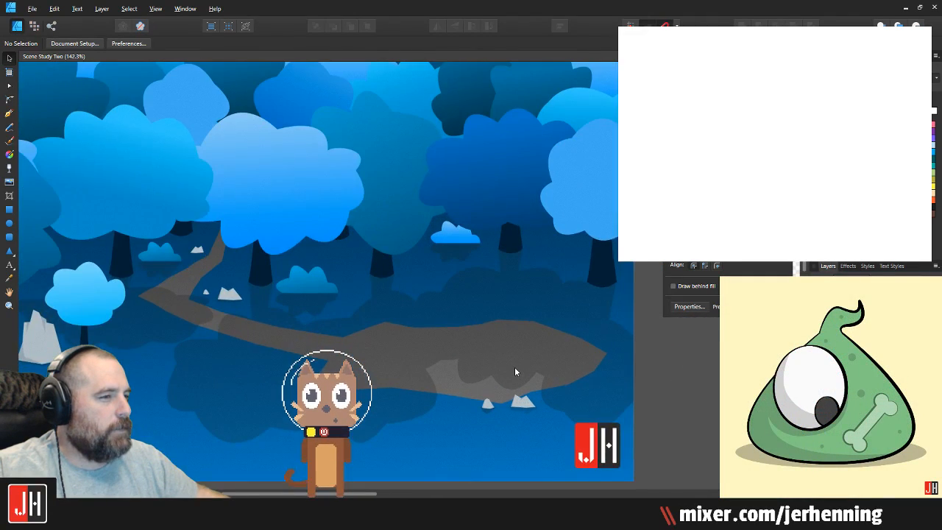
pyautogui.scroll(-2, 514, 367)
pyautogui.scroll(4, 515, 369)
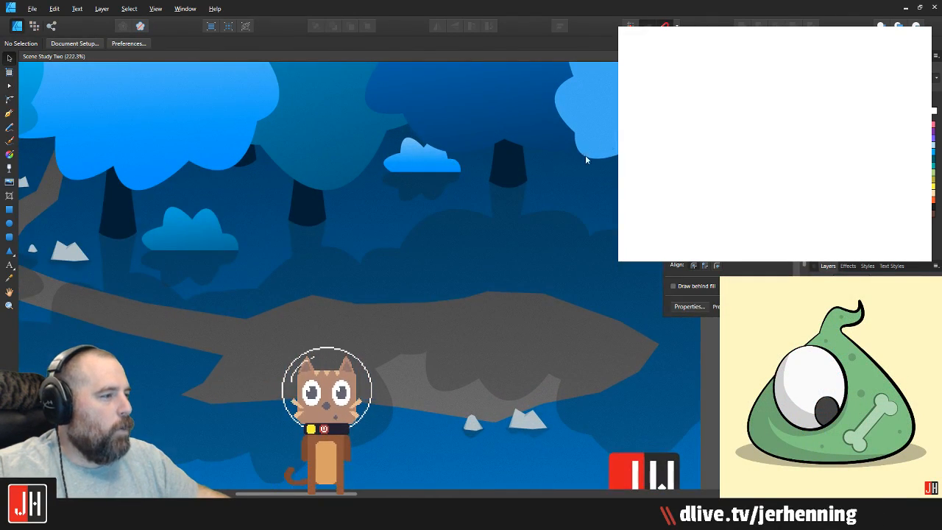
pyautogui.hotkey('ctrl', 'w')
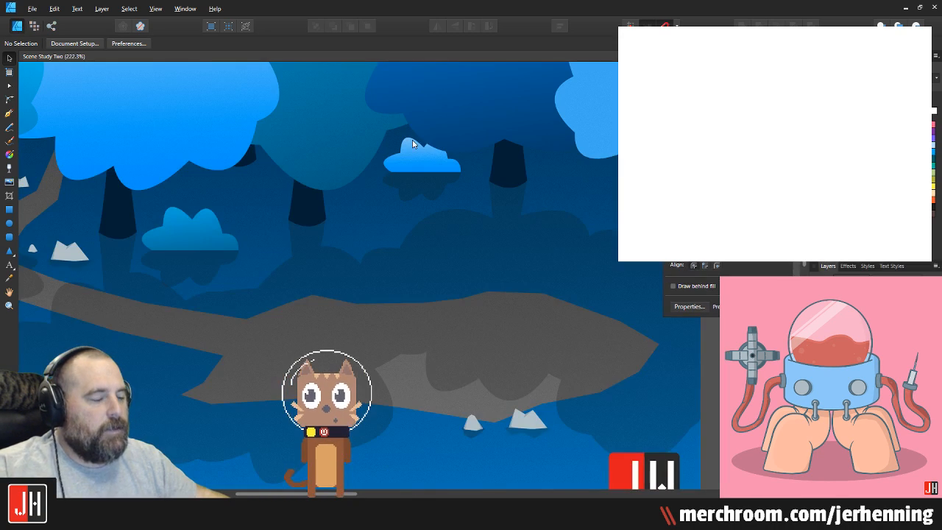
pyautogui.keyDown('ctrl'); pyautogui.scroll(3, 446, 251); pyautogui.keyUp('ctrl')
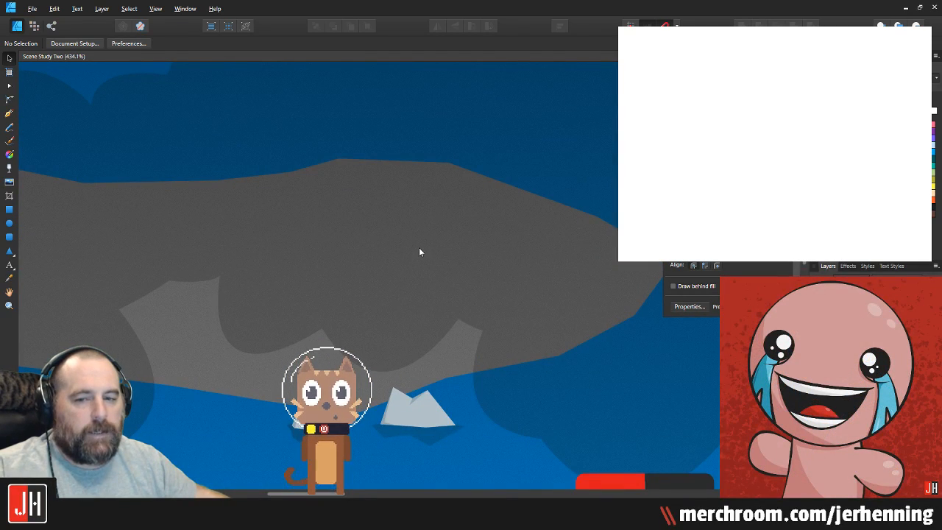
pyautogui.moveTo(416, 244); pyautogui.dragTo(447, 243)
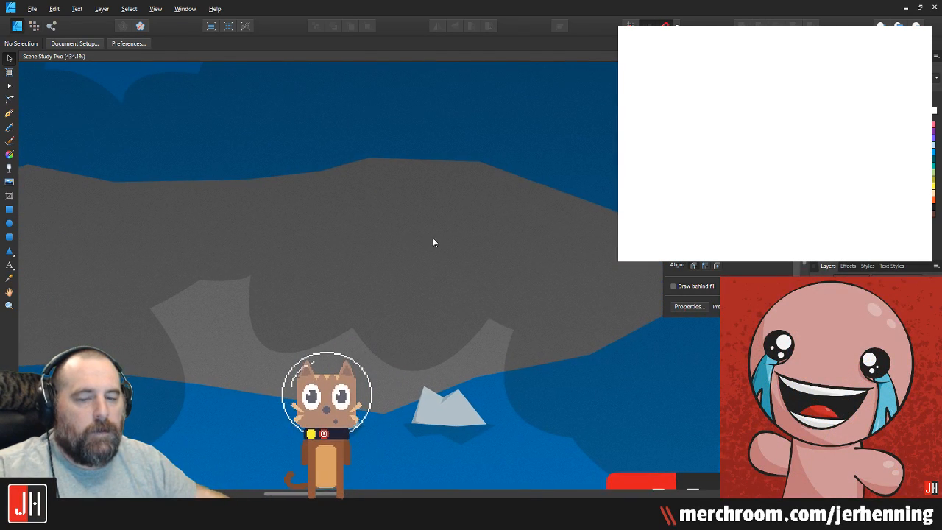
# Step: Draw a closed, tall triangular tent front with the Pen tool across the far edge of the clearing
pyautogui.click(9, 114)
pyautogui.scroll(-2, 551, 326)
pyautogui.scroll(-2, 520, 297)
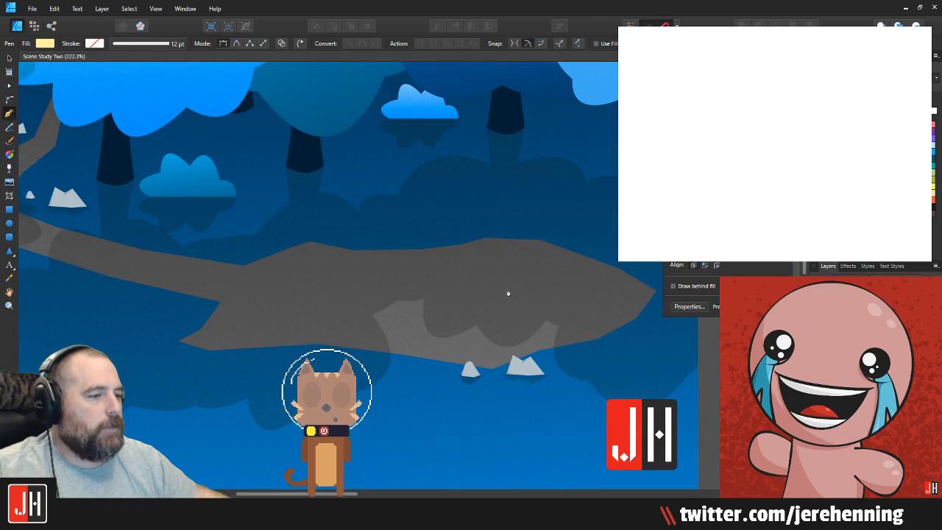
pyautogui.keyDown('ctrl'); pyautogui.scroll(2, 512, 294); pyautogui.keyUp('ctrl')
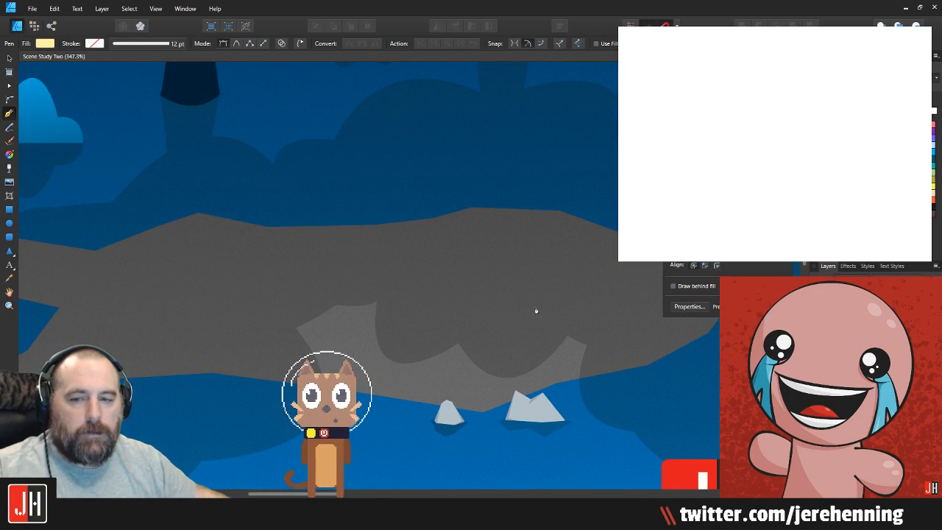
pyautogui.click(528, 306)
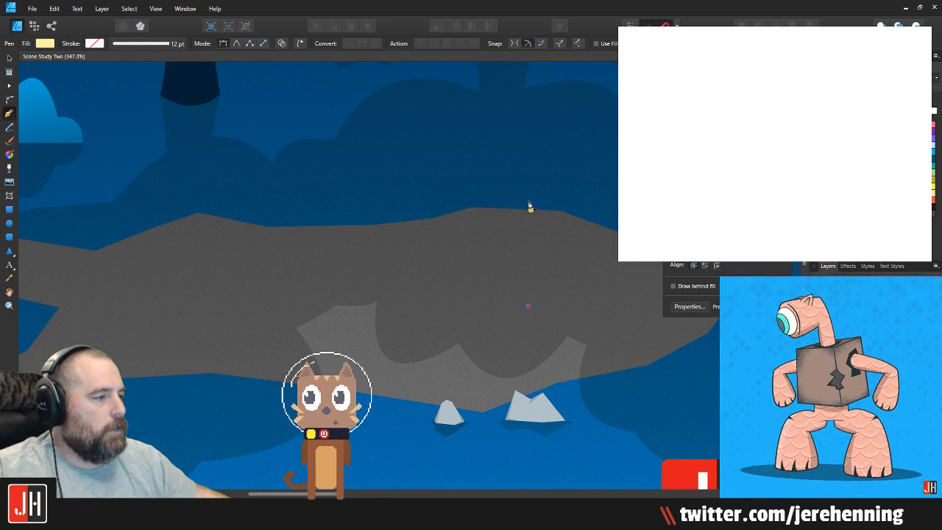
pyautogui.click(522, 174)
pyautogui.click(479, 256)
pyautogui.click(528, 306)
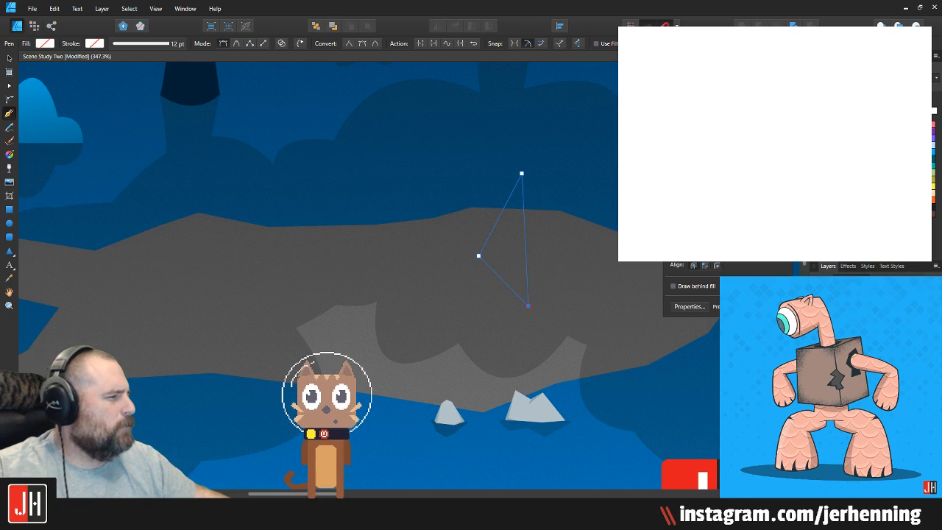
# Step: Fill the triangle with light teal and shift it slightly down on the clearing
pyautogui.press('v')
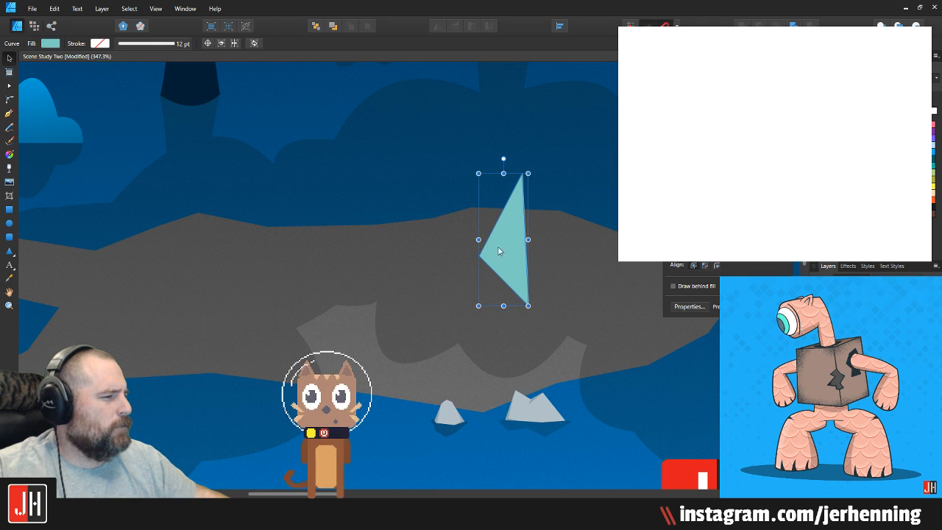
pyautogui.moveTo(506, 247); pyautogui.dragTo(509, 263)
pyautogui.scroll(-1, 559, 257)
pyautogui.scroll(-2, 558, 261)
pyautogui.scroll(4, 426, 226)
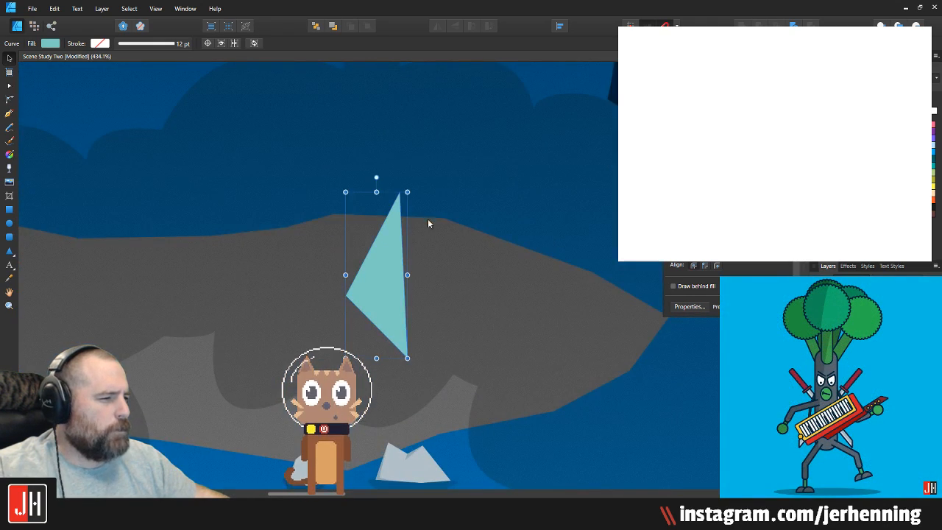
pyautogui.click(488, 195)
pyautogui.scroll(-4, 470, 257)
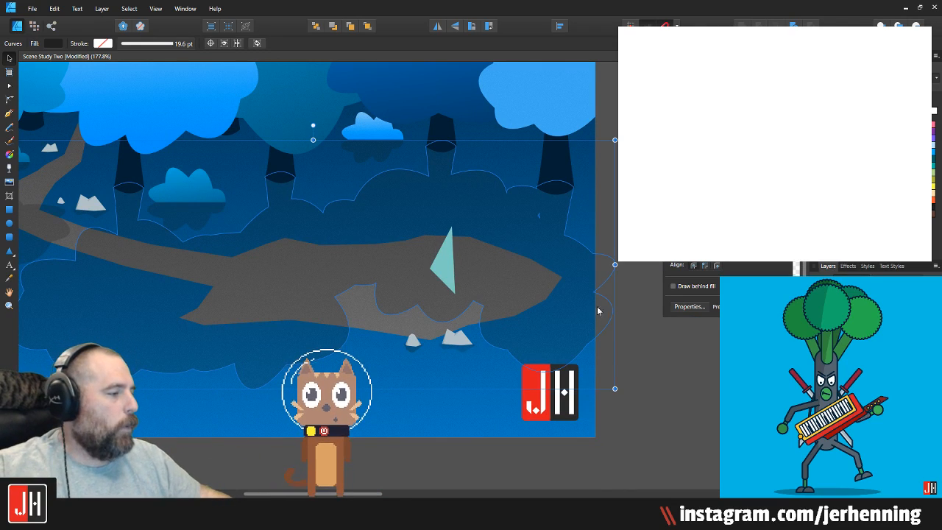
# Step: Move the teal triangle further down so its tip sits just above the clearing's far edge
pyautogui.click(597, 331)
pyautogui.scroll(4, 464, 297)
pyautogui.moveTo(419, 212); pyautogui.dragTo(460, 305)
pyautogui.click(613, 349)
pyautogui.scroll(2, 520, 343)
# Step: Move the teal triangle's top node to the left and nudge the whole shape slightly up
pyautogui.hotkey('ctrl', 'd')
pyautogui.press('a')
pyautogui.click(424, 140)
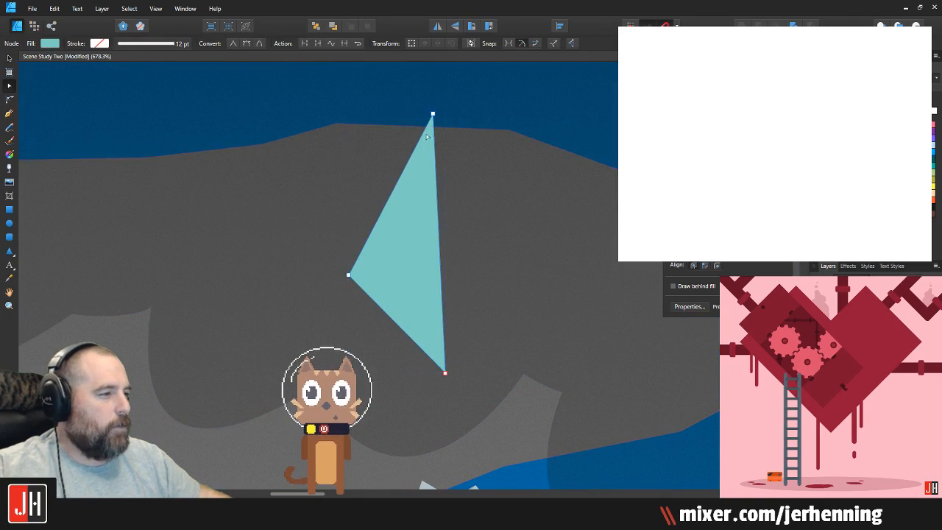
pyautogui.moveTo(433, 116); pyautogui.dragTo(410, 120)
pyautogui.press('v')
pyautogui.moveTo(405, 192); pyautogui.dragTo(404, 181)
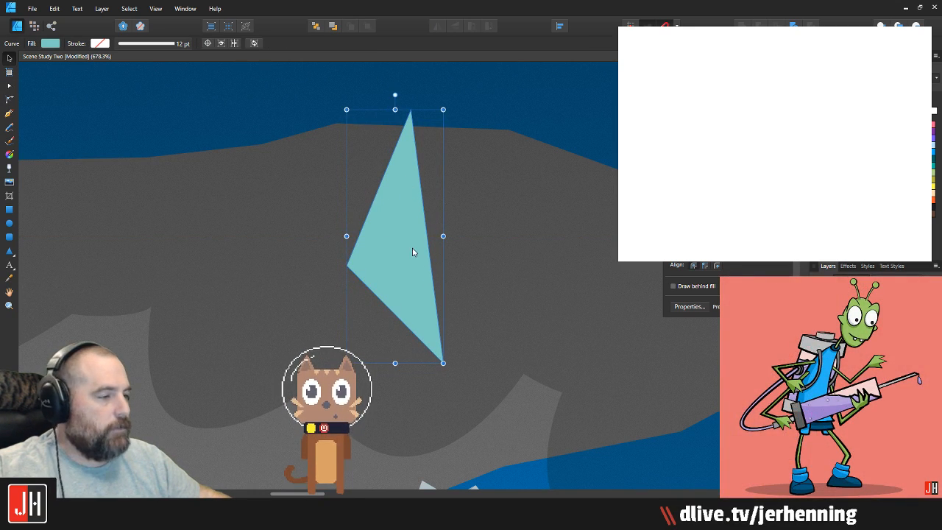
# Step: Draw a narrow triangular opening rising from the tent front's lower edge and fill it with dark teal
pyautogui.press('p')
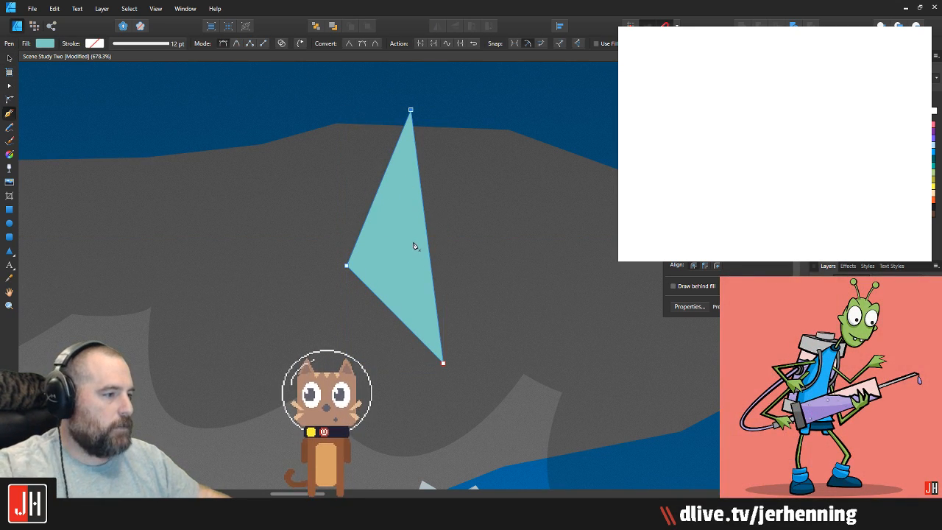
pyautogui.click(395, 314)
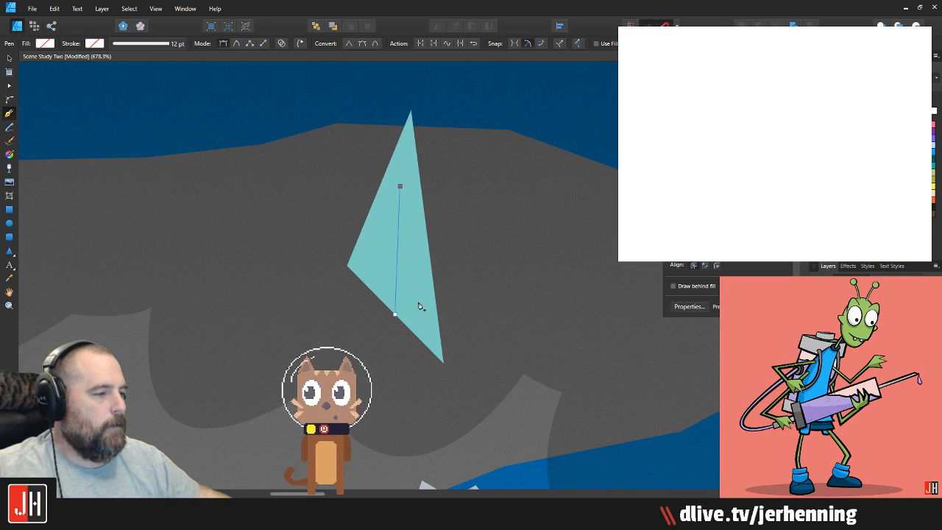
pyautogui.click(370, 290)
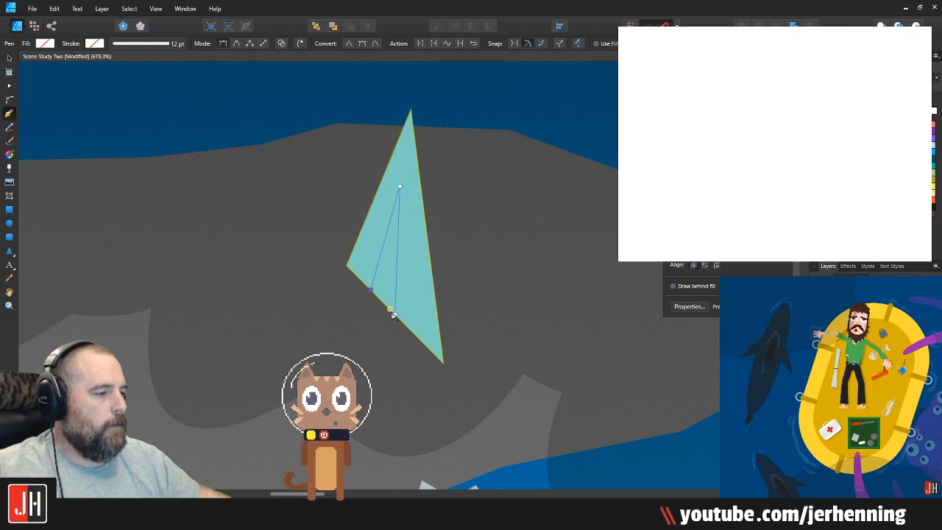
pyautogui.press('i')
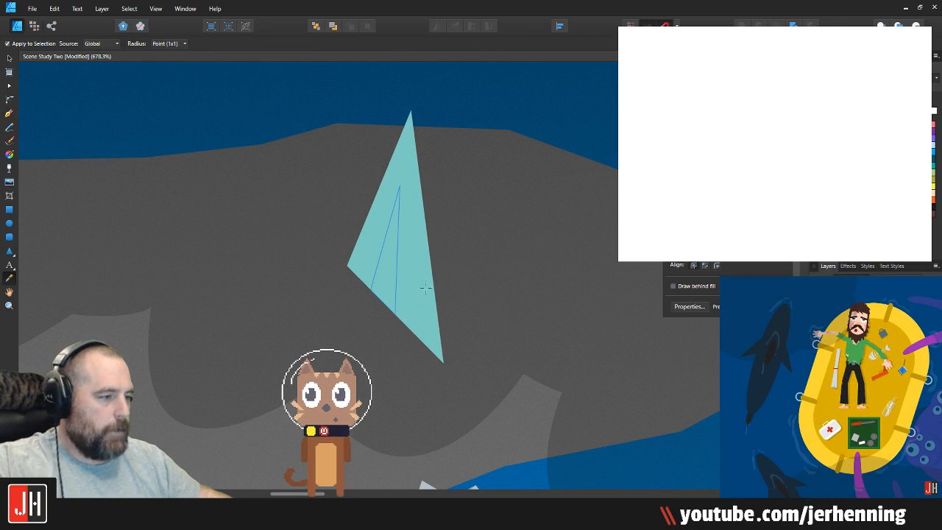
pyautogui.press('v')
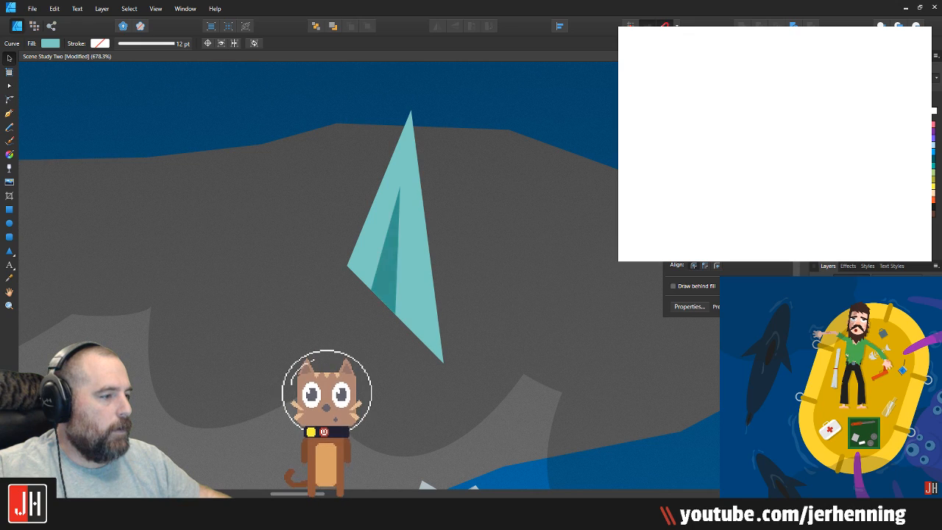
# Step: Cut the dark opening, paste it inside the teal triangle and align its base with the lower edge
pyautogui.scroll(5, 396, 296)
pyautogui.click(383, 245)
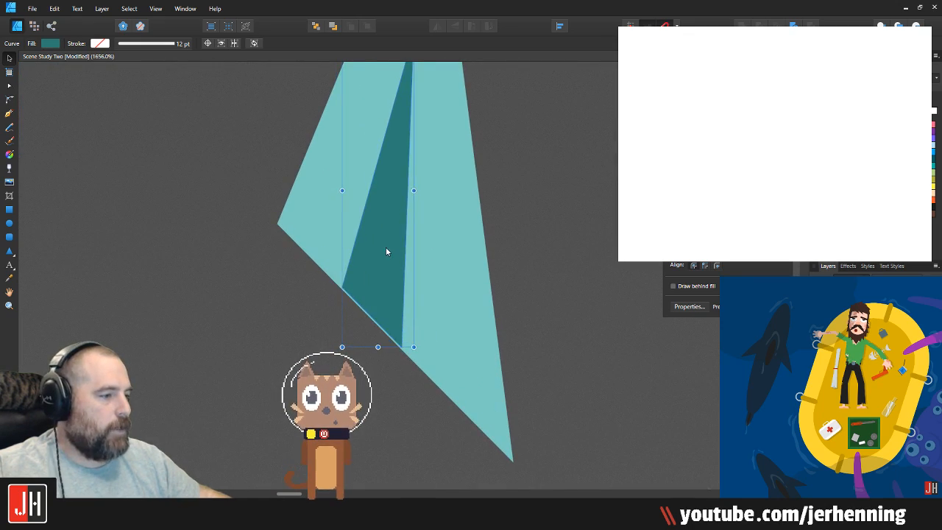
pyautogui.hotkey('ctrl', 'x')
pyautogui.click(387, 249)
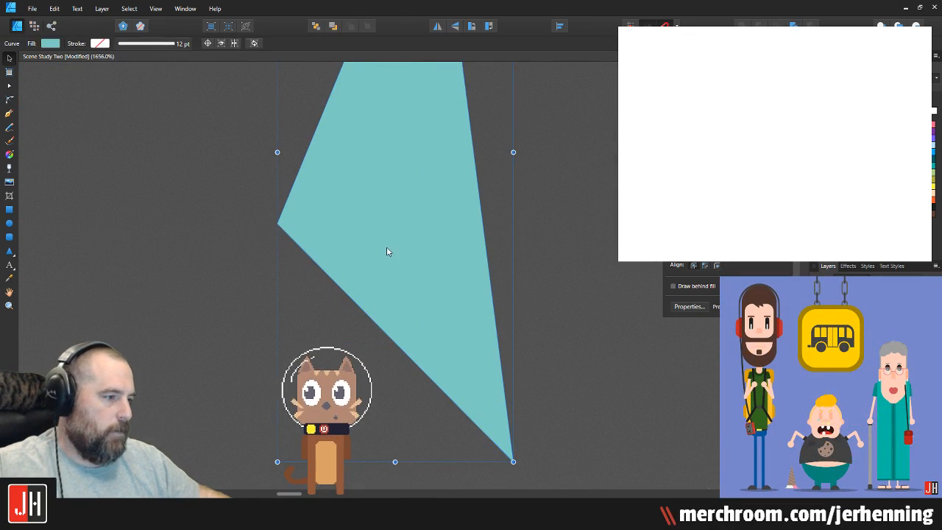
pyautogui.hotkey('ctrl', 'alt', 'v')
pyautogui.moveTo(387, 248); pyautogui.dragTo(380, 246)
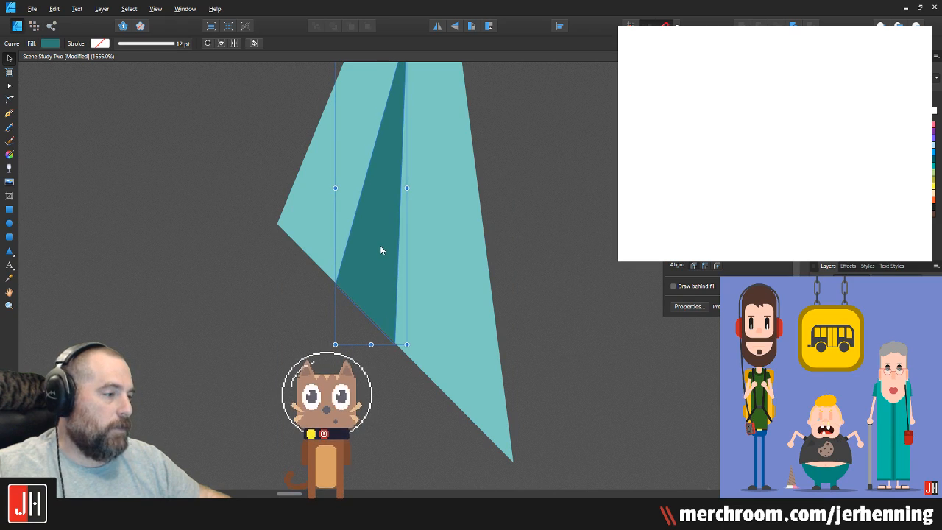
# Step: Move the dark opening's top node left and slightly down so its right edge is vertical
pyautogui.scroll(-5, 389, 250)
pyautogui.scroll(5, 392, 248)
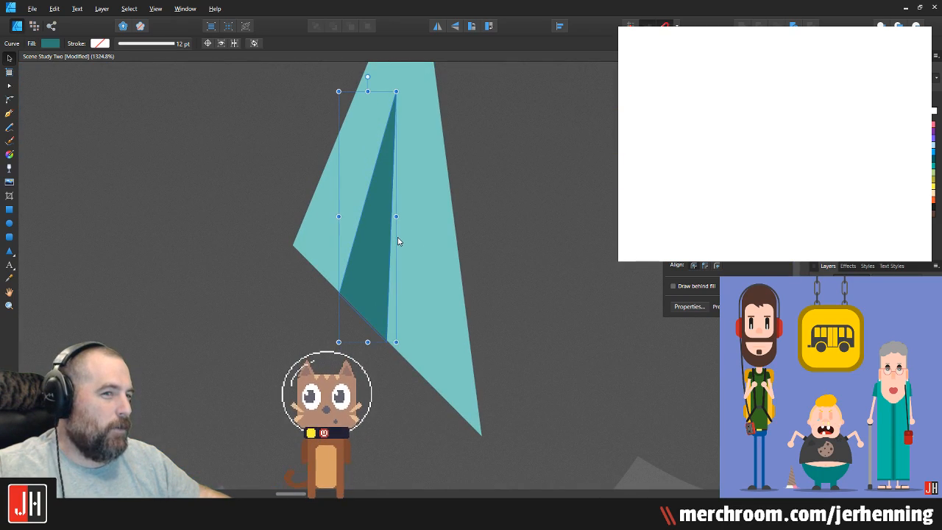
pyautogui.press('a')
pyautogui.moveTo(396, 92); pyautogui.dragTo(391, 92)
pyautogui.press('v')
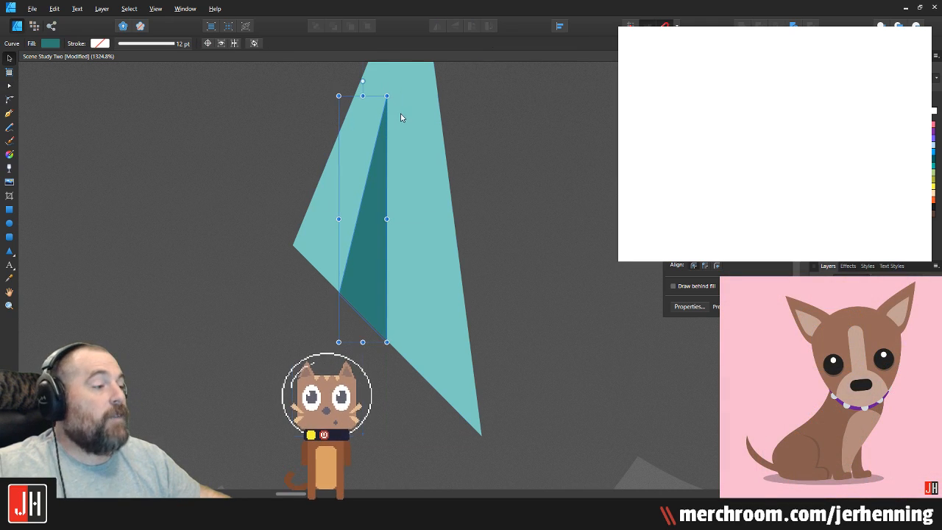
pyautogui.scroll(-7, 403, 116)
pyautogui.click(660, 314)
pyautogui.scroll(2, 386, 191)
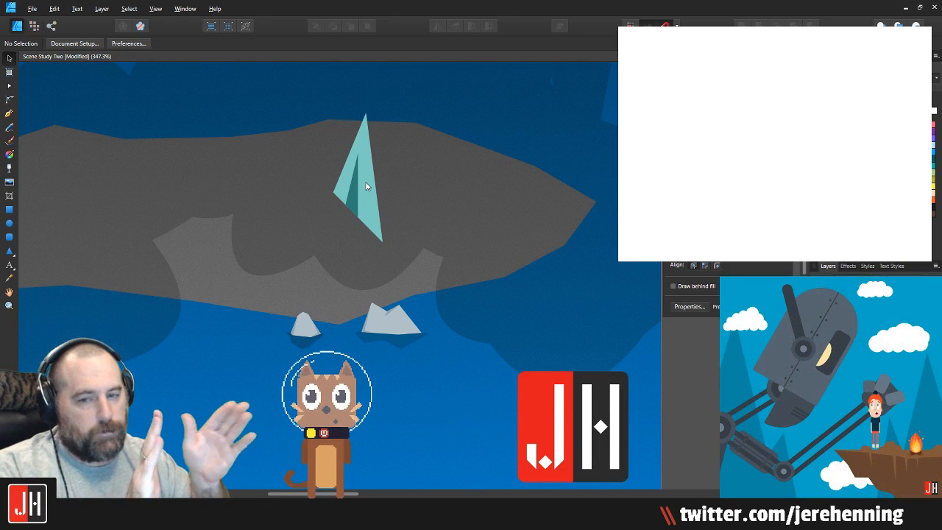
# Step: Shift the dark opening's top node slightly to the right so its right edge leans a little
pyautogui.scroll(6, 362, 173)
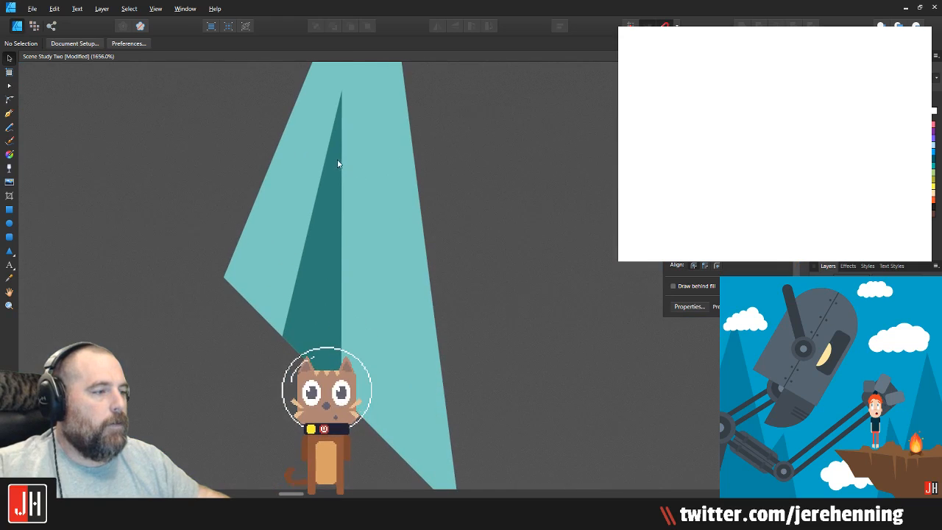
pyautogui.click(338, 161)
pyautogui.moveTo(360, 109)
pyautogui.mouseDown()
pyautogui.moveTo(358, 140)
pyautogui.moveTo(350, 120)
pyautogui.mouseUp()
pyautogui.press('a')
pyautogui.press('v')
pyautogui.scroll(-4, 442, 162)
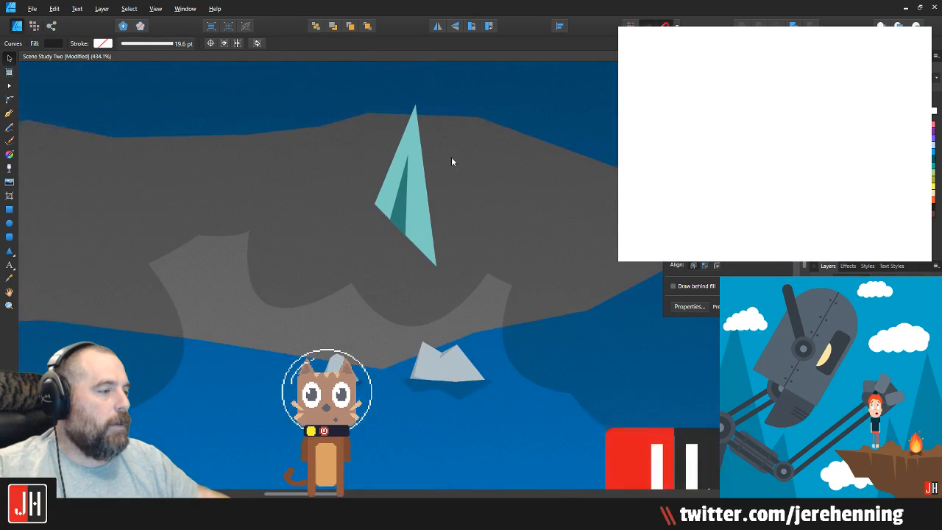
# Step: Scale the tent front down slightly and reposition it just inside the clearing's far edge
pyautogui.scroll(2, 352, 229)
pyautogui.moveTo(321, 212); pyautogui.dragTo(302, 209)
pyautogui.moveTo(327, 83); pyautogui.dragTo(311, 123)
pyautogui.moveTo(285, 170); pyautogui.dragTo(277, 147)
pyautogui.scroll(-3, 309, 159)
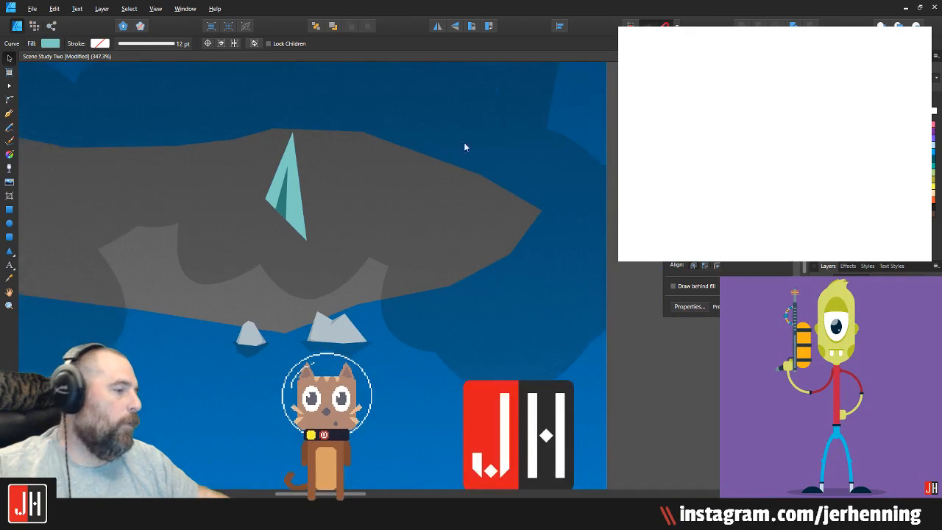
# Step: Duplicate the tent front with its opening and place the copy to the right and slightly higher
pyautogui.click(381, 147)
pyautogui.scroll(2, 336, 174)
pyautogui.moveTo(263, 197); pyautogui.dragTo(457, 157)
pyautogui.hotkey('ctrl', 'z')
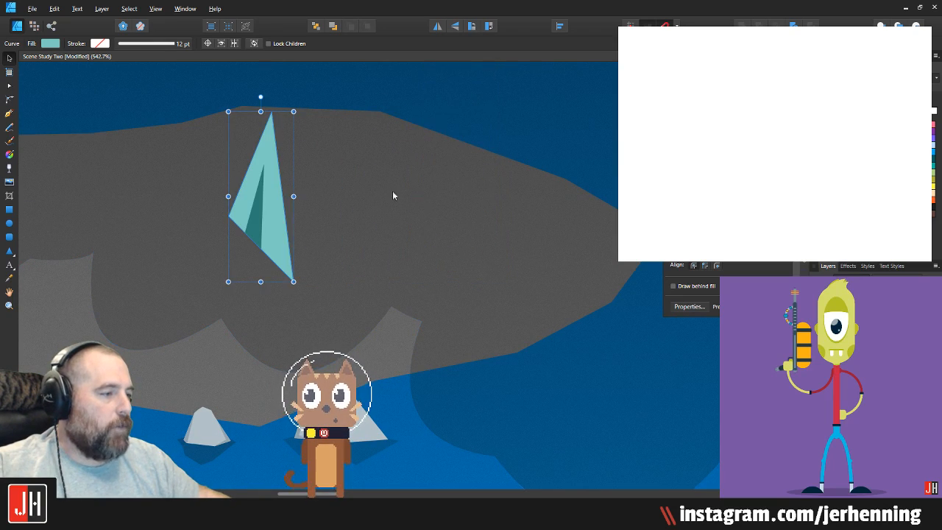
pyautogui.moveTo(259, 216); pyautogui.dragTo(470, 192)
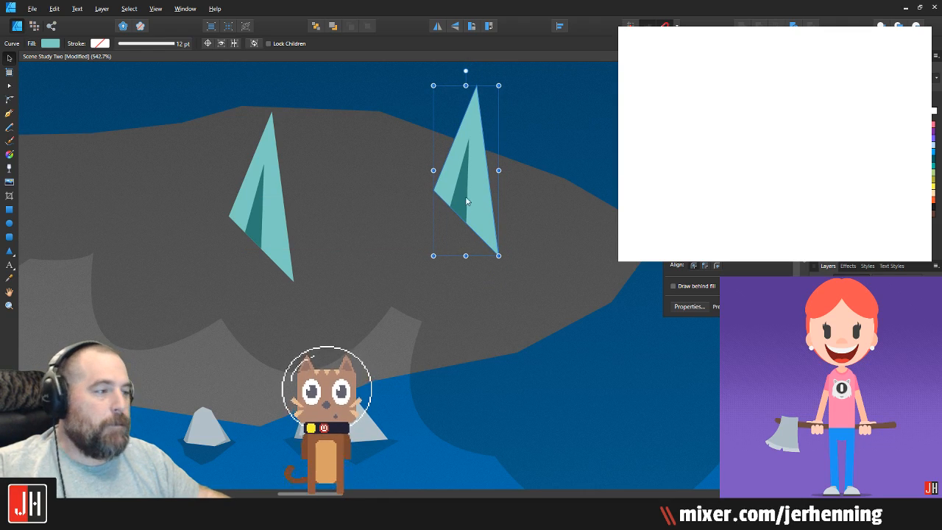
pyautogui.scroll(-5, 515, 206)
pyautogui.click(558, 221)
pyautogui.scroll(4, 437, 185)
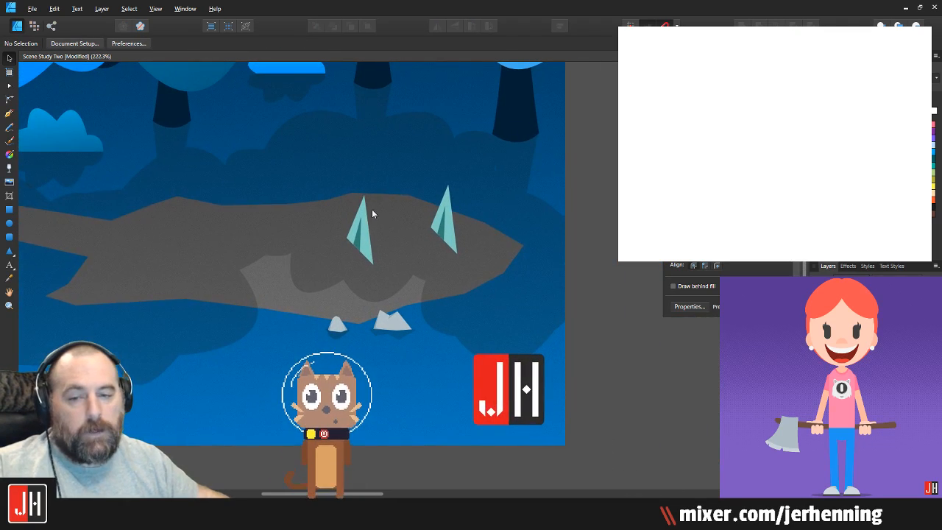
# Step: Draw a closed four-cornered side panel joining the peaks and front base corners of the two tent fronts
pyautogui.click(10, 115)
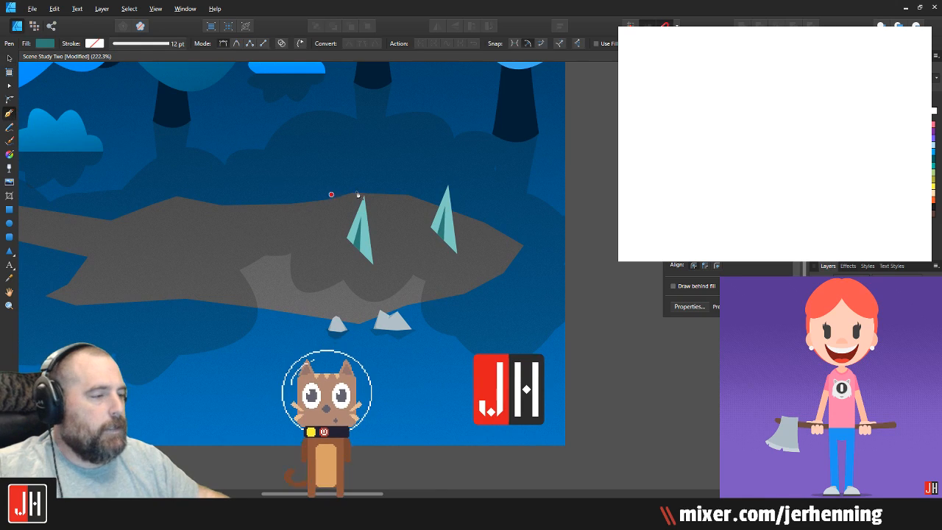
pyautogui.scroll(3, 295, 192)
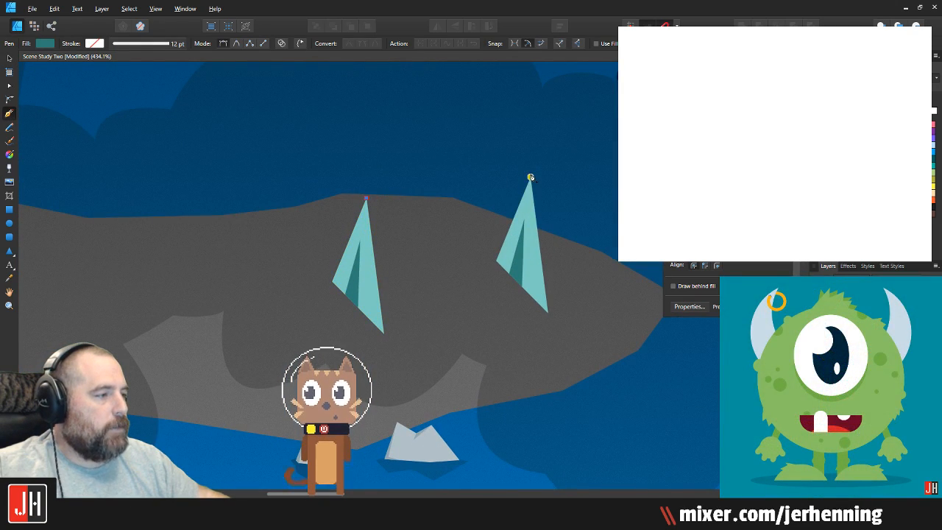
pyautogui.click(531, 178)
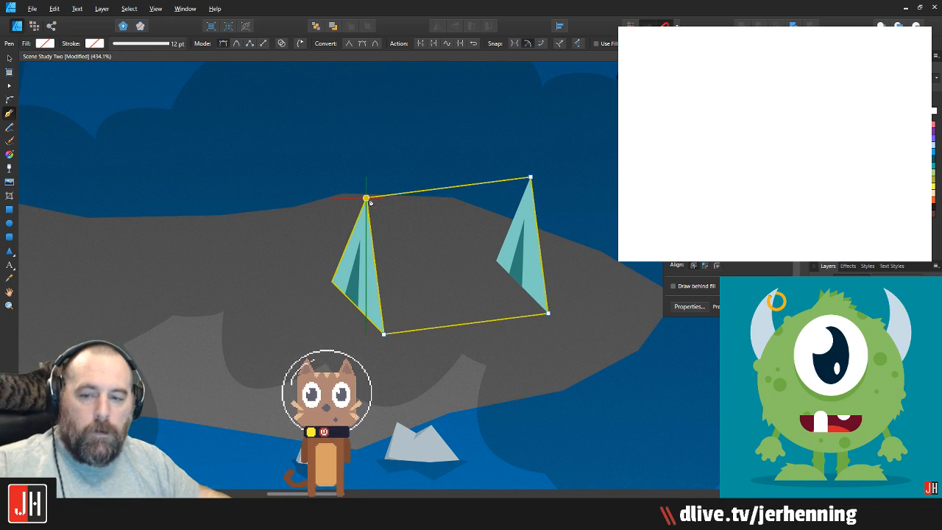
# Step: Fill the new side panel with the light teal sampled from the tent front
pyautogui.press('i')
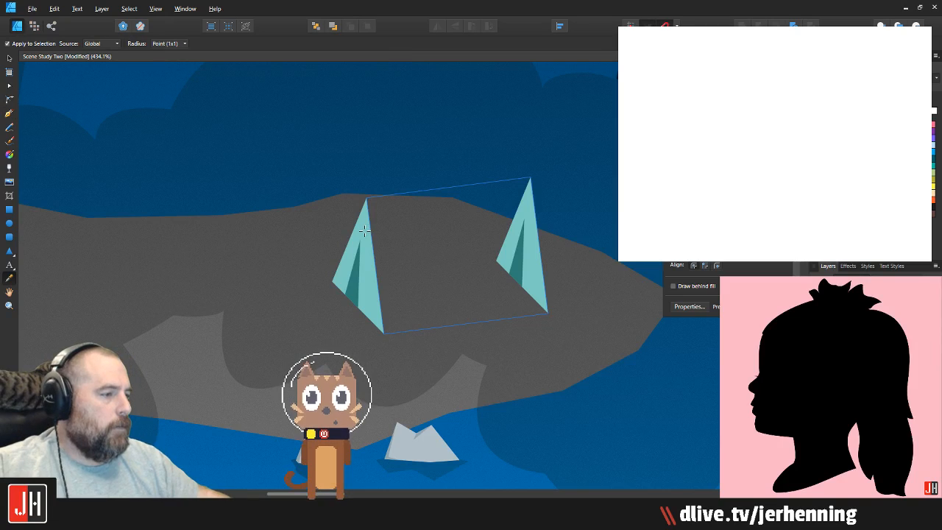
pyautogui.click(365, 231)
pyautogui.press('v')
pyautogui.scroll(-10, 435, 270)
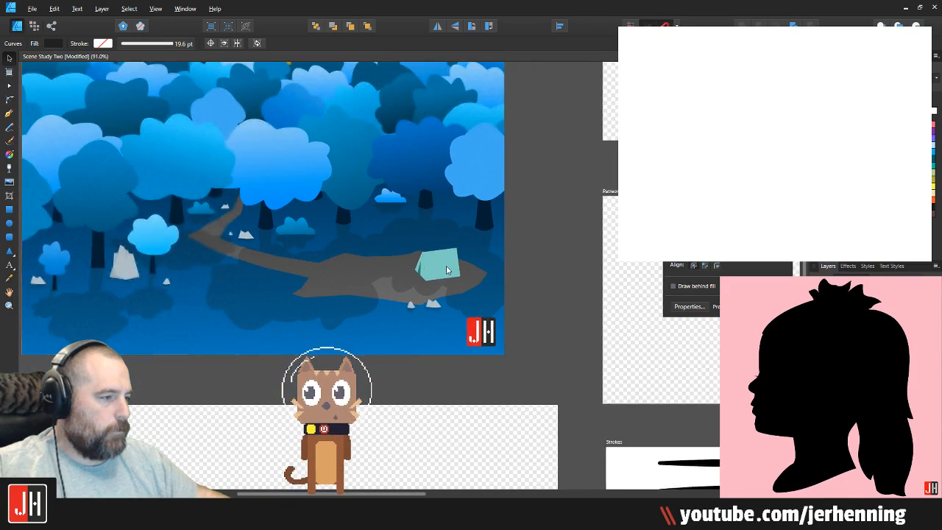
pyautogui.scroll(-2, 445, 271)
pyautogui.click(513, 274)
# Step: Enlarge the dark opening by raising its top node and spreading its two bottom nodes along the tent front's base
pyautogui.scroll(13, 444, 270)
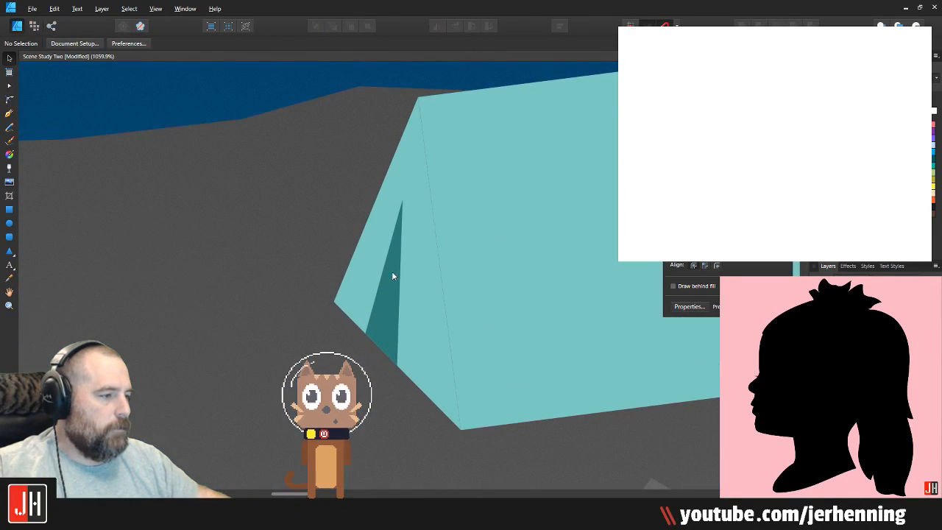
pyautogui.press('a')
pyautogui.click(395, 276)
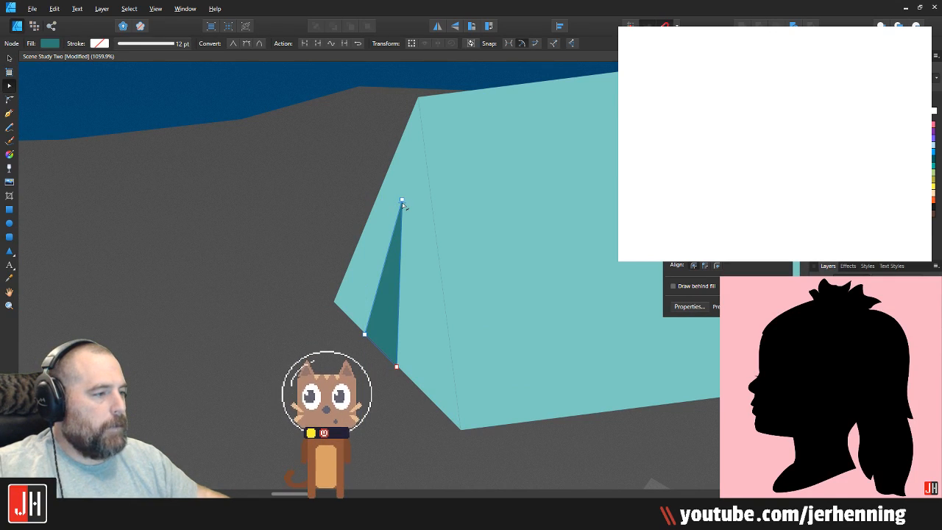
pyautogui.moveTo(402, 201); pyautogui.dragTo(407, 190)
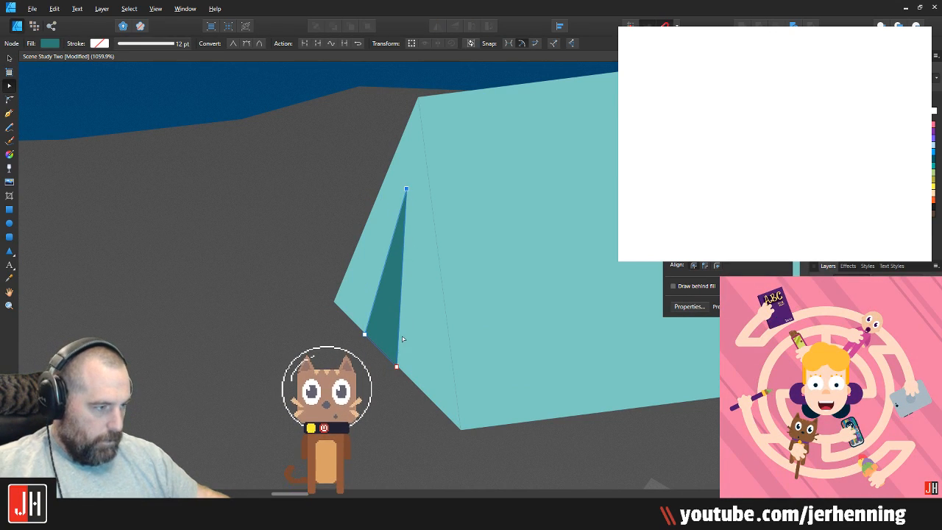
pyautogui.moveTo(397, 366); pyautogui.dragTo(413, 381)
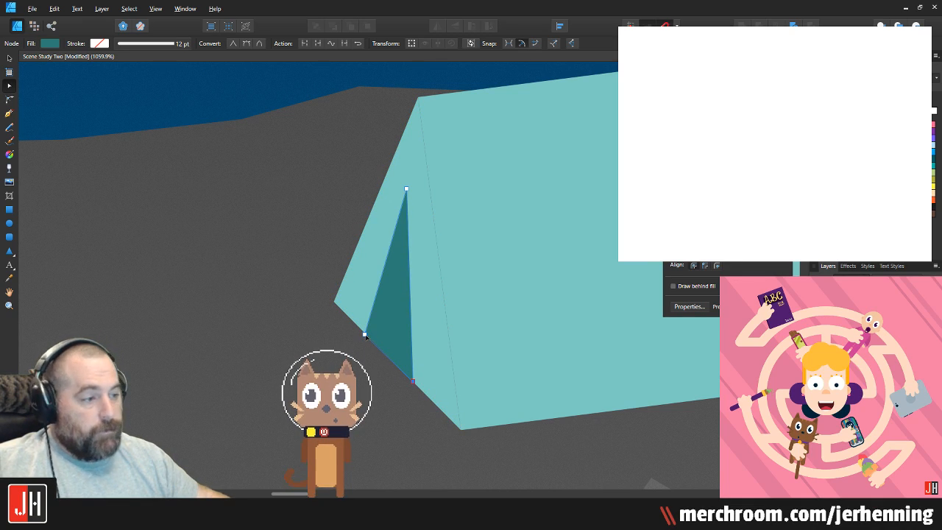
pyautogui.moveTo(361, 330); pyautogui.dragTo(359, 326)
pyautogui.press('v')
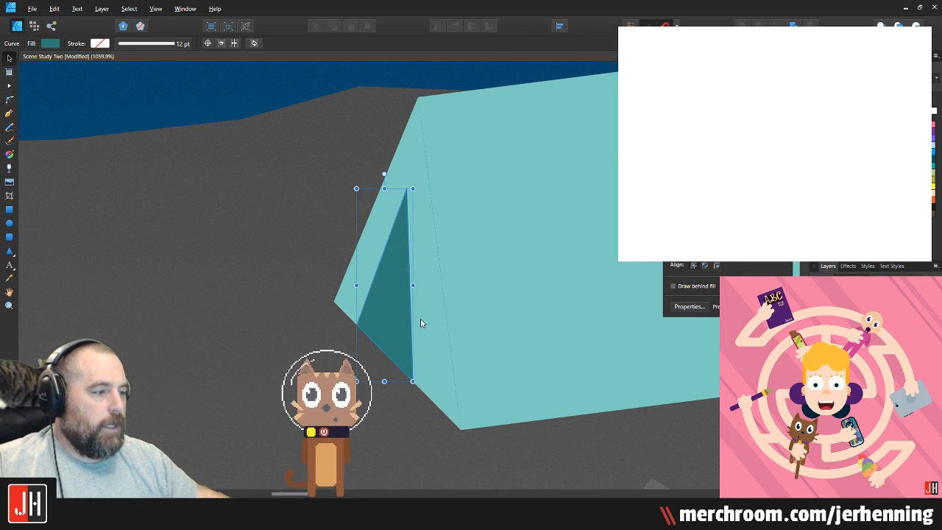
pyautogui.scroll(-7, 429, 321)
pyautogui.click(664, 381)
# Step: Move the dark opening's lower-left node slightly right along the tent front's base edge
pyautogui.scroll(7, 461, 326)
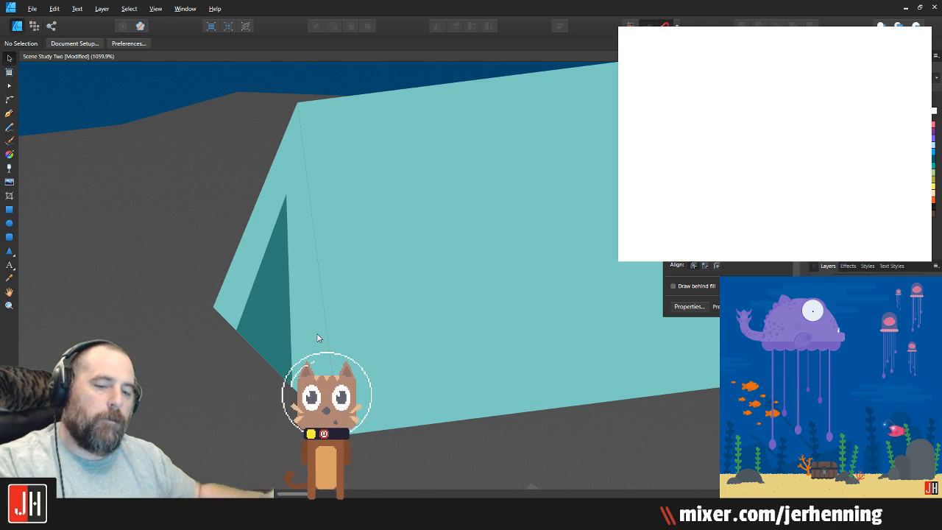
pyautogui.click(268, 303)
pyautogui.scroll(2, 248, 348)
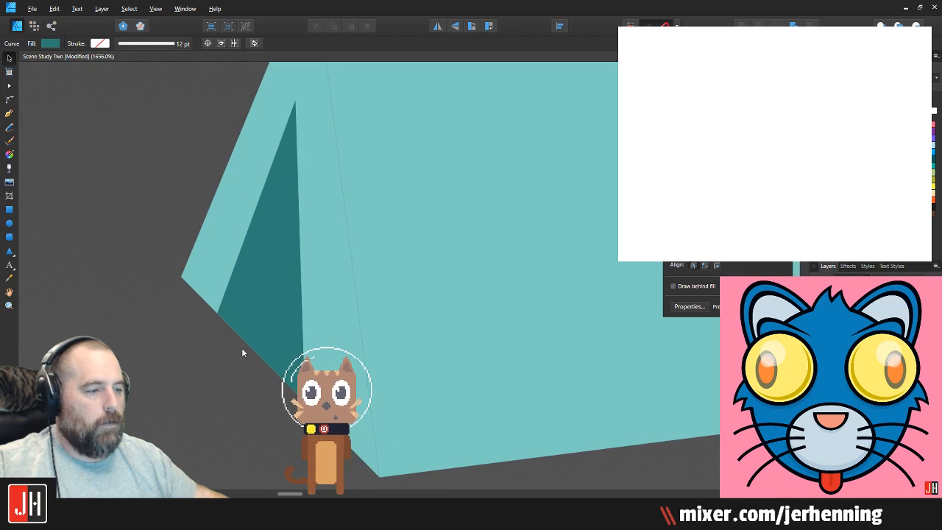
pyautogui.press('a')
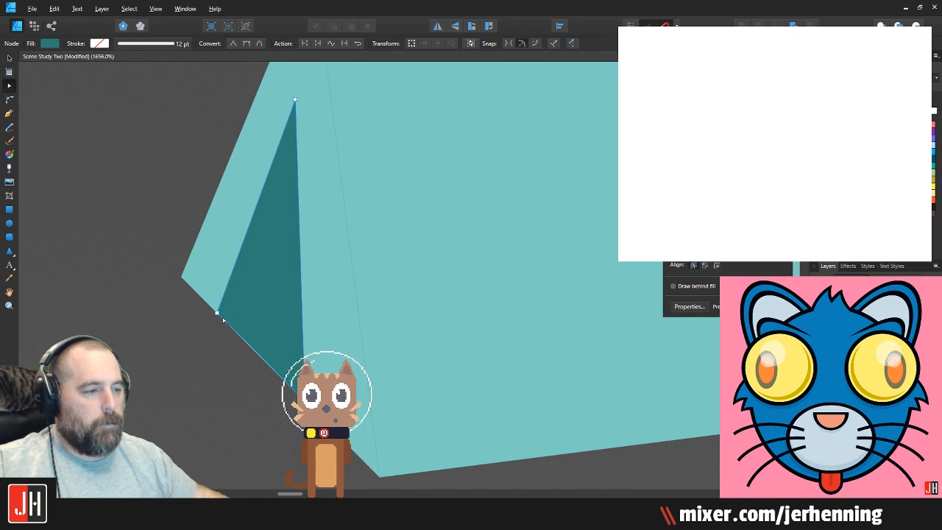
pyautogui.moveTo(216, 312); pyautogui.dragTo(221, 317)
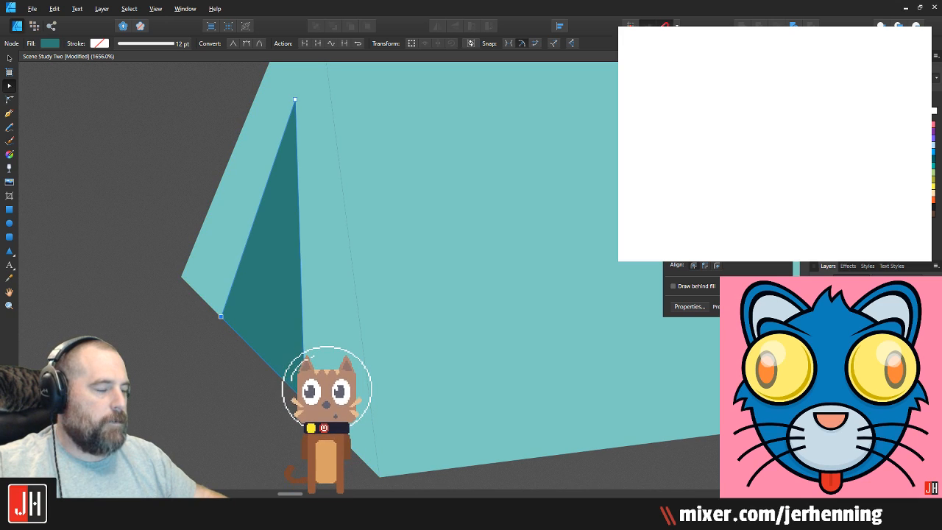
pyautogui.press('v')
pyautogui.scroll(-8, 336, 349)
pyautogui.click(638, 397)
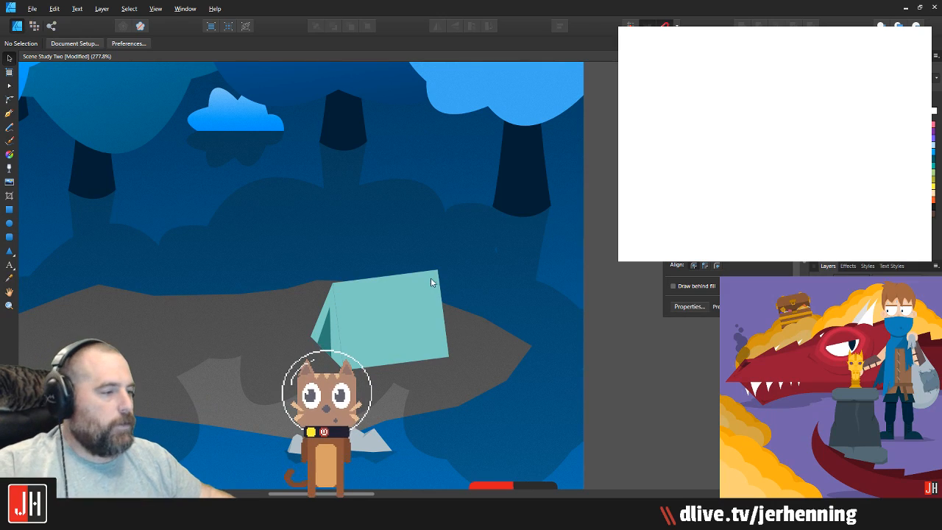
# Step: Add a node in the middle of the side panel's top edge and pull it slightly down so the roof sags
pyautogui.scroll(4, 335, 349)
pyautogui.scroll(1, 361, 287)
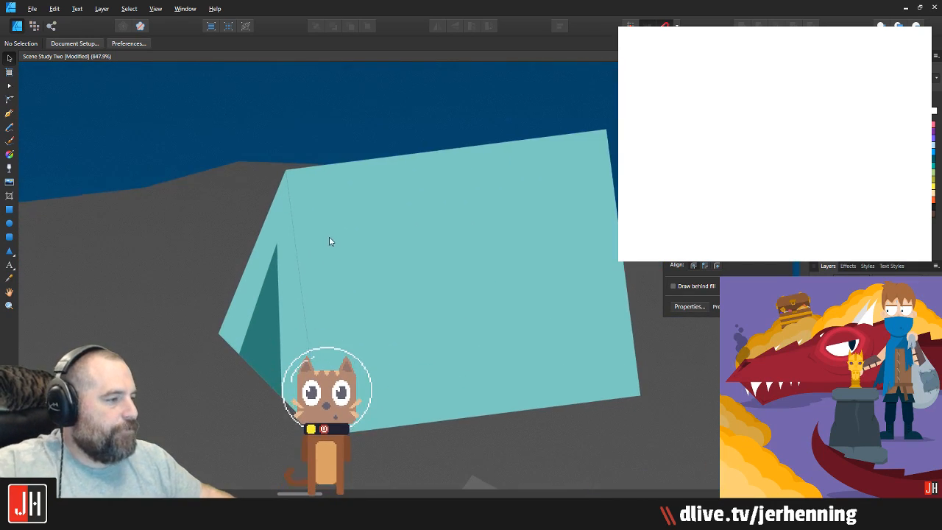
pyautogui.click(406, 195)
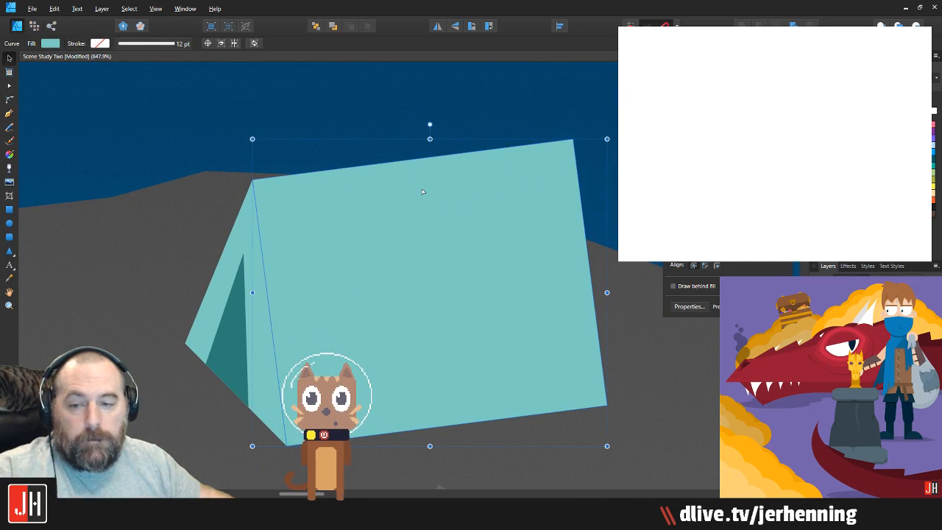
pyautogui.press('a')
pyautogui.moveTo(416, 160); pyautogui.dragTo(415, 170)
pyautogui.press('v')
pyautogui.click(449, 139)
pyautogui.scroll(-9, 457, 167)
pyautogui.click(452, 173)
pyautogui.scroll(10, 442, 180)
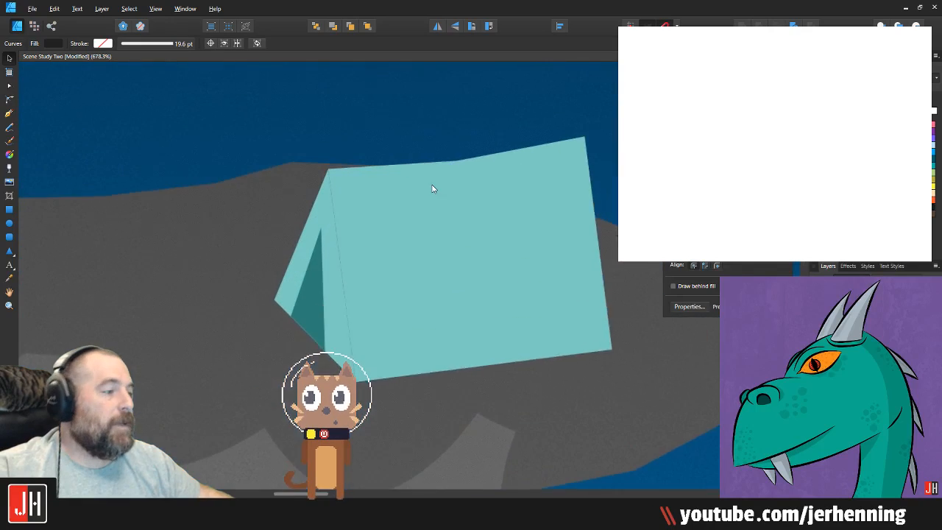
pyautogui.scroll(-3, 280, 324)
pyautogui.scroll(-7, 285, 321)
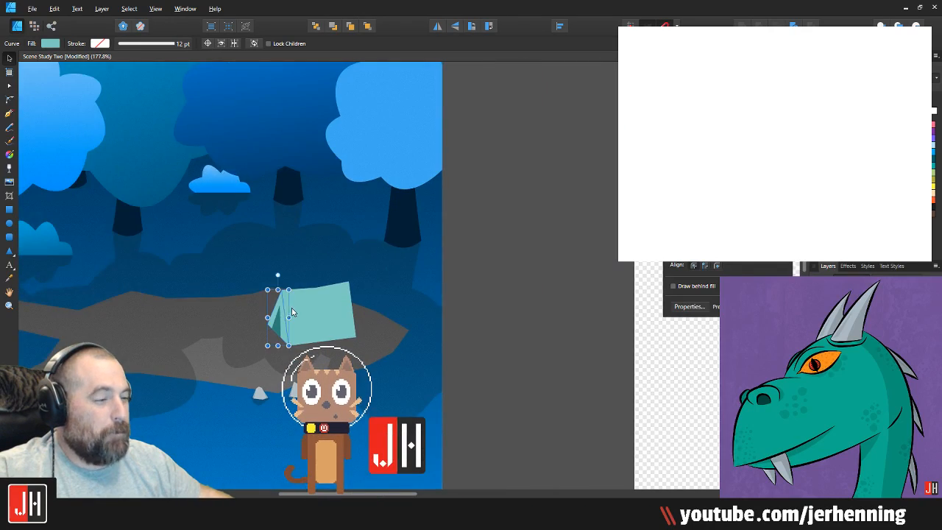
pyautogui.scroll(2, 390, 280)
pyautogui.scroll(4, 413, 299)
pyautogui.keyDown('shift'); pyautogui.click(441, 298); pyautogui.keyUp('shift')
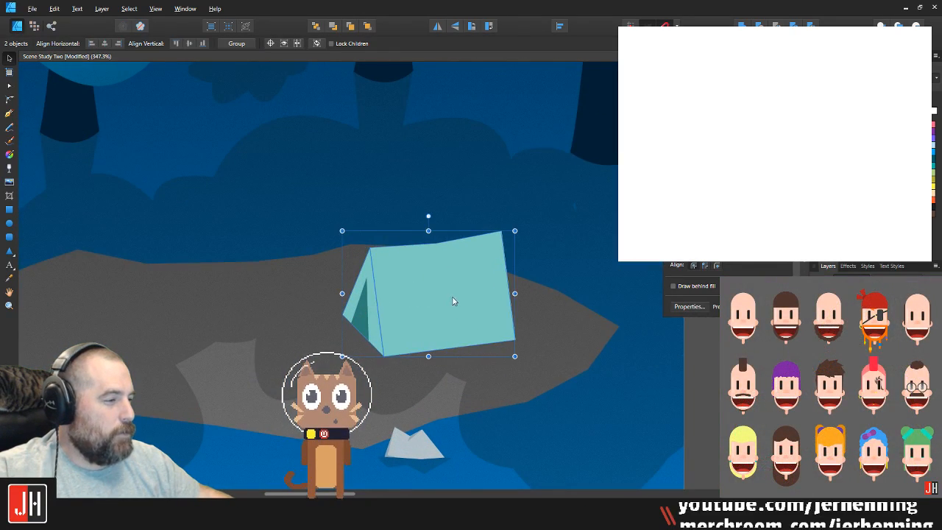
pyautogui.scroll(2, 452, 297)
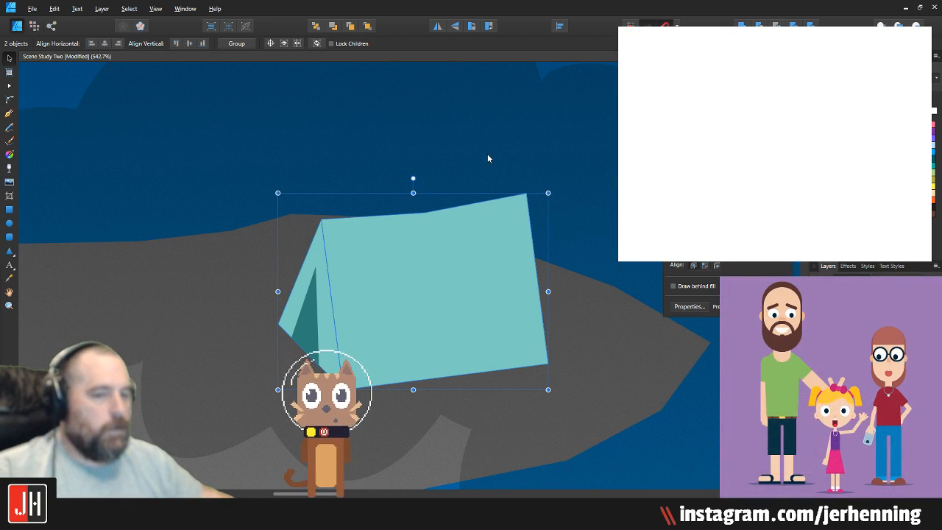
pyautogui.click(578, 241)
pyautogui.scroll(-1, 355, 275)
pyautogui.scroll(-5, 360, 285)
pyautogui.scroll(-1, 360, 283)
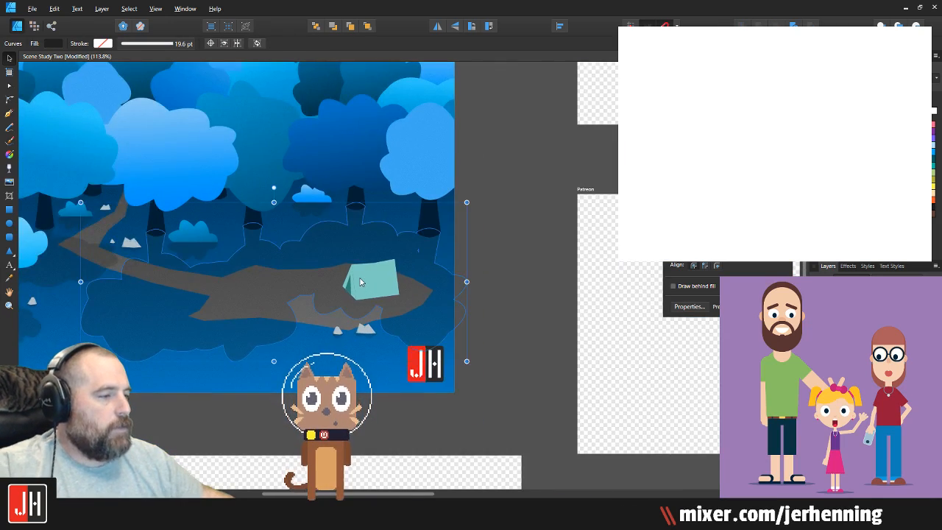
# Step: Draw a straight guy line from the tent's front peak down to the ground in front of its base
pyautogui.scroll(6, 329, 276)
pyautogui.click(11, 114)
pyautogui.scroll(2, 342, 218)
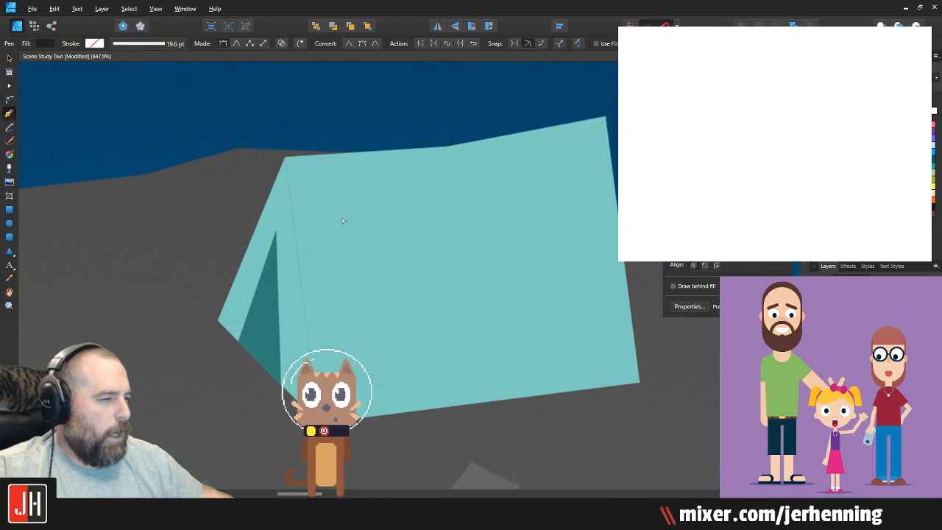
pyautogui.scroll(-4, 360, 253)
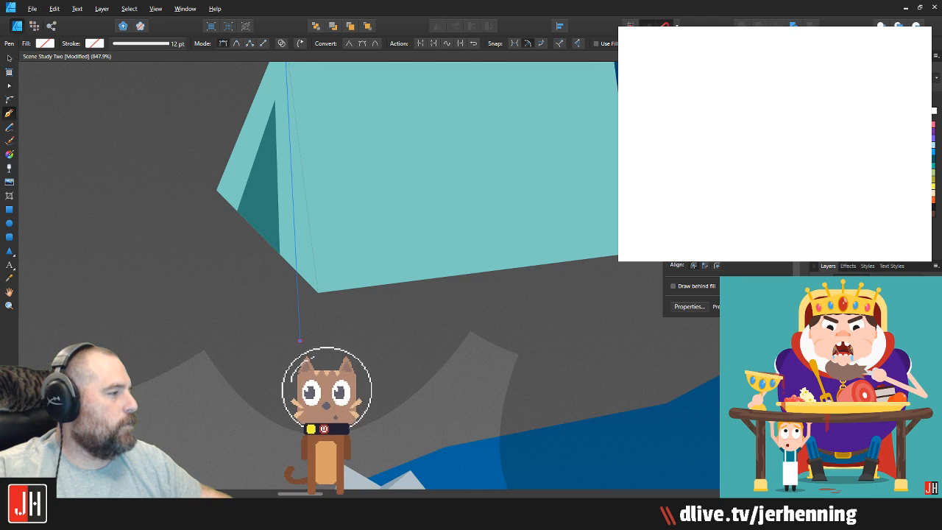
# Step: Give the guy line a near-black 1 pt stroke and bring it in front of the tent
pyautogui.click(933, 207)
pyautogui.press('v')
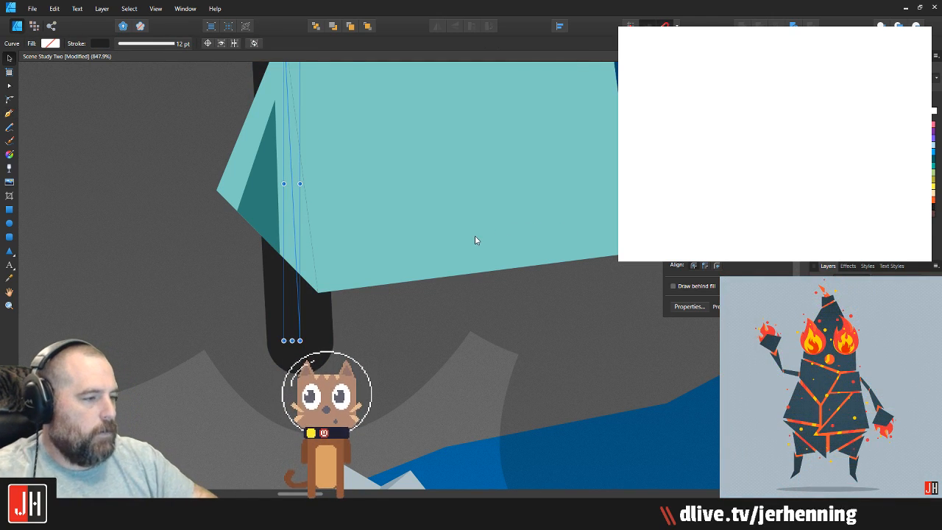
pyautogui.hotkey('ctrl', 'shift', ']')
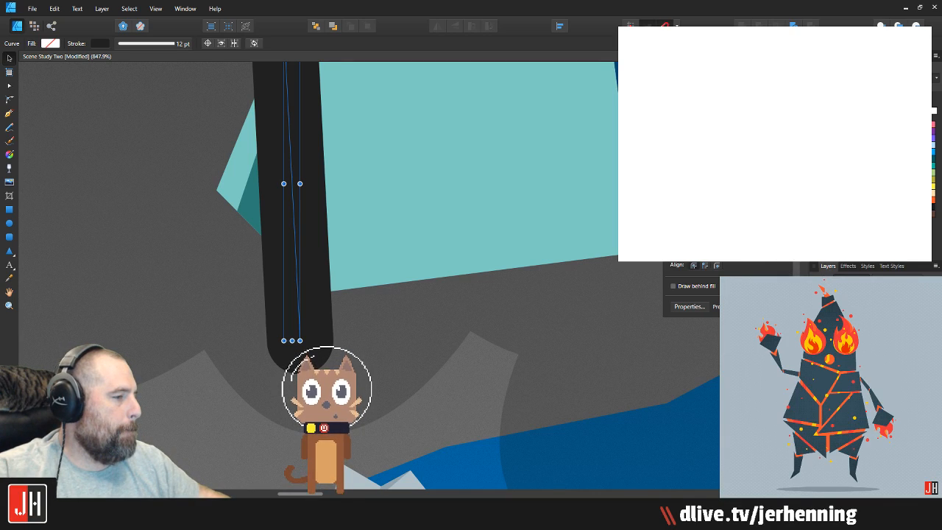
pyautogui.write('1')
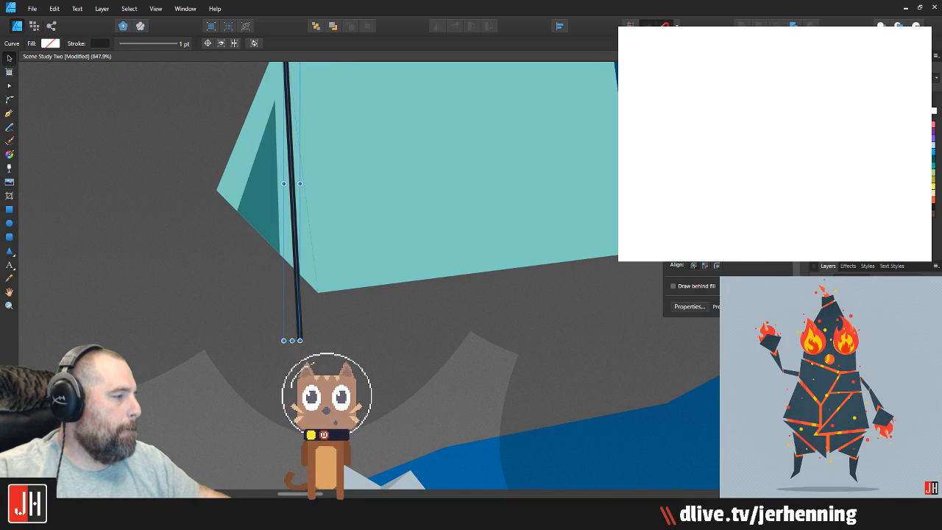
pyautogui.write('pv')
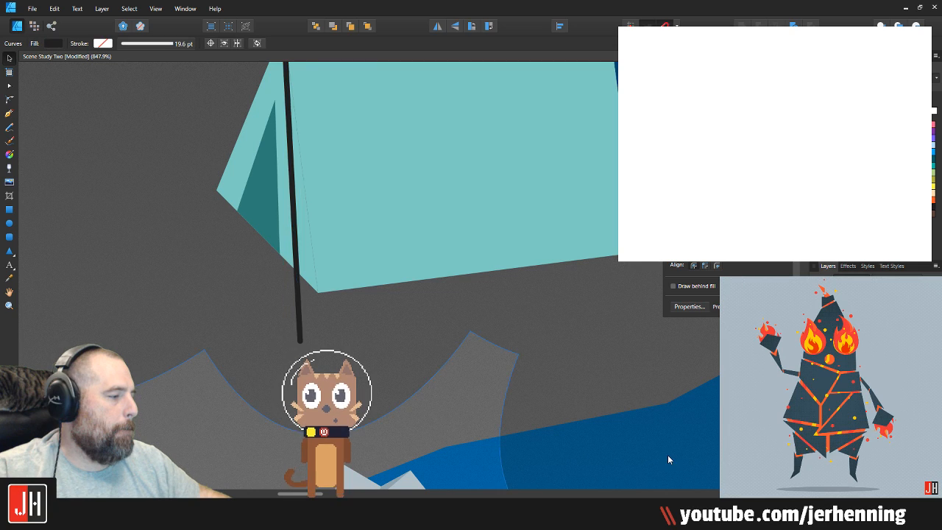
# Step: Nudge the guy line slightly up and left so its upper end sits on the tent's front peak
pyautogui.scroll(-5, 184, 243)
pyautogui.scroll(6, 221, 200)
pyautogui.scroll(4, 214, 176)
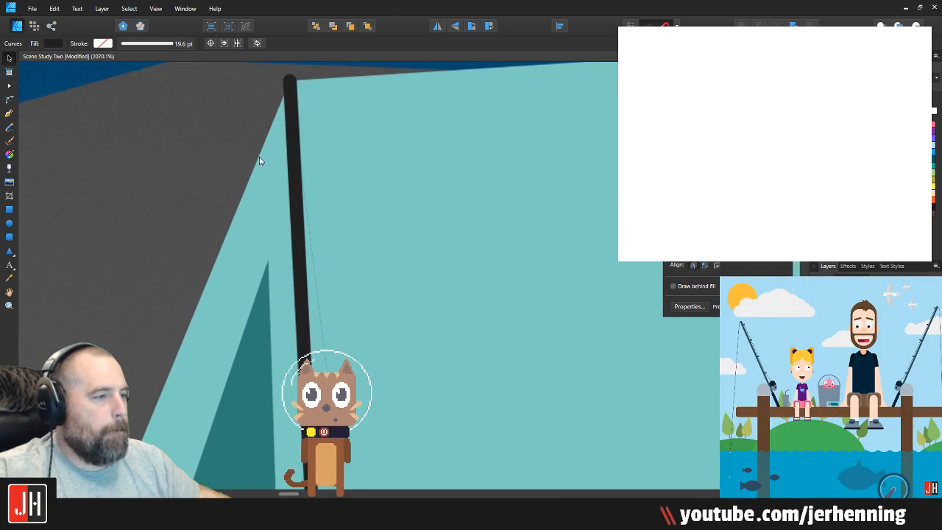
pyautogui.click(300, 107)
pyautogui.moveTo(301, 109); pyautogui.dragTo(294, 96)
pyautogui.scroll(-9, 294, 93)
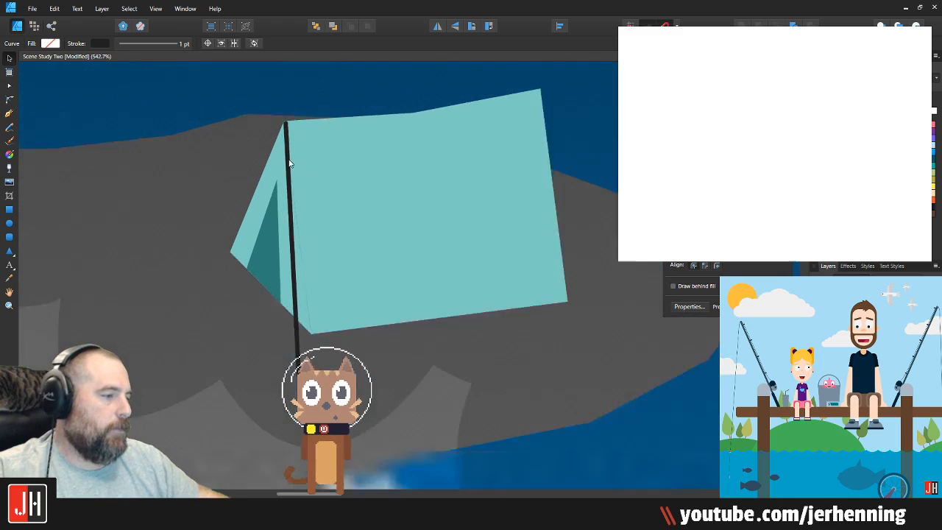
# Step: Set the guy line's stroke width to 0.5 pt
pyautogui.scroll(9, 273, 158)
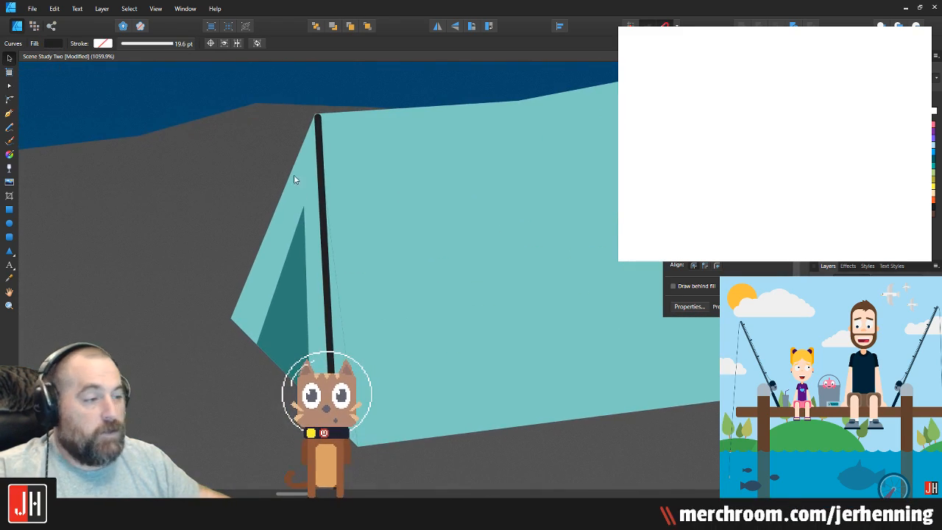
pyautogui.click(318, 124)
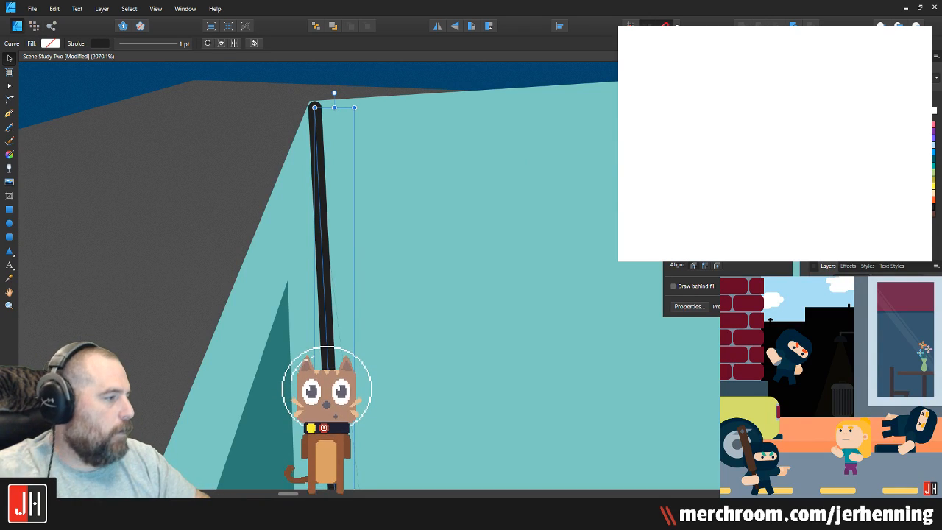
pyautogui.press('Return')
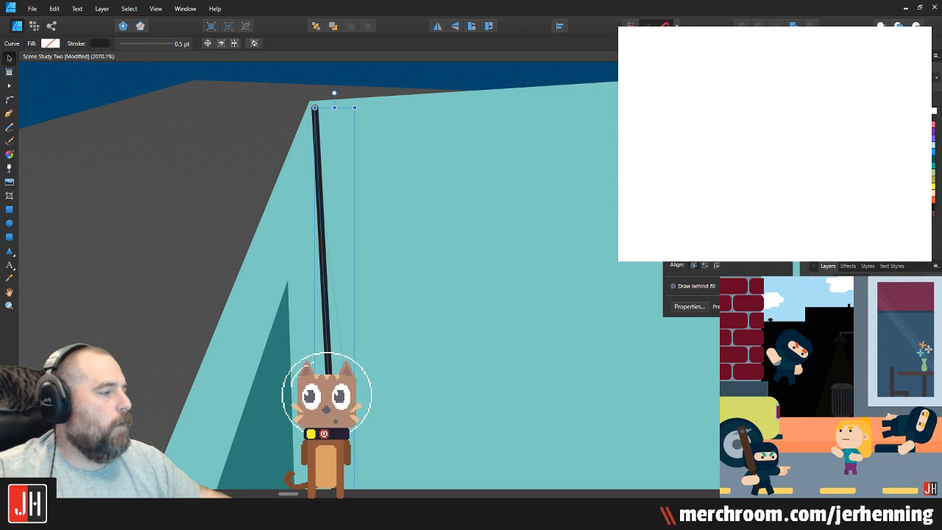
pyautogui.scroll(5, 317, 117)
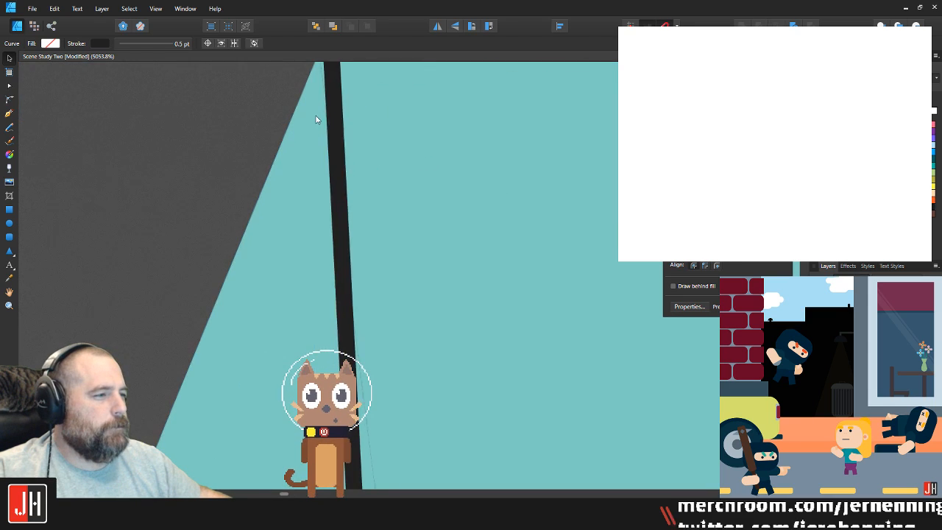
pyautogui.scroll(-8, 322, 109)
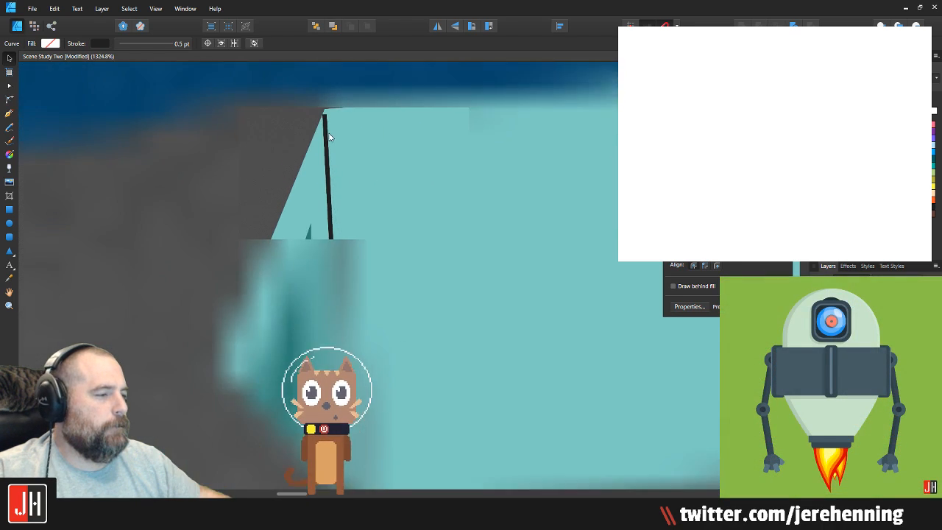
# Step: Duplicate the front guy line beyond the tent's rear edge and rotate the copy so its lower end slants away from the tent
pyautogui.click(679, 368)
pyautogui.scroll(5, 365, 210)
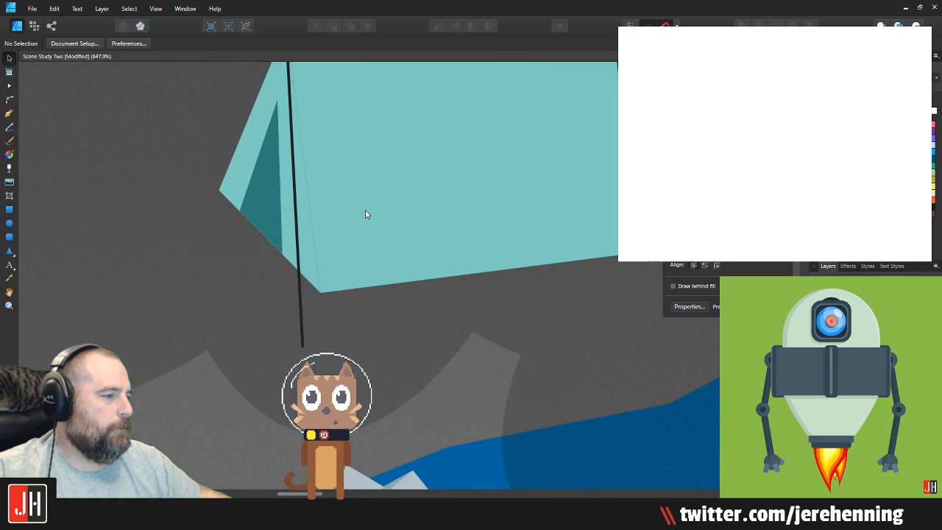
pyautogui.moveTo(239, 243); pyautogui.dragTo(608, 214)
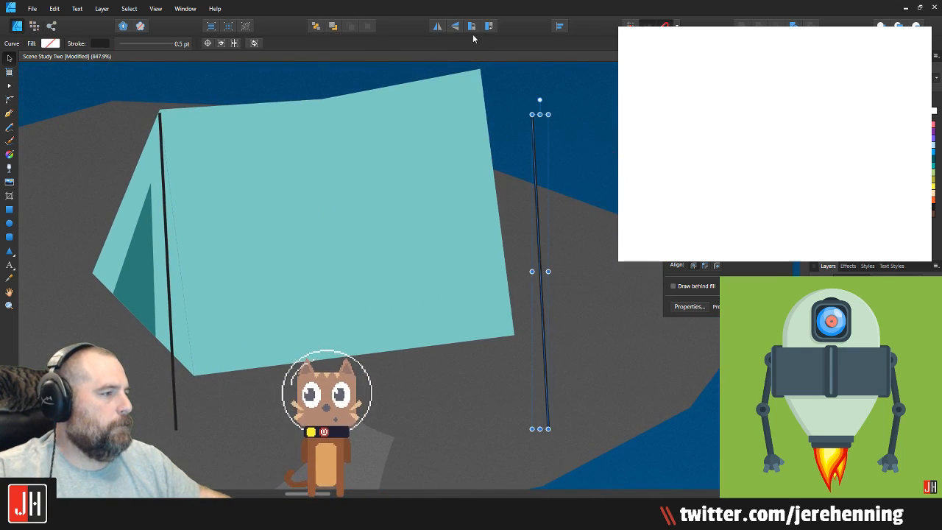
pyautogui.moveTo(540, 99); pyautogui.dragTo(506, 122)
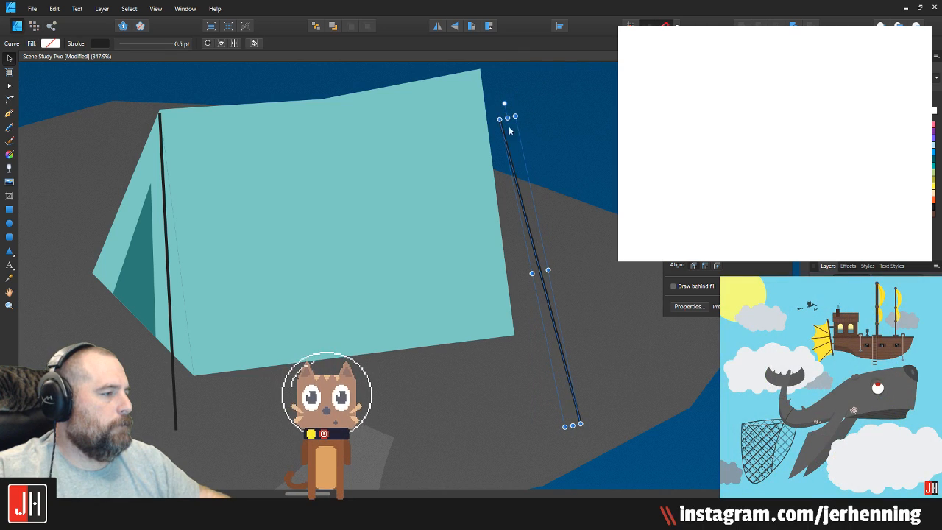
# Step: Move the rear guy line so its upper end sits on the tent's rear peak
pyautogui.moveTo(514, 158); pyautogui.dragTo(483, 130)
pyautogui.scroll(3, 494, 103)
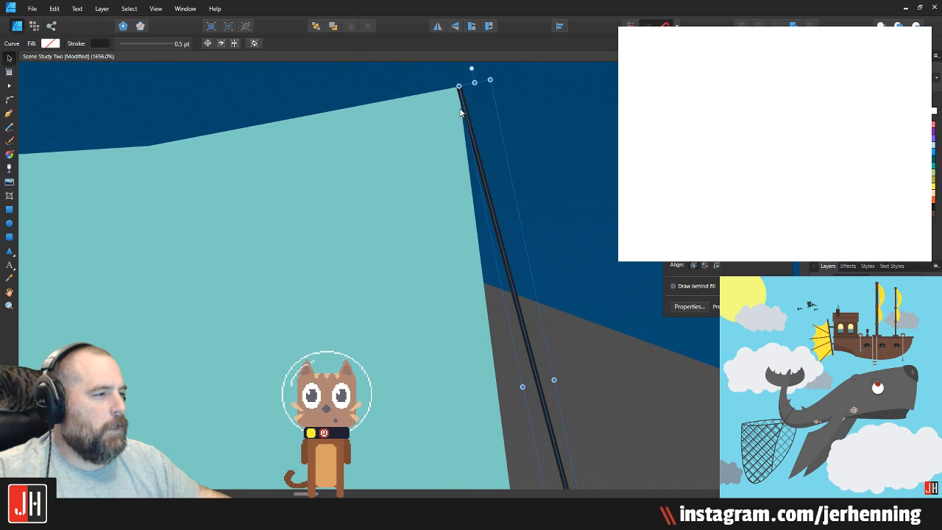
pyautogui.scroll(3, 460, 113)
pyautogui.moveTo(460, 86); pyautogui.dragTo(458, 94)
pyautogui.scroll(-9, 462, 180)
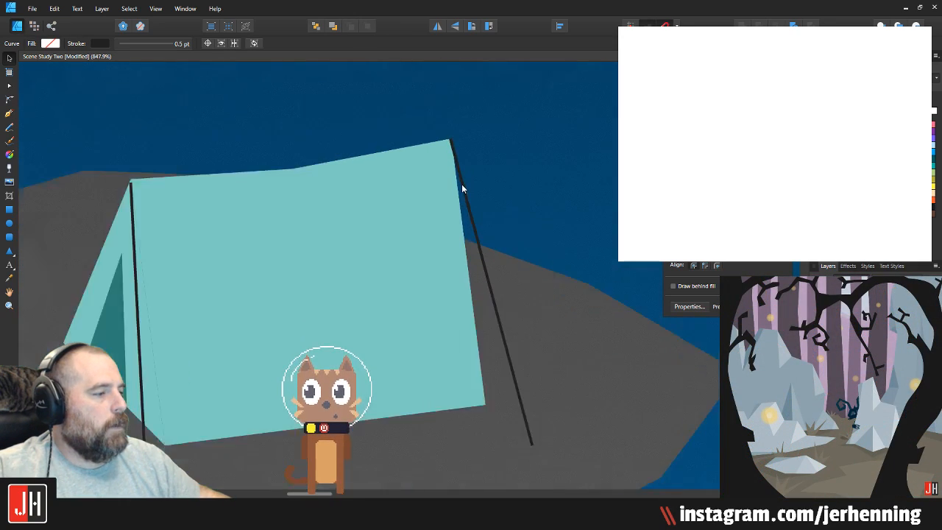
pyautogui.click(701, 398)
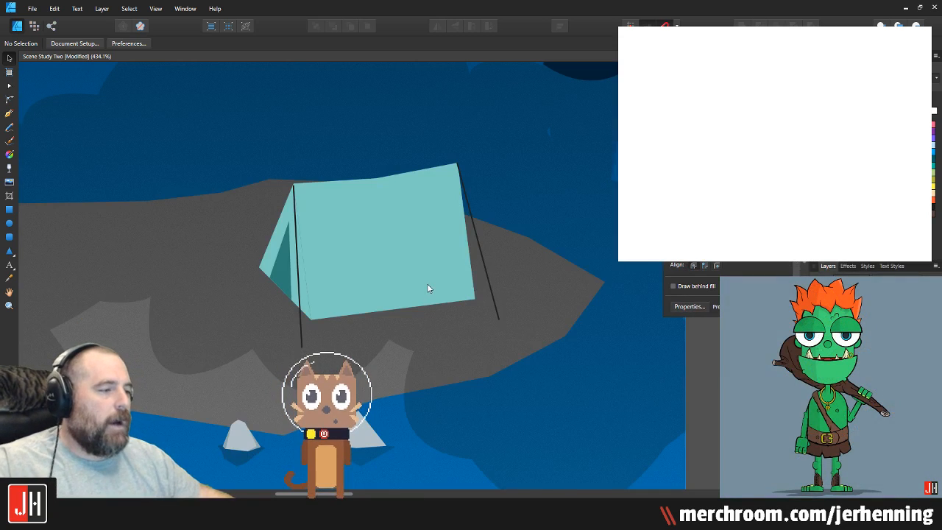
# Step: Examine the tent within the whole forest scene and compare it with the Scene Study One illustration
pyautogui.scroll(-5, 427, 284)
pyautogui.scroll(-4, 422, 302)
pyautogui.scroll(3, 364, 275)
pyautogui.moveTo(395, 225); pyautogui.dragTo(403, 287)
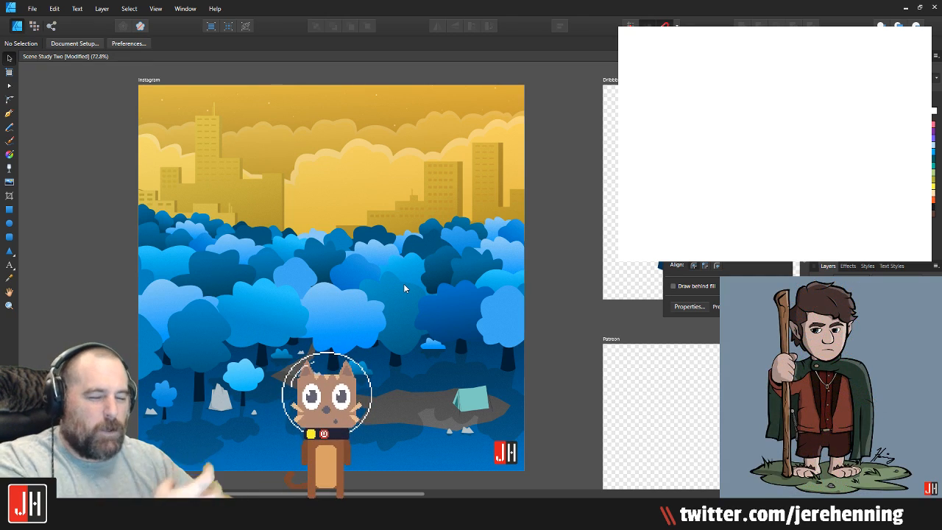
pyautogui.moveTo(431, 303); pyautogui.dragTo(444, 283)
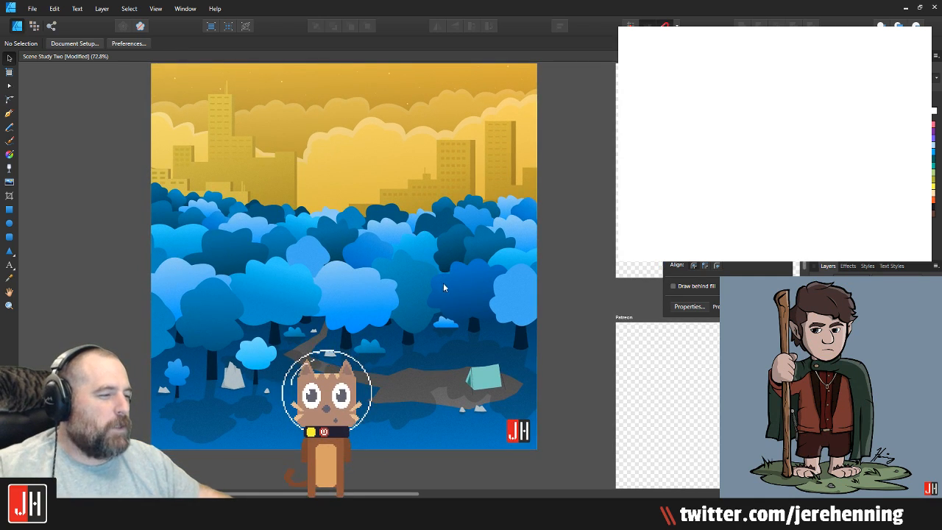
pyautogui.scroll(5, 480, 383)
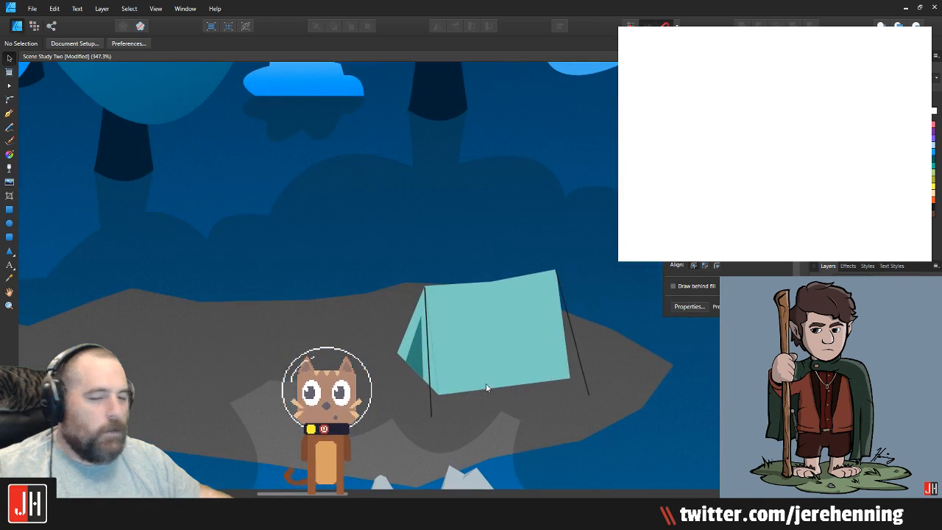
pyautogui.moveTo(475, 347); pyautogui.dragTo(475, 317)
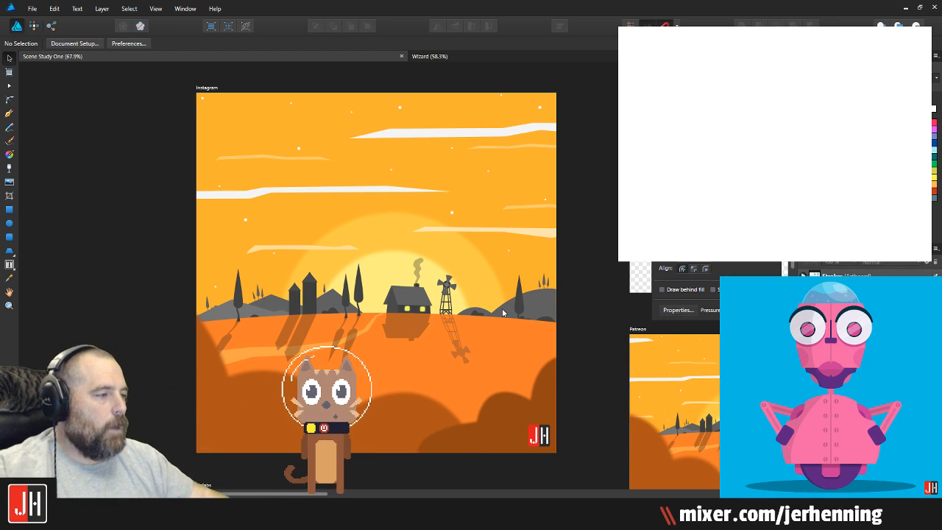
pyautogui.click(508, 55)
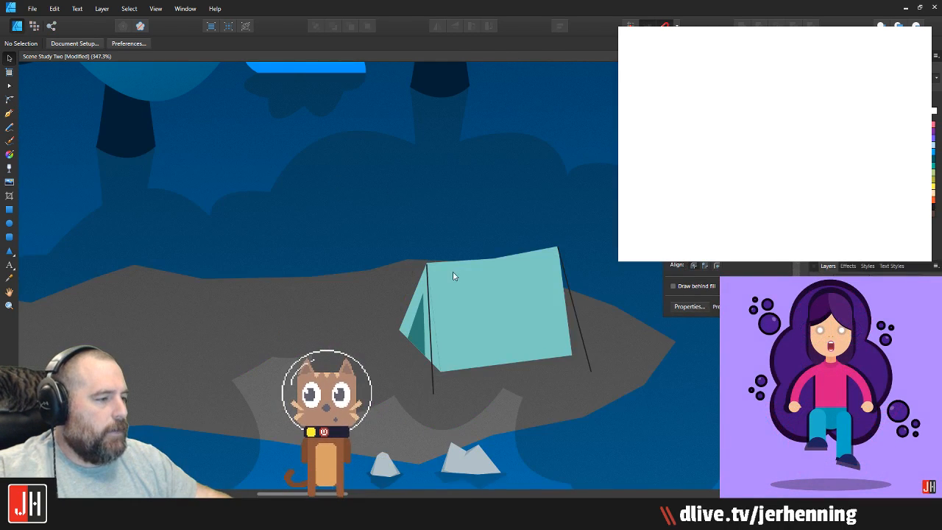
# Step: Adjust the front guy line so its upper end meets the tent's front peak
pyautogui.scroll(10, 454, 277)
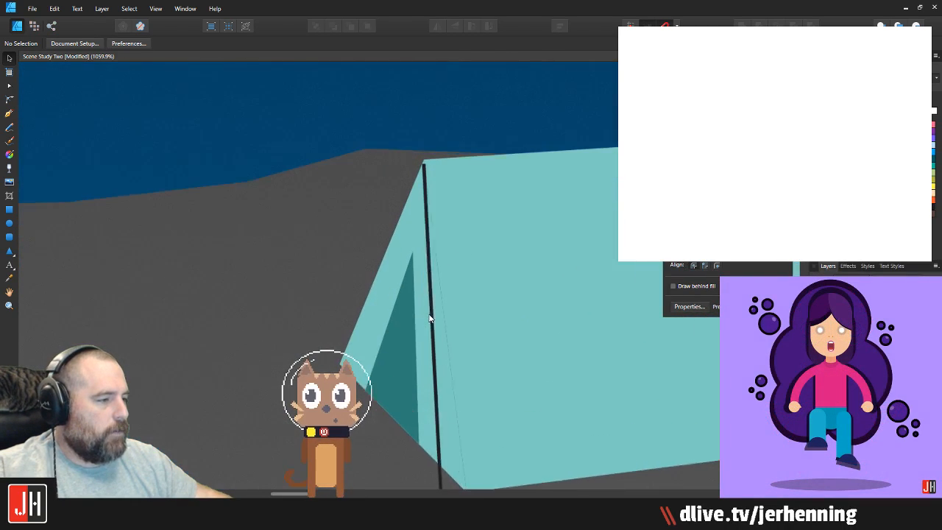
pyautogui.click(423, 96)
pyautogui.moveTo(446, 104); pyautogui.dragTo(440, 133)
pyautogui.press('a')
pyautogui.scroll(-6, 434, 179)
pyautogui.scroll(-2, 434, 258)
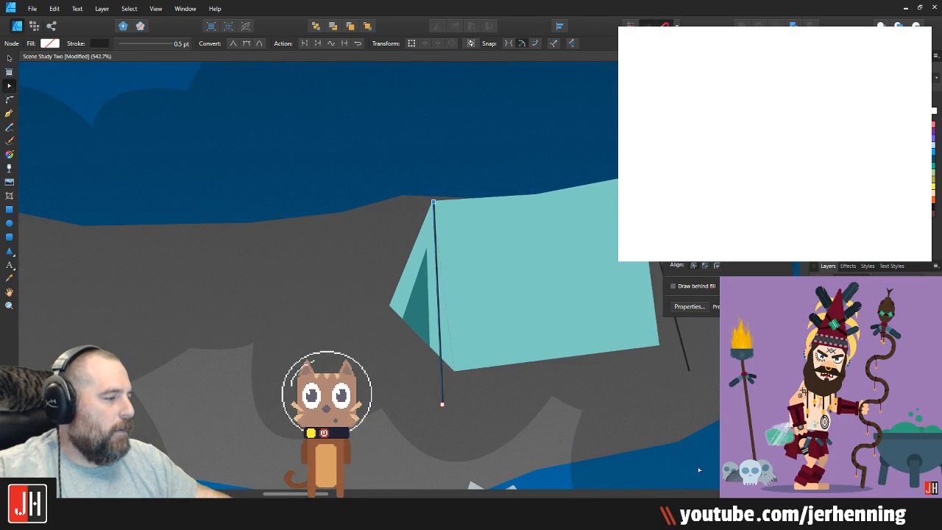
pyautogui.click(433, 397)
pyautogui.scroll(3, 434, 397)
pyautogui.moveTo(433, 337); pyautogui.dragTo(422, 265)
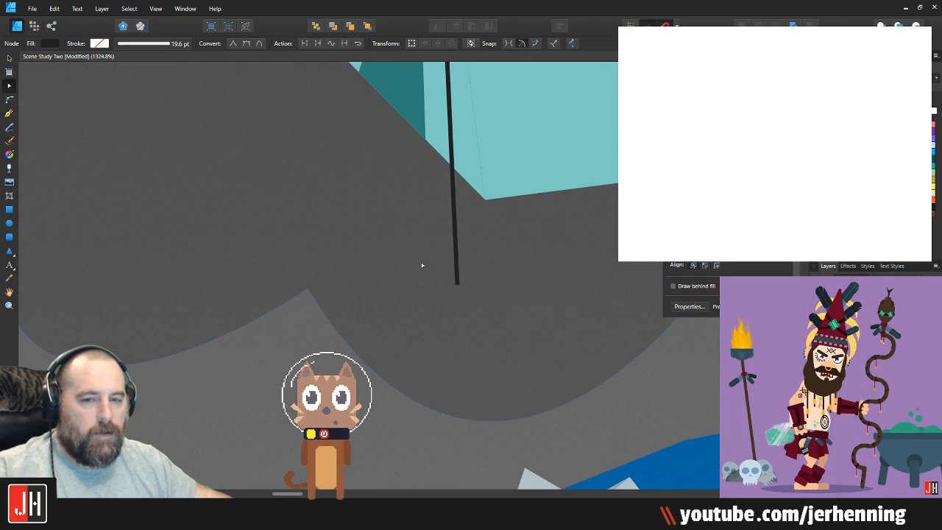
pyautogui.hotkey('ctrl', 'd')
pyautogui.scroll(1, 412, 248)
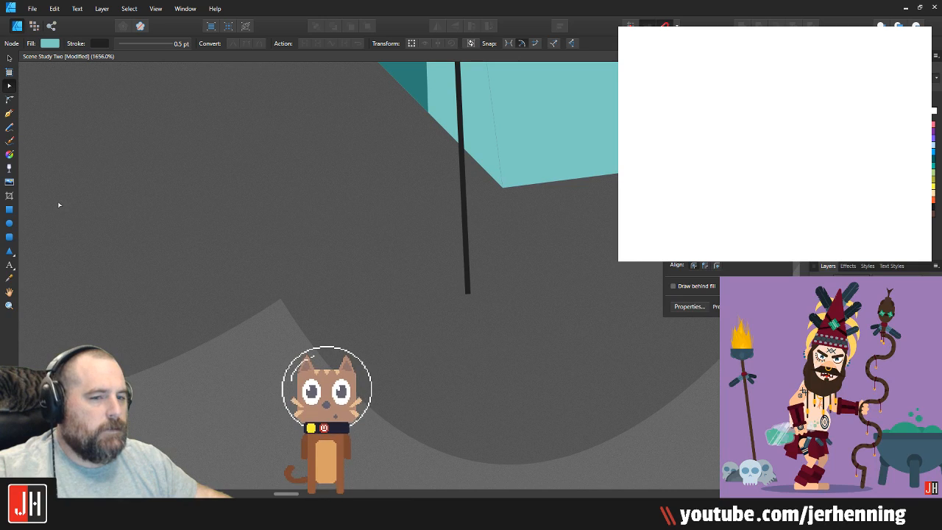
pyautogui.click(9, 113)
pyautogui.scroll(2, 587, 307)
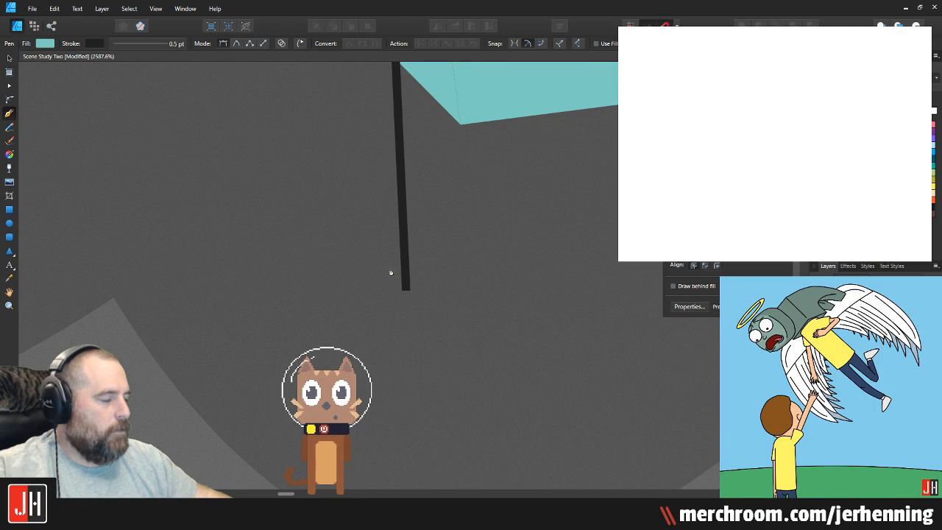
pyautogui.scroll(-12, 406, 300)
pyautogui.press('v')
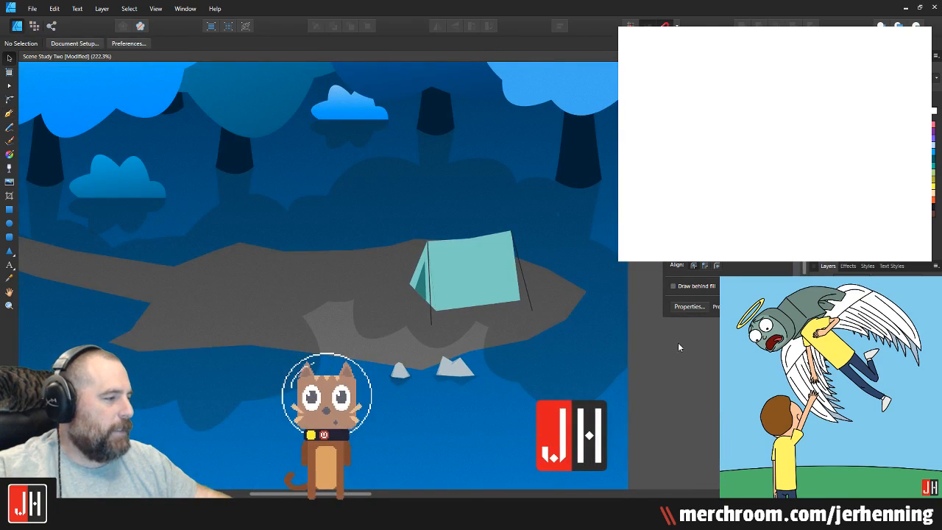
# Step: Move the rear guy line's upper node slightly inward onto the tip of the tent's rear peak
pyautogui.scroll(5, 480, 273)
pyautogui.scroll(2, 480, 273)
pyautogui.click(519, 298)
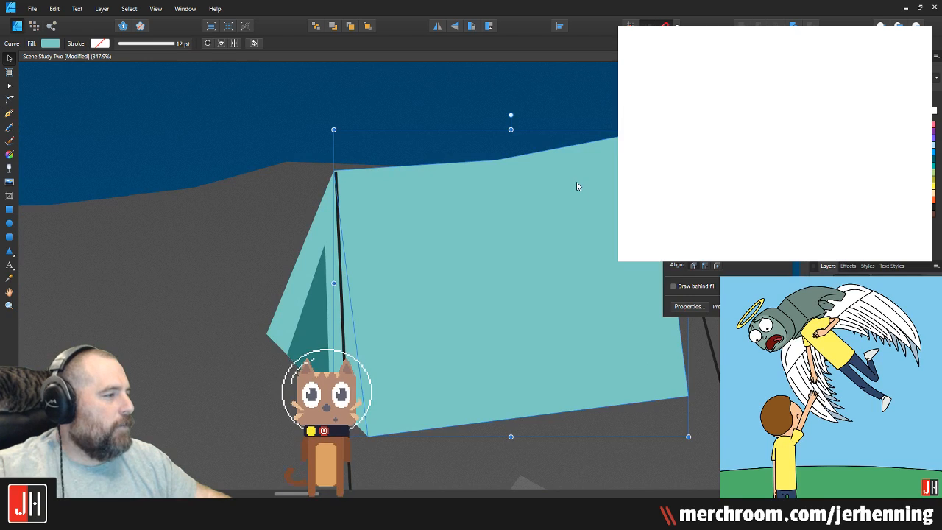
pyautogui.scroll(8, 583, 118)
pyautogui.click(550, 155)
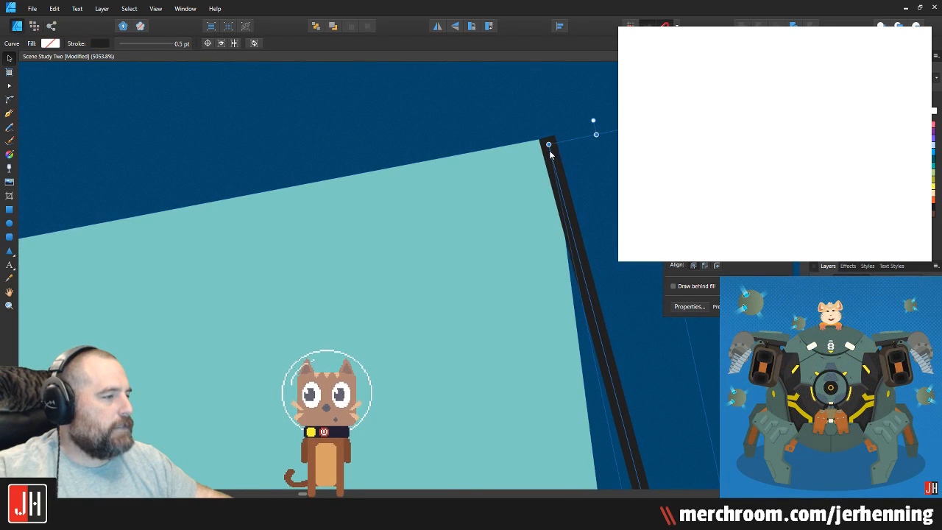
pyautogui.press('a')
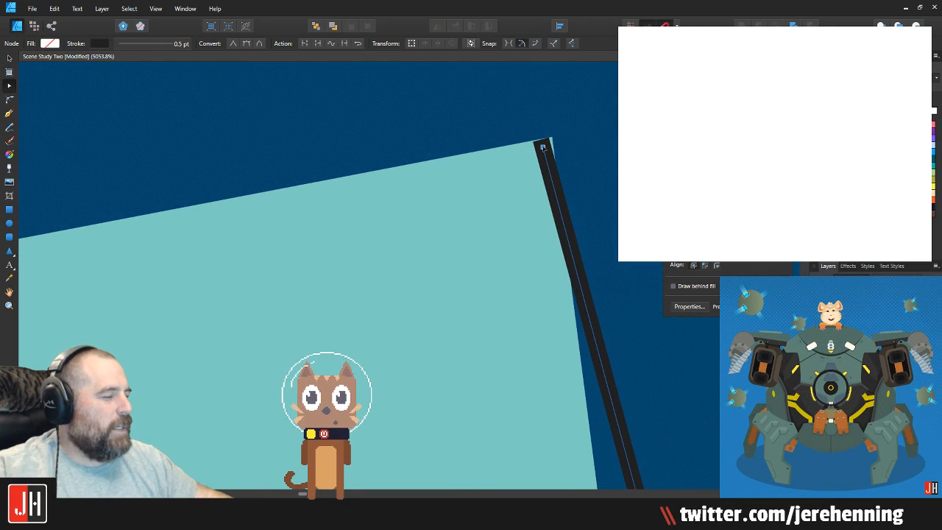
pyautogui.press('v')
pyautogui.scroll(-14, 394, 251)
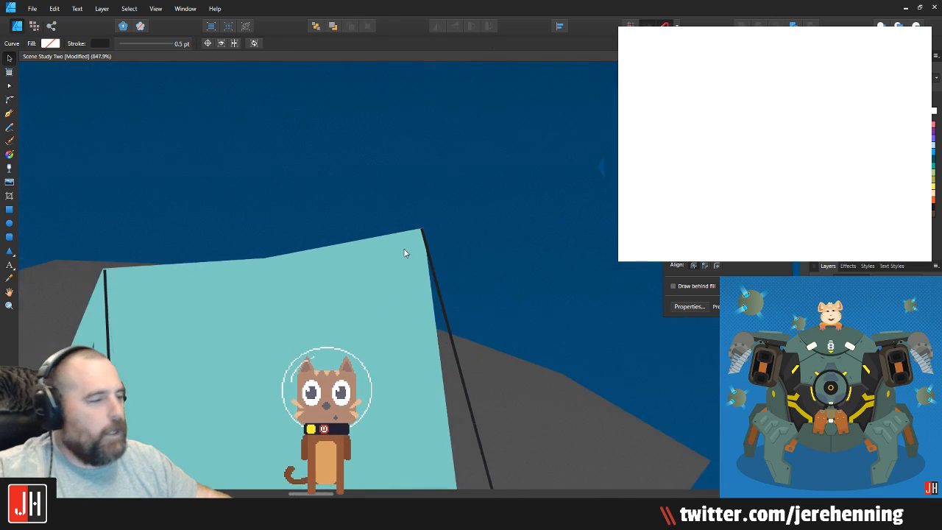
pyautogui.click(547, 256)
# Step: Draw a large circle on the empty Patreon artboard
pyautogui.scroll(-5, 509, 258)
pyautogui.moveTo(510, 257); pyautogui.dragTo(210, 229)
pyautogui.scroll(2, 411, 235)
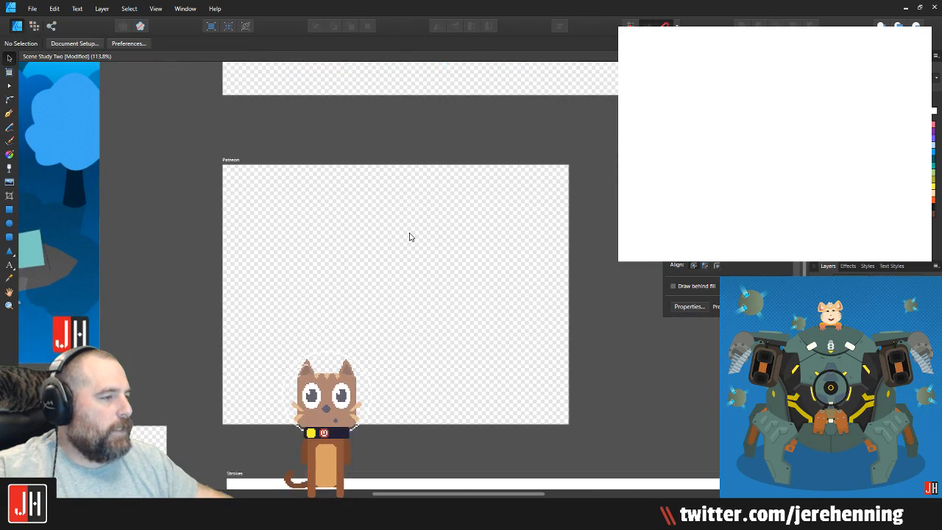
pyautogui.click(9, 223)
pyautogui.scroll(1, 369, 250)
pyautogui.moveTo(290, 184); pyautogui.dragTo(614, 433)
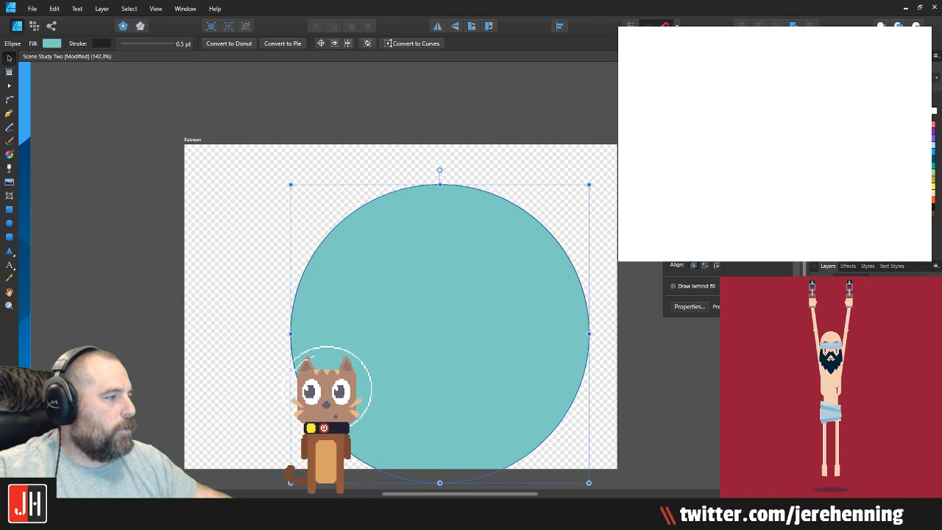
# Step: Give the circle a red fill without a stroke and move it to about the middle of the Patreon artboard
pyautogui.click(898, 199)
pyautogui.press('v')
pyautogui.moveTo(499, 269); pyautogui.dragTo(471, 240)
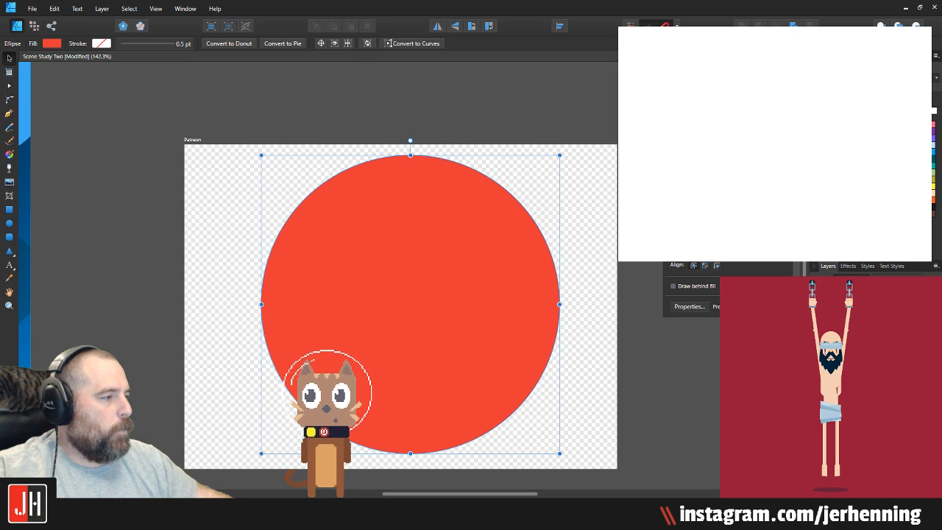
# Step: Try strong and subtle amounts of noise on the circle's red fill and compare the grain
pyautogui.scroll(3, 343, 281)
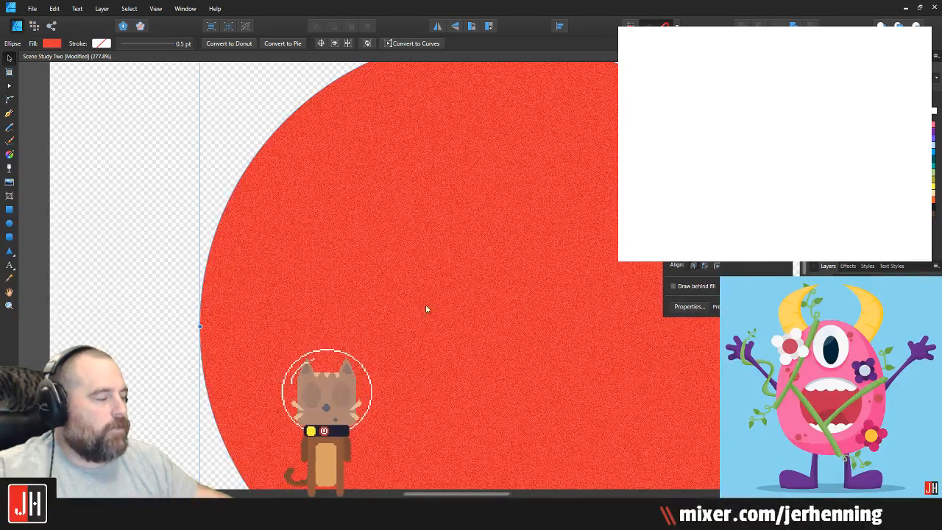
pyautogui.scroll(-2, 351, 288)
pyautogui.scroll(-1, 352, 289)
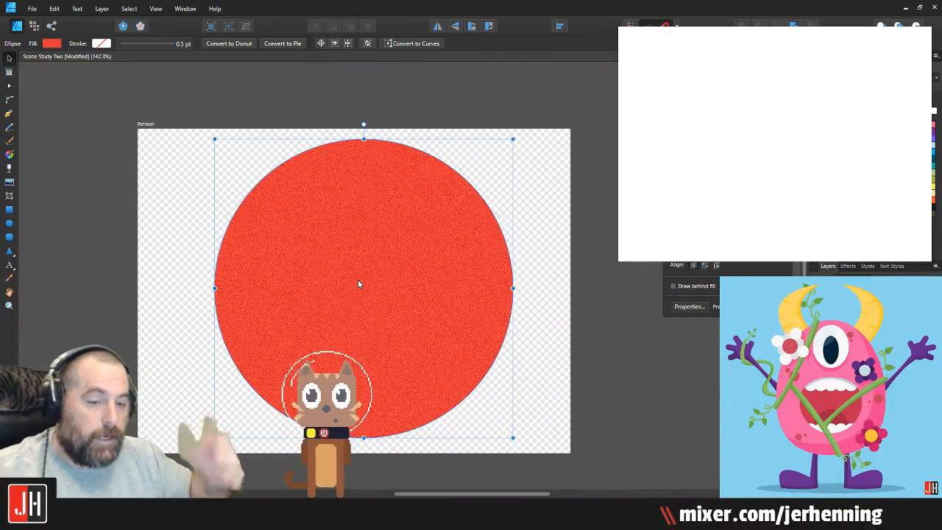
pyautogui.scroll(2, 359, 284)
pyautogui.scroll(1, 442, 236)
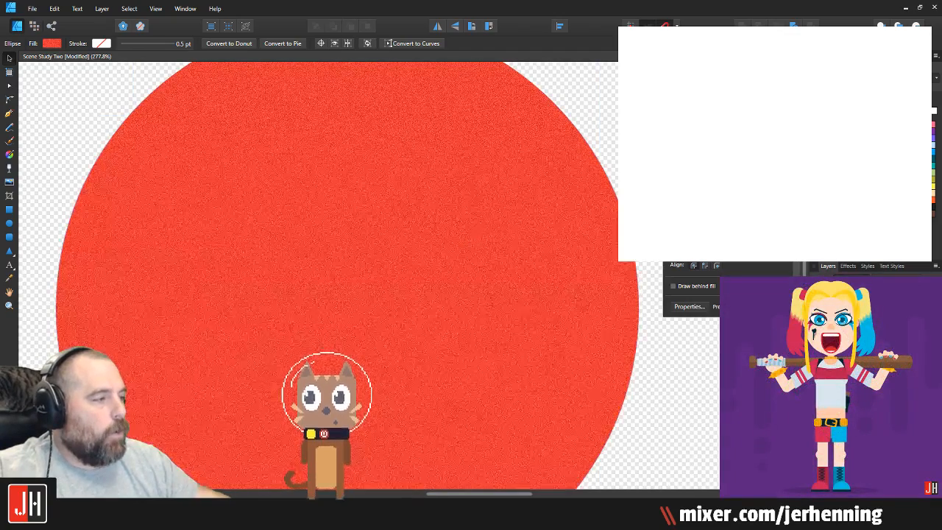
pyautogui.press('space')
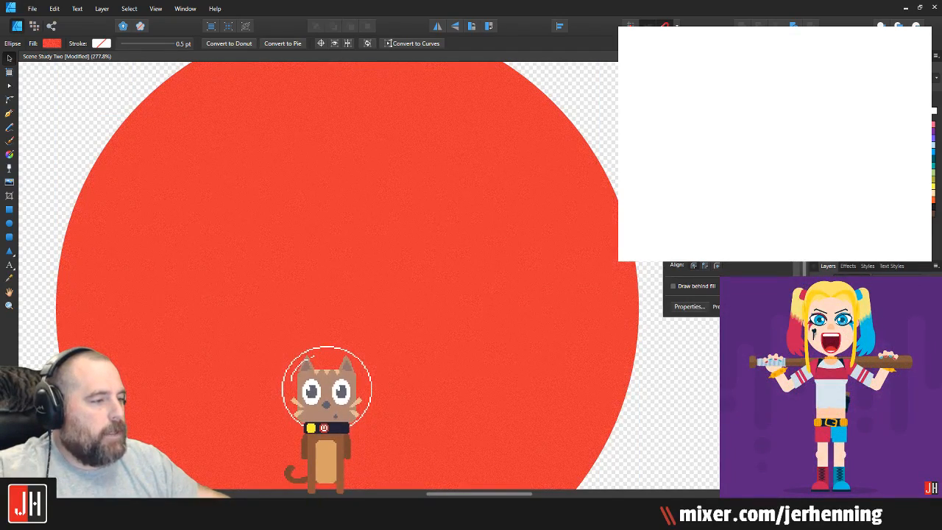
pyautogui.scroll(-4, 410, 260)
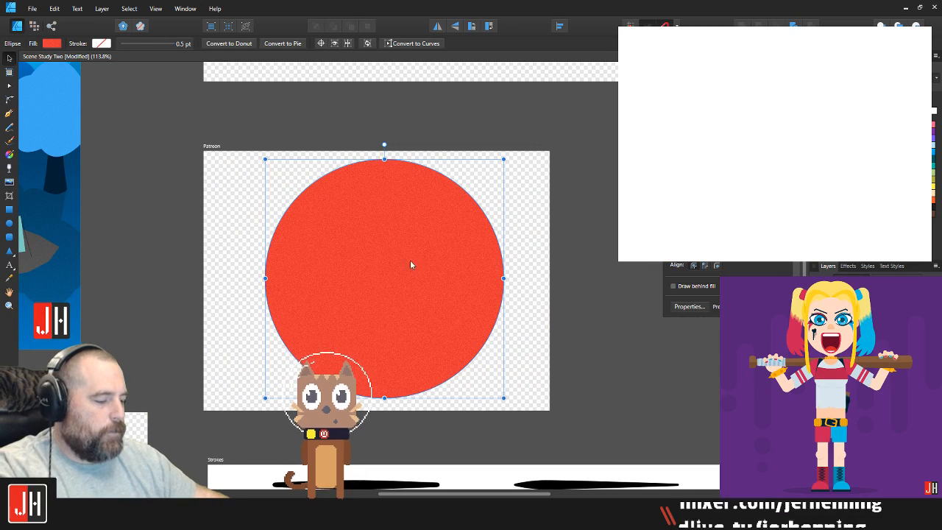
# Step: Delete the red circle from the Patreon artboard and return to the forest scene with nothing selected
pyautogui.press('Delete')
pyautogui.moveTo(332, 197); pyautogui.dragTo(484, 224)
pyautogui.click(387, 167)
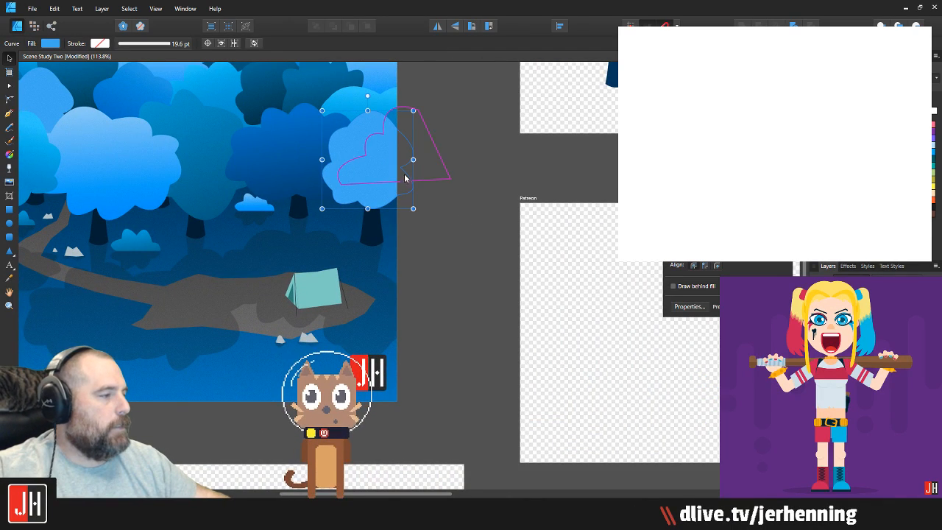
pyautogui.click(442, 257)
# Step: Add subtle noise to the teal fill of the tent's large side panel
pyautogui.scroll(5, 420, 262)
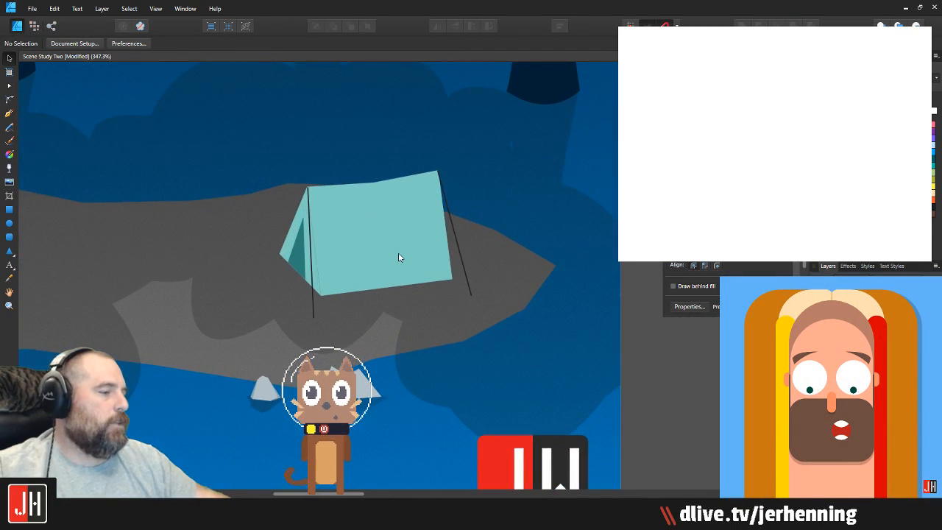
pyautogui.click(398, 257)
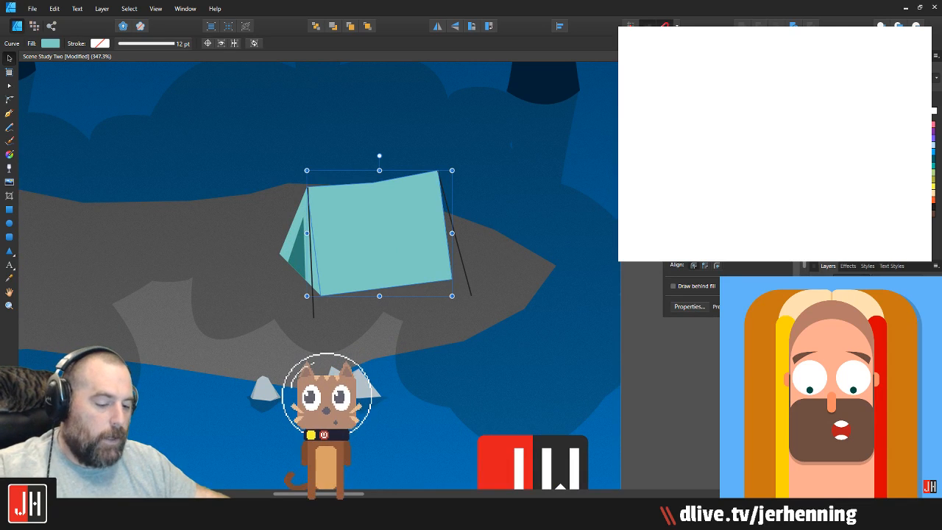
pyautogui.click(625, 302)
# Step: Add subtle noise to the teal fill of the tent's triangular front panel
pyautogui.scroll(6, 341, 235)
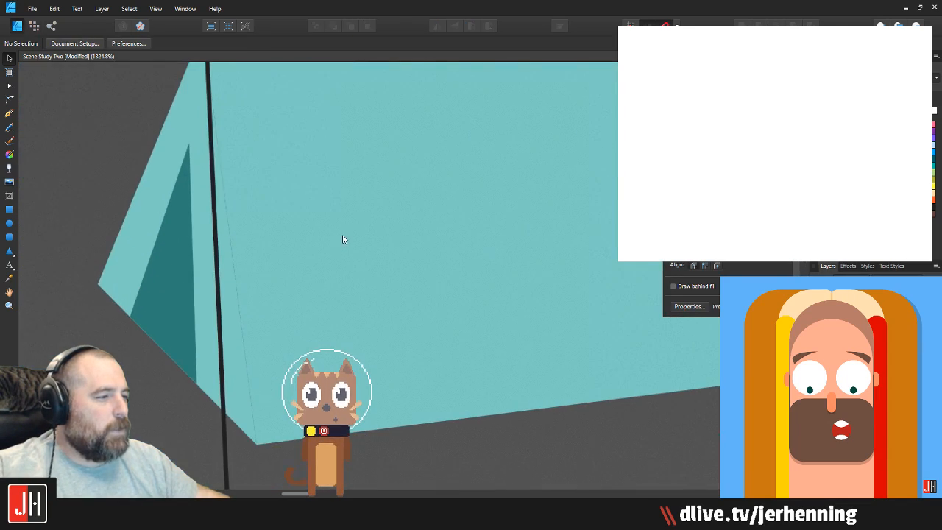
pyautogui.click(288, 155)
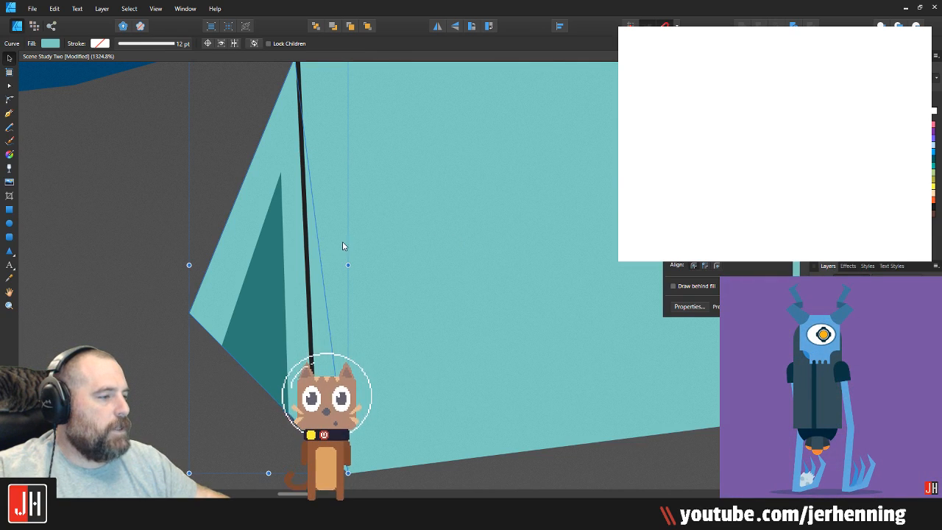
pyautogui.scroll(-6, 343, 247)
pyautogui.click(639, 340)
pyautogui.scroll(4, 385, 259)
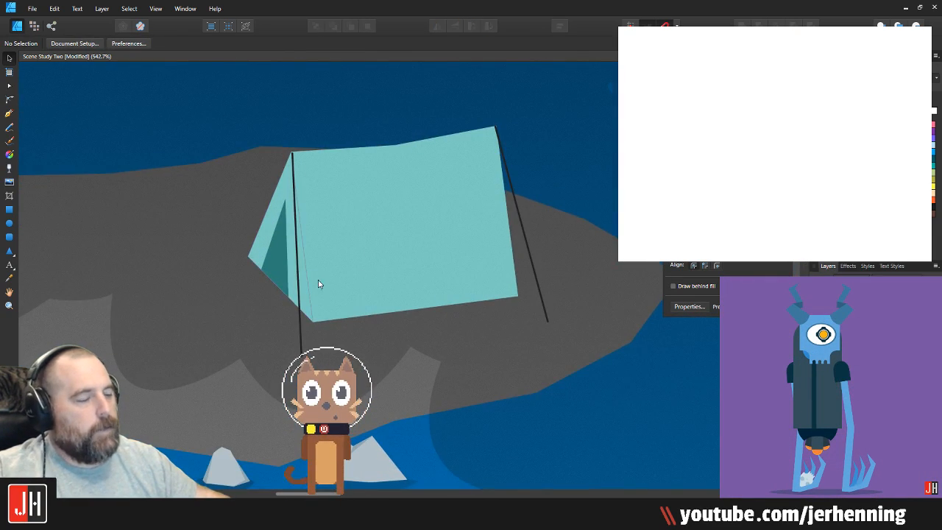
# Step: Move the upper end of the front guy line exactly onto the tent's front peak
pyautogui.scroll(3, 280, 188)
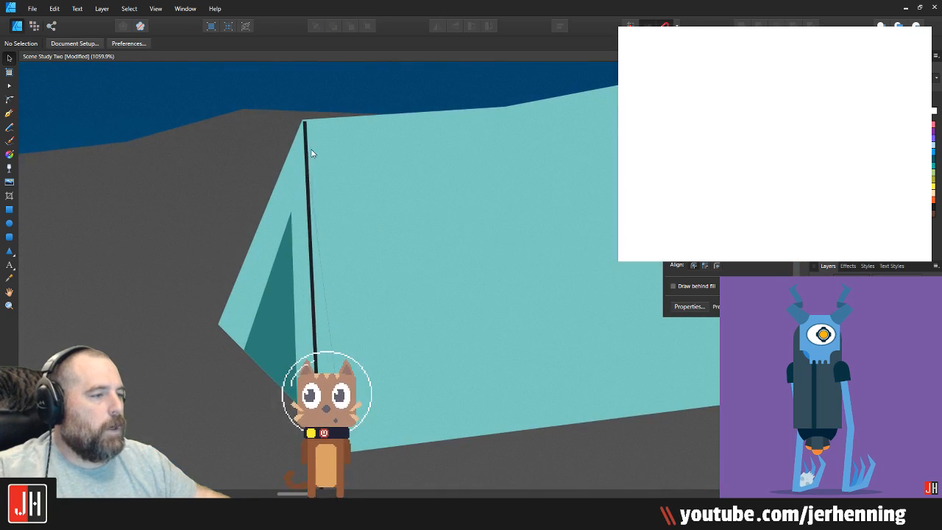
pyautogui.click(306, 132)
pyautogui.scroll(8, 305, 131)
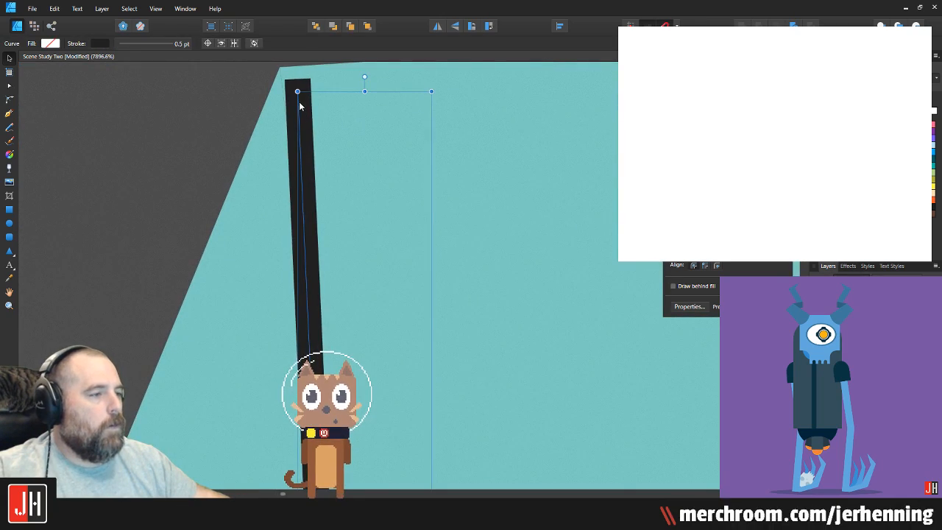
pyautogui.press('a')
pyautogui.moveTo(297, 92); pyautogui.dragTo(292, 79)
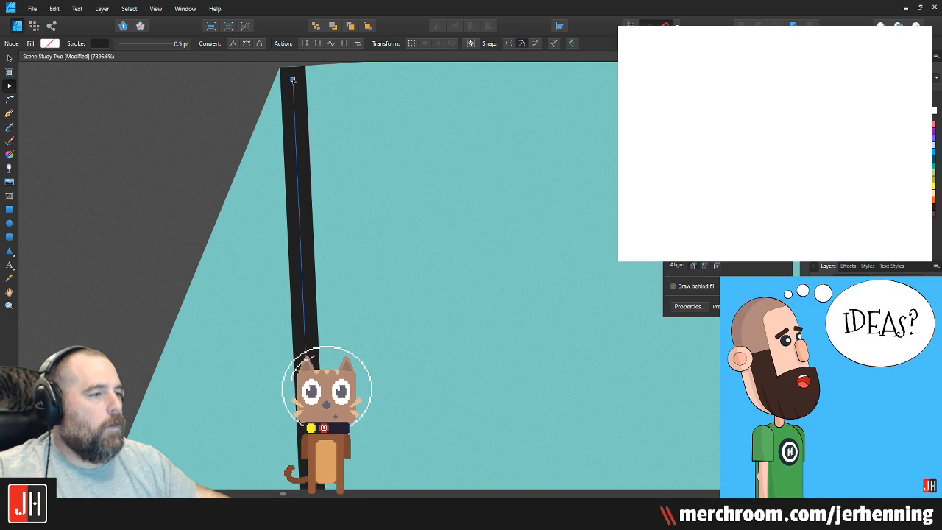
pyautogui.scroll(-8, 302, 131)
pyautogui.press('v')
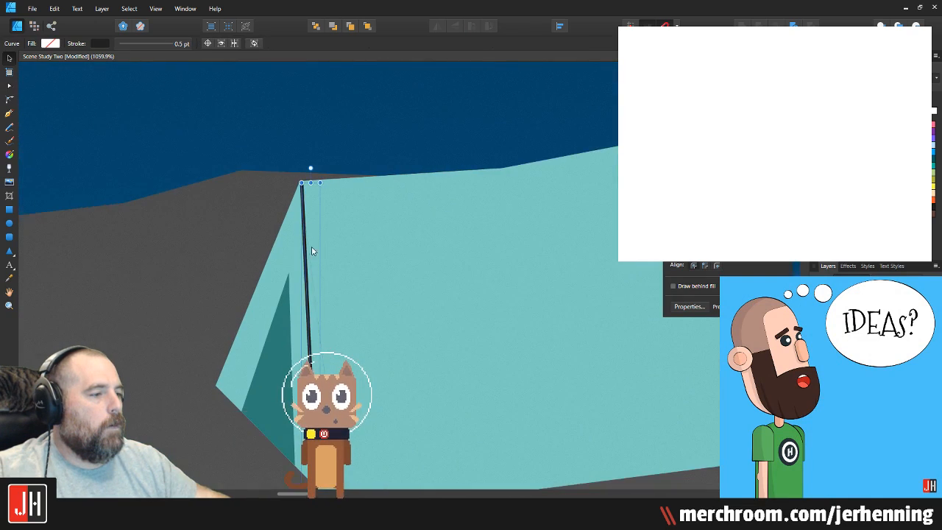
# Step: Duplicate the front guy line and rotate the copy to slope down and outward to the left from the front peak
pyautogui.scroll(1, 328, 138)
pyautogui.moveTo(321, 133); pyautogui.dragTo(261, 106)
pyautogui.moveTo(340, 96); pyautogui.dragTo(365, 160)
pyautogui.moveTo(292, 101); pyautogui.dragTo(326, 165)
pyautogui.scroll(7, 330, 180)
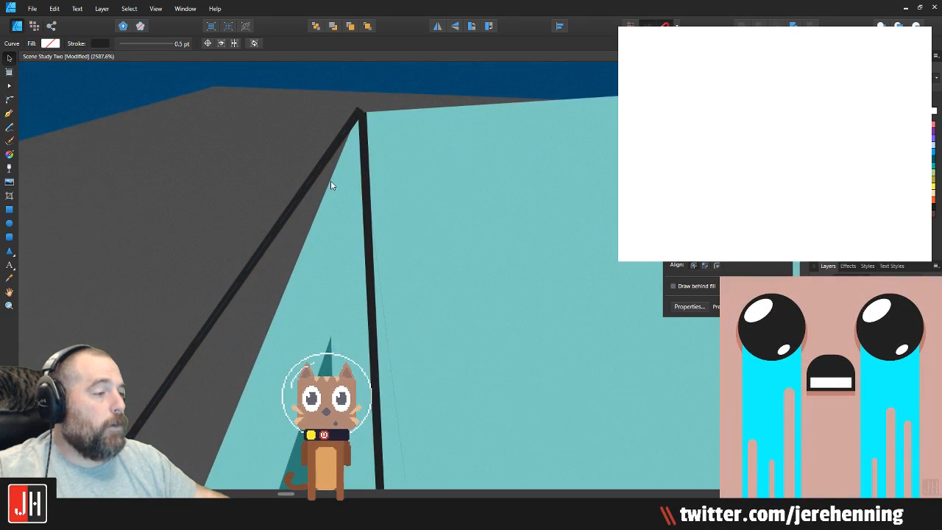
pyautogui.moveTo(366, 117); pyautogui.dragTo(362, 132)
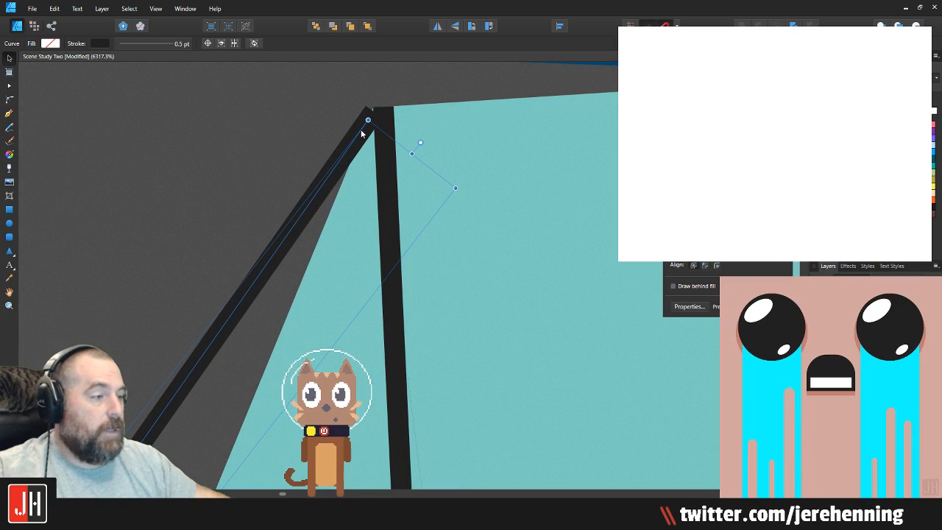
pyautogui.scroll(-7, 364, 135)
# Step: Cut the outward-sloping guy line and paste it back behind the tent, with its upper end at the front peak
pyautogui.hotkey('ctrl', 'x')
pyautogui.click(316, 185)
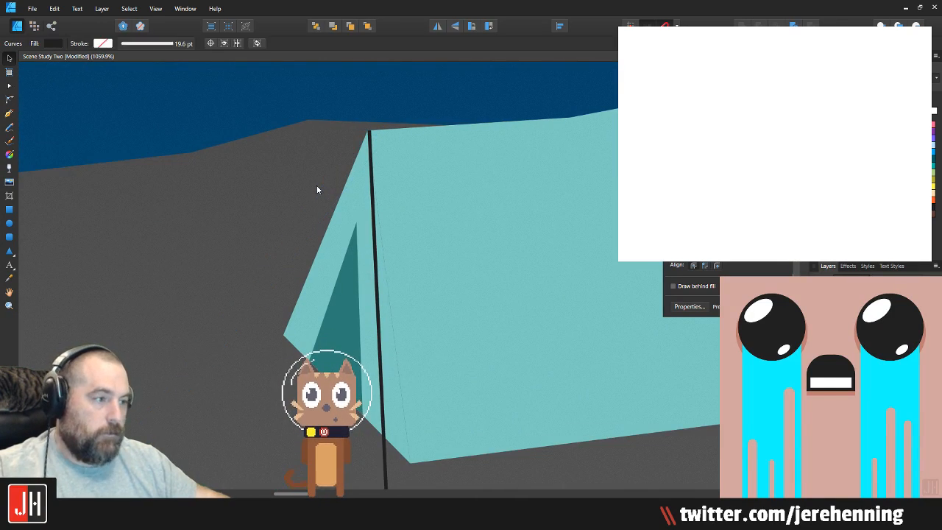
pyautogui.hotkey('ctrl', 'v')
pyautogui.scroll(4, 335, 184)
pyautogui.scroll(2, 395, 154)
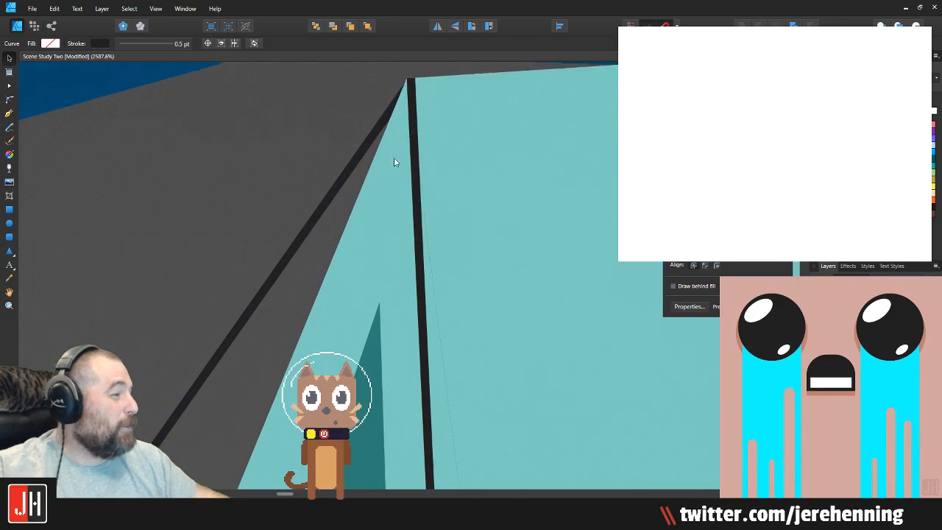
pyautogui.moveTo(384, 116); pyautogui.dragTo(382, 106)
pyautogui.hotkey('ctrl', 'z')
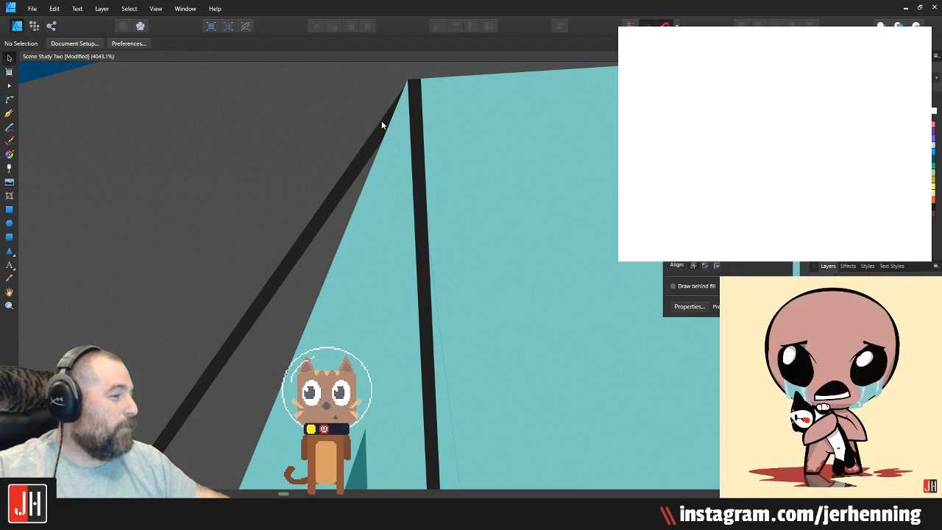
# Step: Shorten the outward-sloping guy line by moving its lower end up toward the tent, keeping its upper end at the peak
pyautogui.moveTo(445, 104); pyautogui.dragTo(401, 108)
pyautogui.press('a')
pyautogui.scroll(-9, 432, 118)
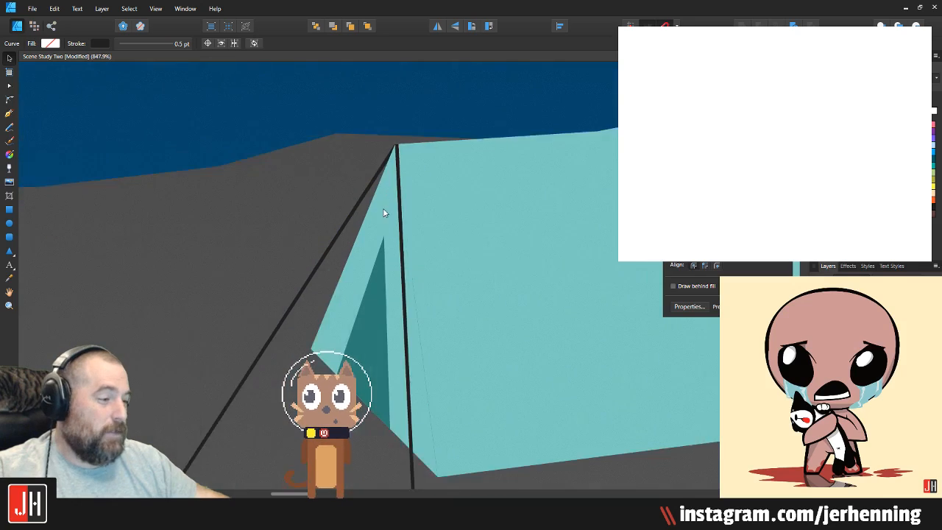
pyautogui.moveTo(318, 285); pyautogui.dragTo(352, 223)
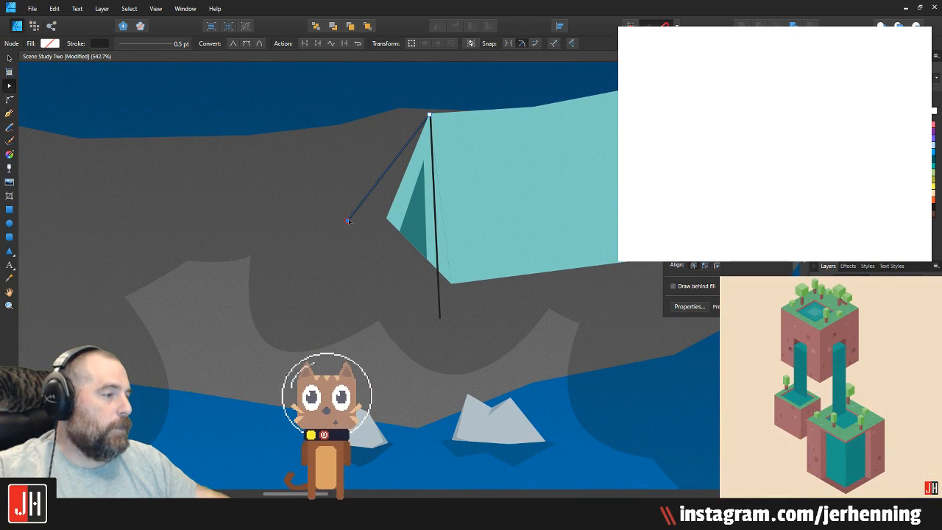
pyautogui.scroll(-3, 365, 224)
pyautogui.press('v')
pyautogui.click(598, 335)
pyautogui.moveTo(562, 258); pyautogui.dragTo(515, 250)
pyautogui.scroll(3, 481, 228)
pyautogui.scroll(-5, 444, 221)
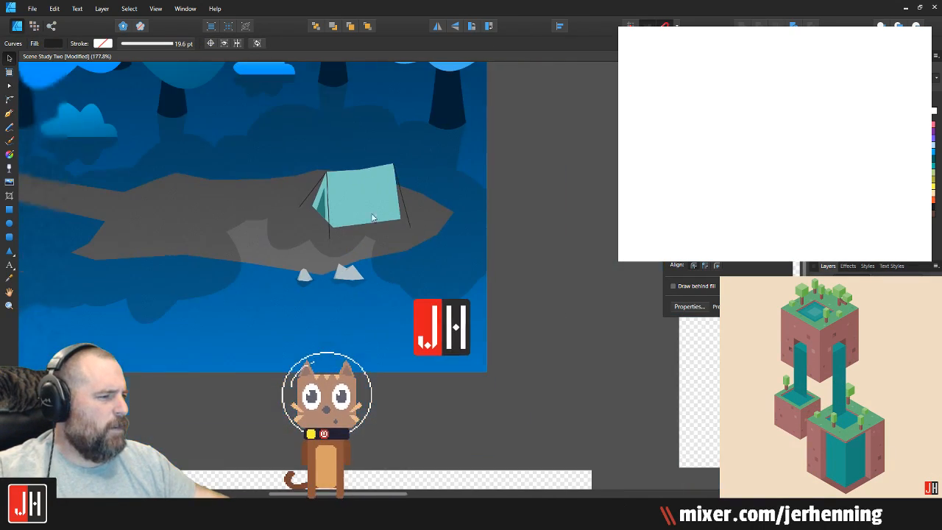
pyautogui.click(596, 273)
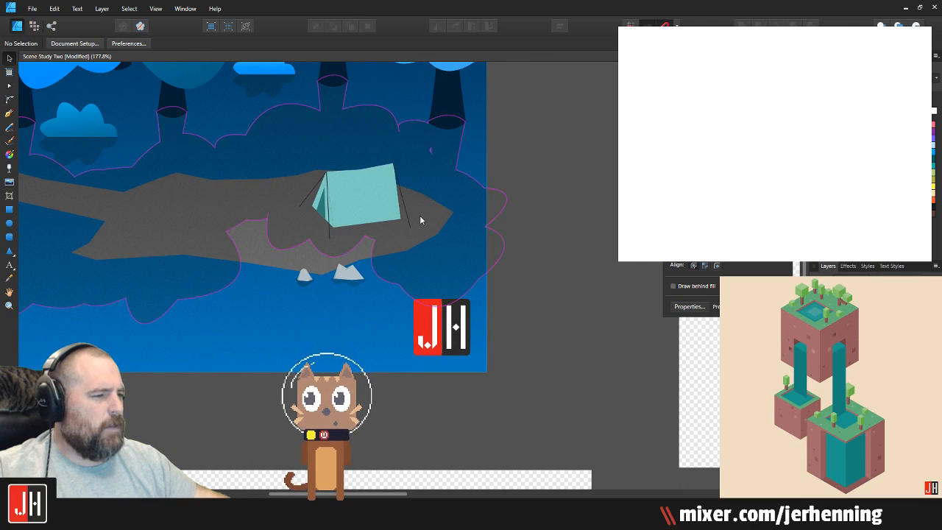
pyautogui.scroll(3, 365, 196)
pyautogui.scroll(2, 384, 270)
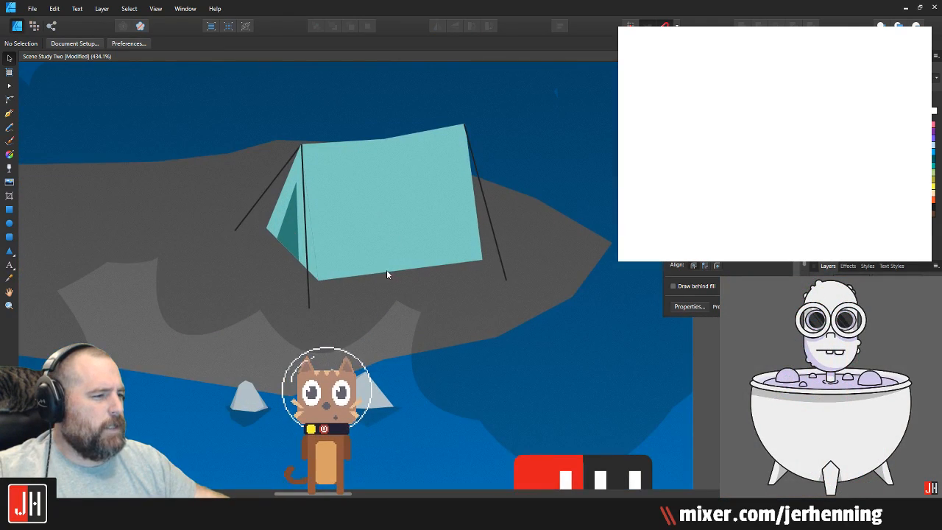
# Step: Add a node midway along the lower edge of the tent's side panel and shift it slightly
pyautogui.click(386, 259)
pyautogui.scroll(1, 394, 264)
pyautogui.press('a')
pyautogui.click(385, 301)
pyautogui.moveTo(385, 302); pyautogui.dragTo(380, 301)
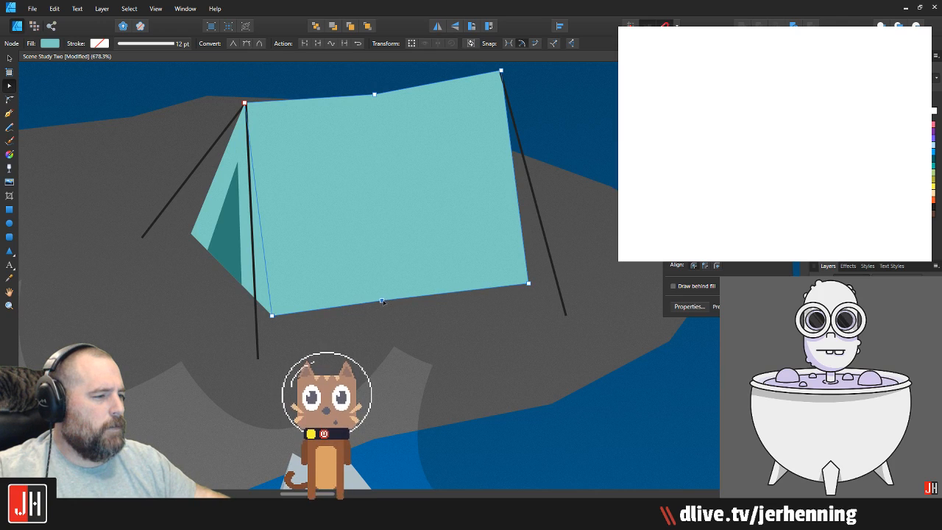
pyautogui.press('v')
pyautogui.scroll(-7, 411, 297)
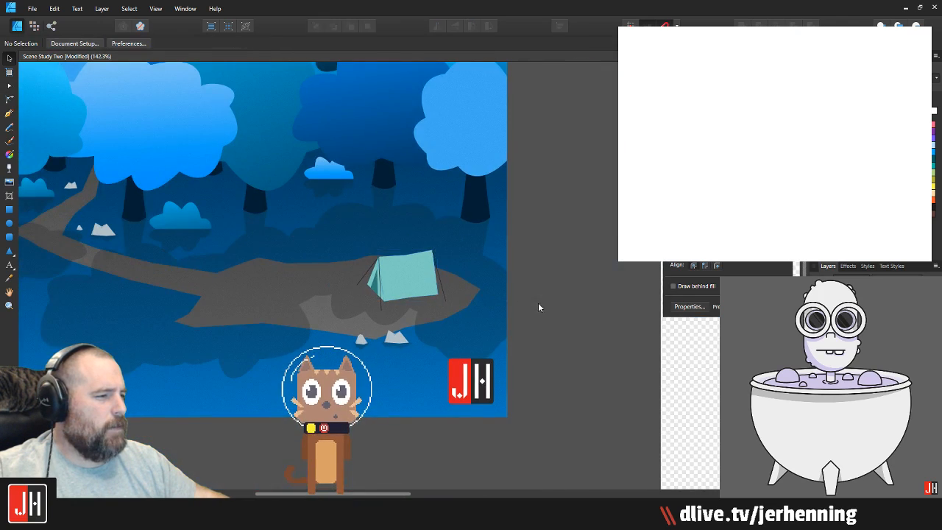
pyautogui.click(539, 303)
# Step: Darken the teal fill of the tent's triangular opening
pyautogui.scroll(3, 391, 285)
pyautogui.scroll(5, 369, 268)
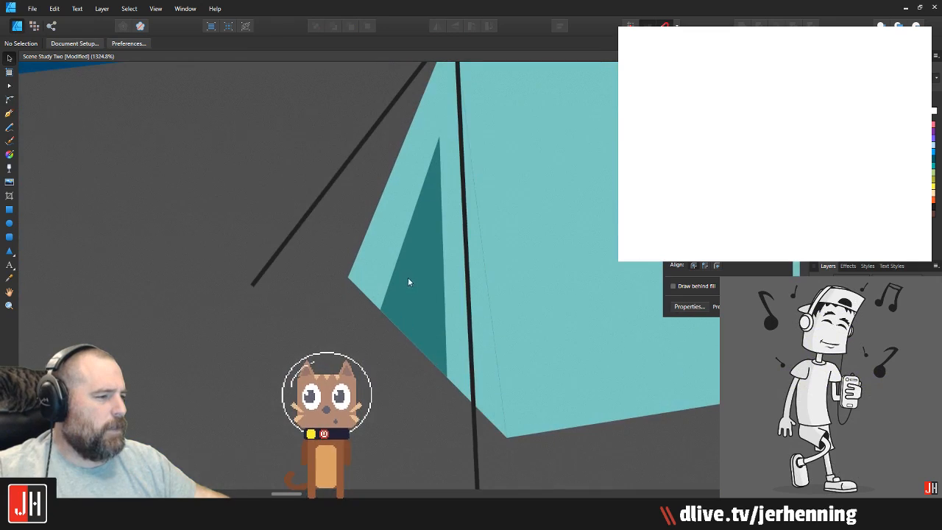
pyautogui.click(416, 270)
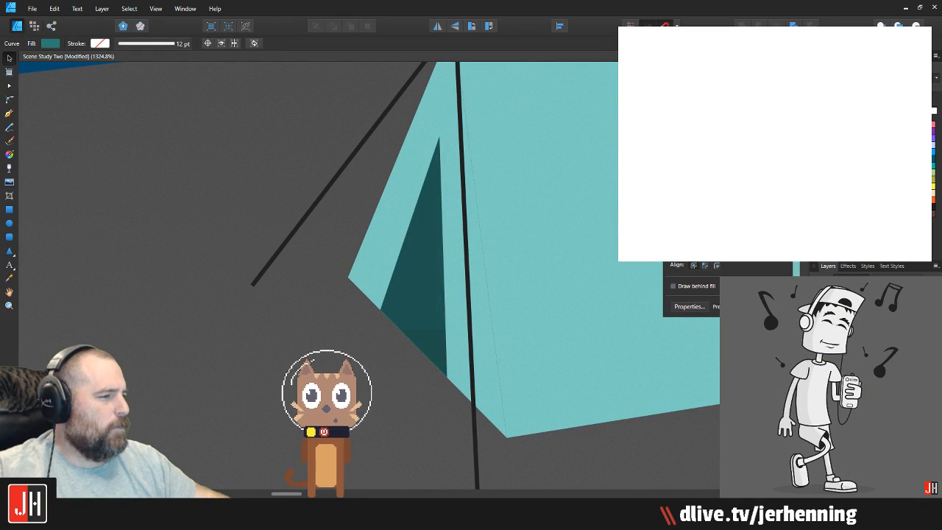
pyautogui.click(519, 169)
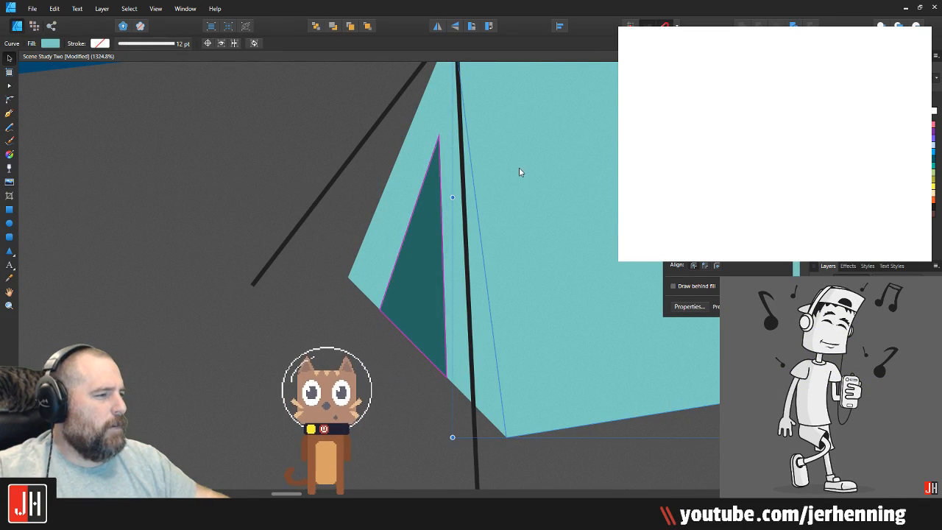
# Step: Draw a folded-back door flap along the opening's outer edge with the Pen tool, starting at the opening's top point
pyautogui.click(9, 114)
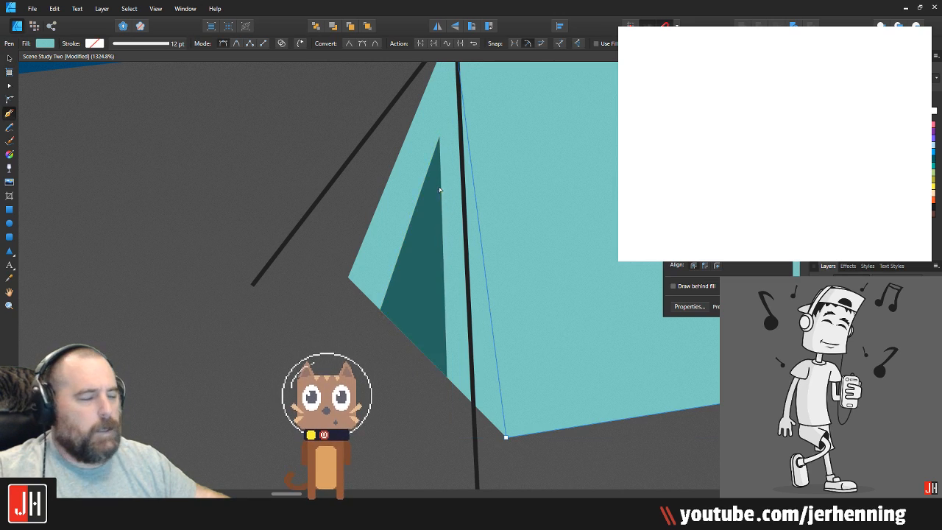
pyautogui.scroll(2, 439, 190)
pyautogui.click(438, 107)
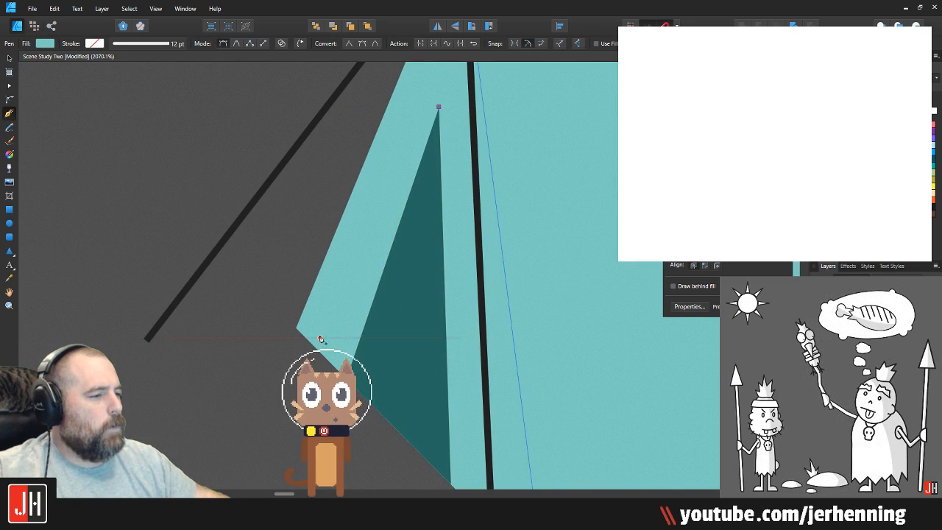
pyautogui.click(355, 250)
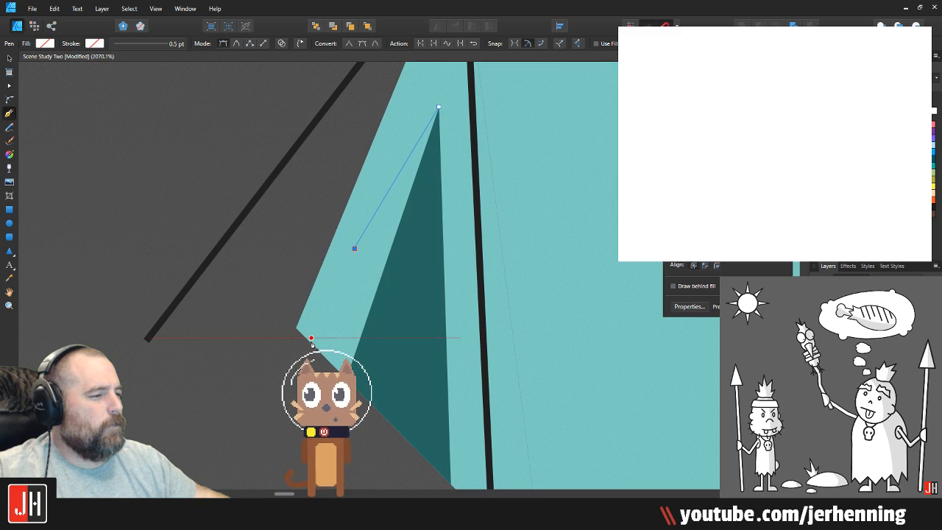
pyautogui.click(304, 344)
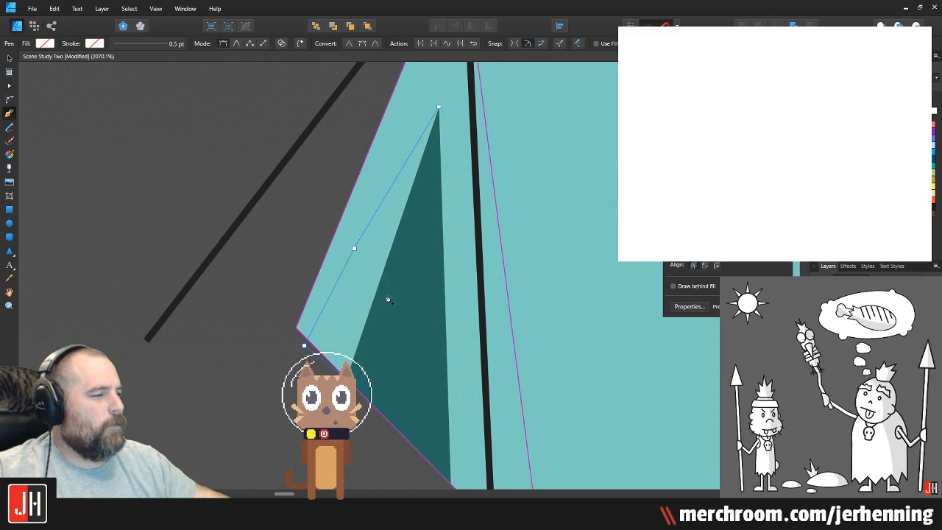
pyautogui.click(444, 108)
# Step: Fill the door flap with the tent's sampled teal and lighten it to a paler tint
pyautogui.press('i')
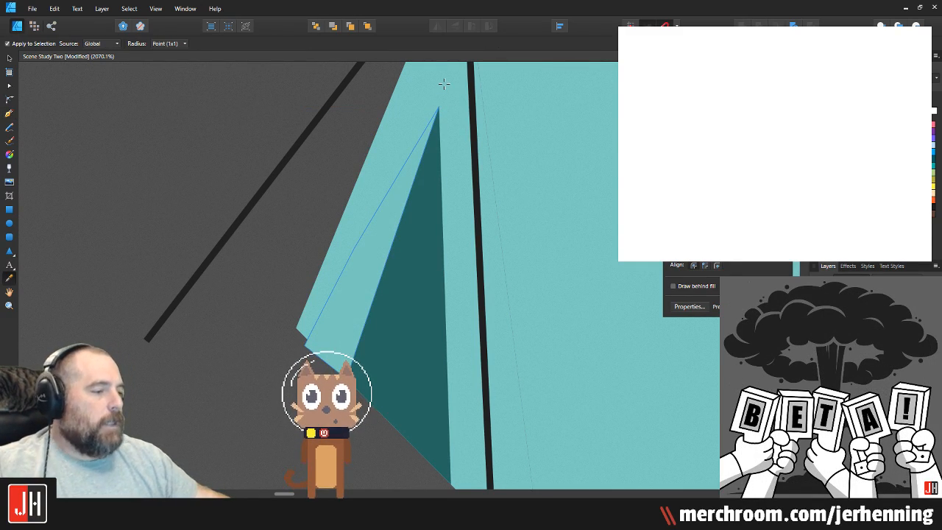
pyautogui.press('v')
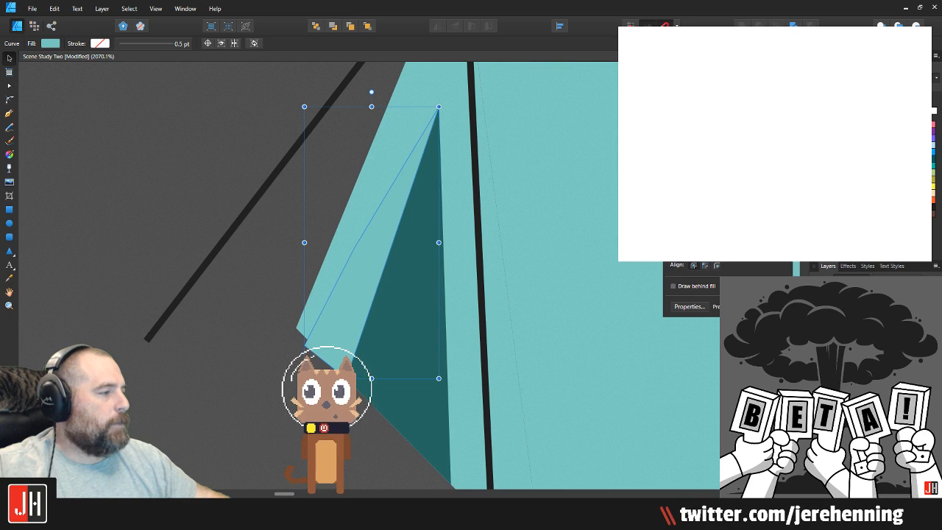
pyautogui.scroll(-8, 492, 220)
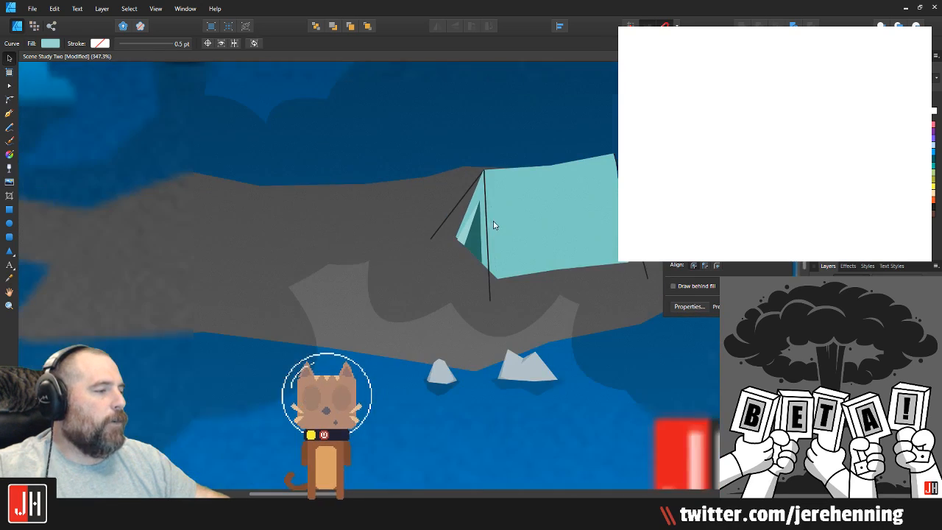
# Step: Reshape the door flap by moving its lower outer corner farther out to the front panel's corner, then deselect it
pyautogui.scroll(10, 453, 221)
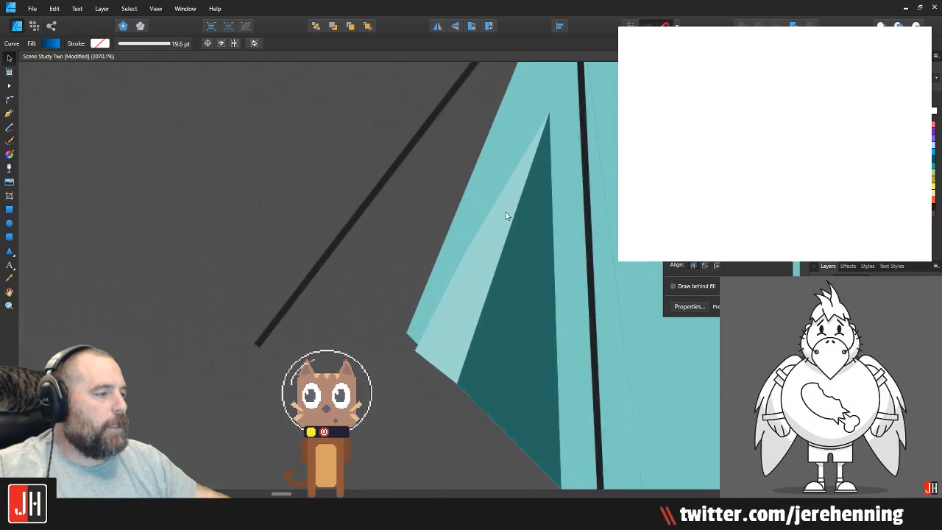
pyautogui.press('a')
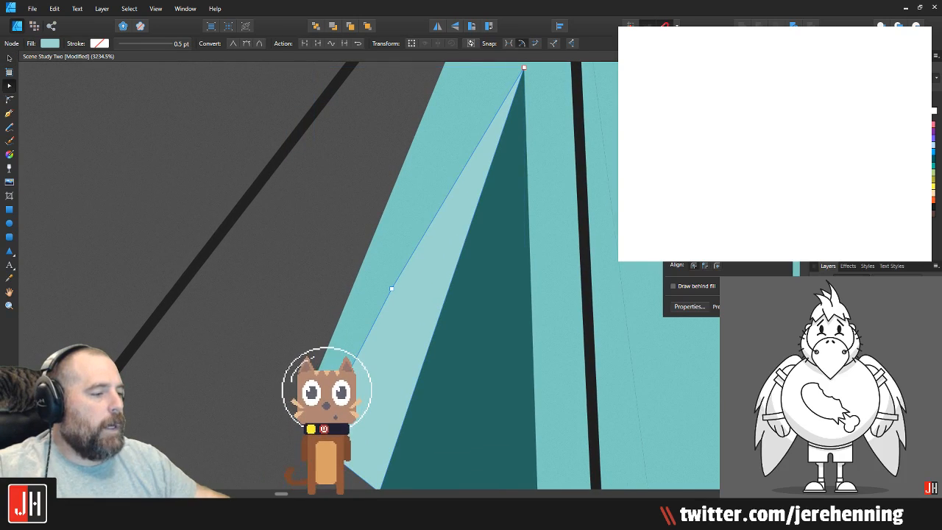
pyautogui.press('v')
pyautogui.scroll(-3, 401, 340)
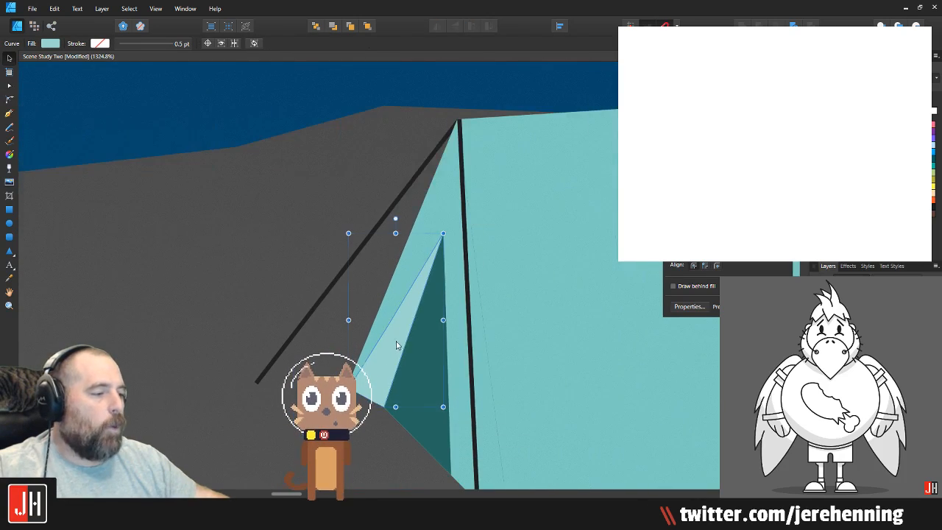
pyautogui.scroll(-8, 401, 340)
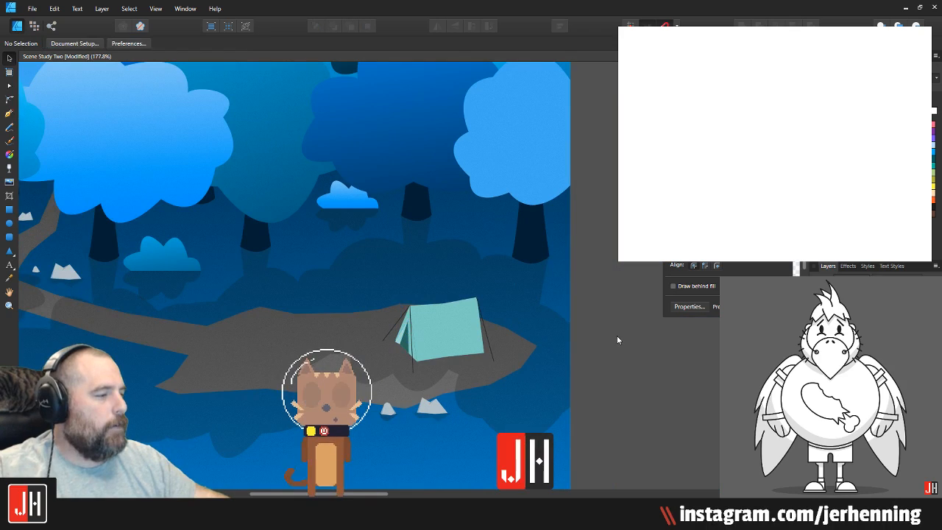
pyautogui.click(617, 335)
pyautogui.scroll(-3, 521, 322)
pyautogui.scroll(-1, 519, 304)
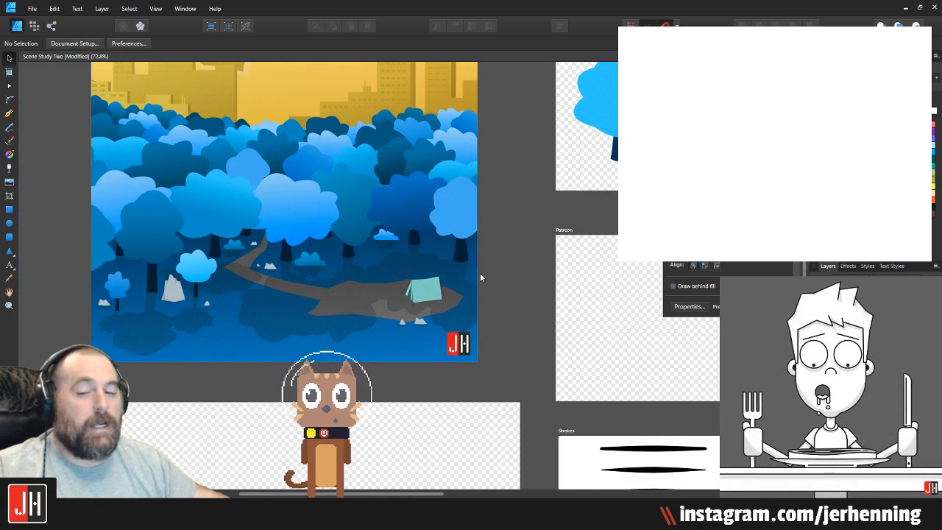
pyautogui.moveTo(464, 271); pyautogui.dragTo(385, 255)
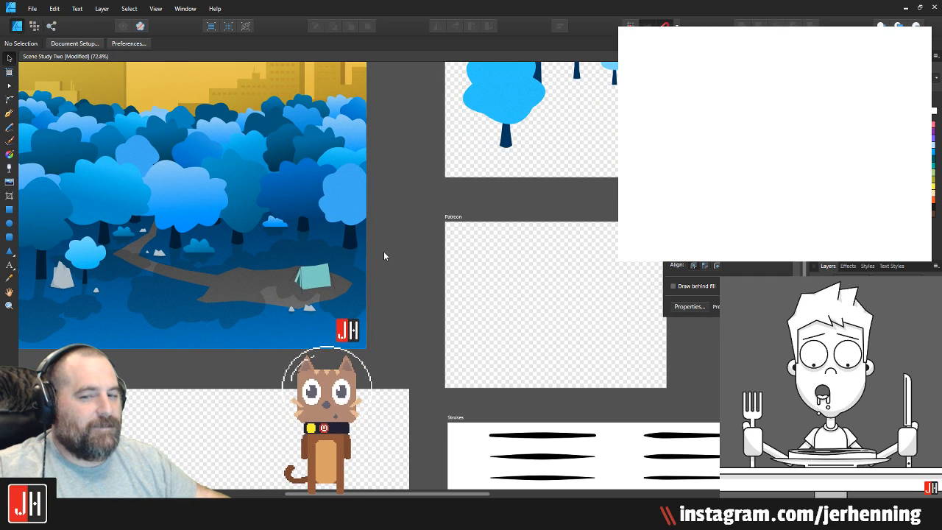
pyautogui.scroll(8, 306, 284)
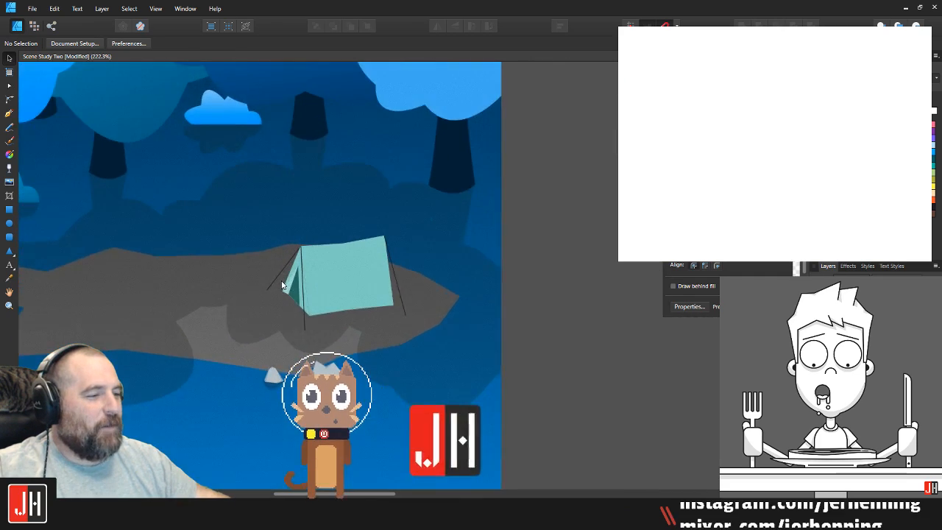
pyautogui.scroll(5, 310, 288)
pyautogui.scroll(-10, 307, 286)
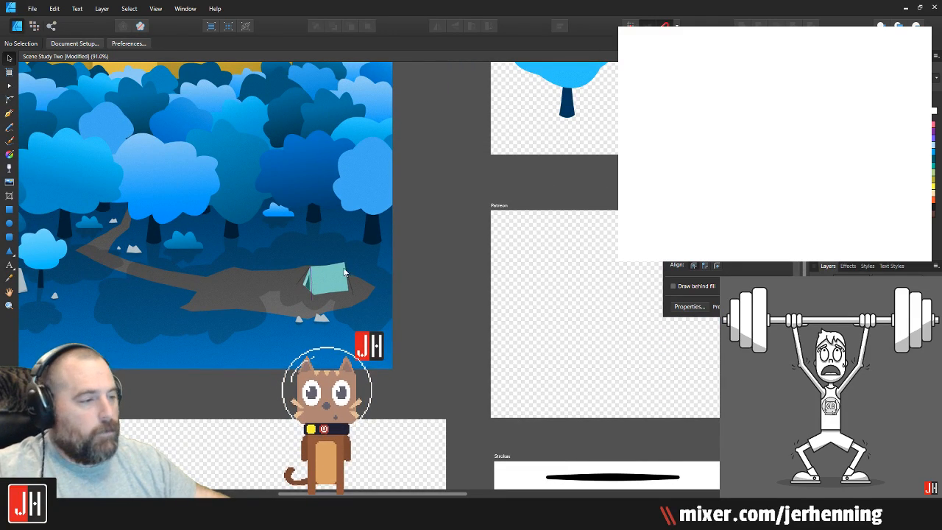
# Step: Try a long, wavy freehand stroke with the 16 px brush on the empty Patreon artboard, then undo it
pyautogui.moveTo(321, 272); pyautogui.dragTo(295, 257)
pyautogui.click(9, 113)
pyautogui.scroll(5, 517, 242)
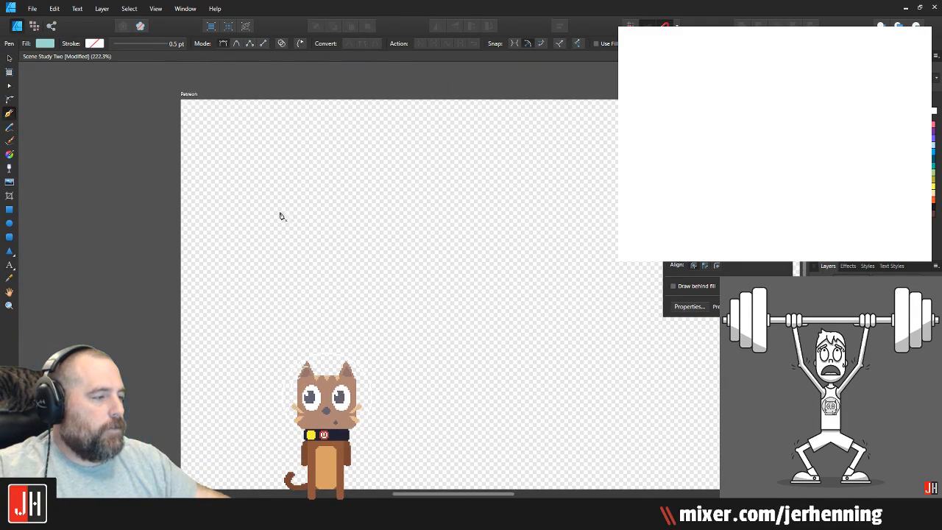
pyautogui.click(409, 188)
pyautogui.moveTo(361, 399); pyautogui.dragTo(270, 343)
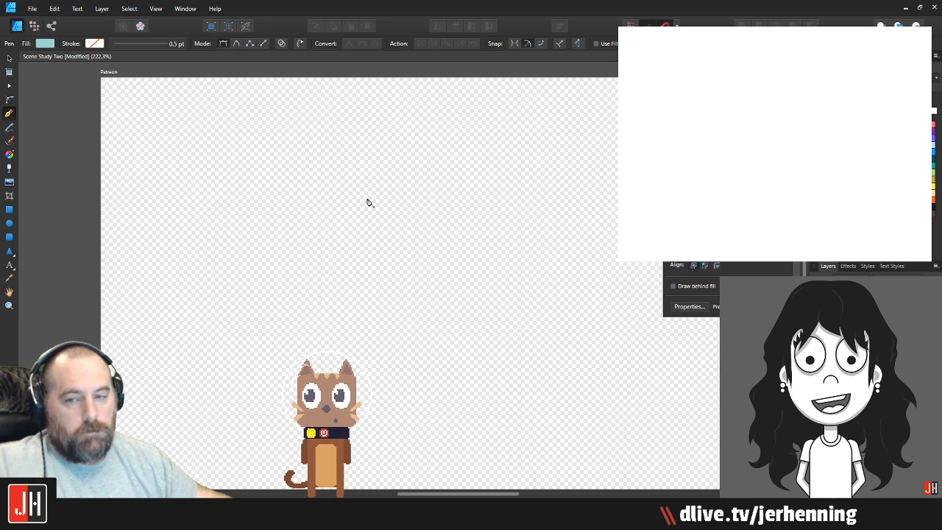
pyautogui.scroll(-1, 368, 201)
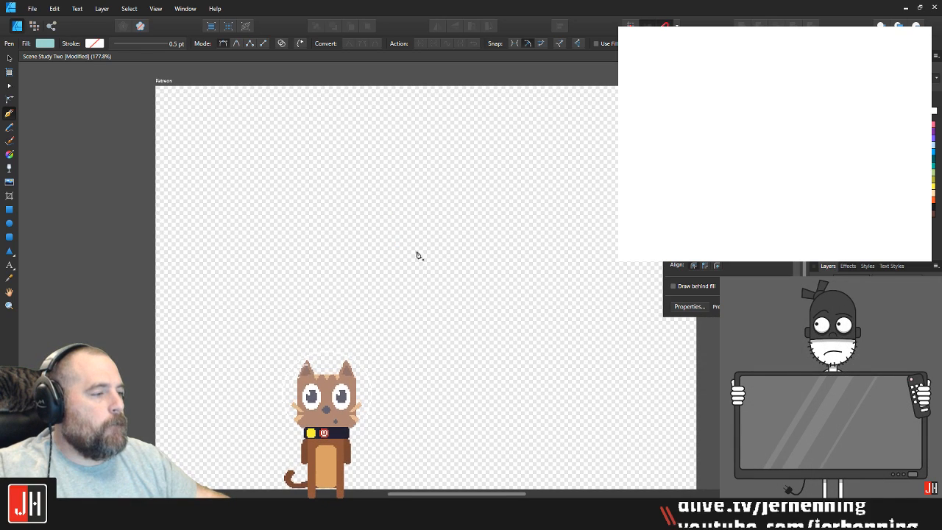
pyautogui.click(11, 142)
pyautogui.moveTo(303, 151); pyautogui.dragTo(351, 318)
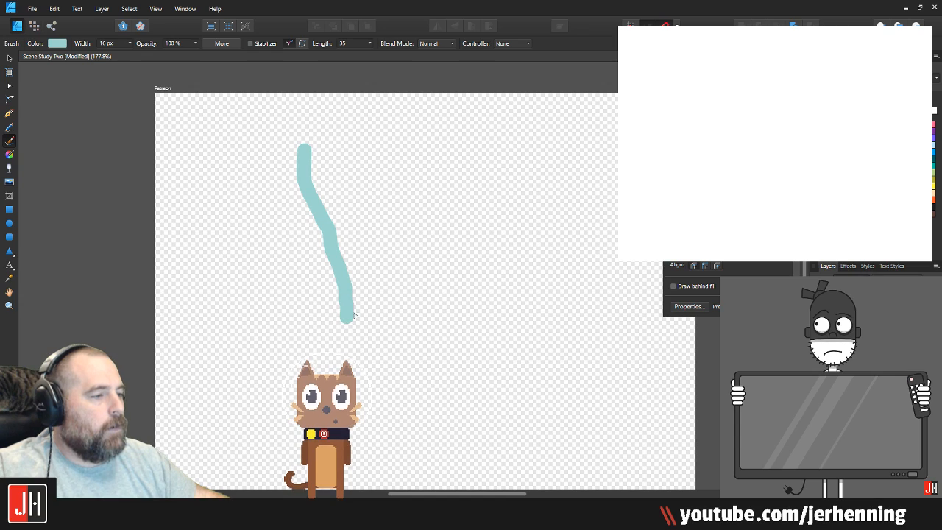
pyautogui.moveTo(313, 153)
pyautogui.mouseDown()
pyautogui.moveTo(316, 197)
pyautogui.moveTo(354, 320)
pyautogui.mouseUp()
pyautogui.hotkey('ctrl', 'z')
pyautogui.hotkey('ctrl', 'z')
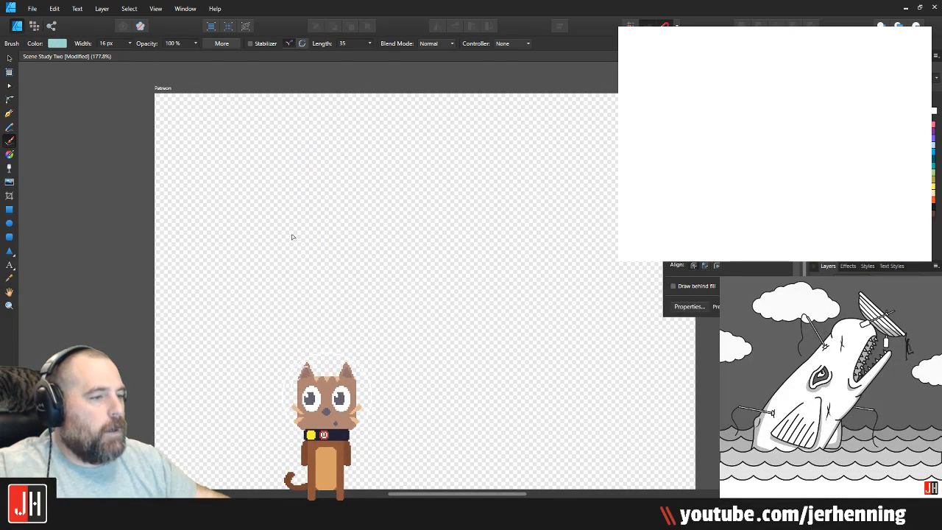
# Step: Draw a tall, crooked stick shape from straight Pen tool segments on the Patreon artboard and fill it brown
pyautogui.click(9, 112)
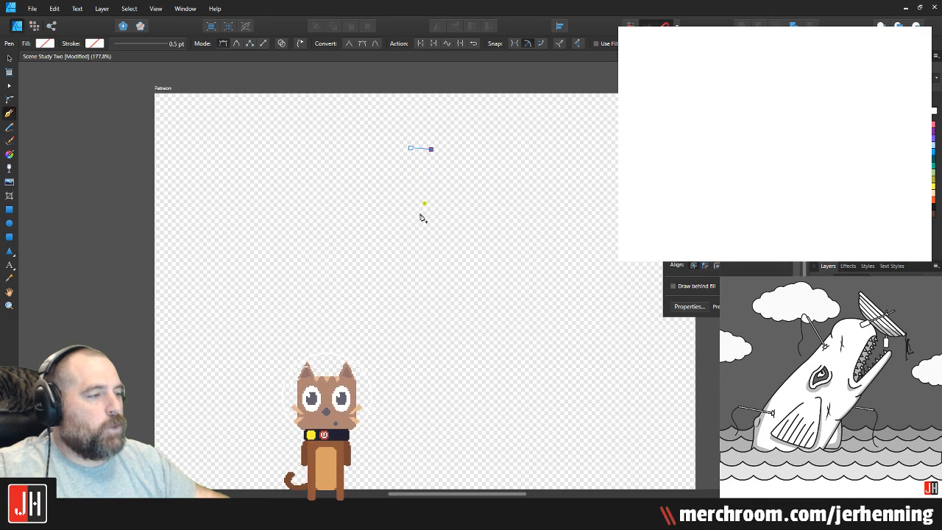
pyautogui.click(430, 309)
pyautogui.scroll(-2, 434, 316)
pyautogui.click(425, 362)
pyautogui.click(391, 377)
pyautogui.click(388, 355)
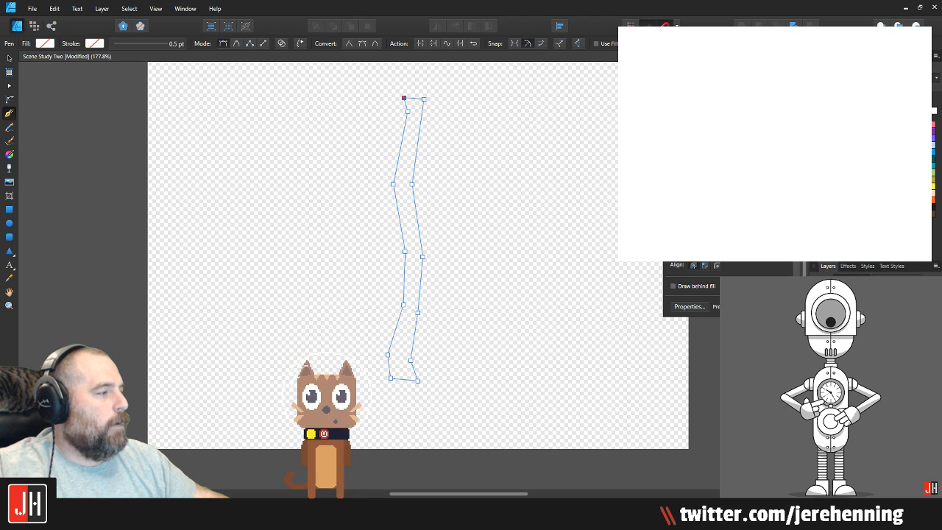
pyautogui.press('v')
pyautogui.click(529, 184)
pyautogui.click(416, 239)
pyautogui.moveTo(424, 164); pyautogui.dragTo(409, 182)
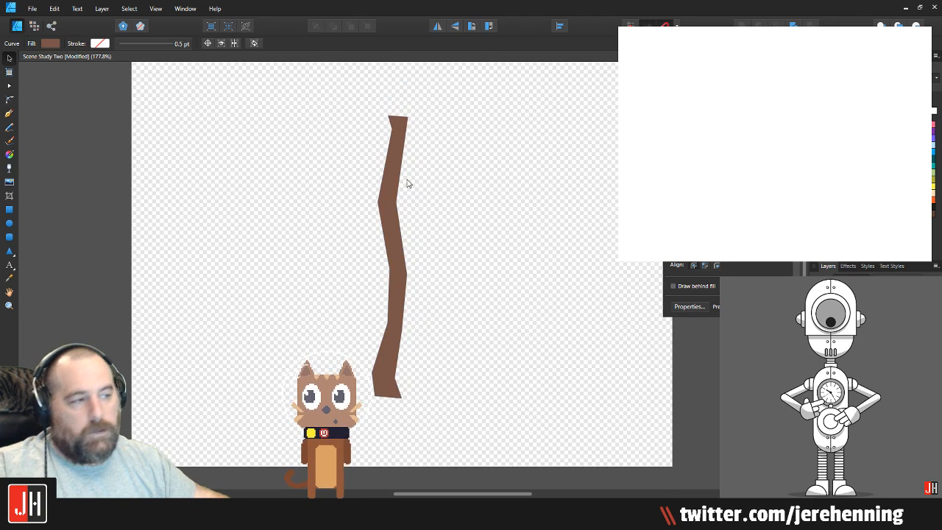
# Step: Move the two lower outer nodes of the brown stick inward to narrow its base, then deselect it
pyautogui.press('a')
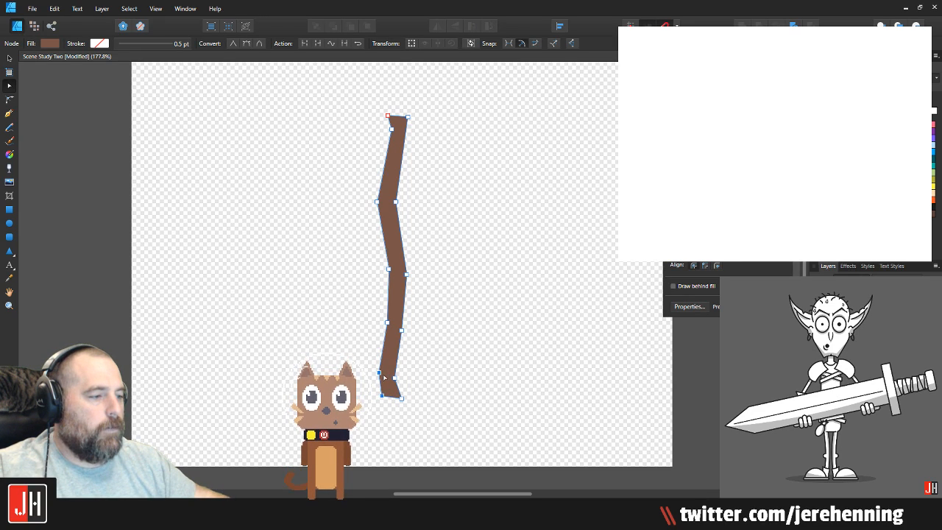
pyautogui.moveTo(385, 377); pyautogui.dragTo(376, 375)
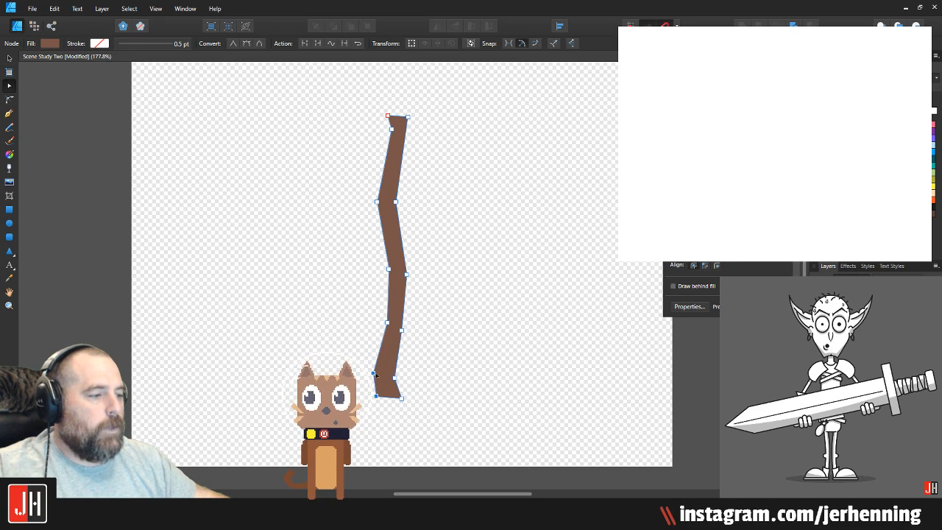
pyautogui.press('v')
pyautogui.click(461, 307)
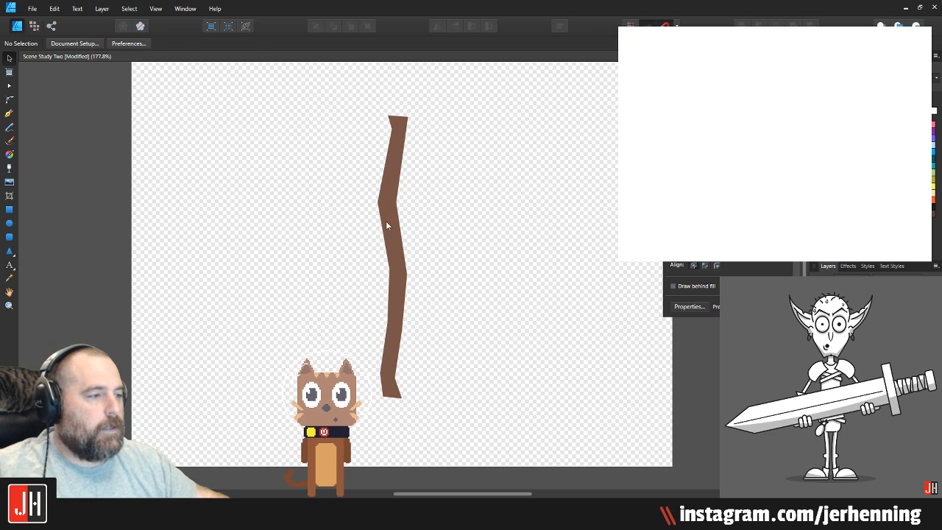
pyautogui.click(386, 226)
pyautogui.click(429, 193)
pyautogui.scroll(-1, 429, 195)
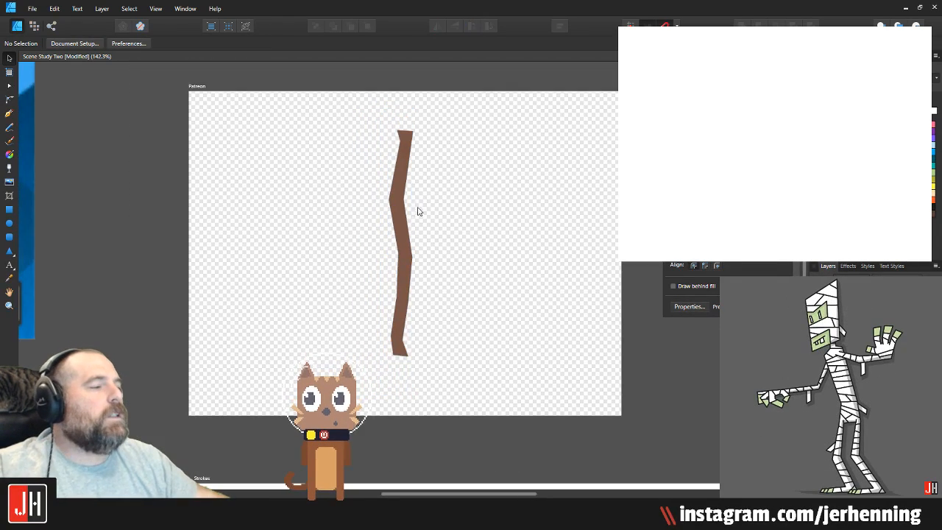
pyautogui.moveTo(412, 197); pyautogui.dragTo(386, 229)
pyautogui.scroll(2, 385, 229)
pyautogui.click(374, 230)
pyautogui.click(419, 207)
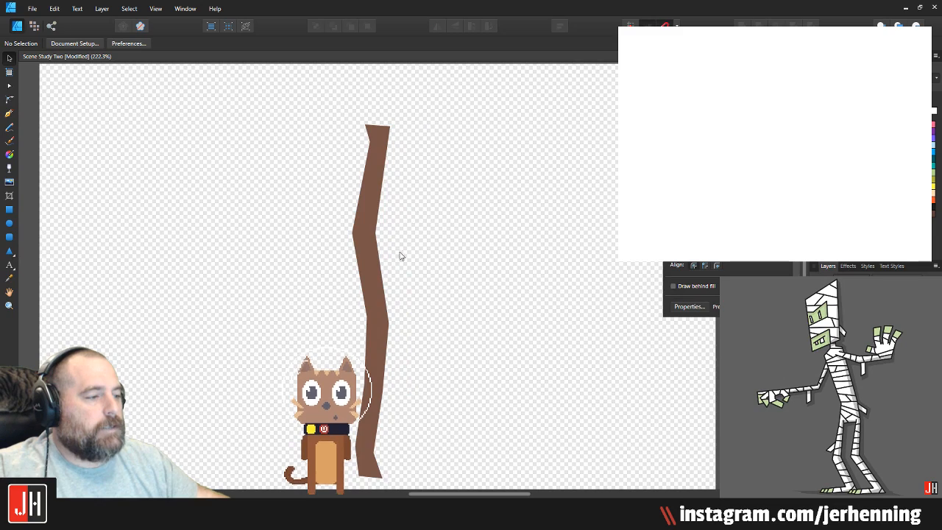
pyautogui.scroll(-2, 400, 246)
pyautogui.click(375, 249)
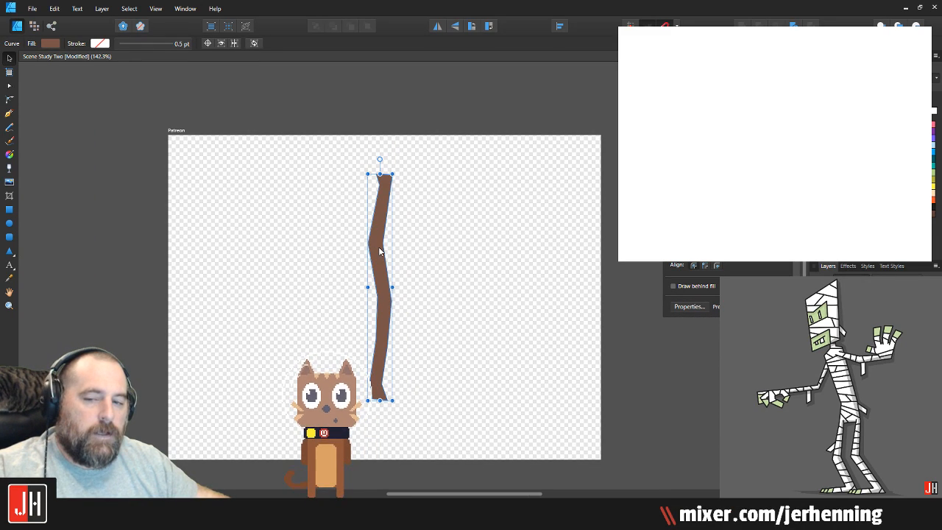
# Step: Paint several long vertical test strokes with the 16 px brush beside the brown stick, undoing each one
pyautogui.click(10, 140)
pyautogui.moveTo(247, 214)
pyautogui.mouseDown()
pyautogui.moveTo(252, 259)
pyautogui.moveTo(276, 354)
pyautogui.mouseUp()
pyautogui.hotkey('ctrl', 'z')
pyautogui.moveTo(270, 215); pyautogui.dragTo(291, 351)
pyautogui.hotkey('ctrl', 'z')
pyautogui.moveTo(284, 200); pyautogui.dragTo(279, 347)
pyautogui.hotkey('ctrl', 'z')
pyautogui.moveTo(275, 204); pyautogui.dragTo(265, 360)
pyautogui.hotkey('ctrl', 'z')
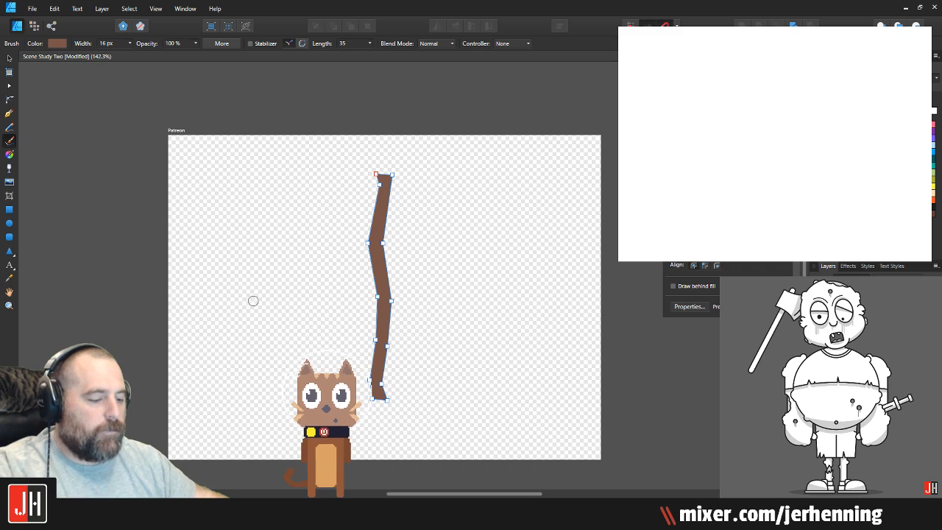
# Step: Draw a tall, narrow shape with a slanted top beside the brown stick using the Pen tool and fill it green
pyautogui.press('p')
pyautogui.click(250, 216)
pyautogui.click(248, 417)
pyautogui.moveTo(267, 410); pyautogui.dragTo(267, 399)
pyautogui.click(276, 189)
pyautogui.click(251, 215)
pyautogui.press('v')
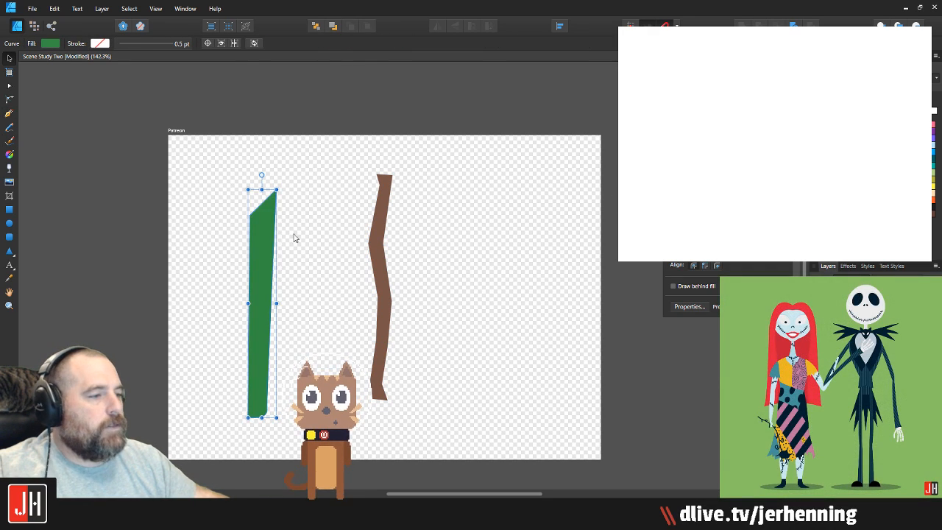
# Step: Reshape the green shape's edge nearest the stick into a flowing curve that bulges outward at the base
pyautogui.moveTo(265, 278); pyautogui.dragTo(367, 334)
pyautogui.press('a')
pyautogui.click(357, 305)
pyautogui.press('v')
pyautogui.click(435, 312)
# Step: Delete both the green shape and the brown stick from the Patreon artboard
pyautogui.click(353, 335)
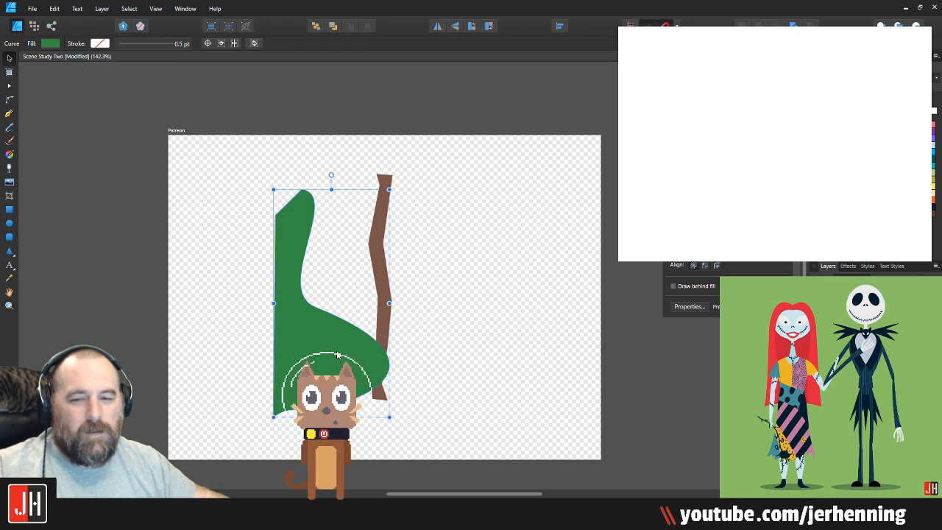
pyautogui.keyDown('shift'); pyautogui.click(385, 273); pyautogui.keyUp('shift')
pyautogui.press('Delete')
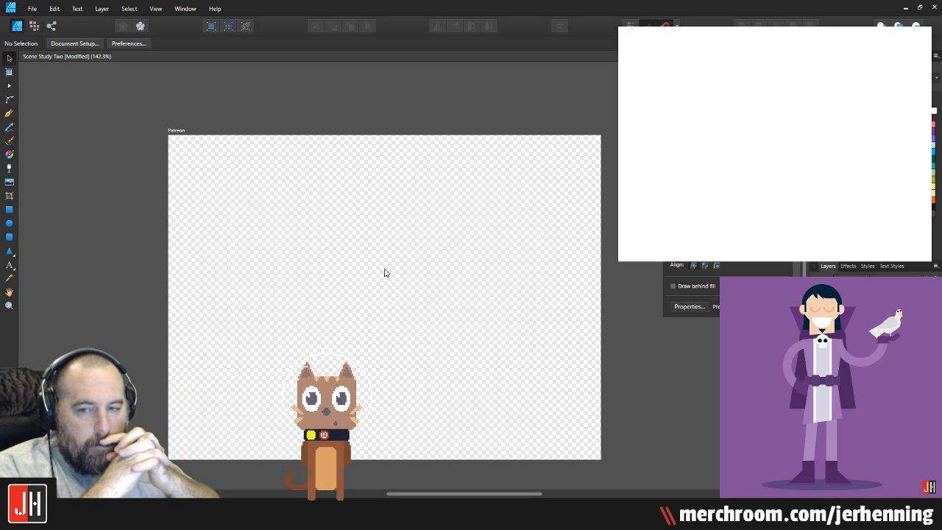
# Step: Draw a narrow second door flap along the tent opening's inner edge with the Pen tool, starting and closing at the opening's top point
pyautogui.scroll(-5, 384, 273)
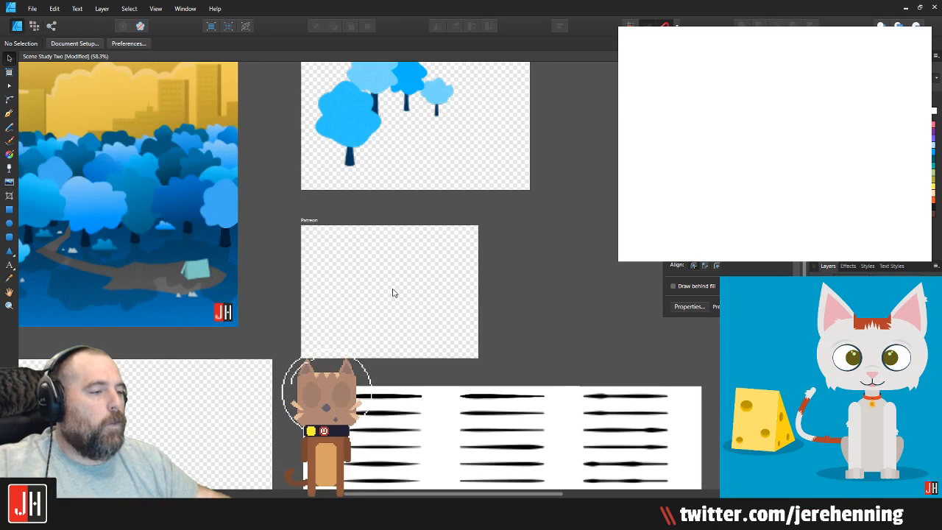
pyautogui.scroll(10, 466, 302)
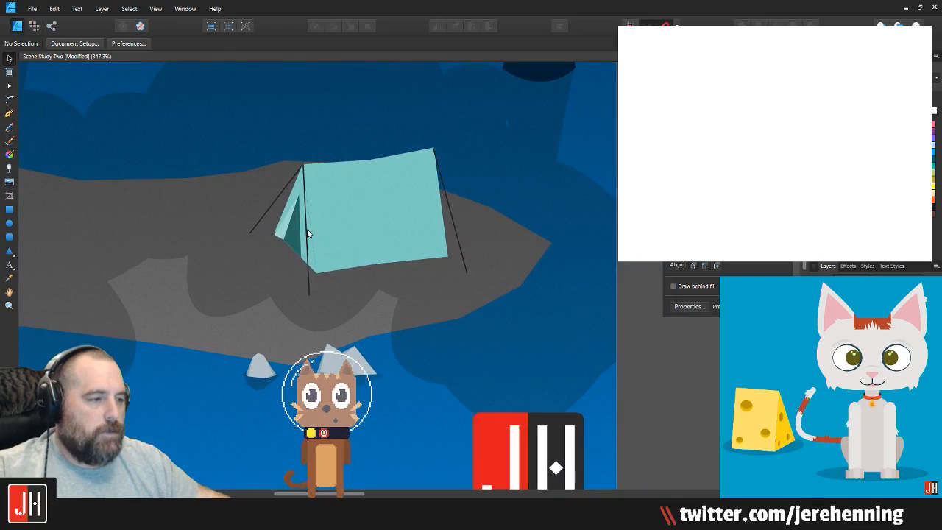
pyautogui.scroll(8, 240, 218)
pyautogui.click(9, 112)
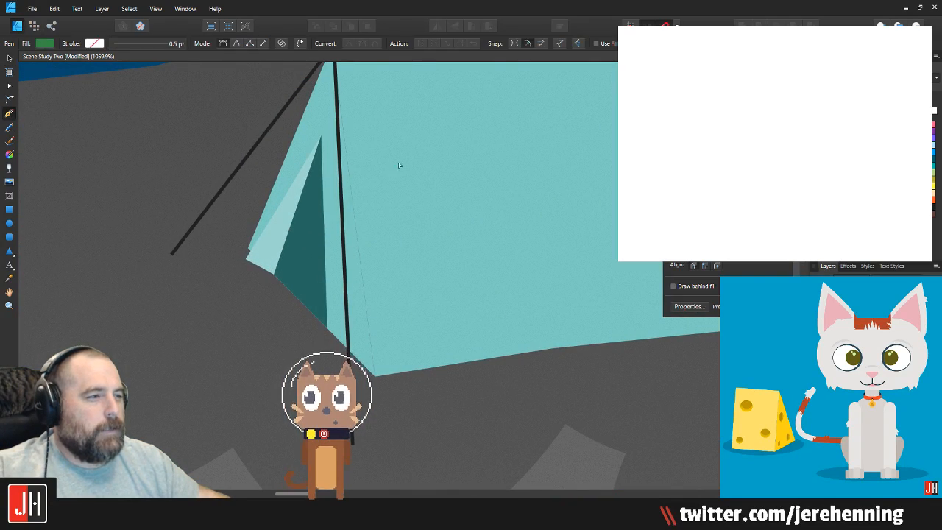
pyautogui.scroll(3, 404, 160)
pyautogui.click(241, 112)
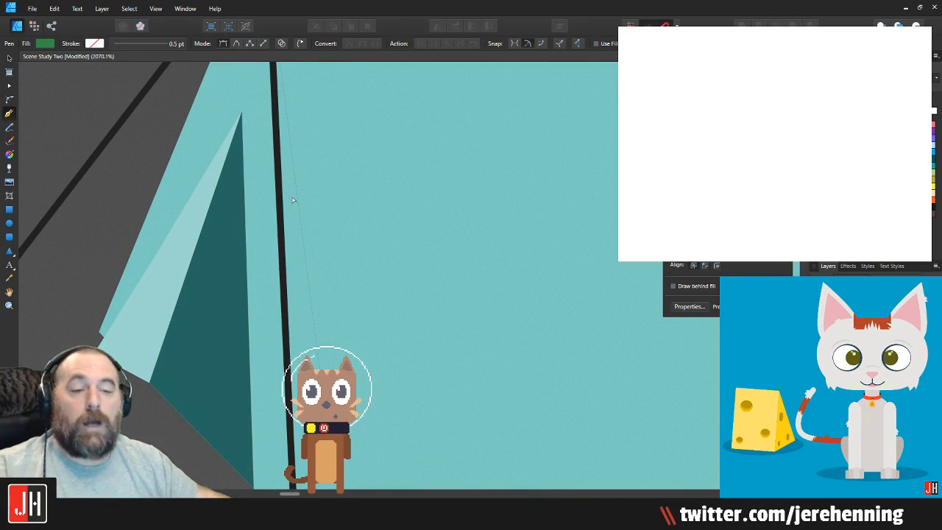
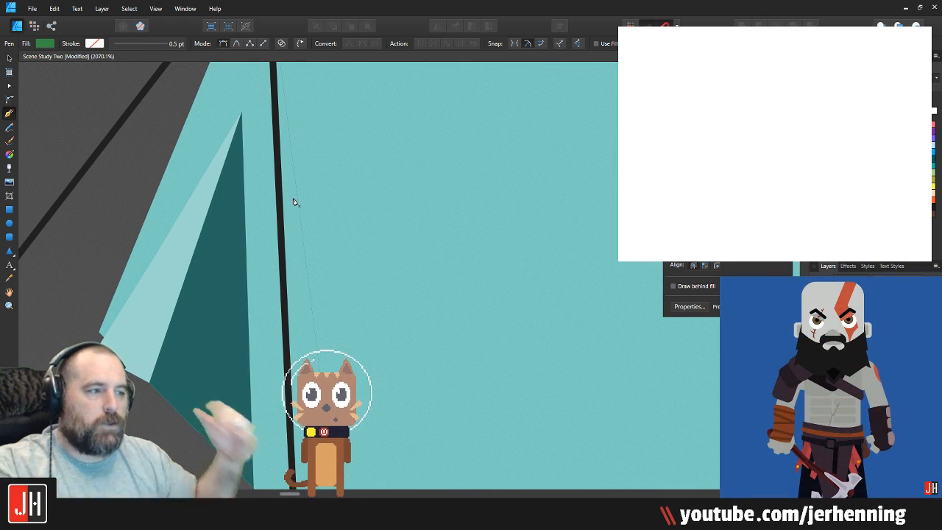
pyautogui.moveTo(251, 126); pyautogui.dragTo(262, 119)
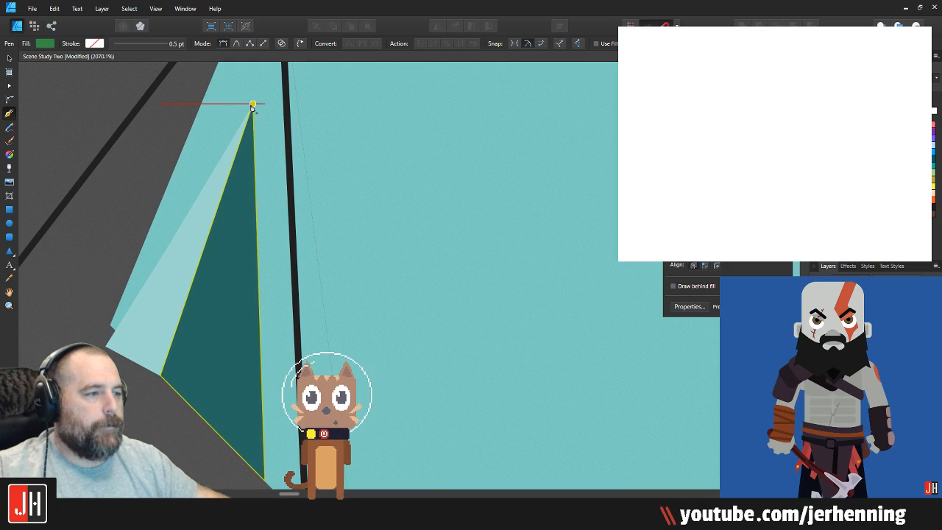
pyautogui.scroll(-3, 280, 302)
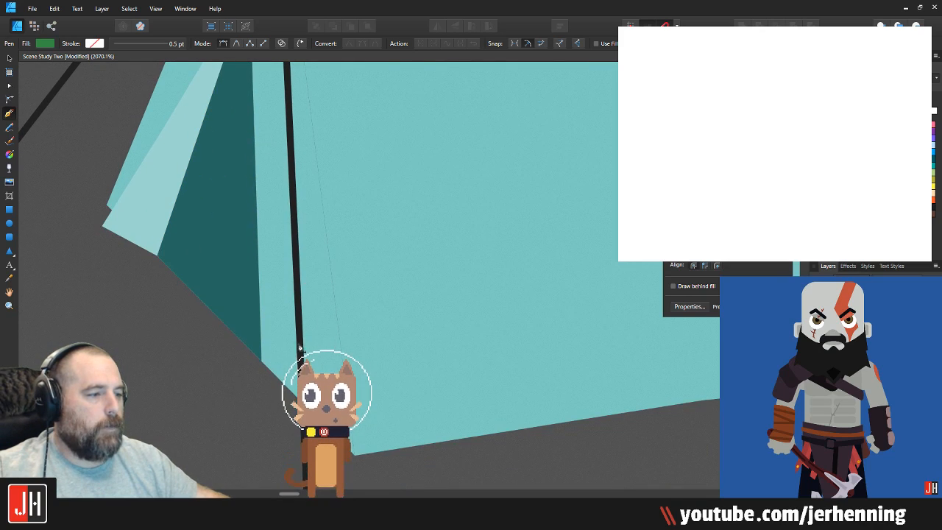
pyautogui.click(282, 408)
pyautogui.click(261, 361)
pyautogui.scroll(-3, 284, 328)
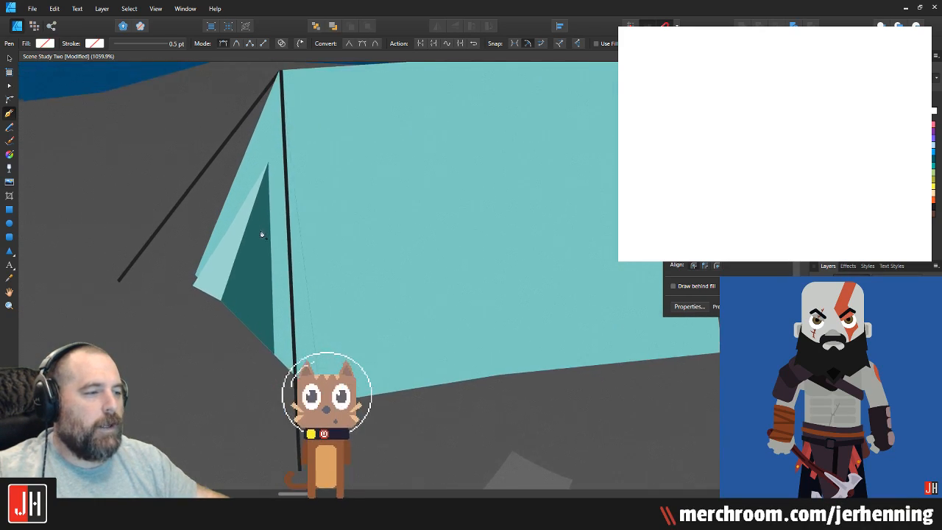
pyautogui.scroll(2, 262, 185)
pyautogui.click(275, 141)
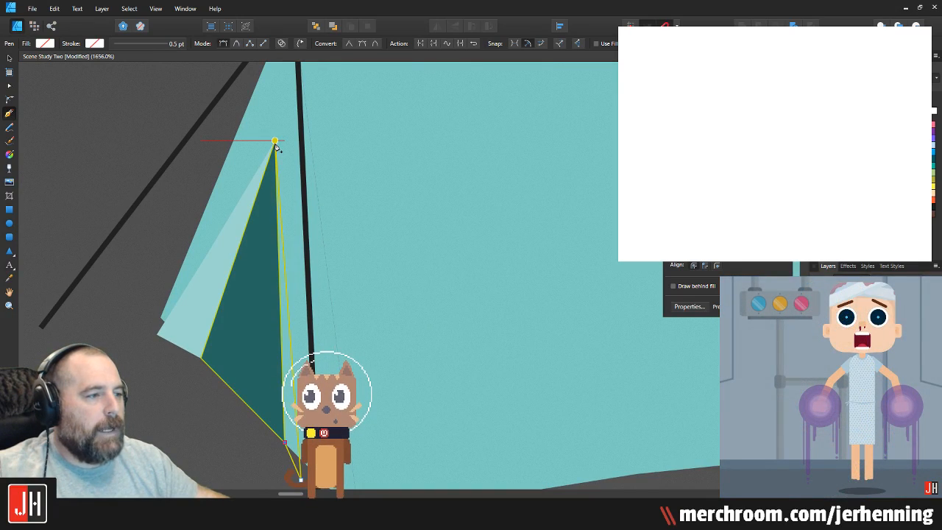
# Step: Fill the narrow second flap with the pale teal sampled from the folded-back flap
pyautogui.press('i')
pyautogui.click(214, 264)
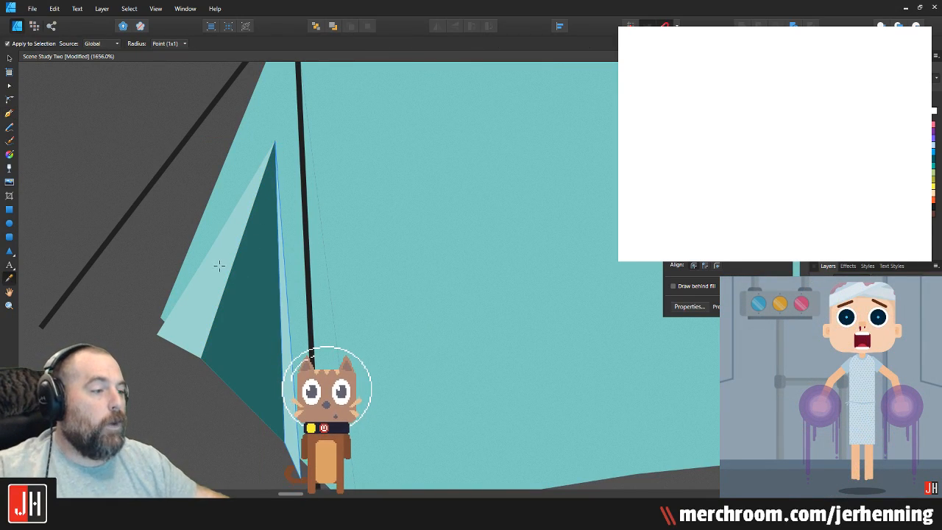
pyautogui.press('c')
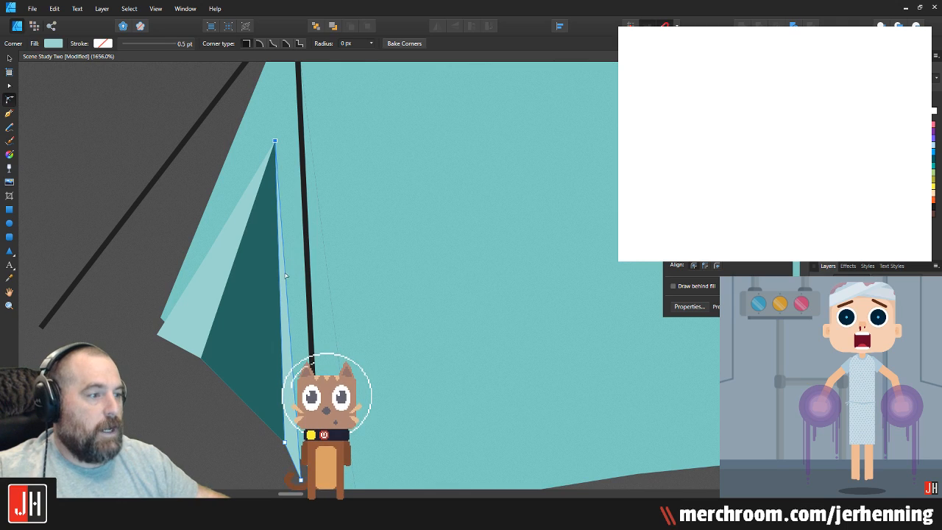
# Step: Add a node midway along the narrow flap's long outer edge and save the document
pyautogui.press('a')
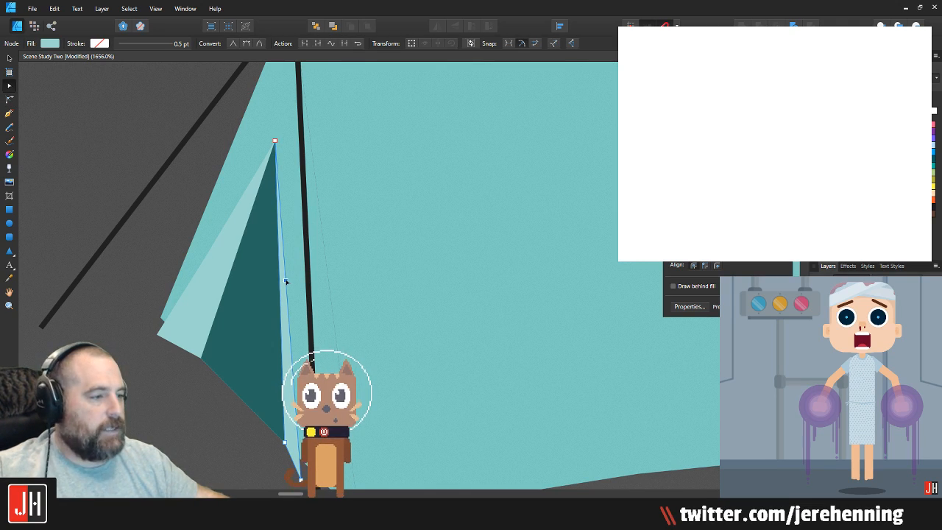
pyautogui.press('c')
pyautogui.scroll(-4, 291, 278)
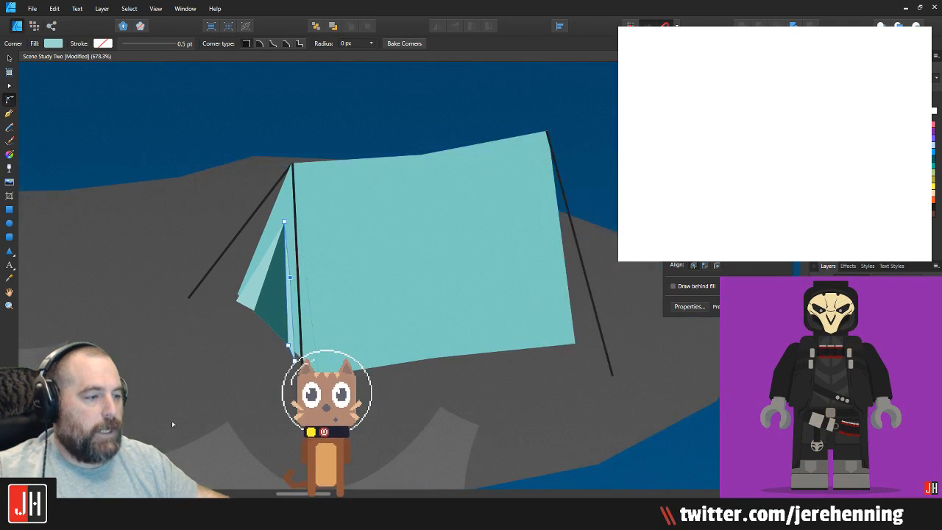
pyautogui.click(173, 422)
pyautogui.hotkey('ctrl', 's')
pyautogui.scroll(2, 241, 352)
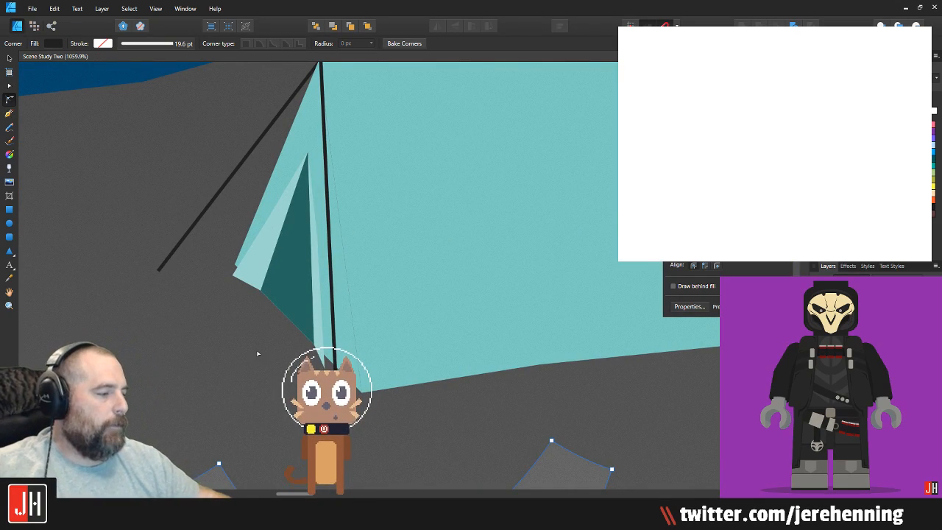
# Step: Select all the tent pieces, including the guy lines, opening and flaps, and group them
pyautogui.scroll(-4, 256, 352)
pyautogui.press('v')
pyautogui.scroll(-4, 544, 395)
pyautogui.click(705, 421)
pyautogui.moveTo(649, 405); pyautogui.dragTo(547, 368)
pyautogui.scroll(2, 418, 344)
pyautogui.moveTo(694, 412); pyautogui.dragTo(259, 237)
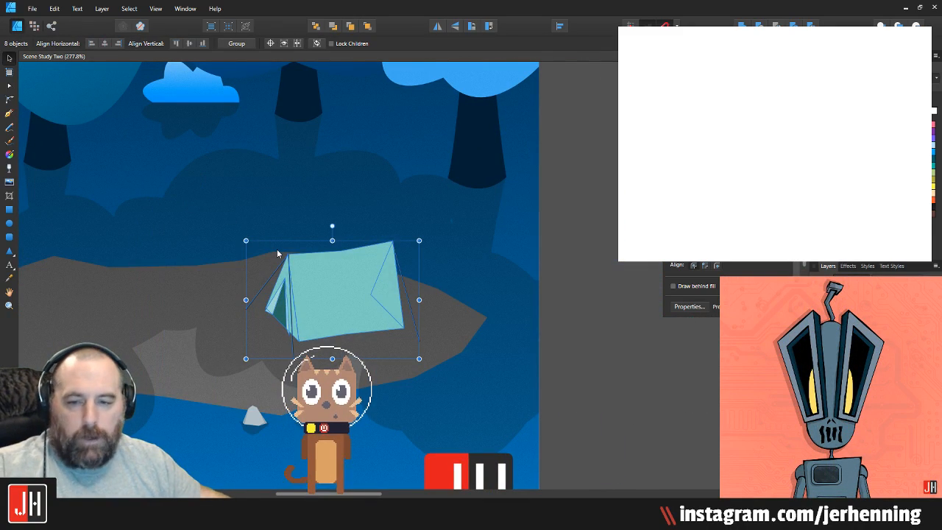
pyautogui.hotkey('ctrl', 'g')
# Step: Scale the tent group down slightly, reposition it on the wide end of the path, and deselect it
pyautogui.scroll(2, 362, 287)
pyautogui.moveTo(441, 216); pyautogui.dragTo(377, 262)
pyautogui.moveTo(293, 307); pyautogui.dragTo(333, 292)
pyautogui.scroll(-7, 333, 292)
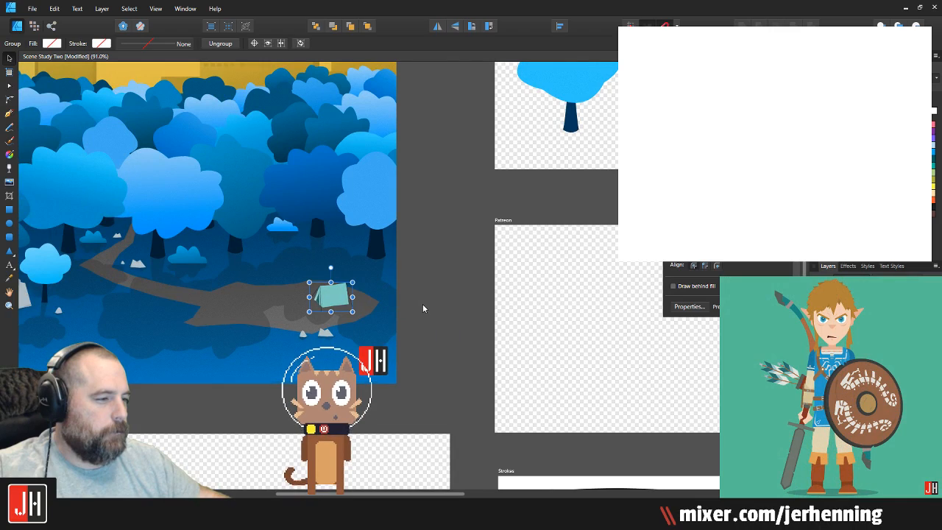
pyautogui.click(422, 304)
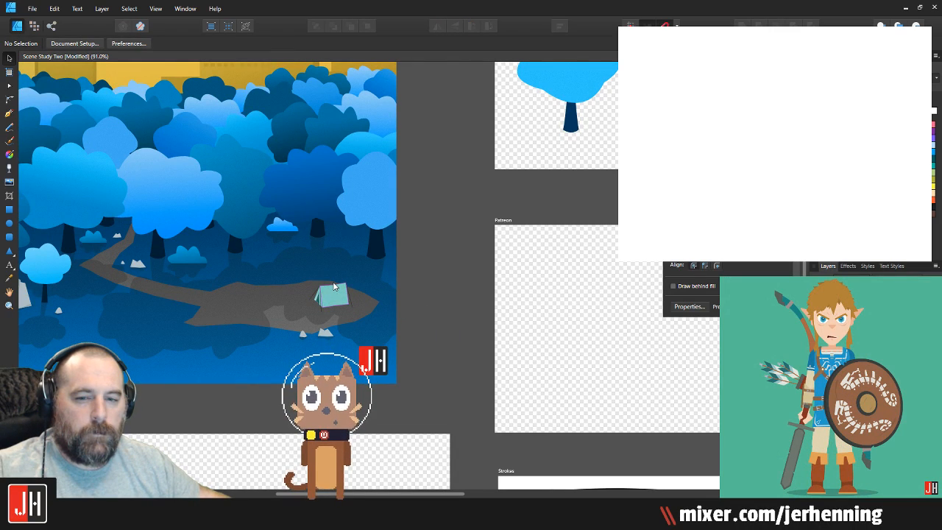
# Step: Move the tent group slightly toward the pointed end of the path's wide area
pyautogui.scroll(1, 333, 287)
pyautogui.click(370, 286)
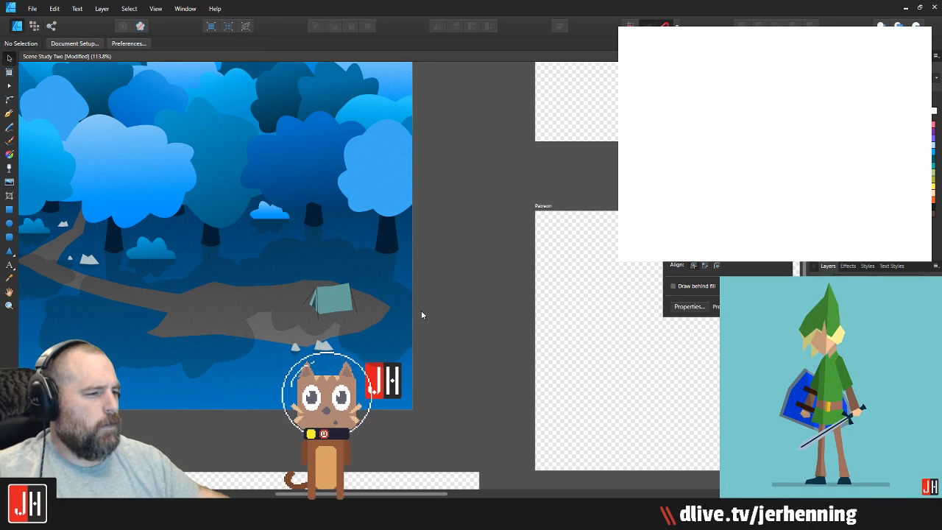
pyautogui.scroll(6, 324, 298)
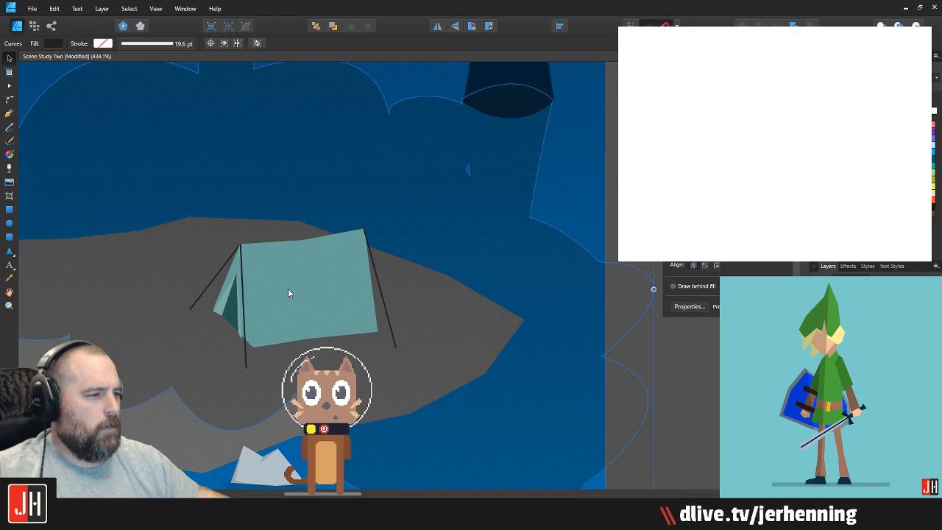
pyautogui.scroll(-3, 288, 292)
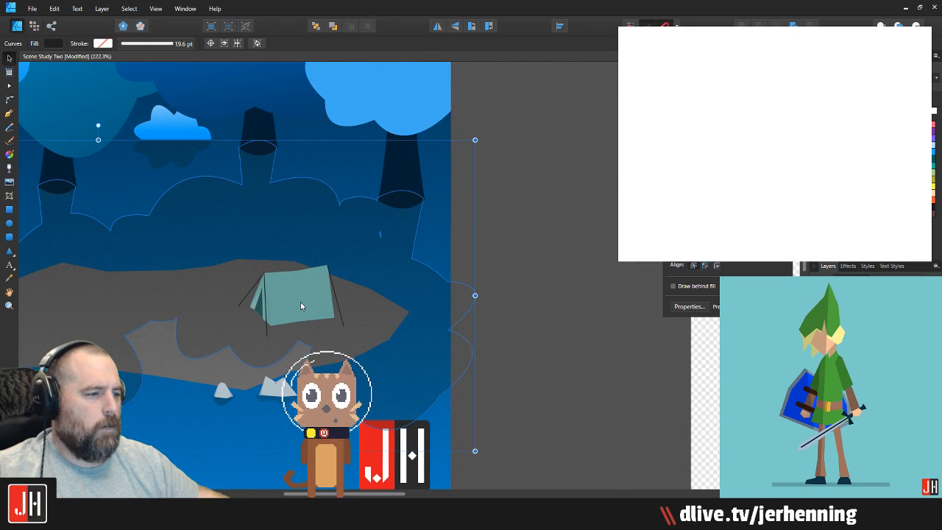
pyautogui.click(458, 311)
pyautogui.scroll(3, 304, 298)
pyautogui.moveTo(320, 290); pyautogui.dragTo(347, 283)
pyautogui.scroll(5, 267, 304)
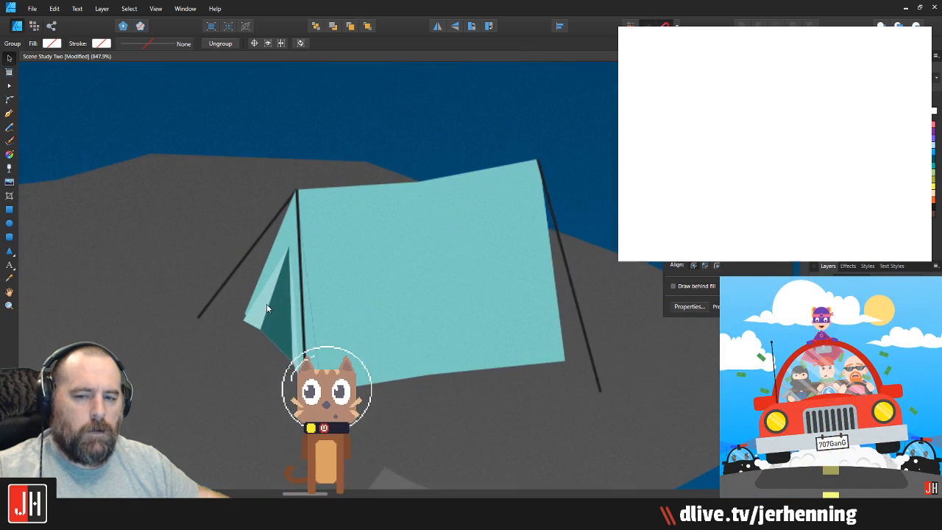
# Step: Shorten the outer guy line at the tent's door end by bringing its ground node closer to the tent
pyautogui.doubleClick(178, 304)
pyautogui.press('a')
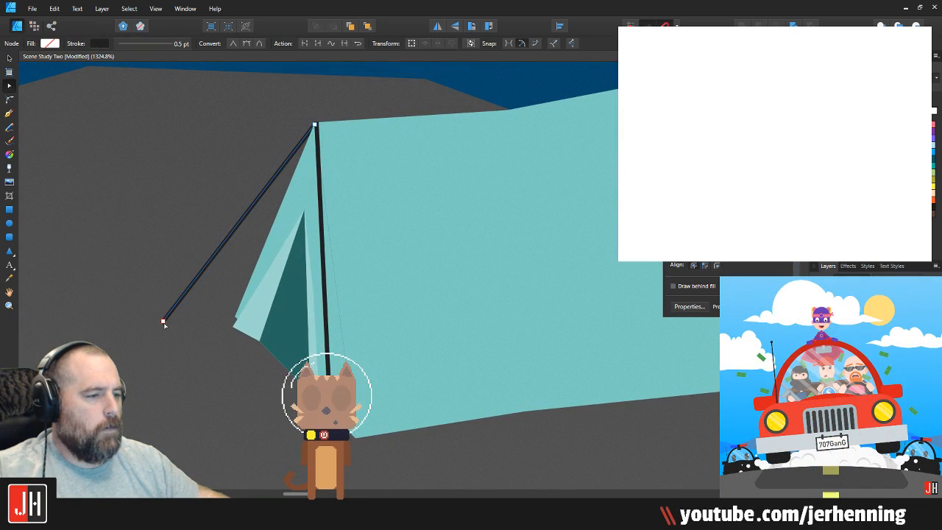
pyautogui.moveTo(163, 321)
pyautogui.mouseDown()
pyautogui.moveTo(185, 319)
pyautogui.moveTo(179, 316)
pyautogui.mouseUp()
pyautogui.scroll(-4, 234, 301)
pyautogui.scroll(4, 287, 374)
# Step: Shorten the front guy line running down past the door by moving its lower end node up and toward the wall
pyautogui.press('v')
pyautogui.click(254, 394)
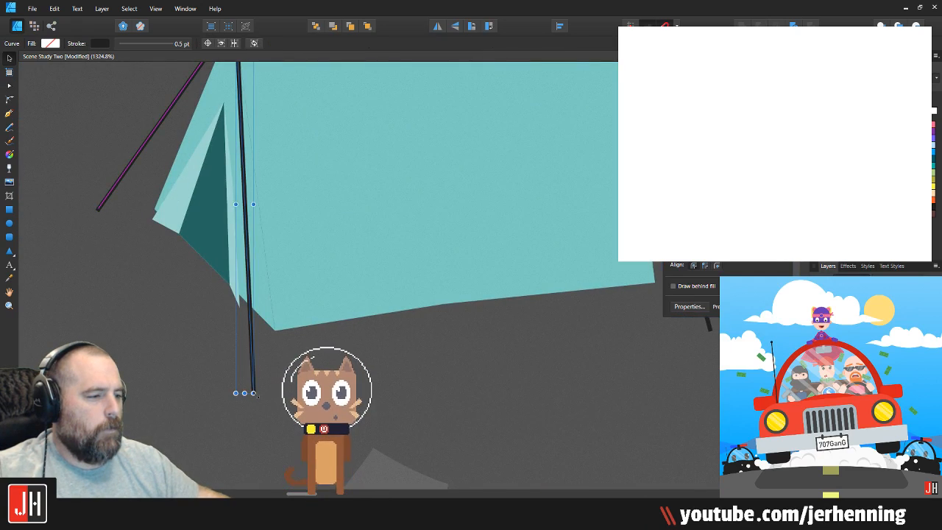
pyautogui.press('a')
pyautogui.moveTo(254, 394); pyautogui.dragTo(261, 389)
pyautogui.scroll(-5, 262, 390)
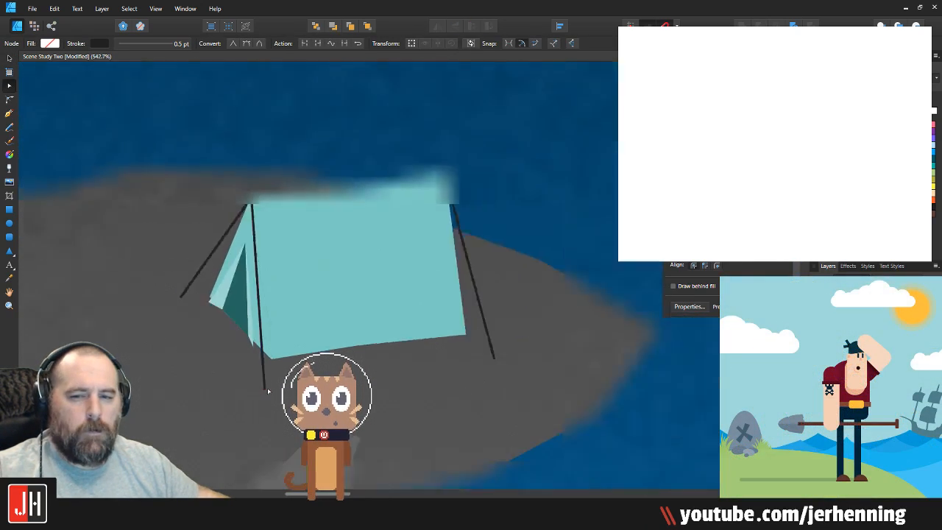
# Step: Shorten the guy line at the tent's far end by pulling its ground node up and inward, and deselect it
pyautogui.press('v')
pyautogui.scroll(4, 416, 358)
pyautogui.click(418, 362)
pyautogui.press('a')
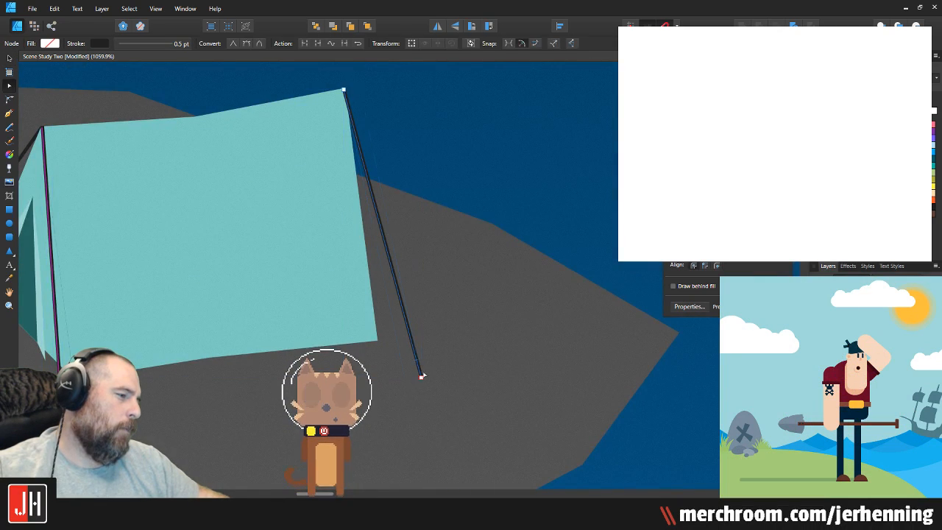
pyautogui.moveTo(419, 376); pyautogui.dragTo(416, 367)
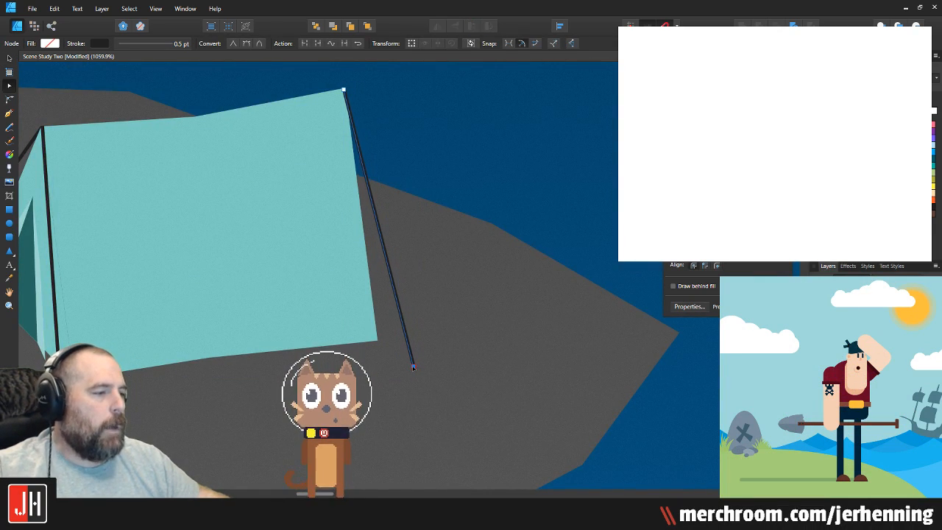
pyautogui.scroll(-5, 412, 366)
pyautogui.click(607, 369)
pyautogui.scroll(-4, 606, 365)
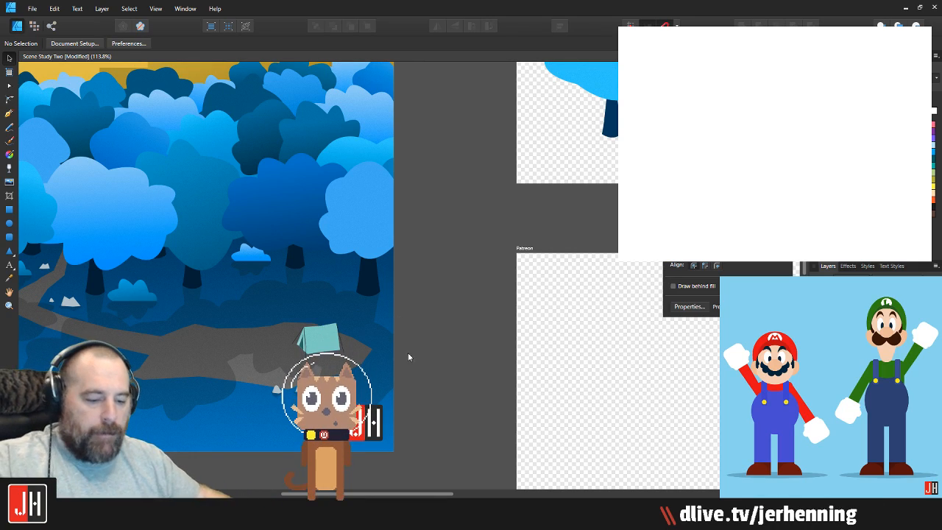
pyautogui.press('super')
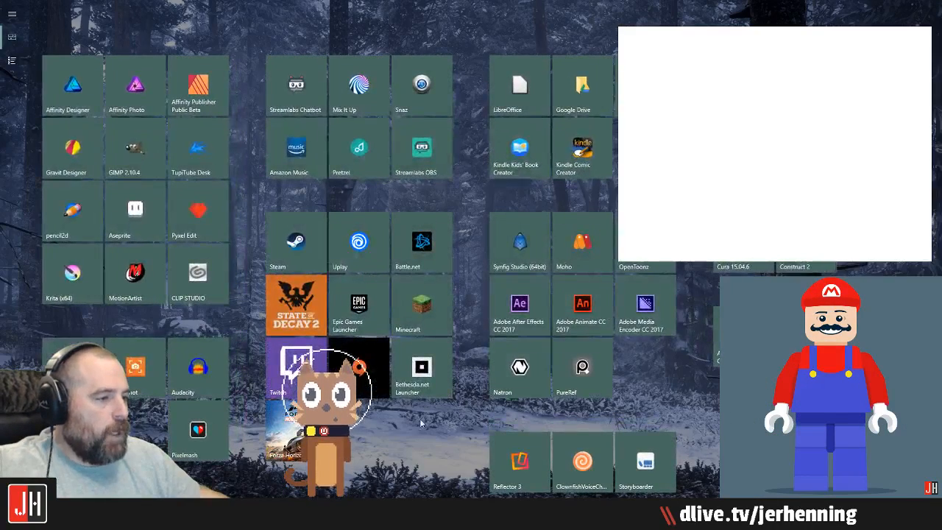
pyautogui.press('super')
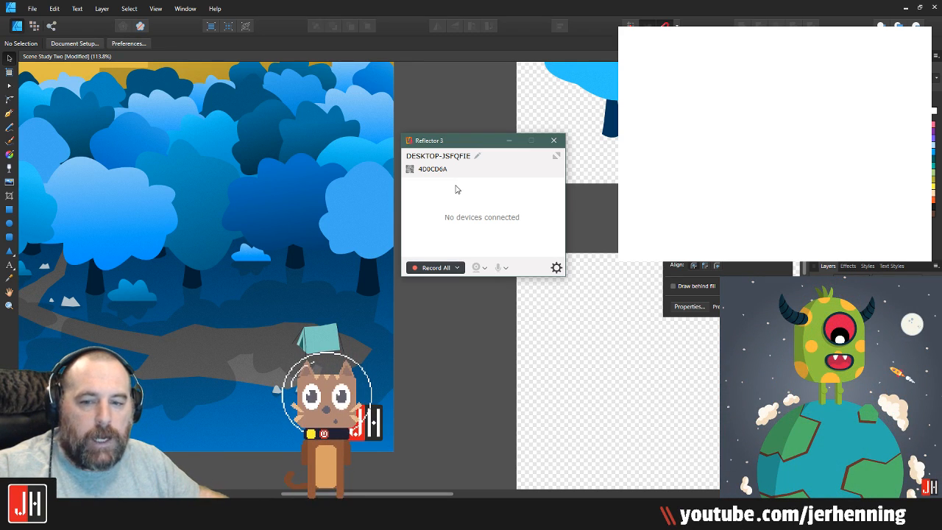
pyautogui.click(554, 140)
pyautogui.hscroll(-1, 478, 288)
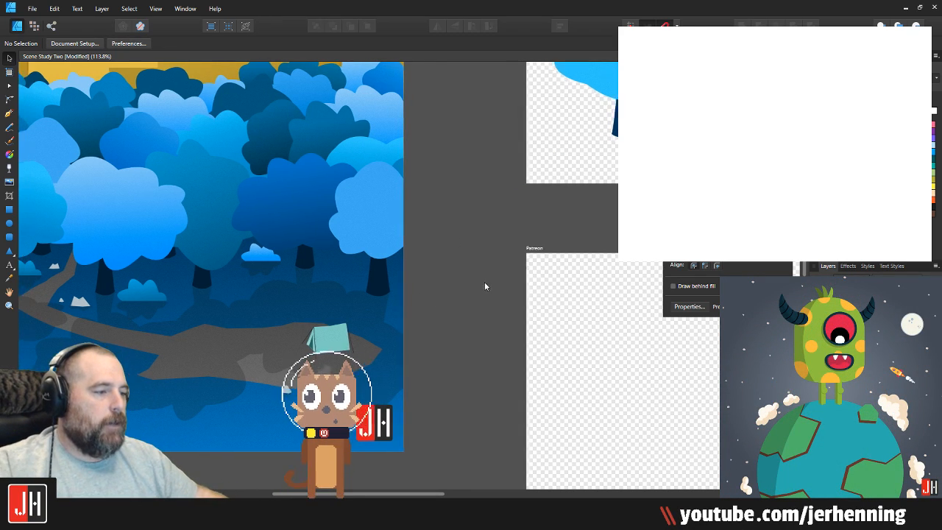
# Step: Try moving the tent group further toward the path's tip, and undo the move
pyautogui.moveTo(478, 288); pyautogui.dragTo(520, 280)
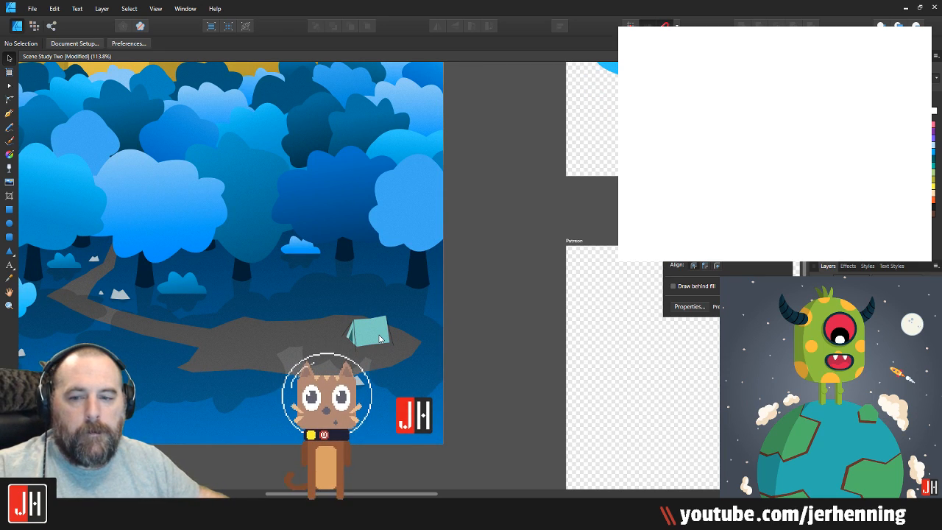
pyautogui.scroll(5, 372, 338)
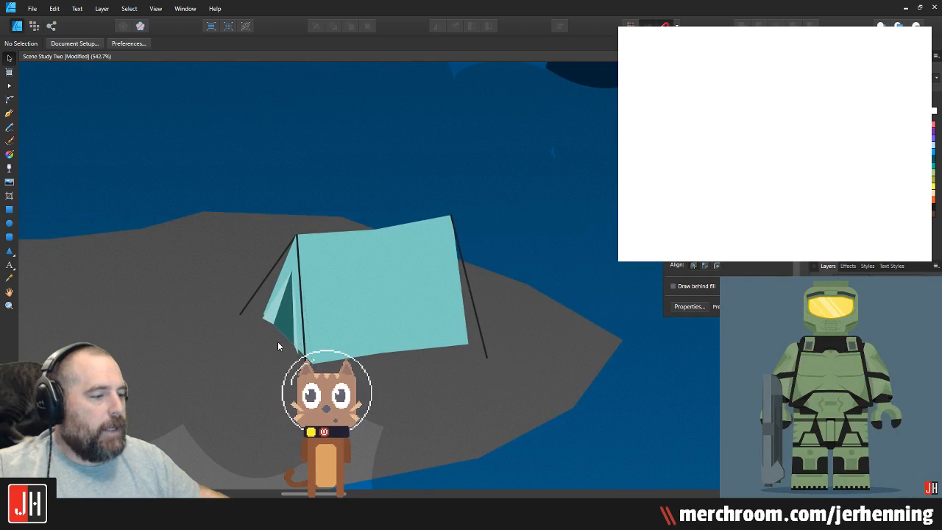
pyautogui.scroll(2, 278, 341)
pyautogui.scroll(-4, 284, 337)
pyautogui.click(298, 323)
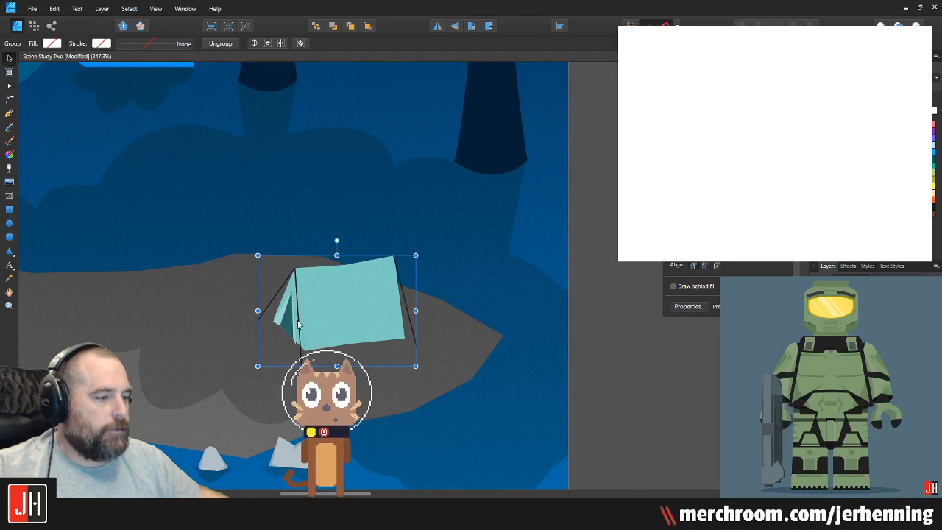
pyautogui.moveTo(344, 305); pyautogui.dragTo(415, 292)
pyautogui.hotkey('ctrl', 'z')
# Step: Select all three guy lines inside the tent group, recolour their strokes dark blue-grey, and deselect them
pyautogui.scroll(4, 315, 350)
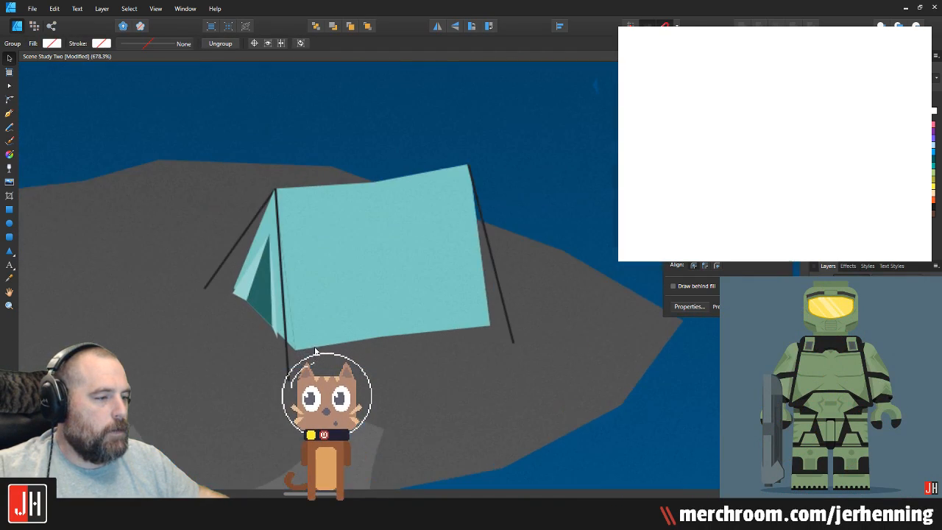
pyautogui.click(284, 373)
pyautogui.keyDown('shift'); pyautogui.click(234, 253); pyautogui.keyUp('shift')
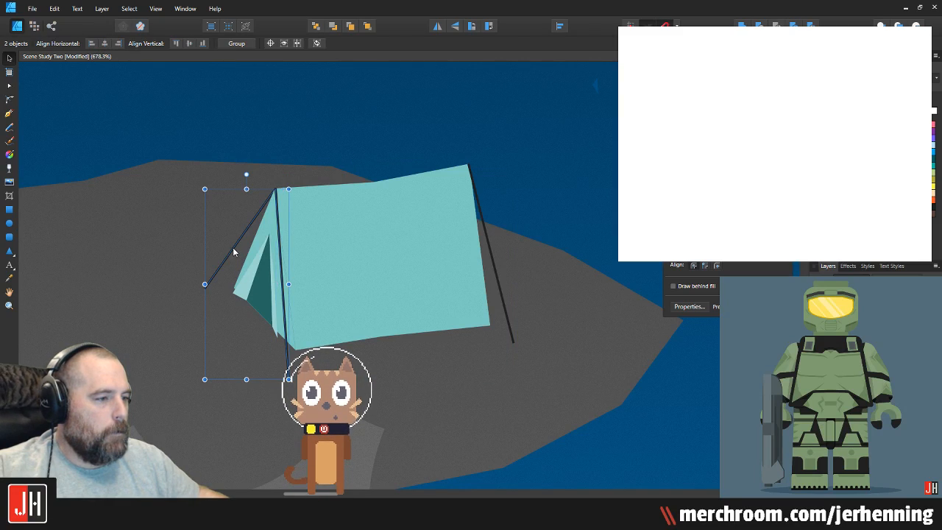
pyautogui.keyDown('shift'); pyautogui.click(505, 319); pyautogui.keyUp('shift')
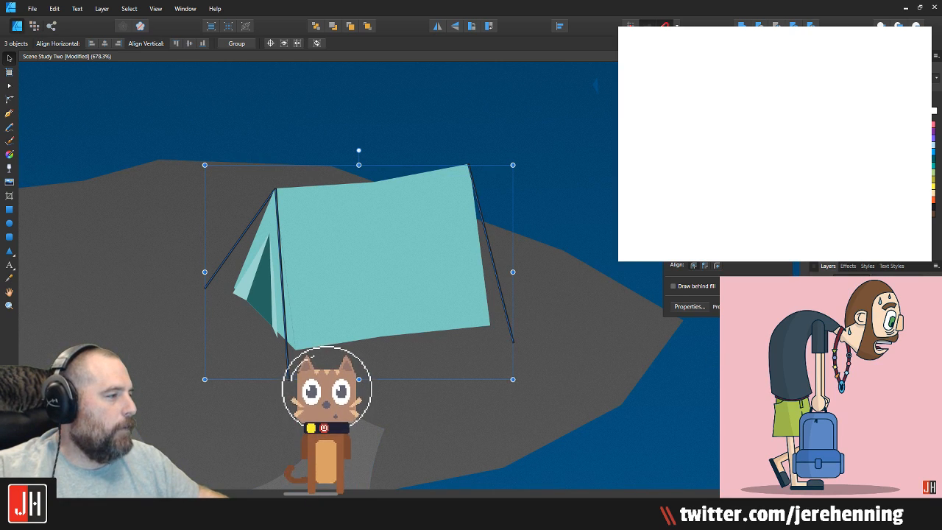
pyautogui.click(257, 191)
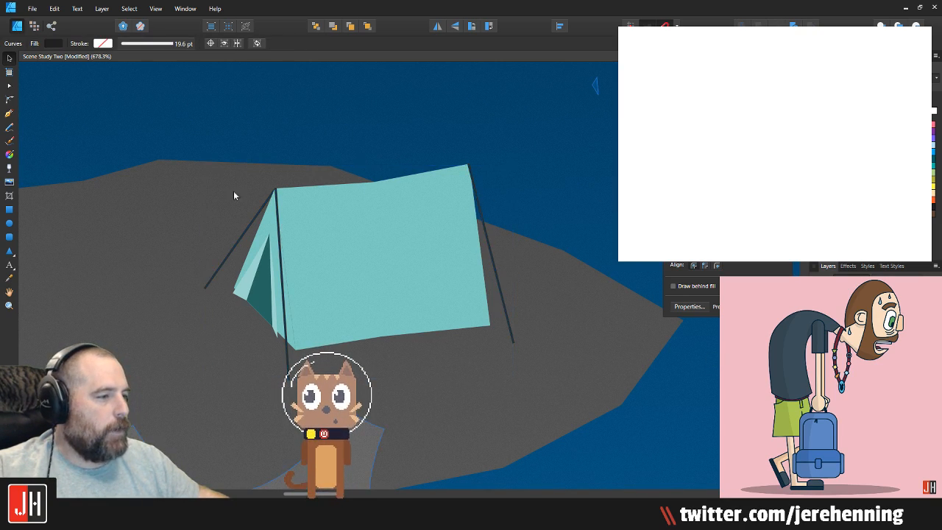
pyautogui.scroll(-6, 270, 198)
pyautogui.click(458, 272)
# Step: Examine how the tent and its guy lines look on the path, both close up and within the whole forest scene
pyautogui.scroll(6, 276, 242)
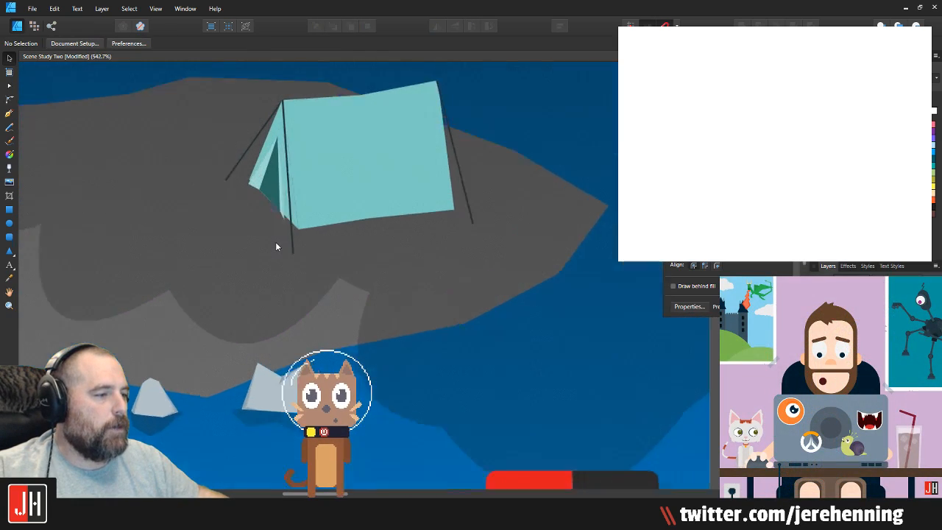
pyautogui.scroll(-2, 320, 262)
pyautogui.click(412, 210)
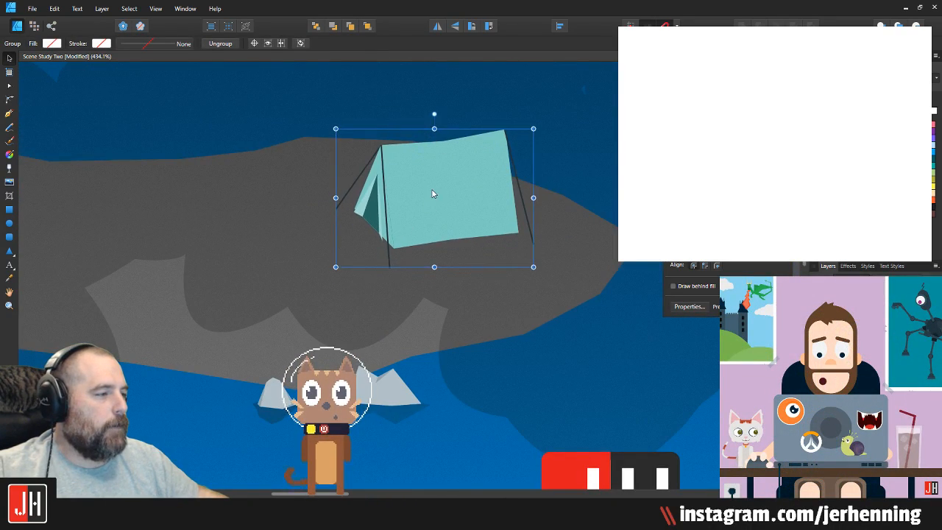
pyautogui.scroll(-6, 513, 232)
pyautogui.click(512, 224)
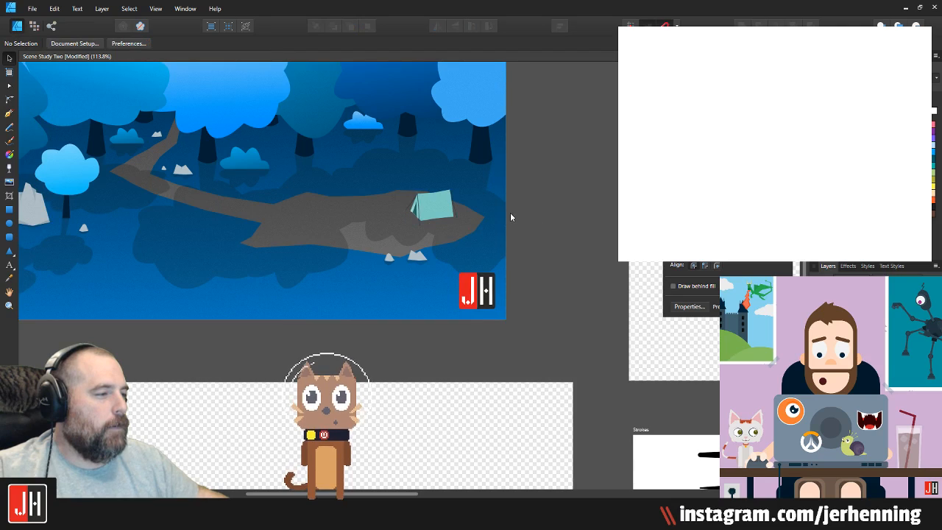
pyautogui.scroll(6, 432, 261)
pyautogui.moveTo(536, 257); pyautogui.dragTo(552, 256)
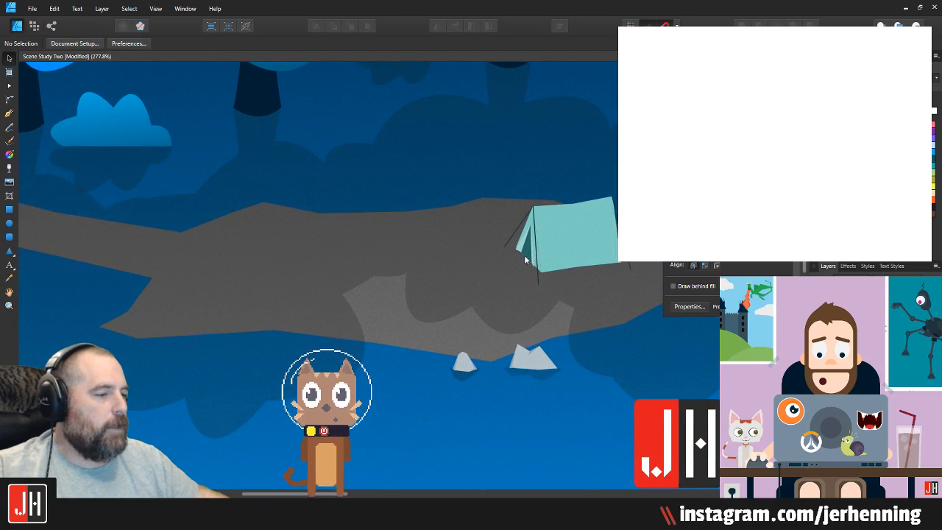
pyautogui.moveTo(412, 263); pyautogui.dragTo(391, 298)
pyautogui.scroll(3, 390, 301)
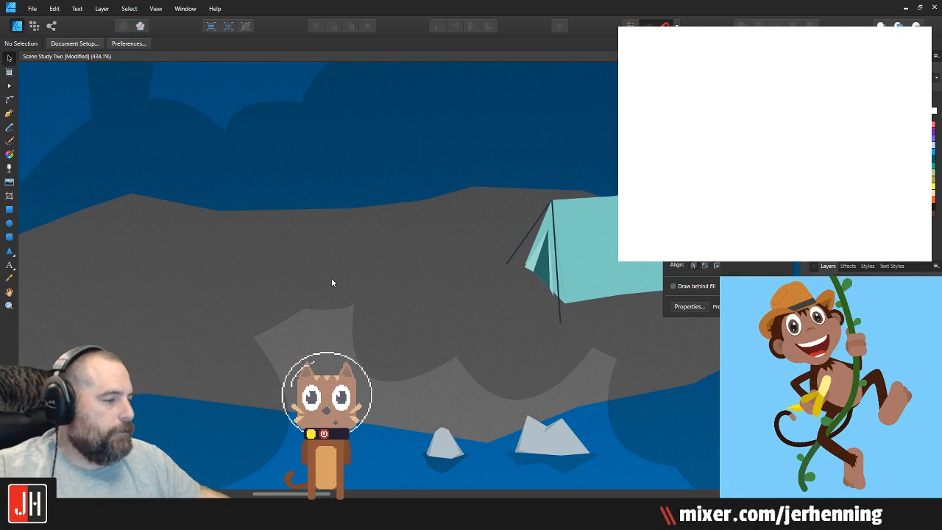
pyautogui.scroll(5, 329, 282)
pyautogui.click(488, 217)
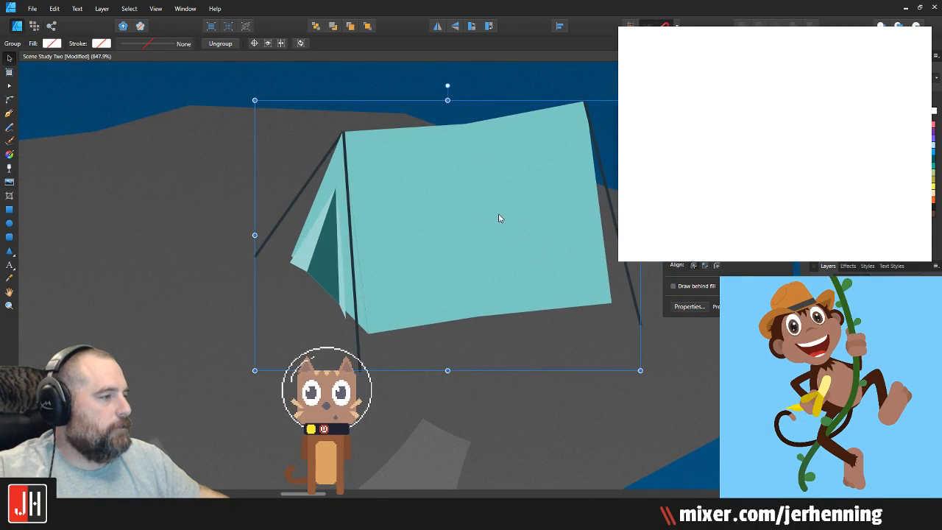
pyautogui.scroll(2, 499, 218)
pyautogui.scroll(-7, 353, 151)
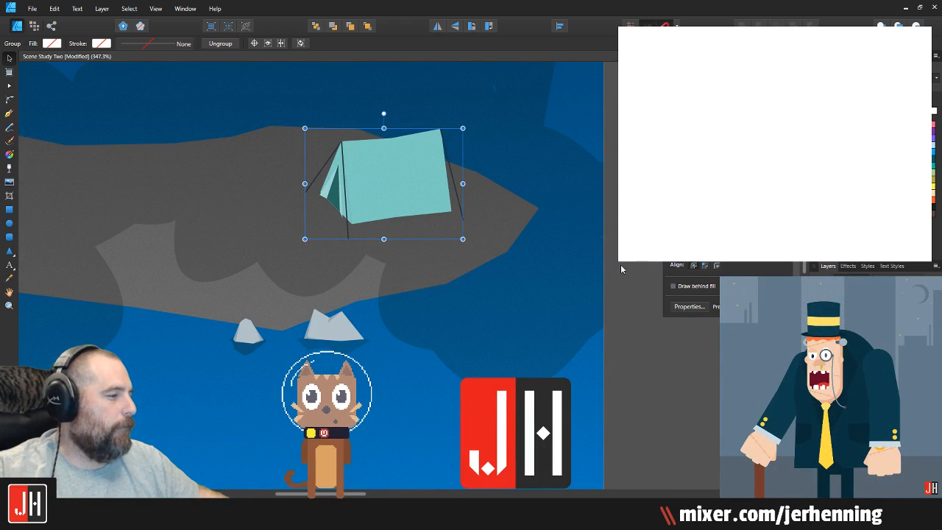
pyautogui.click(621, 269)
pyautogui.scroll(-3, 429, 273)
pyautogui.scroll(4, 312, 266)
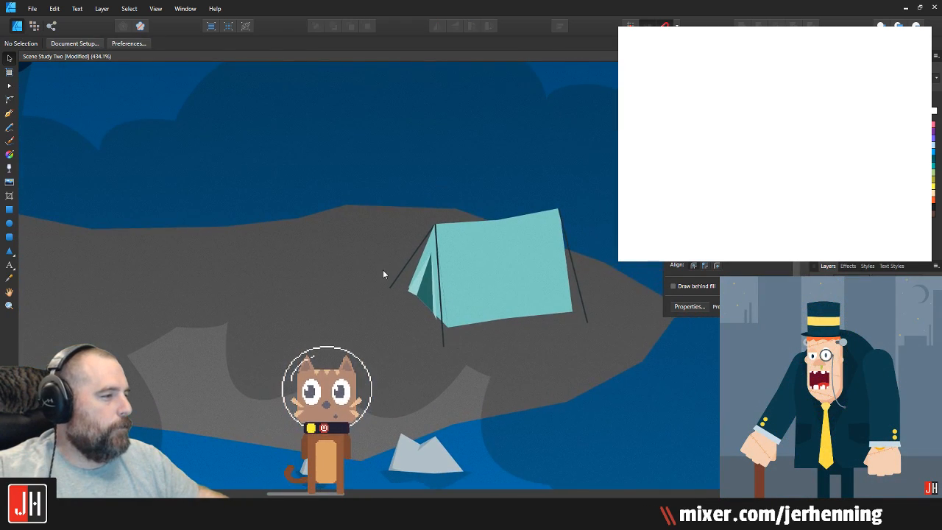
pyautogui.scroll(-6, 383, 272)
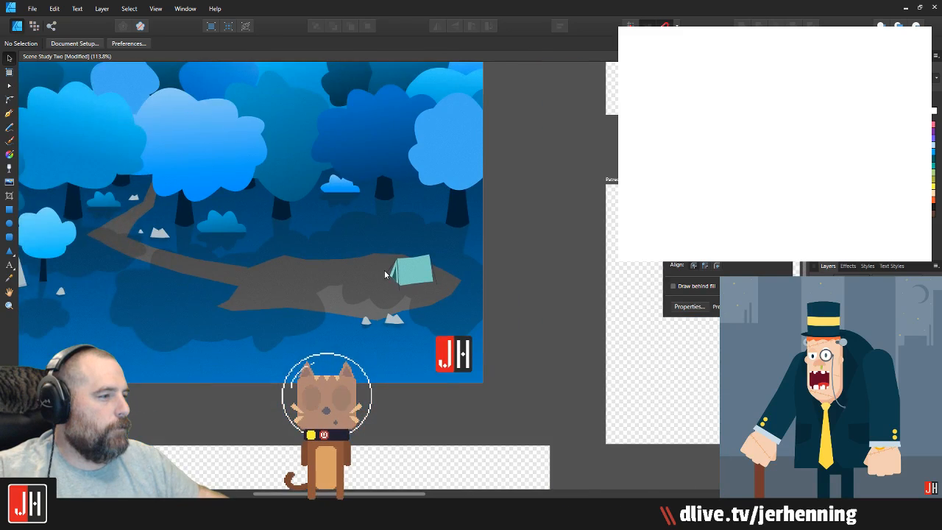
pyautogui.scroll(4, 384, 270)
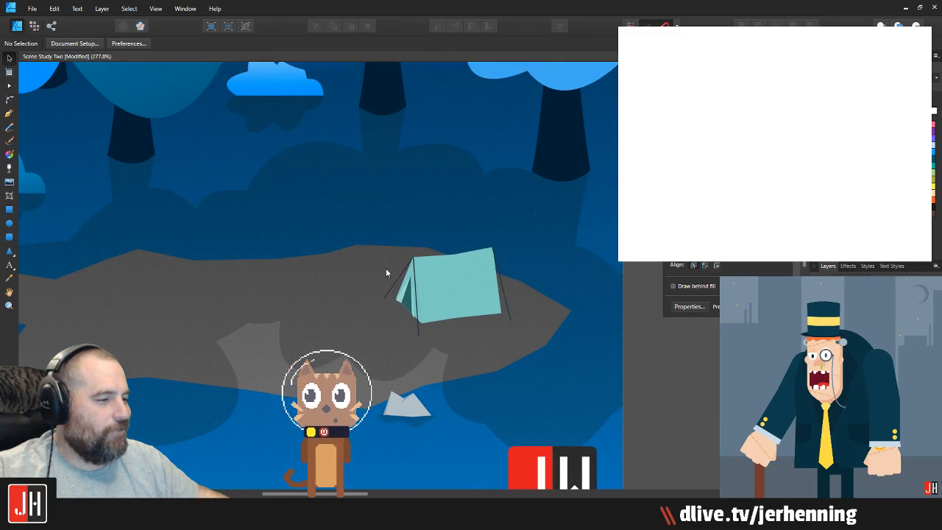
pyautogui.scroll(2, 387, 271)
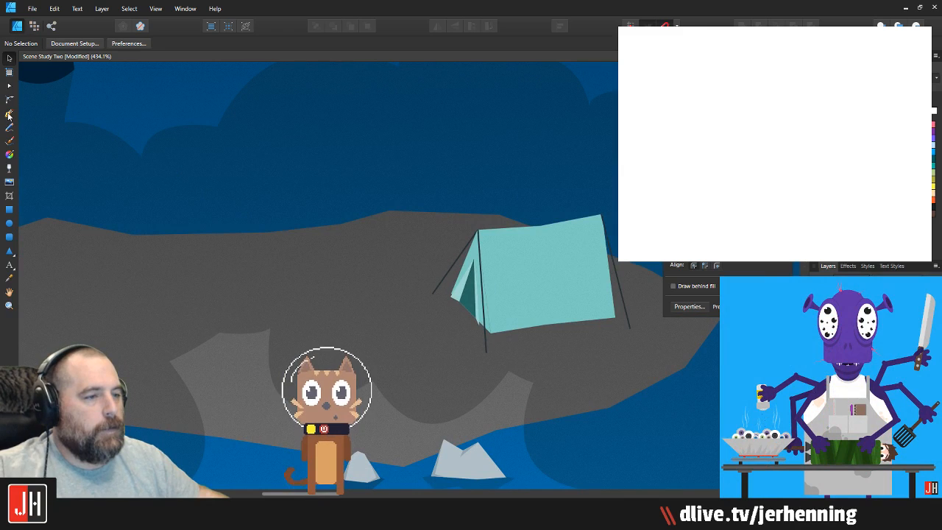
pyautogui.click(9, 116)
pyautogui.scroll(2, 317, 326)
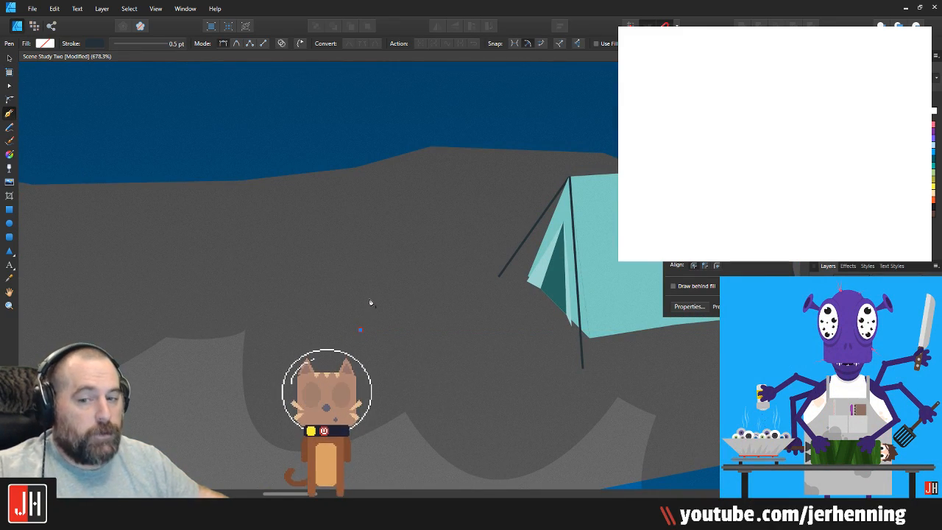
pyautogui.click(370, 303)
pyautogui.click(376, 319)
pyautogui.click(390, 241)
pyautogui.click(399, 295)
pyautogui.click(417, 250)
pyautogui.press('BackSpace')
pyautogui.press('BackSpace')
pyautogui.press('BackSpace')
pyautogui.press('BackSpace')
pyautogui.press('BackSpace')
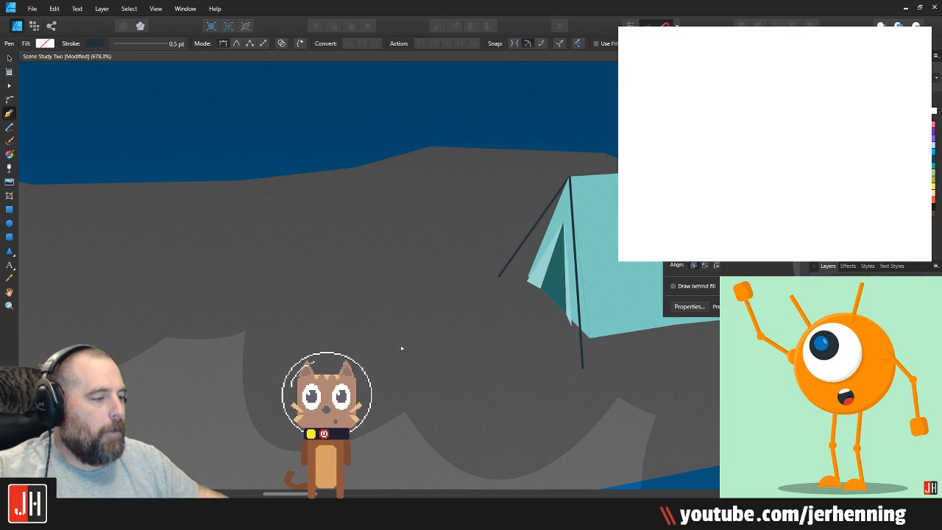
# Step: Draw a small closed, slanted four-sided shape with the Pen tool on the path in front of the tent's door, and remove its stroke
pyautogui.scroll(3, 401, 347)
pyautogui.click(369, 307)
pyautogui.click(361, 345)
pyautogui.click(407, 345)
pyautogui.click(412, 306)
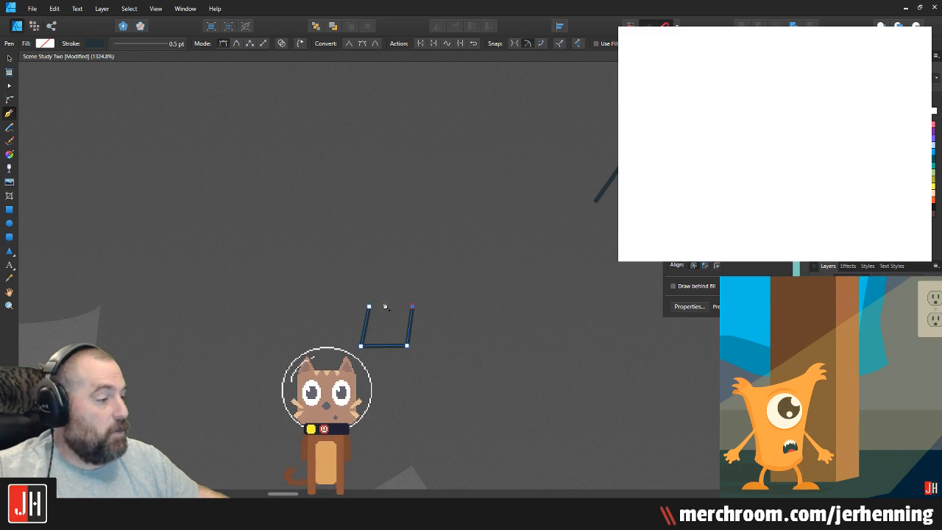
pyautogui.click(369, 306)
pyautogui.press('/')
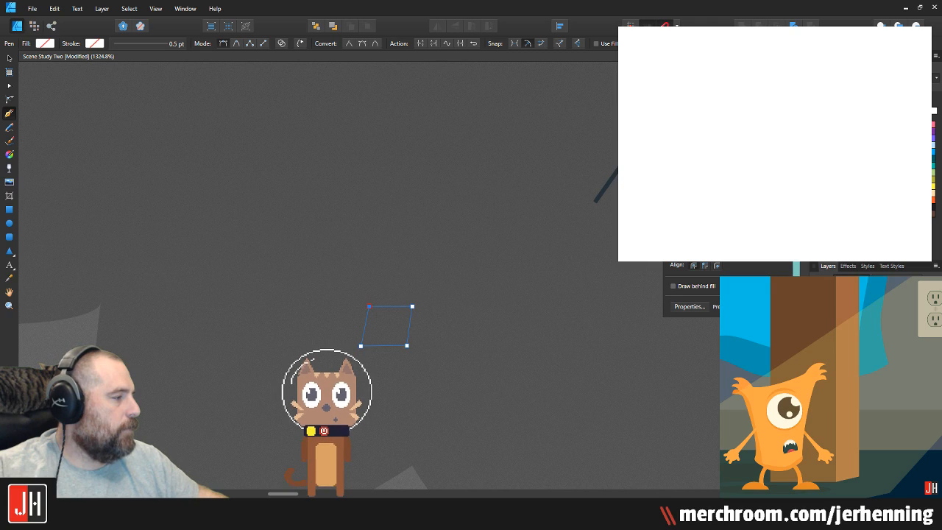
# Step: Fill the small slanted four-sided shape in front of the tent with brown and deselect it
pyautogui.click(934, 214)
pyautogui.press('v')
pyautogui.click(504, 279)
pyautogui.scroll(-5, 374, 295)
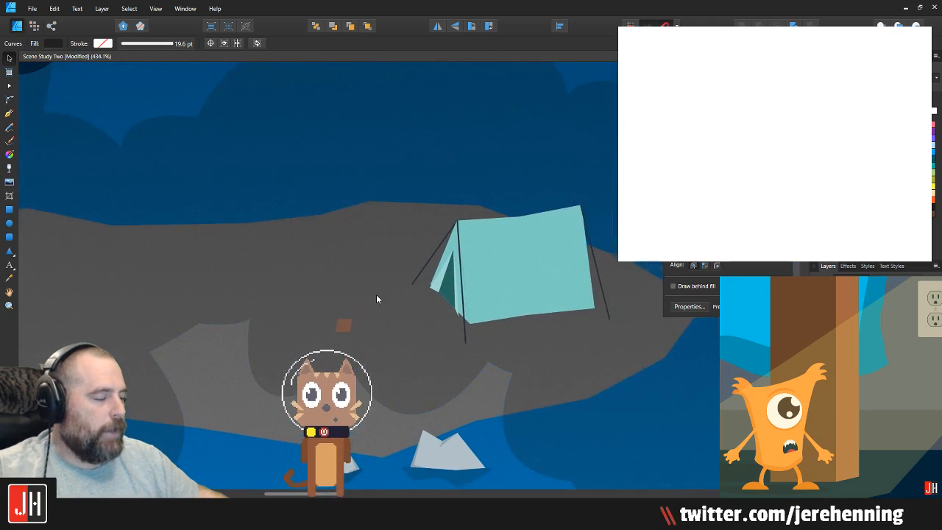
pyautogui.scroll(3, 347, 321)
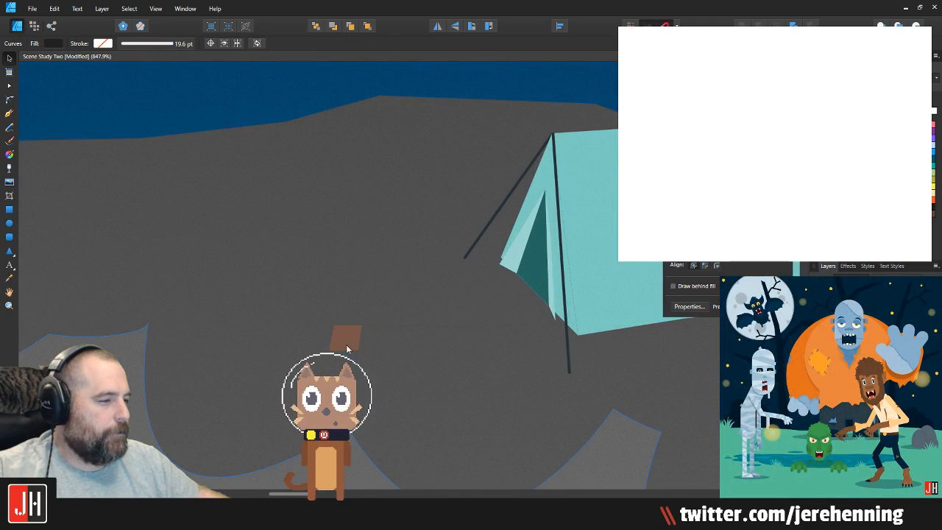
# Step: Draw a tapering four-sided shape above the brown one with the Pen tool, fill it a darker shade of that brown, and deselect
pyautogui.scroll(4, 354, 346)
pyautogui.click(10, 113)
pyautogui.moveTo(322, 297); pyautogui.dragTo(362, 247)
pyautogui.click(388, 246)
pyautogui.click(389, 296)
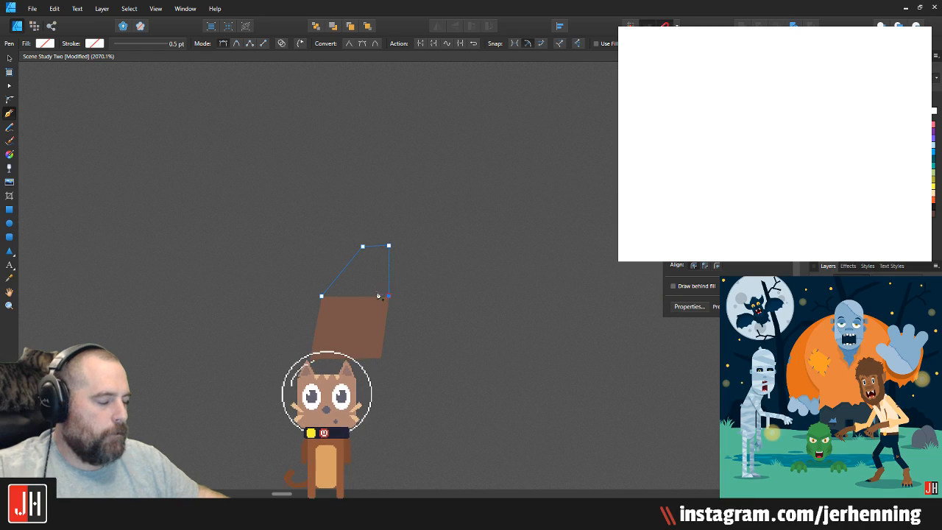
pyautogui.press('i')
pyautogui.click(350, 310)
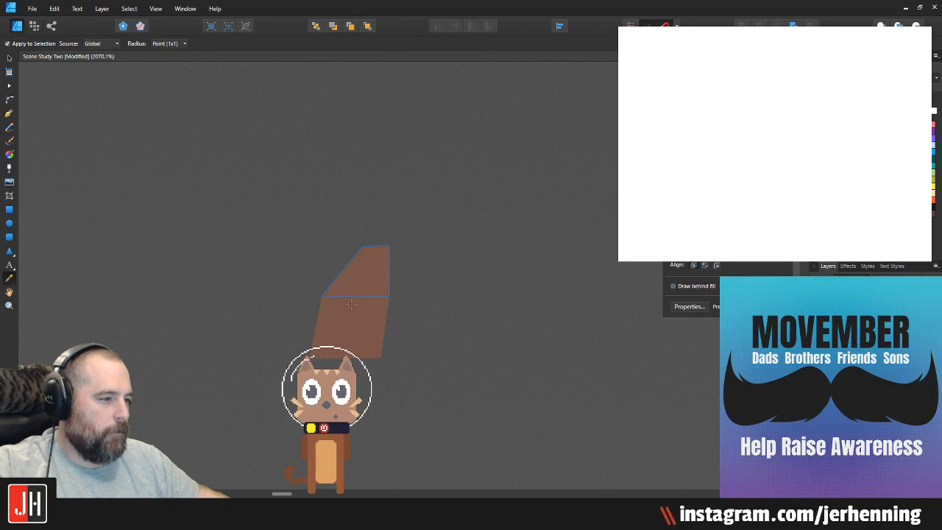
pyautogui.press('v')
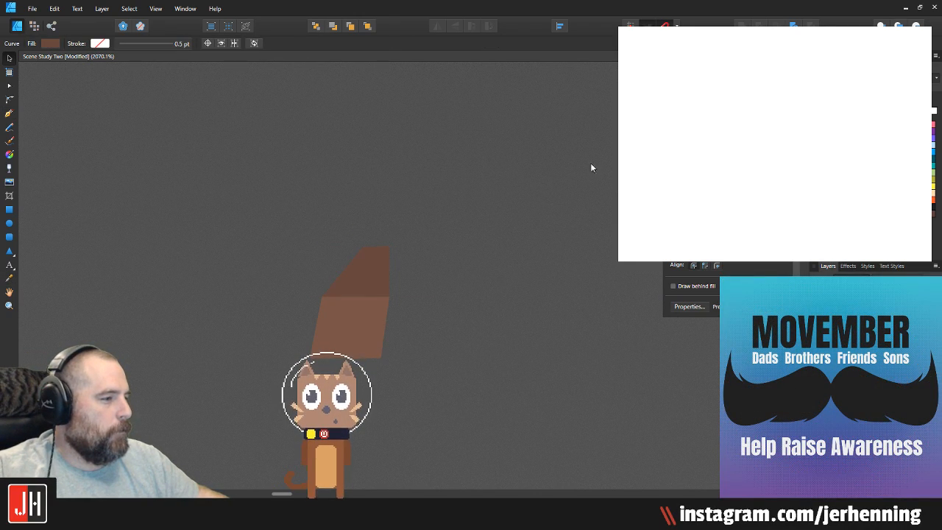
pyautogui.scroll(-8, 370, 243)
pyautogui.click(509, 321)
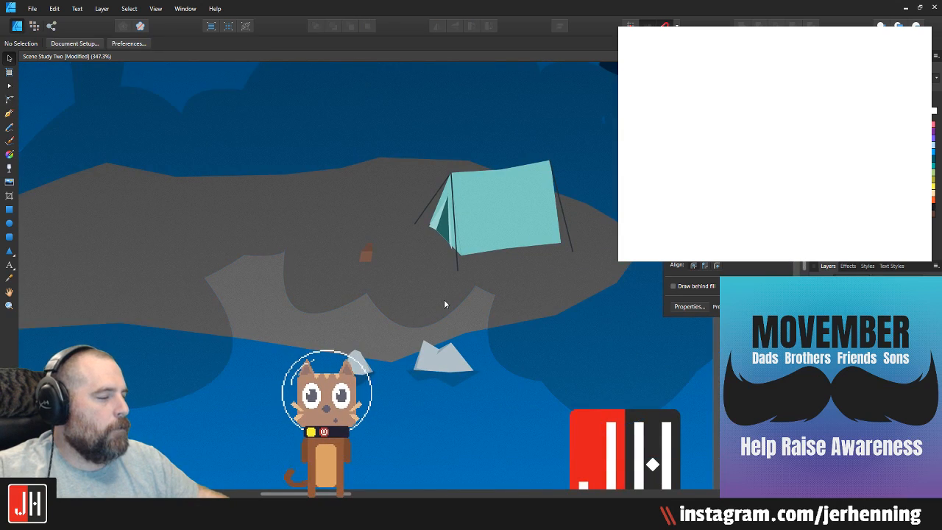
# Step: Try drawing a dark brown wood-grain spiral freehand with the Pencil tool on the lighter brown face
pyautogui.scroll(10, 371, 266)
pyautogui.click(366, 212)
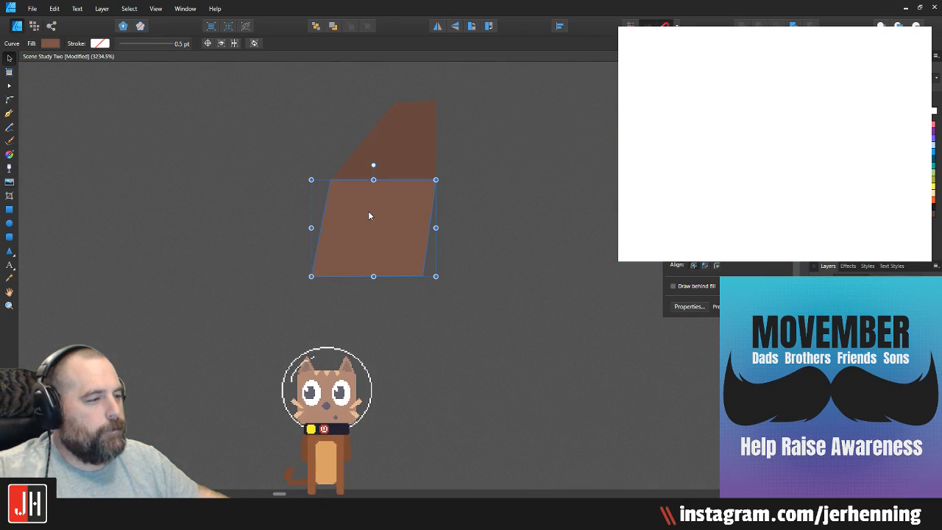
pyautogui.press('n')
pyautogui.scroll(2, 385, 204)
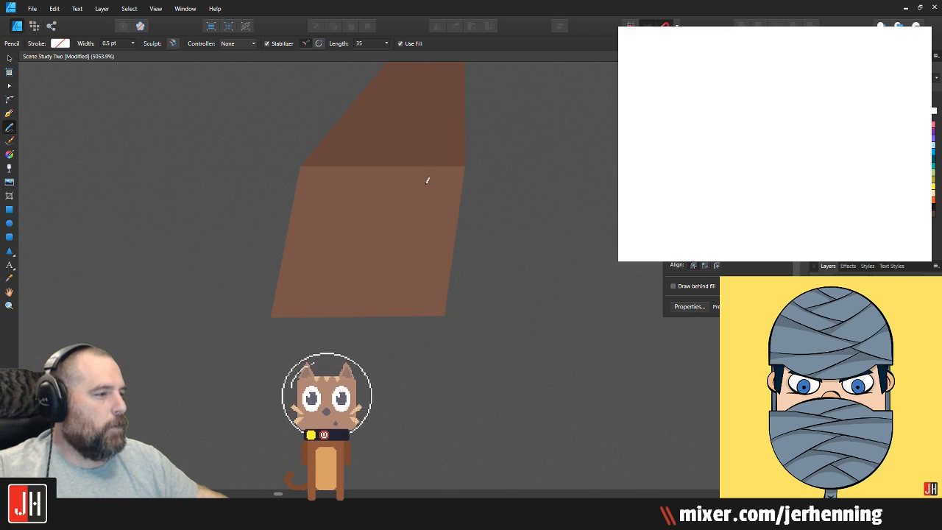
pyautogui.moveTo(319, 208)
pyautogui.mouseDown()
pyautogui.moveTo(313, 301)
pyautogui.moveTo(389, 299)
pyautogui.moveTo(430, 258)
pyautogui.mouseUp()
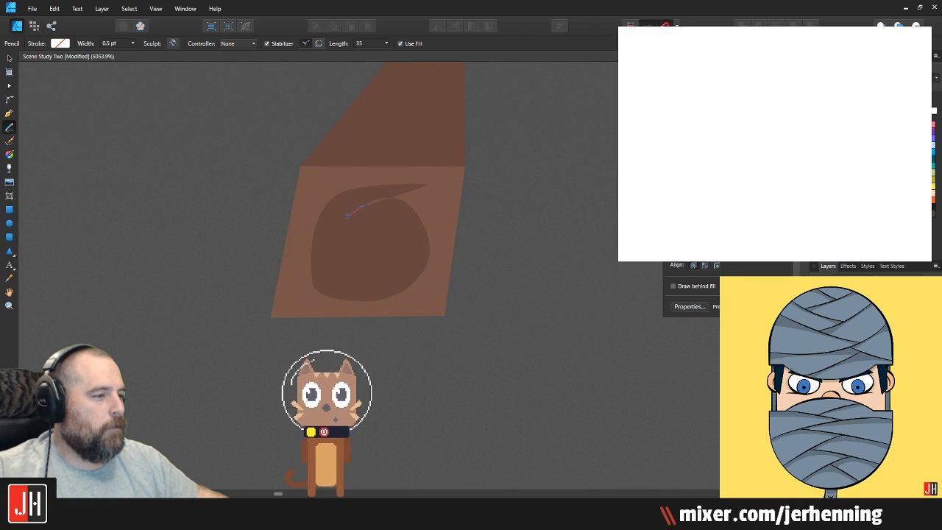
pyautogui.moveTo(329, 278)
pyautogui.mouseDown()
pyautogui.moveTo(349, 288)
pyautogui.moveTo(390, 285)
pyautogui.mouseUp()
pyautogui.moveTo(366, 209)
pyautogui.mouseDown()
pyautogui.moveTo(356, 243)
pyautogui.moveTo(377, 258)
pyautogui.moveTo(390, 251)
pyautogui.moveTo(357, 251)
pyautogui.mouseUp()
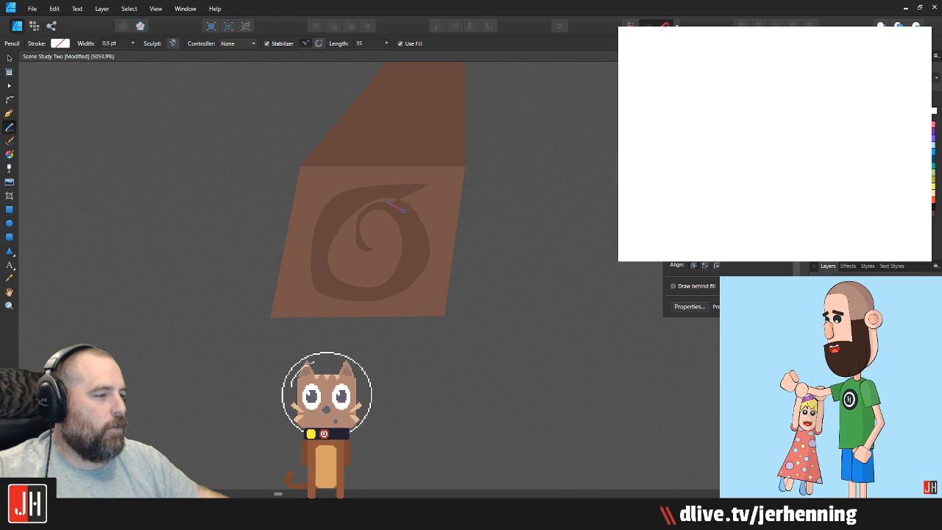
pyautogui.moveTo(372, 295)
pyautogui.mouseDown()
pyautogui.moveTo(324, 292)
pyautogui.moveTo(312, 253)
pyautogui.mouseUp()
pyautogui.moveTo(413, 186); pyautogui.dragTo(430, 185)
# Step: Check the spiral against the tent scene and delete it from the lighter brown face
pyautogui.press('v')
pyautogui.click(498, 211)
pyautogui.scroll(-10, 368, 276)
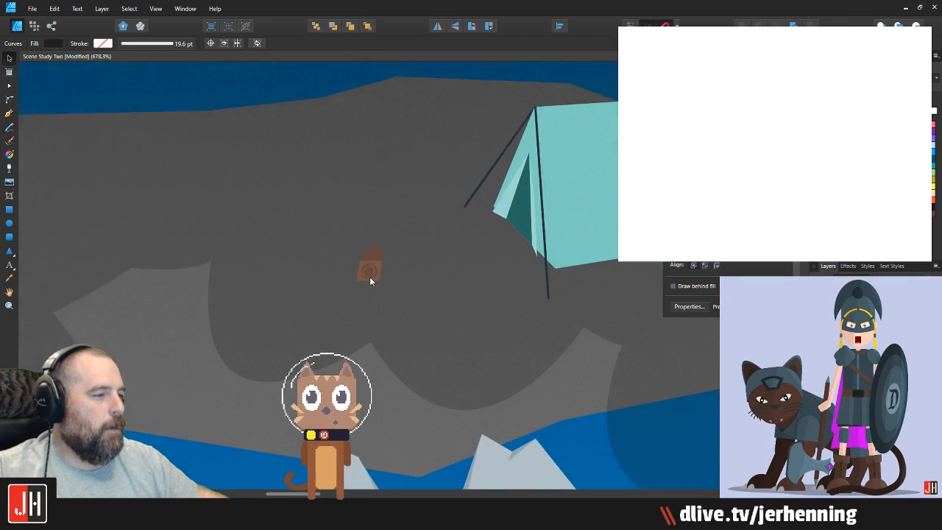
pyautogui.scroll(10, 371, 277)
pyautogui.click(377, 262)
pyautogui.press('Delete')
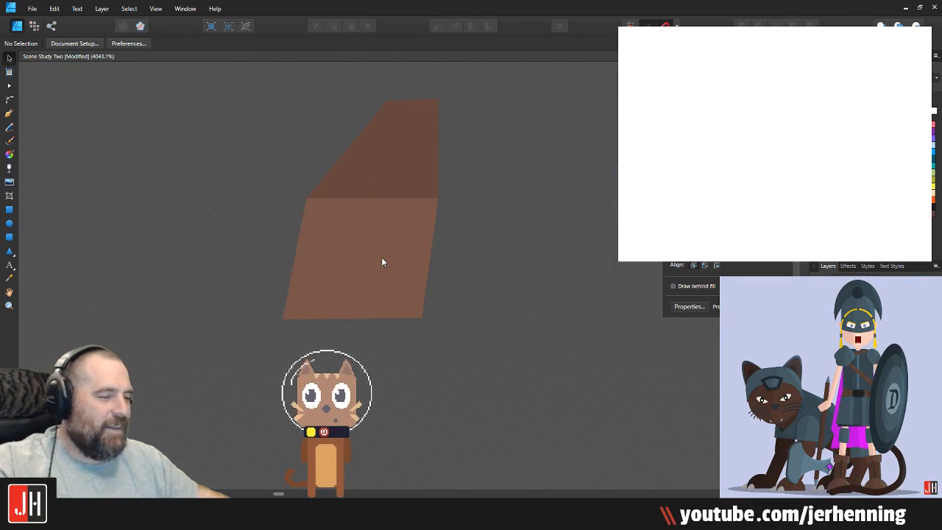
# Step: Draw a circle over the lighter brown face, move it off to the side, and fill it with the face's sampled brown
pyautogui.click(9, 113)
pyautogui.scroll(2, 429, 243)
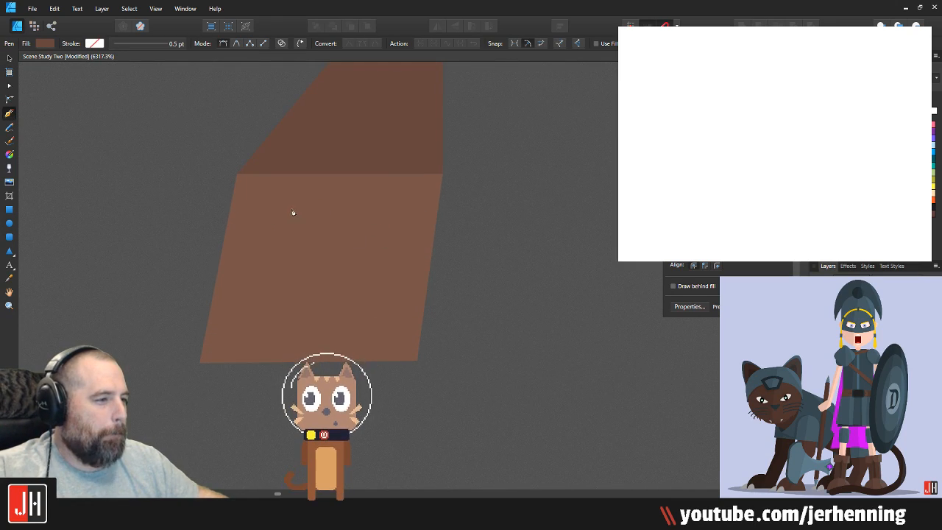
pyautogui.click(10, 223)
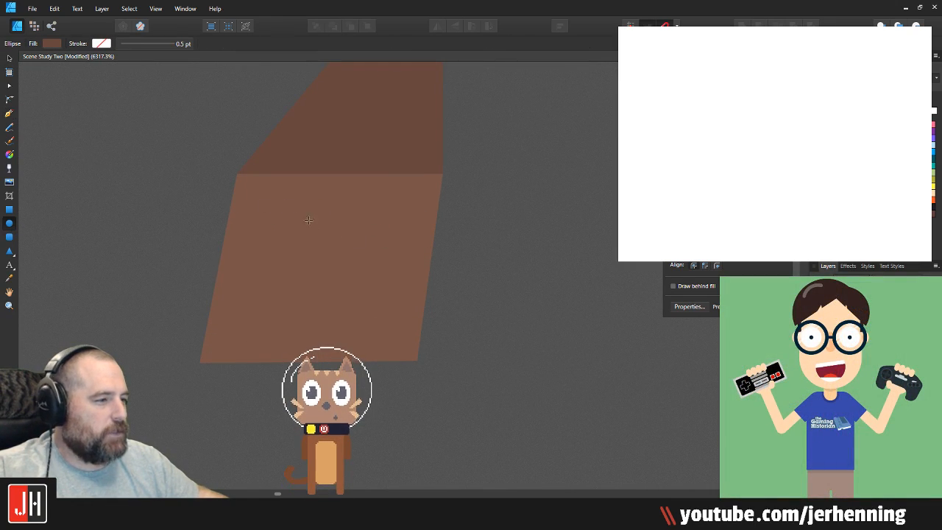
pyautogui.moveTo(264, 189); pyautogui.dragTo(442, 343)
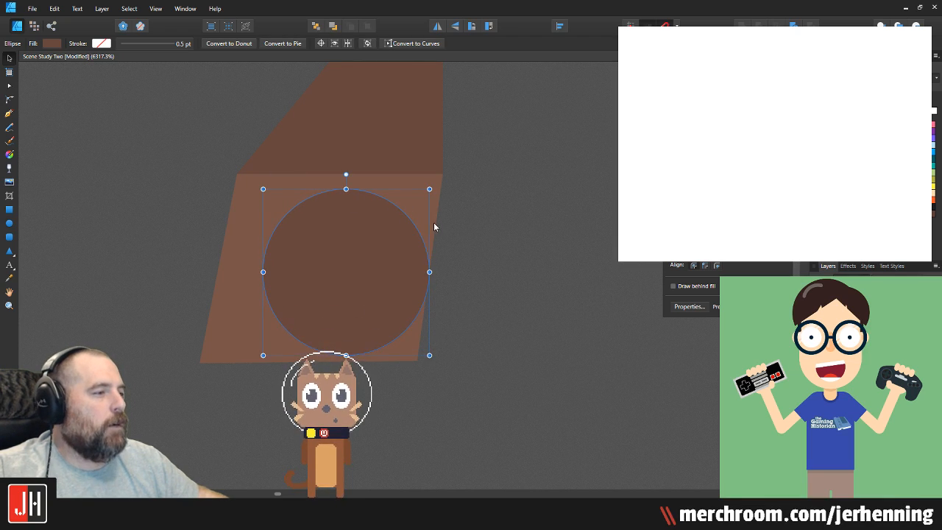
pyautogui.moveTo(361, 244); pyautogui.dragTo(589, 249)
pyautogui.press('i')
pyautogui.click(370, 222)
# Step: Delete the slanted lighter brown face and move the circle into its place below the dark shape
pyautogui.press('v')
pyautogui.click(366, 225)
pyautogui.press('Delete')
pyautogui.click(609, 263)
pyautogui.moveTo(608, 263); pyautogui.dragTo(357, 230)
# Step: Enlarge the circle and position it over the wide lower end of the dark brown shape
pyautogui.moveTo(403, 164); pyautogui.dragTo(457, 110)
pyautogui.moveTo(383, 185); pyautogui.dragTo(369, 192)
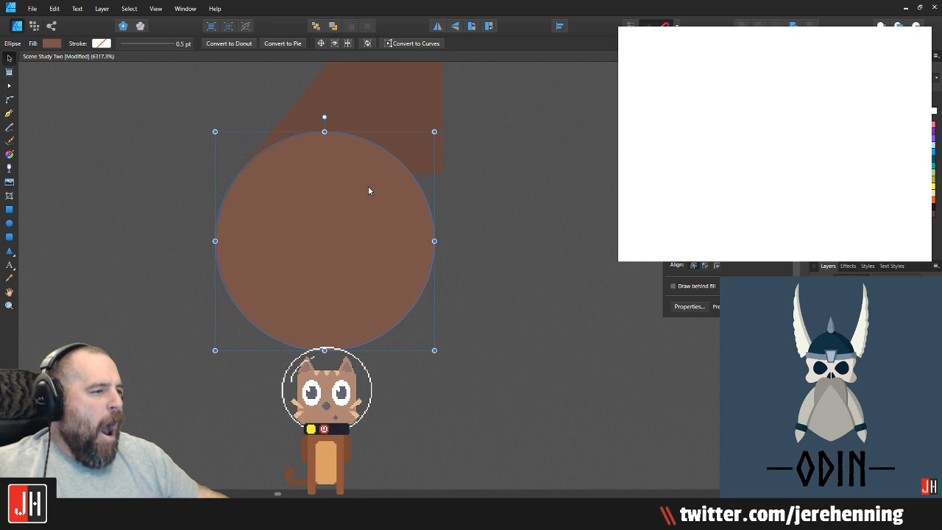
pyautogui.moveTo(438, 131); pyautogui.dragTo(459, 109)
pyautogui.moveTo(419, 150); pyautogui.dragTo(407, 251)
pyautogui.moveTo(344, 273); pyautogui.dragTo(338, 292)
# Step: Move the dark shape's two lower corner nodes to meet the circle's sides, and deselect it
pyautogui.click(410, 255)
pyautogui.press('a')
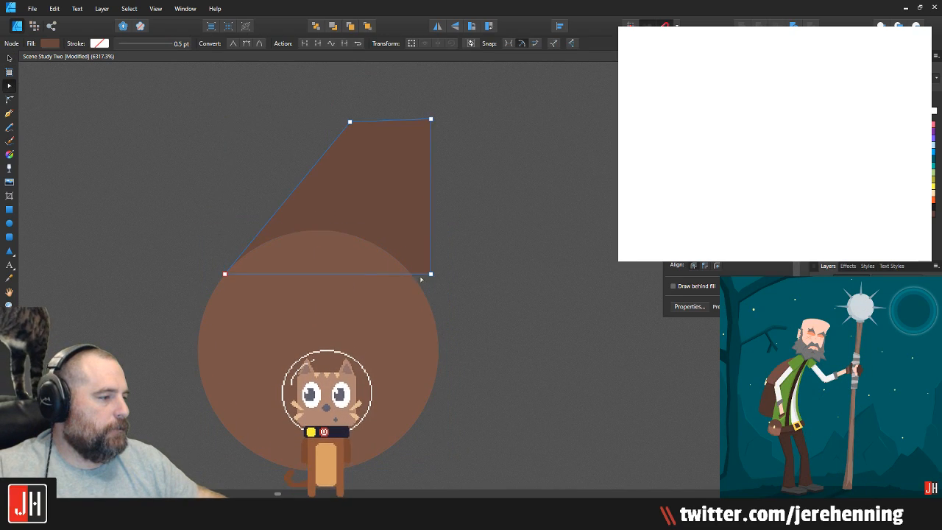
pyautogui.moveTo(429, 292); pyautogui.dragTo(438, 340)
pyautogui.moveTo(226, 275)
pyautogui.mouseDown()
pyautogui.moveTo(209, 298)
pyautogui.moveTo(232, 266)
pyautogui.mouseUp()
pyautogui.press('v')
pyautogui.click(492, 217)
pyautogui.scroll(-3, 338, 230)
pyautogui.scroll(3, 322, 259)
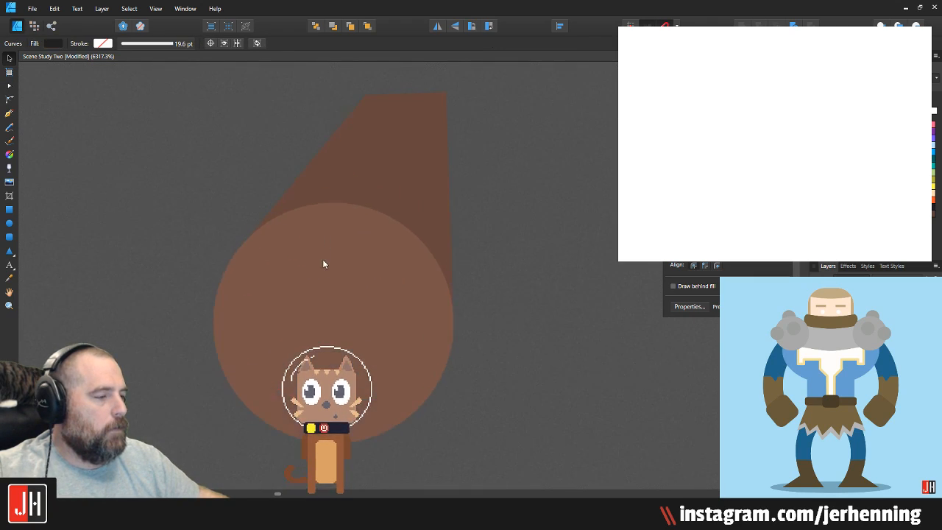
# Step: Shrink the lighter brown circle slightly and shift it up against the dark log body
pyautogui.click(331, 256)
pyautogui.moveTo(452, 204); pyautogui.dragTo(432, 223)
pyautogui.moveTo(352, 267); pyautogui.dragTo(365, 239)
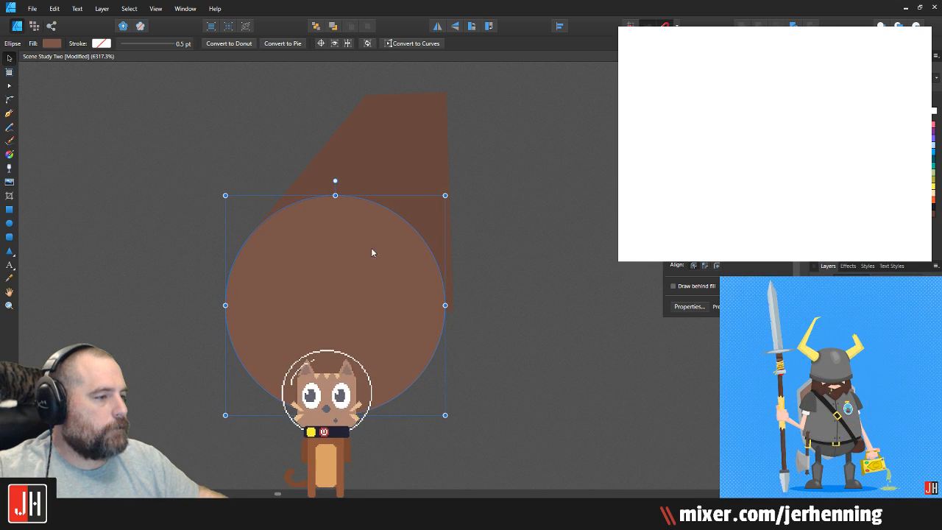
# Step: Pull the dark log body's lower outer node inward to the circle's edge, and deselect
pyautogui.press('a')
pyautogui.click(452, 297)
pyautogui.moveTo(454, 317)
pyautogui.mouseDown()
pyautogui.moveTo(444, 333)
pyautogui.moveTo(444, 312)
pyautogui.mouseUp()
pyautogui.press('v')
pyautogui.click(473, 284)
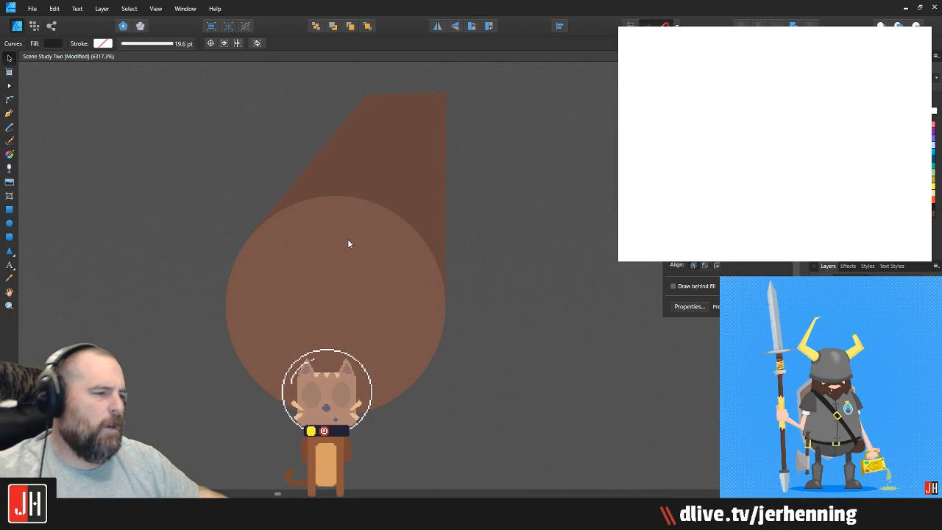
# Step: Make a smaller concentric copy of the log's end circle and fill it with a lighter brown
pyautogui.click(341, 273)
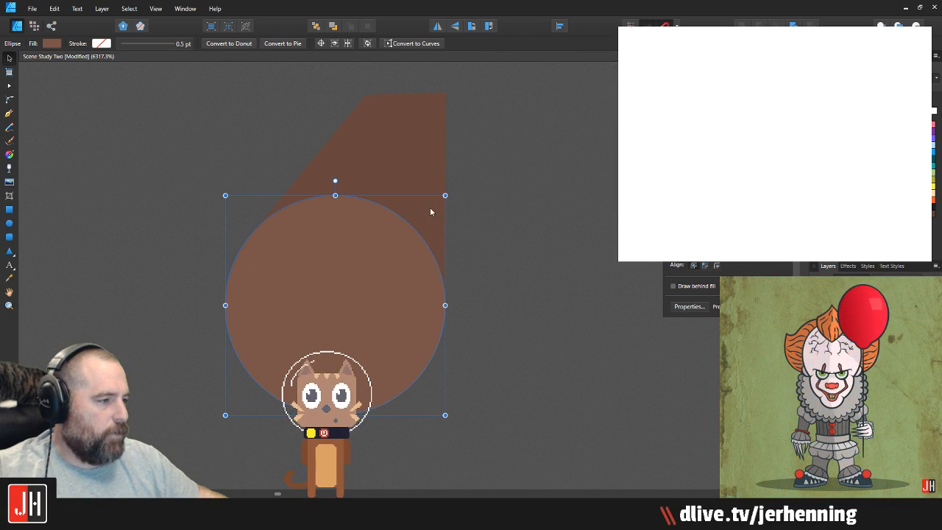
pyautogui.moveTo(445, 196); pyautogui.dragTo(437, 240)
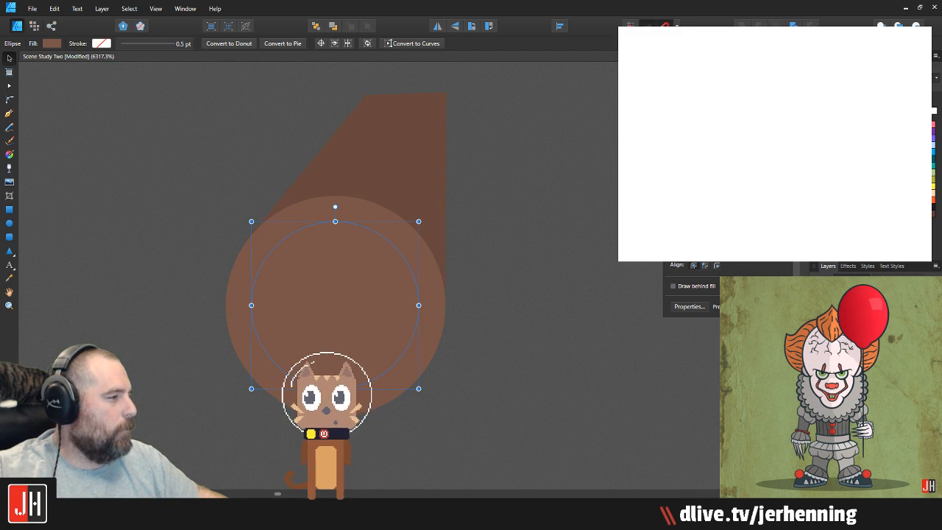
pyautogui.click(876, 103)
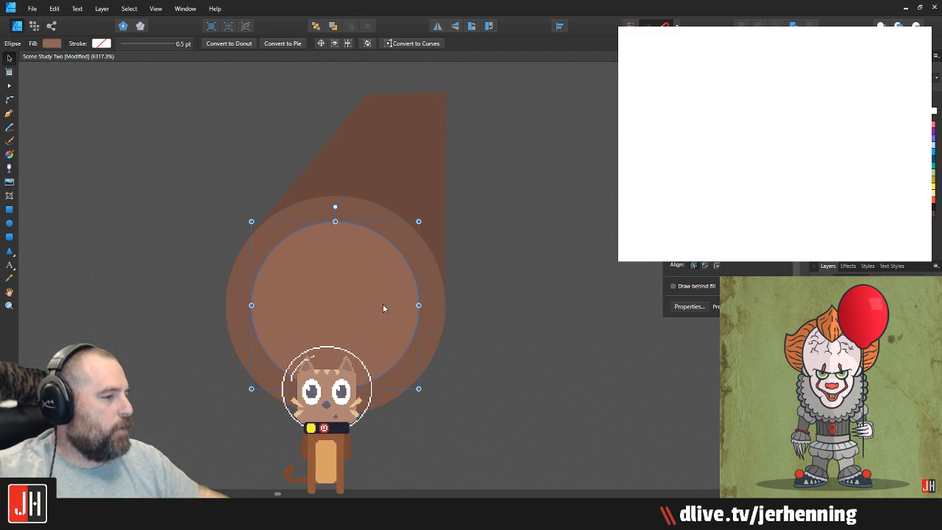
pyautogui.scroll(2, 341, 309)
pyautogui.moveTo(351, 306); pyautogui.dragTo(352, 286)
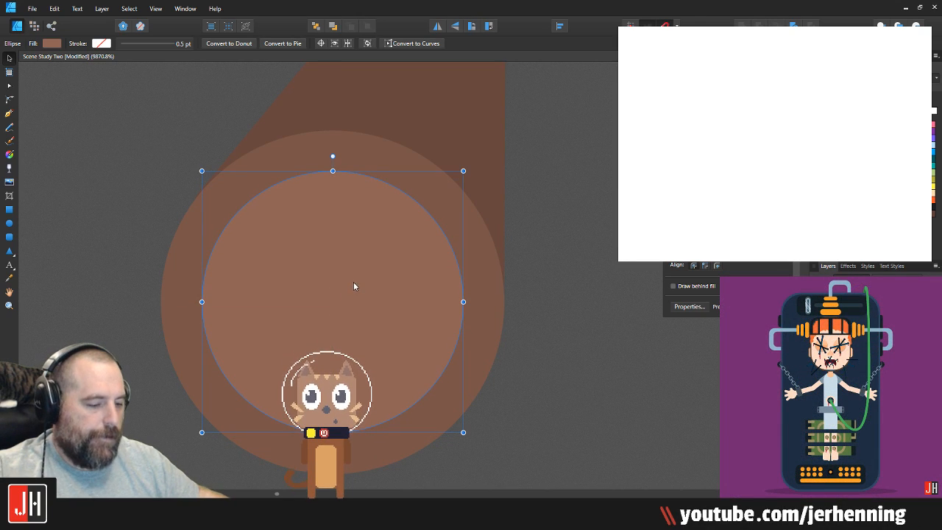
# Step: Add another concentric circle in the outer circle's brown, sized to leave a thin lighter ring around it
pyautogui.moveTo(463, 171); pyautogui.dragTo(405, 243)
pyautogui.press('i')
pyautogui.click(480, 260)
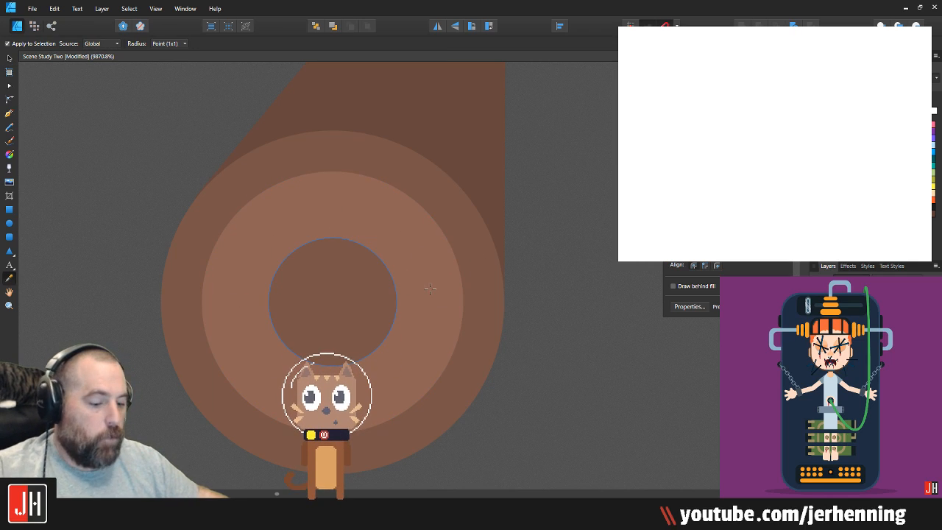
pyautogui.press('v')
pyautogui.moveTo(398, 238); pyautogui.dragTo(450, 204)
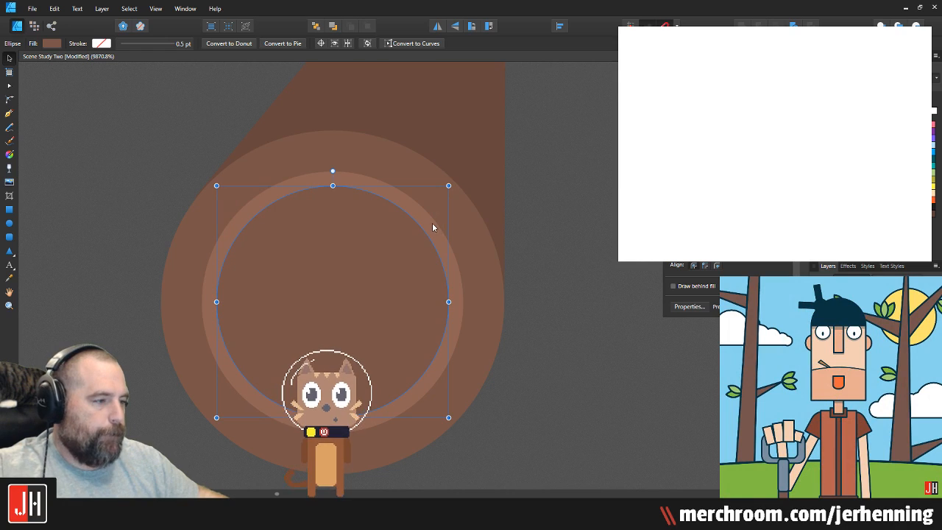
# Step: Add a small concentric circle in the ring's lighter brown at the log end's centre, and deselect
pyautogui.moveTo(429, 214); pyautogui.dragTo(398, 243)
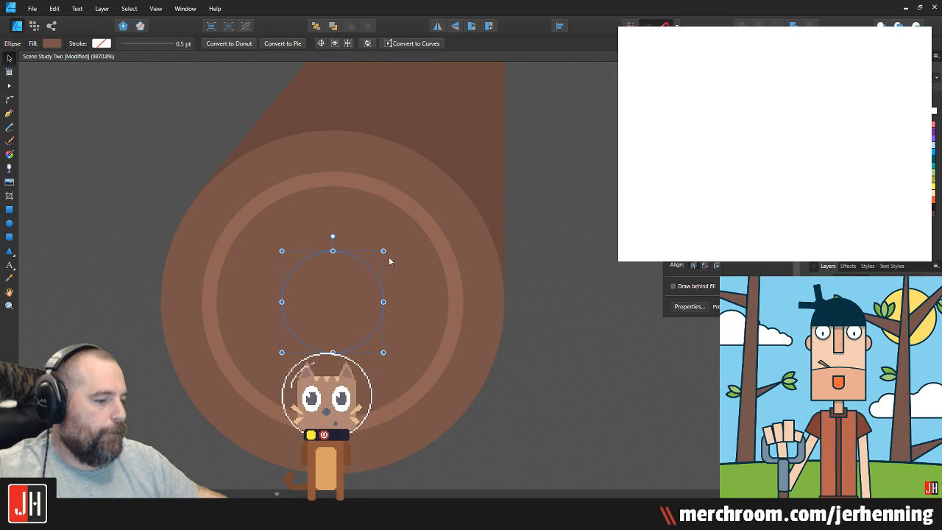
pyautogui.press('i')
pyautogui.press('v')
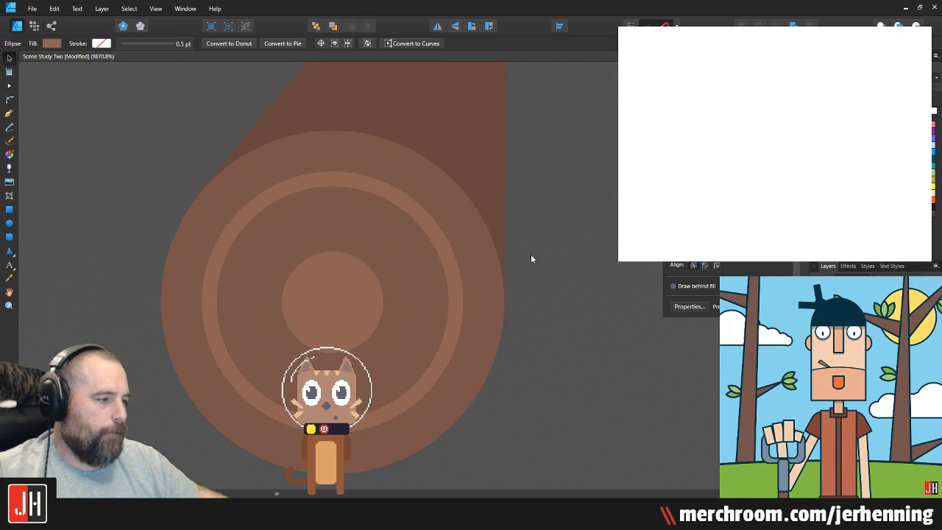
pyautogui.scroll(-10, 350, 321)
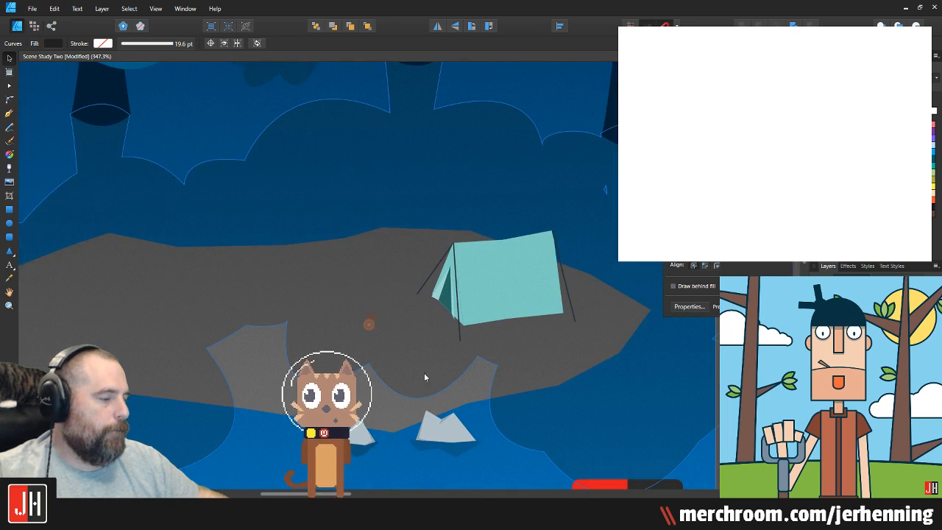
# Step: Try selecting the concentric circles on the log's end together
pyautogui.scroll(10, 433, 376)
pyautogui.click(416, 302)
pyautogui.keyDown('shift'); pyautogui.click(471, 229); pyautogui.keyUp('shift')
pyautogui.keyDown('shift'); pyautogui.click(491, 195); pyautogui.keyUp('shift')
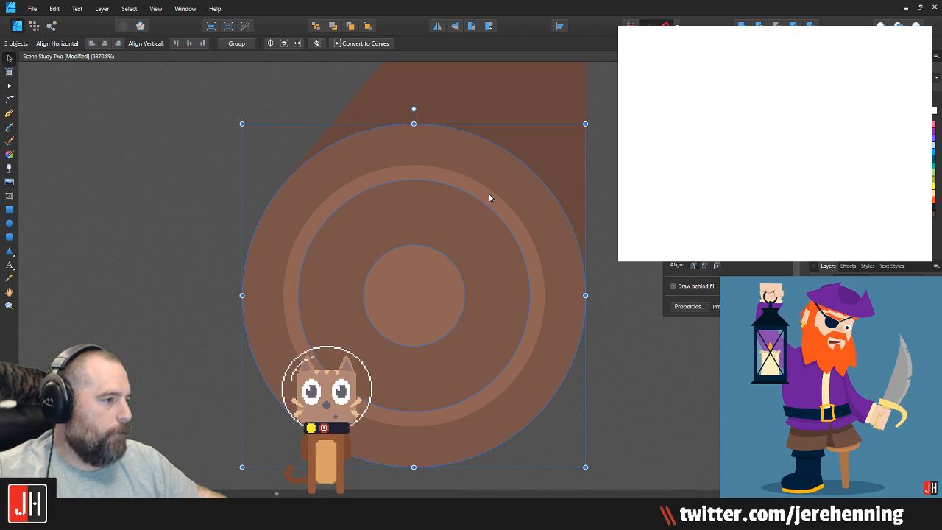
pyautogui.click(489, 194)
pyautogui.hotkey('ctrl', 'd')
pyautogui.click(446, 287)
pyautogui.press('alt')
pyautogui.click(344, 251)
pyautogui.press('alt')
pyautogui.click(382, 285)
pyautogui.click(335, 283)
pyautogui.click(398, 286)
pyautogui.keyDown('shift'); pyautogui.click(323, 275); pyautogui.keyUp('shift')
pyautogui.click(295, 262)
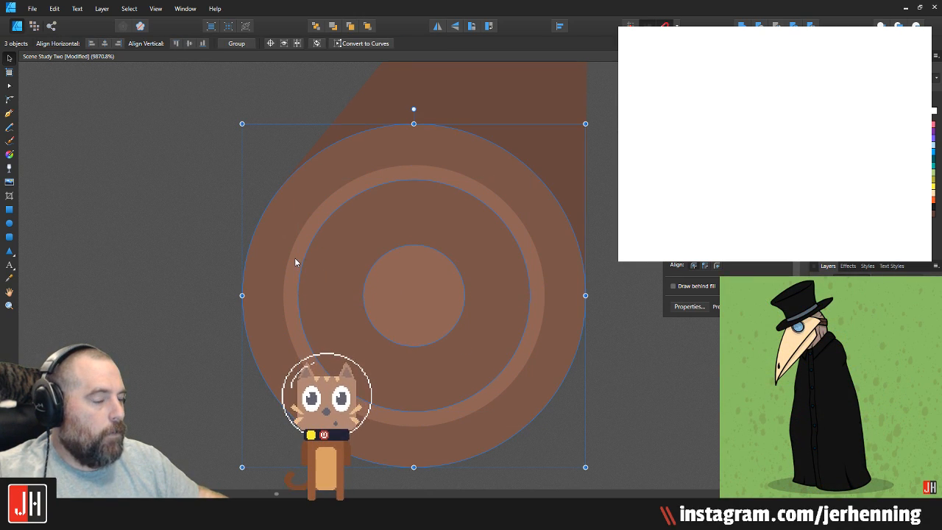
# Step: Delete the two innermost circles, keeping the single lighter circle inside the log's end
pyautogui.click(348, 262)
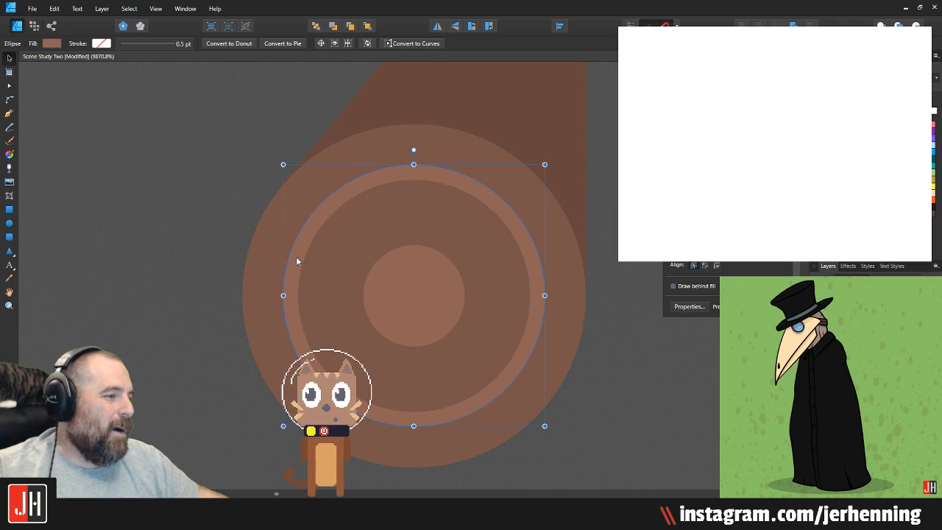
pyautogui.keyDown('shift'); pyautogui.click(401, 283); pyautogui.keyUp('shift')
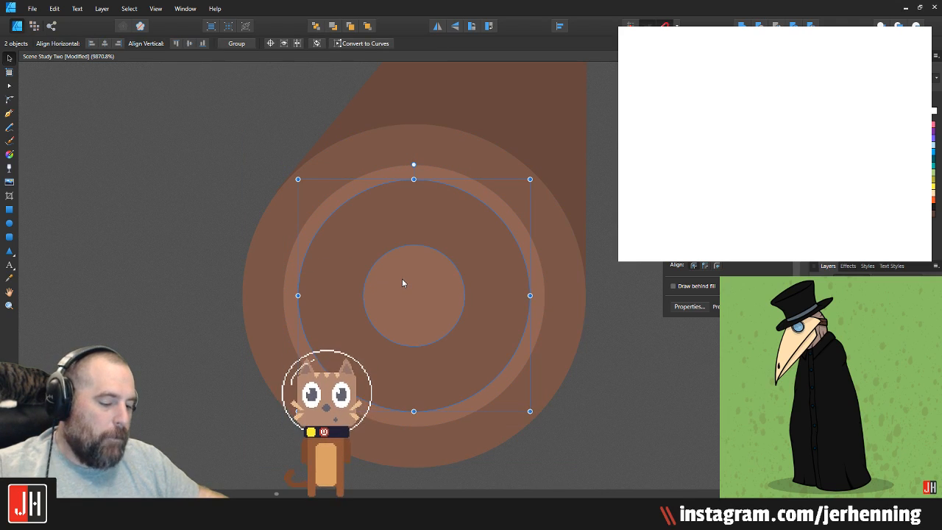
pyautogui.press('Delete')
pyautogui.click(401, 271)
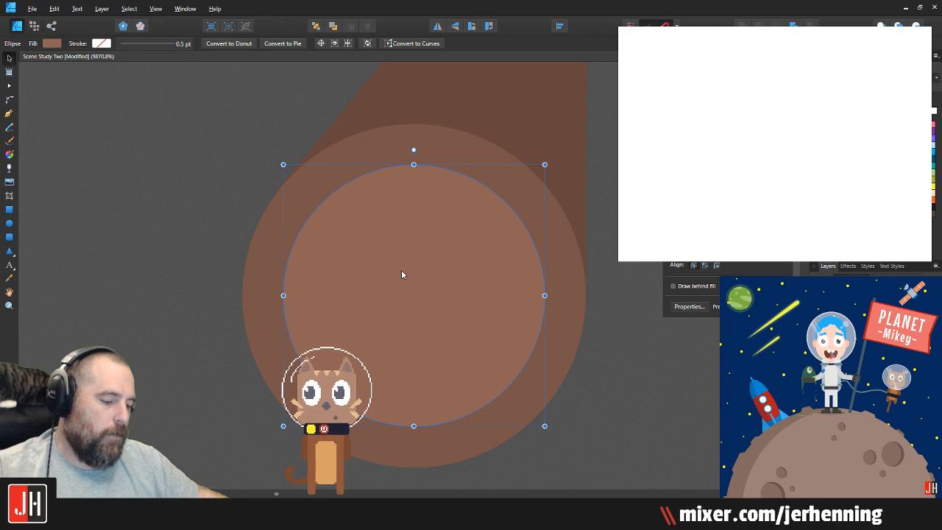
pyautogui.scroll(-5, 401, 275)
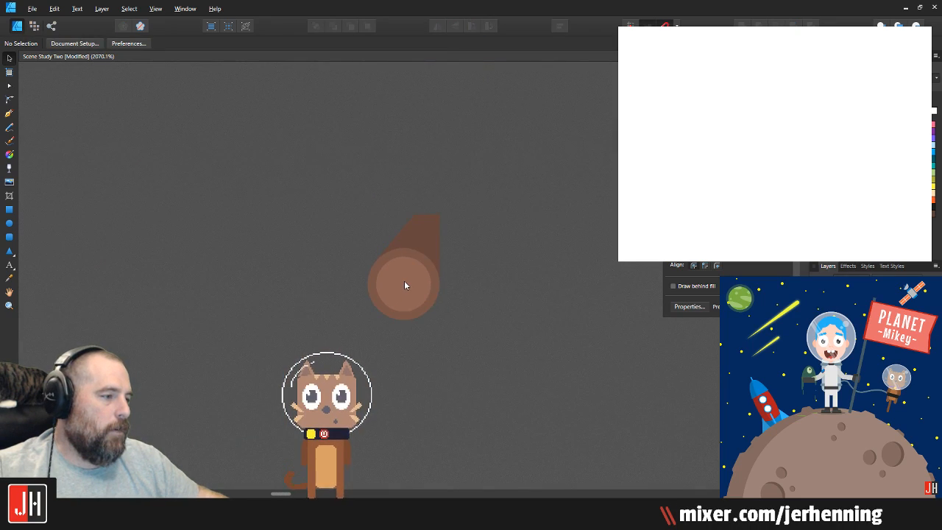
# Step: Undo the deletion of the two innermost circles on the log's end and deselect them
pyautogui.scroll(-4, 403, 281)
pyautogui.scroll(-4, 404, 287)
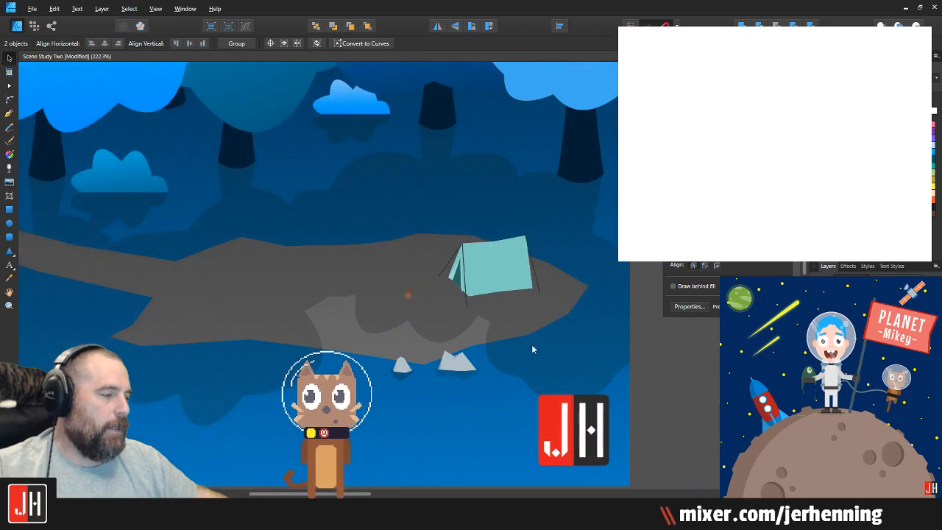
pyautogui.hotkey('ctrl', 'd')
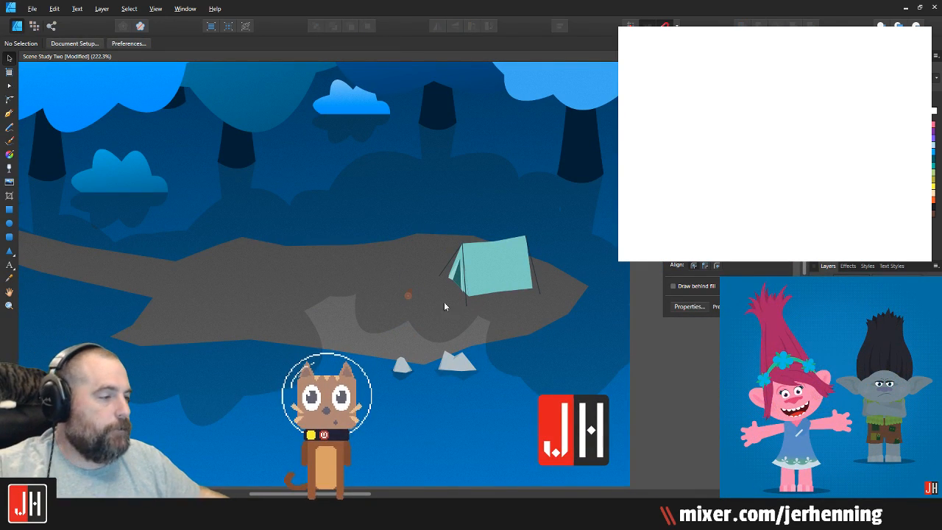
pyautogui.scroll(6, 404, 278)
pyautogui.scroll(3, 373, 294)
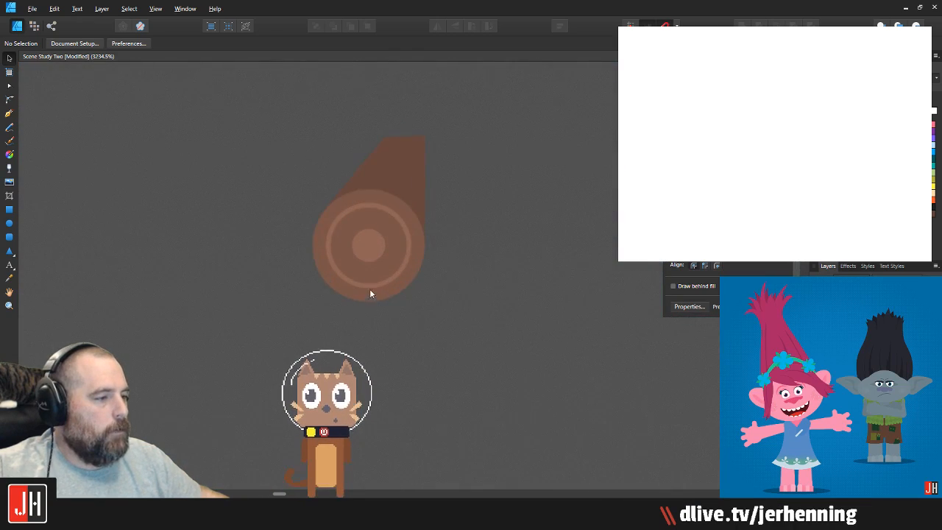
# Step: Try deleting the centre circle and the lighter ring circle from the log's end, and undo the deletion
pyautogui.scroll(3, 374, 317)
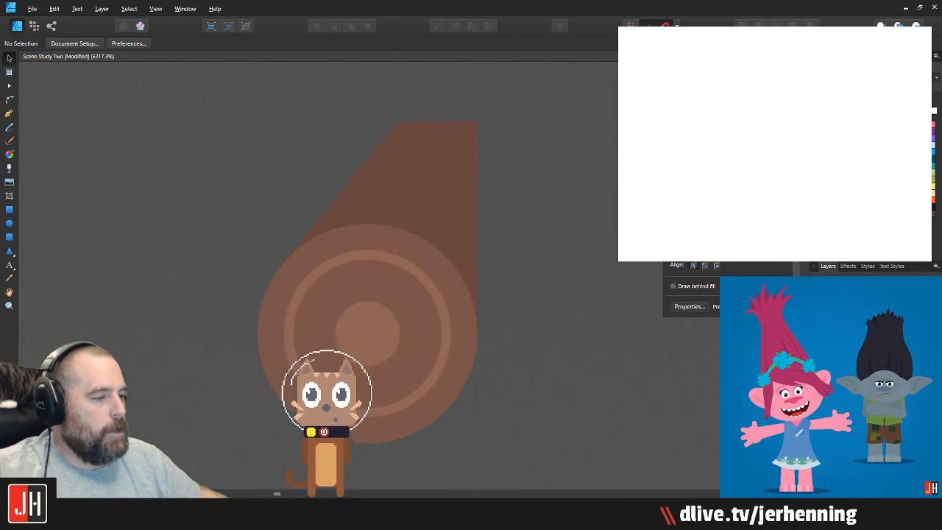
pyautogui.click(371, 323)
pyautogui.scroll(2, 371, 324)
pyautogui.keyDown('shift'); pyautogui.click(472, 291); pyautogui.keyUp('shift')
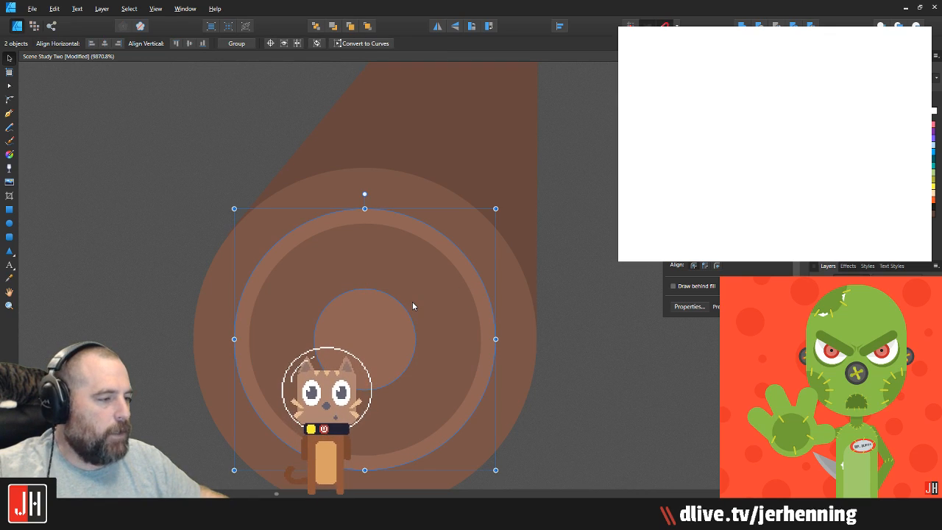
pyautogui.press('Delete')
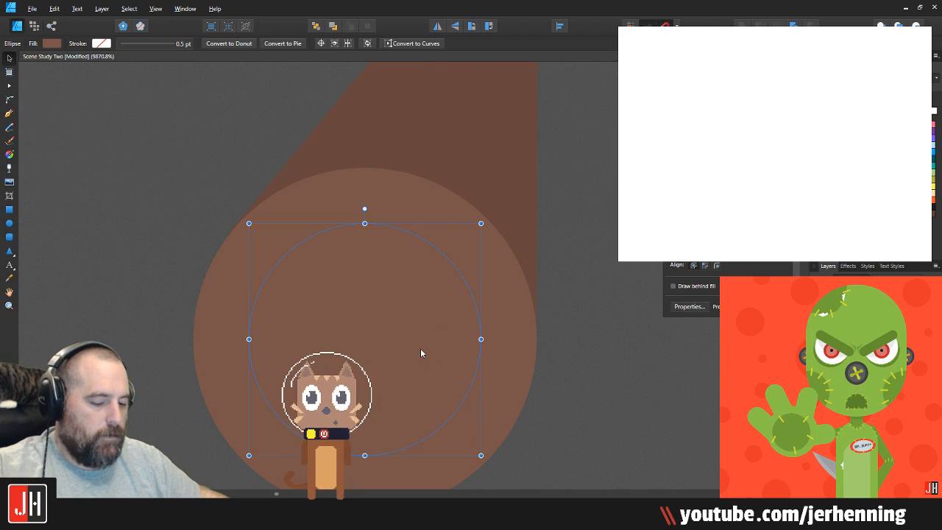
pyautogui.hotkey('ctrl', 'd')
pyautogui.hotkey('ctrl', 'z')
pyautogui.hotkey('ctrl', 'z')
# Step: Select the three inner concentric circles on the log's end and group them
pyautogui.click(369, 341)
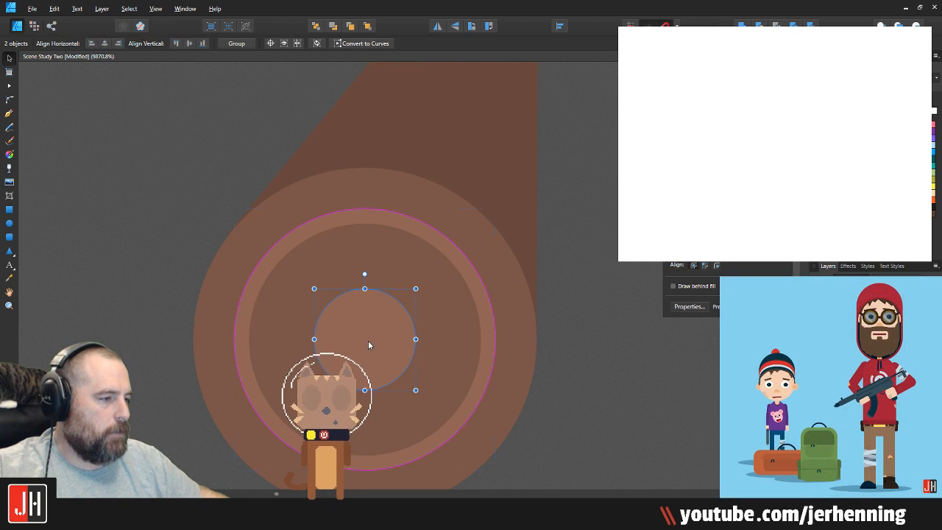
pyautogui.click(441, 270)
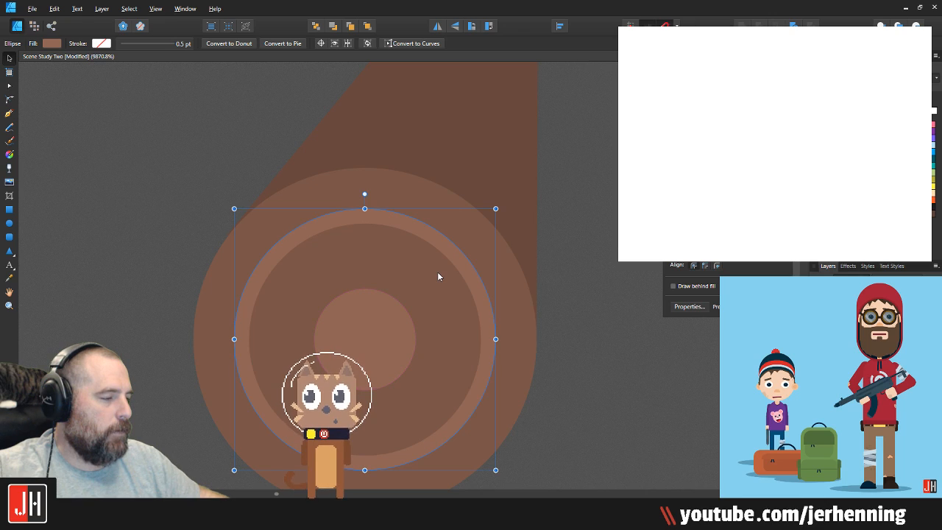
pyautogui.keyDown('shift'); pyautogui.click(432, 296); pyautogui.keyUp('shift')
pyautogui.keyDown('shift'); pyautogui.click(398, 320); pyautogui.keyUp('shift')
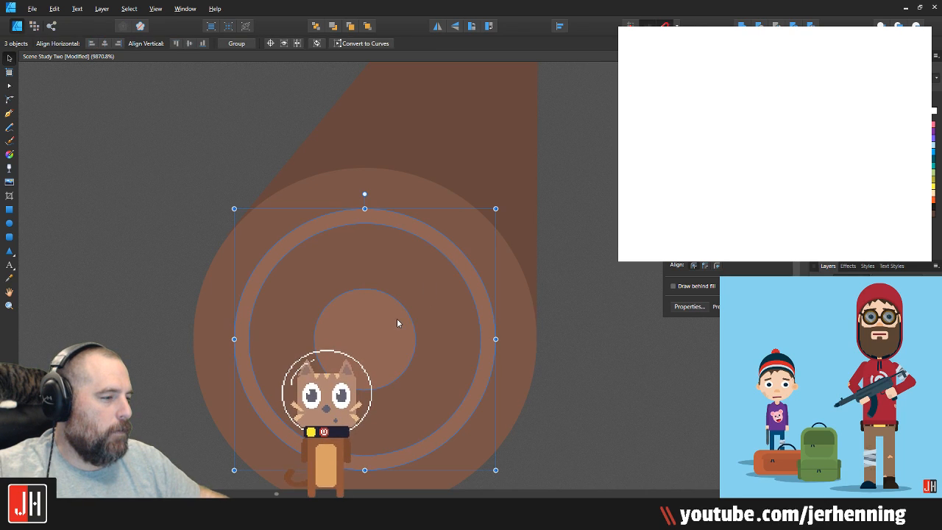
pyautogui.scroll(-3, 397, 319)
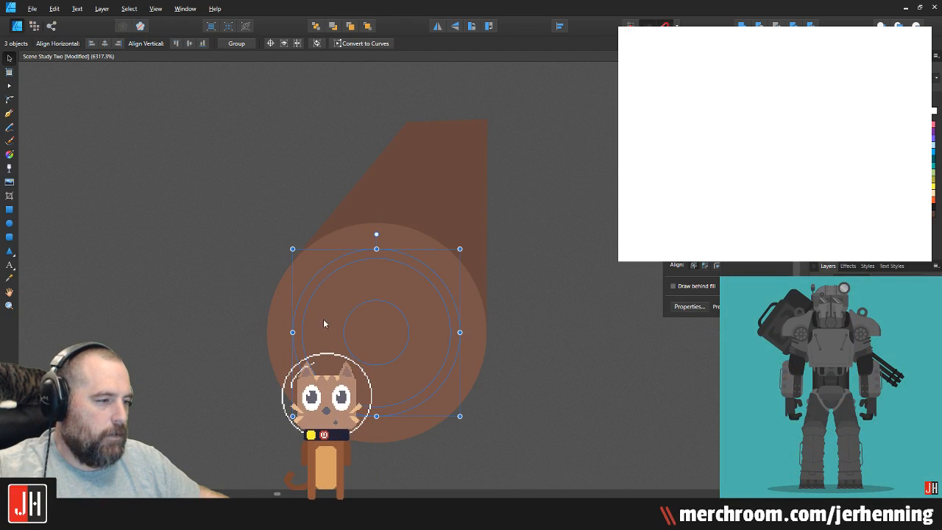
pyautogui.moveTo(363, 329)
pyautogui.mouseDown()
pyautogui.moveTo(585, 325)
pyautogui.moveTo(369, 320)
pyautogui.mouseUp()
pyautogui.hotkey('ctrl', 'g')
pyautogui.hotkey('ctrl', 'd')
pyautogui.click(382, 323)
pyautogui.hotkey('ctrl', 'alt', 'v')
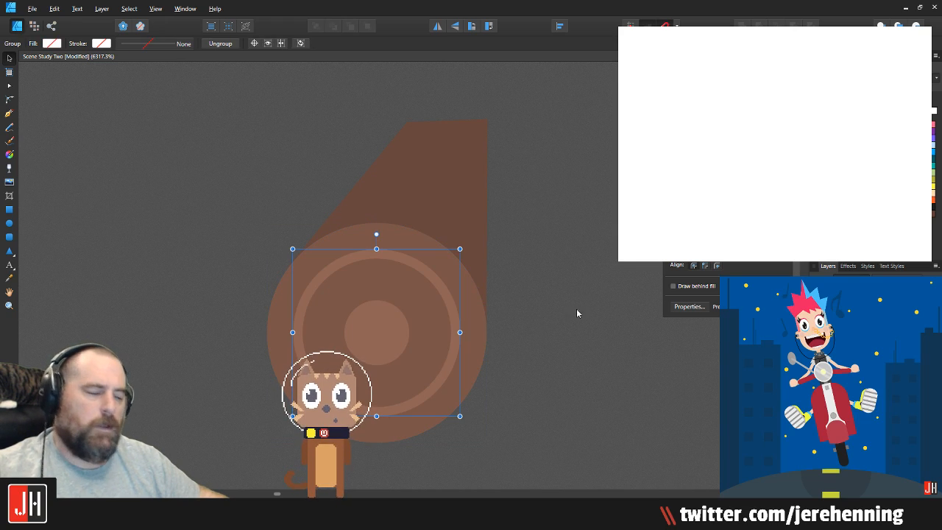
# Step: Delete the grouped rings and the large outer circle from the log's end, leaving only the angular body
pyautogui.click(504, 326)
pyautogui.scroll(-5, 508, 329)
pyautogui.scroll(5, 455, 323)
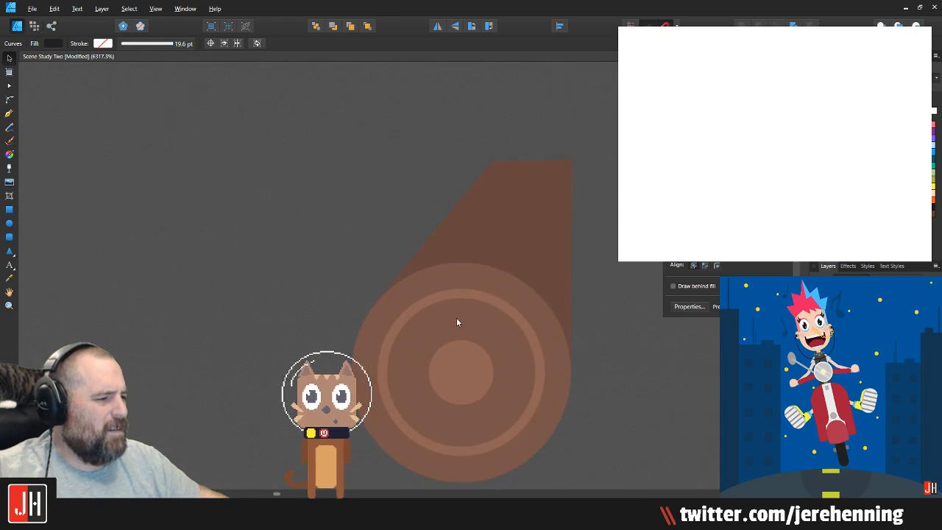
pyautogui.click(462, 304)
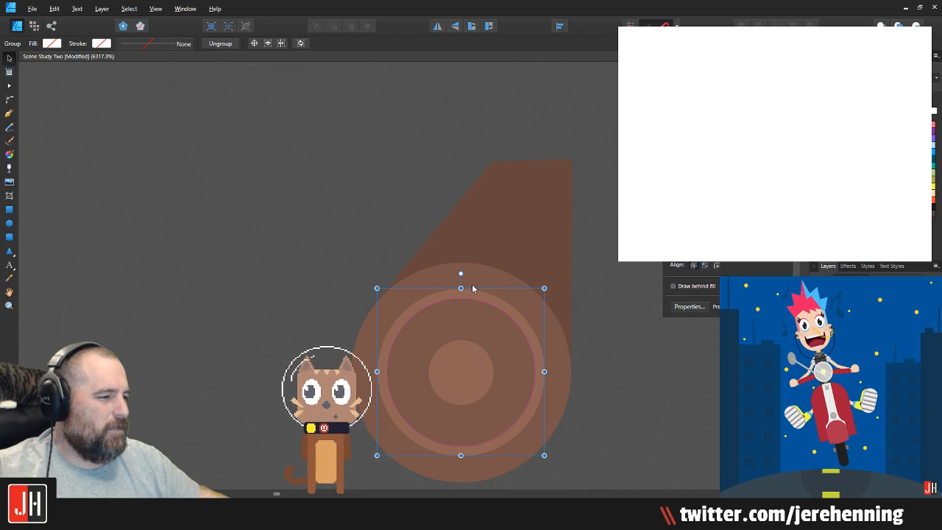
pyautogui.press('Delete')
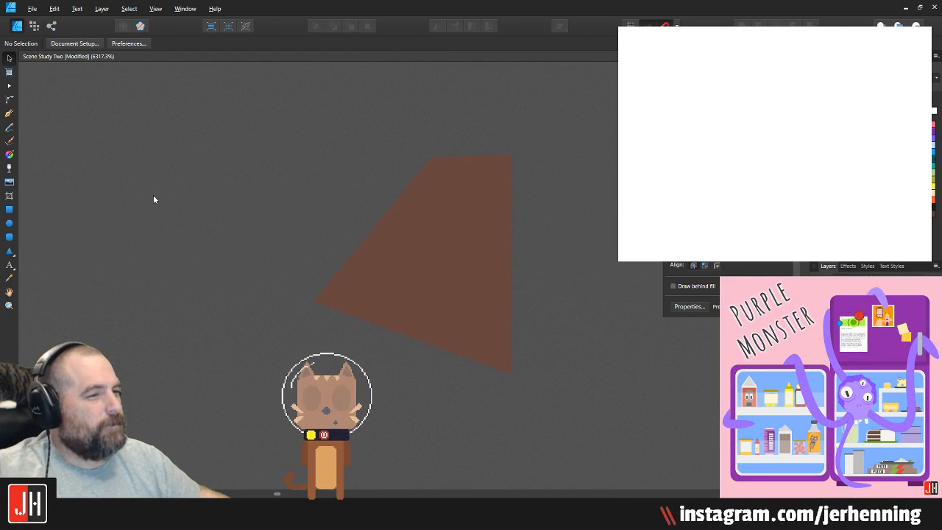
# Step: Draw a closed, irregular block-shaped front face with the Pen tool at the log body's lower end, with a V-shaped notch in its upper edge
pyautogui.click(10, 114)
pyautogui.moveTo(321, 304); pyautogui.dragTo(329, 304)
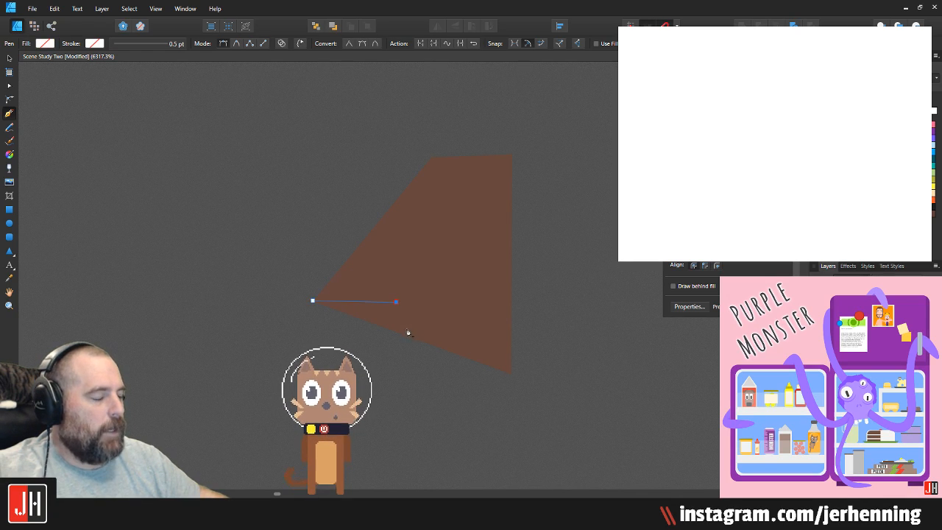
pyautogui.click(517, 304)
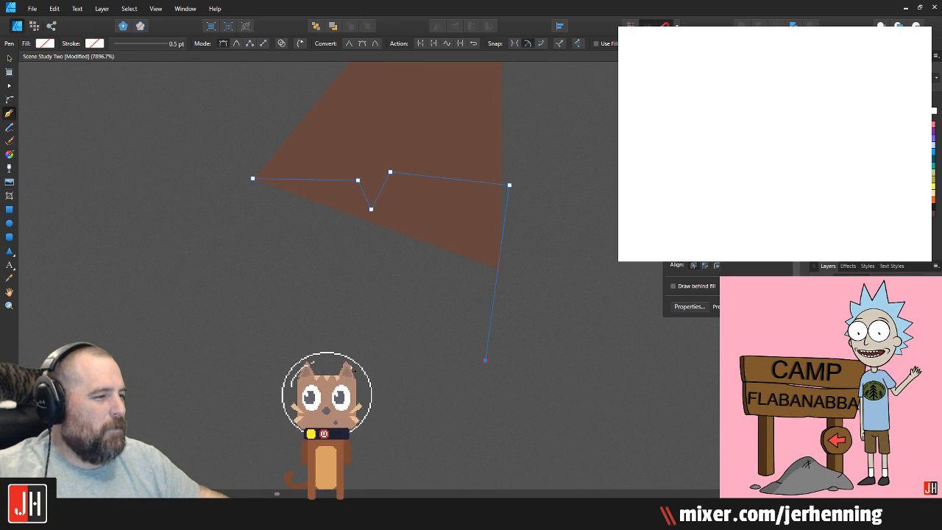
pyautogui.click(252, 270)
pyautogui.click(251, 179)
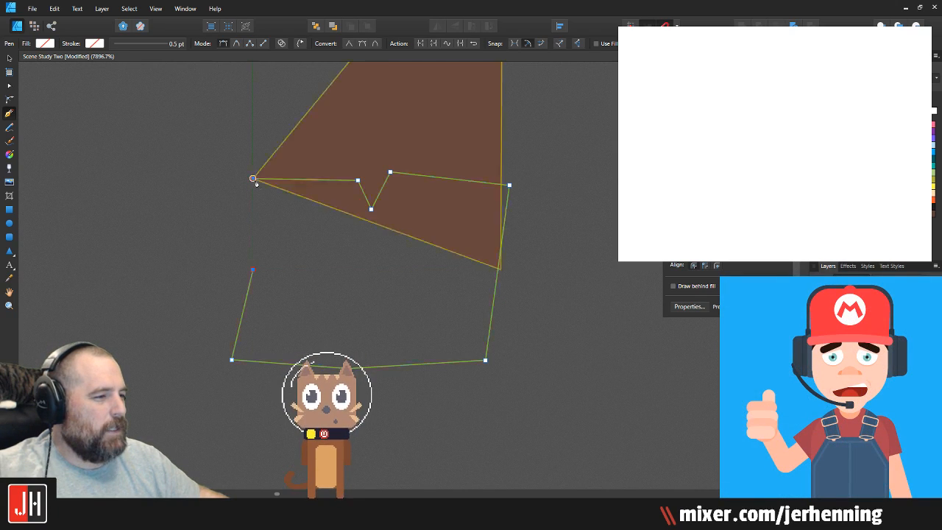
# Step: Fill the new front face with a lighter shade of the log body's brown
pyautogui.press('i')
pyautogui.press('v')
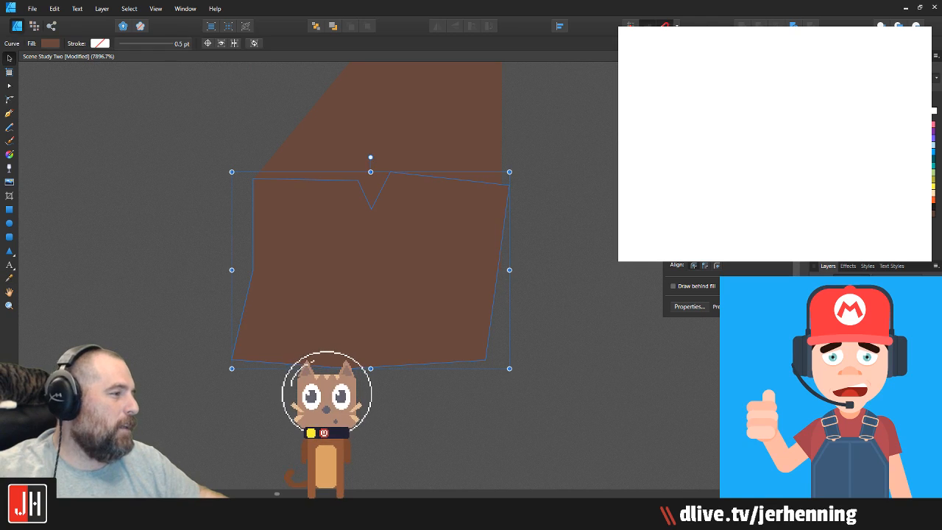
pyautogui.hotkey('ctrl', '[')
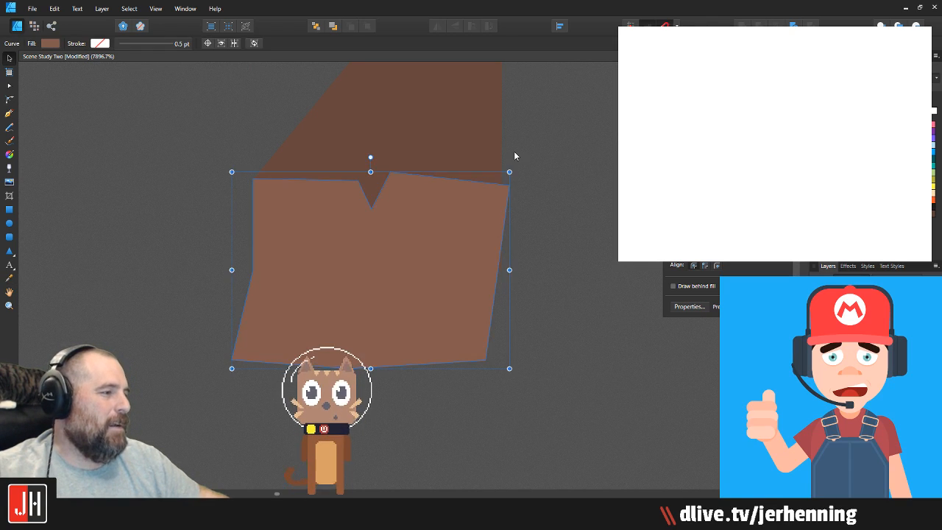
# Step: Add a node on the log body's right edge and snap it to the front face's upper-right corner
pyautogui.press('a')
pyautogui.scroll(4, 520, 174)
pyautogui.moveTo(496, 380); pyautogui.dragTo(487, 381)
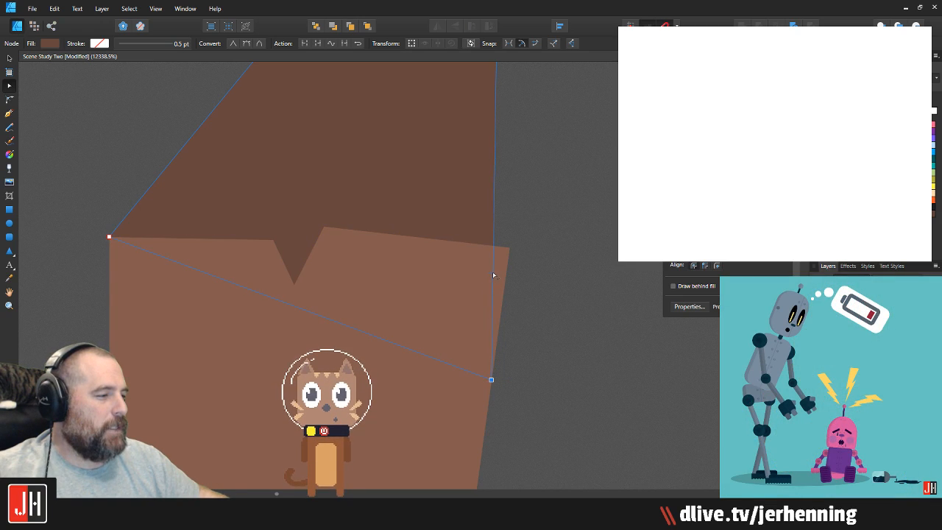
pyautogui.moveTo(492, 273); pyautogui.dragTo(508, 252)
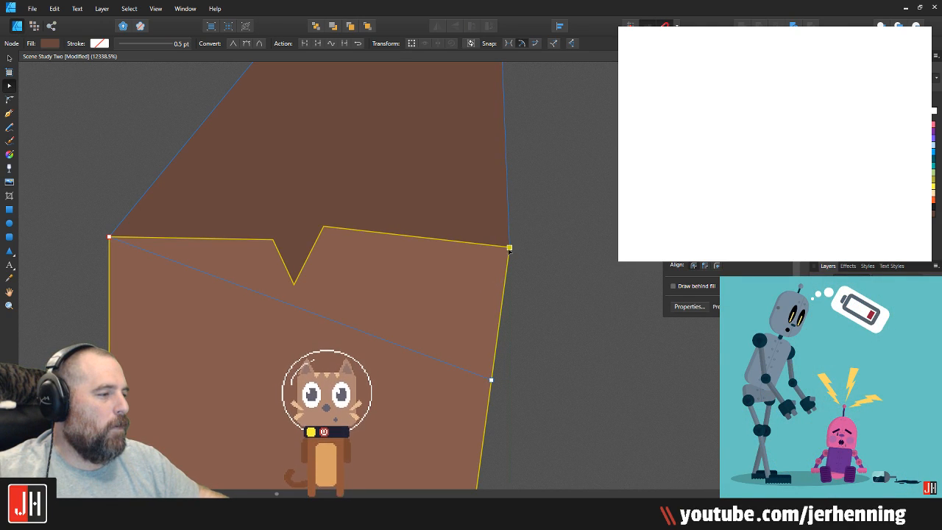
pyautogui.scroll(-6, 526, 243)
pyautogui.press('v')
pyautogui.scroll(3, 356, 273)
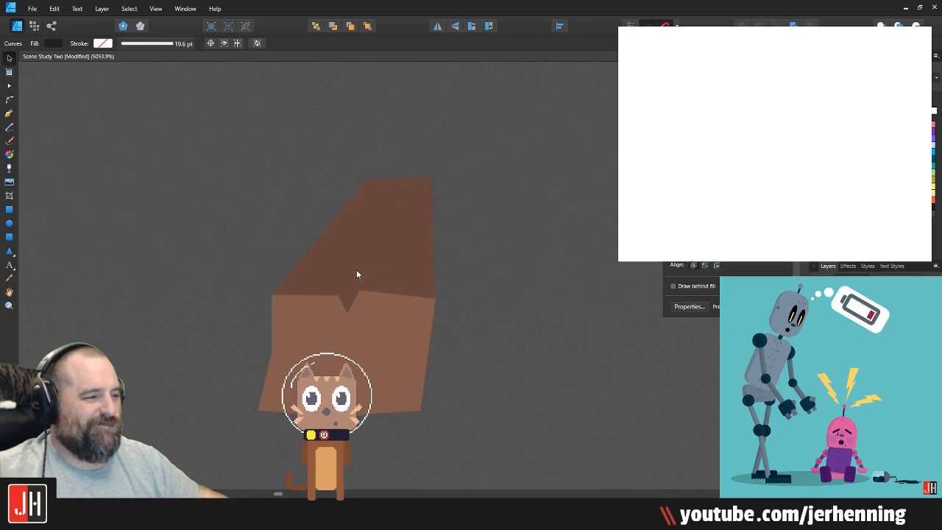
# Step: Draw a narrow wedge with the Pen tool from both sides of the front notch to a point further back on the log's top
pyautogui.press('p')
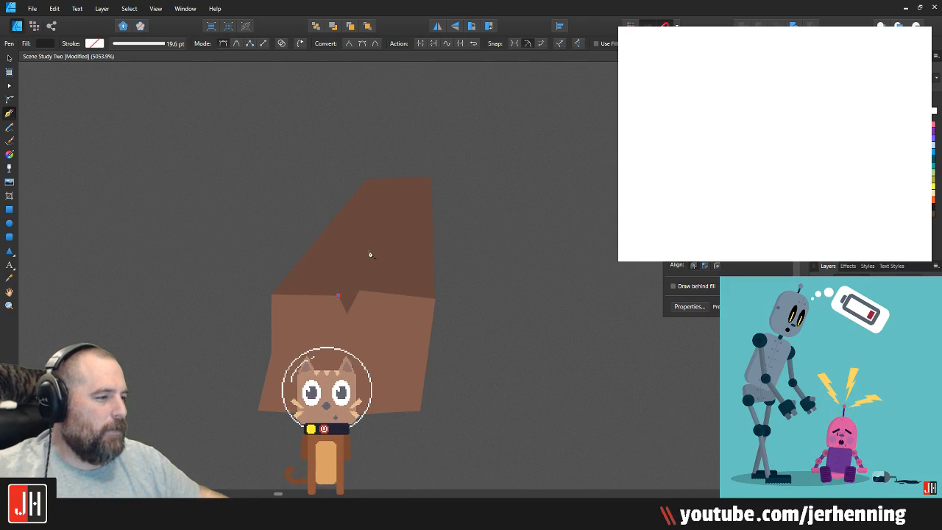
pyautogui.click(376, 221)
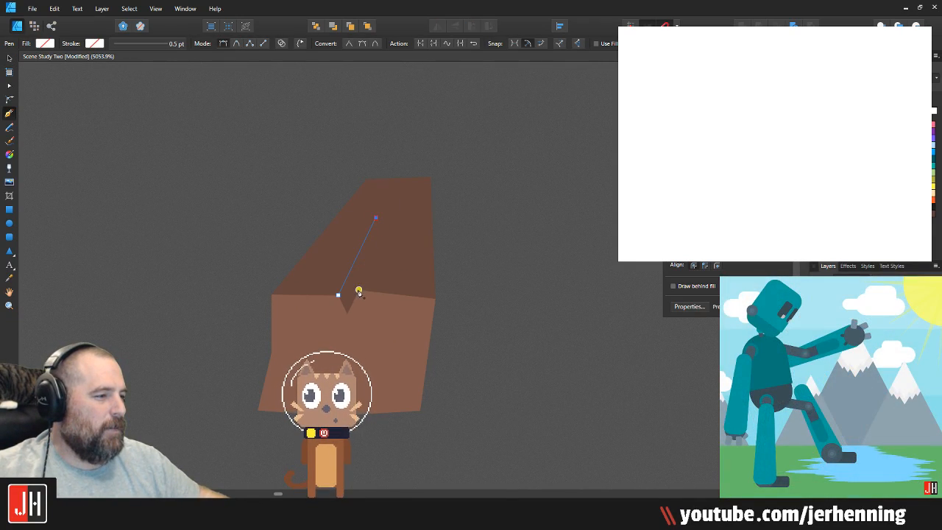
pyautogui.scroll(3, 359, 294)
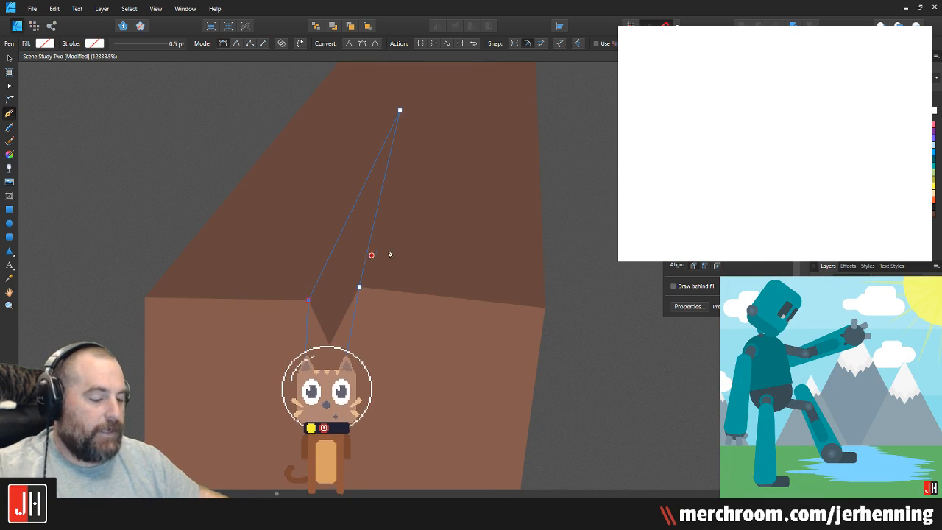
# Step: Fill the wedge with a darker brown than the log's top, keeping it behind the front face as a crack
pyautogui.press('i')
pyautogui.click(469, 236)
pyautogui.press('v')
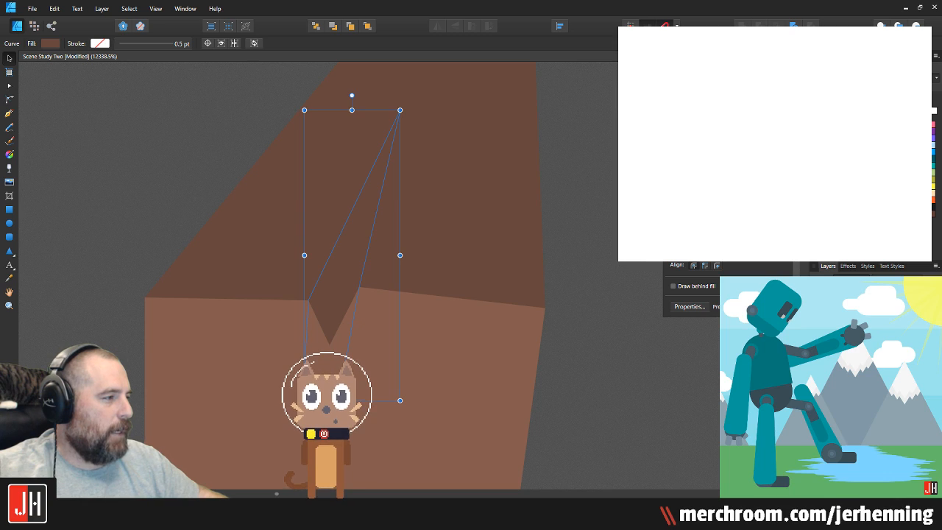
pyautogui.hotkey('ctrl', 'd')
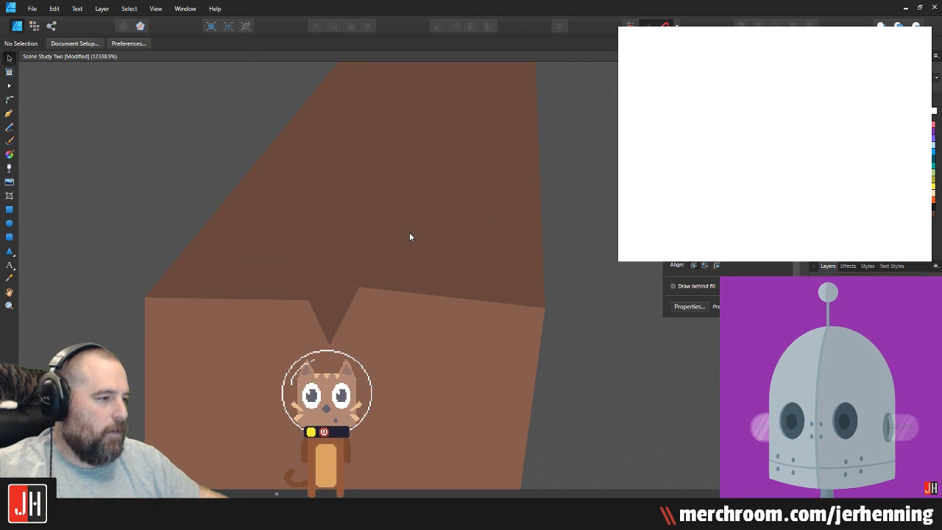
pyautogui.click(410, 232)
pyautogui.scroll(-4, 442, 234)
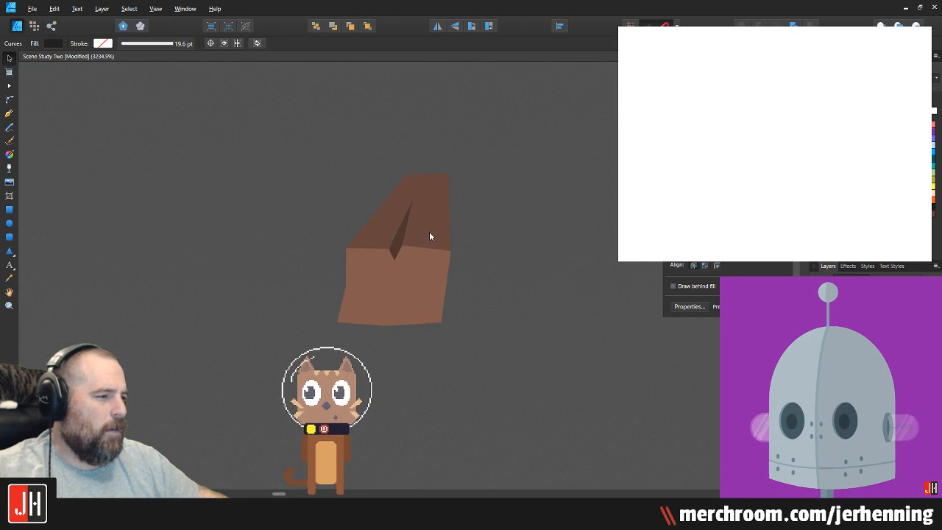
pyautogui.scroll(-3, 434, 237)
pyautogui.scroll(5, 379, 251)
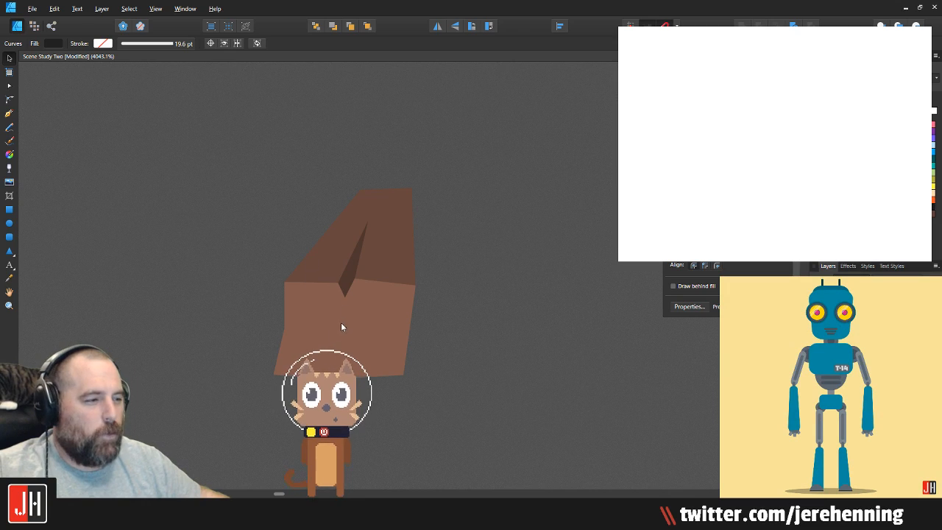
# Step: Move the front face's lower-left corner node slightly up and inward, and deselect the face
pyautogui.scroll(4, 334, 349)
pyautogui.click(431, 386)
pyautogui.press('a')
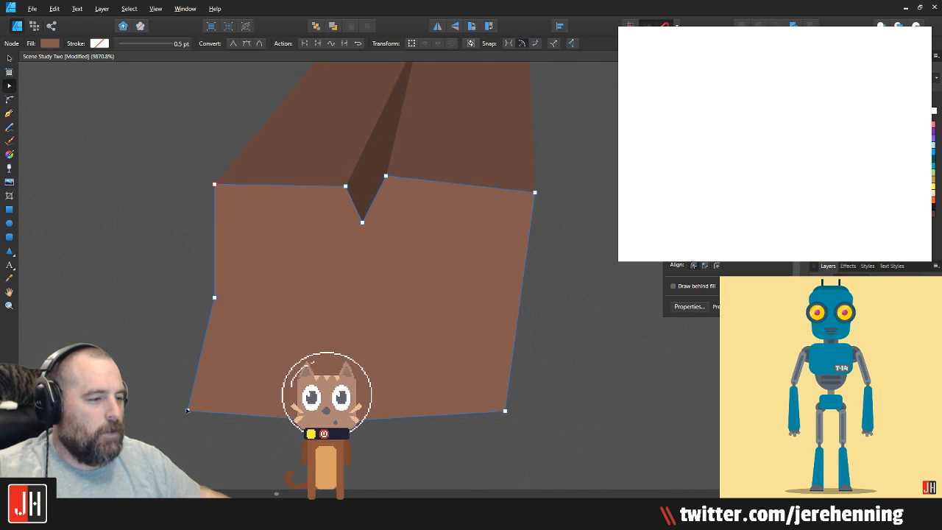
pyautogui.moveTo(188, 410); pyautogui.dragTo(190, 402)
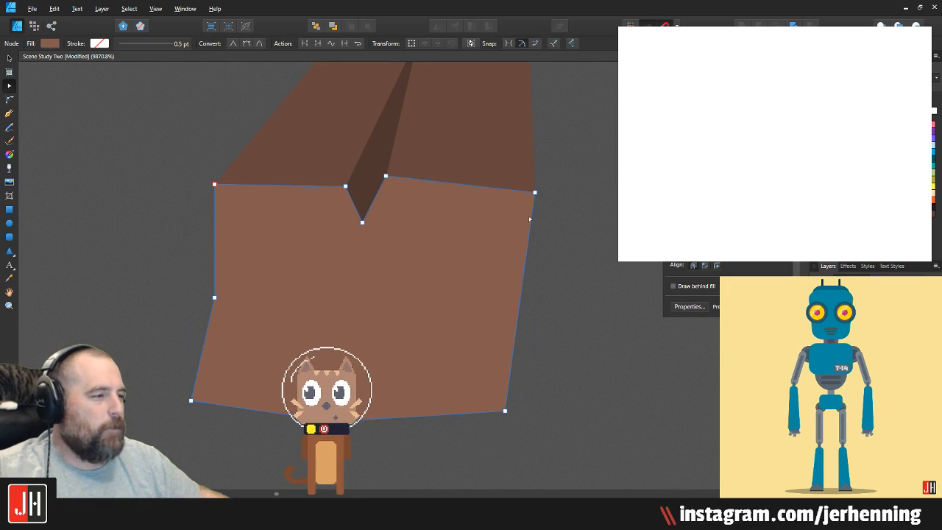
pyautogui.click(612, 203)
# Step: Add three nodes on the front face's right edge and shape them into a small notch pointing inward
pyautogui.moveTo(302, 296); pyautogui.dragTo(245, 271)
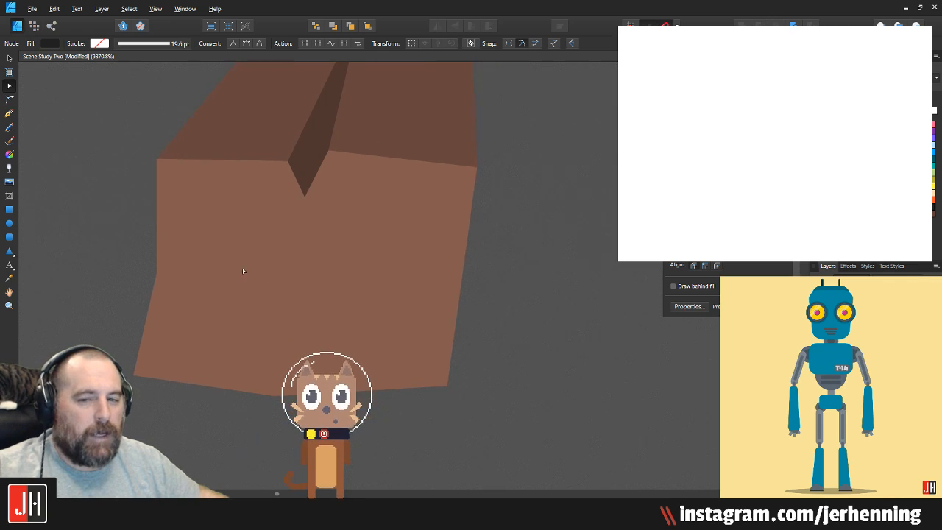
pyautogui.scroll(3, 439, 251)
pyautogui.click(436, 273)
pyautogui.click(430, 315)
pyautogui.click(439, 253)
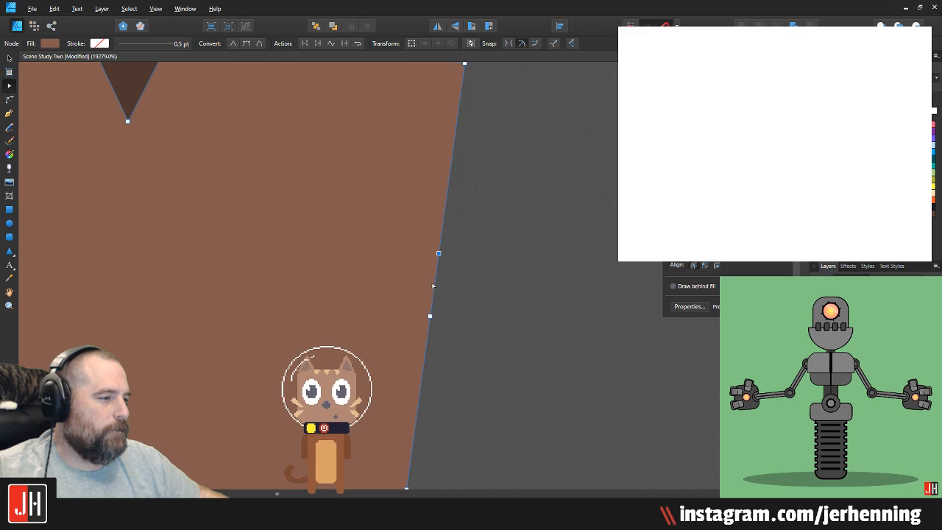
pyautogui.click(432, 285)
pyautogui.moveTo(433, 286); pyautogui.dragTo(398, 291)
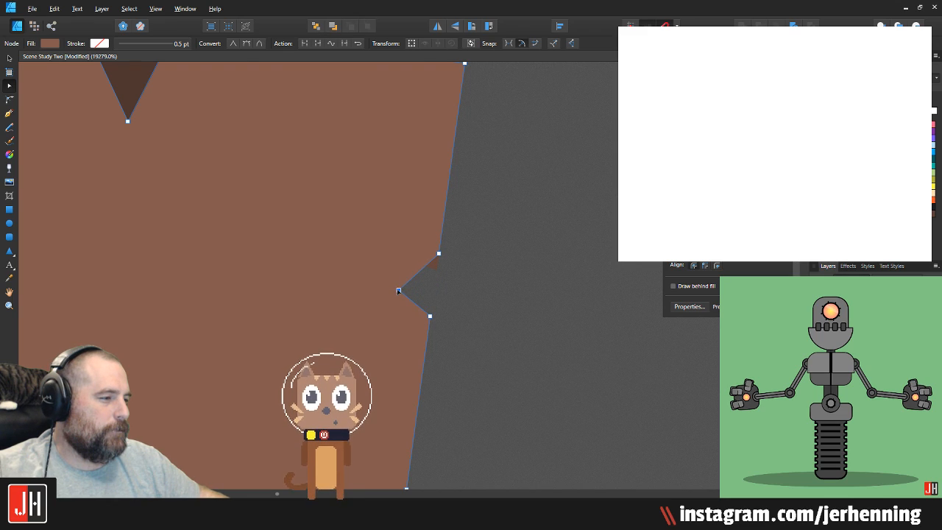
pyautogui.moveTo(439, 254); pyautogui.dragTo(437, 270)
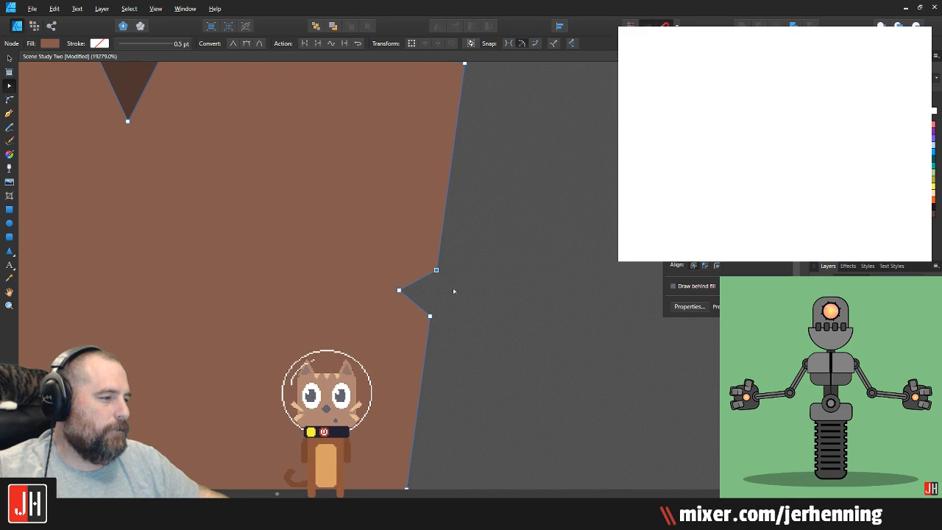
# Step: Widen the notch on the front face's right edge by lowering its bottom node and moving its inner node deeper into the face
pyautogui.moveTo(430, 316); pyautogui.dragTo(429, 335)
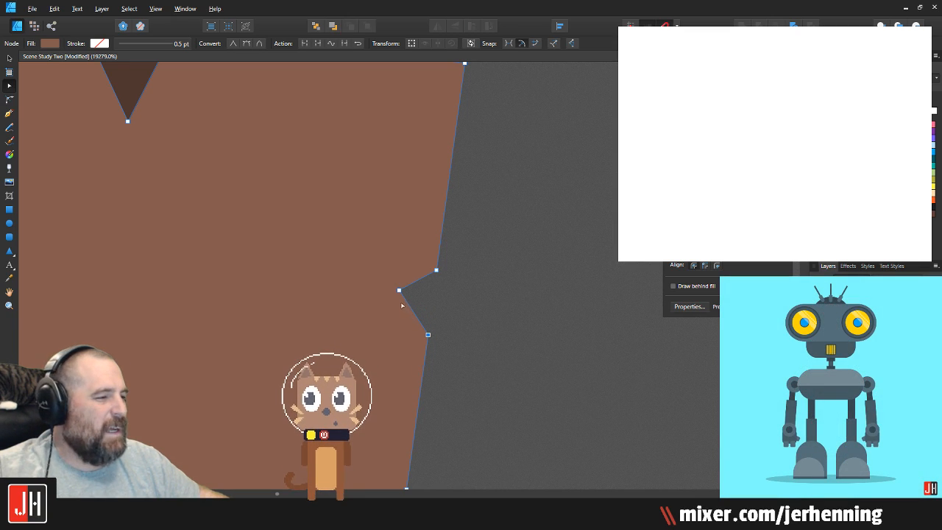
pyautogui.moveTo(400, 291); pyautogui.dragTo(397, 304)
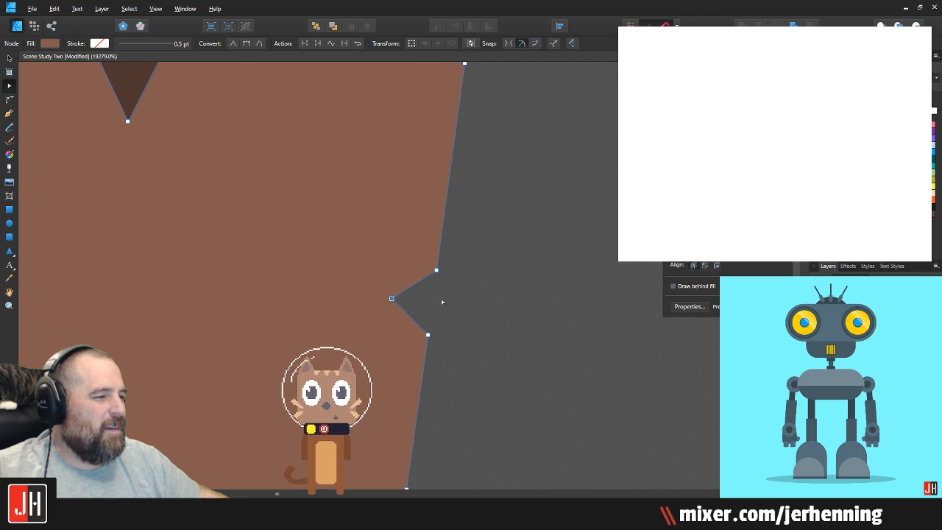
pyautogui.scroll(-6, 455, 288)
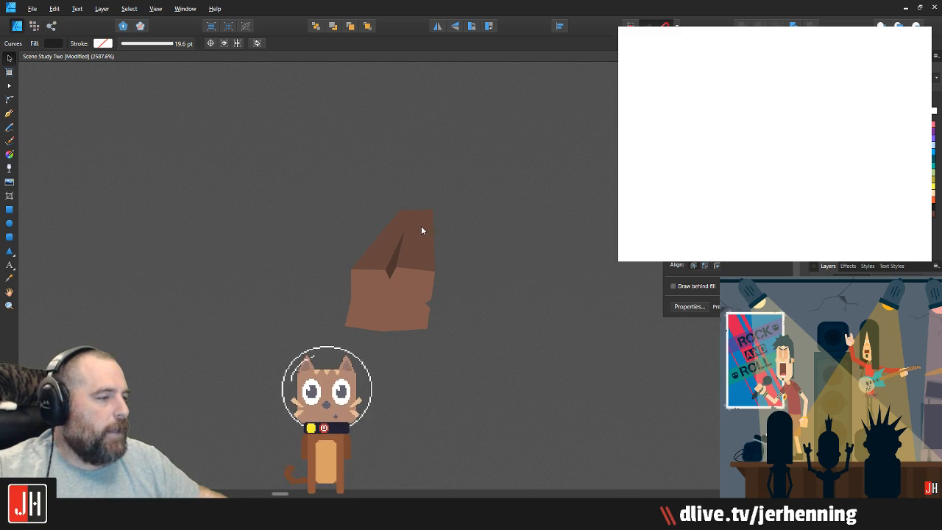
# Step: Move the back right corner node of the log's top slightly inward, and deselect the shape
pyautogui.scroll(3, 425, 225)
pyautogui.click(435, 200)
pyautogui.press('a')
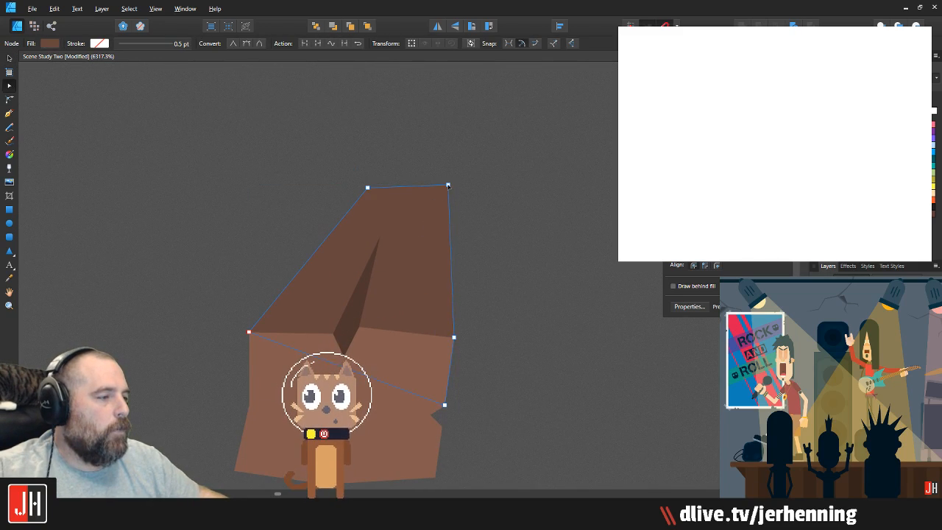
pyautogui.press('v')
pyautogui.click(492, 202)
pyautogui.scroll(-4, 474, 237)
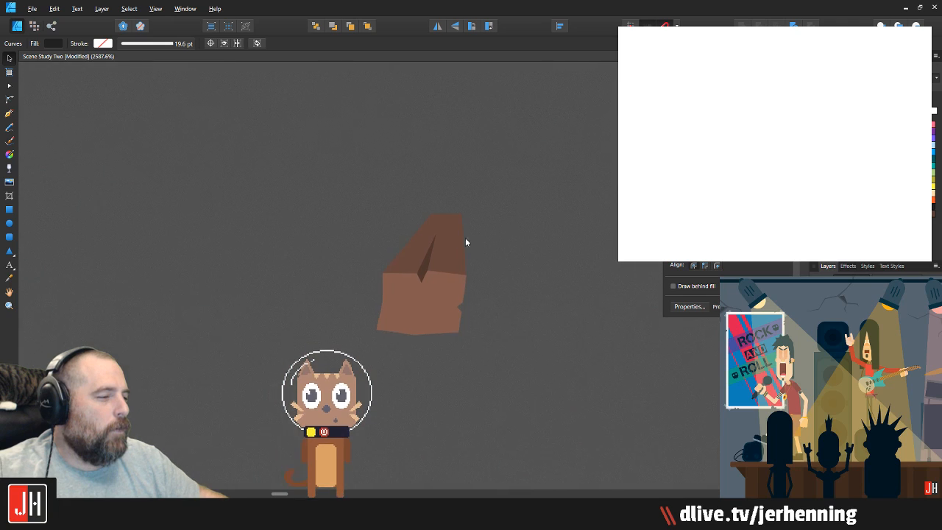
pyautogui.scroll(4, 470, 287)
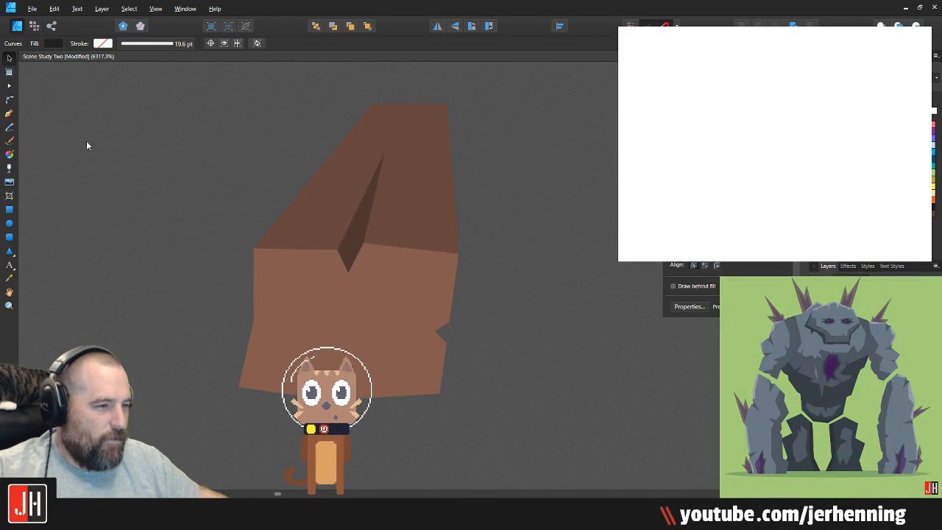
# Step: Draw a narrow bent strip with the Pen tool on the front face, following its upper, left and lower edges as a wood grain line
pyautogui.press('p')
pyautogui.scroll(1, 181, 243)
pyautogui.click(294, 271)
pyautogui.click(365, 272)
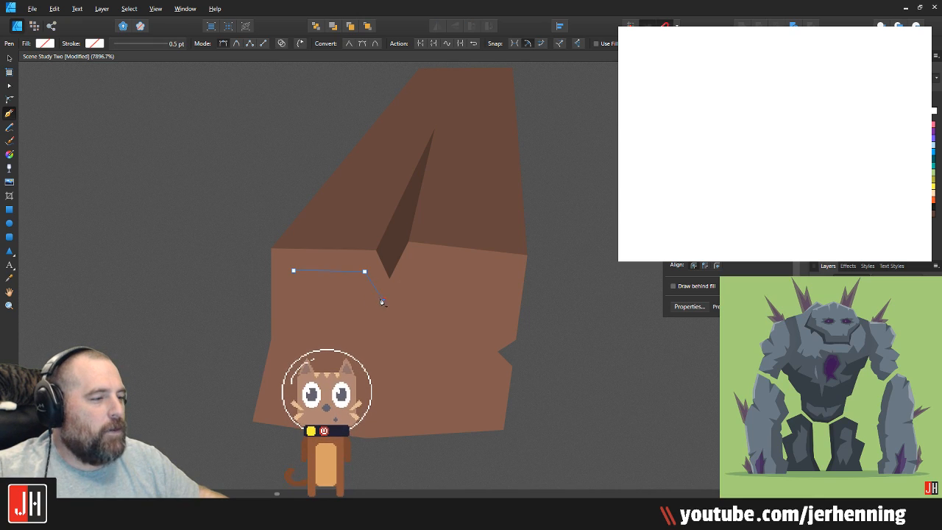
pyautogui.click(357, 281)
pyautogui.click(297, 280)
pyautogui.click(294, 339)
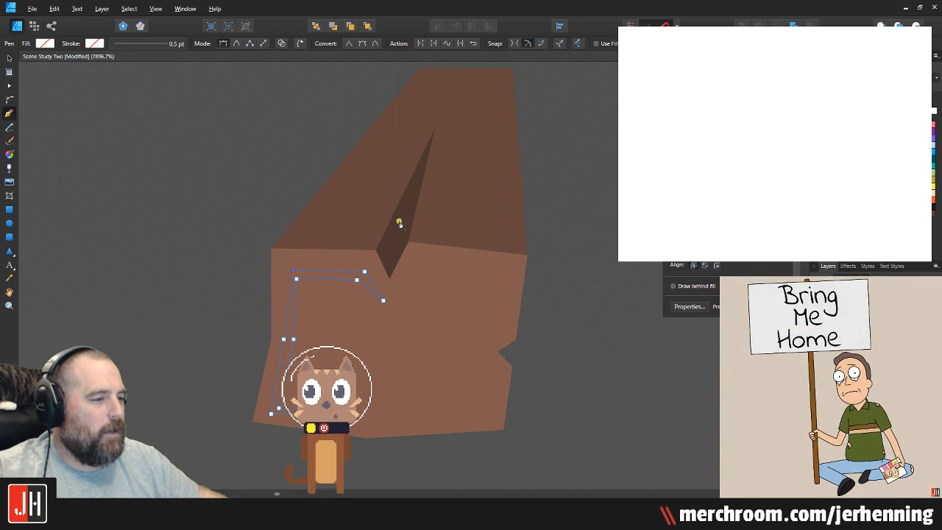
# Step: Fill the grain strip with the brown of the log's top and nest it inside the front face
pyautogui.press('c')
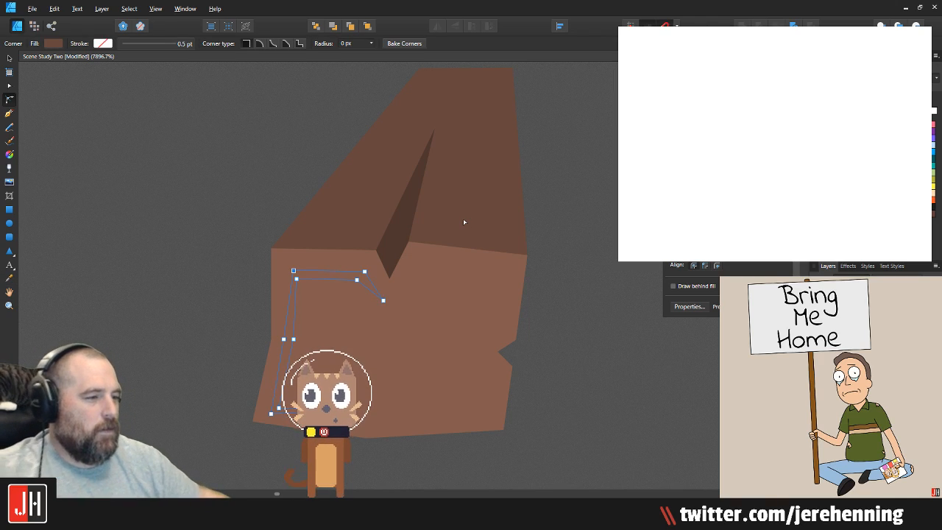
pyautogui.hotkey('ctrl', 'x')
pyautogui.click(403, 319)
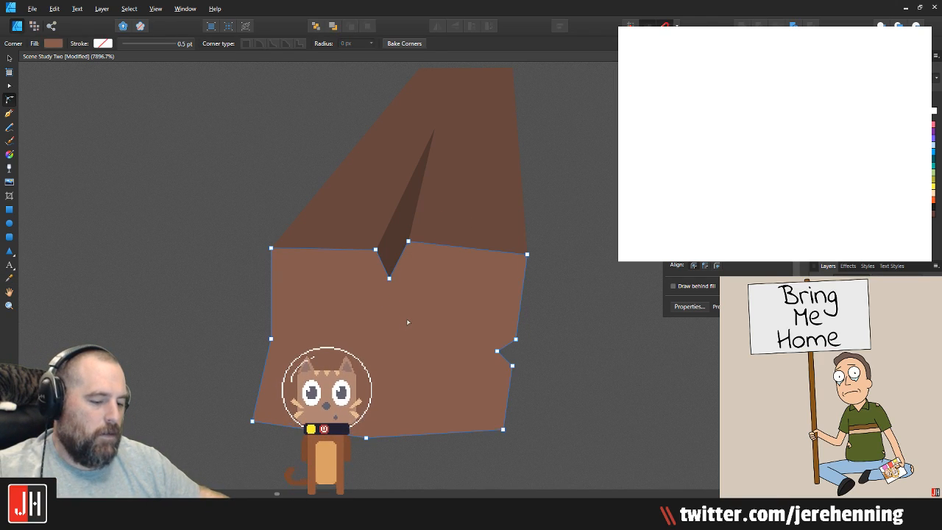
pyautogui.hotkey('ctrl', 'alt', 'v')
pyautogui.press('v')
pyautogui.scroll(-5, 434, 325)
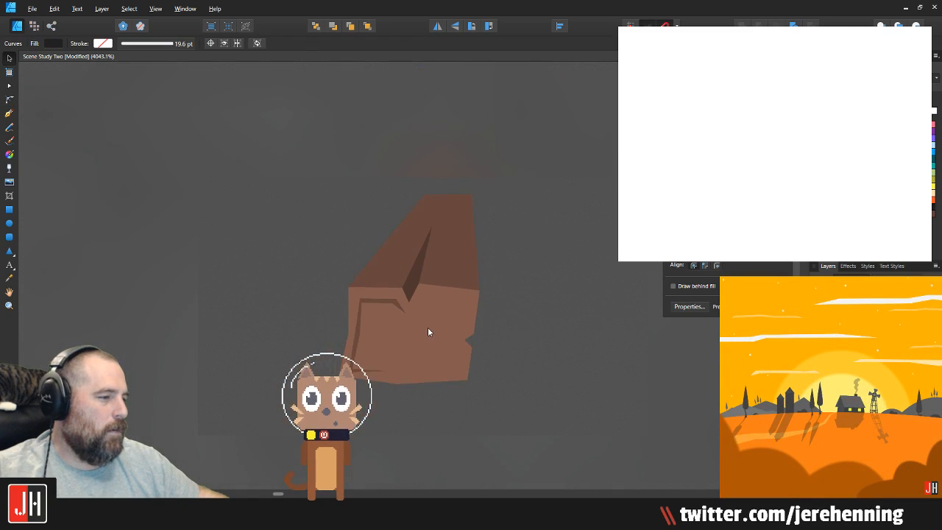
# Step: Nudge the lower node of the grain strip's bottom tail slightly outward, and deselect the strip
pyautogui.scroll(2, 379, 319)
pyautogui.scroll(6, 318, 315)
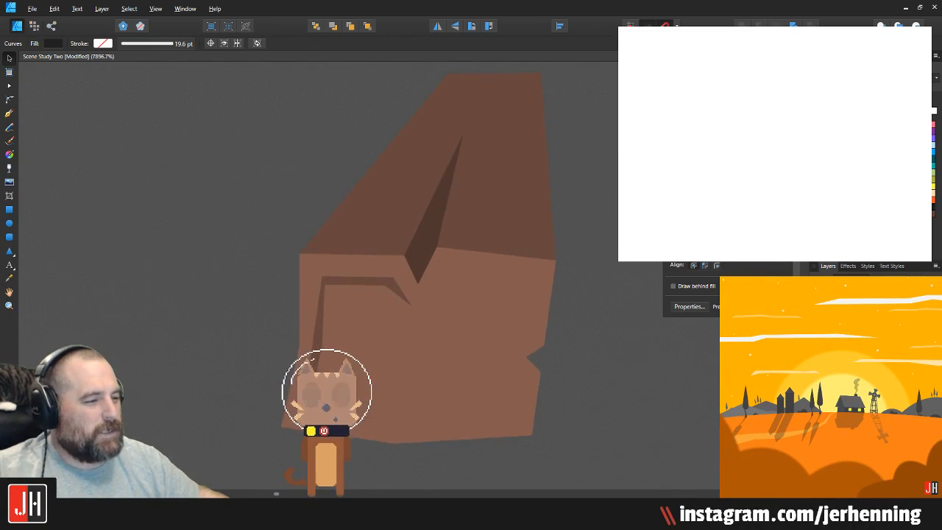
pyautogui.press('a')
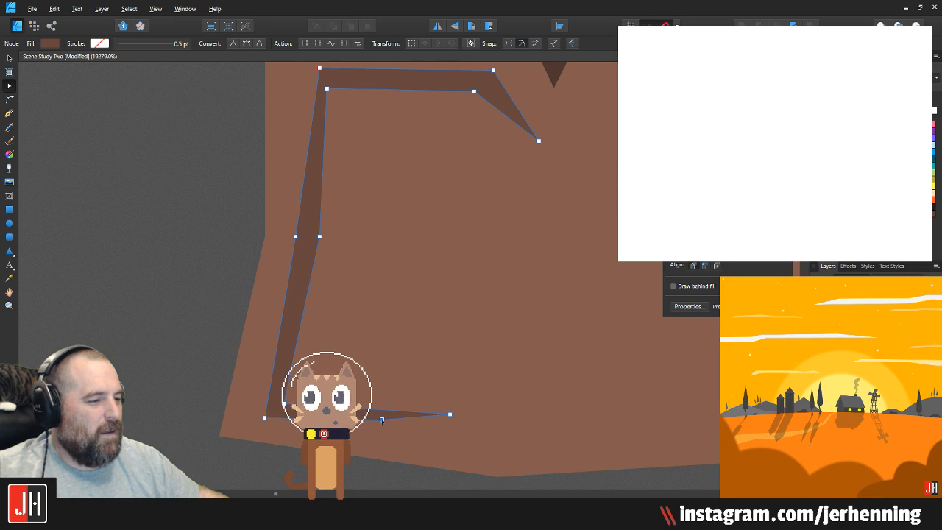
pyautogui.press('v')
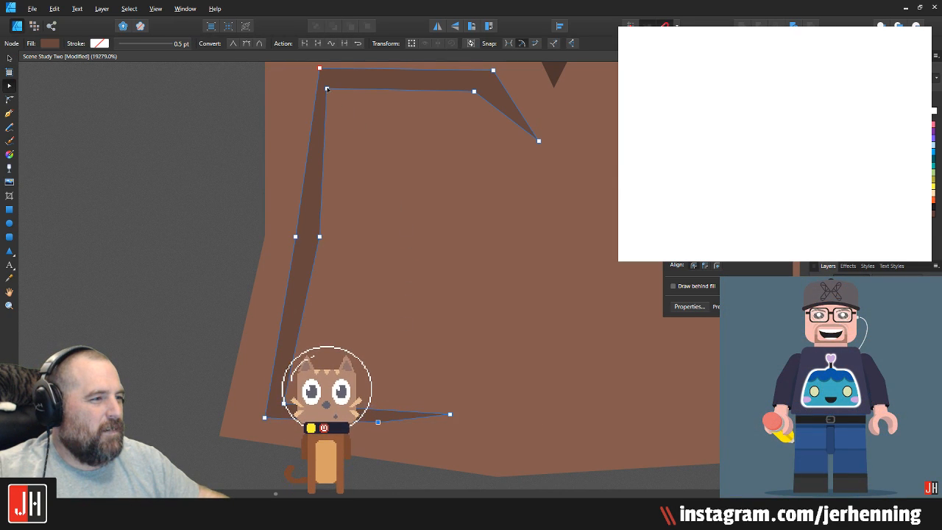
pyautogui.click(337, 99)
pyautogui.scroll(-10, 398, 180)
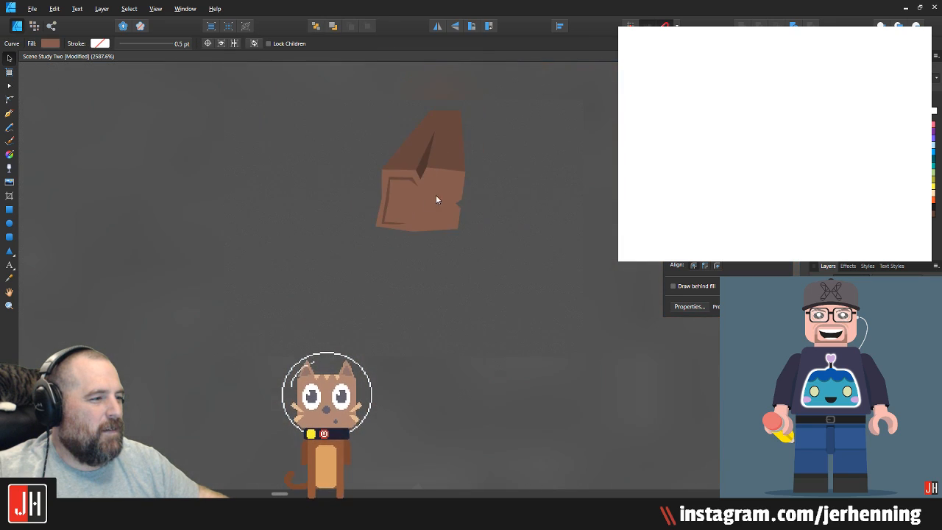
pyautogui.scroll(4, 451, 201)
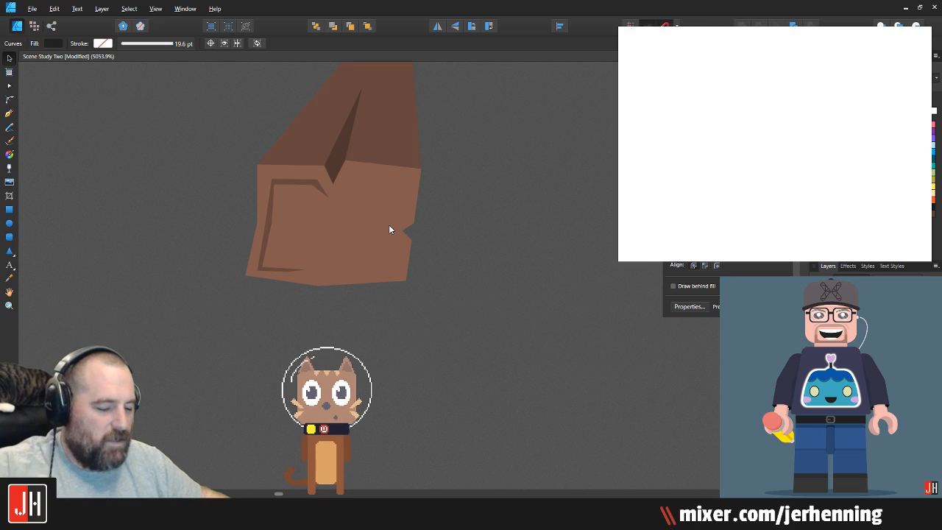
# Step: Draw a second narrow grain strip with the Pen tool from the face's left middle along the lower edge and up around the right notch
pyautogui.press('p')
pyautogui.scroll(2, 346, 212)
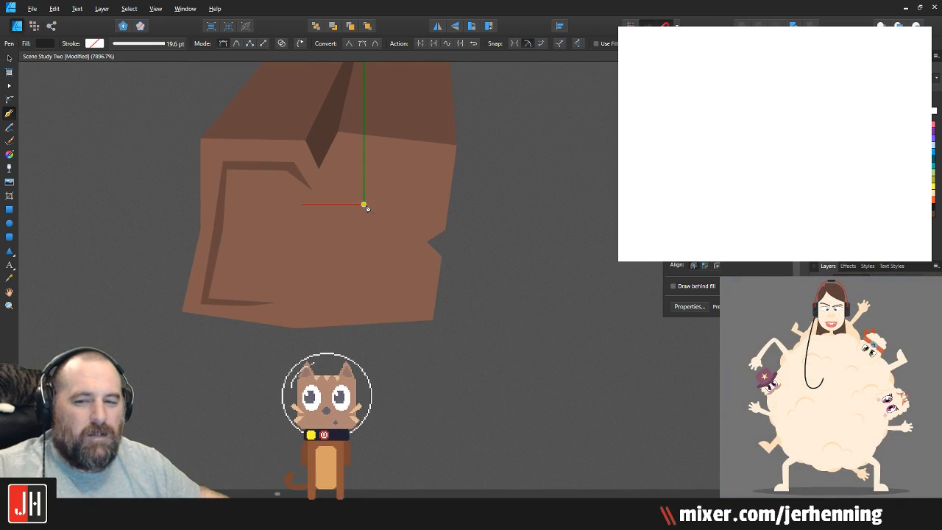
pyautogui.moveTo(379, 199); pyautogui.dragTo(383, 210)
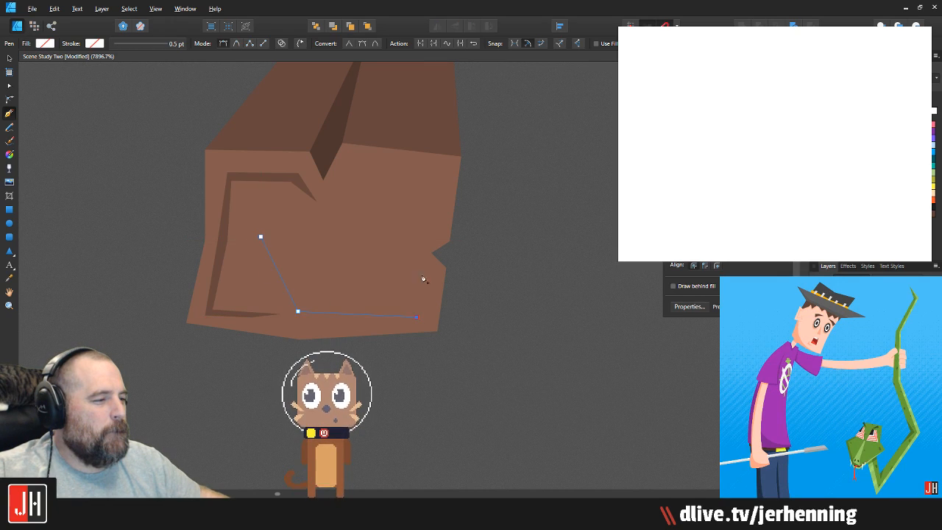
pyautogui.click(434, 236)
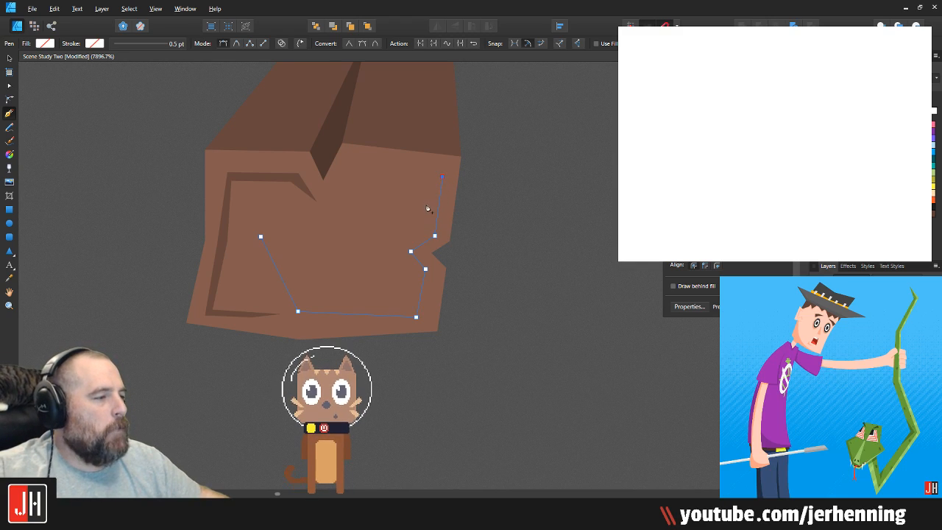
pyautogui.click(422, 230)
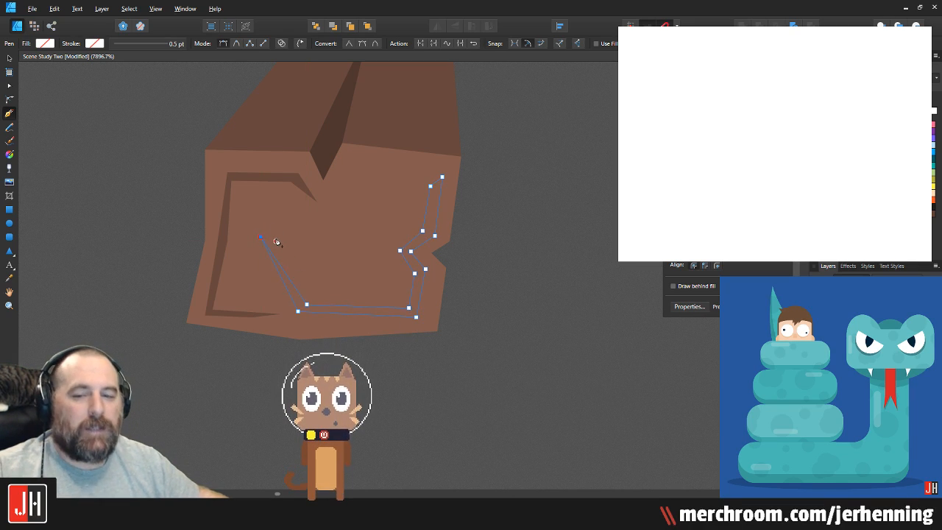
# Step: Fill the second grain strip with the brown sampled from the first strip, and deselect it
pyautogui.press('i')
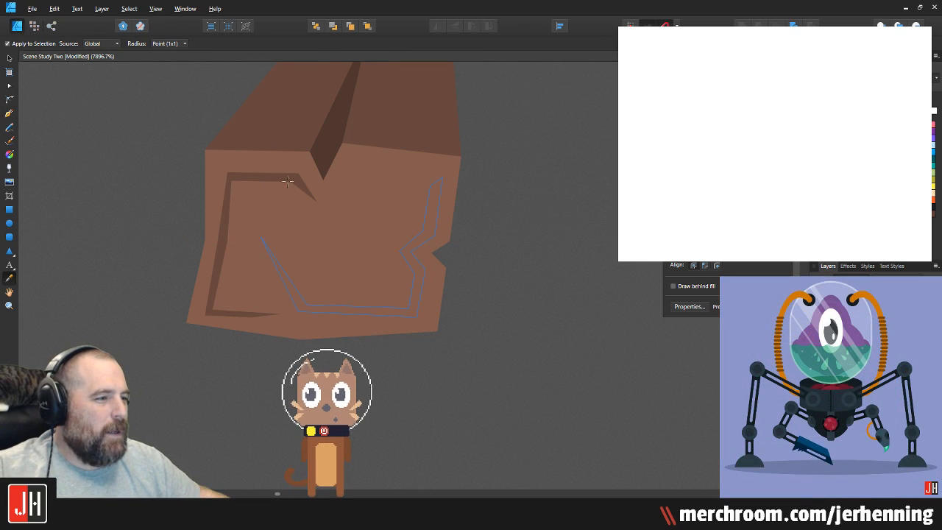
pyautogui.press('v')
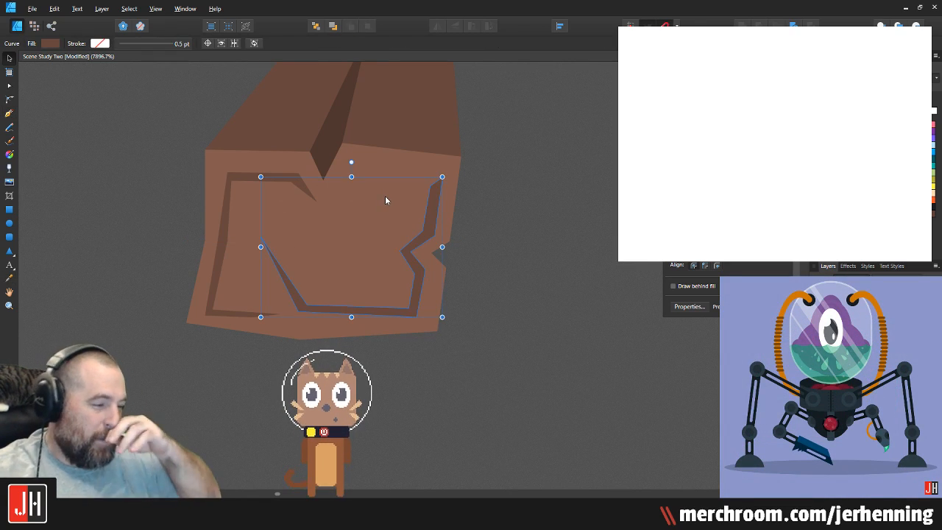
pyautogui.press('b')
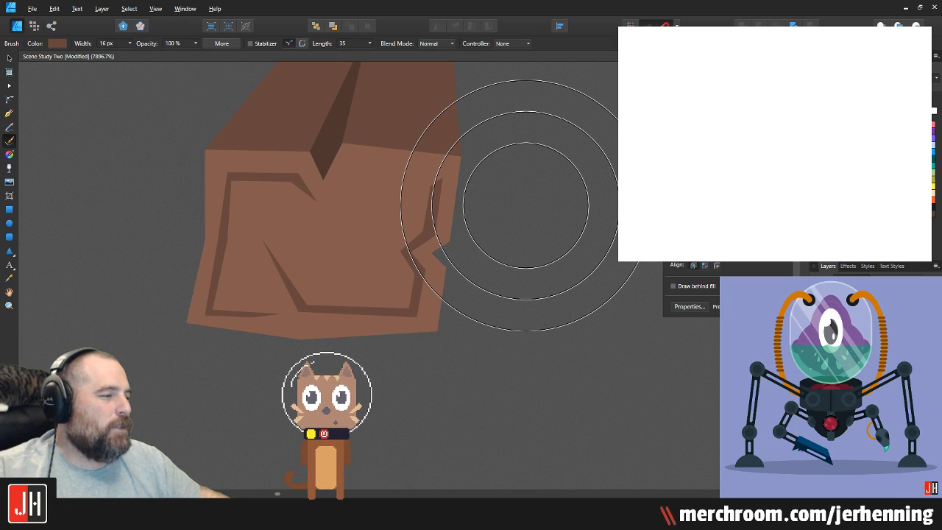
pyautogui.press('v')
pyautogui.scroll(-6, 533, 195)
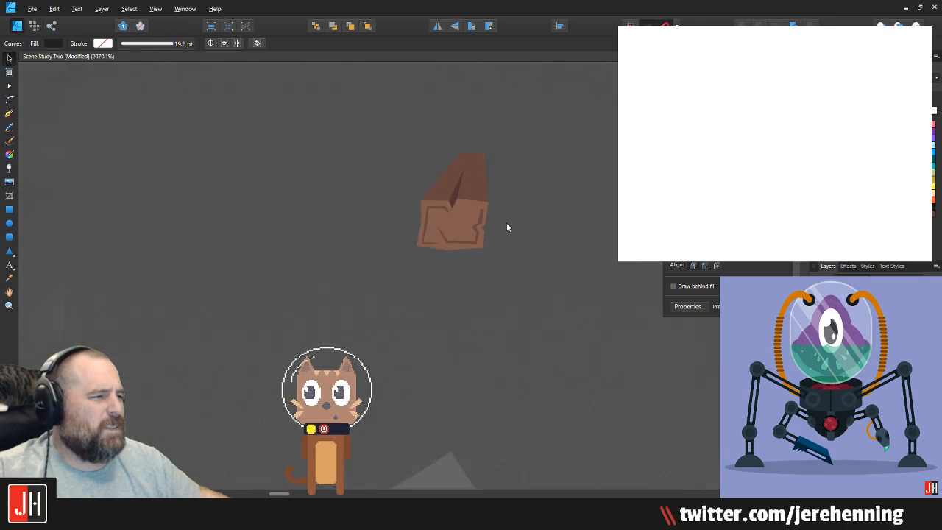
pyautogui.scroll(-4, 515, 215)
pyautogui.scroll(9, 464, 230)
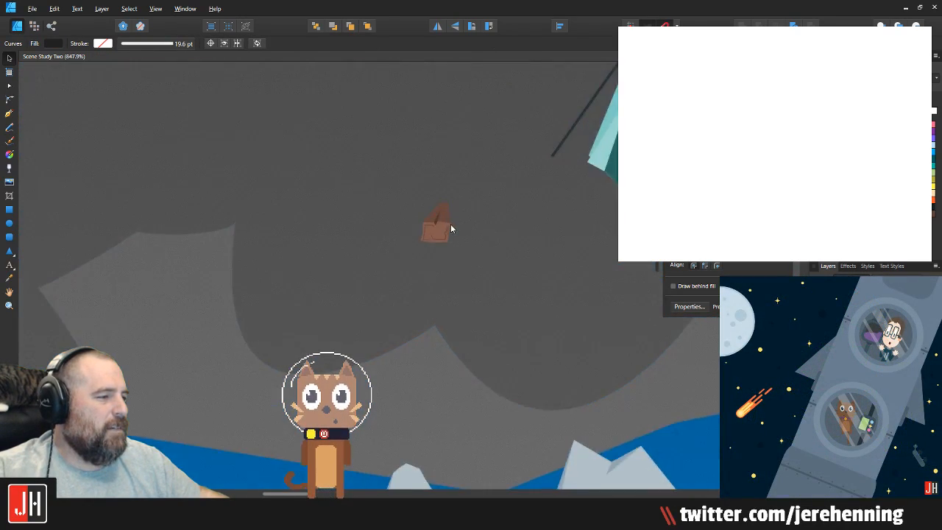
# Step: Try removing the grain strips from the front face, and undo each deletion
pyautogui.click(452, 257)
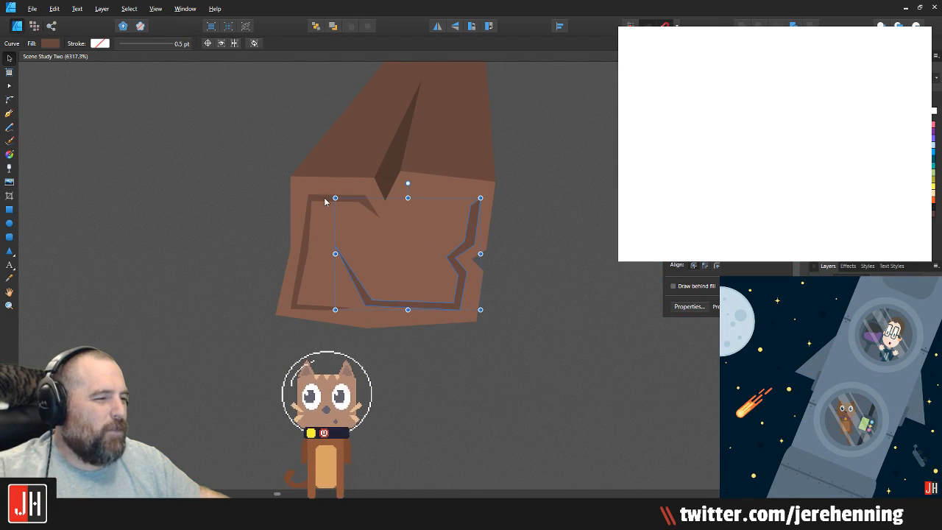
pyautogui.click(322, 199)
pyautogui.doubleClick(322, 200)
pyautogui.click(455, 265)
pyautogui.press('Delete')
pyautogui.click(441, 250)
pyautogui.hotkey('ctrl', 'z')
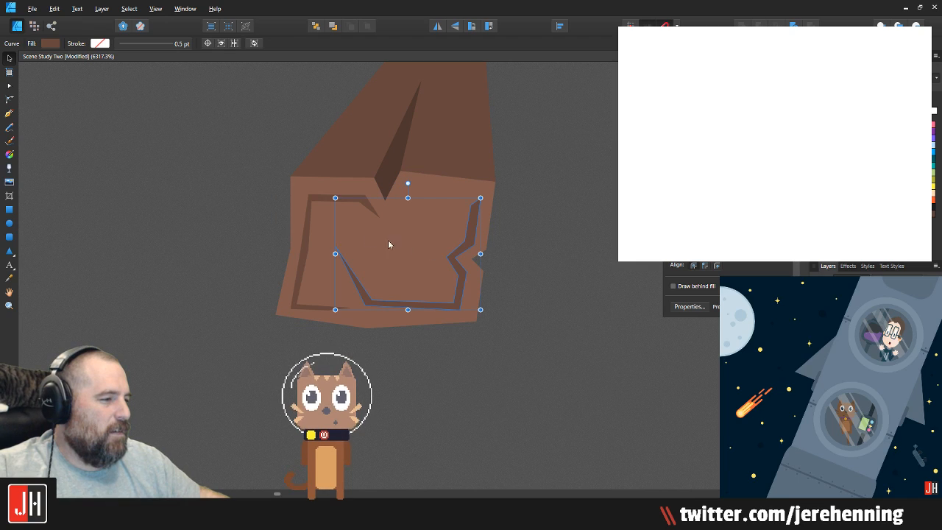
pyautogui.click(306, 225)
pyautogui.press('Delete')
pyautogui.hotkey('ctrl', 'z')
pyautogui.scroll(-10, 318, 223)
pyautogui.scroll(-2, 329, 225)
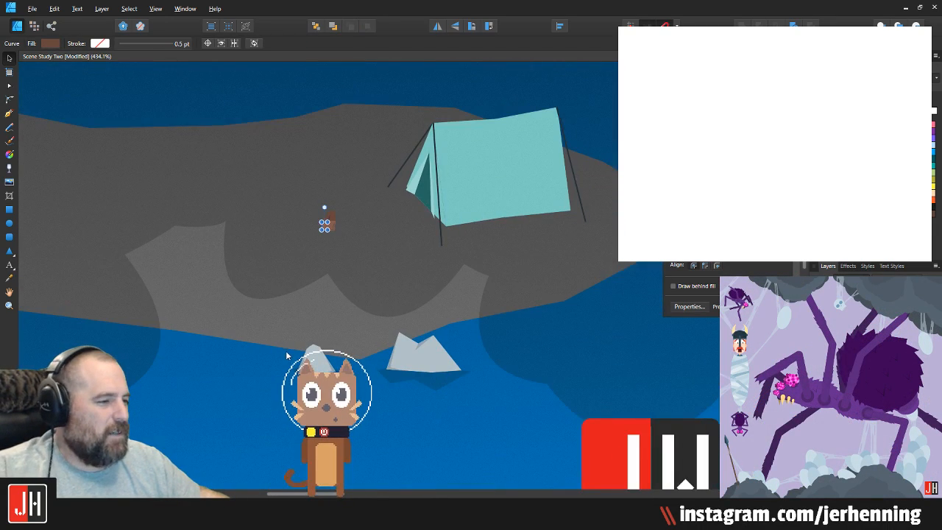
# Step: Group the log's front face, top and crack into one object
pyautogui.click(309, 220)
pyautogui.scroll(10, 321, 225)
pyautogui.click(364, 233)
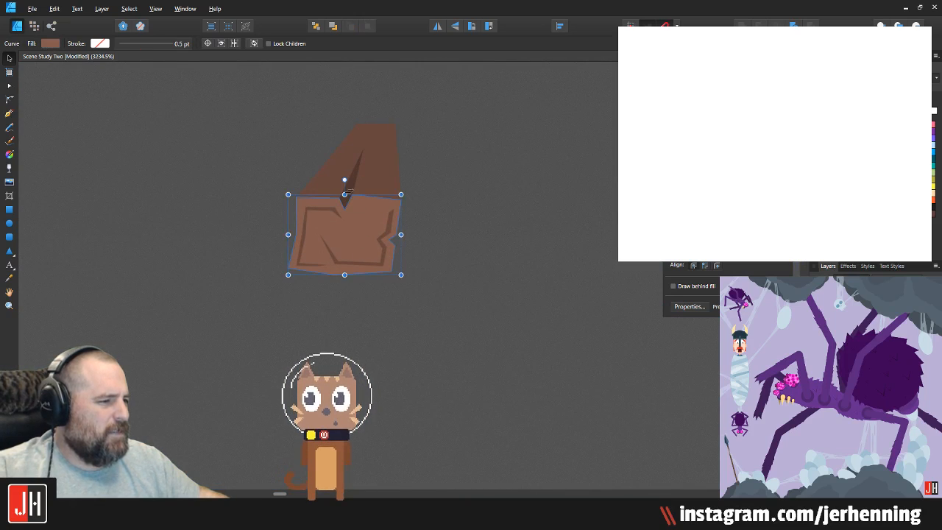
pyautogui.click(368, 178)
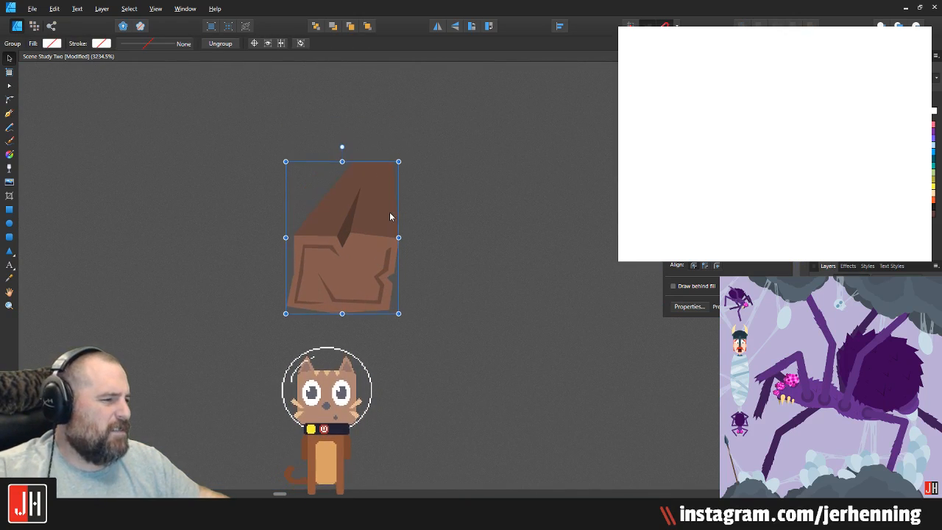
# Step: Enlarge the grouped log slightly in relation to the tent
pyautogui.scroll(-8, 393, 214)
pyautogui.scroll(-3, 395, 212)
pyautogui.click(619, 272)
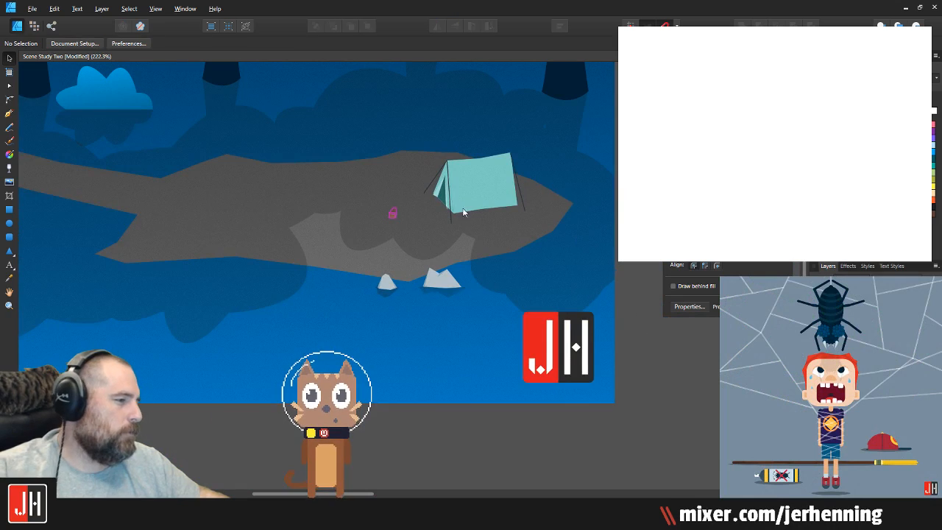
pyautogui.moveTo(385, 198); pyautogui.dragTo(373, 237)
pyautogui.scroll(7, 376, 246)
pyautogui.scroll(4, 376, 293)
pyautogui.click(381, 262)
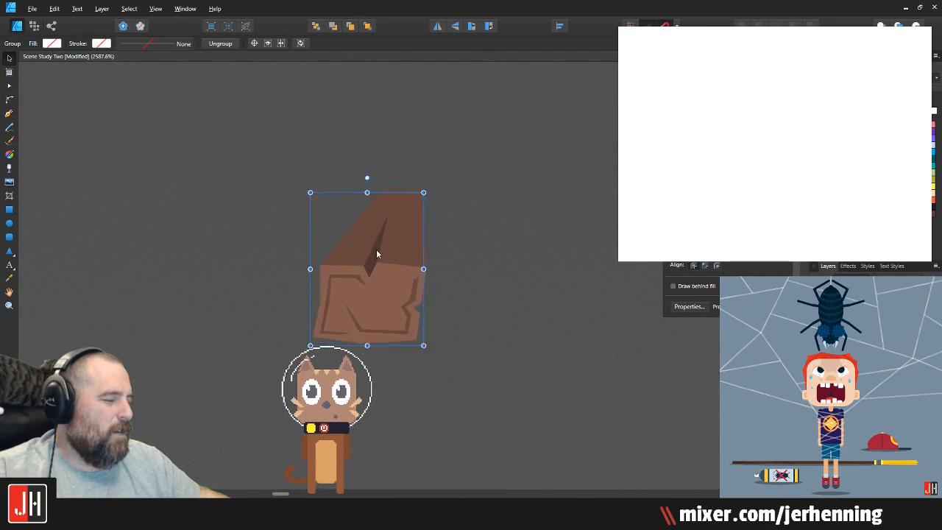
pyautogui.scroll(-8, 379, 250)
pyautogui.scroll(5, 380, 256)
# Step: Try placing a duplicate of the log group to the left of the original, and delete the copy
pyautogui.click(380, 255)
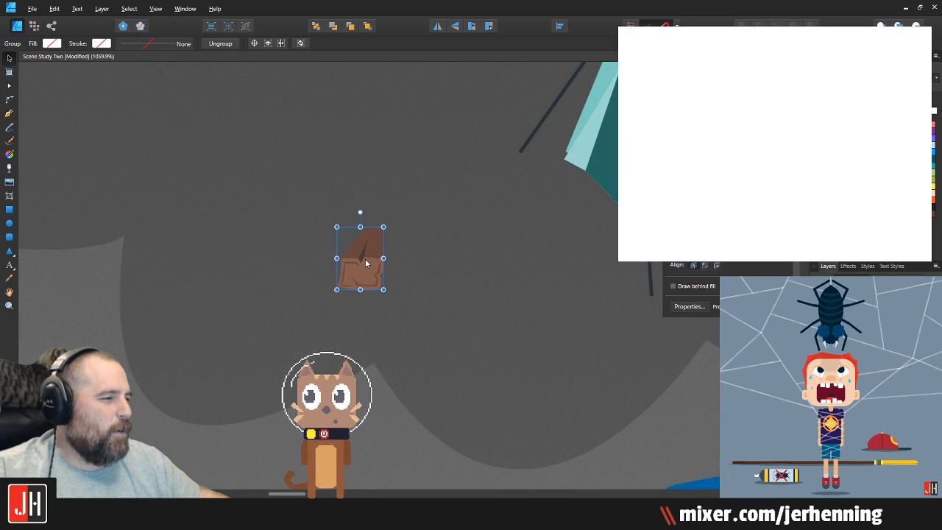
pyautogui.scroll(2, 376, 259)
pyautogui.moveTo(374, 257); pyautogui.dragTo(282, 243)
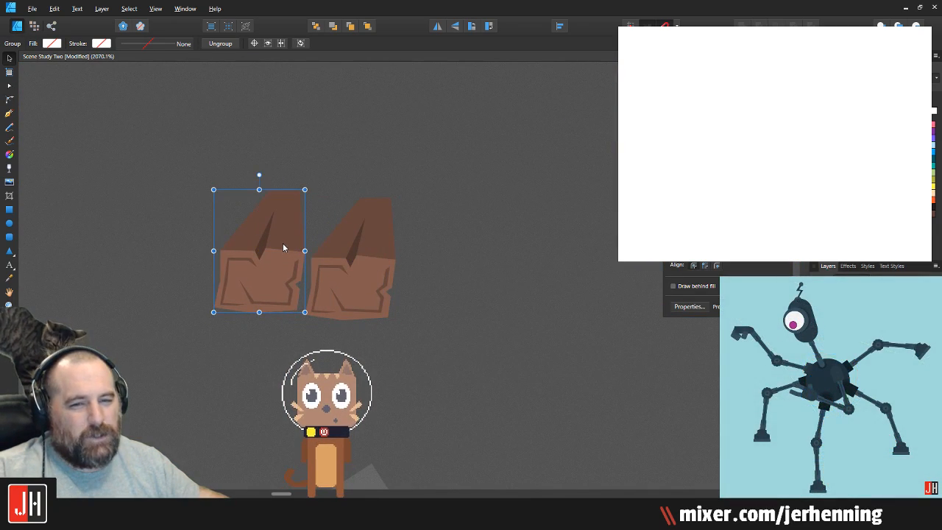
pyautogui.press('Delete')
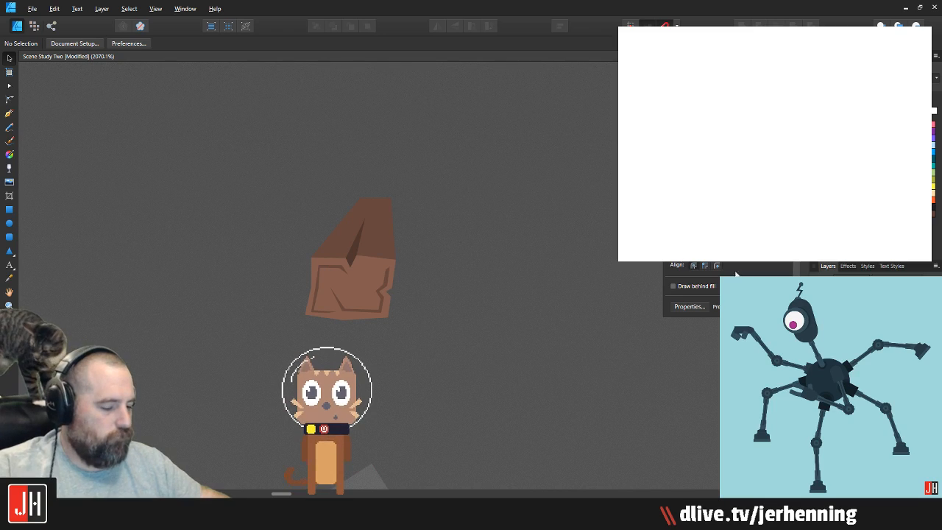
# Step: Draw a four-sided second log body extending left from the first log, fill it dark brown and place it behind the log group
pyautogui.press('p')
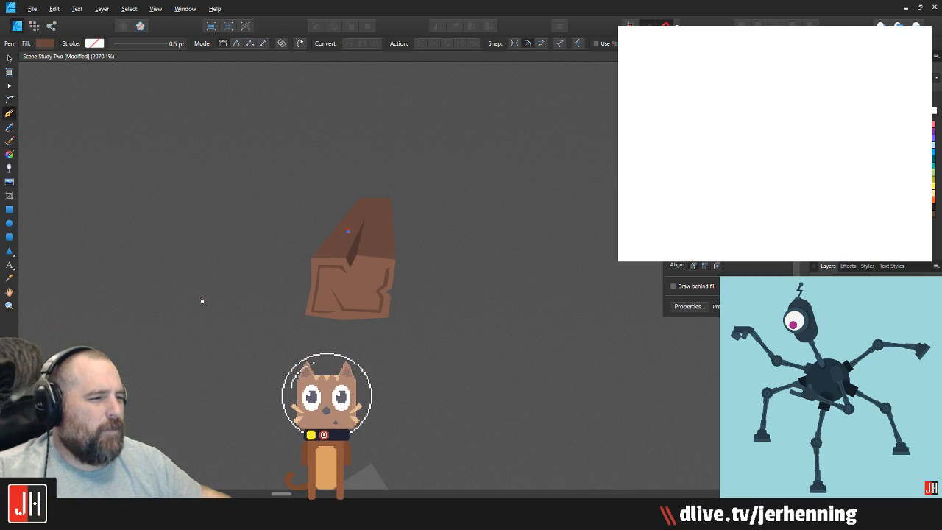
pyautogui.click(232, 272)
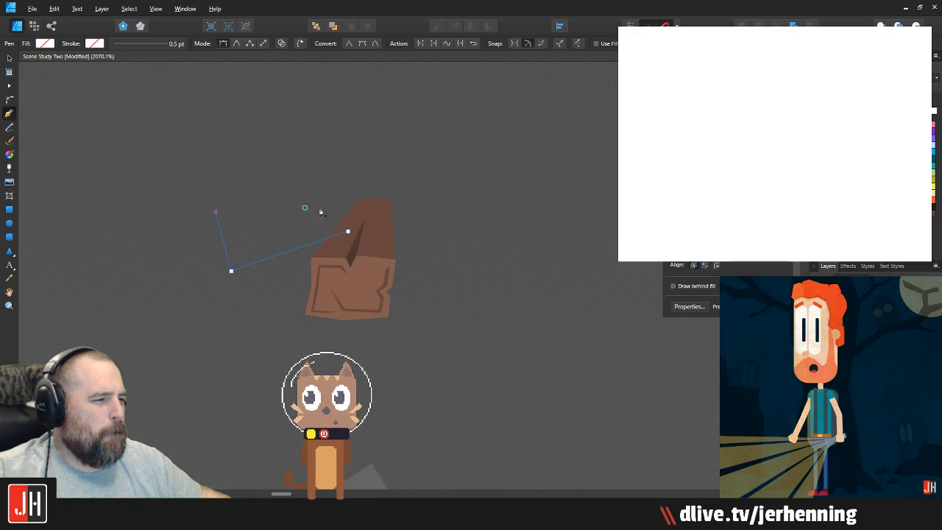
pyautogui.click(360, 197)
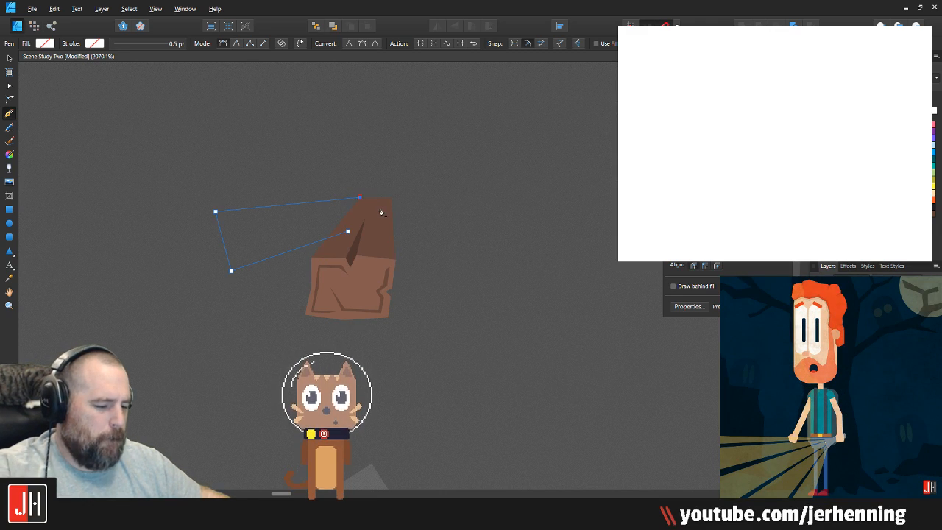
pyautogui.press('i')
pyautogui.click(382, 208)
pyautogui.press('v')
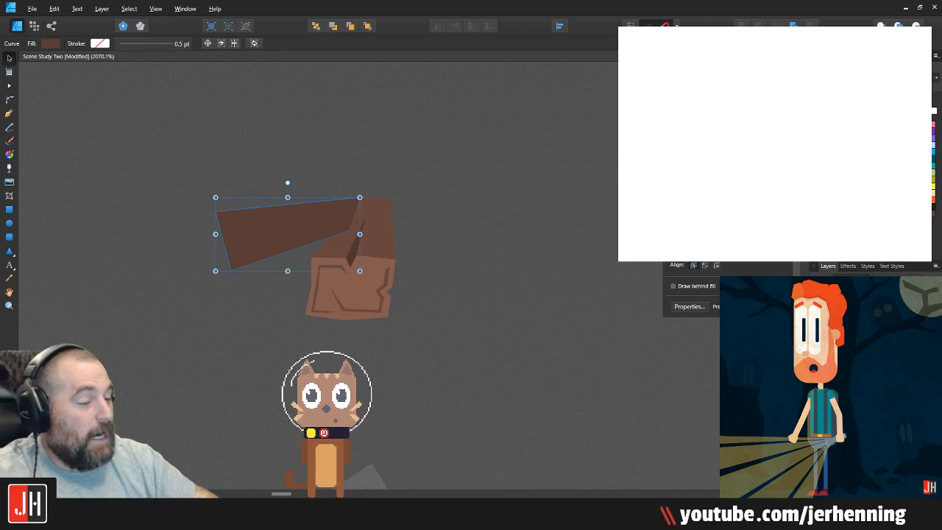
pyautogui.press('i')
pyautogui.press('v')
pyautogui.click(374, 218)
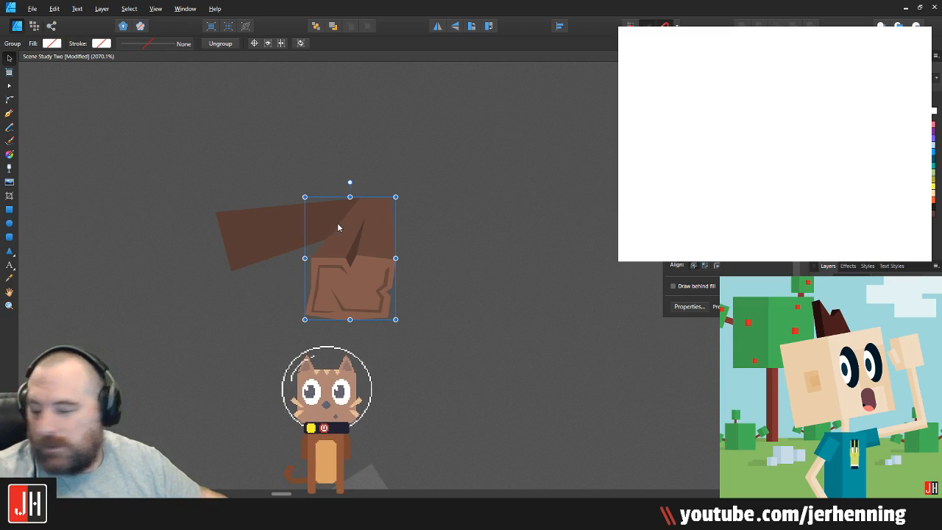
# Step: Move the upper outer corner of the dark log body slightly inward
pyautogui.scroll(5, 336, 224)
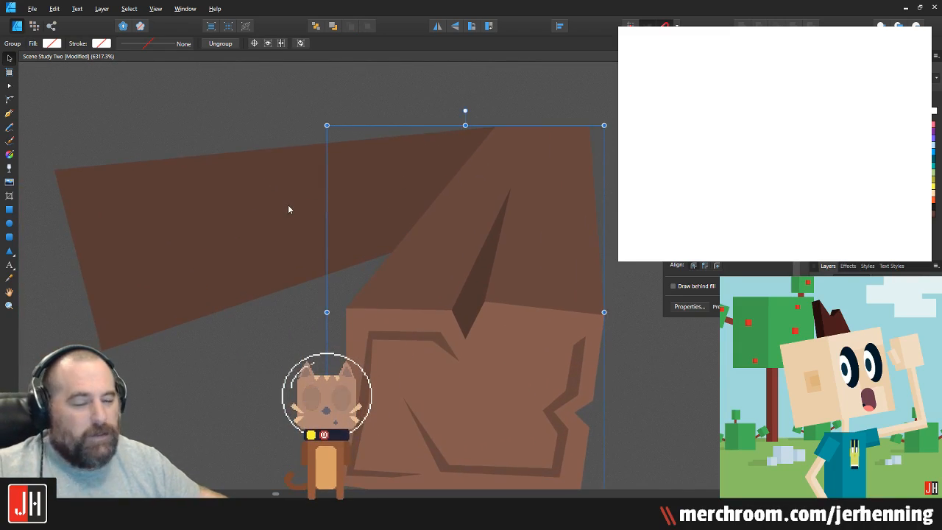
pyautogui.click(206, 193)
pyautogui.press('a')
pyautogui.moveTo(54, 170); pyautogui.dragTo(75, 176)
# Step: Draw a six-sided end face over the second log's outer end and fill it with the first log's front-face brown
pyautogui.scroll(-3, 126, 205)
pyautogui.moveTo(177, 206); pyautogui.dragTo(444, 211)
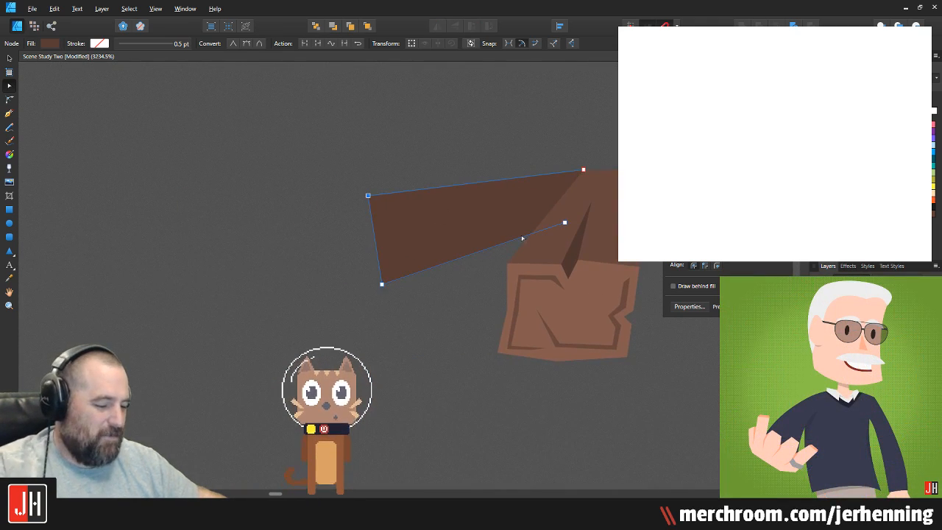
pyautogui.press('p')
pyautogui.hotkey('ctrl', 'd')
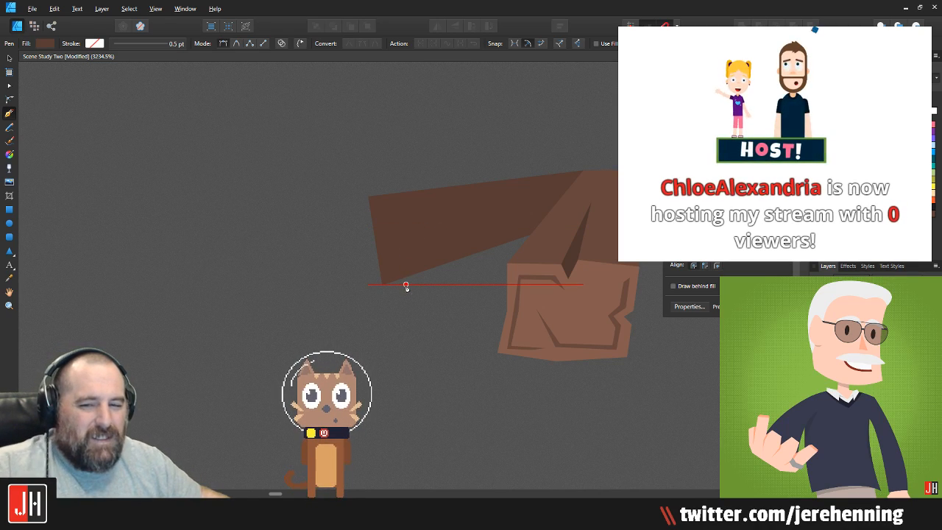
pyautogui.click(382, 283)
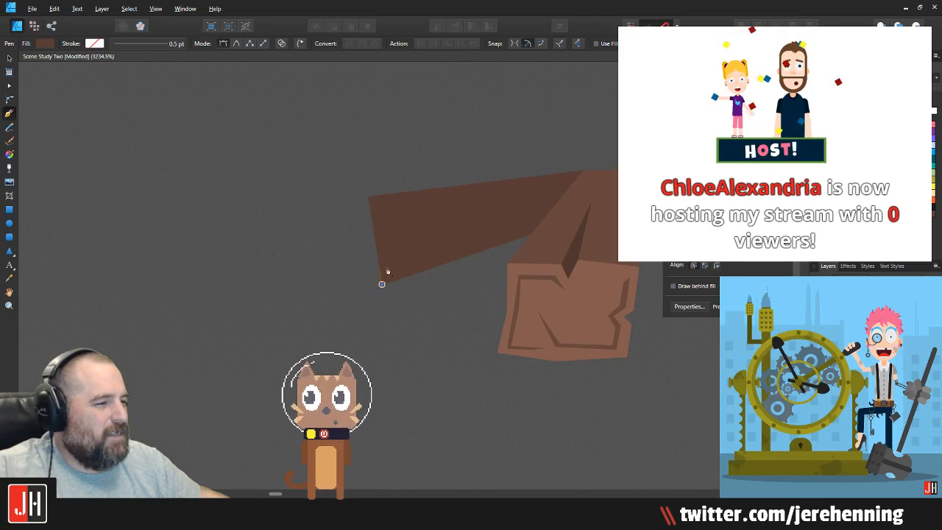
pyautogui.click(406, 206)
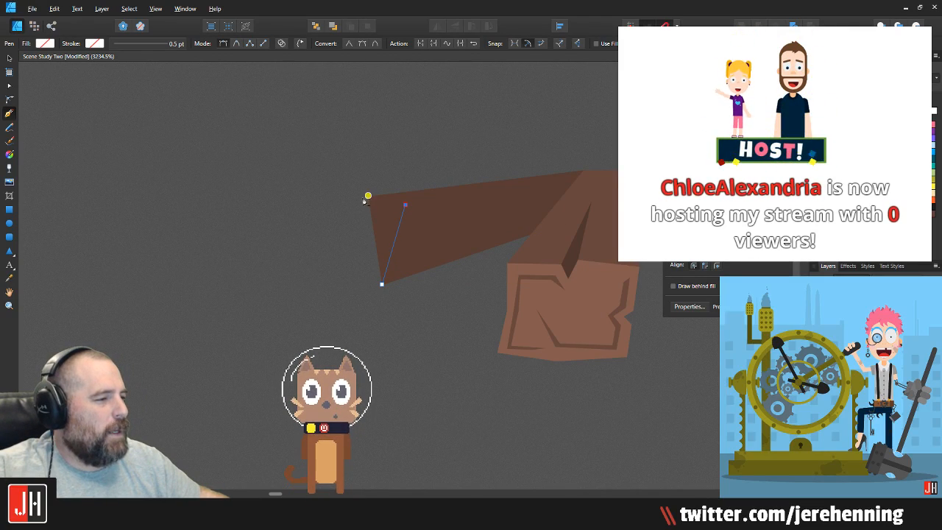
pyautogui.click(368, 196)
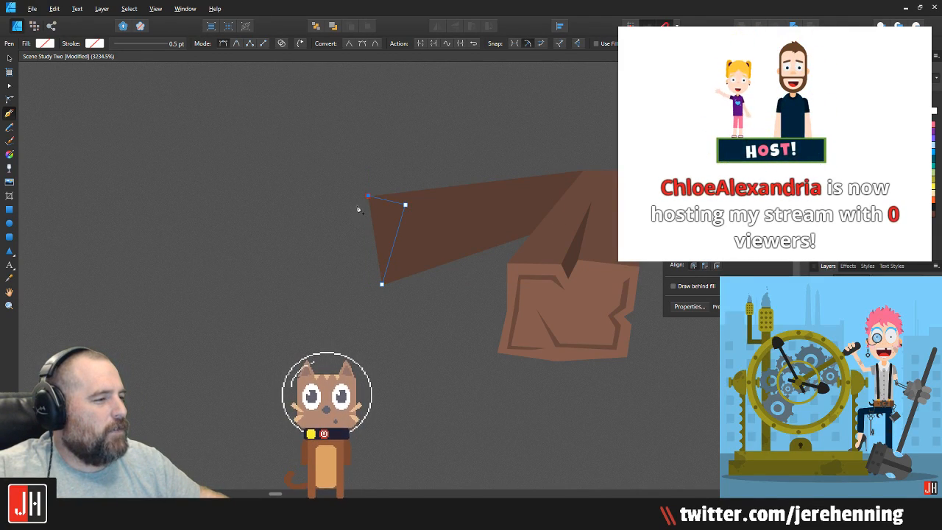
pyautogui.click(336, 194)
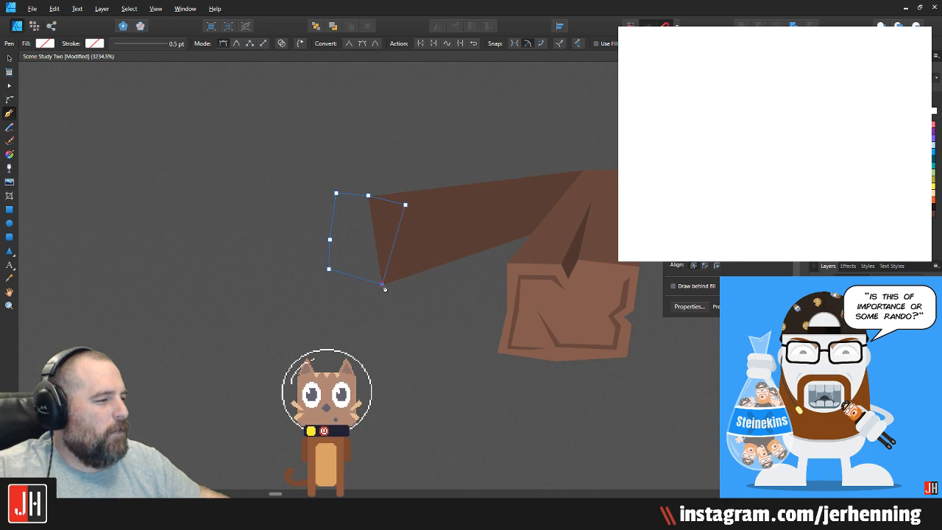
pyautogui.press('i')
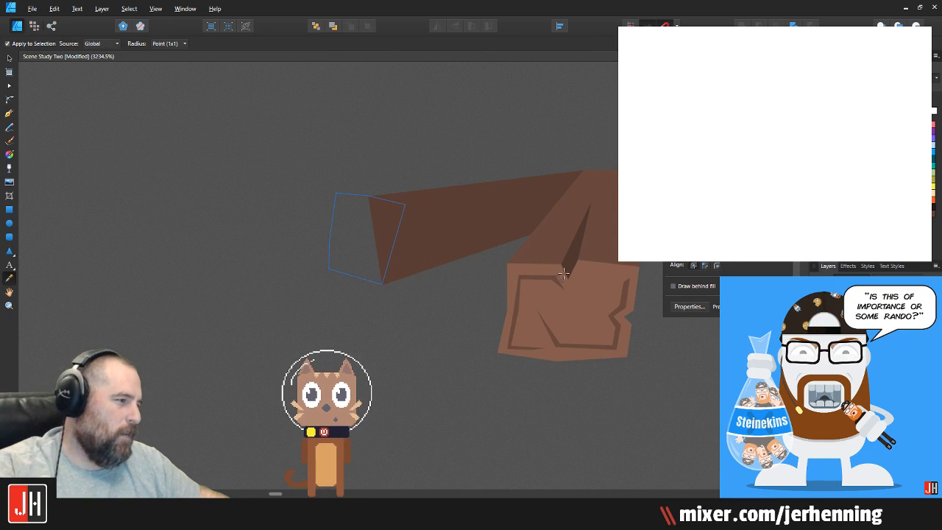
pyautogui.click(604, 286)
# Step: Extend the dark log body's upper outer corner to meet the end face's upper outer corner
pyautogui.press('v')
pyautogui.click(432, 153)
pyautogui.scroll(3, 391, 181)
pyautogui.click(391, 216)
pyautogui.press('a')
pyautogui.moveTo(347, 212); pyautogui.dragTo(284, 207)
pyautogui.hotkey('ctrl', 'd')
pyautogui.scroll(-2, 387, 213)
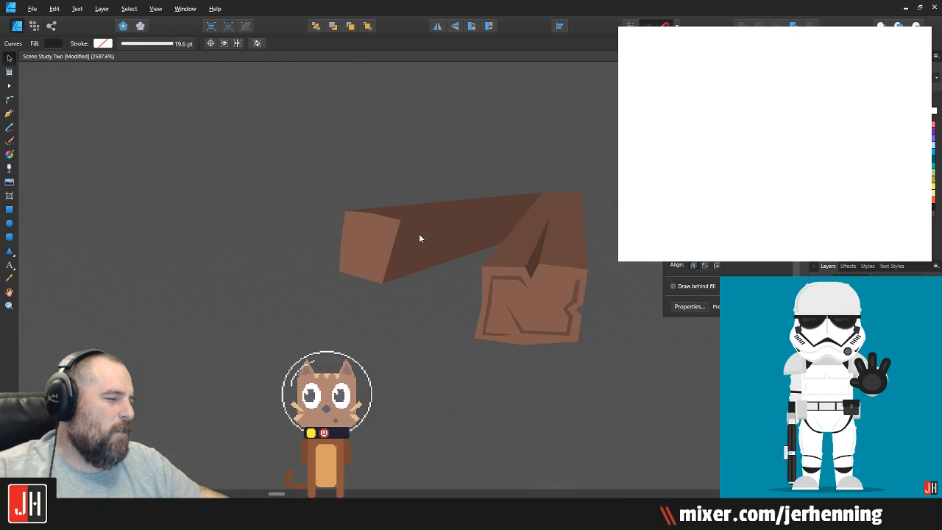
# Step: Cut a small V-shaped notch into the inner edge of the second log's end face
pyautogui.scroll(2, 419, 235)
pyautogui.click(307, 258)
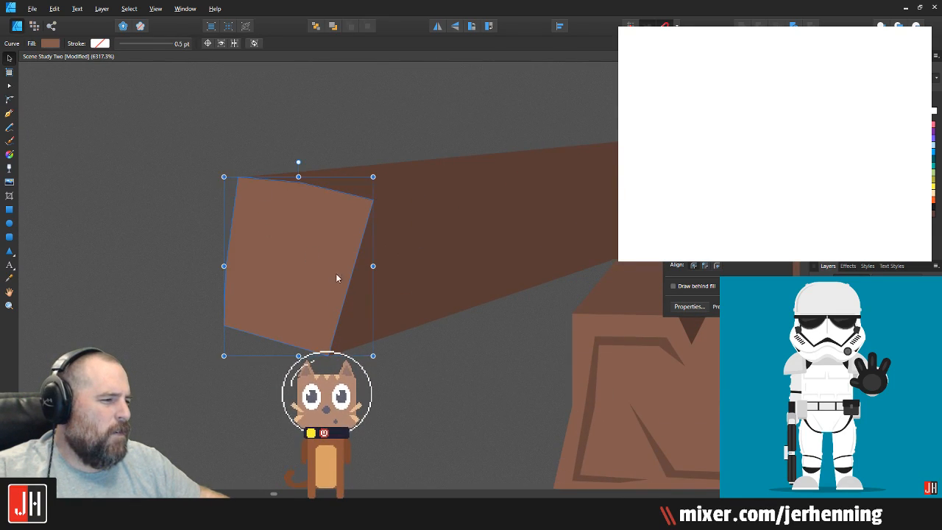
pyautogui.press('a')
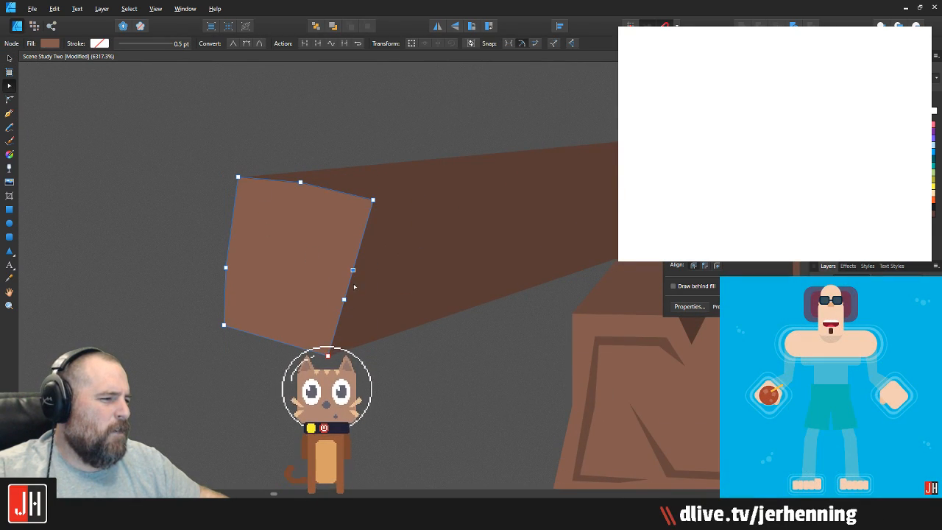
pyautogui.press('v')
pyautogui.click(447, 354)
# Step: Draw a long tapered crack shape running from the end face's notch along the second log's dark side
pyautogui.press('p')
pyautogui.click(344, 300)
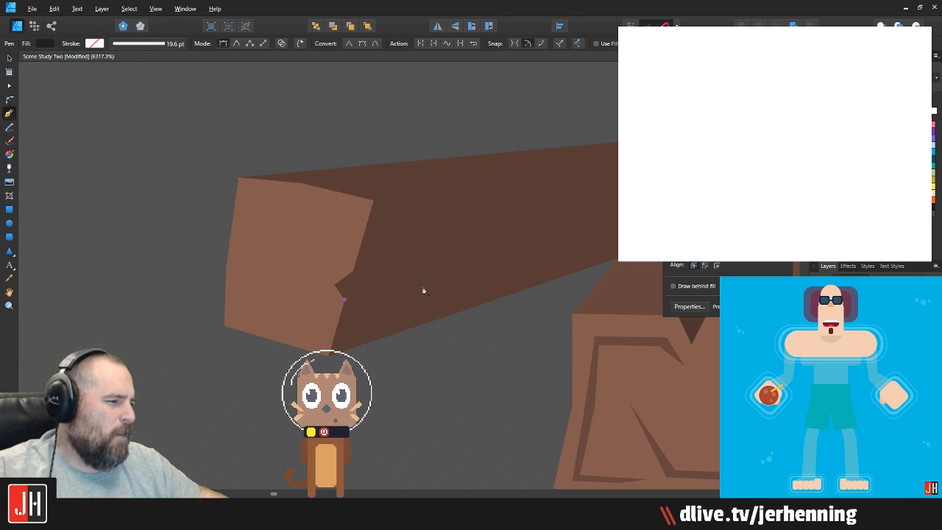
pyautogui.click(457, 267)
pyautogui.click(502, 249)
pyautogui.click(440, 259)
pyautogui.click(298, 271)
pyautogui.click(325, 298)
pyautogui.click(343, 299)
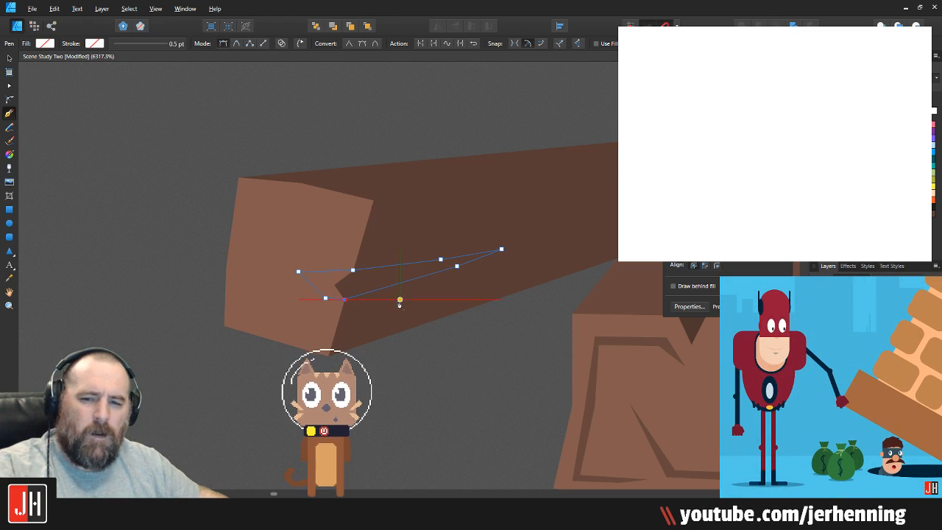
# Step: Fill the crack shape with a darker brown and place it behind the second log's end face
pyautogui.press('i')
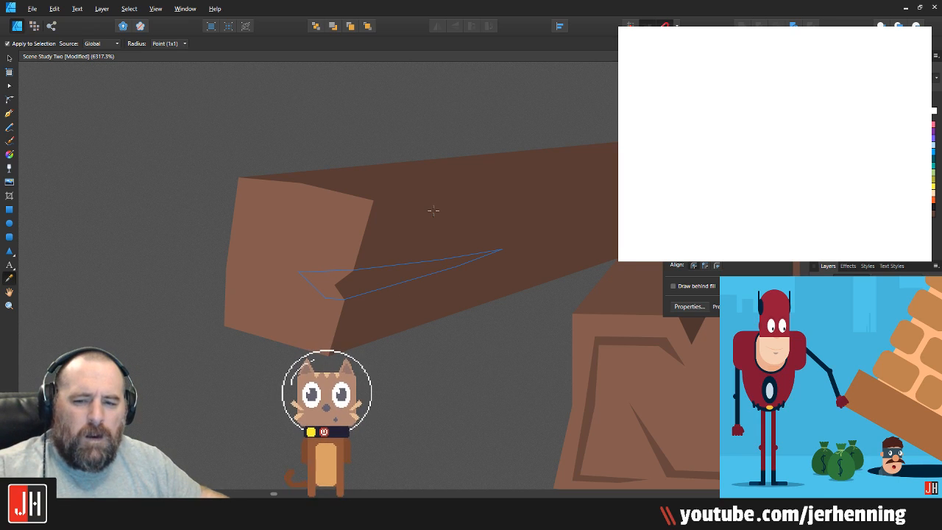
pyautogui.hotkey('ctrl', 'd')
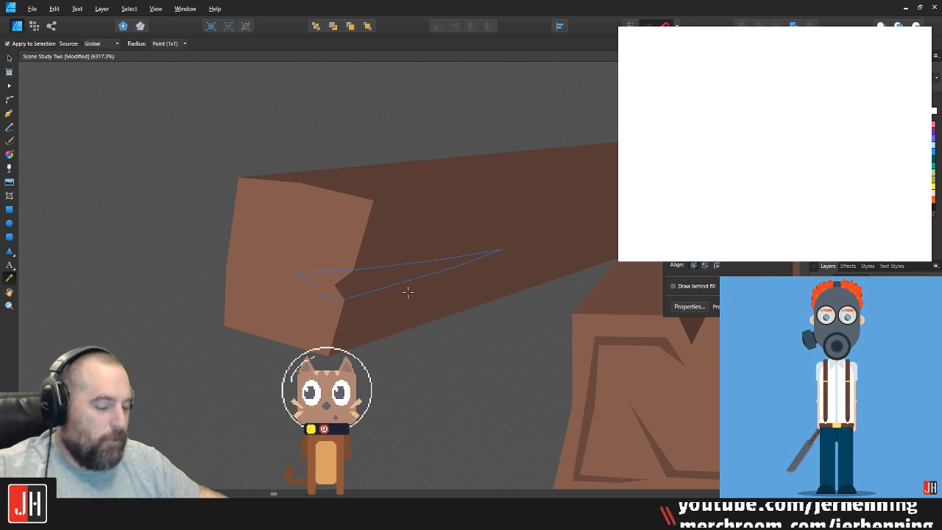
pyautogui.press('v')
pyautogui.click(422, 258)
pyautogui.click(418, 354)
# Step: Save the scene document with the second log in place
pyautogui.scroll(-5, 423, 353)
pyautogui.hotkey('ctrl', 's')
pyautogui.scroll(5, 428, 340)
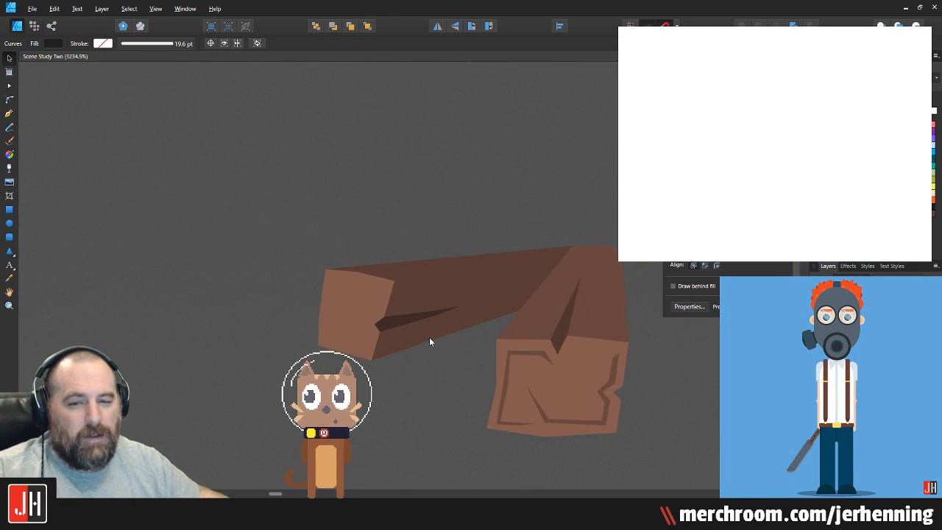
pyautogui.scroll(-5, 288, 299)
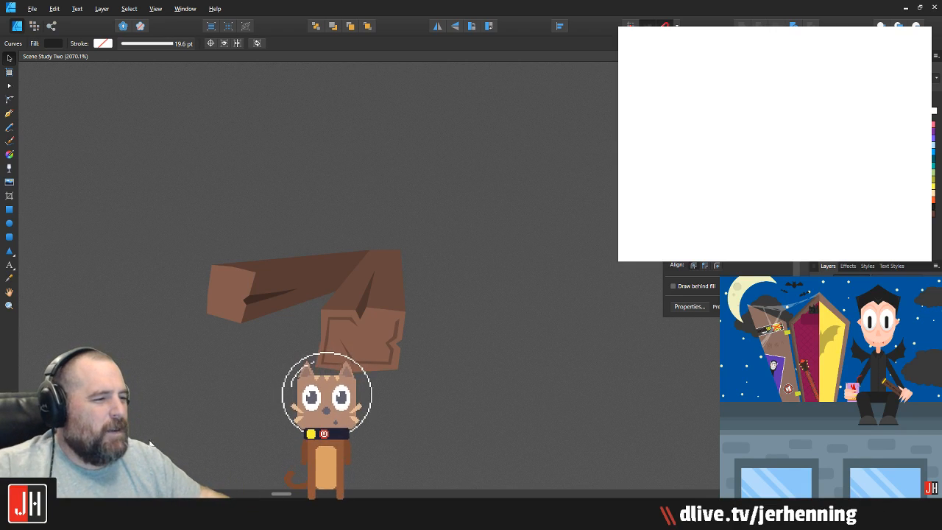
# Step: Draw a closed shape with the Pen tool along the left log's upper edge, following the top corners of its end face
pyautogui.scroll(2, 318, 289)
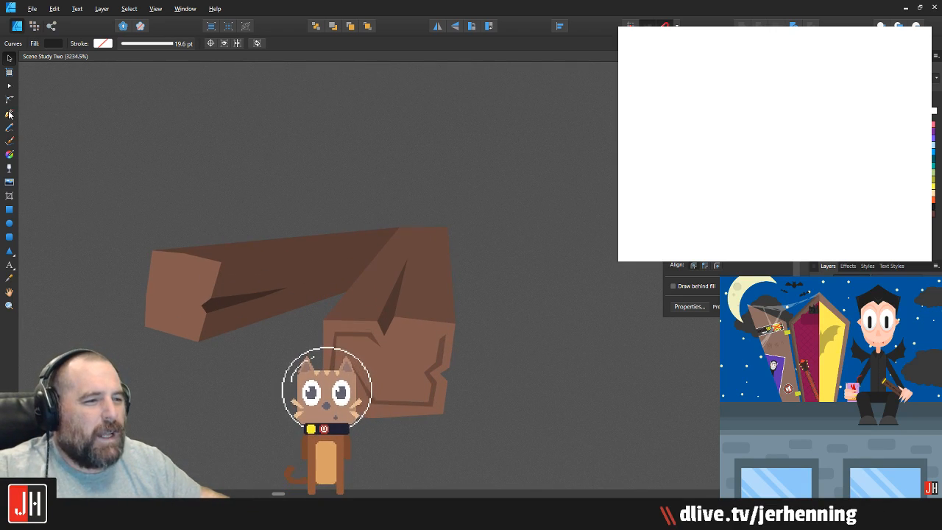
pyautogui.press('p')
pyautogui.scroll(2, 241, 248)
pyautogui.click(210, 273)
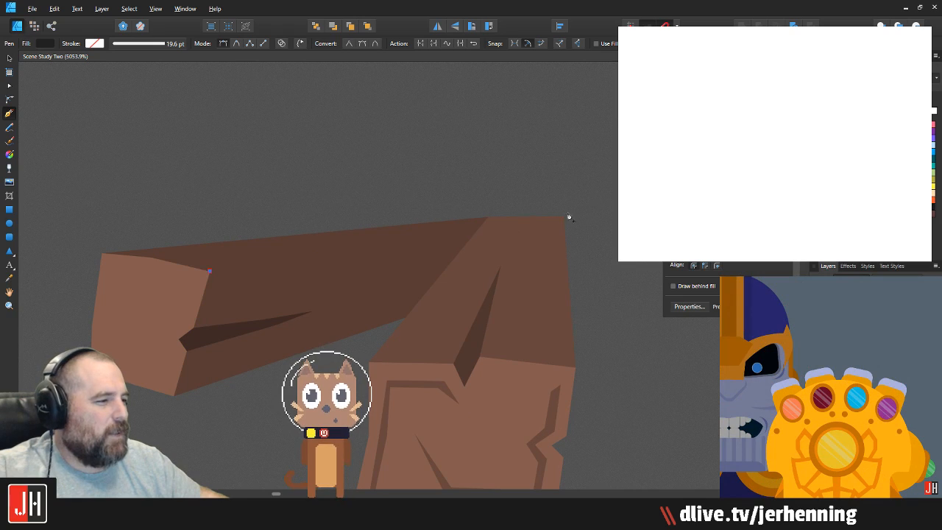
pyautogui.click(488, 230)
pyautogui.click(72, 233)
pyautogui.click(83, 262)
pyautogui.click(156, 271)
pyautogui.click(209, 273)
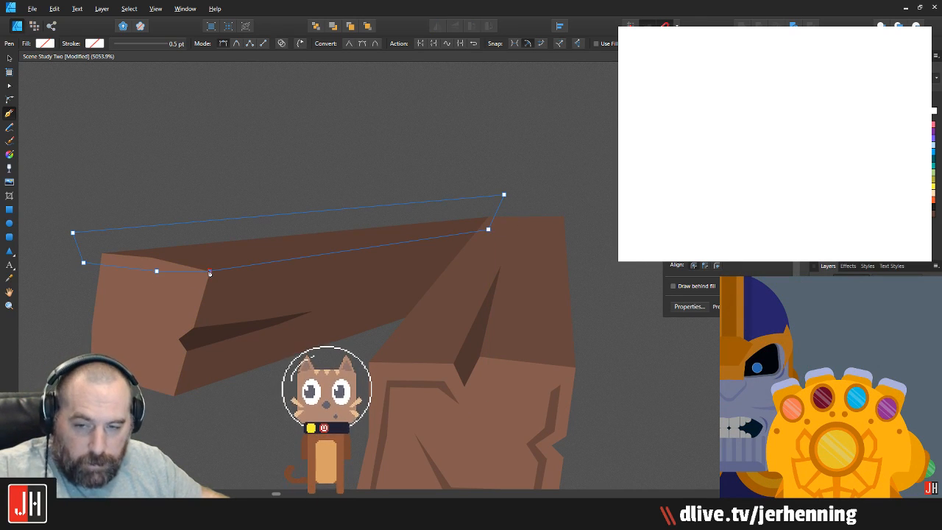
# Step: Fill the strip with the brown sampled from the front log's upper face and clip it inside the left log's body
pyautogui.press('i')
pyautogui.click(346, 279)
pyautogui.press('v')
pyautogui.press('i')
pyautogui.click(447, 305)
pyautogui.press('v')
pyautogui.hotkey('ctrl', 'x')
pyautogui.click(281, 245)
pyautogui.hotkey('ctrl', 'alt', 'v')
pyautogui.click(331, 169)
# Step: Darken the fill of the left log's top strip and the fill of its side face
pyautogui.scroll(-2, 375, 218)
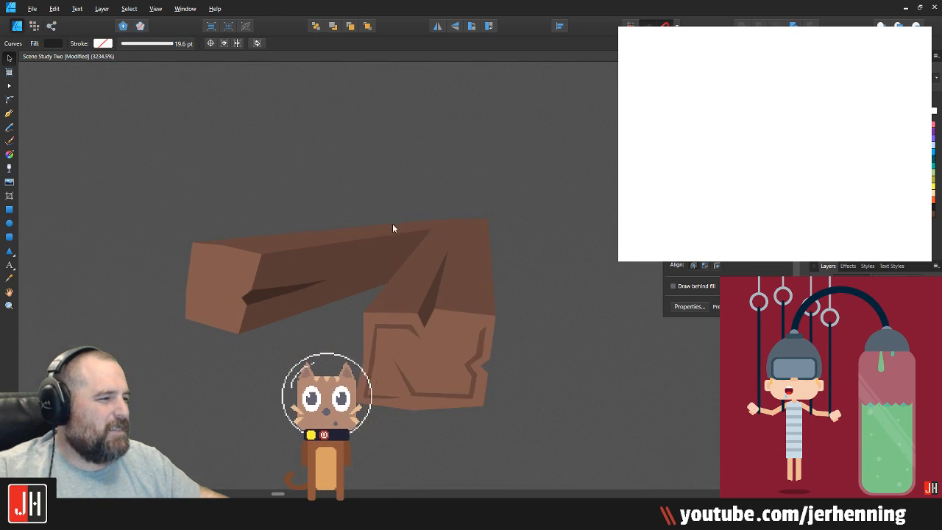
pyautogui.scroll(2, 446, 235)
pyautogui.click(349, 227)
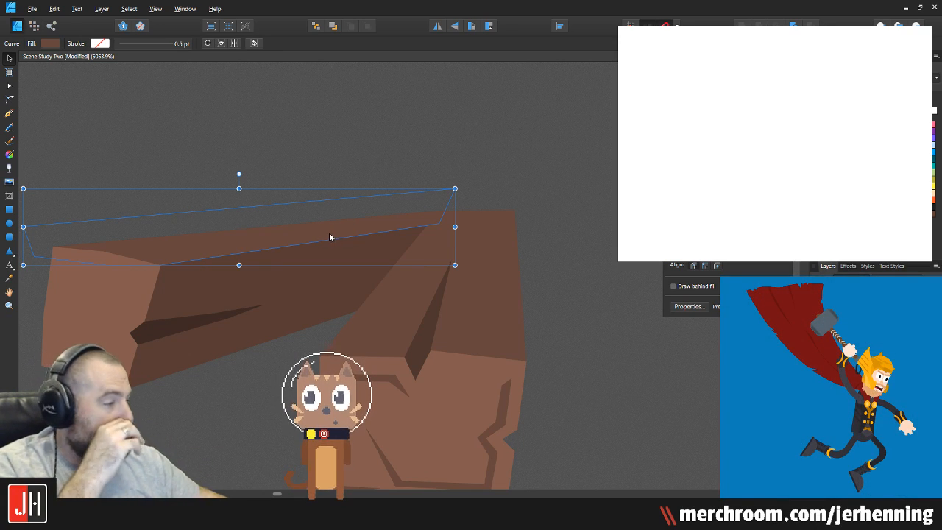
pyautogui.moveTo(327, 241); pyautogui.dragTo(381, 243)
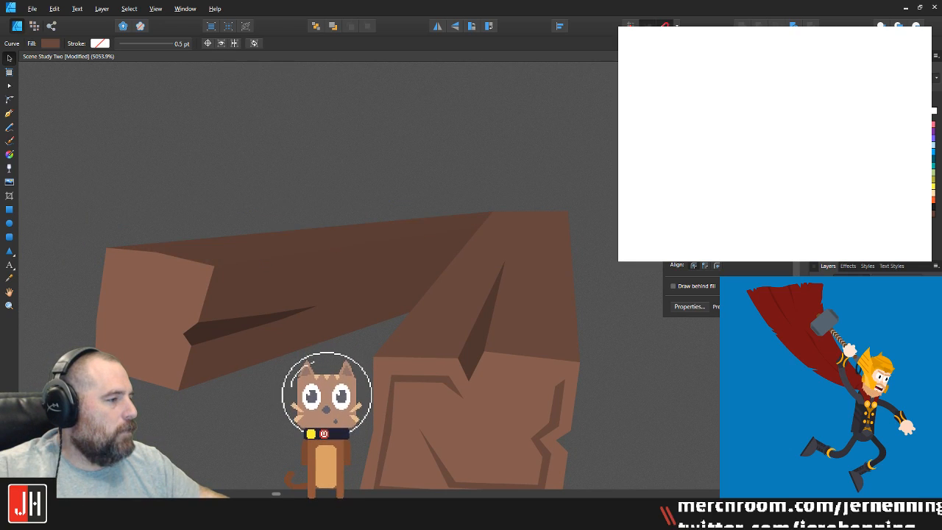
pyautogui.click(370, 275)
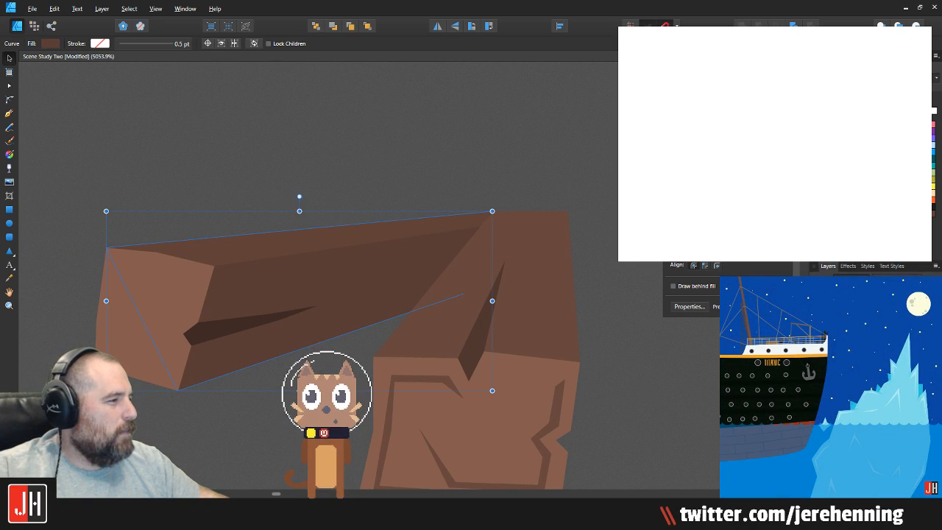
pyautogui.scroll(-4, 131, 258)
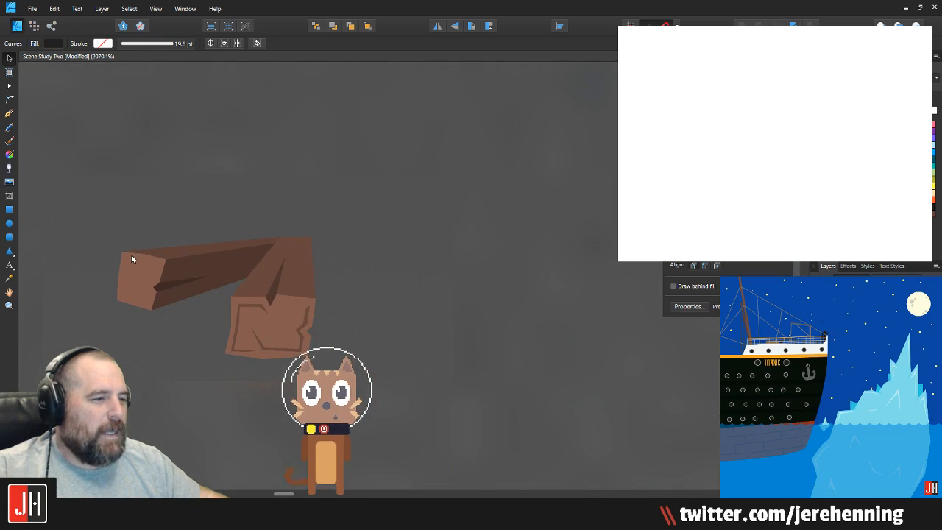
pyautogui.scroll(2, 138, 287)
# Step: Scale the left log's body and end face down slightly, tuck them against the front log, and save the document
pyautogui.click(162, 268)
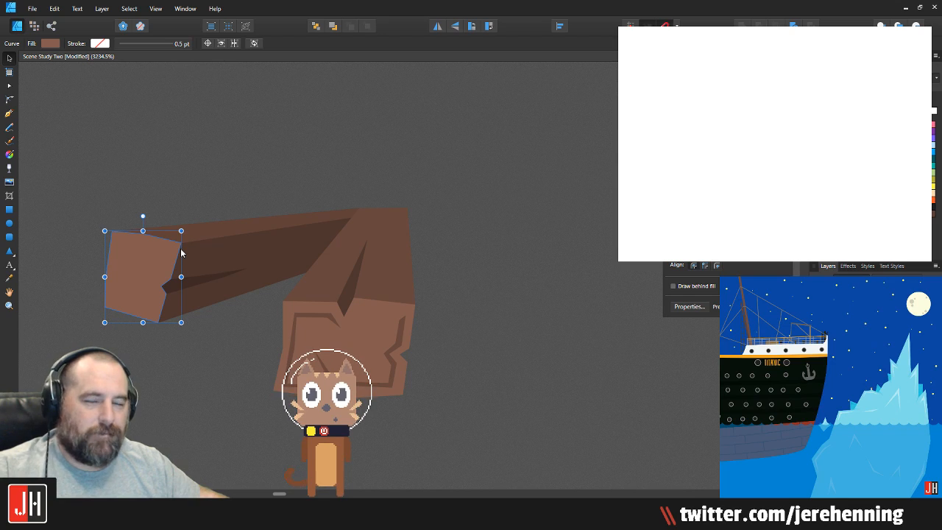
pyautogui.scroll(2, 182, 253)
pyautogui.keyDown('shift'); pyautogui.click(229, 240); pyautogui.keyUp('shift')
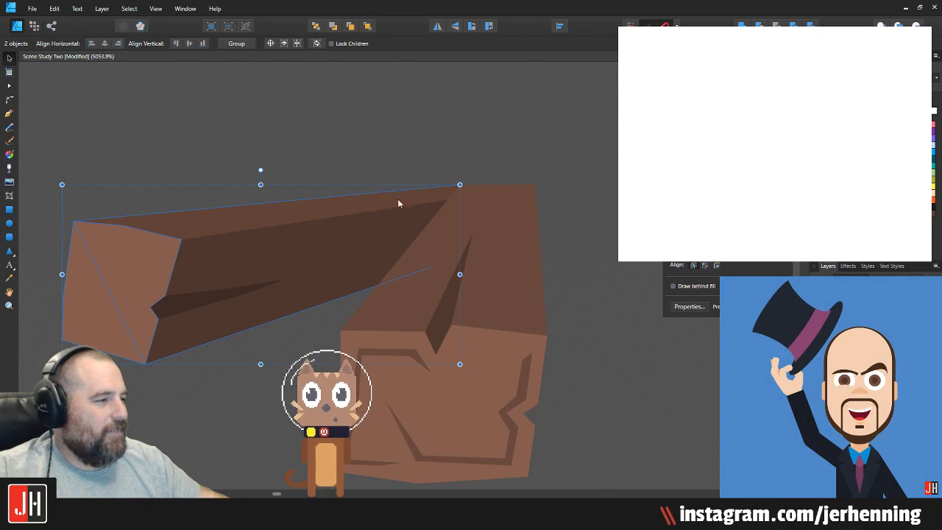
pyautogui.moveTo(461, 184); pyautogui.dragTo(427, 200)
pyautogui.moveTo(358, 226); pyautogui.dragTo(416, 211)
pyautogui.click(405, 173)
pyautogui.hotkey('ctrl', 's')
pyautogui.scroll(-7, 387, 247)
pyautogui.scroll(7, 359, 249)
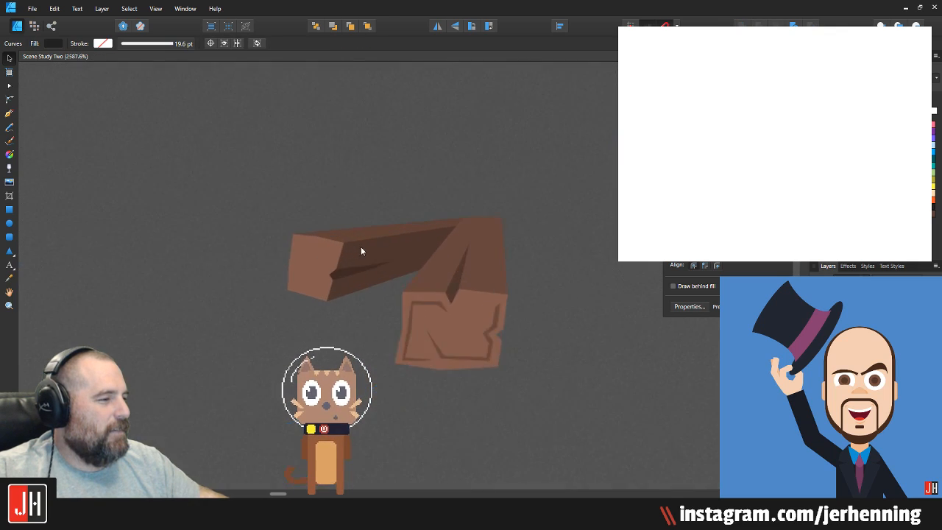
# Step: Draw a thin, closed spiral-like wood-grain outline with the Pen tool on the left log's end face
pyautogui.scroll(1, 218, 258)
pyautogui.press('p')
pyautogui.scroll(1, 326, 231)
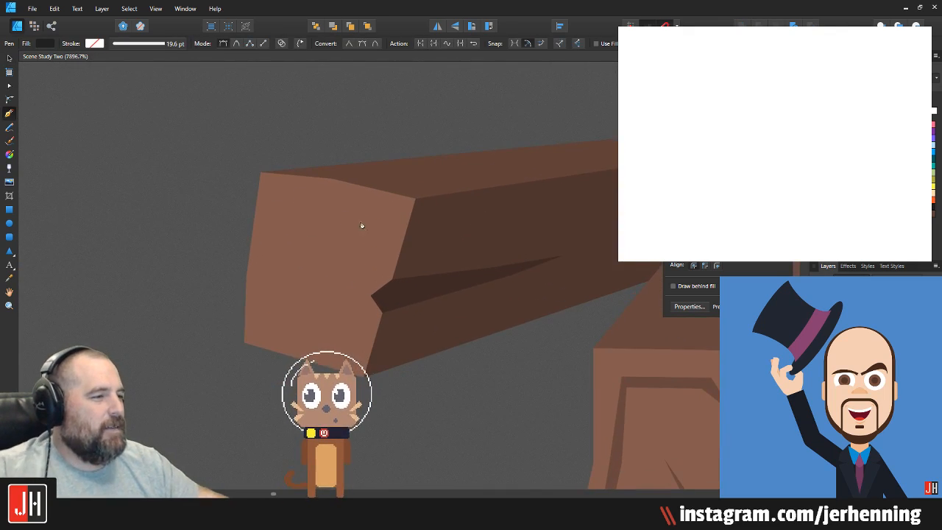
pyautogui.click(346, 207)
pyautogui.click(274, 199)
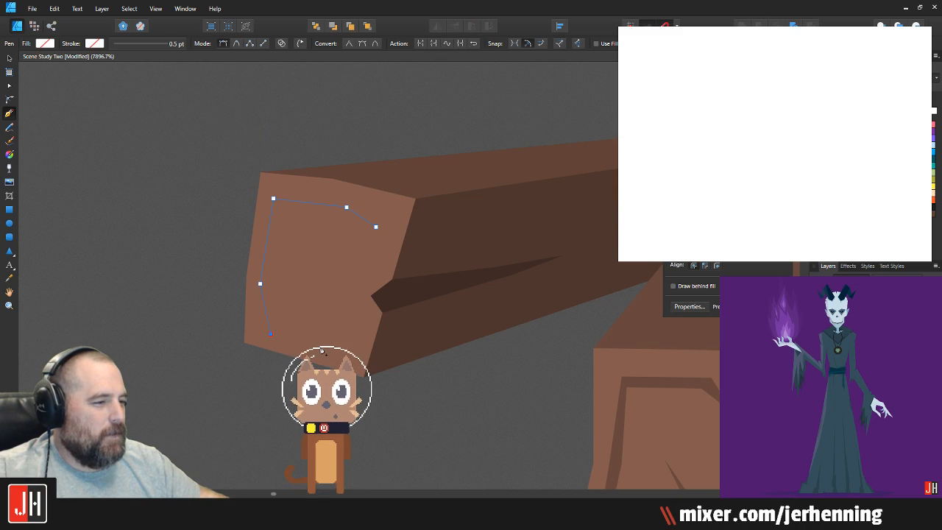
pyautogui.click(354, 293)
pyautogui.click(356, 243)
pyautogui.click(298, 225)
pyautogui.click(344, 248)
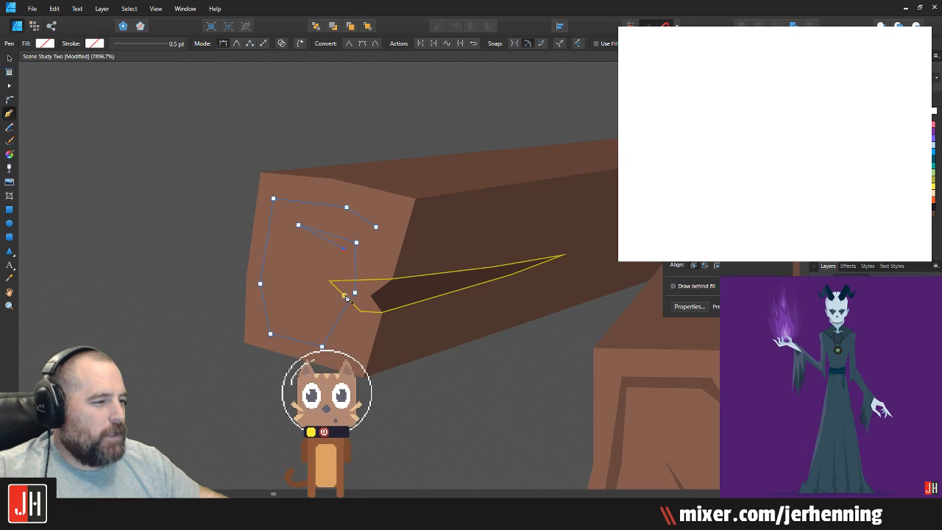
pyautogui.click(341, 292)
pyautogui.click(315, 334)
pyautogui.click(276, 325)
pyautogui.click(271, 275)
pyautogui.click(279, 210)
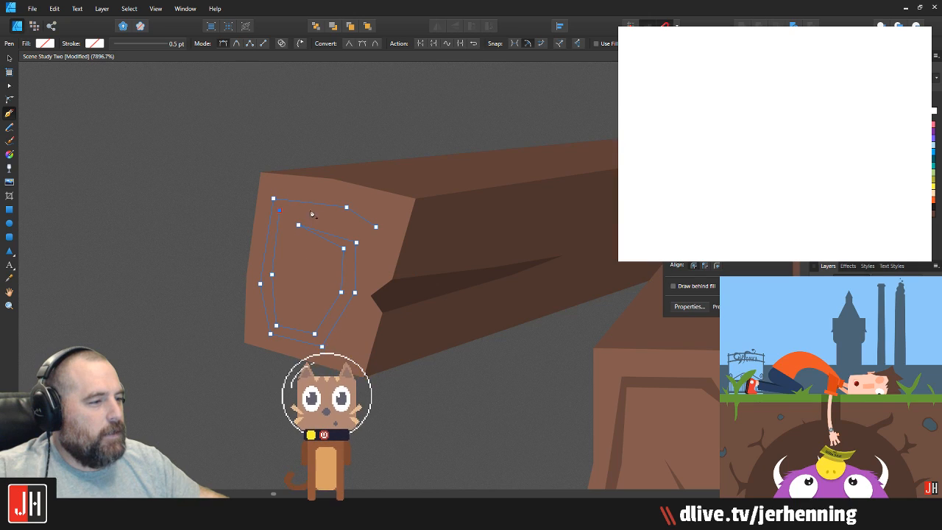
pyautogui.click(339, 213)
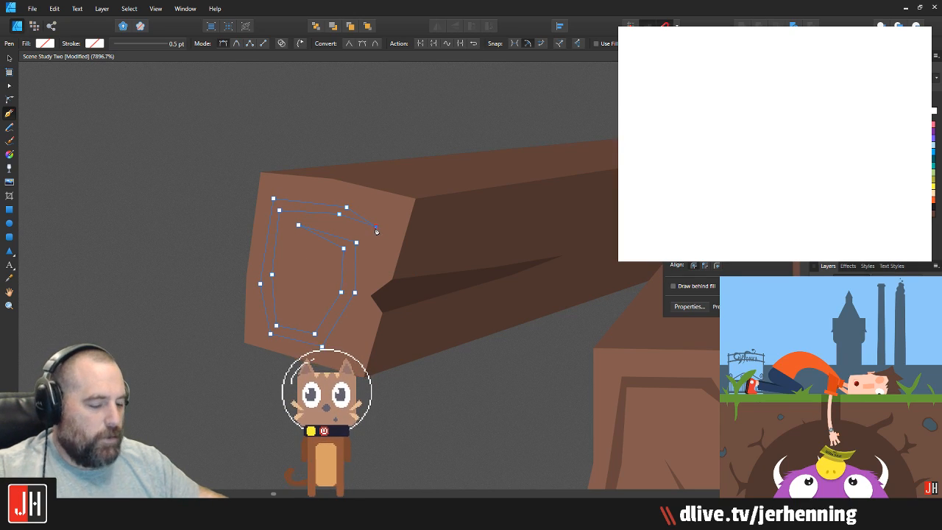
# Step: Fill the wood-grain shape with a medium brown sampled from the logs and clip it inside the left log's end face
pyautogui.press('i')
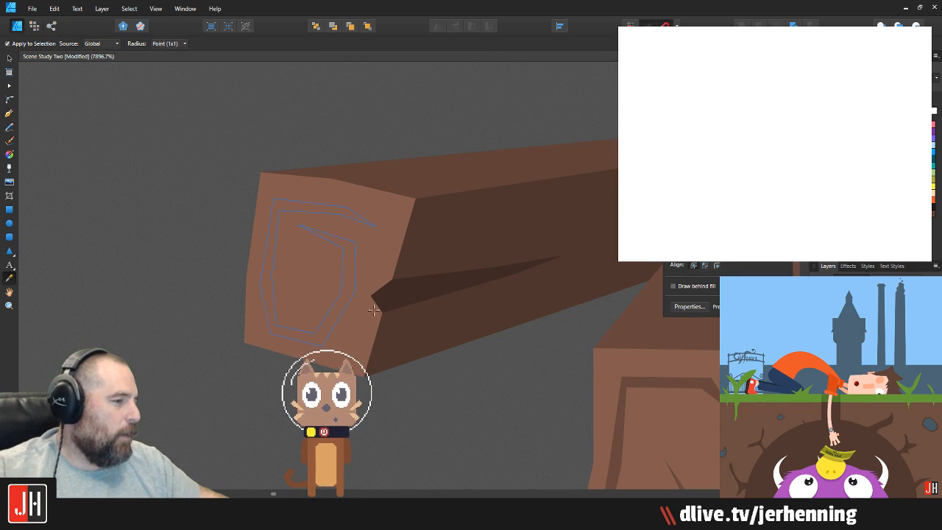
pyautogui.press('v')
pyautogui.hotkey('ctrl', 'x')
pyautogui.click(310, 257)
pyautogui.hotkey('ctrl', 'alt', 'v')
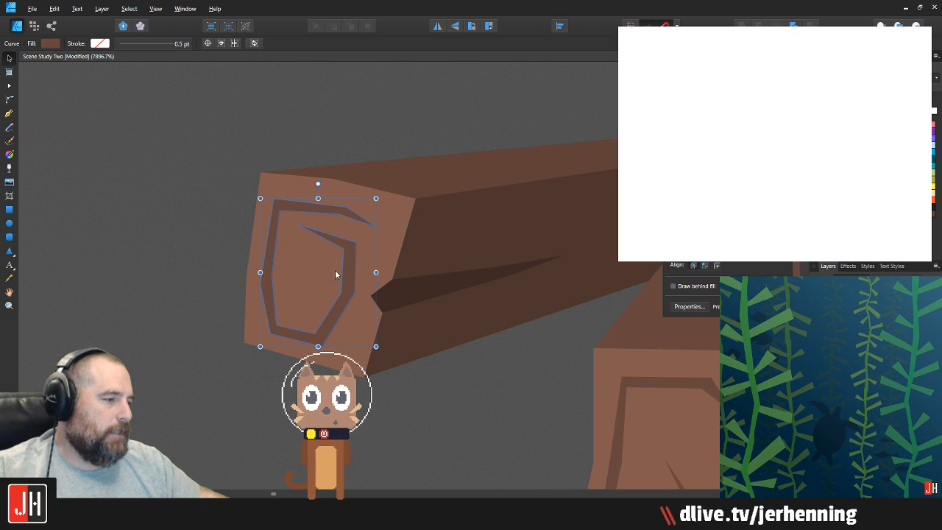
pyautogui.scroll(-5, 485, 369)
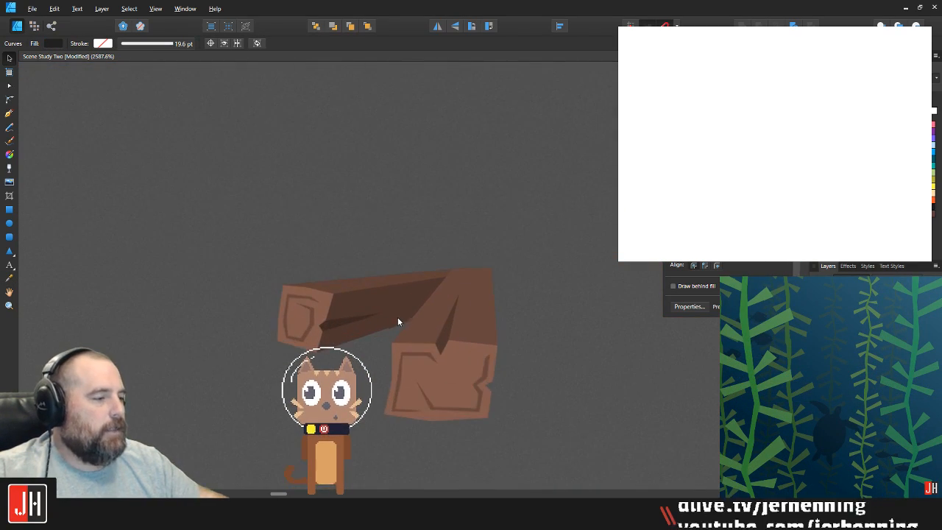
# Step: Group the left log's body and end face, shift the group slightly toward the front log, and save the document
pyautogui.hscroll(3, 395, 317)
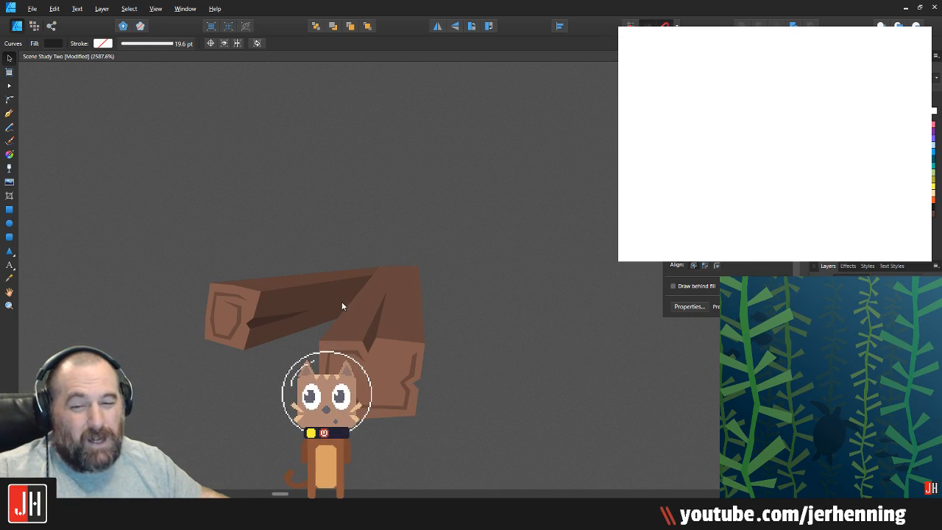
pyautogui.scroll(-3, 302, 295)
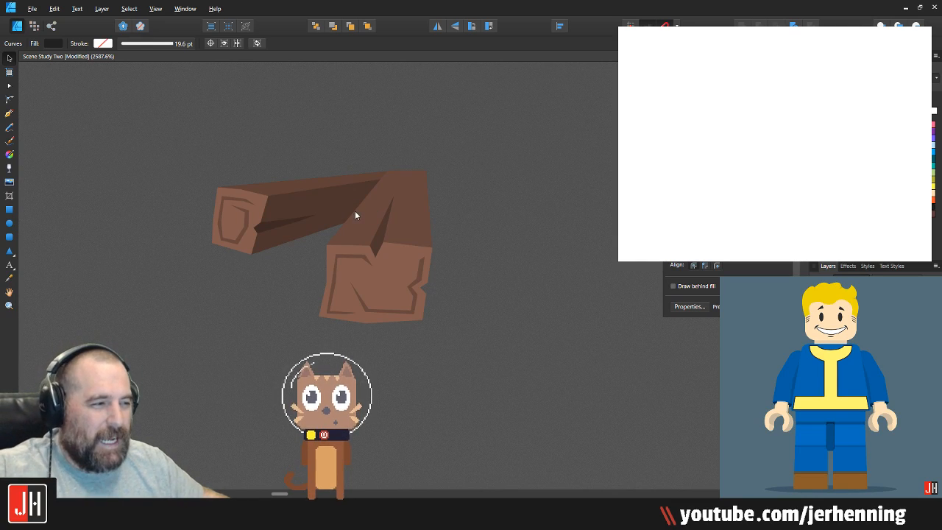
pyautogui.scroll(3, 355, 215)
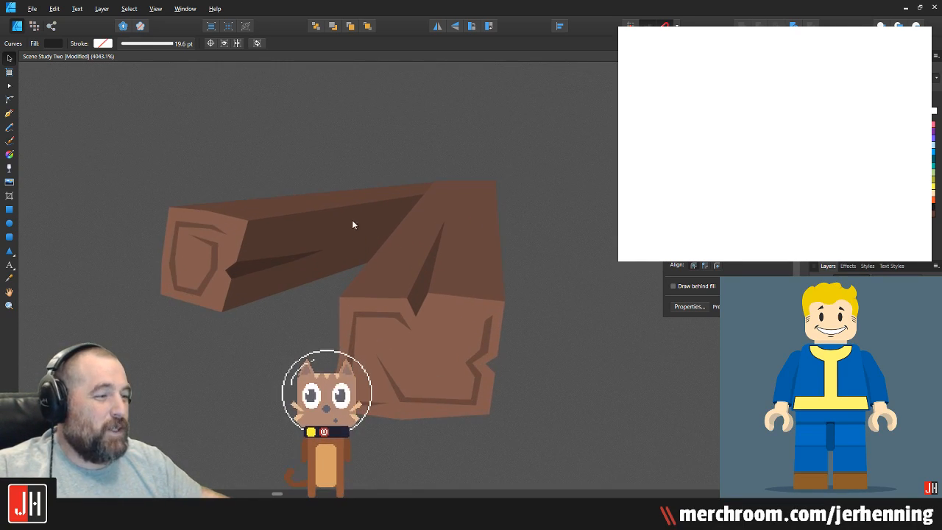
pyautogui.click(346, 222)
pyautogui.keyDown('shift'); pyautogui.click(241, 235); pyautogui.keyUp('shift')
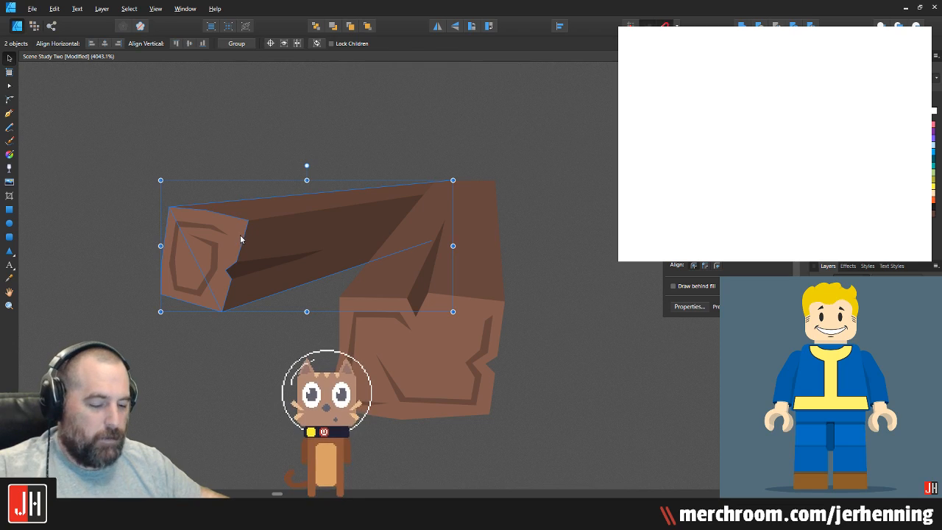
pyautogui.hotkey('ctrl', 'g')
pyautogui.moveTo(275, 230); pyautogui.dragTo(296, 226)
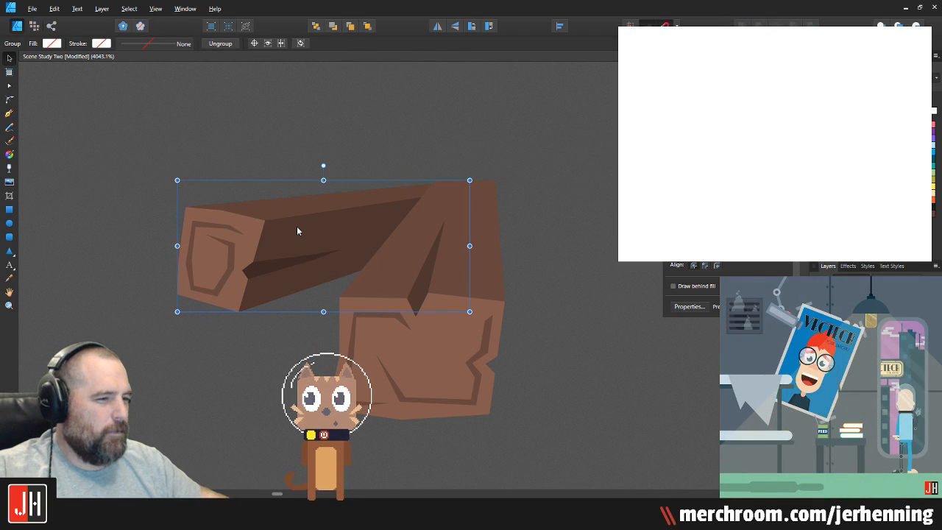
pyautogui.click(324, 154)
pyautogui.hotkey('ctrl', 's')
# Step: Duplicate the left log group, flip the copy horizontally and place it on the opposite side of the front log
pyautogui.scroll(-4, 326, 177)
pyautogui.scroll(2, 410, 245)
pyautogui.moveTo(335, 190); pyautogui.dragTo(400, 249)
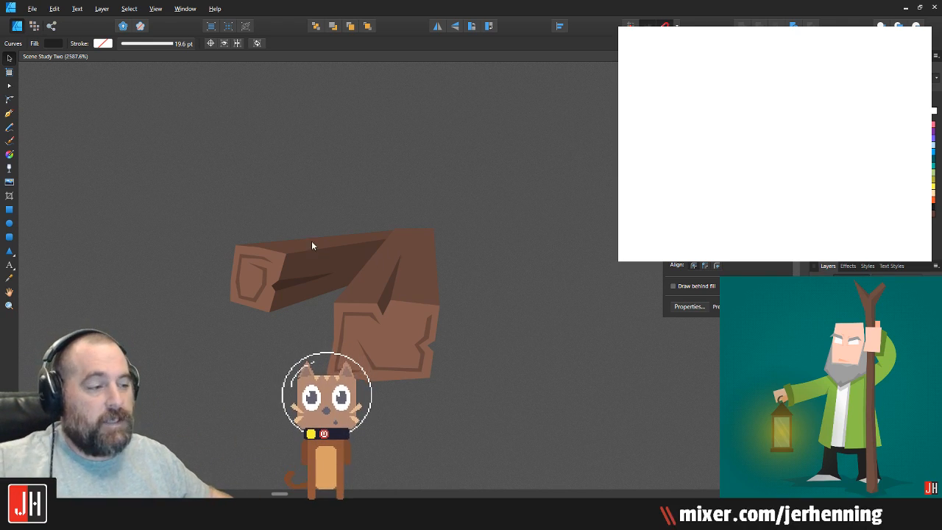
pyautogui.moveTo(277, 242); pyautogui.dragTo(487, 284)
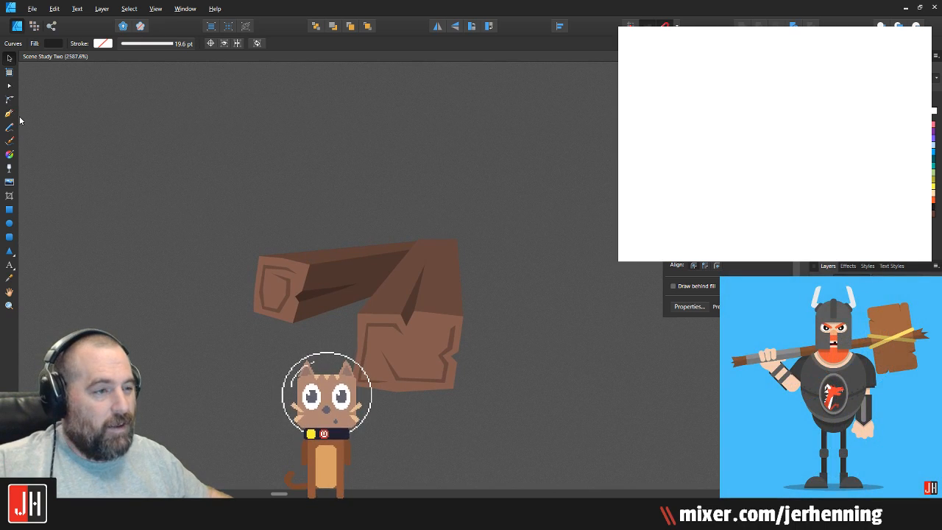
pyautogui.click(321, 275)
pyautogui.click(438, 28)
pyautogui.click(498, 210)
pyautogui.scroll(-4, 485, 232)
pyautogui.scroll(1, 392, 304)
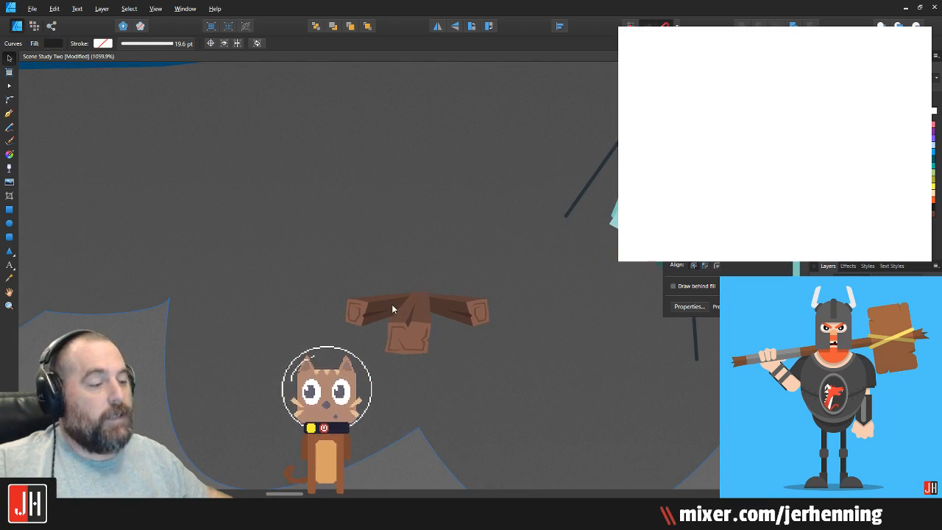
pyautogui.scroll(3, 393, 308)
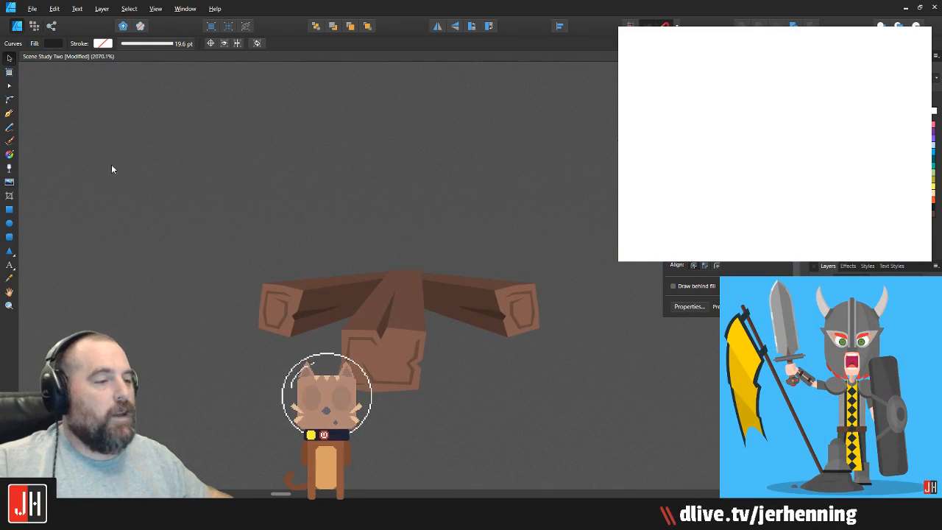
# Step: Draw a four-cornered back log shape above the right log with the Pen tool and fill it with the log side's dark brown
pyautogui.click(9, 114)
pyautogui.scroll(2, 540, 284)
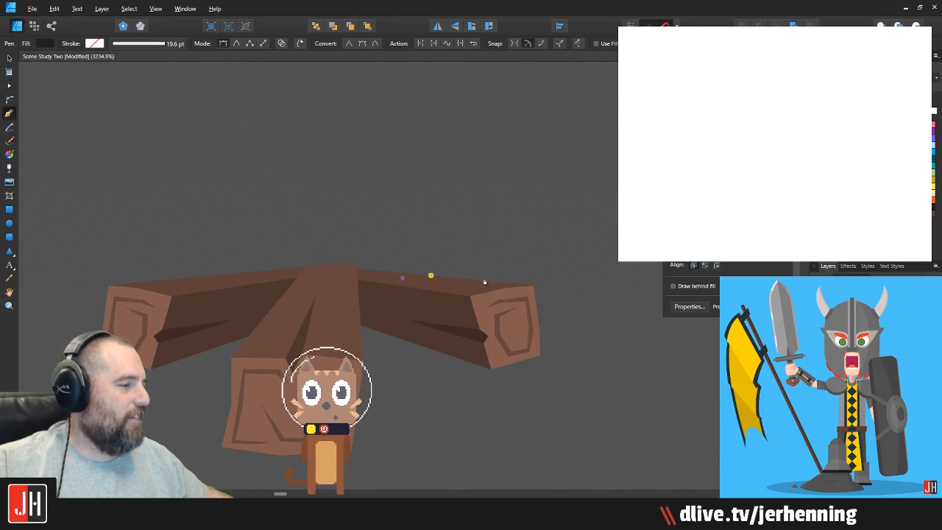
pyautogui.hotkey('ctrl', 'z')
pyautogui.click(349, 264)
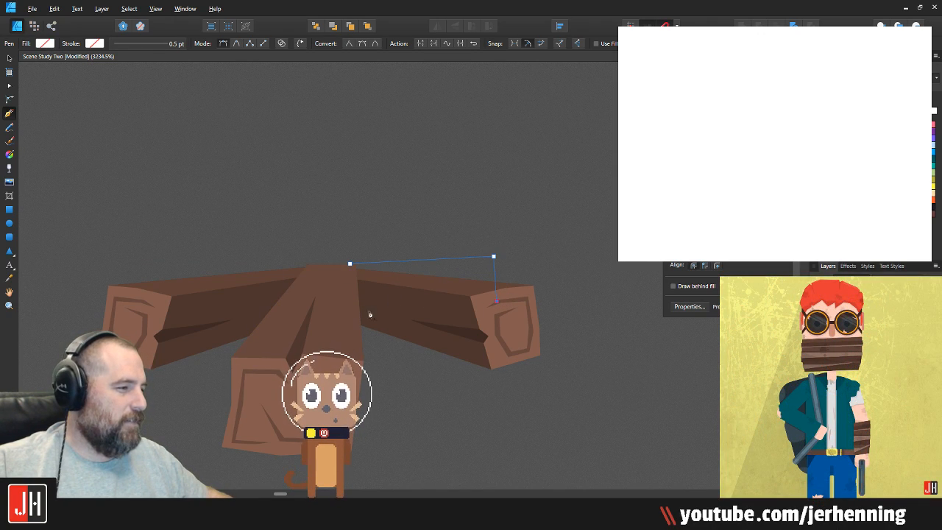
pyautogui.press('i')
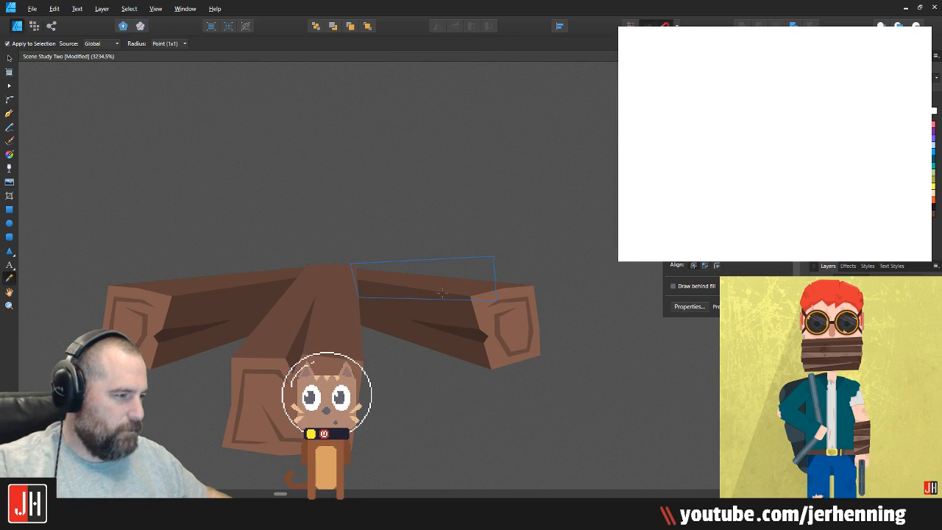
pyautogui.click(438, 297)
pyautogui.press('v')
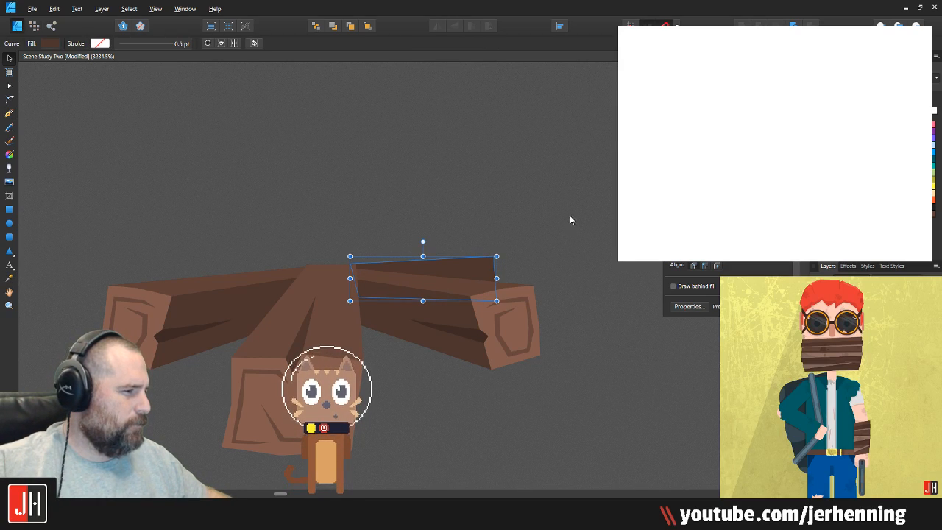
pyautogui.hotkey('ctrl', 'a')
pyautogui.scroll(3, 448, 269)
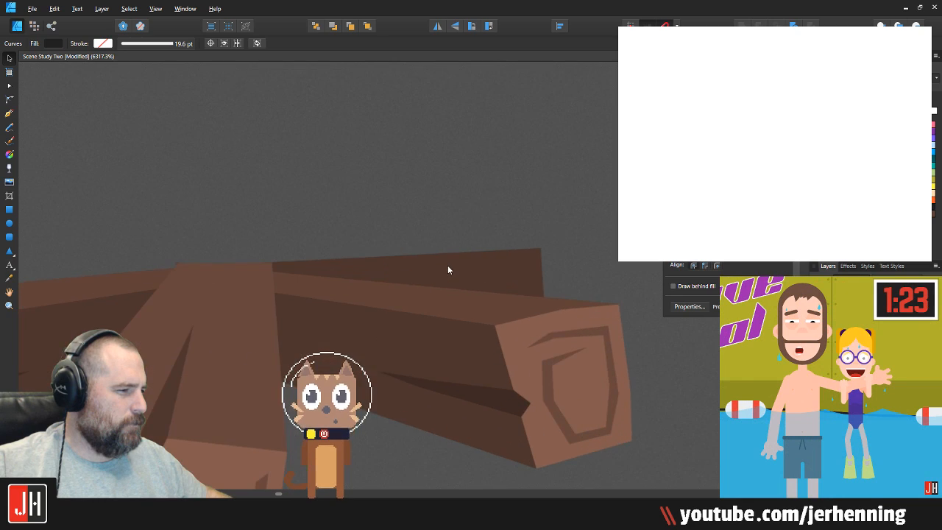
pyautogui.click(417, 261)
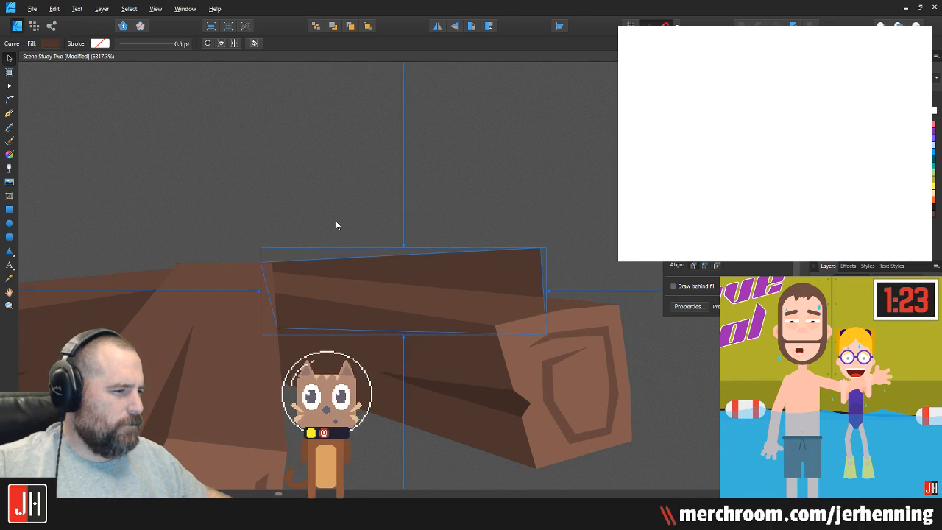
pyautogui.scroll(-3, 337, 223)
pyautogui.scroll(3, 446, 230)
pyautogui.click(491, 227)
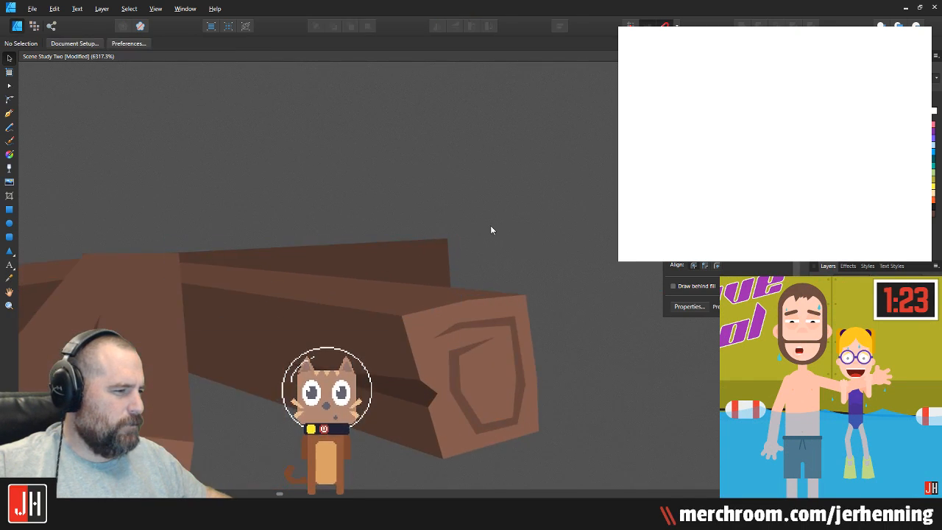
# Step: Duplicate the dark brown back log, flip the copy horizontally and place it behind the left log to mirror the right side
pyautogui.click(12, 114)
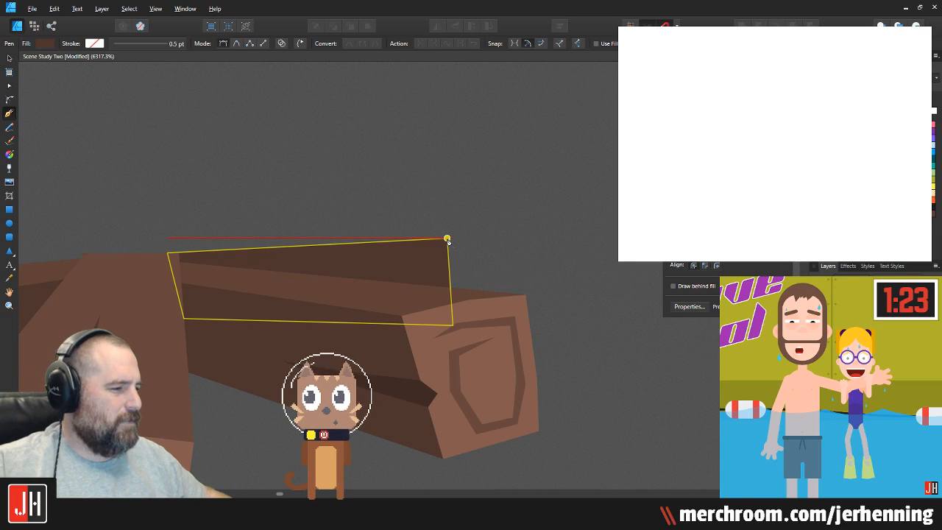
pyautogui.scroll(-3, 471, 245)
pyautogui.press('v')
pyautogui.click(402, 258)
pyautogui.moveTo(399, 261); pyautogui.dragTo(360, 271)
pyautogui.scroll(3, 114, 268)
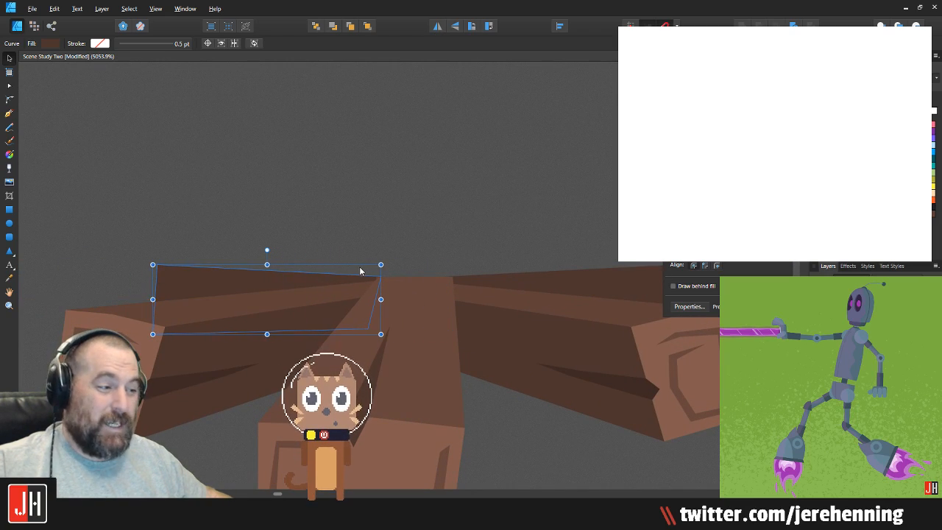
pyautogui.scroll(-5, 418, 226)
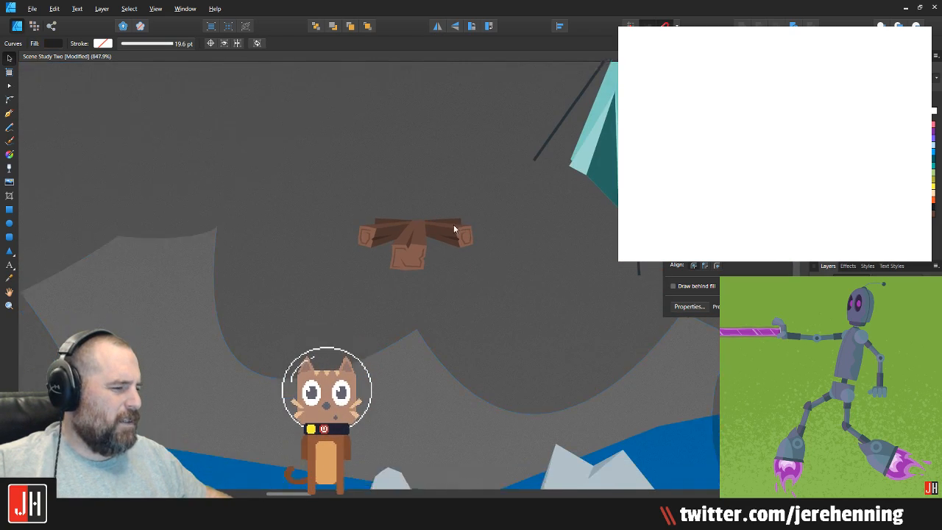
pyautogui.scroll(-2, 442, 179)
pyautogui.scroll(7, 386, 132)
# Step: Group all the log pieces into one object and move the pile slightly closer to the tent
pyautogui.click(271, 145)
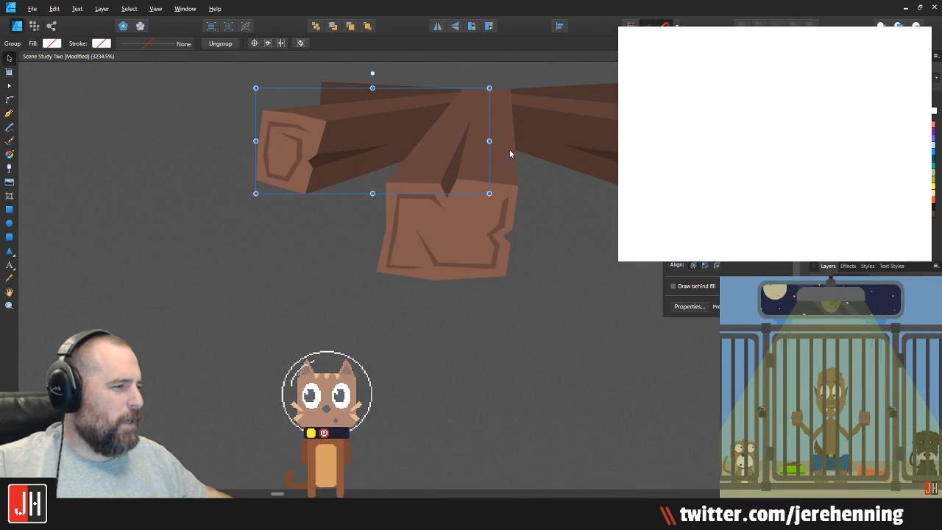
pyautogui.keyDown('shift'); pyautogui.click(513, 152); pyautogui.keyUp('shift')
pyautogui.moveTo(590, 120); pyautogui.dragTo(534, 244)
pyautogui.keyDown('shift'); pyautogui.click(534, 243); pyautogui.keyUp('shift')
pyautogui.keyDown('shift'); pyautogui.click(563, 218); pyautogui.keyUp('shift')
pyautogui.keyDown('shift'); pyautogui.click(304, 218); pyautogui.keyUp('shift')
pyautogui.scroll(-2, 315, 213)
pyautogui.hotkey('ctrl', 'g')
pyautogui.moveTo(376, 201); pyautogui.dragTo(397, 305)
pyautogui.scroll(-5, 364, 294)
pyautogui.scroll(4, 379, 311)
pyautogui.click(513, 276)
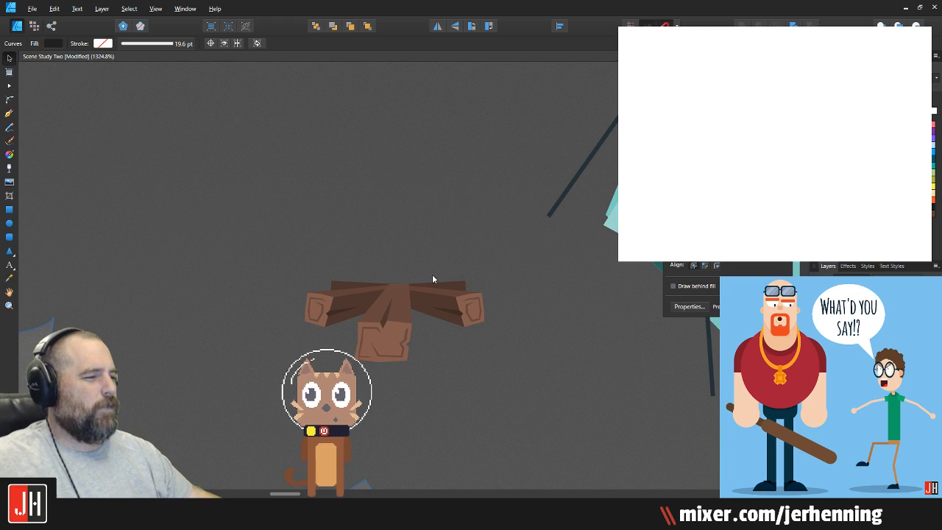
# Step: Enlarge the log pile group slightly and shift it left, away from the tent
pyautogui.scroll(-9, 433, 281)
pyautogui.scroll(7, 450, 292)
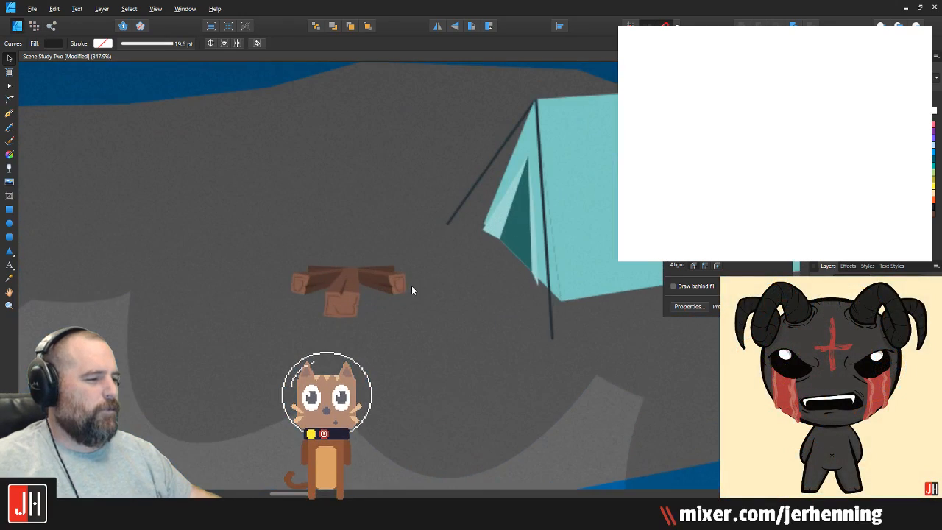
pyautogui.click(359, 285)
pyautogui.moveTo(407, 266); pyautogui.dragTo(431, 254)
pyautogui.moveTo(386, 272); pyautogui.dragTo(367, 272)
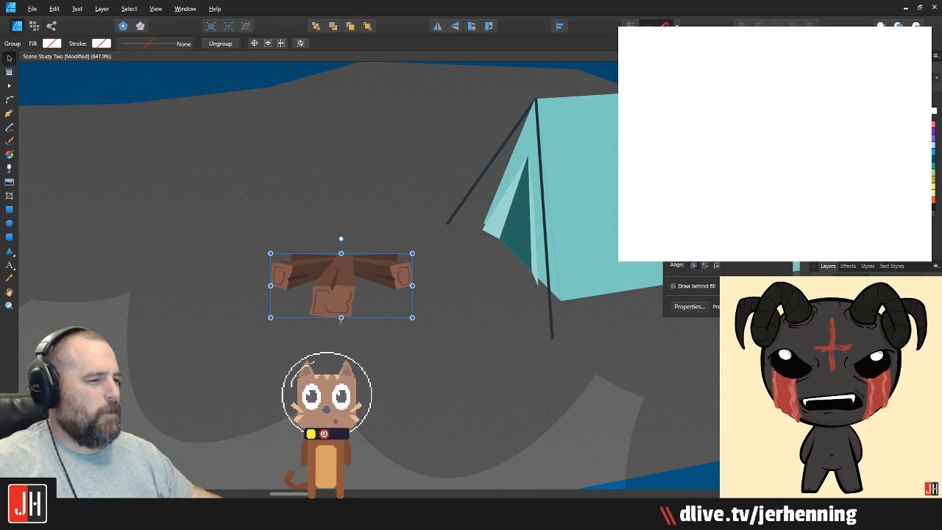
pyautogui.moveTo(349, 279); pyautogui.dragTo(341, 276)
pyautogui.click(364, 216)
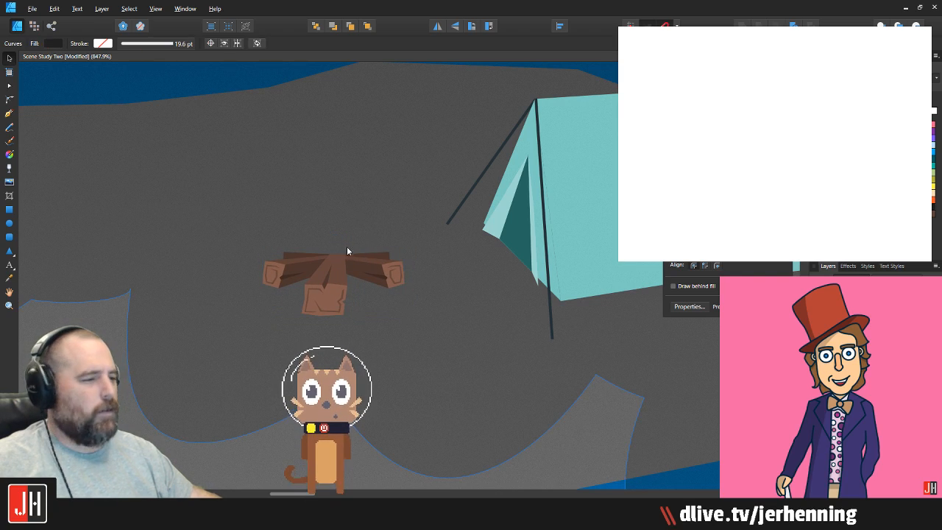
# Step: Nudge the log pile group a little farther left of the tent and deselect it
pyautogui.scroll(3, 353, 251)
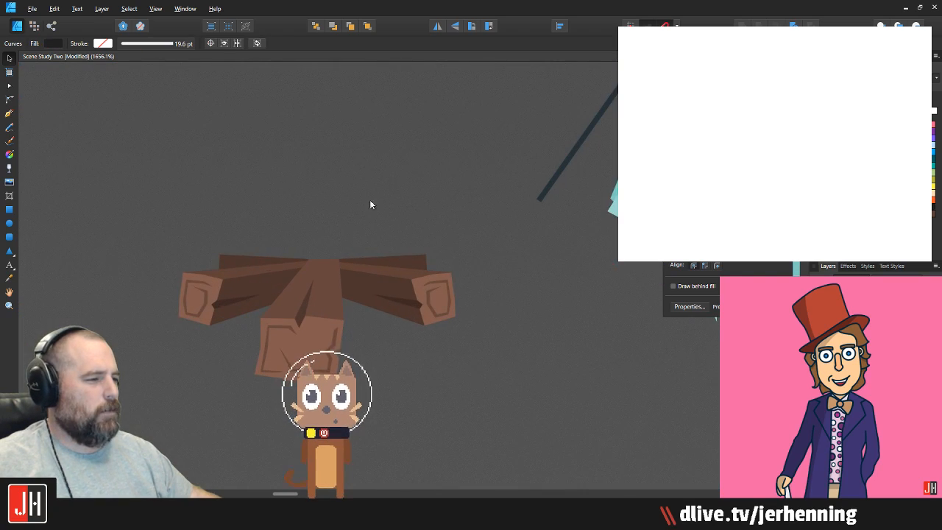
pyautogui.click(9, 114)
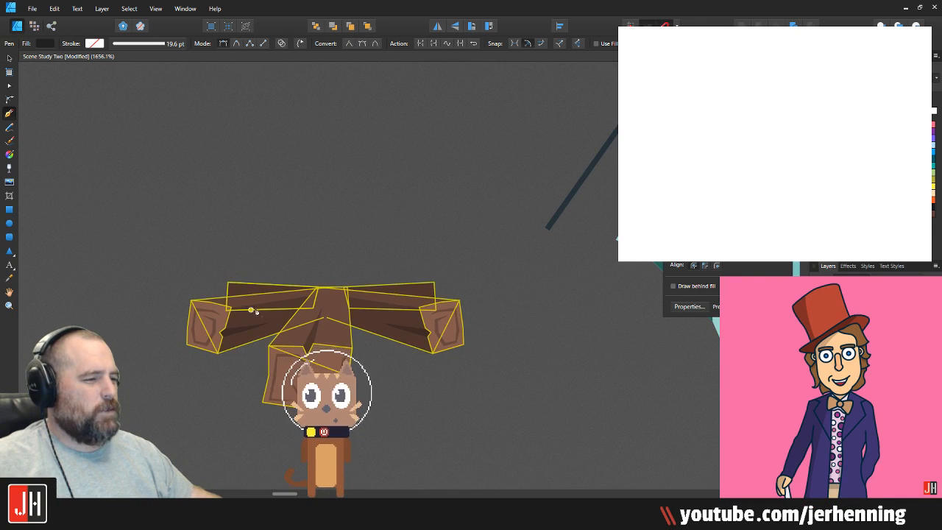
pyautogui.scroll(-3, 250, 311)
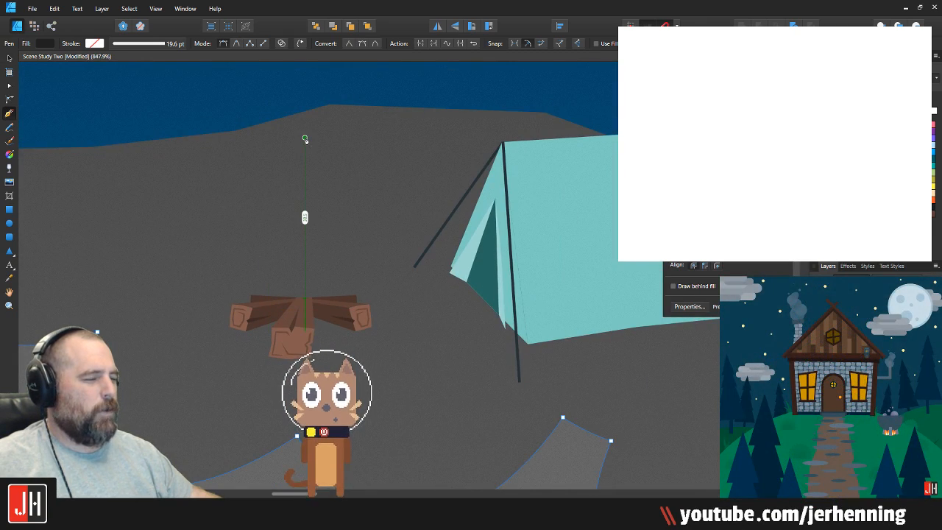
pyautogui.press('v')
pyautogui.click(283, 328)
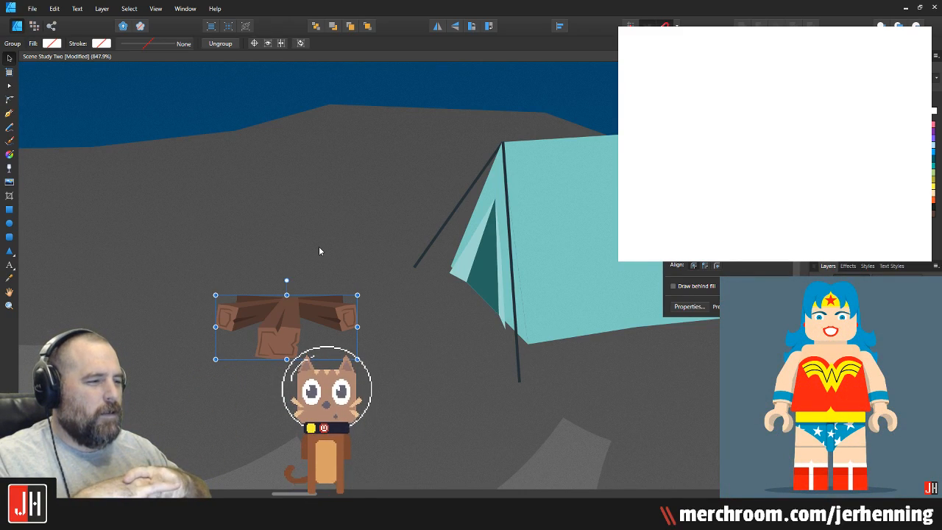
pyautogui.click(286, 225)
# Step: Examine the blue flame in the Wizard document as a reference, then review the overall Scene Study Two composition
pyautogui.scroll(-5, 333, 252)
pyautogui.click(335, 250)
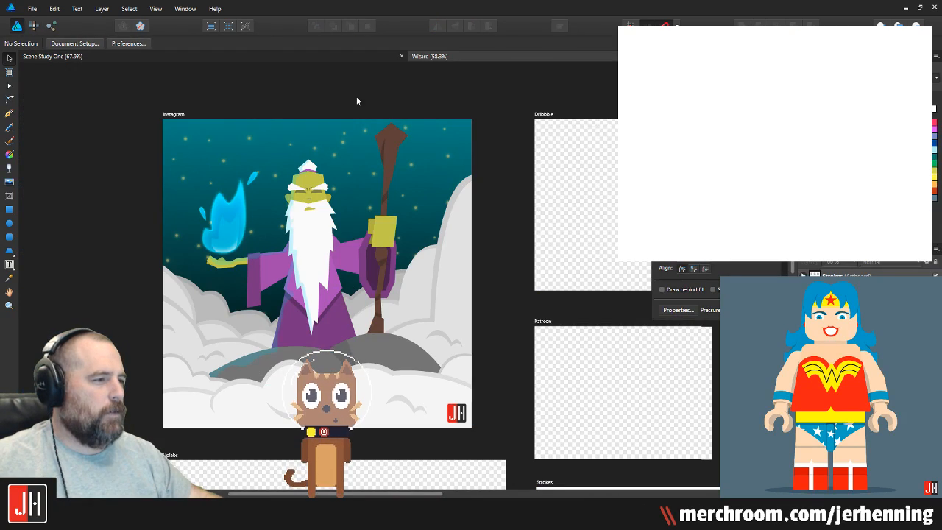
pyautogui.scroll(3, 201, 246)
pyautogui.scroll(1, 314, 193)
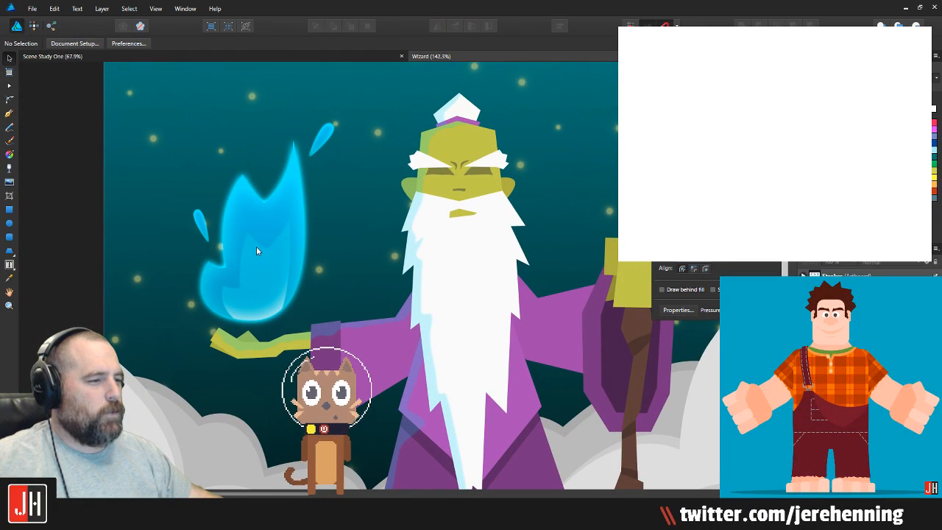
pyautogui.scroll(-2, 315, 245)
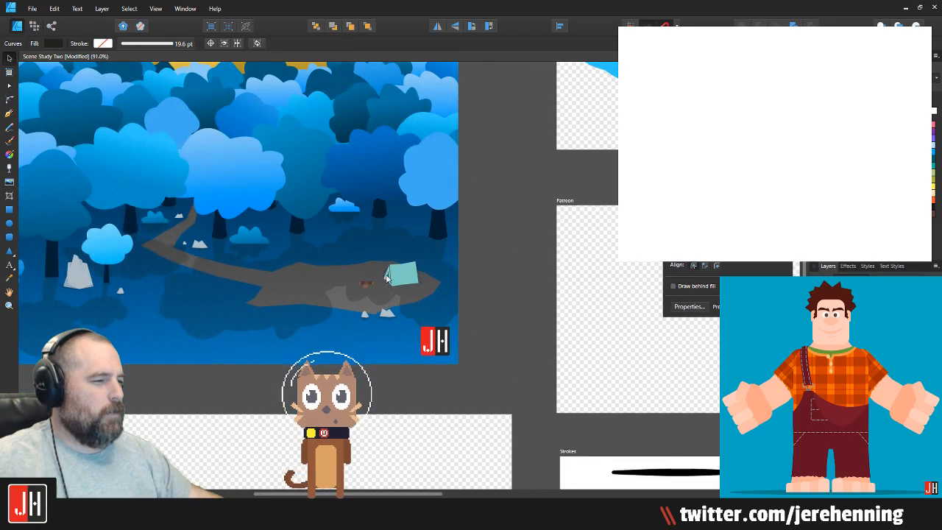
pyautogui.click(490, 259)
pyautogui.scroll(-2, 368, 236)
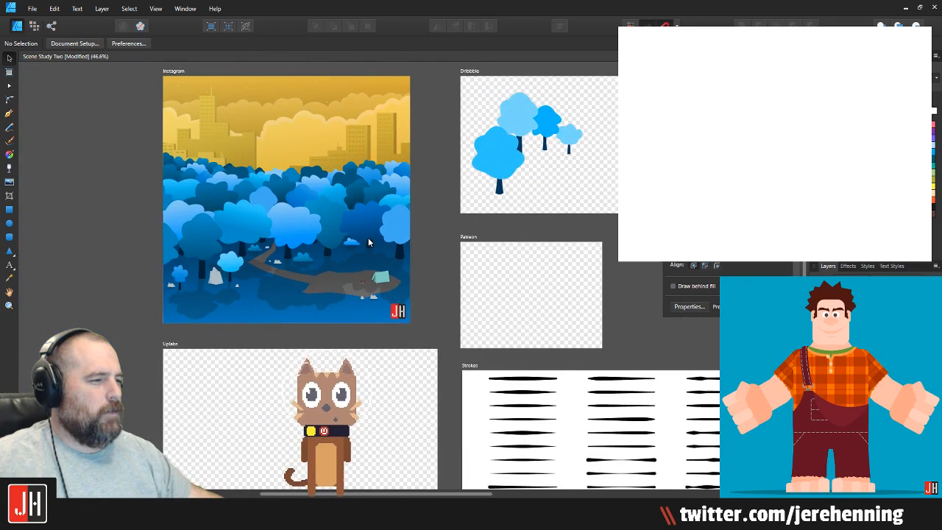
pyautogui.scroll(4, 366, 302)
pyautogui.scroll(-4, 375, 291)
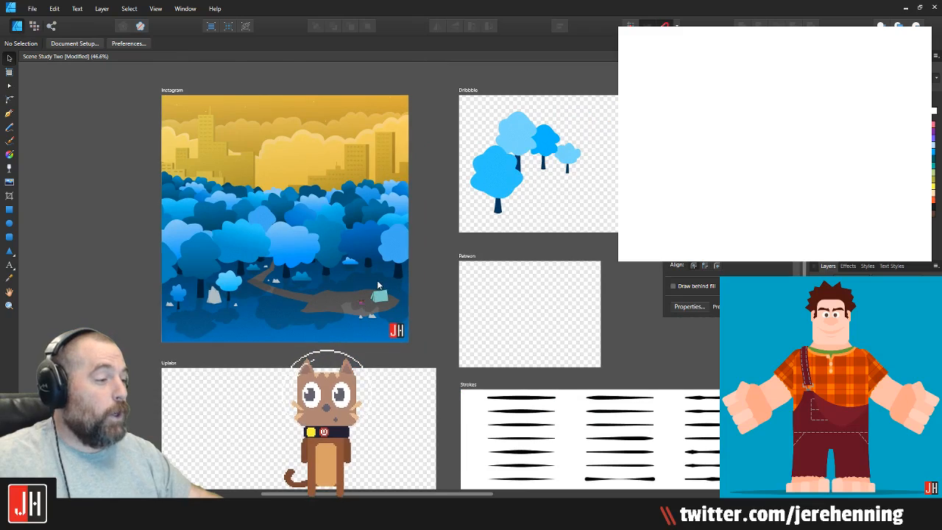
pyautogui.moveTo(379, 285); pyautogui.dragTo(410, 264)
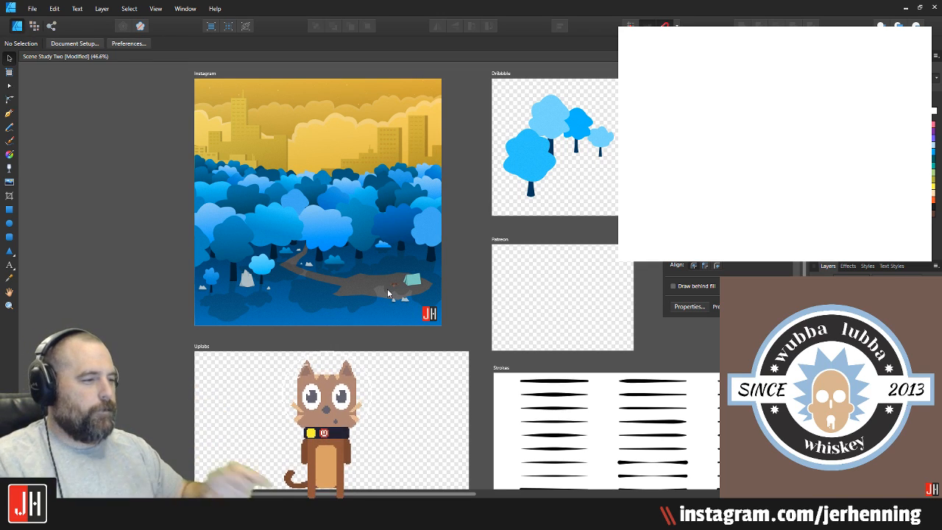
# Step: Sample the golden yellow from the sky as the fill colour for a Pen tool shape above the logs
pyautogui.press('i')
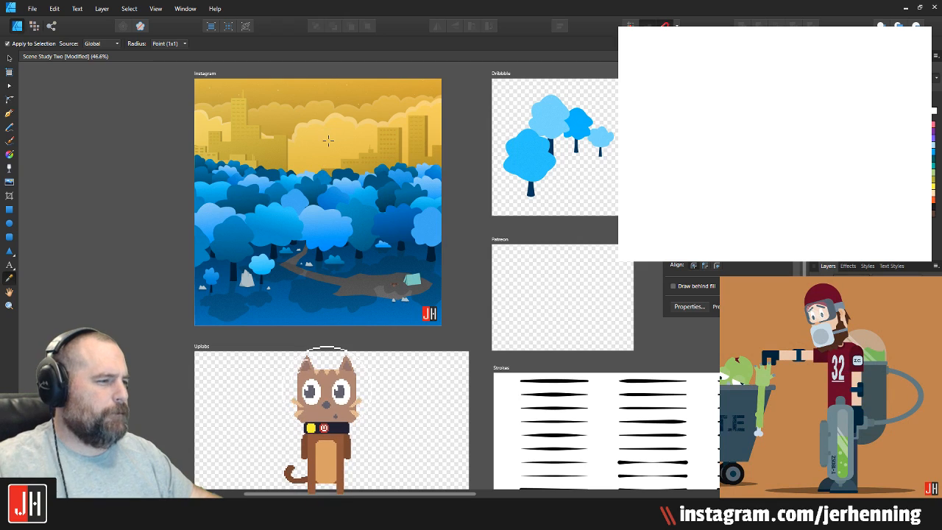
pyautogui.press('v')
pyautogui.scroll(3, 387, 298)
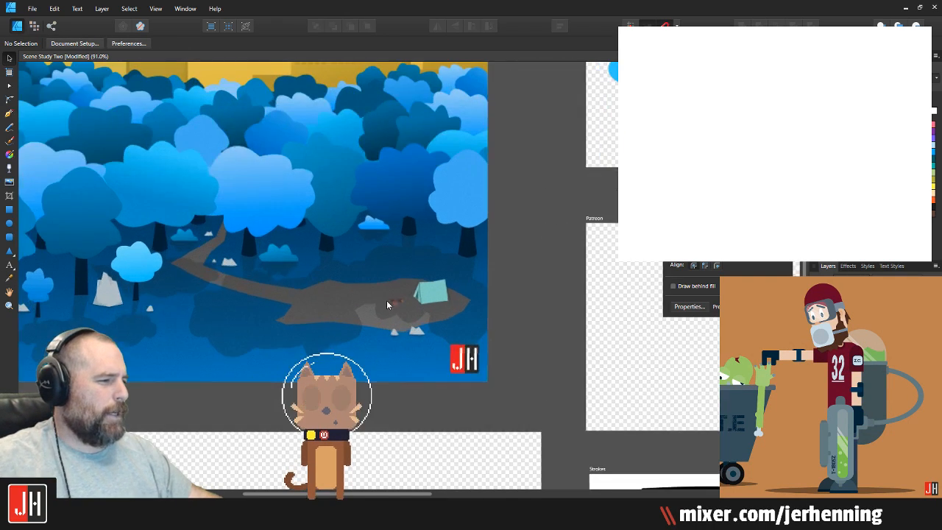
pyautogui.scroll(6, 387, 301)
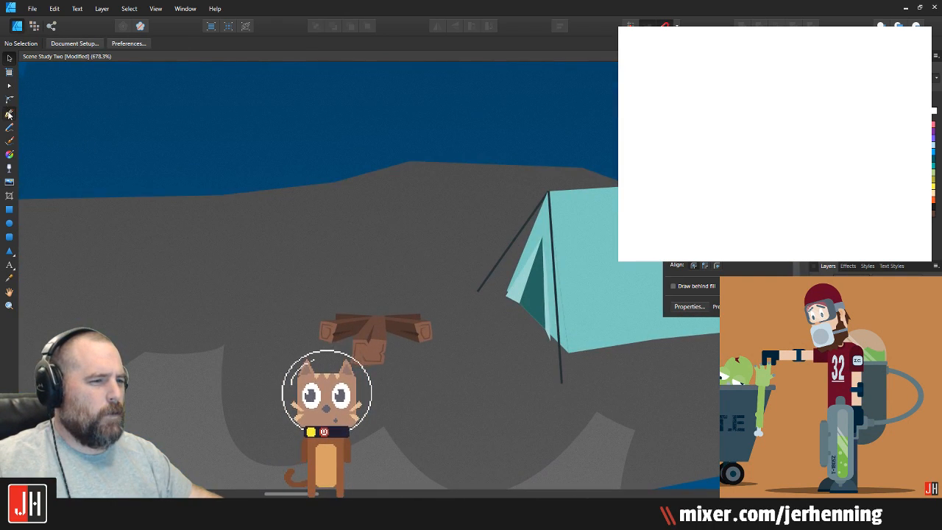
pyautogui.click(9, 113)
pyautogui.scroll(2, 345, 298)
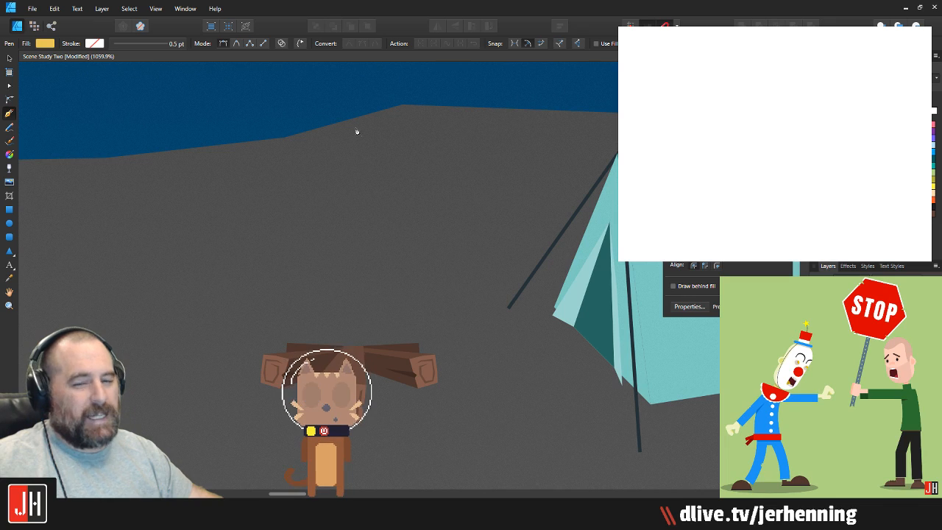
pyautogui.click(354, 352)
pyautogui.moveTo(354, 346); pyautogui.dragTo(575, 364)
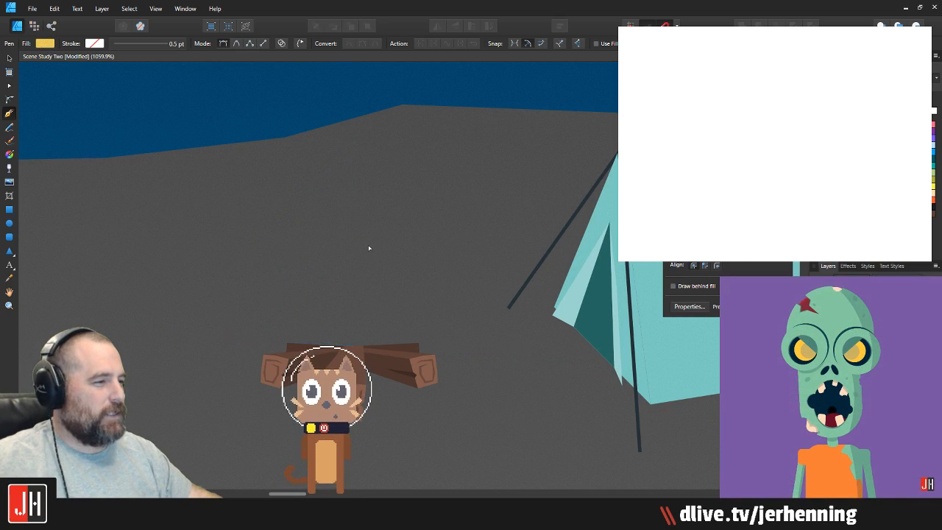
pyautogui.moveTo(436, 353); pyautogui.dragTo(528, 400)
pyautogui.hotkey('ctrl', 'z')
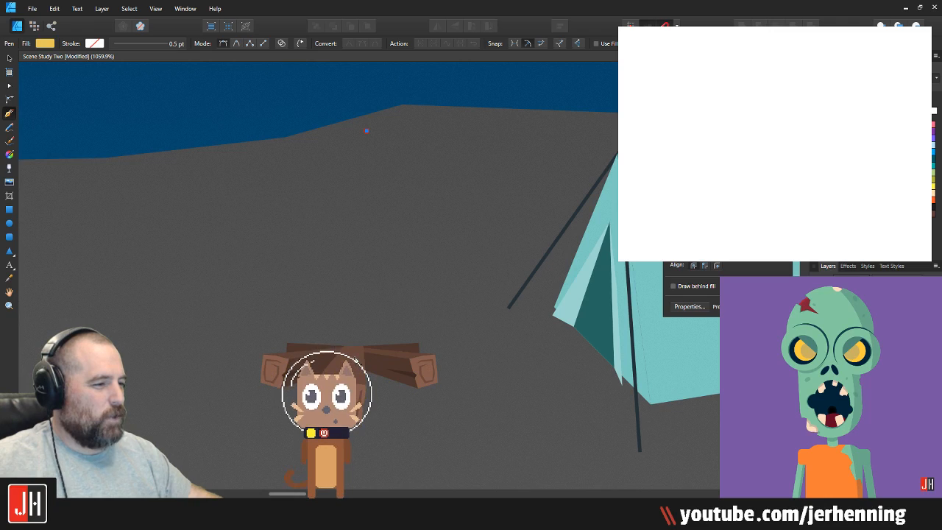
# Step: Draw a closed two-pointed flame rising from the log pile with the Pen tool, using curved sides and the golden yellow fill
pyautogui.moveTo(559, 362); pyautogui.dragTo(566, 367)
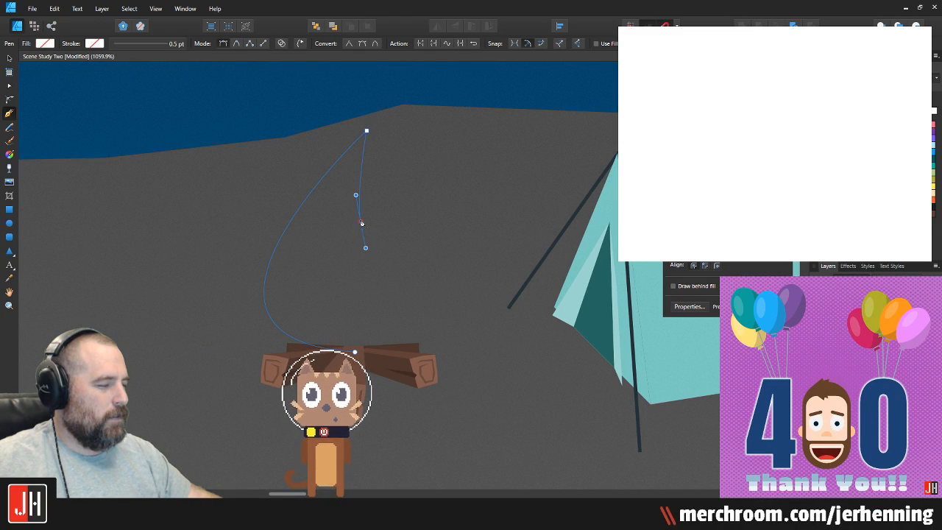
pyautogui.moveTo(350, 272); pyautogui.dragTo(381, 252)
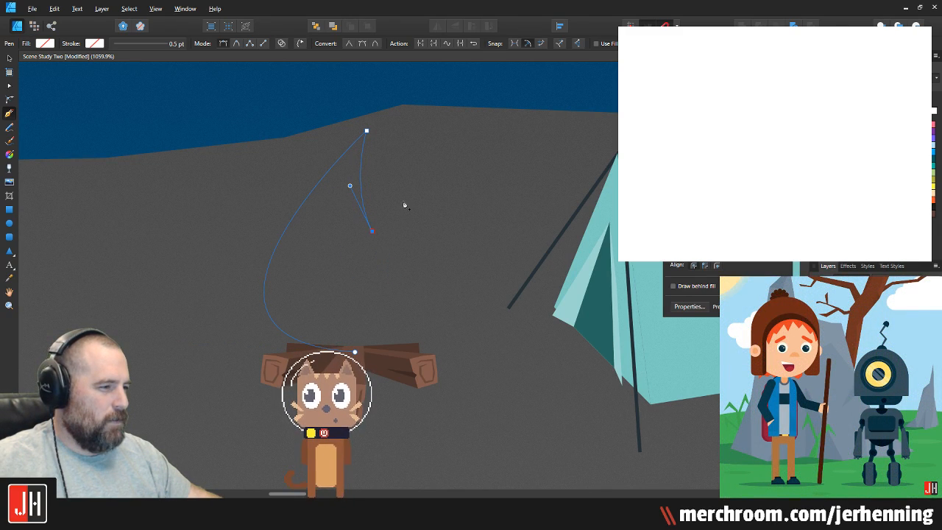
pyautogui.moveTo(438, 171); pyautogui.dragTo(431, 173)
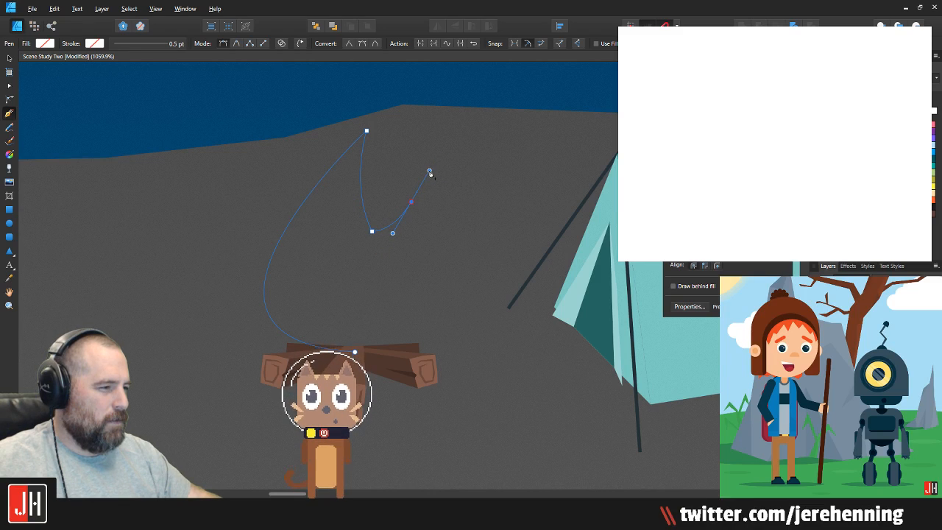
pyautogui.press('v')
pyautogui.press('p')
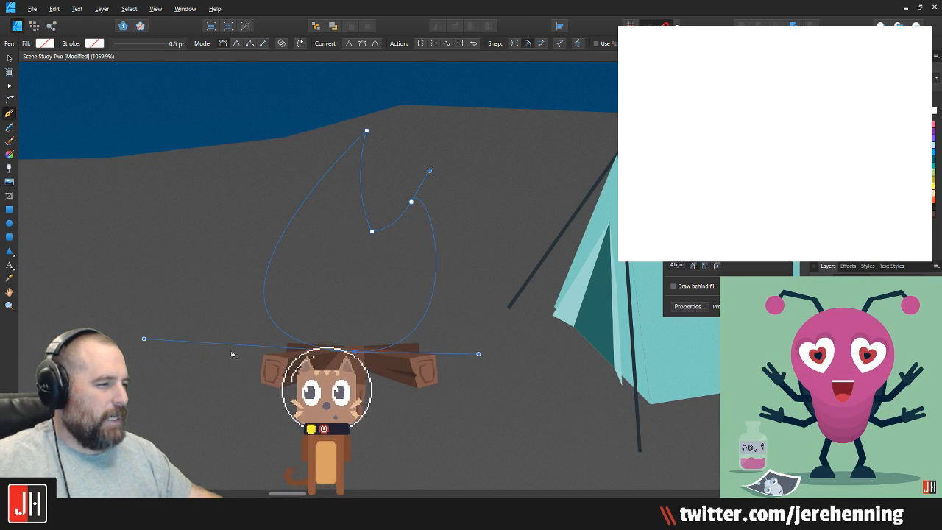
pyautogui.click(413, 205)
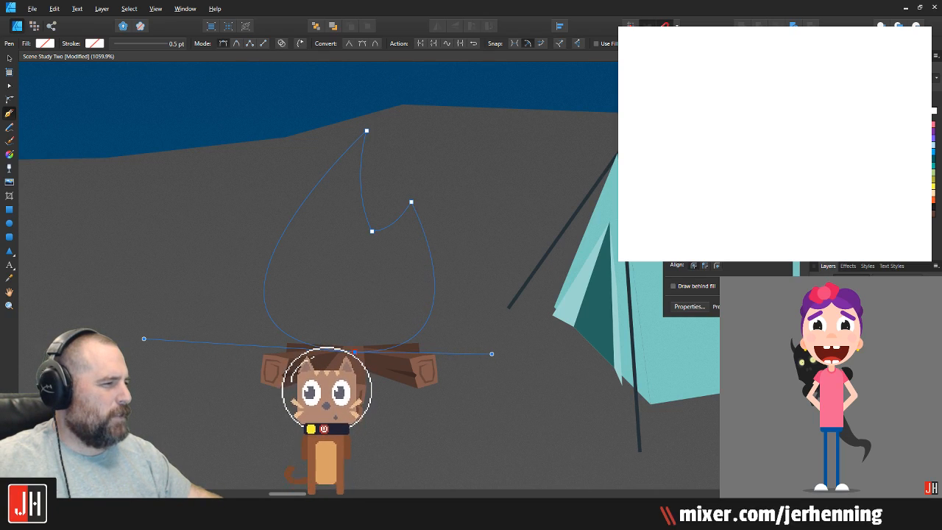
pyautogui.press('v')
pyautogui.click(471, 186)
pyautogui.scroll(-3, 469, 190)
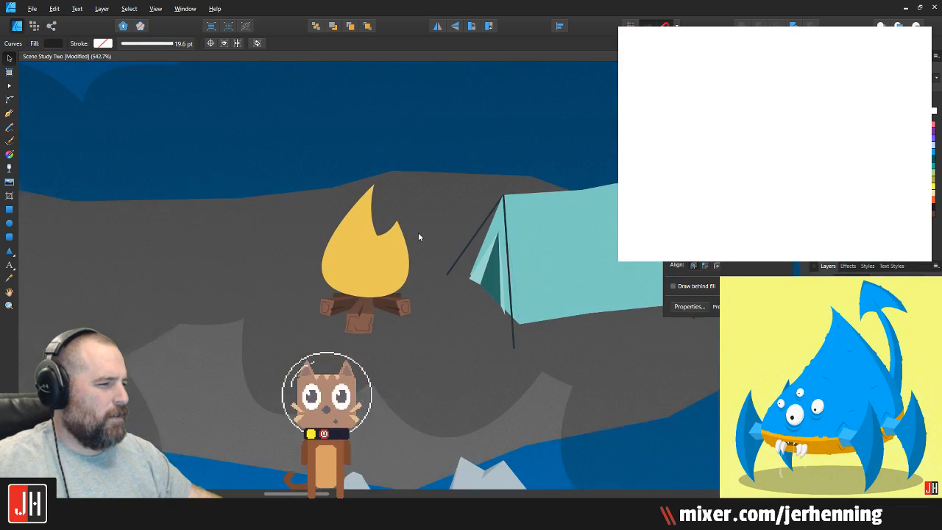
# Step: Scale the yellow flame down and position it over the right half of the log pile
pyautogui.scroll(3, 418, 235)
pyautogui.click(390, 273)
pyautogui.moveTo(456, 111); pyautogui.dragTo(387, 204)
pyautogui.moveTo(361, 288); pyautogui.dragTo(425, 291)
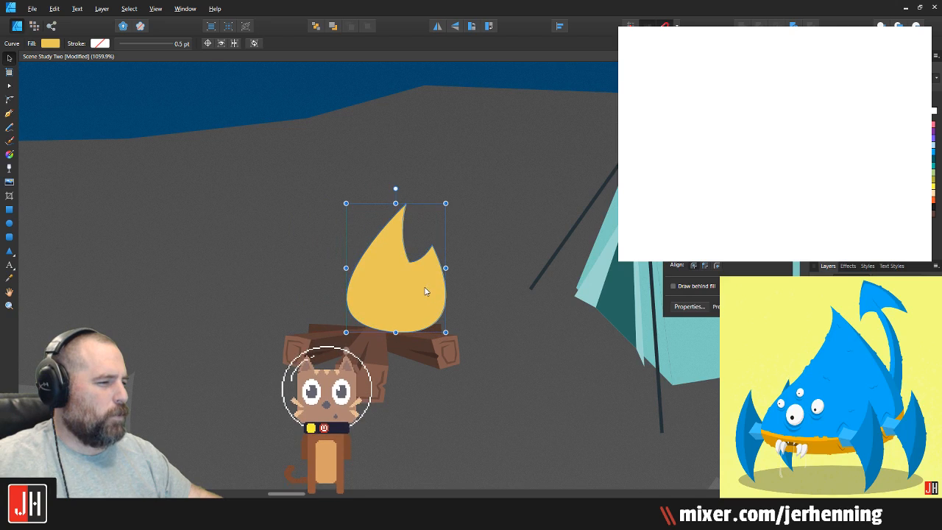
pyautogui.click(474, 243)
pyautogui.scroll(2, 401, 291)
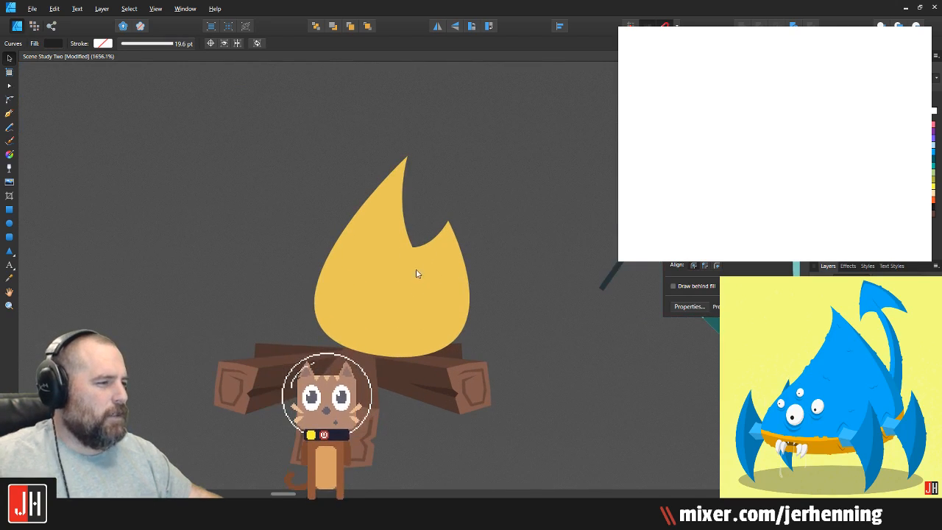
# Step: Duplicate the flame, flip the copy horizontally, shrink it slightly and set it behind the original on the left in a darker yellow
pyautogui.click(420, 264)
pyautogui.moveTo(386, 279); pyautogui.dragTo(347, 279)
pyautogui.click(439, 27)
pyautogui.moveTo(425, 156); pyautogui.dragTo(406, 184)
pyautogui.moveTo(355, 284); pyautogui.dragTo(344, 271)
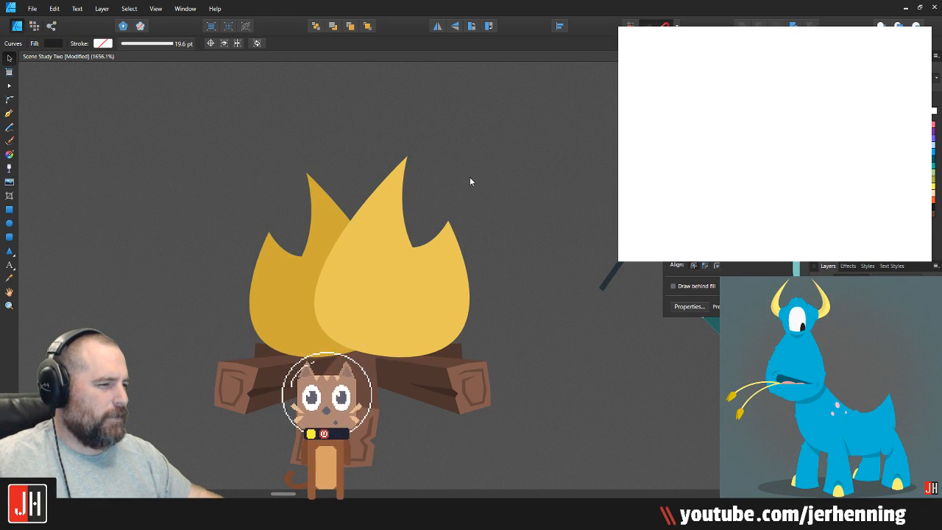
# Step: Reshape the darker flame by lowering its small left tip and raising the notch between its two points with the Node tool
pyautogui.scroll(3, 276, 284)
pyautogui.press('a')
pyautogui.moveTo(238, 194); pyautogui.dragTo(227, 242)
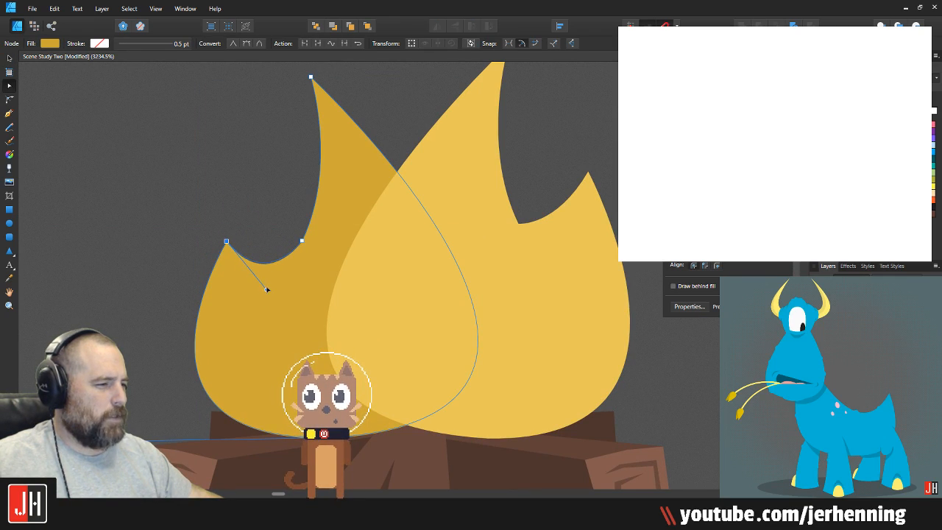
pyautogui.moveTo(302, 240); pyautogui.dragTo(307, 217)
pyautogui.press('v')
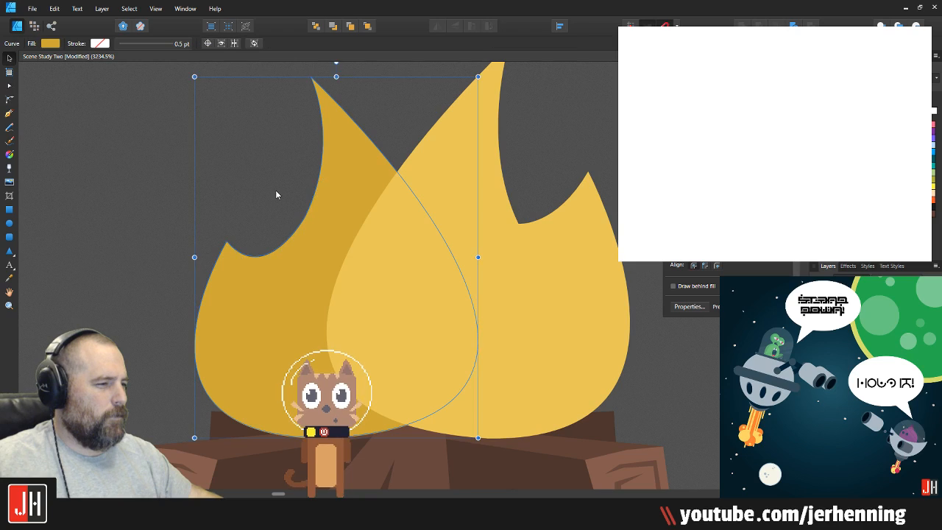
# Step: Duplicate the bright front flame upward, darken the copy to a brownish yellow and set it behind the other two flames
pyautogui.scroll(-5, 276, 195)
pyautogui.scroll(3, 316, 206)
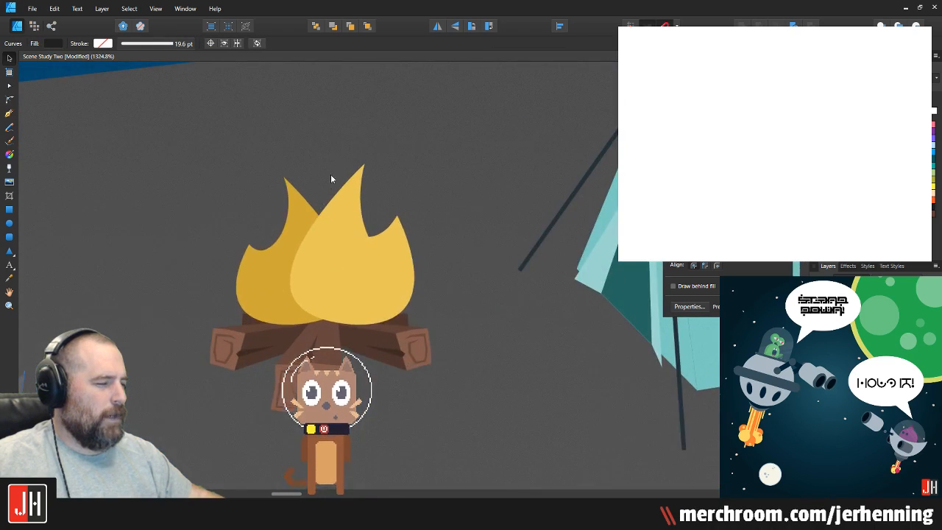
pyautogui.moveTo(351, 256); pyautogui.dragTo(343, 202)
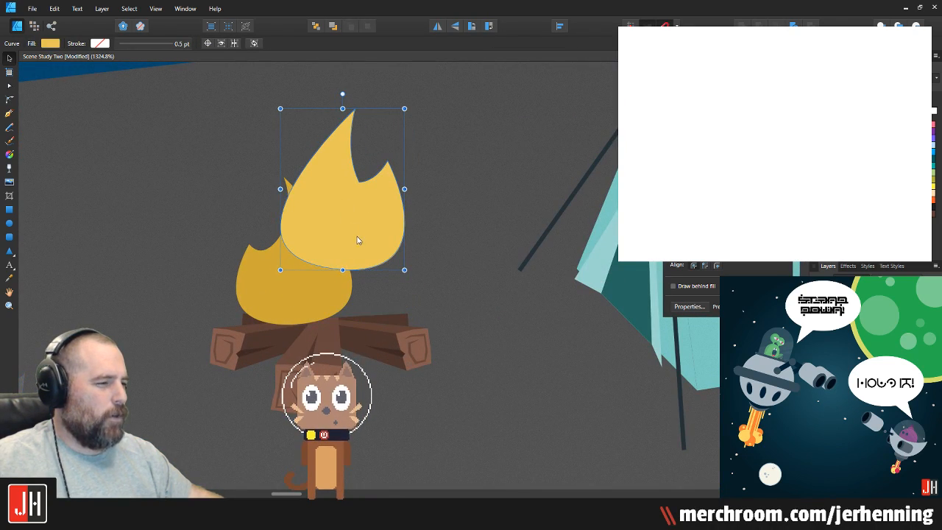
pyautogui.hotkey('ctrl', 'z')
pyautogui.moveTo(359, 251); pyautogui.dragTo(353, 162)
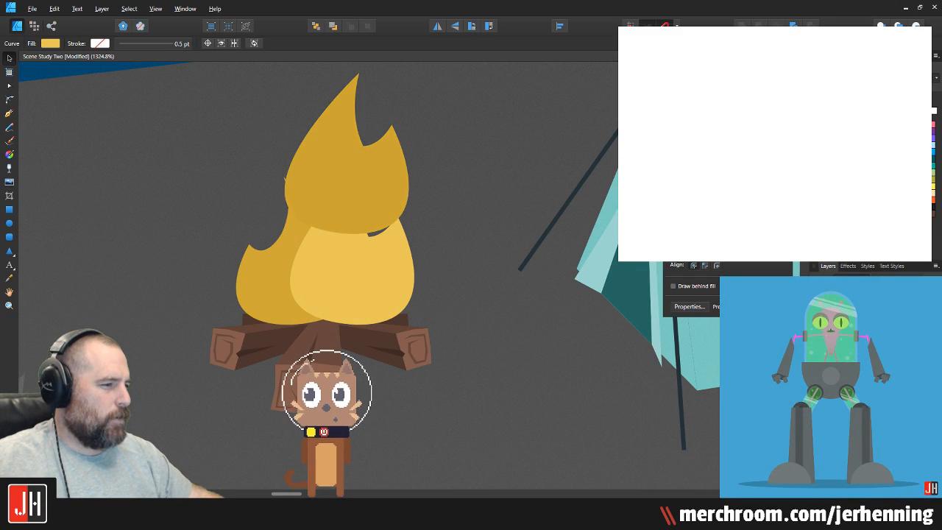
pyautogui.hotkey('ctrl', '[')
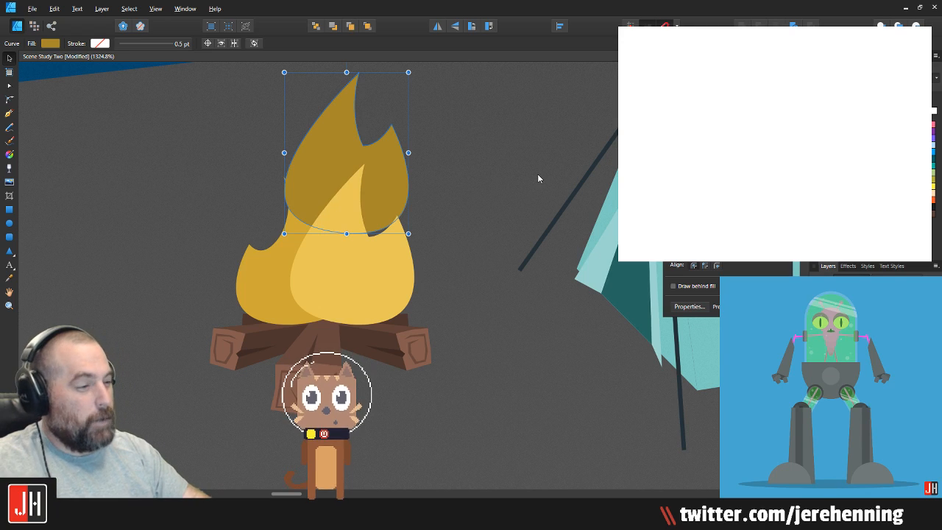
pyautogui.moveTo(342, 171); pyautogui.dragTo(352, 193)
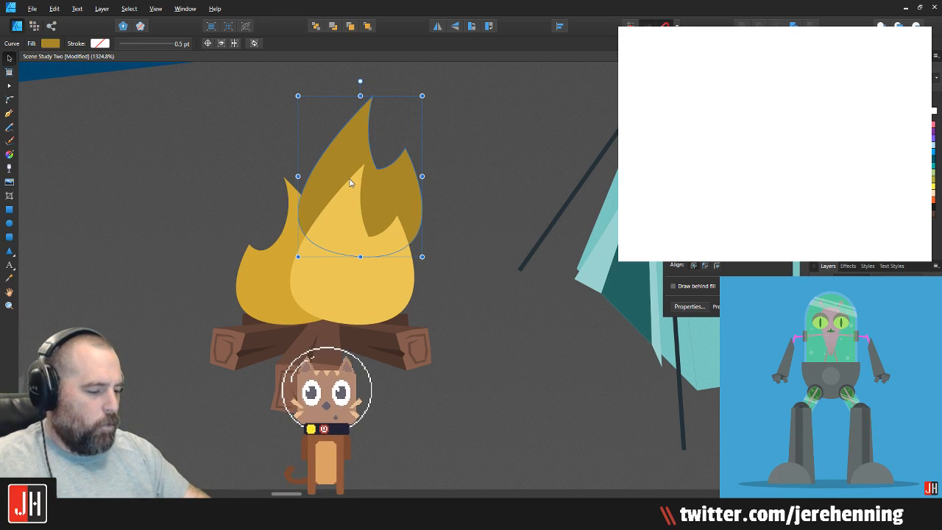
# Step: Stretch the dark back flame's base down towards the logs by lowering its bottom node with the Node tool
pyautogui.scroll(2, 350, 182)
pyautogui.moveTo(436, 212); pyautogui.dragTo(434, 245)
pyautogui.press('a')
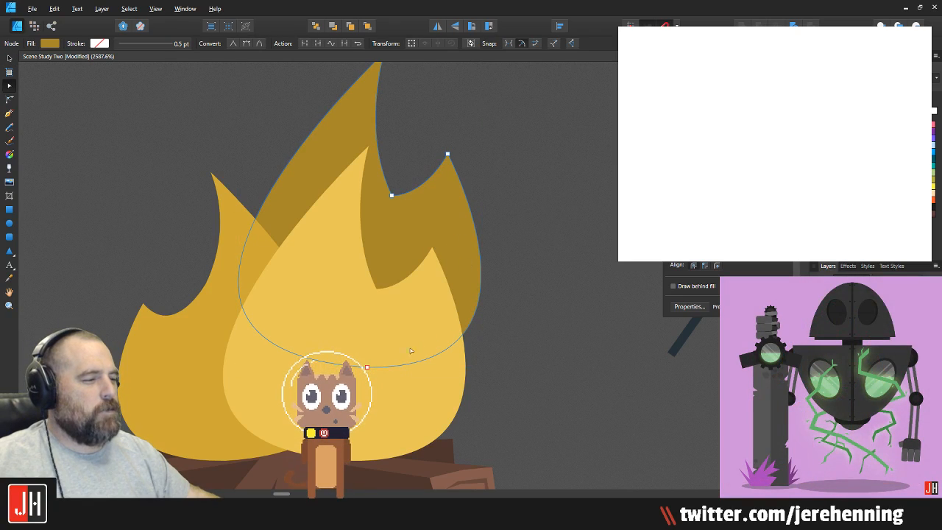
pyautogui.moveTo(367, 368); pyautogui.dragTo(343, 457)
pyautogui.press('v')
pyautogui.click(548, 339)
pyautogui.scroll(-6, 280, 263)
pyautogui.scroll(4, 290, 260)
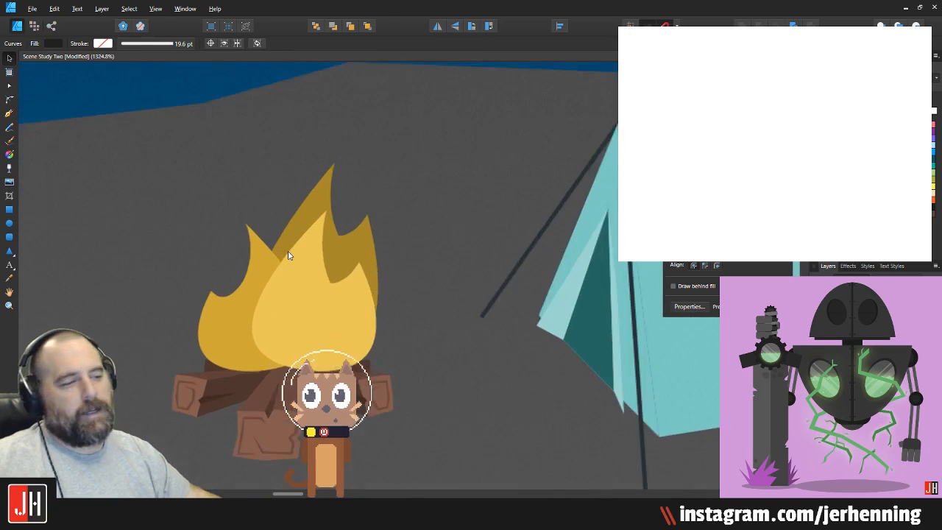
# Step: Rotate the dark back flame slightly clockwise and nudge it upward behind the front flame
pyautogui.click(356, 234)
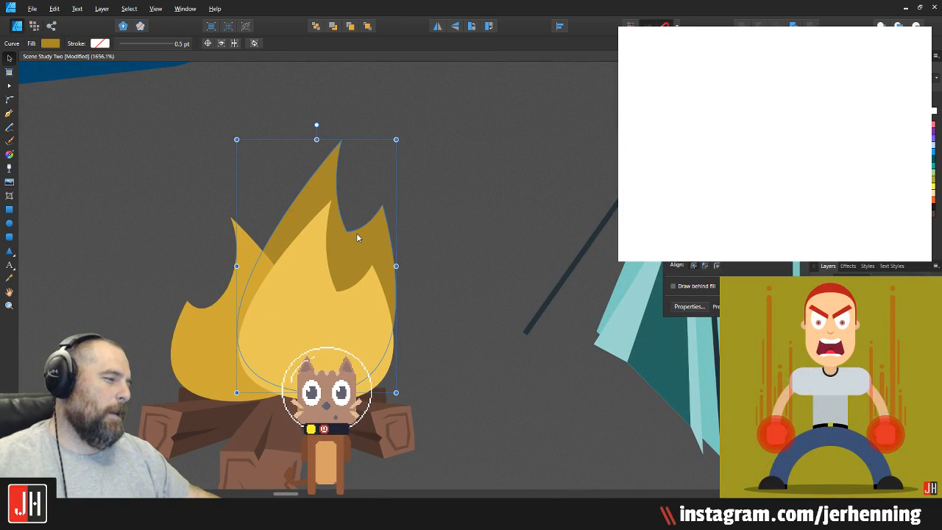
pyautogui.moveTo(316, 125); pyautogui.dragTo(337, 126)
pyautogui.moveTo(341, 238); pyautogui.dragTo(338, 228)
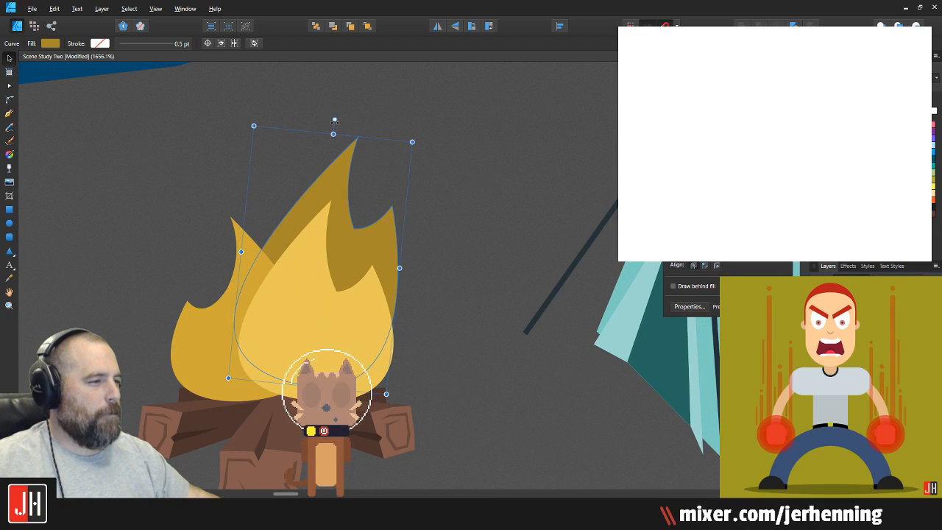
pyautogui.moveTo(335, 120); pyautogui.dragTo(317, 119)
# Step: Nudge the bright front flame's main tip slightly upward with the Node tool
pyautogui.click(317, 237)
pyautogui.press('a')
pyautogui.moveTo(332, 202)
pyautogui.mouseDown()
pyautogui.moveTo(322, 221)
pyautogui.moveTo(331, 200)
pyautogui.mouseUp()
pyautogui.press('v')
pyautogui.click(407, 192)
pyautogui.scroll(-4, 406, 194)
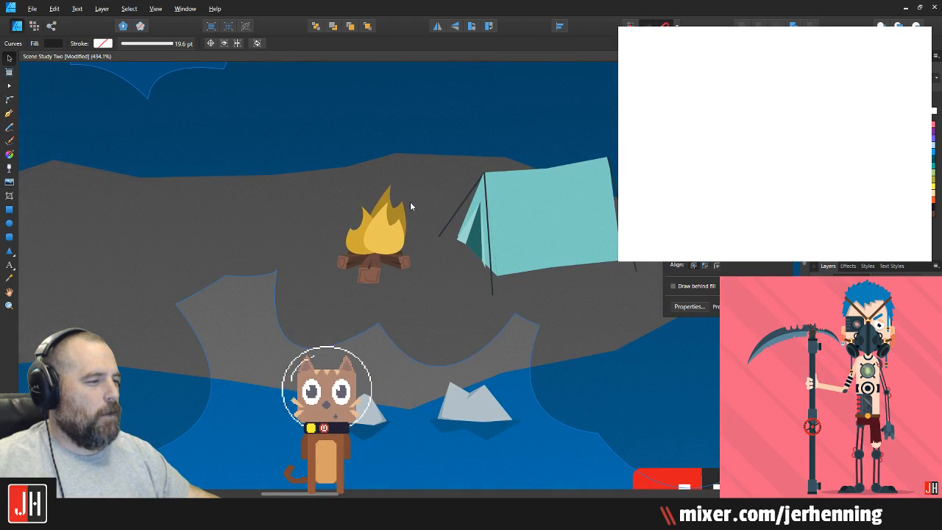
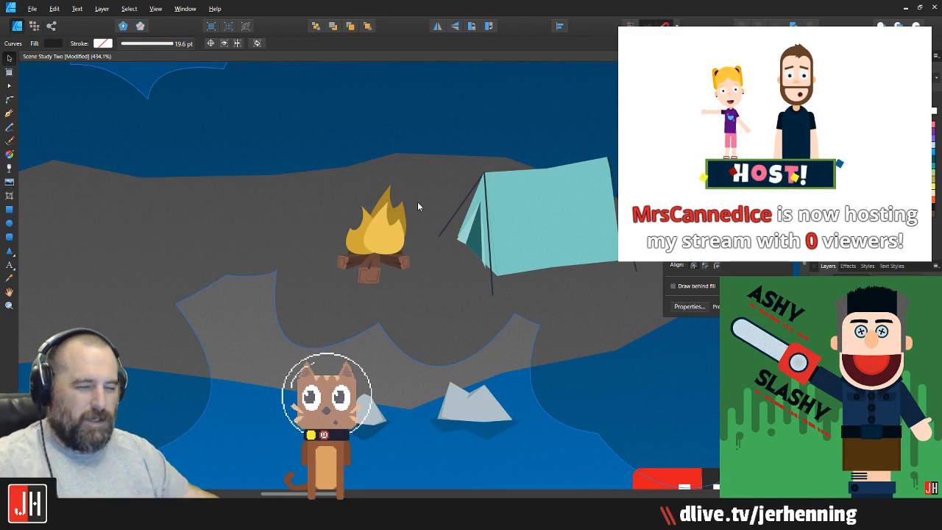
# Step: Lower the notch between the two points of the dark back flame with the Node tool
pyautogui.scroll(5, 372, 223)
pyautogui.click(410, 128)
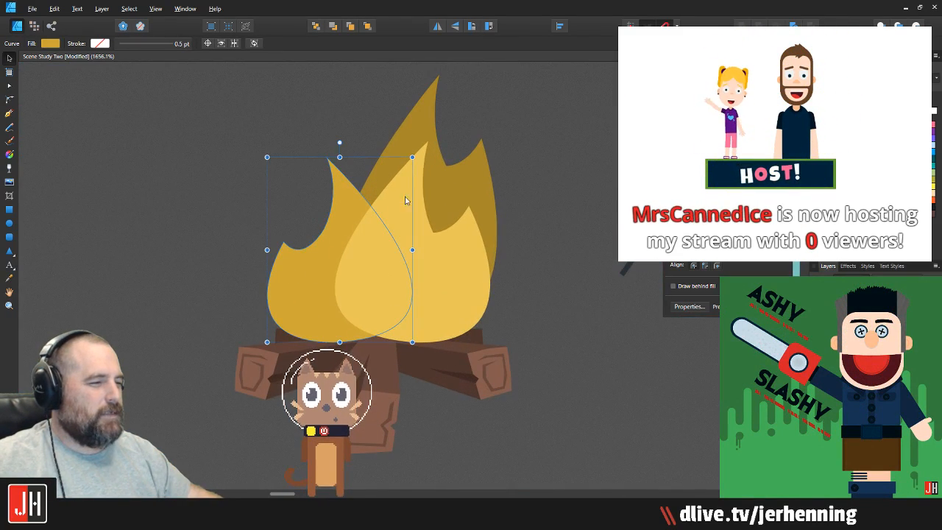
pyautogui.scroll(2, 407, 133)
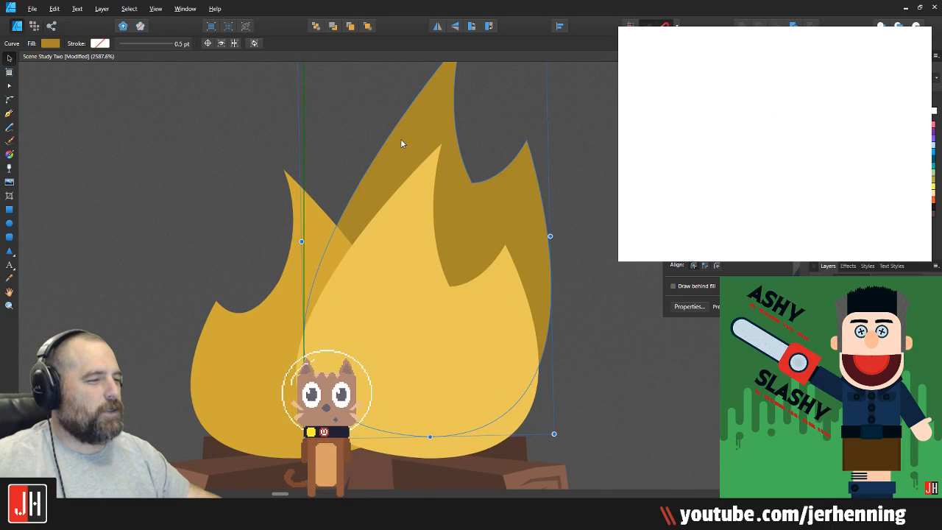
pyautogui.click(417, 232)
pyautogui.scroll(-2, 427, 252)
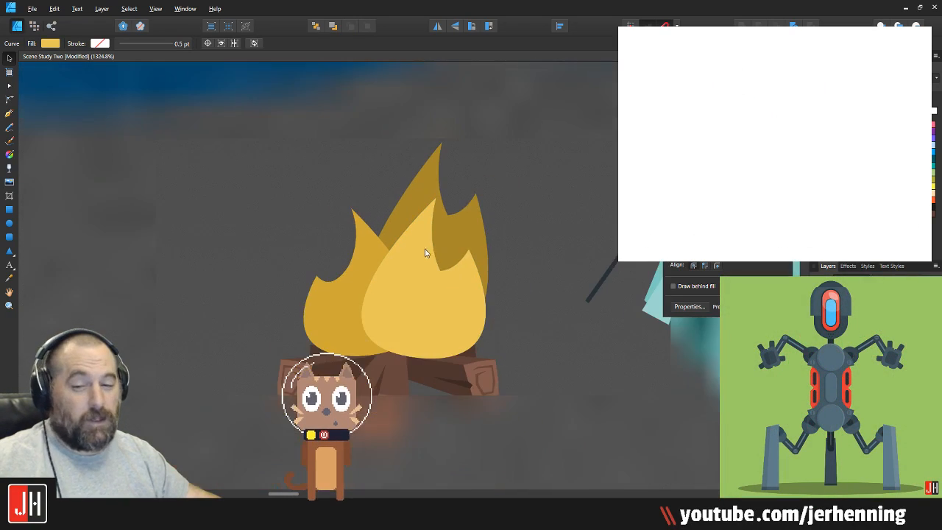
pyautogui.click(460, 237)
pyautogui.scroll(4, 420, 223)
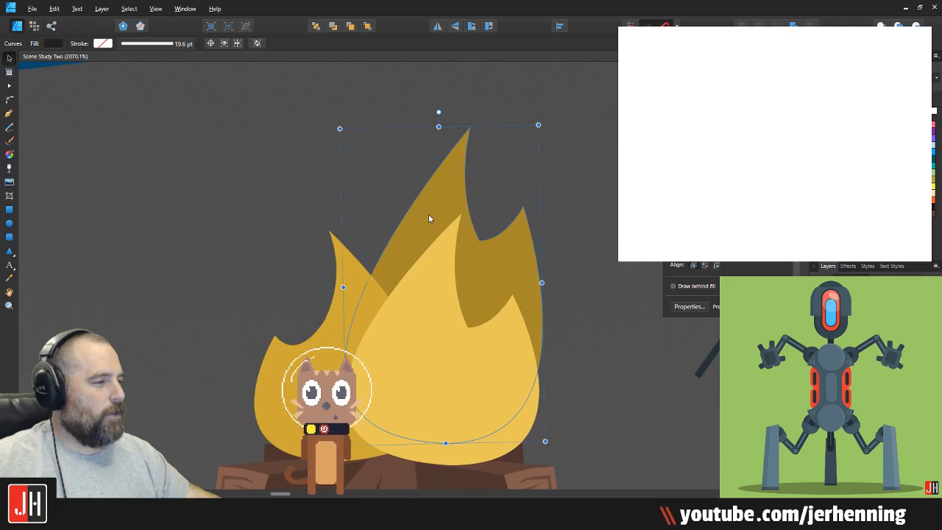
pyautogui.press('a')
pyautogui.moveTo(484, 240); pyautogui.dragTo(483, 254)
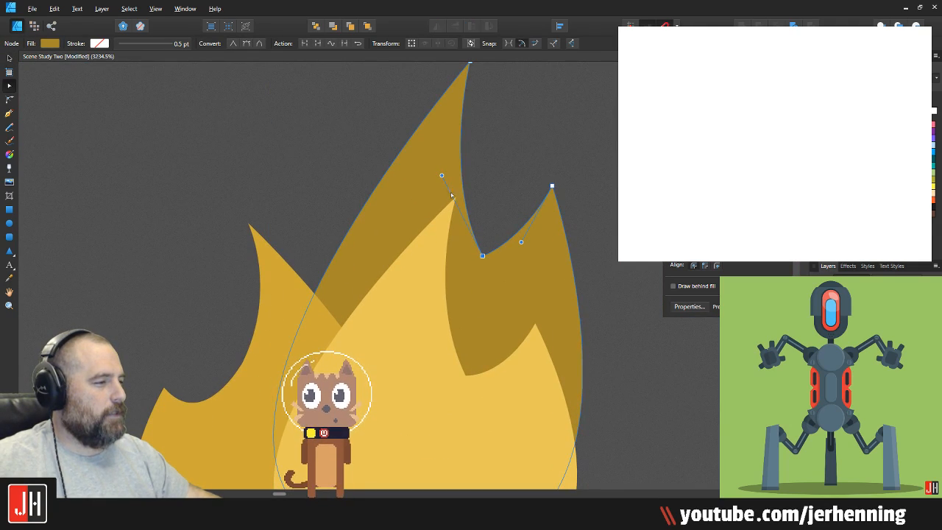
# Step: Reshape the back flame's inner curve and shift the bright front flame's main tip down and to the left
pyautogui.moveTo(441, 177); pyautogui.dragTo(428, 213)
pyautogui.click(449, 215)
pyautogui.press('v')
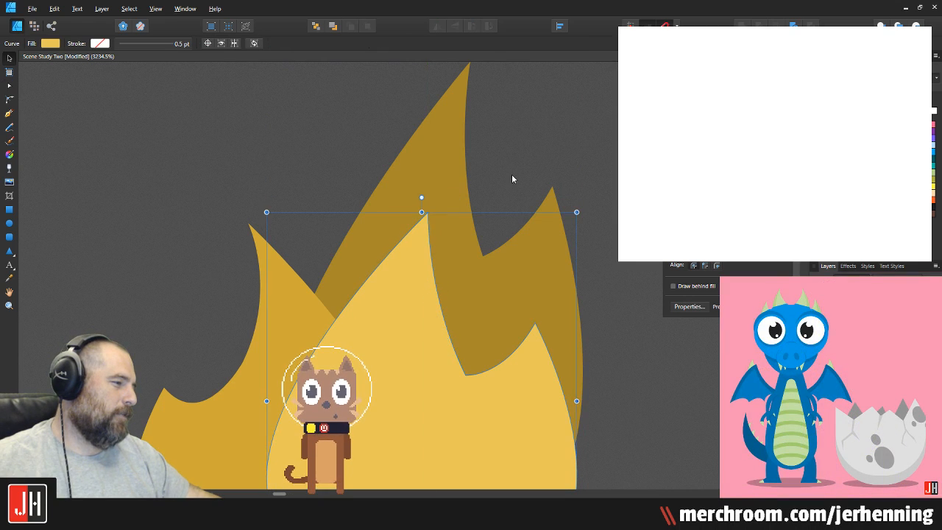
pyautogui.click(512, 174)
# Step: Clear the selection and examine the campfire's overall shape in the scene beside the tent
pyautogui.scroll(-7, 442, 240)
pyautogui.scroll(-2, 446, 263)
pyautogui.press('a')
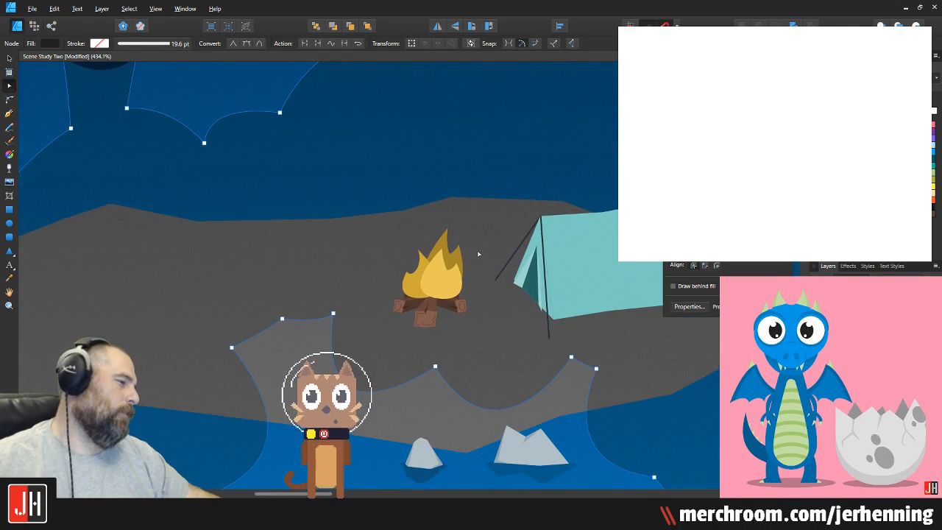
pyautogui.hotkey('ctrl', 'd')
pyautogui.scroll(5, 454, 280)
pyautogui.scroll(-10, 456, 284)
pyautogui.scroll(-3, 455, 285)
pyautogui.scroll(9, 456, 285)
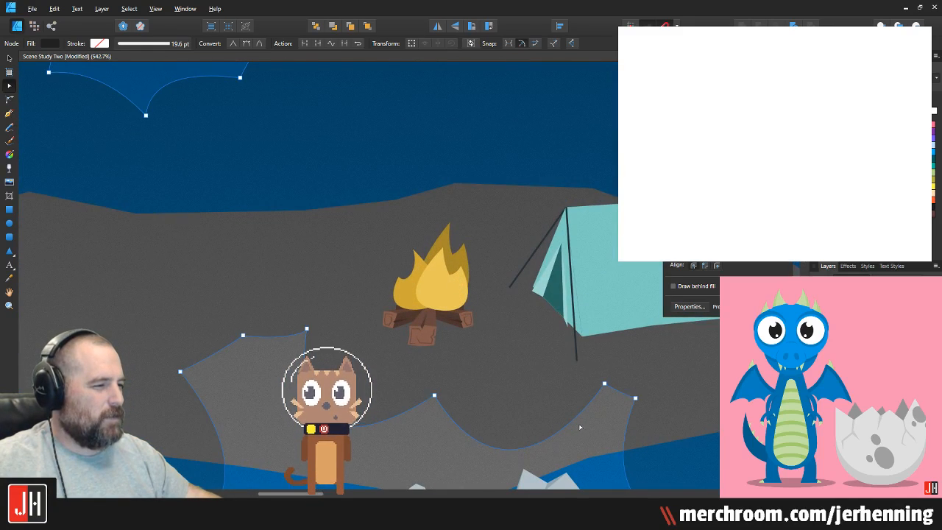
pyautogui.scroll(6, 448, 288)
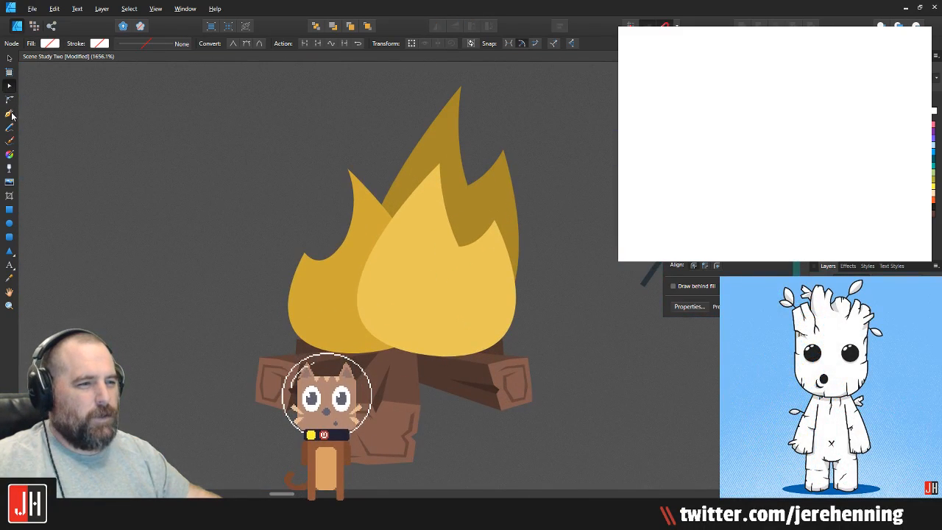
# Step: Draw a closed, curved single-pointed highlight over the lower part of the front flame with the Pen tool and fill it white
pyautogui.click(11, 114)
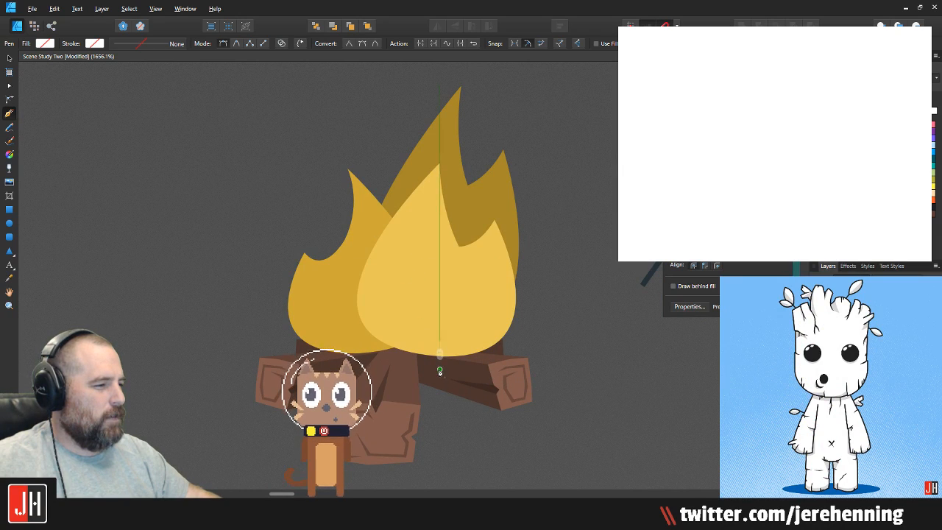
pyautogui.moveTo(451, 158); pyautogui.dragTo(513, 141)
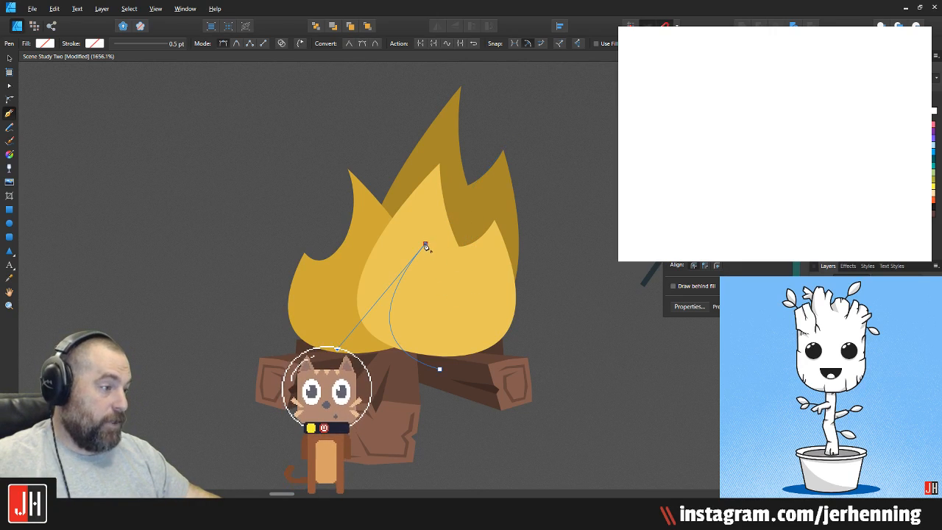
pyautogui.moveTo(465, 307); pyautogui.dragTo(517, 335)
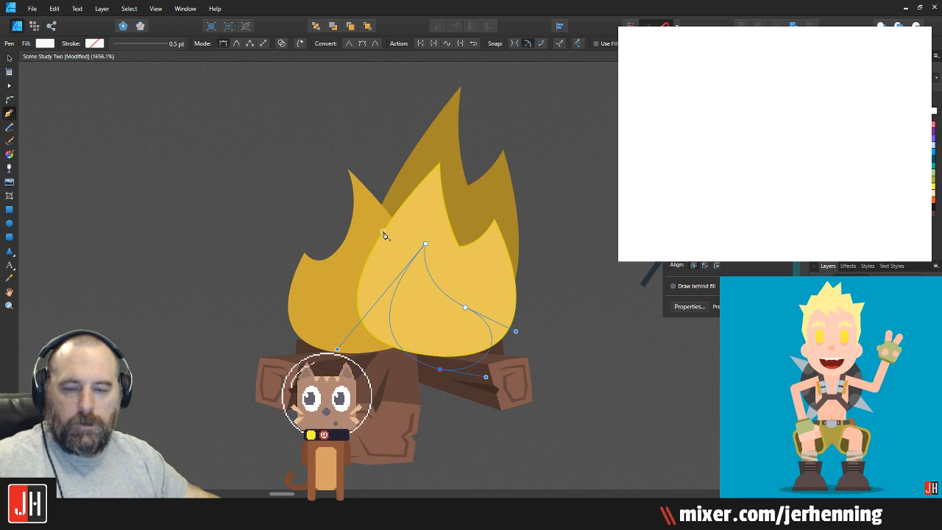
# Step: Clip the white highlight inside the bright front flame and set its opacity to 50%
pyautogui.press('v')
pyautogui.hotkey('ctrl', 'x')
pyautogui.click(436, 279)
pyautogui.hotkey('ctrl', 'alt', 'v')
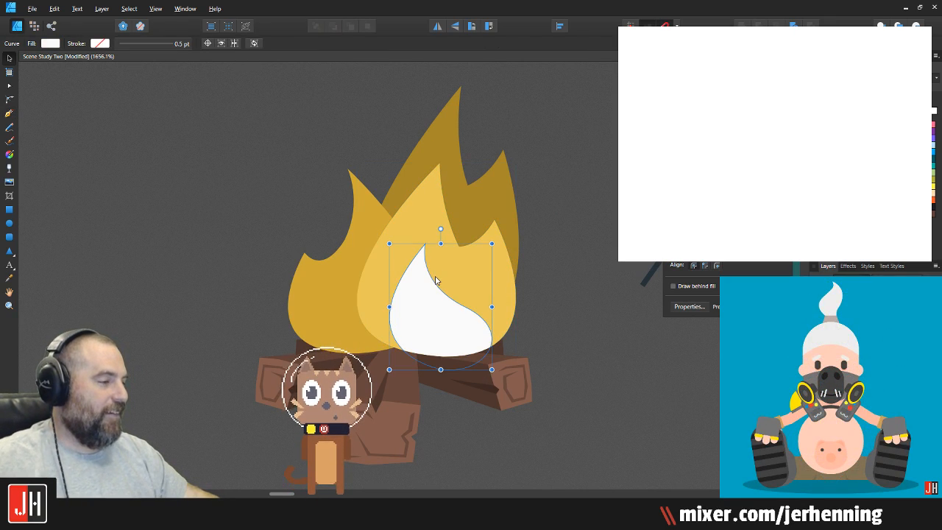
pyautogui.press('5')
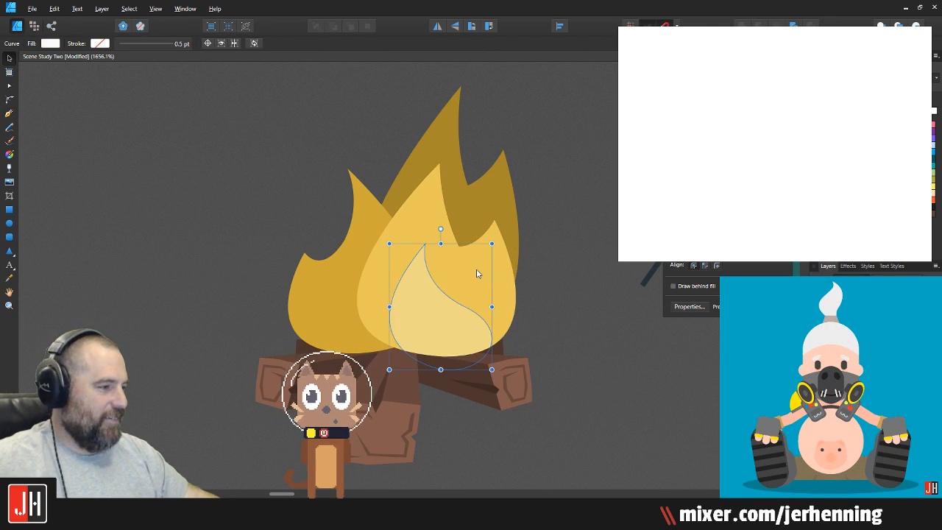
pyautogui.click(553, 295)
pyautogui.scroll(-6, 431, 289)
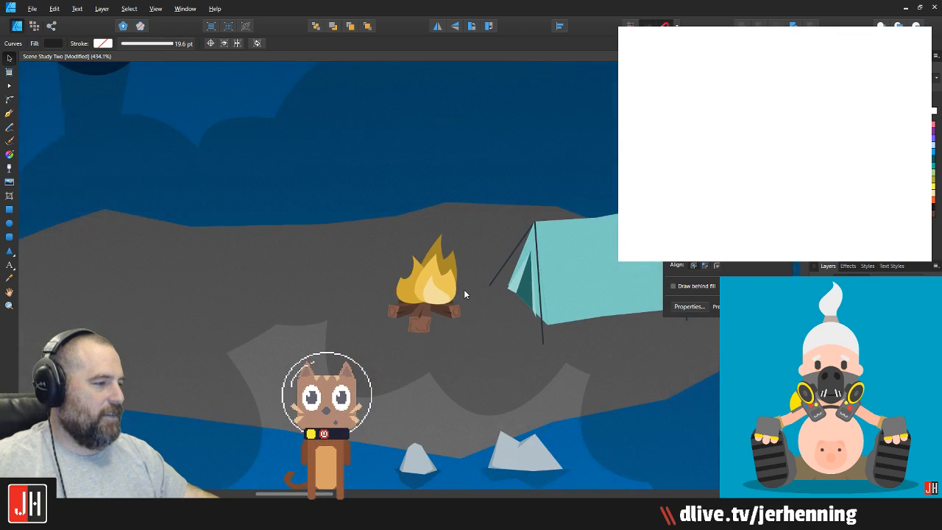
# Step: Select the three flames together, scale them down slightly and reposition them centred on the log pile
pyautogui.scroll(6, 425, 303)
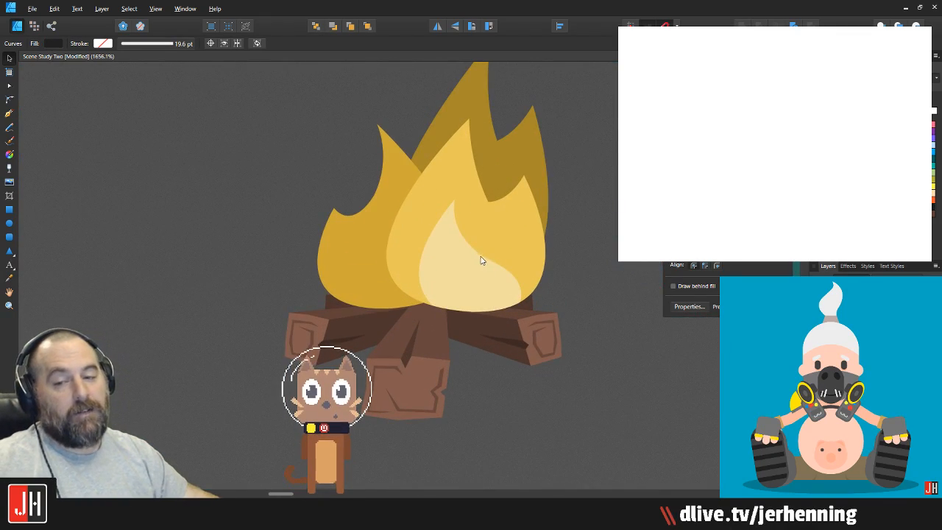
pyautogui.click(370, 249)
pyautogui.keyDown('shift'); pyautogui.click(496, 247); pyautogui.keyUp('shift')
pyautogui.keyDown('shift'); pyautogui.click(525, 153); pyautogui.keyUp('shift')
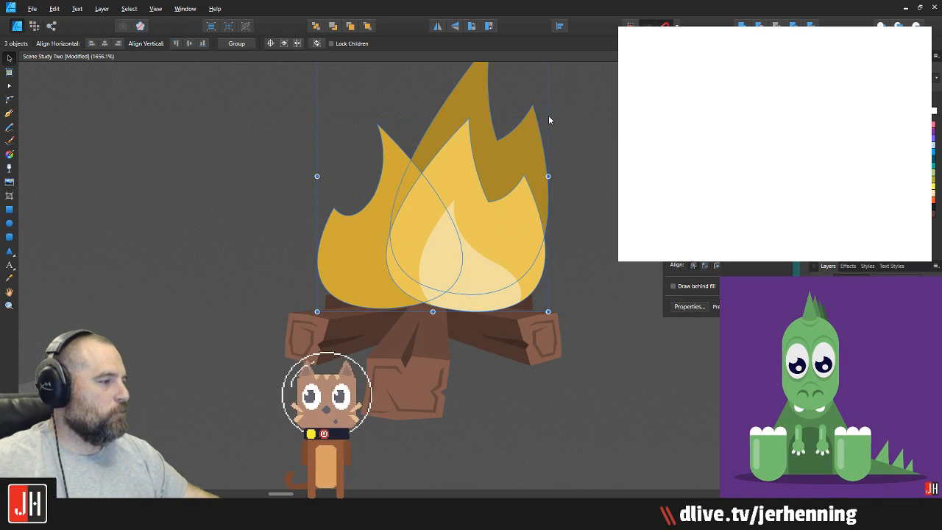
pyautogui.moveTo(555, 110); pyautogui.dragTo(554, 195)
pyautogui.moveTo(547, 126); pyautogui.dragTo(537, 136)
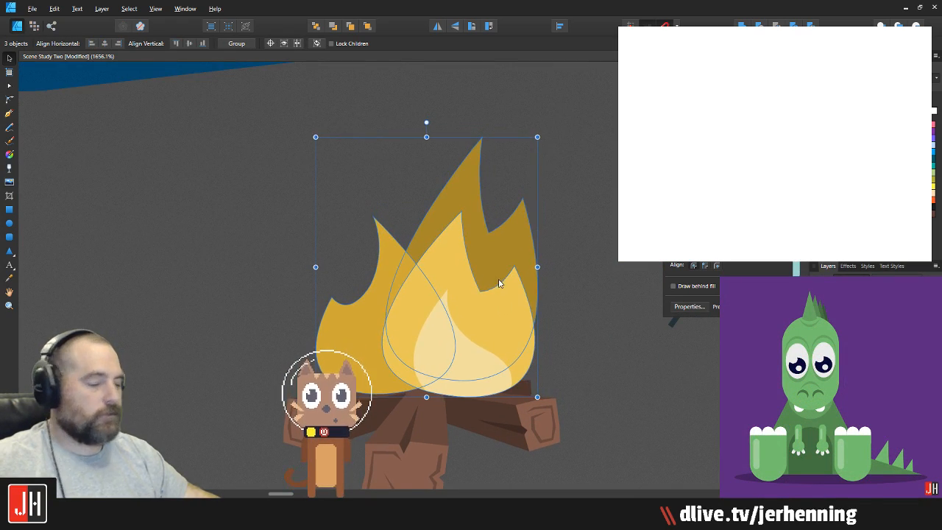
pyautogui.scroll(1, 499, 283)
pyautogui.scroll(-1, 476, 237)
pyautogui.moveTo(476, 240); pyautogui.dragTo(477, 238)
pyautogui.scroll(-1, 476, 237)
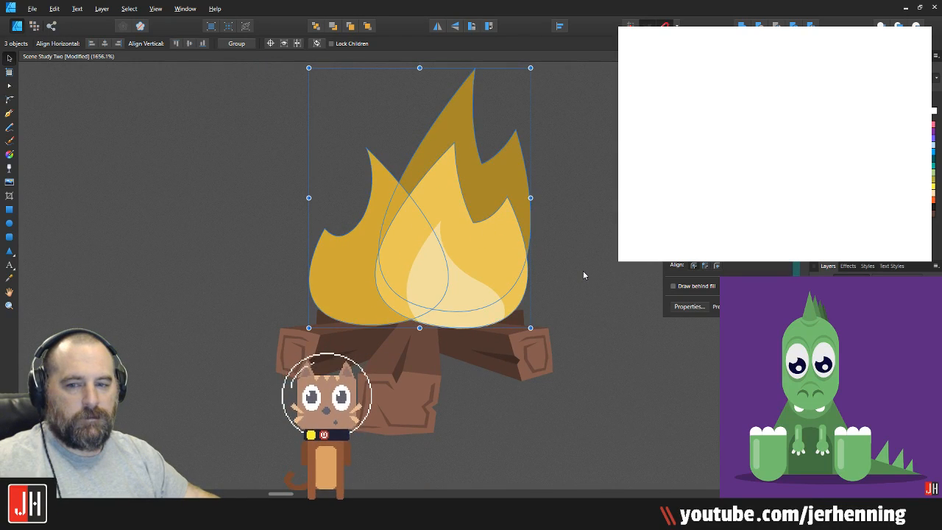
pyautogui.click(580, 270)
pyautogui.scroll(-4, 477, 271)
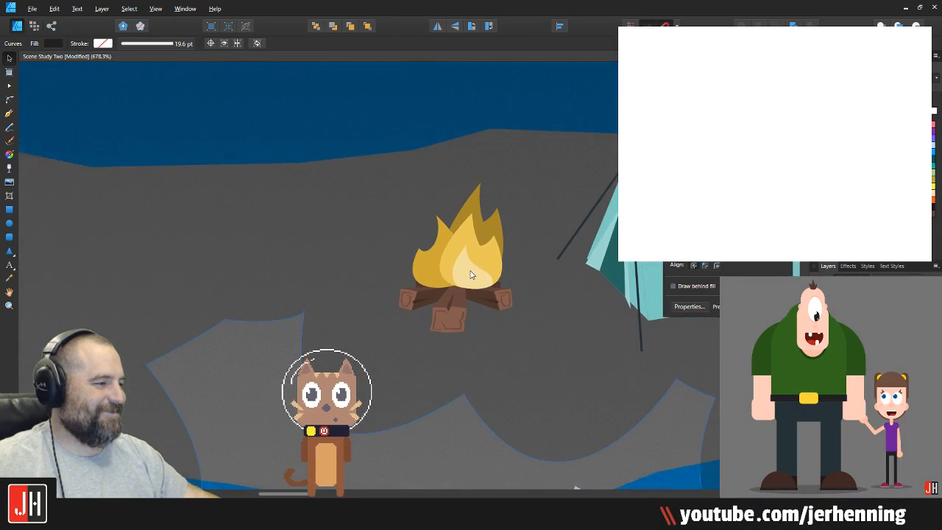
# Step: Duplicate the pale highlight inside the front flame, shrink the copy, rotate it counterclockwise and place it at the flame's base
pyautogui.scroll(6, 471, 274)
pyautogui.click(473, 265)
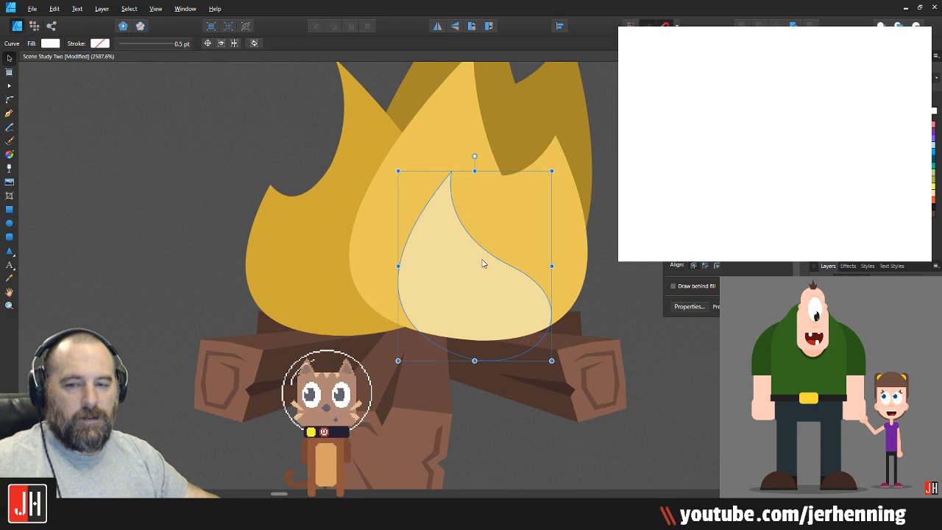
pyautogui.press('7')
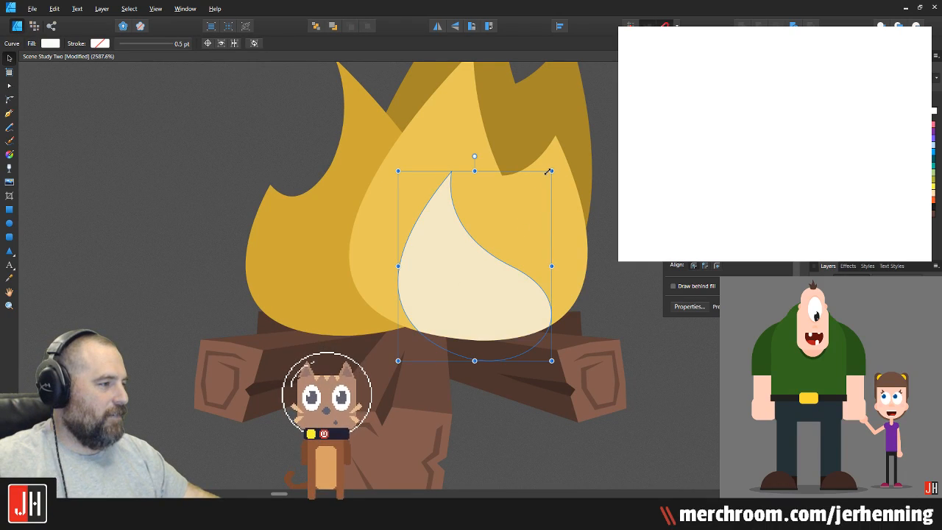
pyautogui.moveTo(551, 170); pyautogui.dragTo(523, 204)
pyautogui.moveTo(440, 310); pyautogui.dragTo(447, 351)
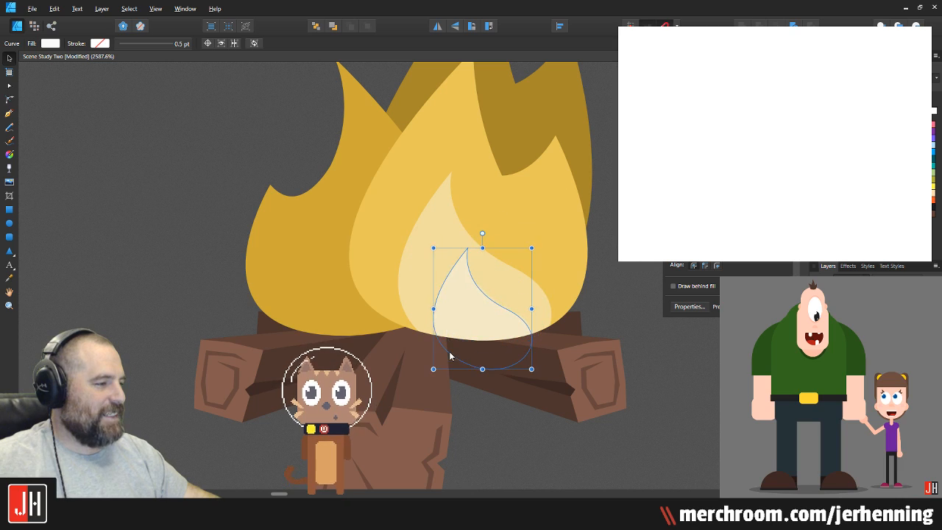
pyautogui.moveTo(481, 232); pyautogui.dragTo(462, 240)
pyautogui.moveTo(489, 336); pyautogui.dragTo(490, 346)
pyautogui.click(629, 310)
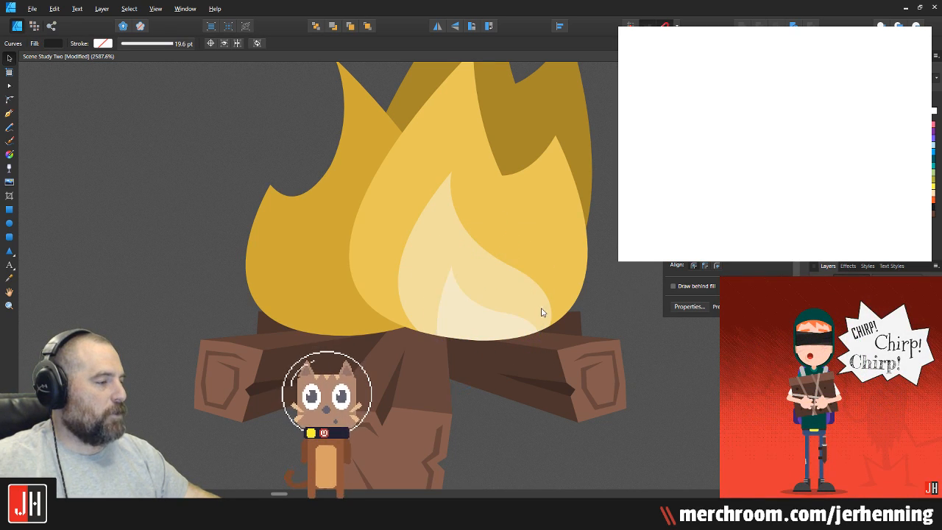
# Step: Examine the two pale highlights in the front flame up close and against the whole campfire scene
pyautogui.scroll(-5, 543, 313)
pyautogui.scroll(6, 526, 311)
pyautogui.click(482, 327)
pyautogui.keyDown('shift'); pyautogui.click(452, 260); pyautogui.keyUp('shift')
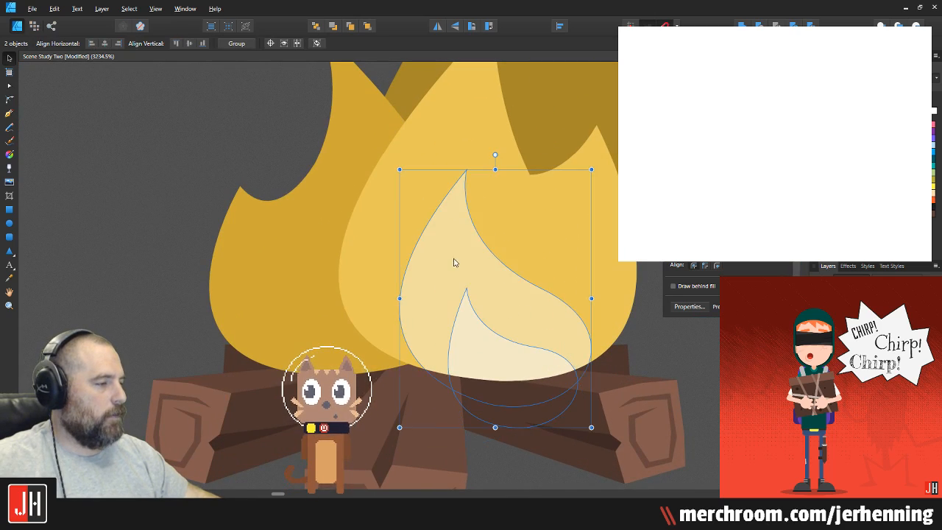
pyautogui.scroll(-3, 464, 259)
pyautogui.scroll(-2, 508, 258)
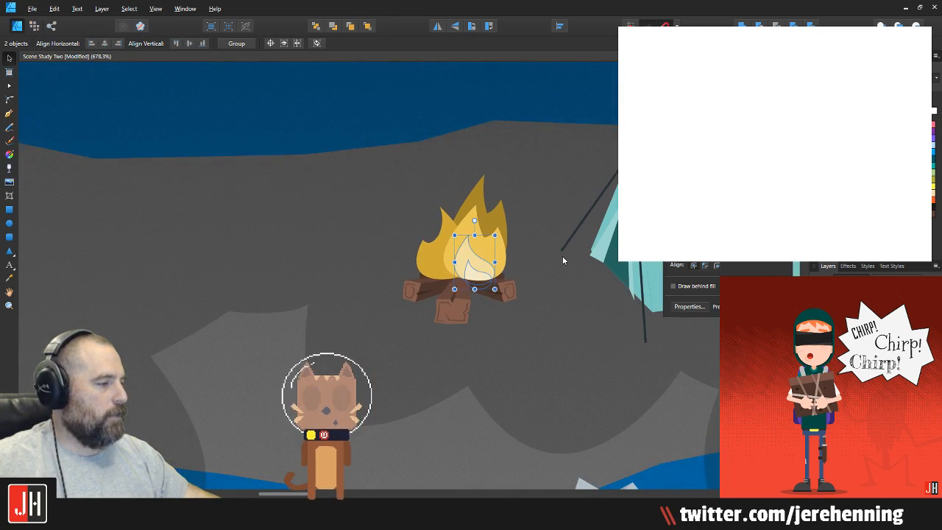
pyautogui.click(564, 258)
pyautogui.scroll(3, 468, 265)
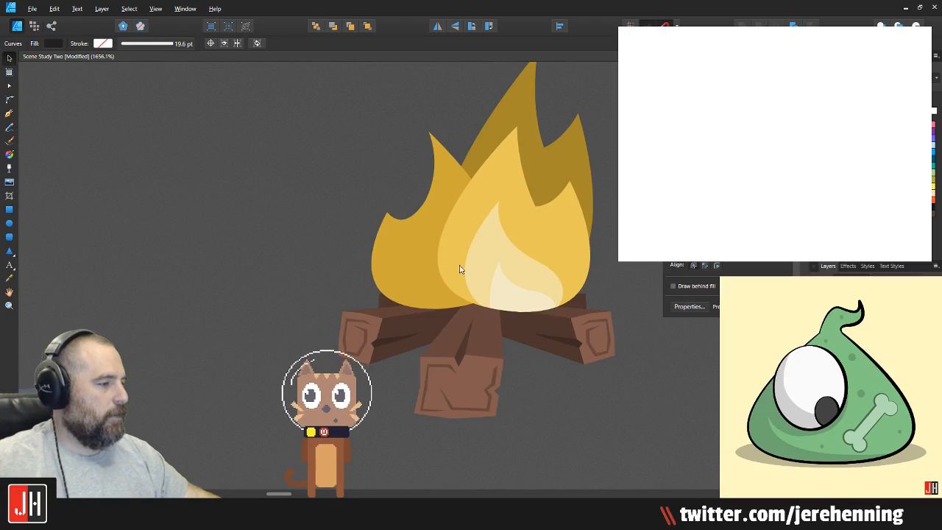
# Step: Duplicate the front flame's larger pale highlight inside the left flame and scale the copy down to fit its lower part
pyautogui.click(499, 260)
pyautogui.click(409, 255)
pyautogui.hotkey('ctrl', 'alt', 'v')
pyautogui.moveTo(511, 265); pyautogui.dragTo(418, 255)
pyautogui.click(438, 27)
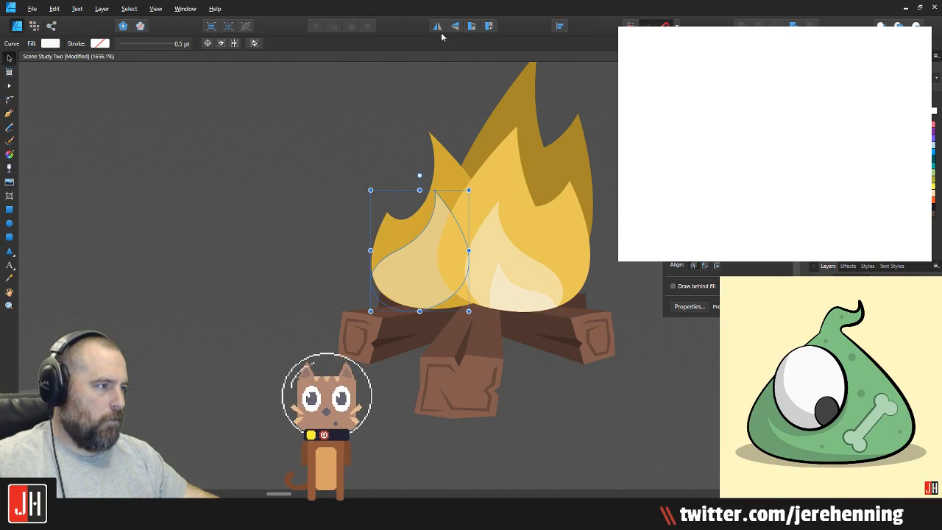
pyautogui.moveTo(469, 190); pyautogui.dragTo(446, 219)
pyautogui.moveTo(432, 264); pyautogui.dragTo(461, 272)
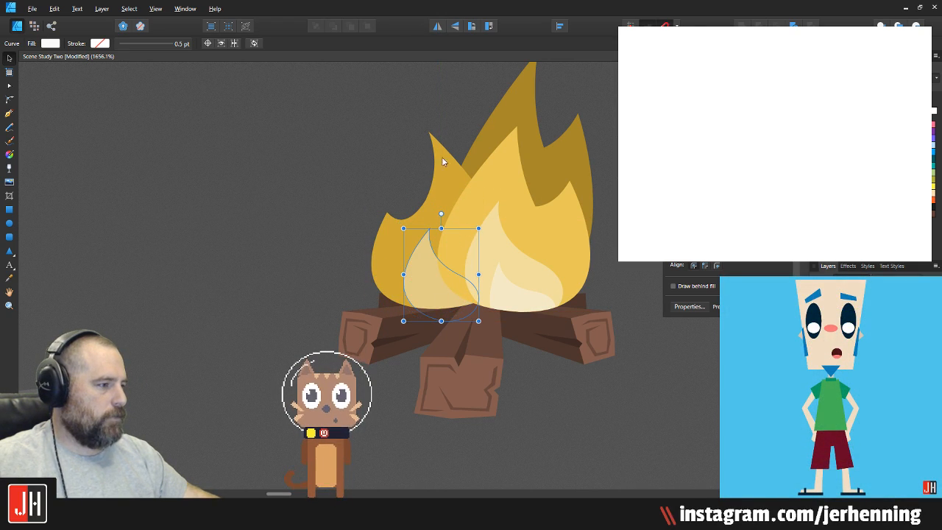
# Step: Rotate the left flame's pale highlight counterclockwise so that its tip points more upright
pyautogui.scroll(2, 431, 258)
pyautogui.moveTo(455, 184); pyautogui.dragTo(434, 269)
pyautogui.click(346, 121)
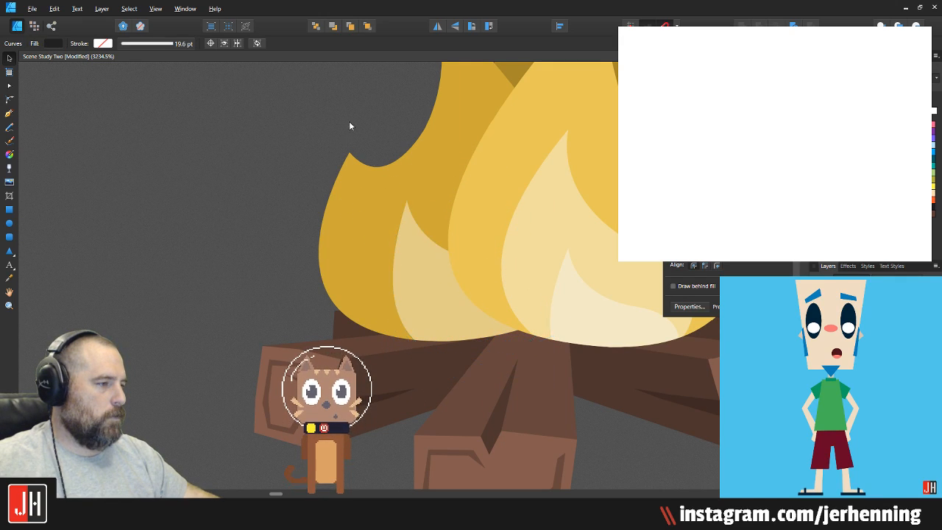
# Step: Set the opacity of the left flame's highlight to 40%
pyautogui.scroll(-6, 388, 160)
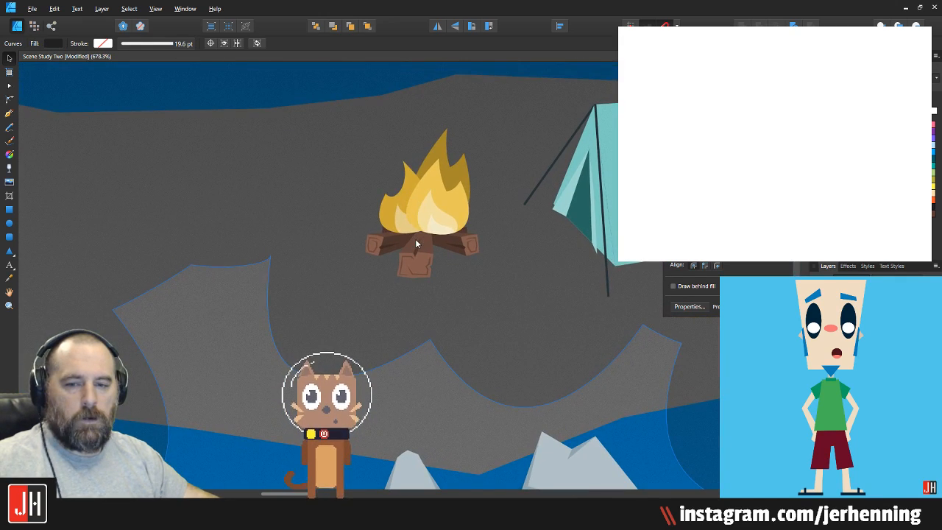
pyautogui.scroll(2, 417, 239)
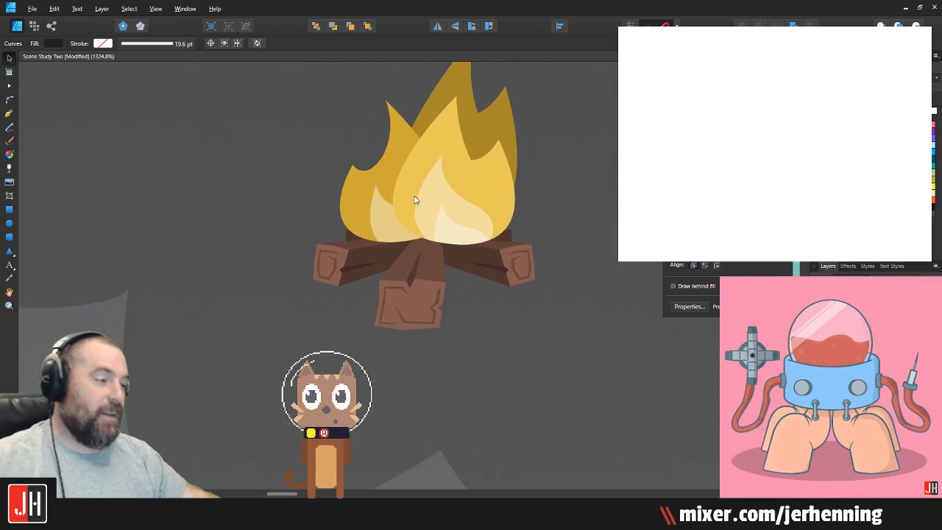
pyautogui.scroll(2, 414, 199)
pyautogui.click(381, 231)
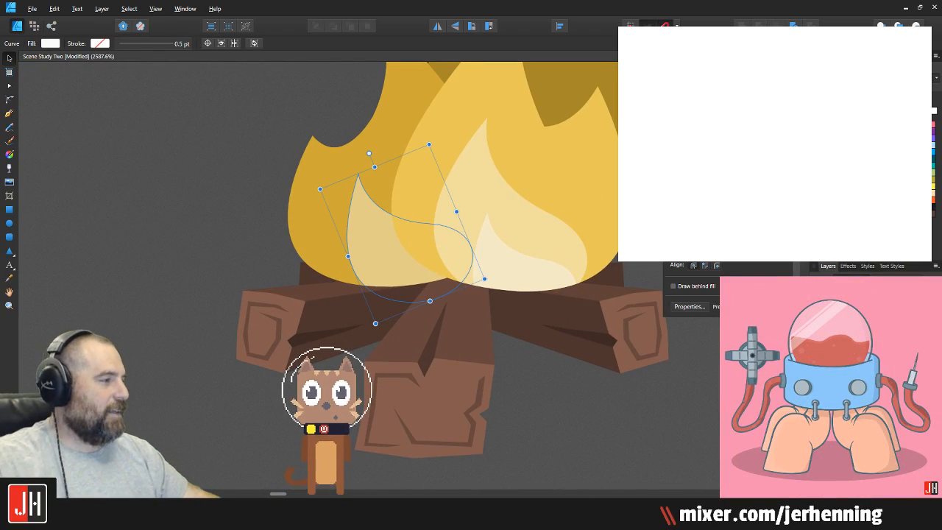
pyautogui.press('4')
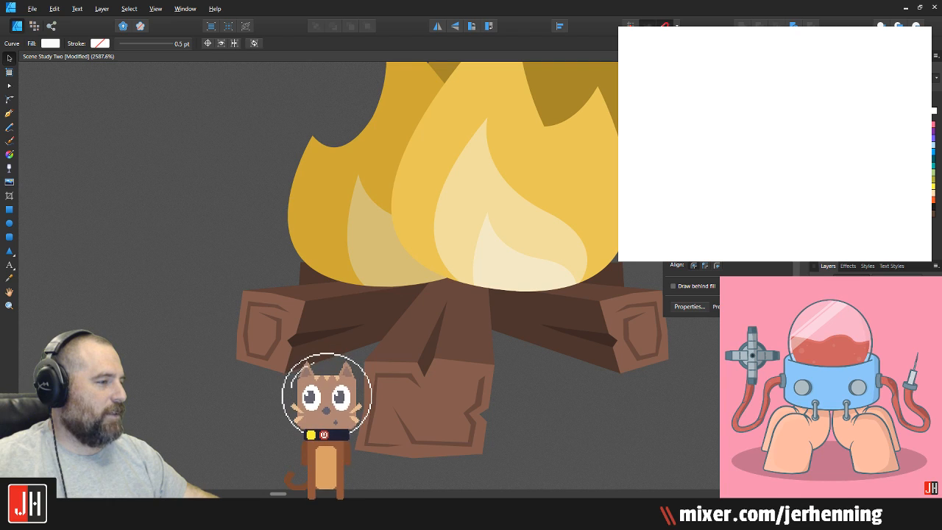
# Step: Tilt the left flame's highlight further counterclockwise and shift it slightly up and to the left
pyautogui.scroll(2, 368, 215)
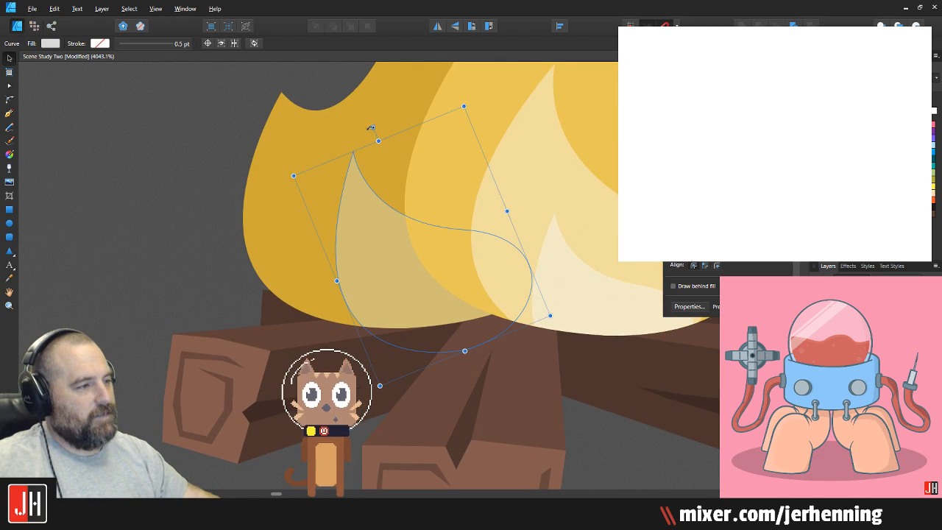
pyautogui.moveTo(372, 128); pyautogui.dragTo(354, 137)
pyautogui.moveTo(368, 237); pyautogui.dragTo(359, 232)
pyautogui.click(183, 141)
pyautogui.scroll(-4, 300, 159)
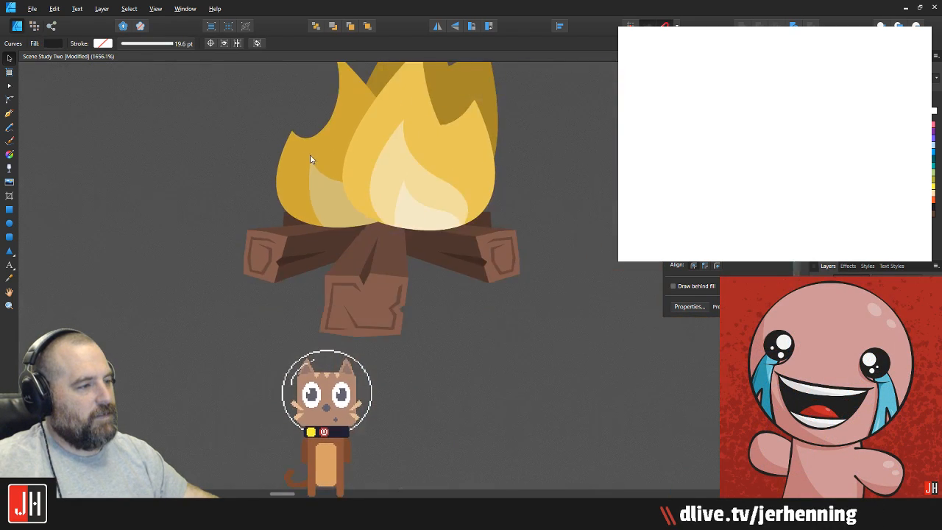
# Step: Duplicate the left flame's highlight, shrink the copy and set it, rotated counterclockwise, at the base of that flame
pyautogui.scroll(-2, 310, 159)
pyautogui.scroll(3, 324, 177)
pyautogui.click(419, 265)
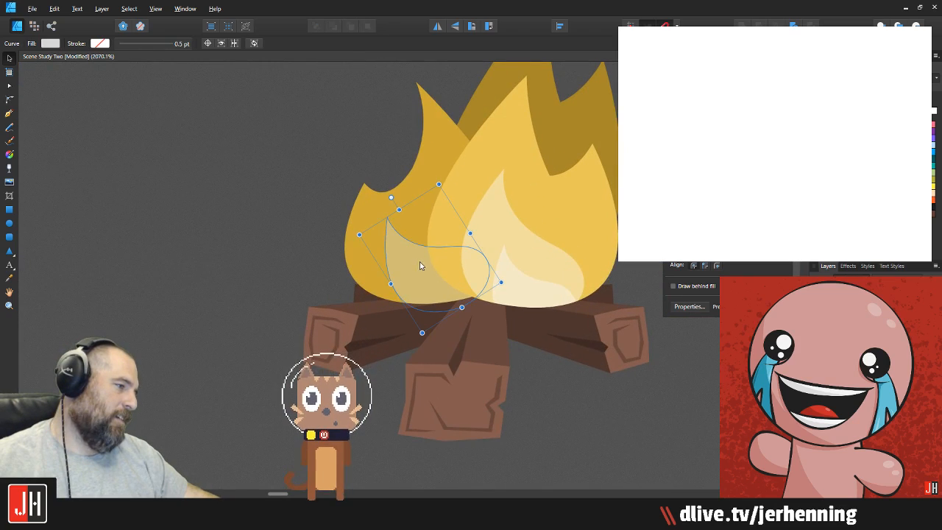
pyautogui.scroll(2, 421, 265)
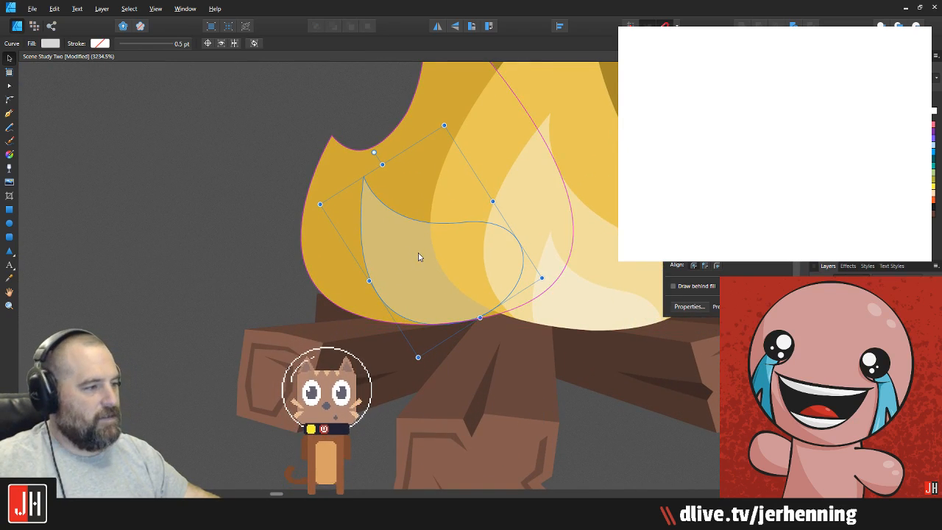
pyautogui.hotkey('ctrl', 'j')
pyautogui.moveTo(445, 124); pyautogui.dragTo(442, 148)
pyautogui.moveTo(414, 265); pyautogui.dragTo(451, 310)
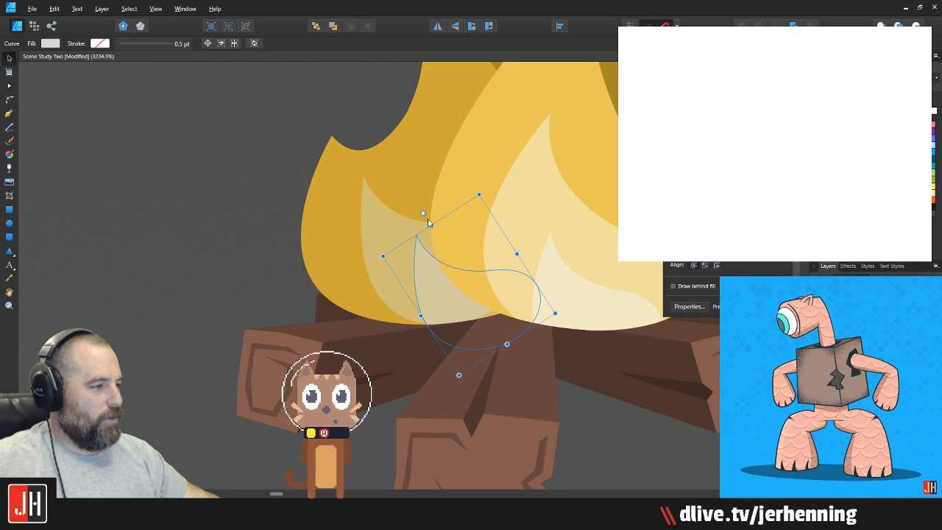
pyautogui.moveTo(424, 215); pyautogui.dragTo(431, 271)
pyautogui.scroll(-7, 427, 281)
pyautogui.click(513, 286)
# Step: Draw a closed teardrop spark above the left flame with the Pen tool and fill it with that flame's sampled gold
pyautogui.scroll(2, 430, 272)
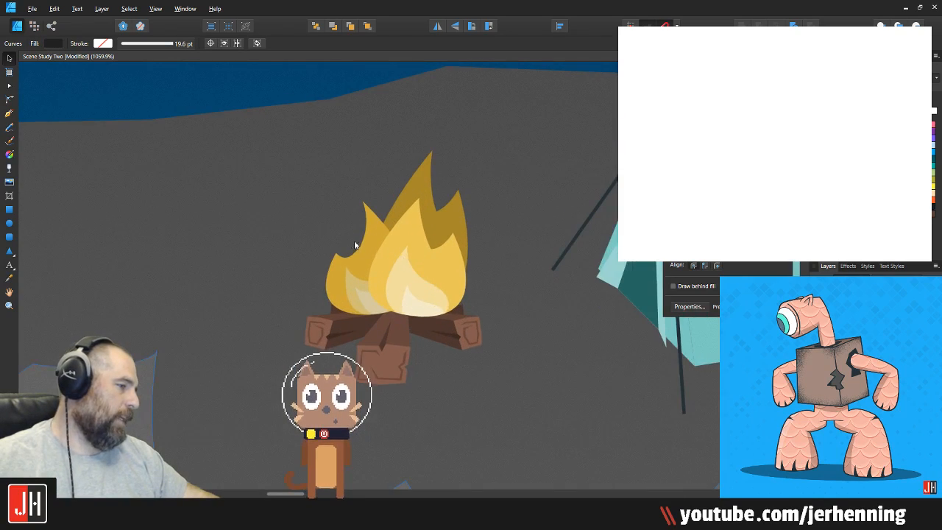
pyautogui.scroll(2, 360, 247)
pyautogui.press('p')
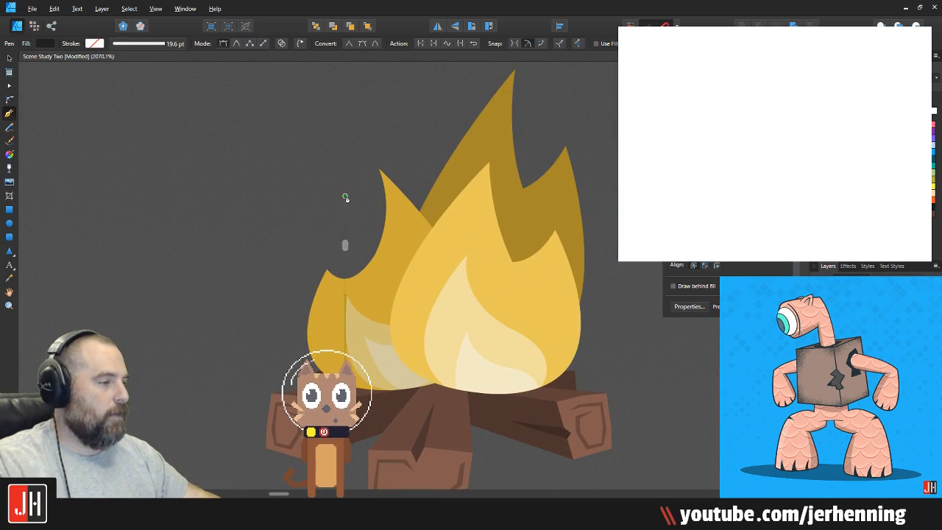
pyautogui.scroll(1, 364, 189)
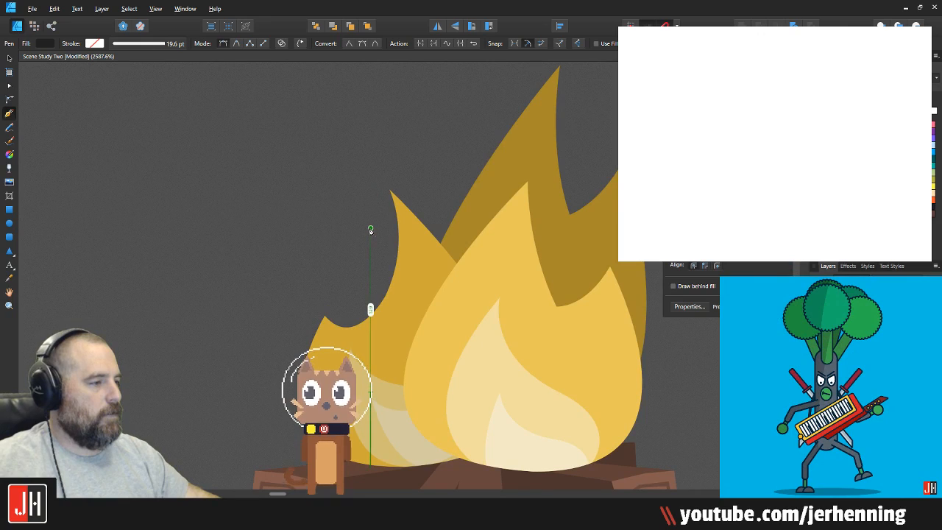
pyautogui.moveTo(349, 142); pyautogui.dragTo(382, 132)
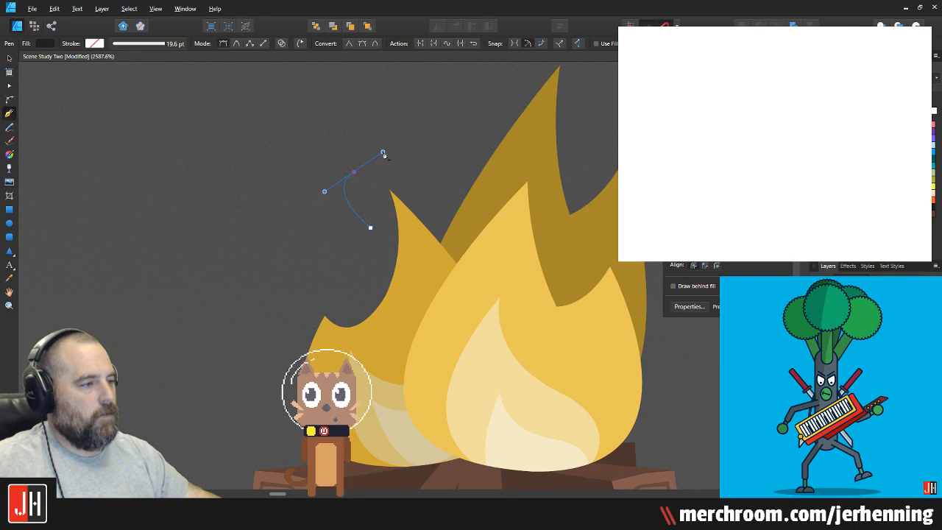
pyautogui.click(370, 227)
pyautogui.press('i')
pyautogui.click(432, 272)
# Step: Move the teardrop spark close to the left flame's tip and rotate it slightly counterclockwise
pyautogui.press('v')
pyautogui.scroll(3, 366, 216)
pyautogui.moveTo(365, 191); pyautogui.dragTo(393, 189)
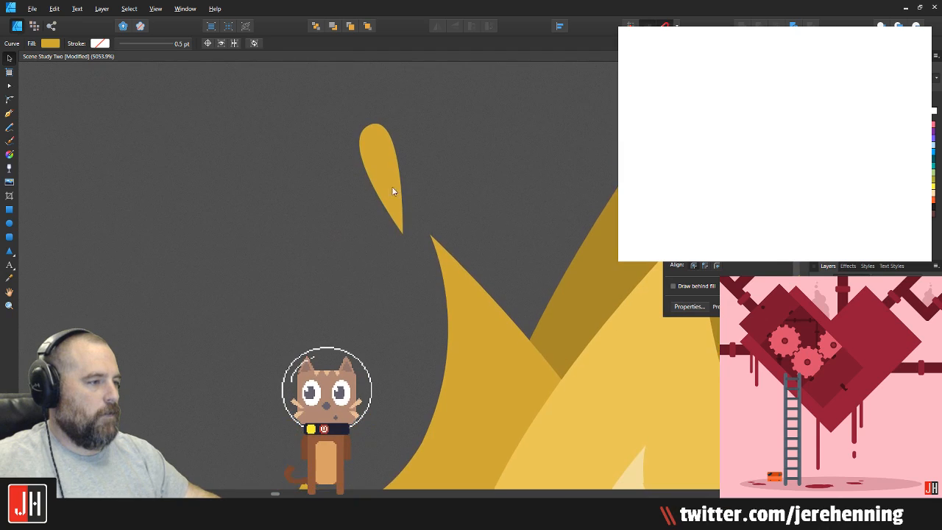
pyautogui.moveTo(380, 108); pyautogui.dragTo(368, 141)
pyautogui.click(405, 164)
pyautogui.scroll(-5, 405, 164)
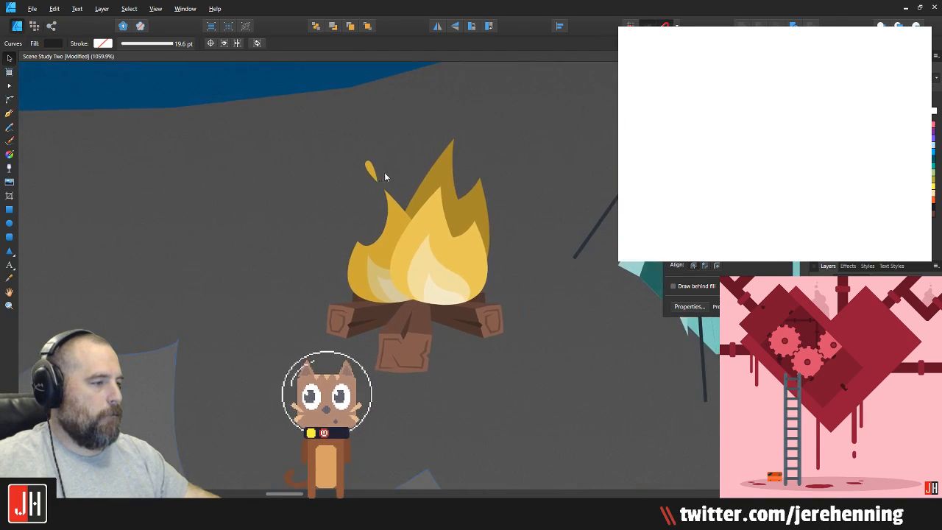
# Step: Duplicate the spark beside the rear flame, flip the copy horizontally and shrink it to about 1.2 by 3.1 px
pyautogui.scroll(3, 382, 172)
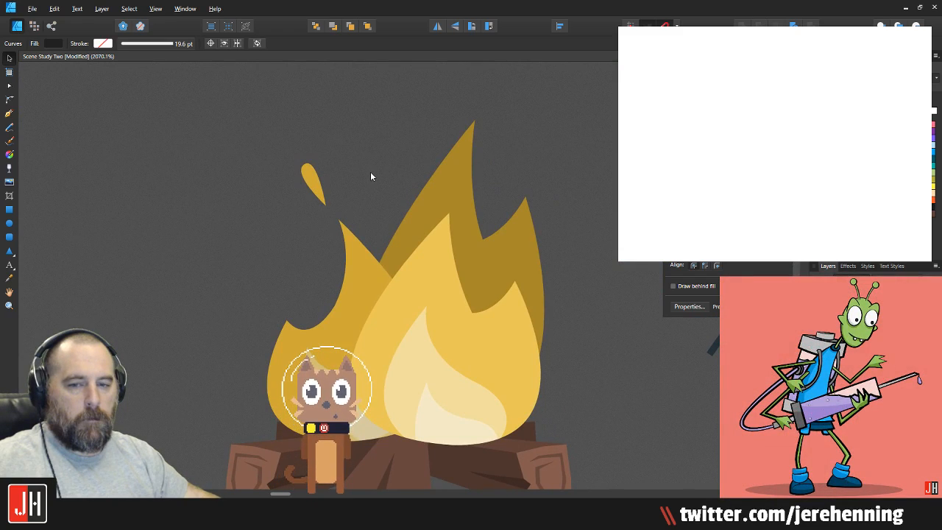
pyautogui.click(314, 181)
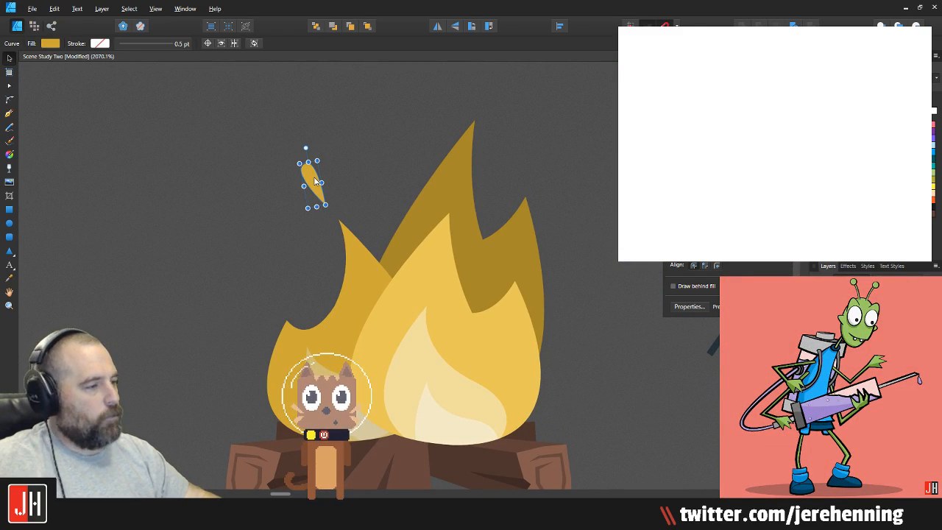
pyautogui.moveTo(310, 197); pyautogui.dragTo(498, 157)
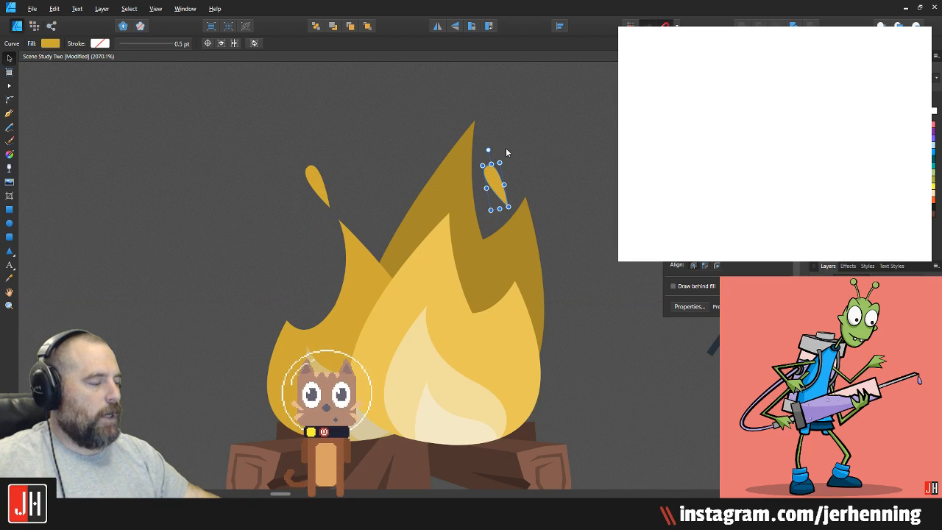
pyautogui.click(437, 27)
pyautogui.moveTo(537, 131); pyautogui.dragTo(520, 150)
pyautogui.moveTo(482, 204); pyautogui.dragTo(496, 144)
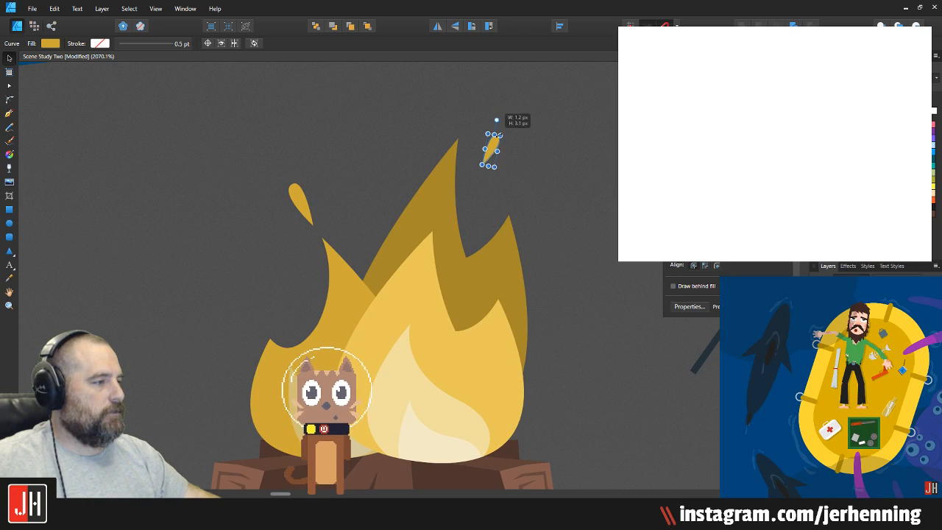
# Step: Fill the small spark with the rear flame's dark gold, place it above that flame's right peak and save the document
pyautogui.scroll(2, 489, 151)
pyautogui.press('i')
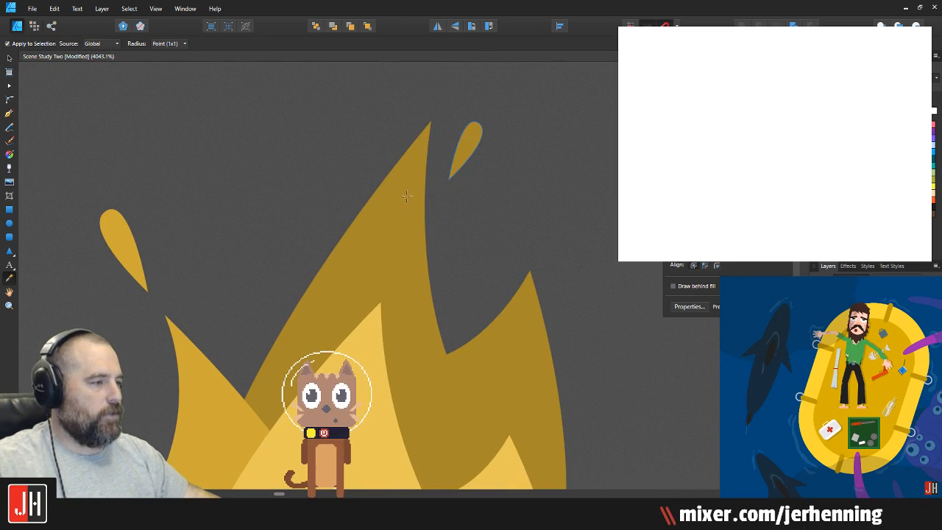
pyautogui.press('v')
pyautogui.moveTo(460, 162)
pyautogui.mouseDown()
pyautogui.moveTo(474, 111)
pyautogui.moveTo(550, 212)
pyautogui.mouseUp()
pyautogui.click(573, 240)
pyautogui.hotkey('ctrl', 's')
# Step: Select the three flames together and place a duplicate of them in the sky above the campfire
pyautogui.scroll(-10, 532, 280)
pyautogui.moveTo(536, 280); pyautogui.dragTo(426, 258)
pyautogui.scroll(4, 404, 277)
pyautogui.scroll(3, 406, 269)
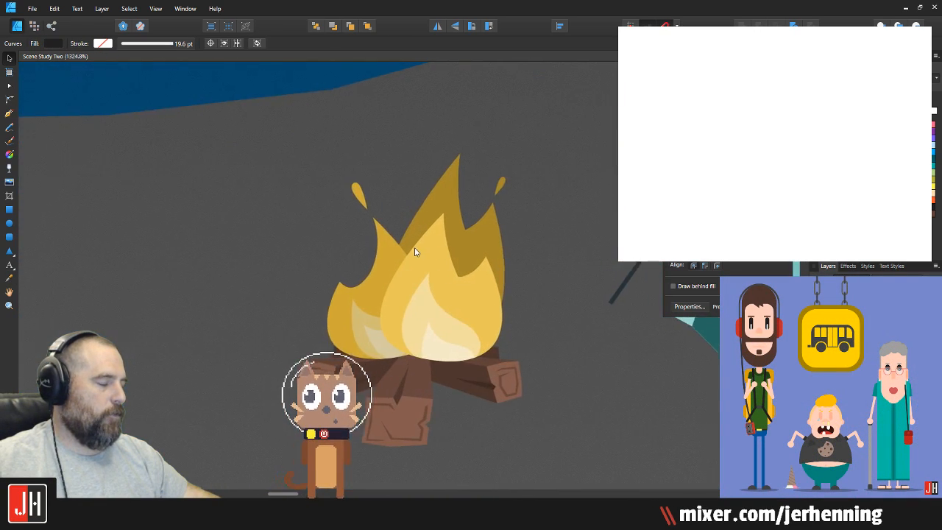
pyautogui.scroll(-5, 401, 254)
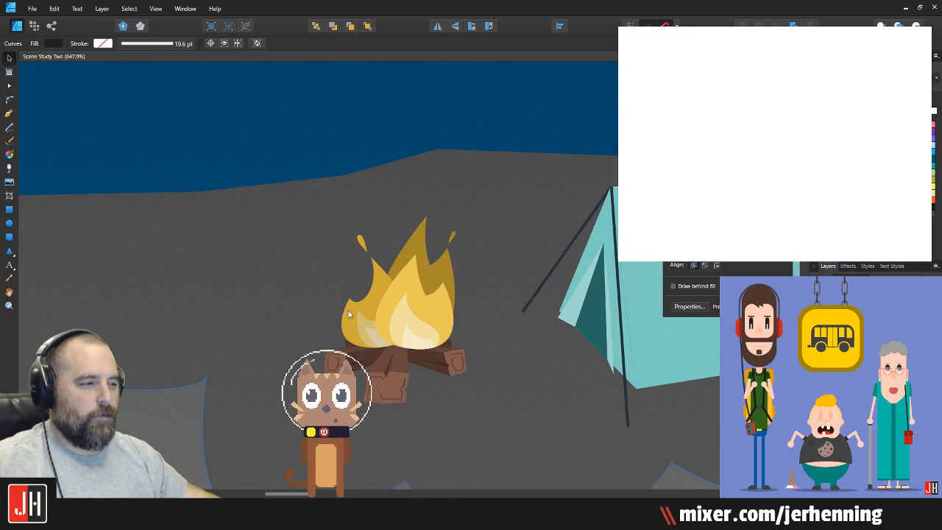
pyautogui.click(350, 325)
pyautogui.keyDown('shift'); pyautogui.click(439, 315); pyautogui.keyUp('shift')
pyautogui.keyDown('shift'); pyautogui.click(435, 262); pyautogui.keyUp('shift')
pyautogui.moveTo(434, 261); pyautogui.dragTo(433, 61)
pyautogui.scroll(3, 446, 225)
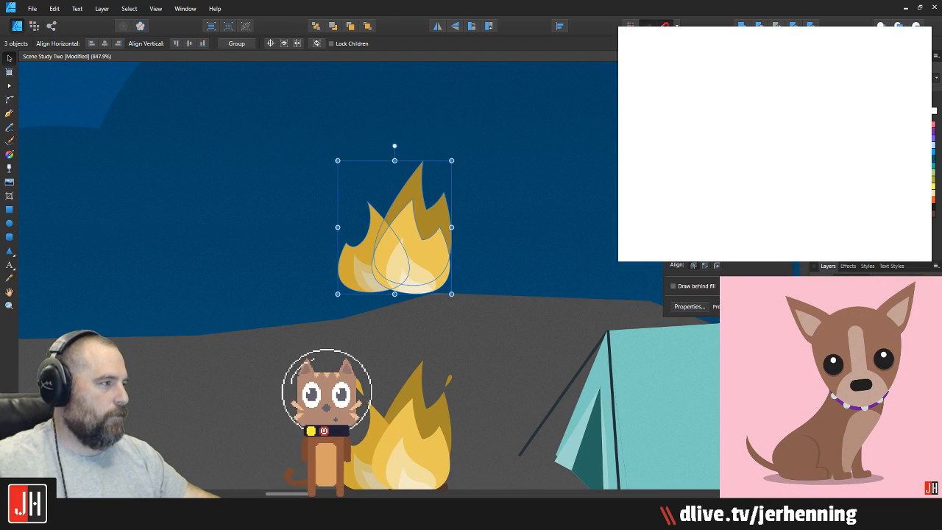
# Step: Merge the duplicated flames into a single silhouette with Add and set its opacity to 30%
pyautogui.click(742, 26)
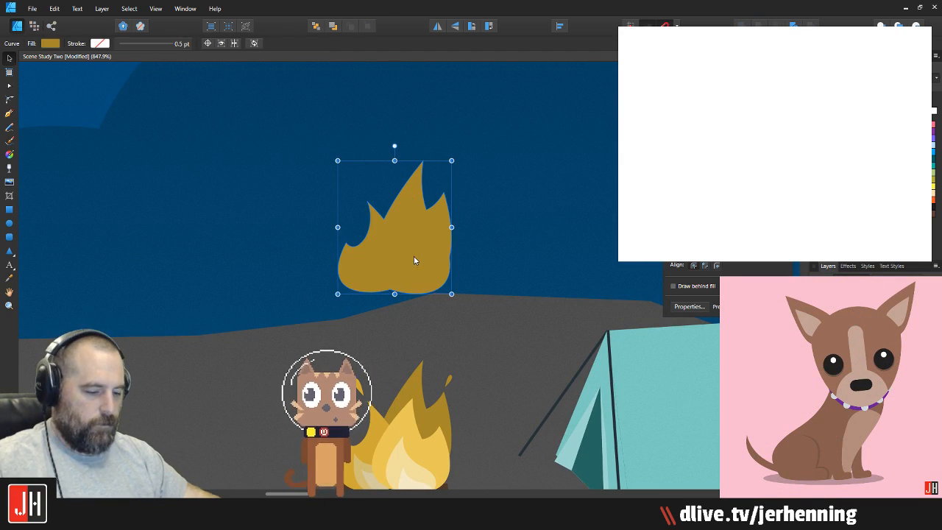
pyautogui.press('3')
pyautogui.scroll(-1, 454, 237)
# Step: Position the translucent silhouette over the campfire flames, enlarge it from its centre and nudge it up to the flames' base
pyautogui.moveTo(424, 216); pyautogui.dragTo(431, 409)
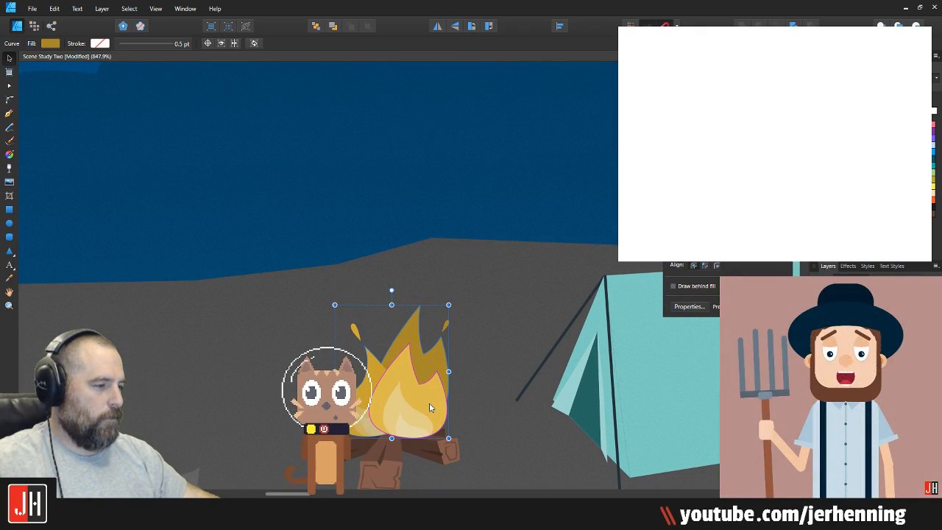
pyautogui.moveTo(449, 305); pyautogui.dragTo(460, 292)
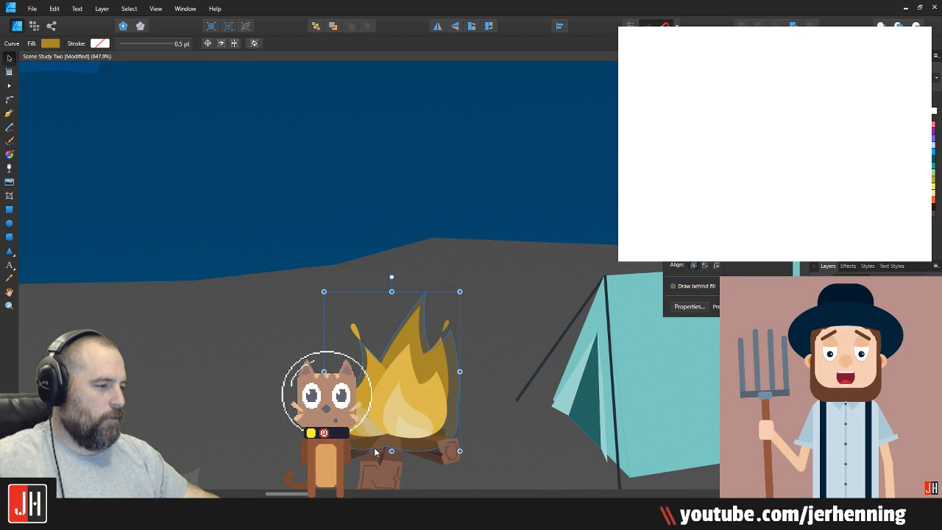
pyautogui.scroll(2, 374, 447)
pyautogui.press('Up')
pyautogui.press('Up')
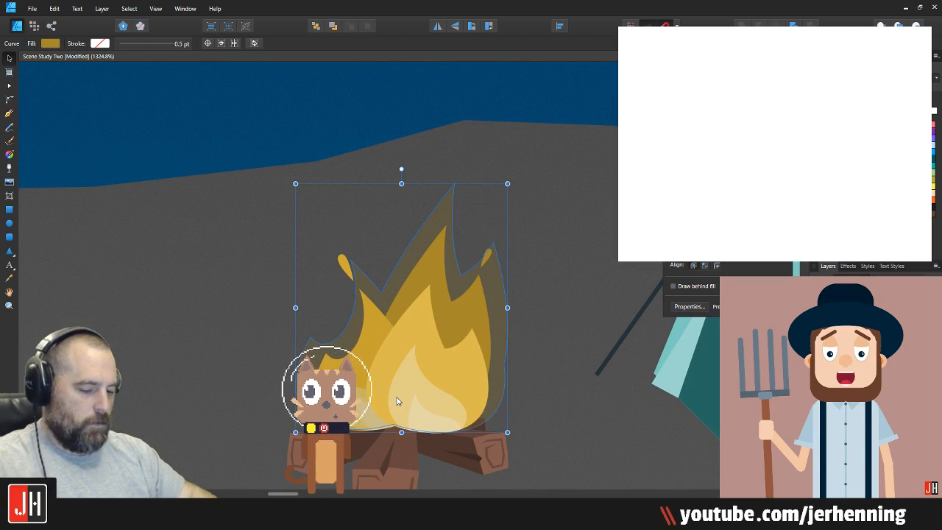
# Step: Cut the translucent silhouette and paste it directly above the ground so that it sits behind the flames as a glow
pyautogui.hotkey('ctrl', 'x')
pyautogui.click(553, 359)
pyautogui.hotkey('ctrl', 'v')
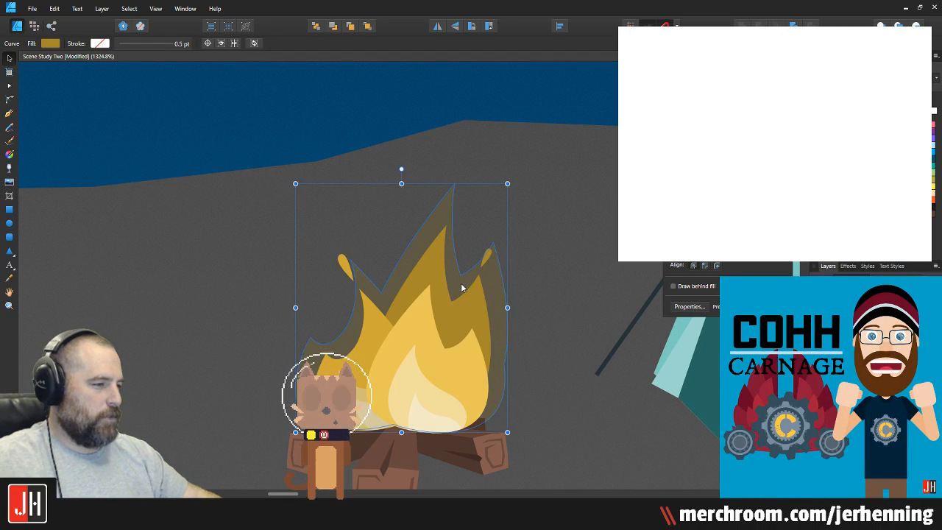
pyautogui.scroll(-7, 461, 288)
pyautogui.click(736, 383)
pyautogui.scroll(9, 450, 278)
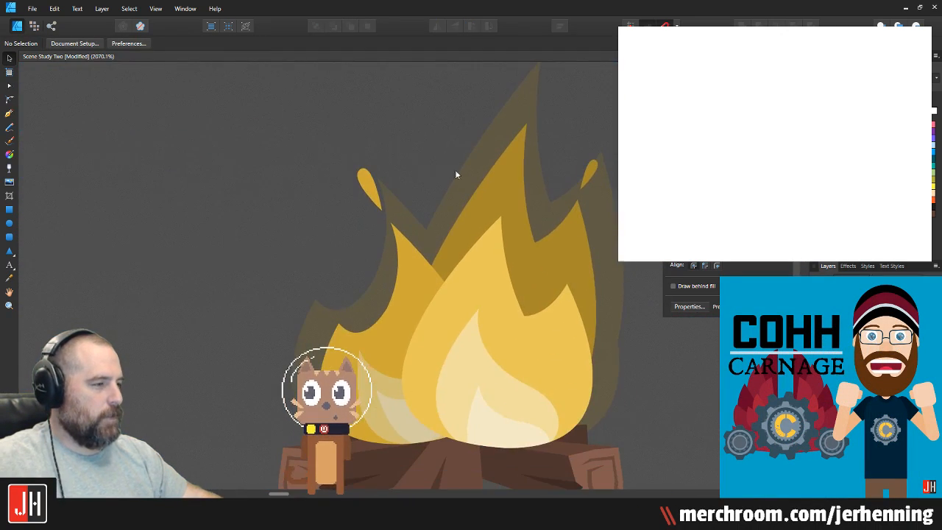
# Step: Move the left spark up clear of the glow's tip and rotate it slightly outward
pyautogui.click(485, 161)
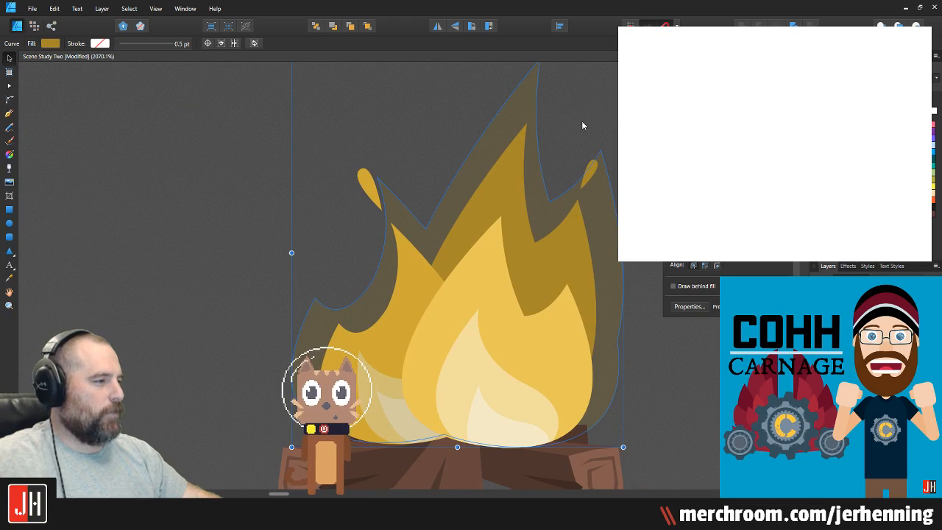
pyautogui.scroll(-2, 506, 169)
pyautogui.moveTo(511, 134); pyautogui.dragTo(503, 152)
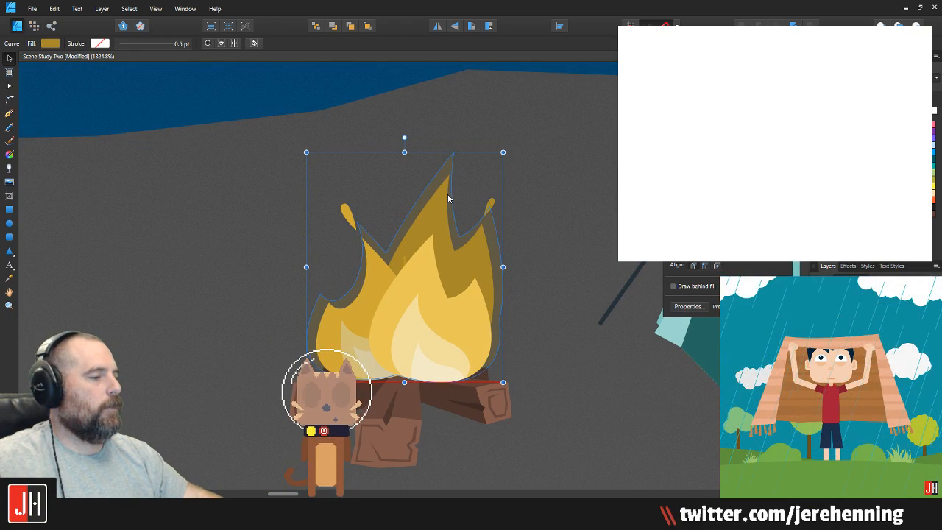
pyautogui.scroll(2, 412, 209)
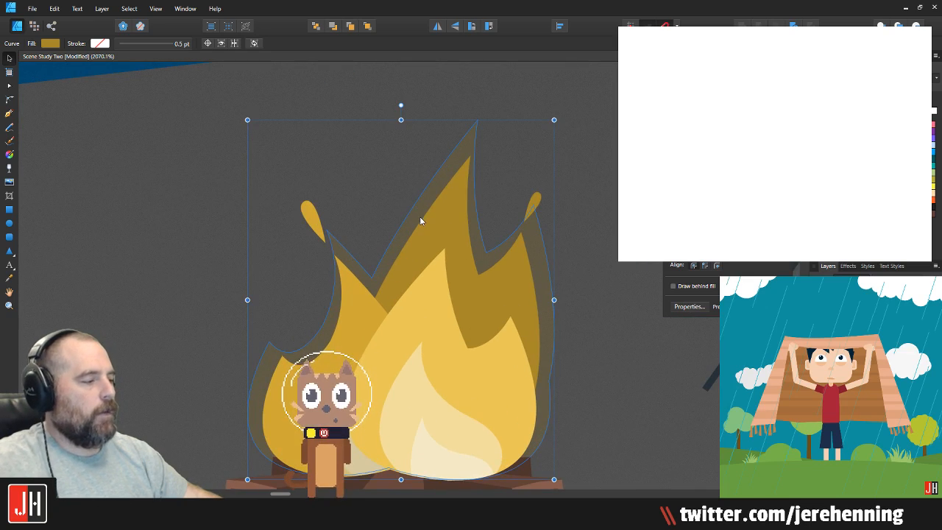
pyautogui.press('a')
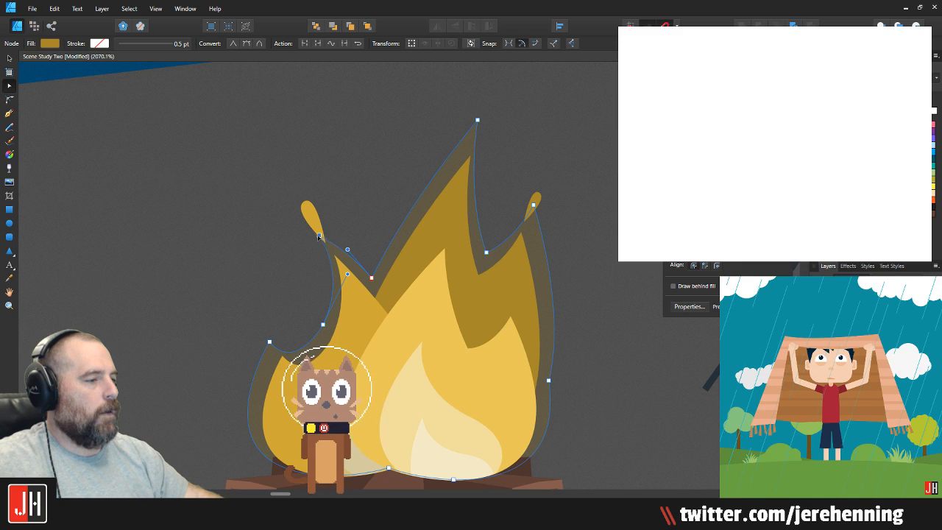
pyautogui.press('v')
pyautogui.click(301, 215)
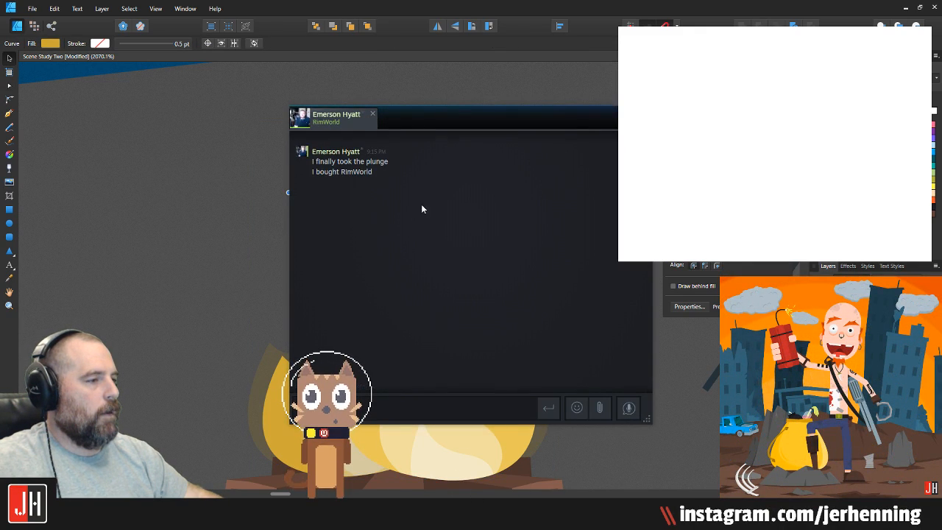
pyautogui.click(646, 113)
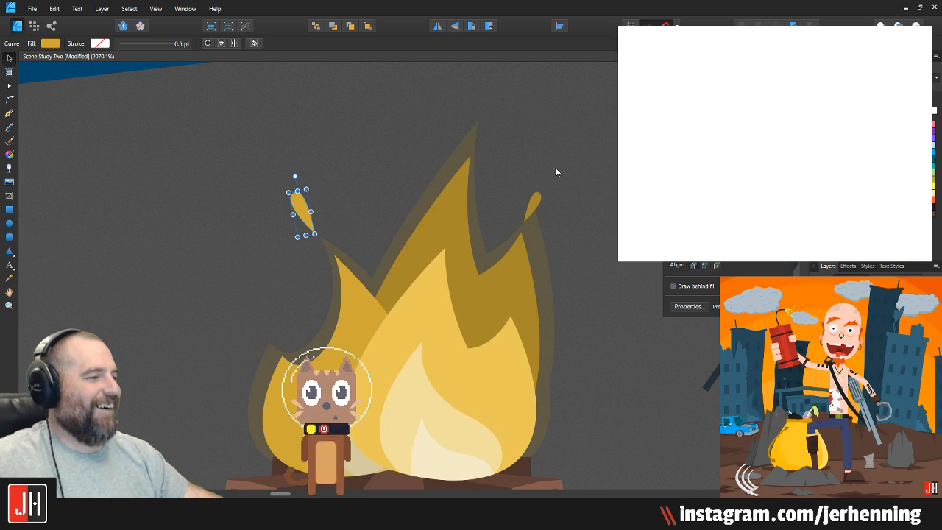
pyautogui.moveTo(294, 171); pyautogui.dragTo(289, 171)
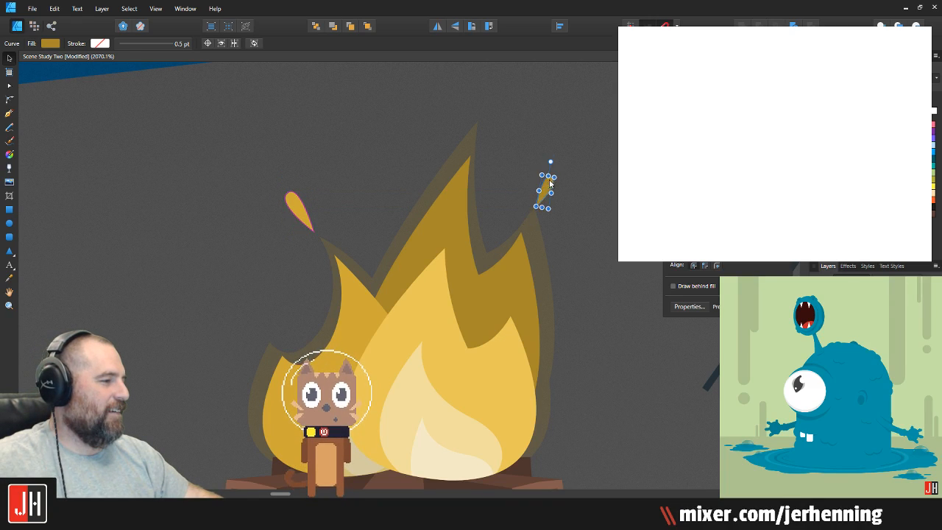
# Step: Place the right spark above the tip of the right flame's glow and save the document
pyautogui.click(558, 185)
pyautogui.scroll(-7, 559, 243)
pyautogui.hotkey('ctrl', 's')
pyautogui.moveTo(565, 253); pyautogui.dragTo(427, 275)
pyautogui.scroll(5, 419, 278)
pyautogui.scroll(5, 362, 236)
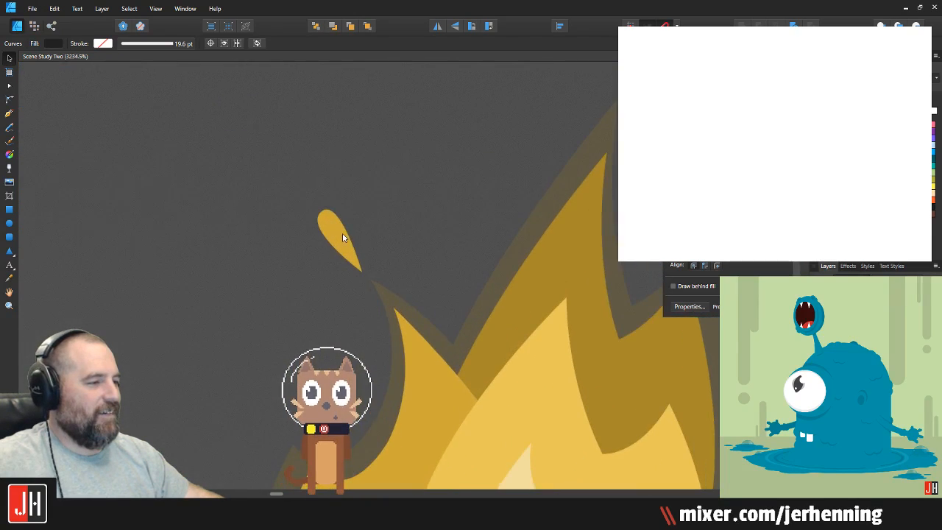
# Step: Make a halo for the left spark from an enlarged duplicate behind it at 20% opacity
pyautogui.click(343, 235)
pyautogui.moveTo(351, 208); pyautogui.dragTo(353, 182)
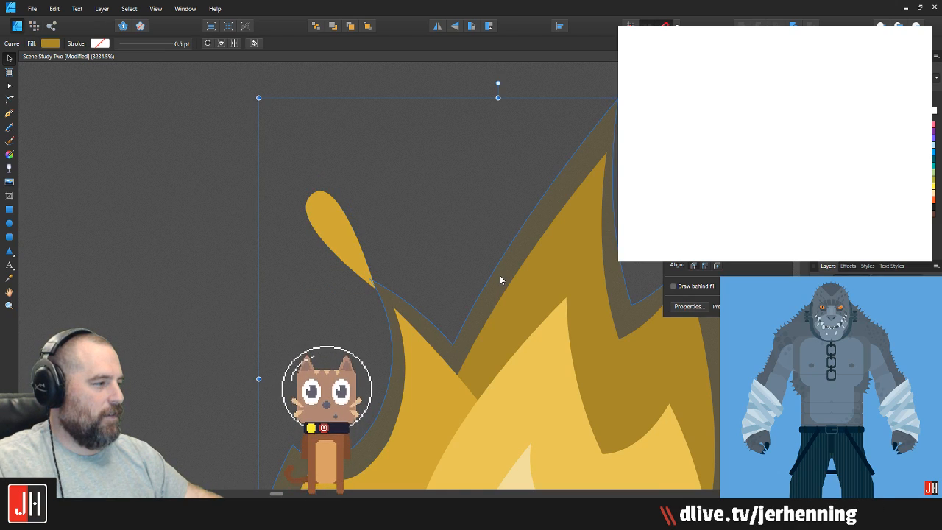
pyautogui.click(316, 226)
pyautogui.press('2')
pyautogui.moveTo(338, 226); pyautogui.dragTo(318, 199)
pyautogui.hotkey('ctrl', 'z')
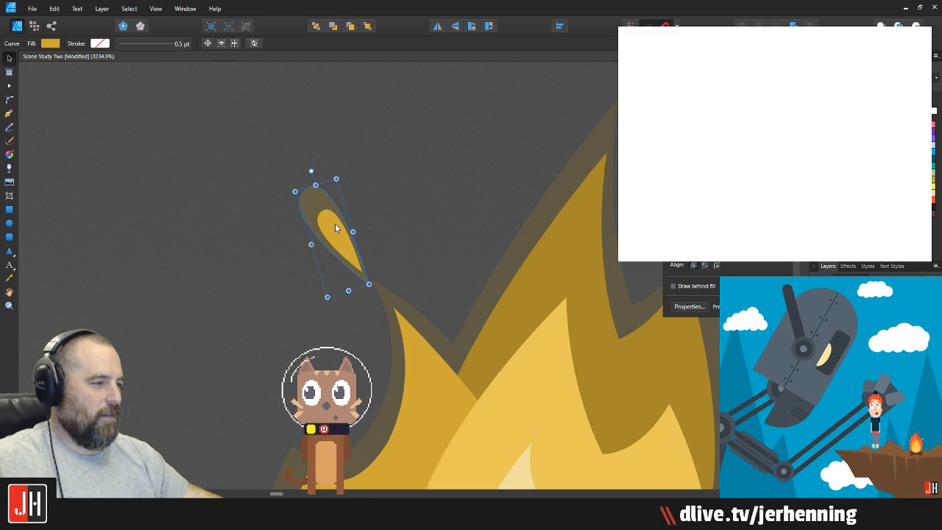
pyautogui.press('Delete')
pyautogui.hotkey('ctrl', 'z')
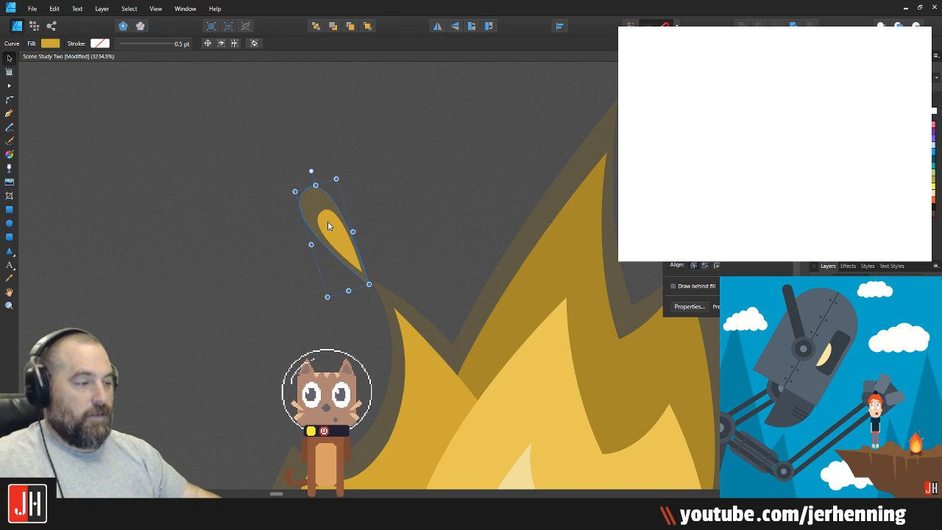
# Step: Select the left spark together with its halo, move them farther from the flame tip and group them
pyautogui.click(329, 223)
pyautogui.scroll(4, 333, 249)
pyautogui.moveTo(353, 228); pyautogui.dragTo(339, 210)
pyautogui.keyDown('shift'); pyautogui.click(385, 248); pyautogui.keyUp('shift')
pyautogui.scroll(-3, 384, 256)
pyautogui.moveTo(376, 255); pyautogui.dragTo(360, 228)
pyautogui.scroll(-9, 360, 228)
pyautogui.hotkey('ctrl', 'g')
pyautogui.scroll(10, 422, 244)
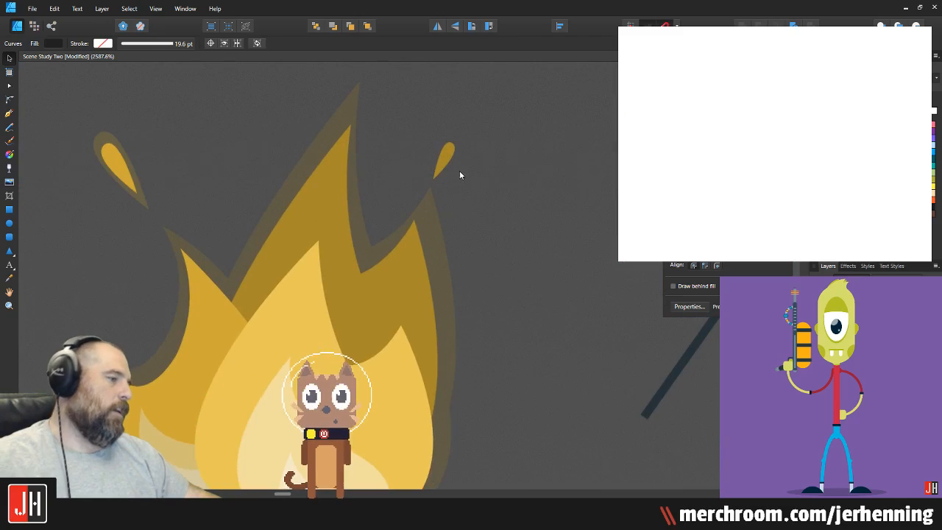
# Step: Make a halo for the right spark from an enlarged duplicate behind it at 20% opacity
pyautogui.click(411, 206)
pyautogui.moveTo(412, 206); pyautogui.dragTo(419, 169)
pyautogui.press('2')
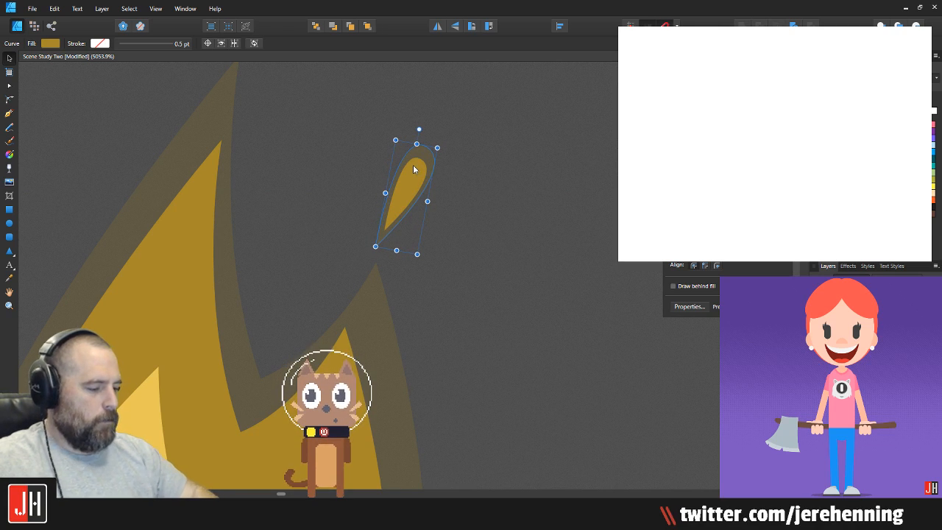
# Step: Group the right spark with its halo and move the group up and away from the flame tip
pyautogui.keyDown('shift'); pyautogui.click(413, 164); pyautogui.keyUp('shift')
pyautogui.scroll(4, 413, 164)
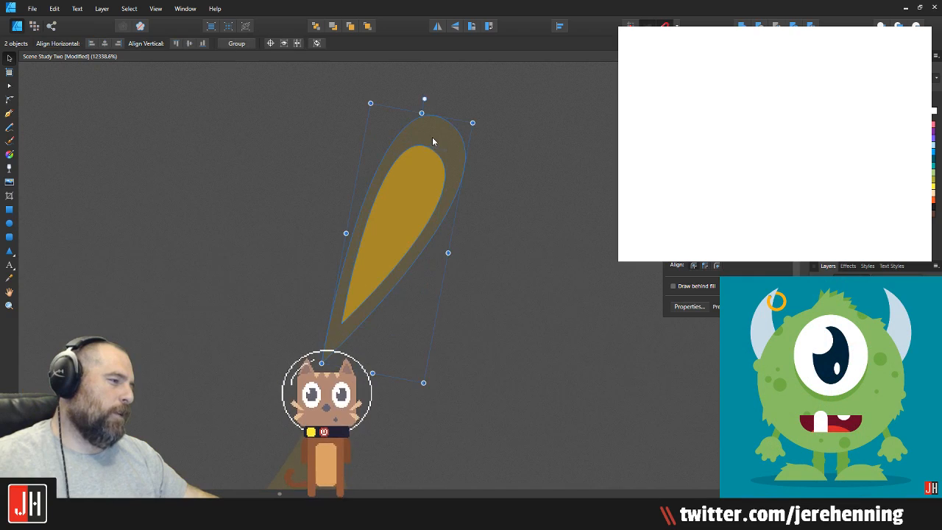
pyautogui.hotkey('ctrl', 'g')
pyautogui.moveTo(421, 225); pyautogui.dragTo(448, 185)
pyautogui.scroll(-10, 441, 233)
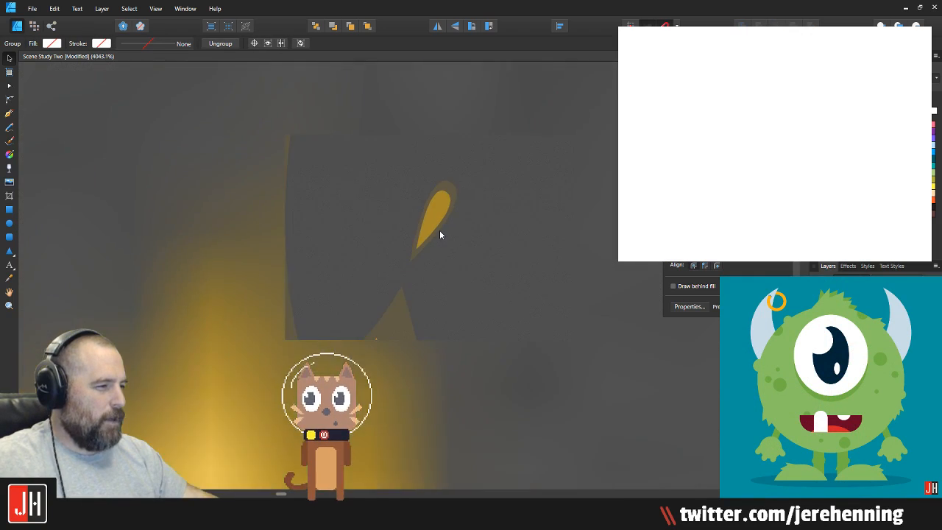
pyautogui.click(389, 225)
pyautogui.scroll(-6, 389, 225)
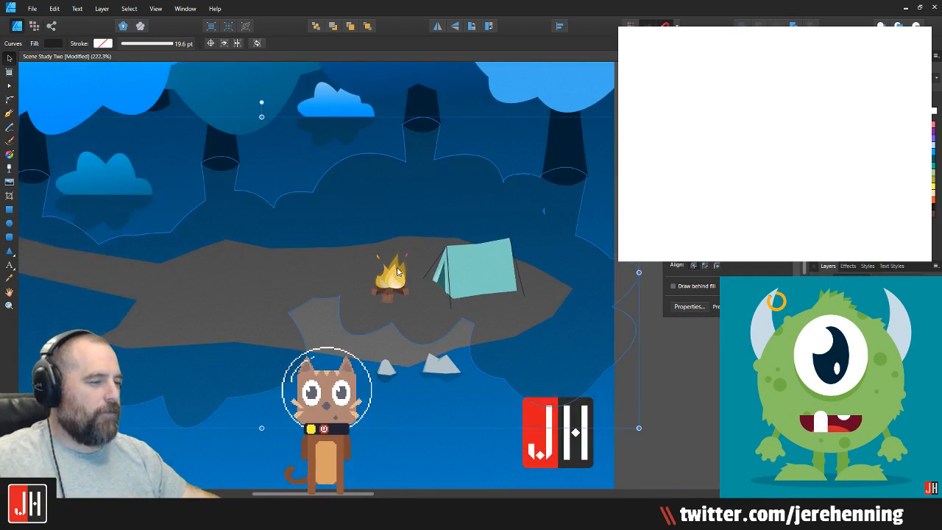
pyautogui.scroll(5, 394, 250)
pyautogui.scroll(3, 390, 315)
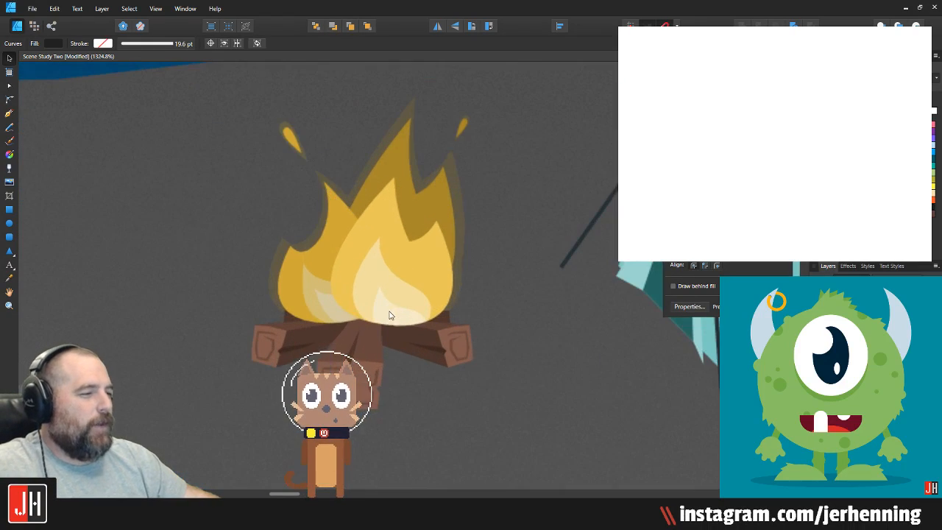
pyautogui.click(359, 343)
pyautogui.keyDown('shift'); pyautogui.click(397, 282); pyautogui.keyUp('shift')
pyautogui.keyDown('shift'); pyautogui.click(320, 267); pyautogui.keyUp('shift')
pyautogui.keyDown('shift'); pyautogui.click(404, 161); pyautogui.keyUp('shift')
pyautogui.click(381, 105)
# Step: Select the outer glow, the three flames, both sparks and the logs, and group them as one campfire
pyautogui.click(406, 119)
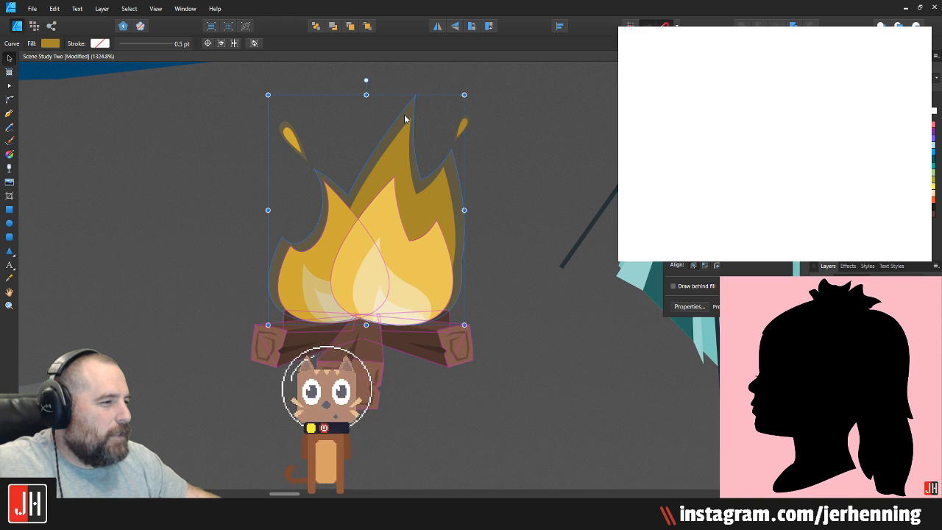
pyautogui.keyDown('shift'); pyautogui.click(405, 152); pyautogui.keyUp('shift')
pyautogui.keyDown('shift'); pyautogui.click(393, 255); pyautogui.keyUp('shift')
pyautogui.keyDown('shift'); pyautogui.click(319, 255); pyautogui.keyUp('shift')
pyautogui.keyDown('shift'); pyautogui.click(290, 133); pyautogui.keyUp('shift')
pyautogui.keyDown('shift'); pyautogui.click(461, 129); pyautogui.keyUp('shift')
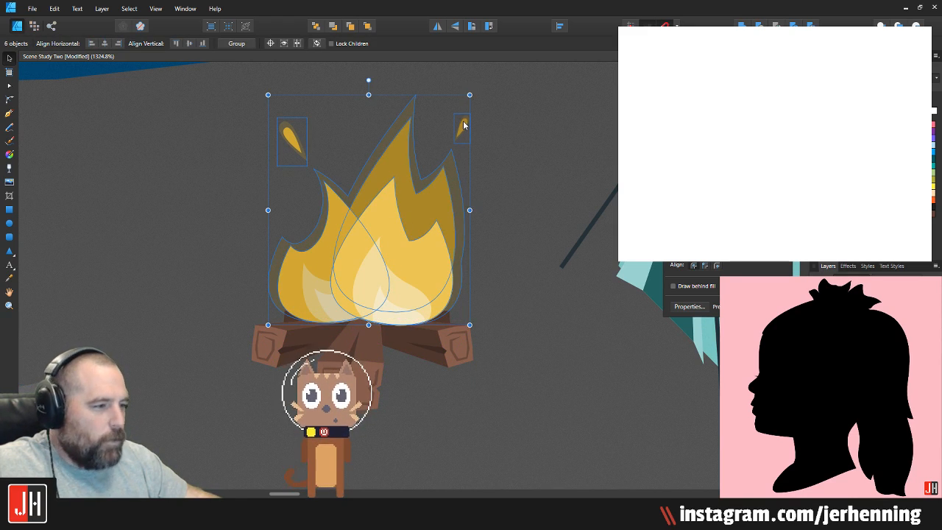
pyautogui.click(370, 337)
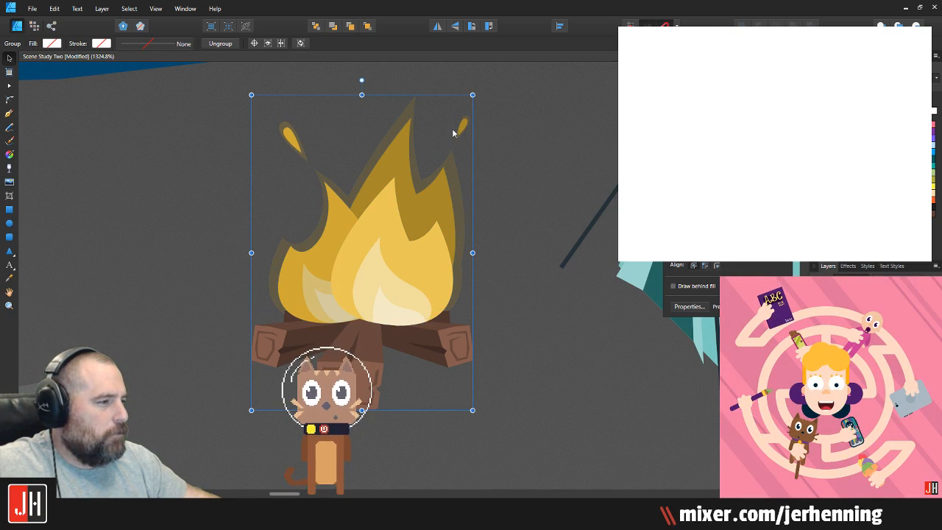
# Step: Scale the campfire group down slightly and move it a little closer to the tent
pyautogui.scroll(-5, 466, 126)
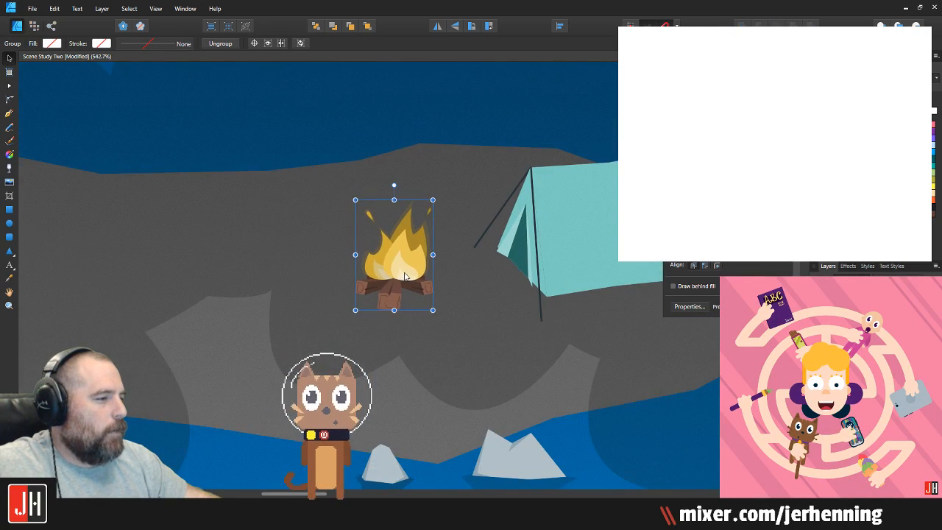
pyautogui.moveTo(432, 194)
pyautogui.mouseDown()
pyautogui.moveTo(425, 206)
pyautogui.moveTo(439, 204)
pyautogui.mouseUp()
pyautogui.moveTo(402, 263); pyautogui.dragTo(412, 266)
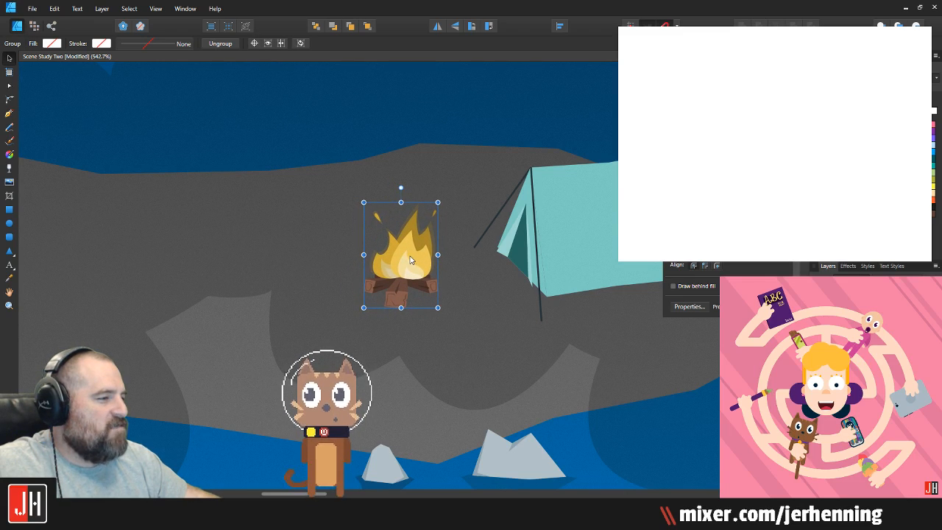
pyautogui.scroll(-6, 422, 257)
pyautogui.click(586, 273)
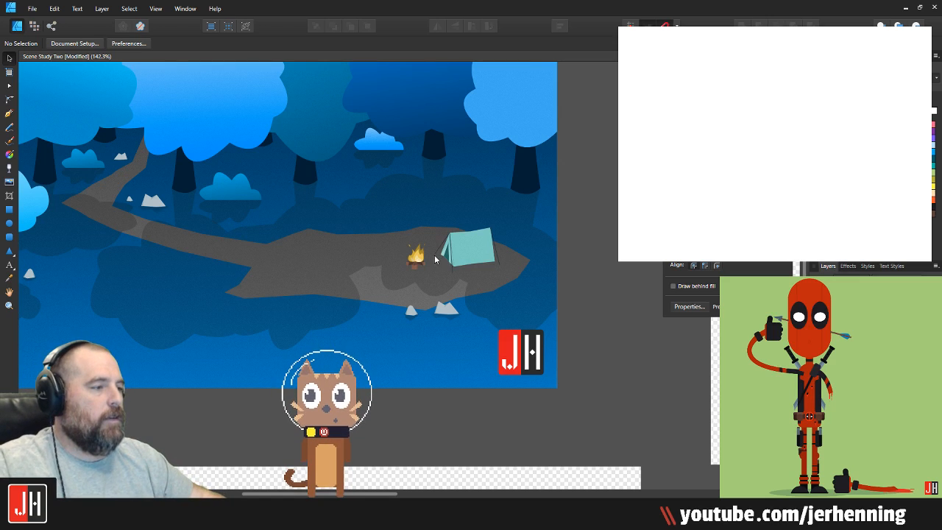
# Step: Examine the tent's side and front panels and how the campfire sits beside it in the scene
pyautogui.scroll(5, 434, 260)
pyautogui.click(371, 257)
pyautogui.moveTo(370, 258); pyautogui.dragTo(295, 239)
pyautogui.scroll(2, 399, 212)
pyautogui.click(479, 173)
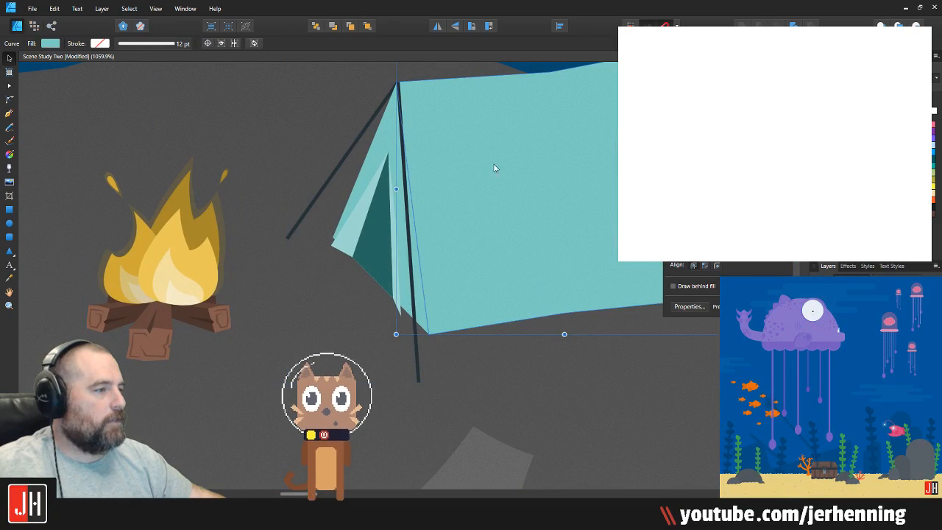
pyautogui.moveTo(644, 131); pyautogui.dragTo(564, 148)
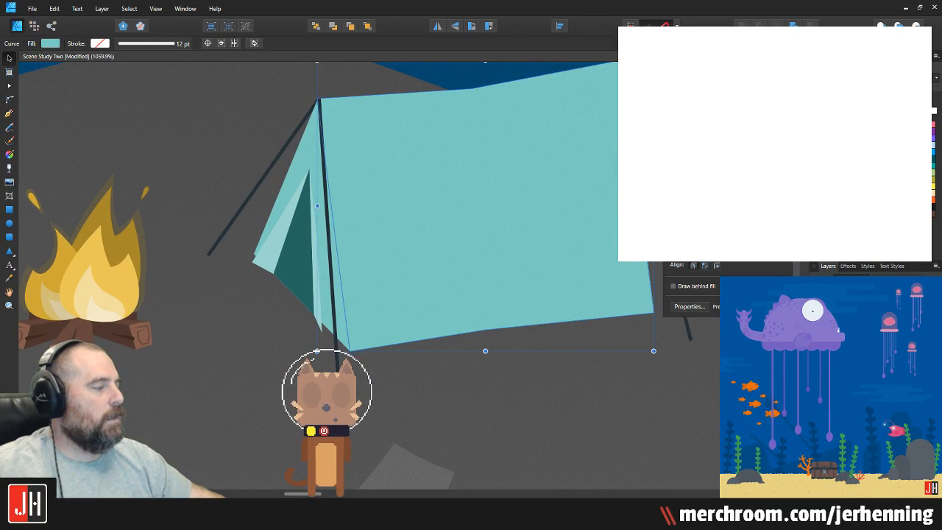
pyautogui.scroll(2, 338, 160)
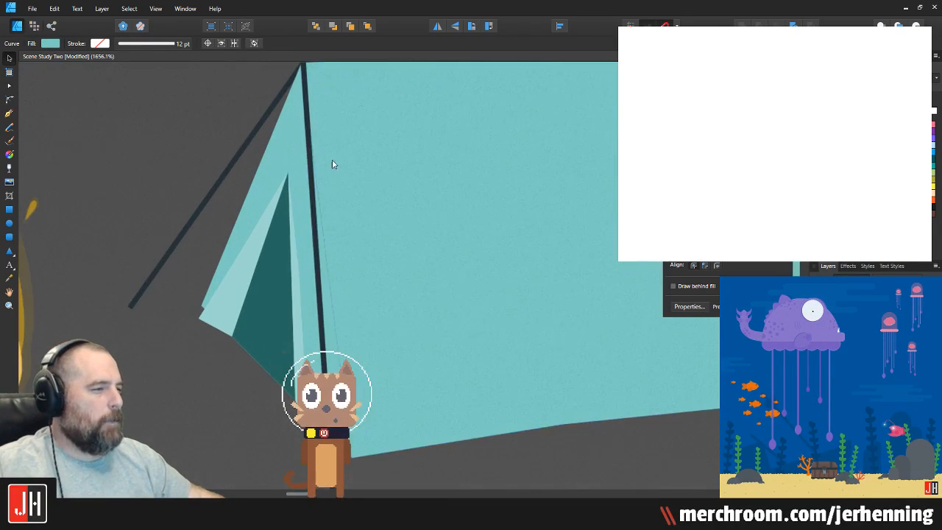
pyautogui.click(277, 138)
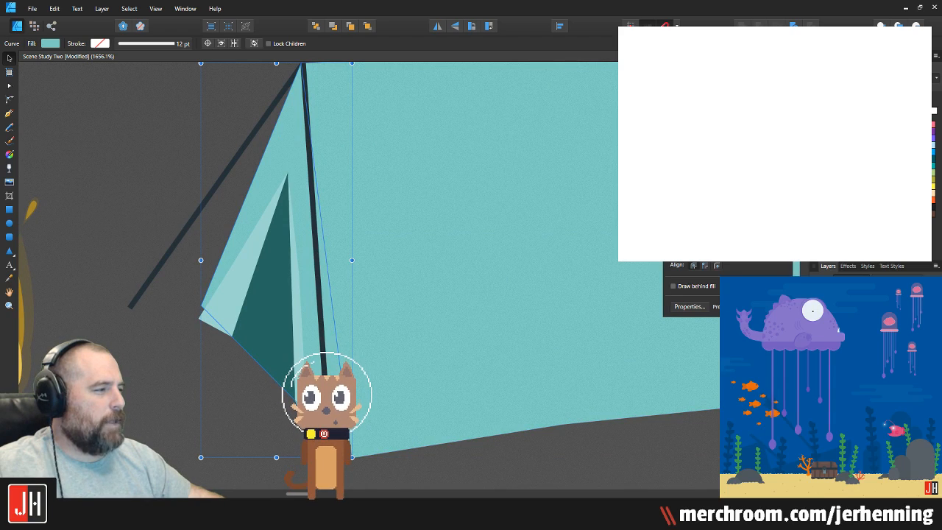
pyautogui.scroll(-7, 435, 208)
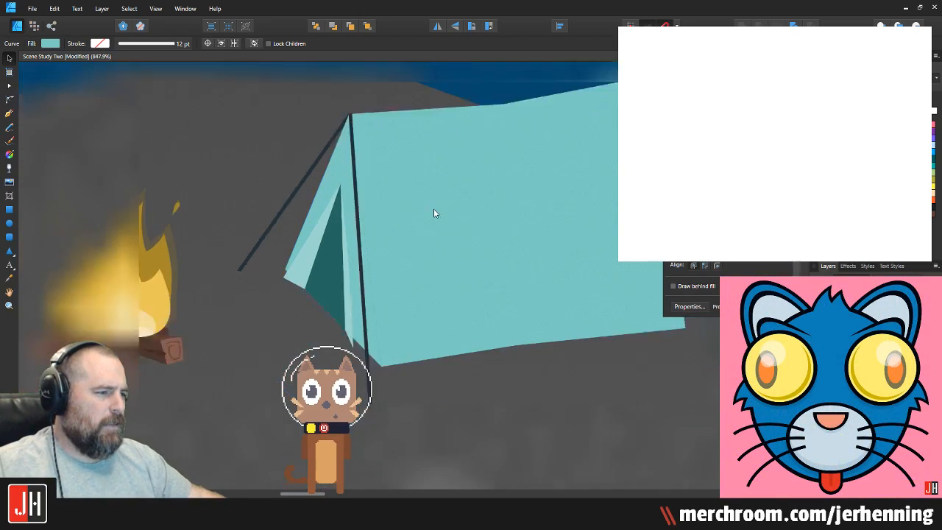
pyautogui.click(488, 281)
pyautogui.scroll(3, 488, 281)
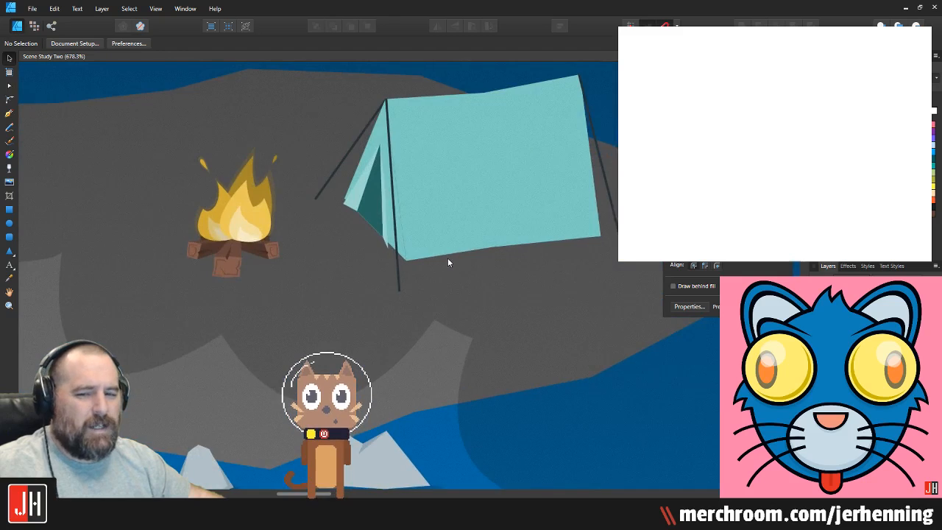
pyautogui.scroll(4, 375, 279)
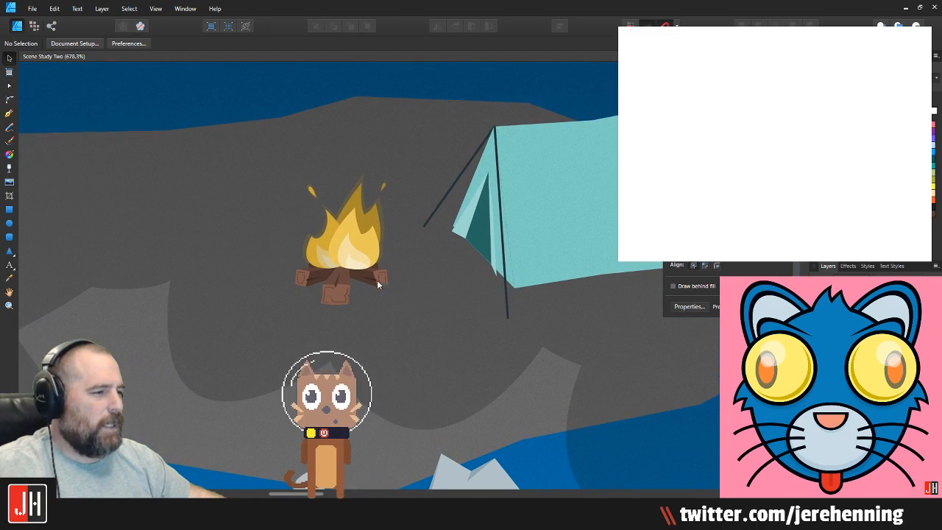
pyautogui.click(361, 266)
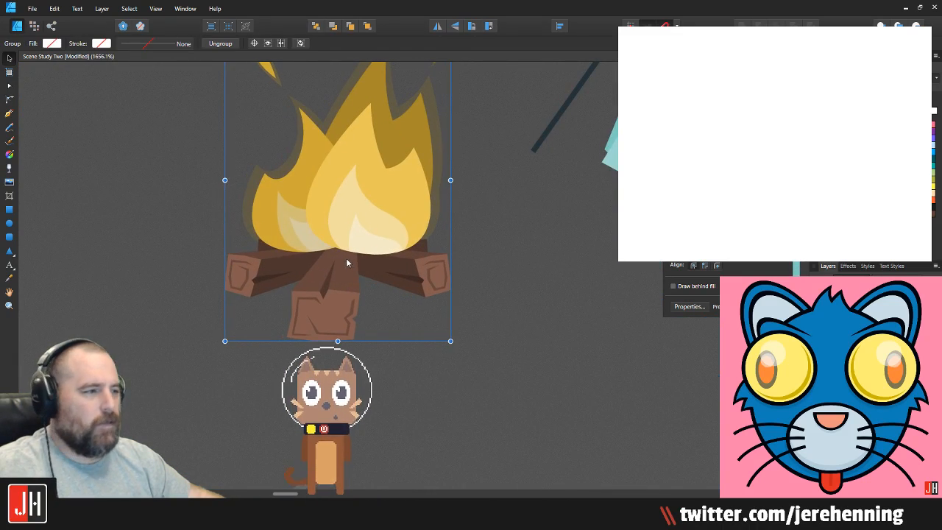
pyautogui.scroll(-10, 362, 264)
pyautogui.click(589, 295)
pyautogui.scroll(2, 389, 260)
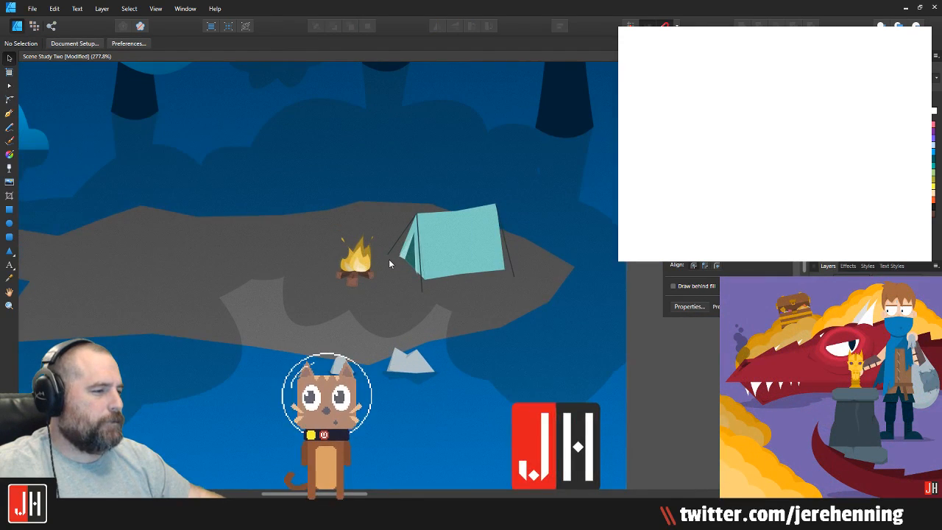
pyautogui.moveTo(443, 240); pyautogui.dragTo(427, 242)
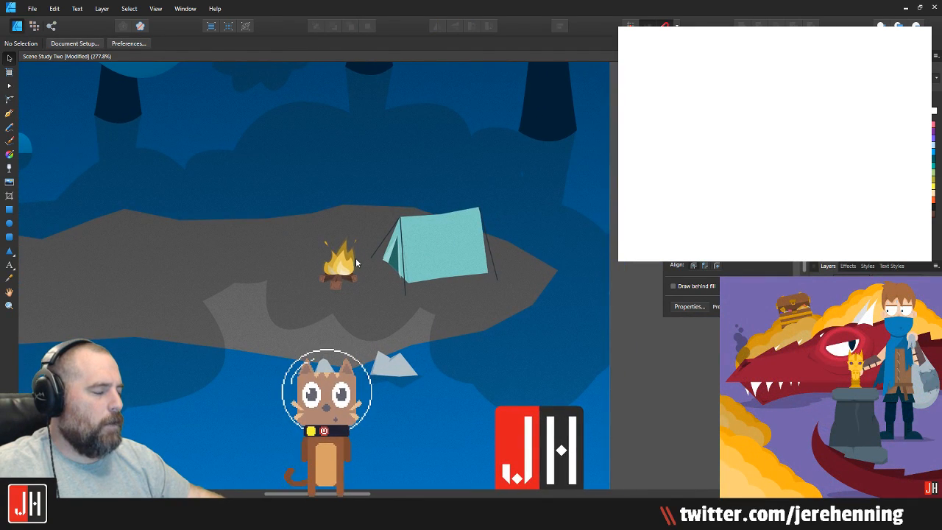
# Step: Select the combined tree-shadow shape and bring it to the front so it darkens the path, tent and campfire
pyautogui.scroll(2, 341, 280)
pyautogui.click(380, 160)
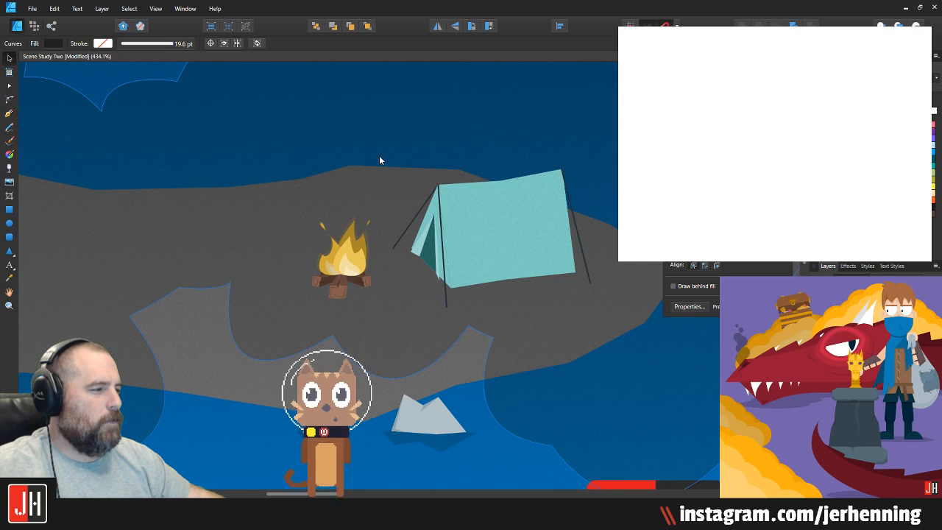
pyautogui.rightClick(380, 161)
pyautogui.scroll(-5, 350, 347)
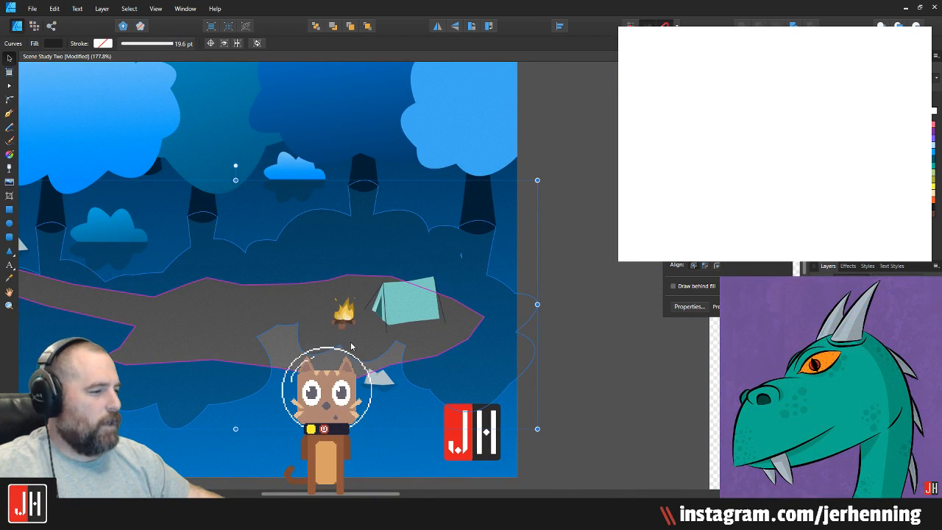
pyautogui.hotkey('ctrl', 'shift', ']')
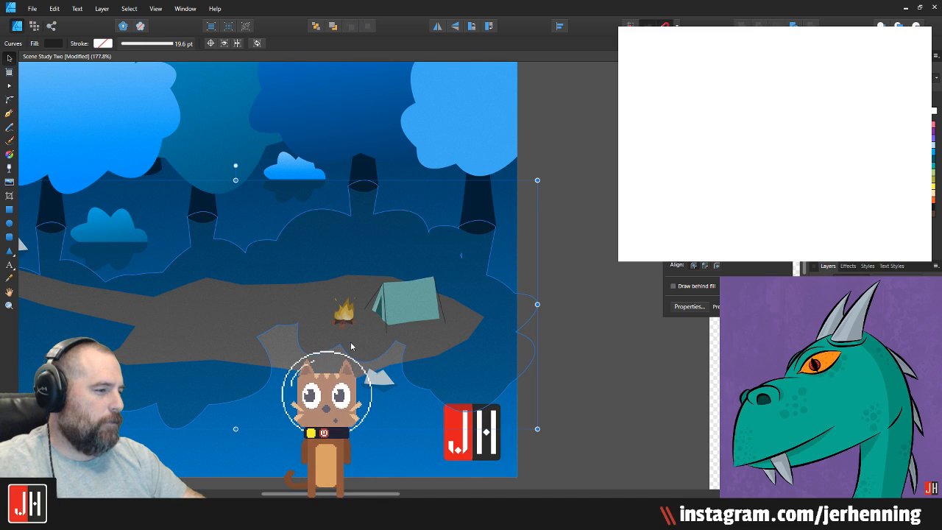
pyautogui.click(590, 304)
pyautogui.scroll(-5, 340, 297)
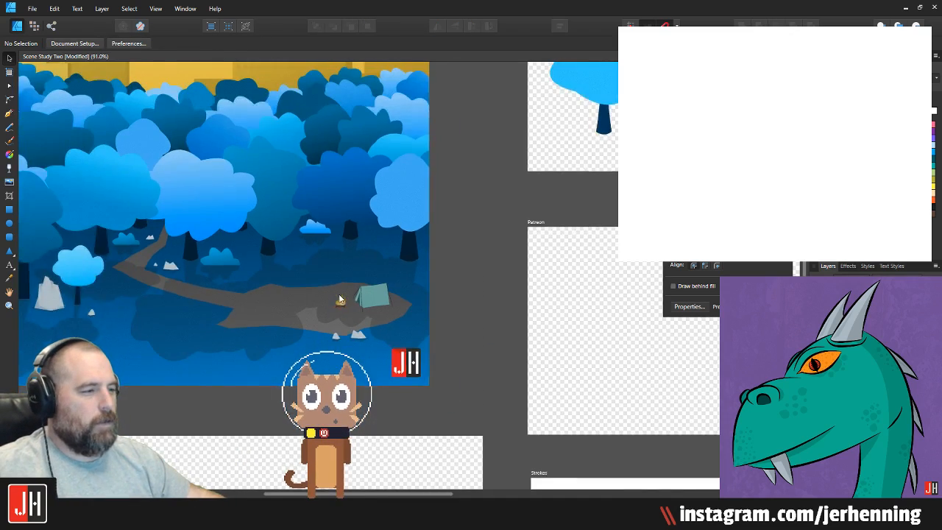
# Step: Draw a closed, straight-sided outline with the Pen tool on the ground around the campfire, reaching to the tent's opening
pyautogui.scroll(4, 339, 299)
pyautogui.scroll(3, 340, 305)
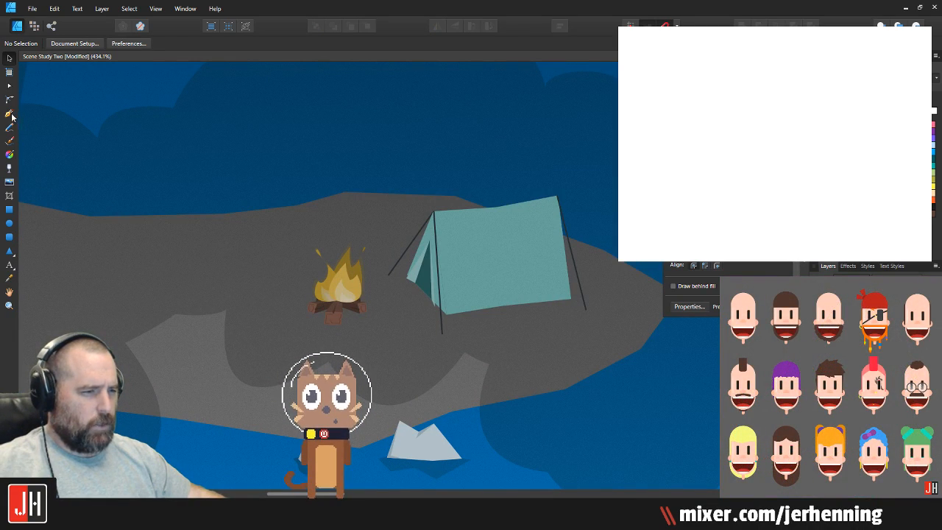
pyautogui.moveTo(113, 176); pyautogui.dragTo(232, 178)
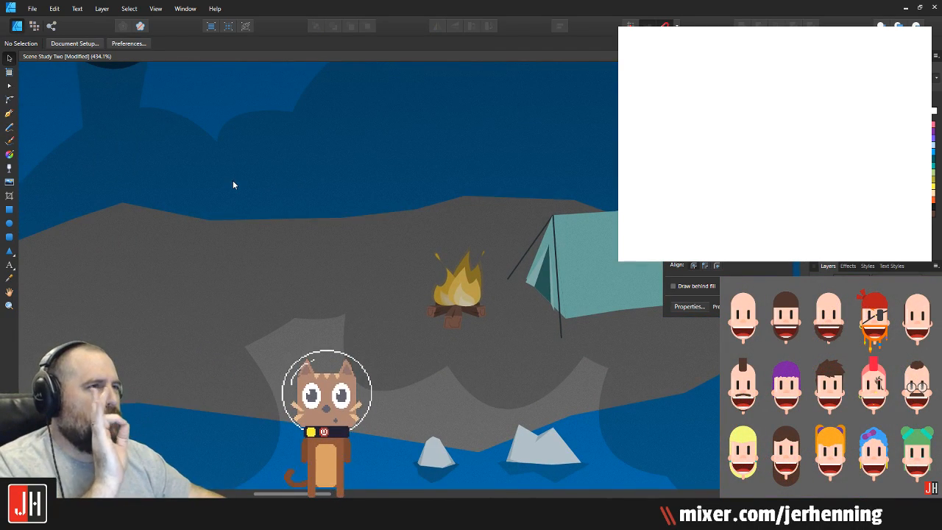
pyautogui.click(9, 114)
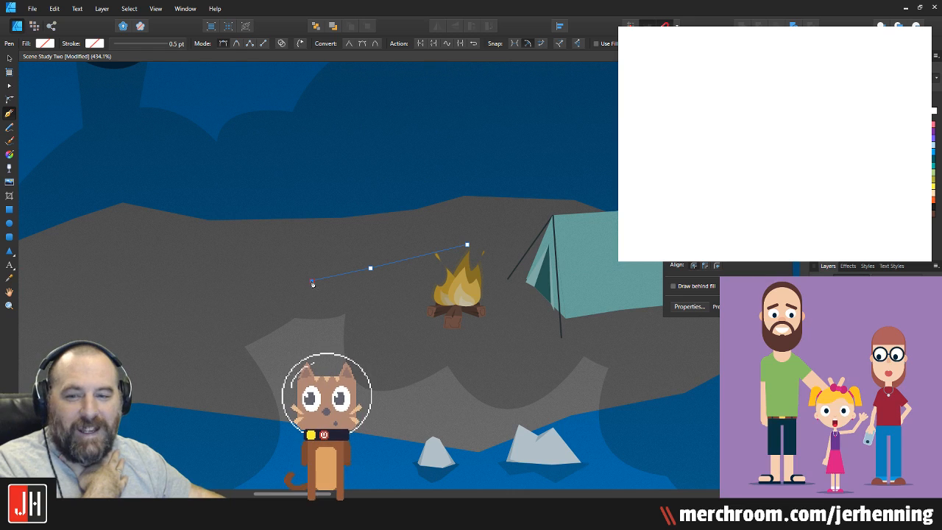
pyautogui.click(275, 318)
pyautogui.hotkey('ctrl', 'z')
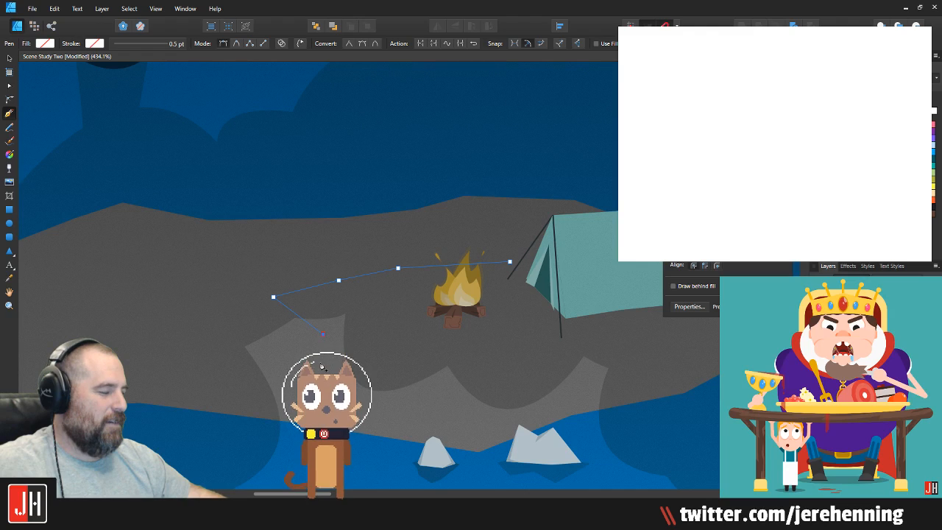
pyautogui.click(472, 356)
pyautogui.moveTo(561, 347); pyautogui.dragTo(448, 361)
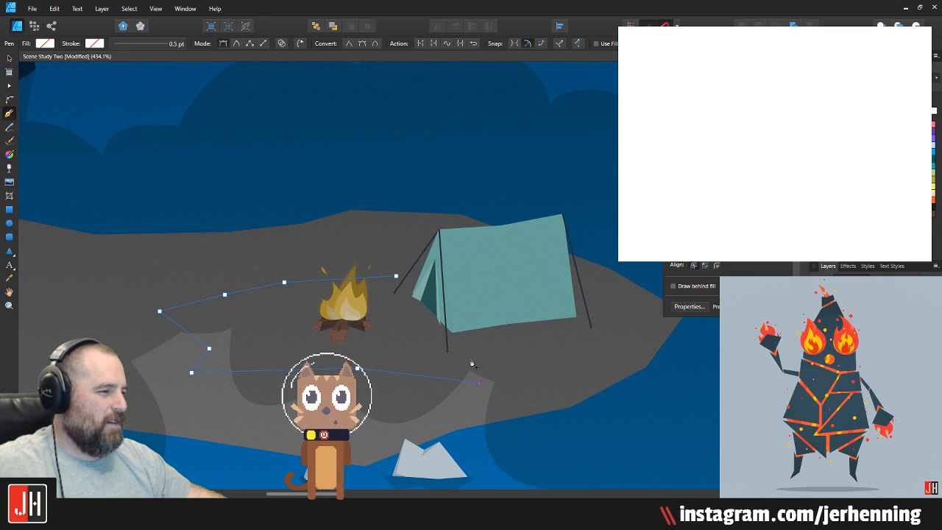
pyautogui.click(268, 380)
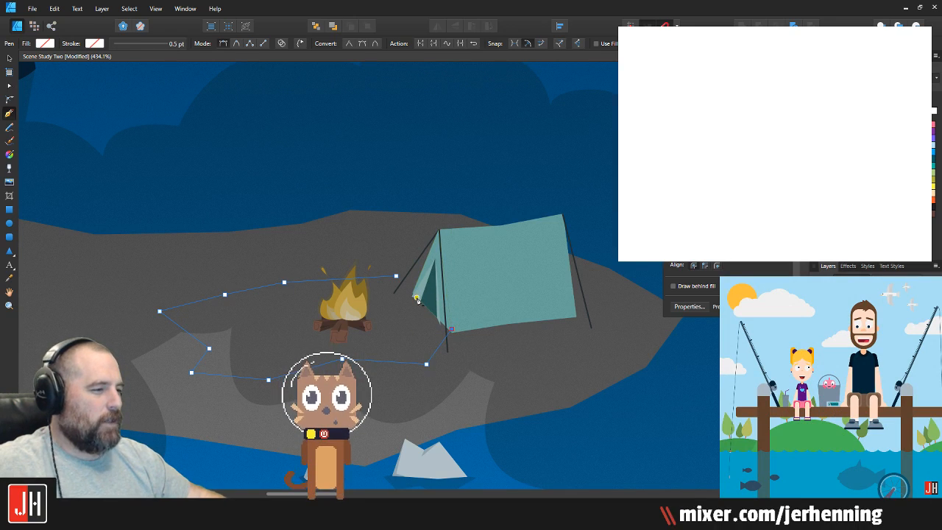
# Step: Adjust the nodes at the tent end of the ground outline so they follow the base of the tent's front opening
pyautogui.press('a')
pyautogui.moveTo(379, 253); pyautogui.dragTo(415, 288)
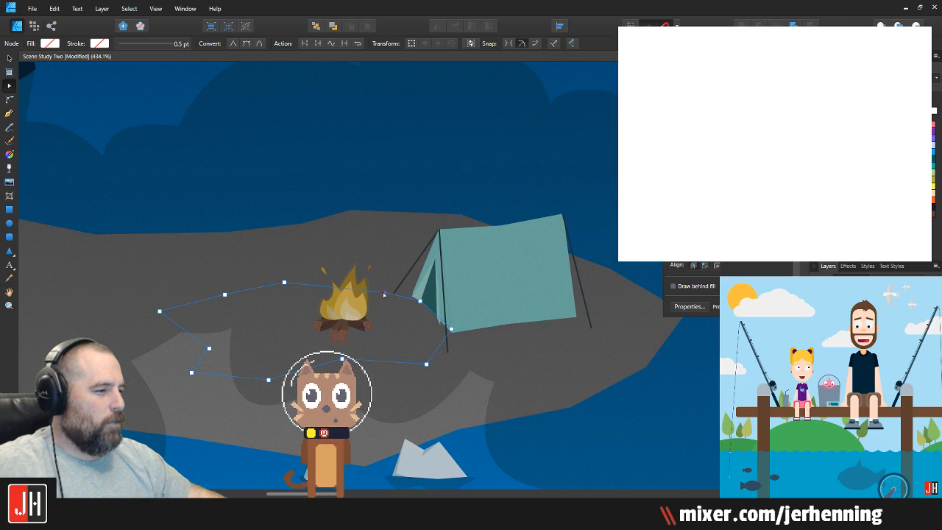
pyautogui.scroll(5, 390, 295)
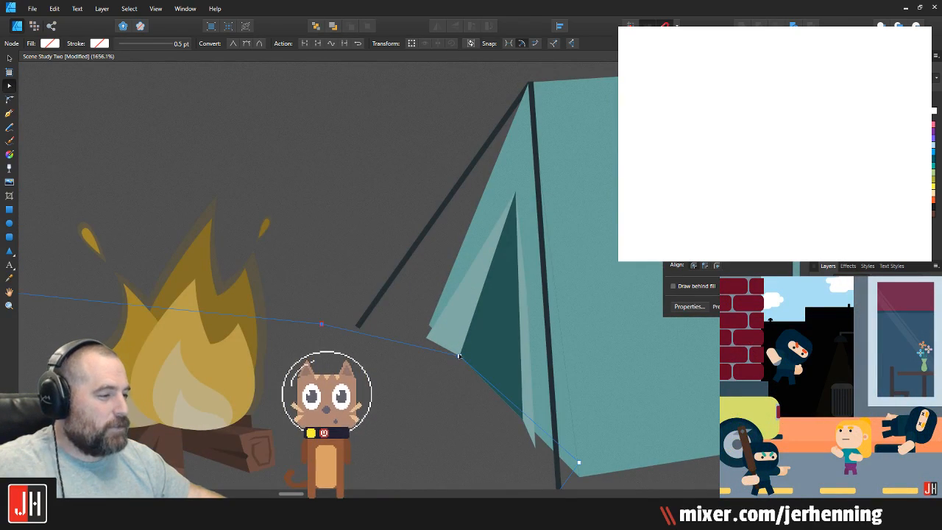
pyautogui.moveTo(459, 356); pyautogui.dragTo(433, 329)
pyautogui.moveTo(579, 462); pyautogui.dragTo(497, 322)
pyautogui.press('v')
pyautogui.scroll(-5, 498, 310)
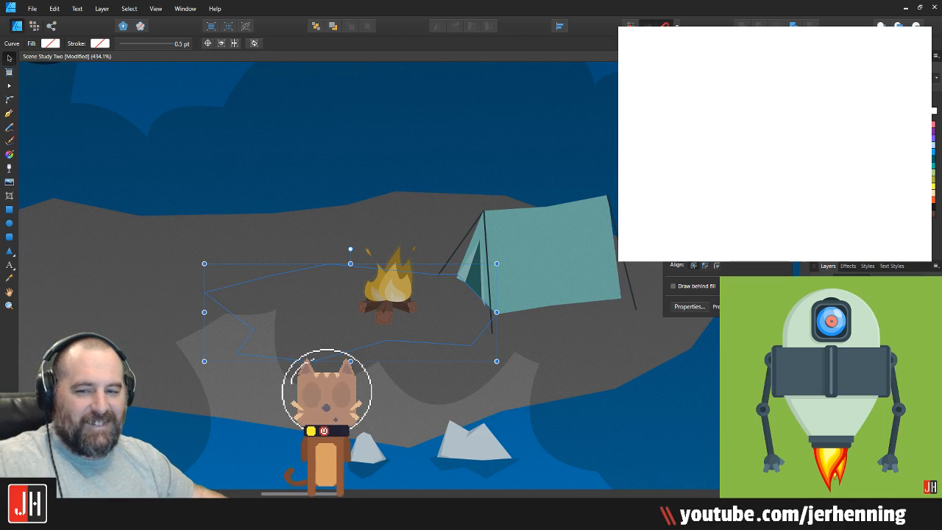
# Step: Move two nodes on the upper edge of the ground outline slightly down to flatten it
pyautogui.scroll(3, 340, 259)
pyautogui.press('a')
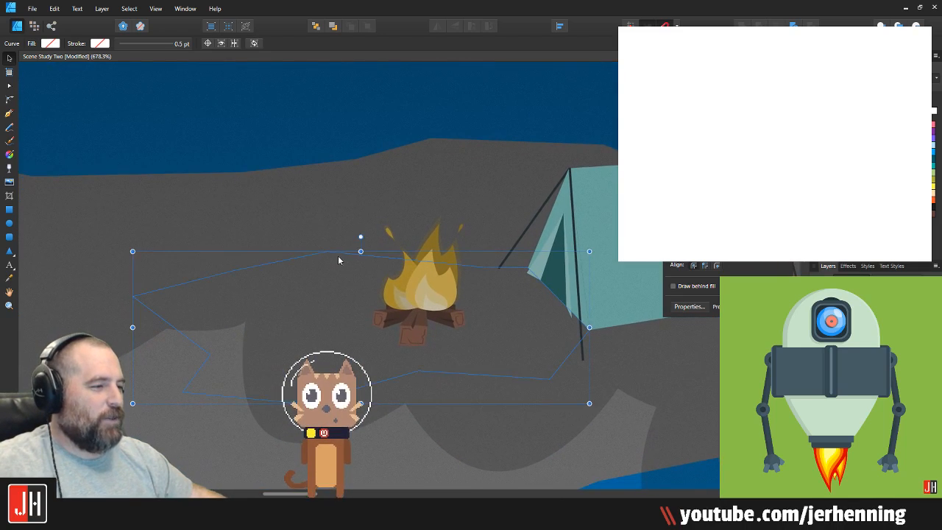
pyautogui.moveTo(328, 252); pyautogui.dragTo(326, 256)
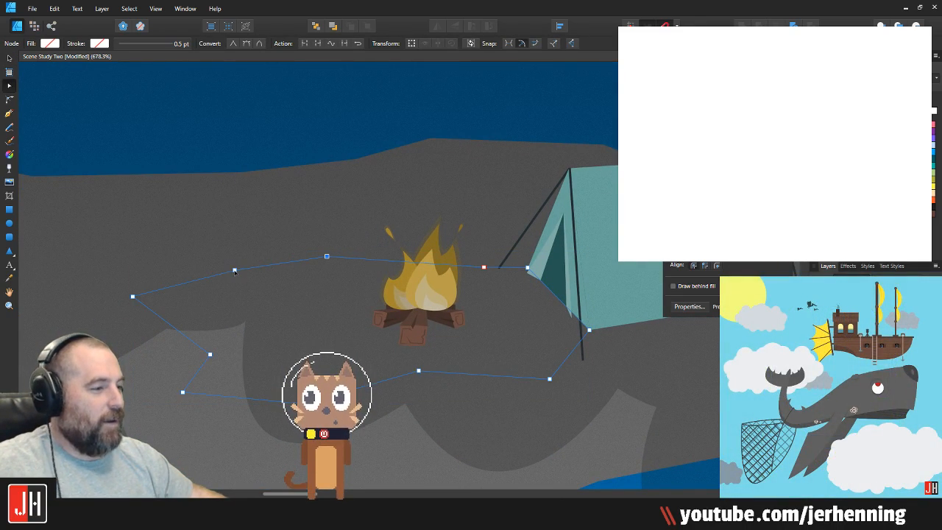
pyautogui.moveTo(236, 275); pyautogui.dragTo(237, 281)
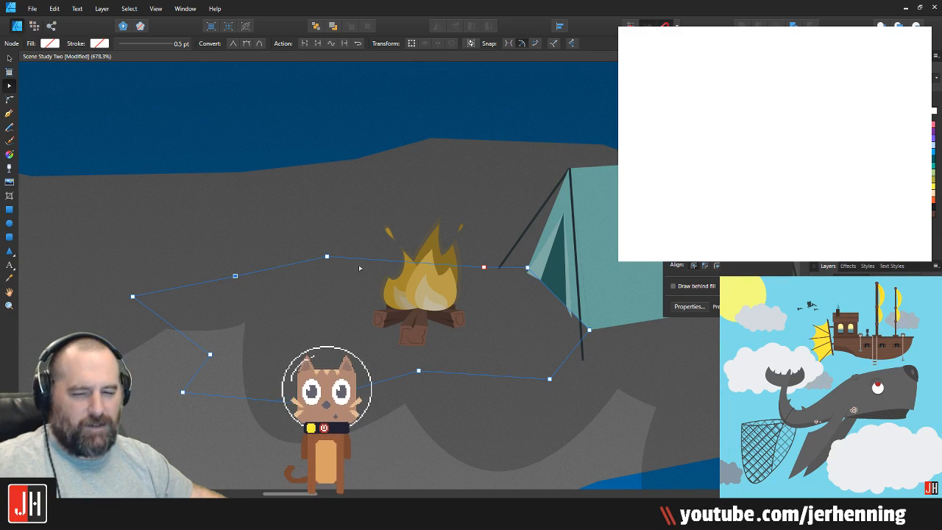
pyautogui.press('v')
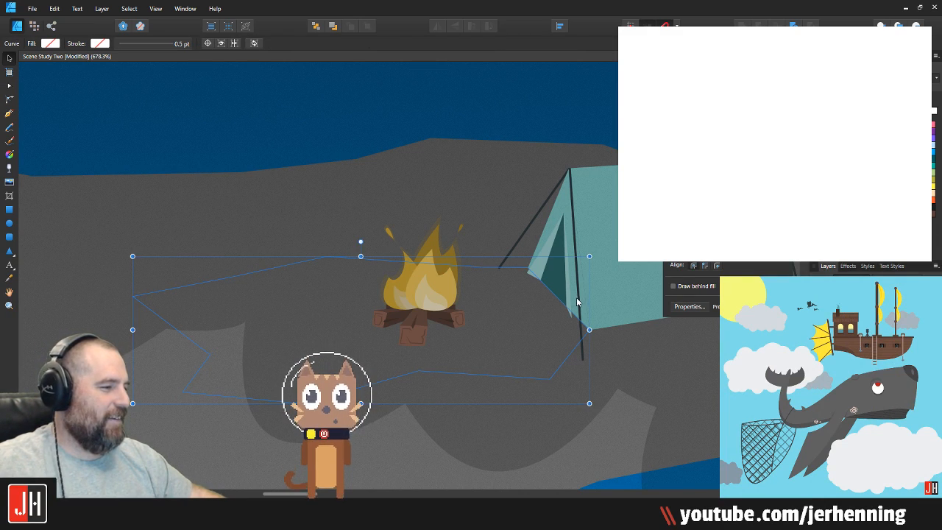
# Step: Fill the ground outline with pale yellow and lower its opacity to 10% as a faint firelight pool
pyautogui.click(933, 186)
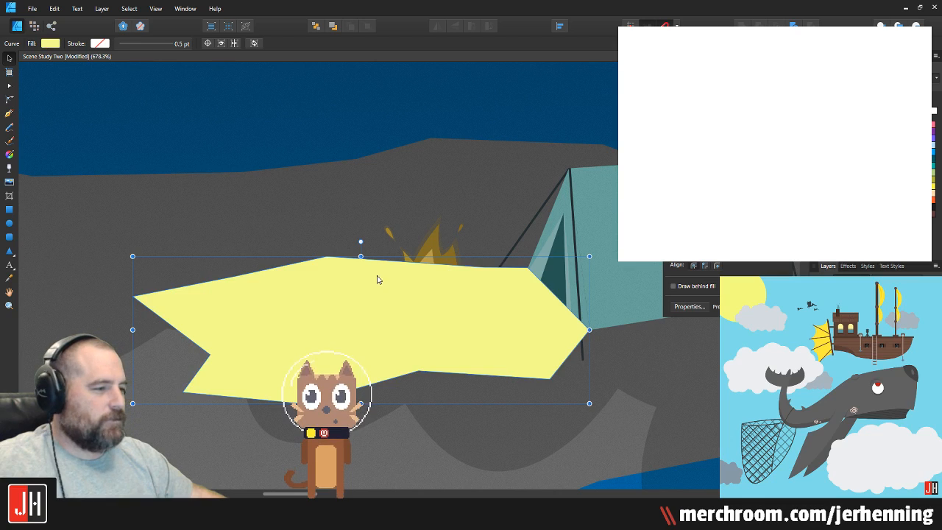
pyautogui.press('3')
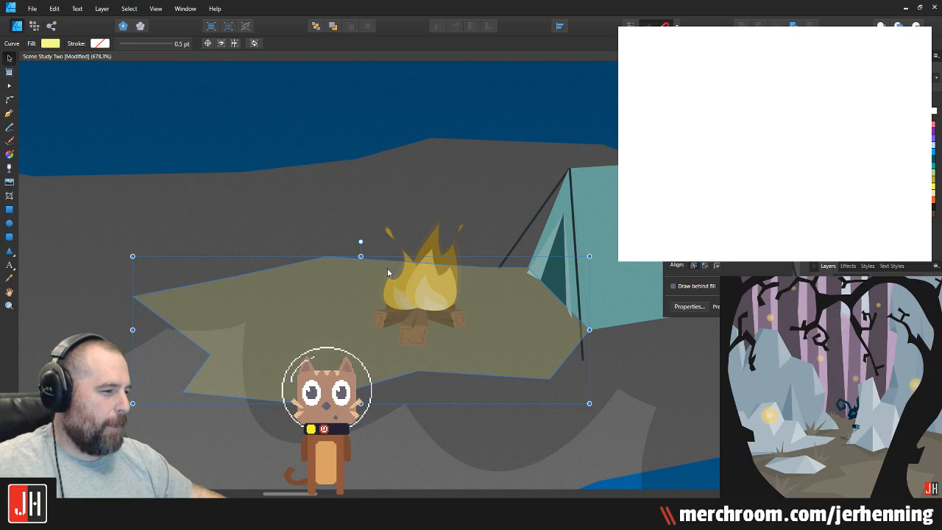
pyautogui.press('1')
pyautogui.click(374, 119)
pyautogui.click(221, 361)
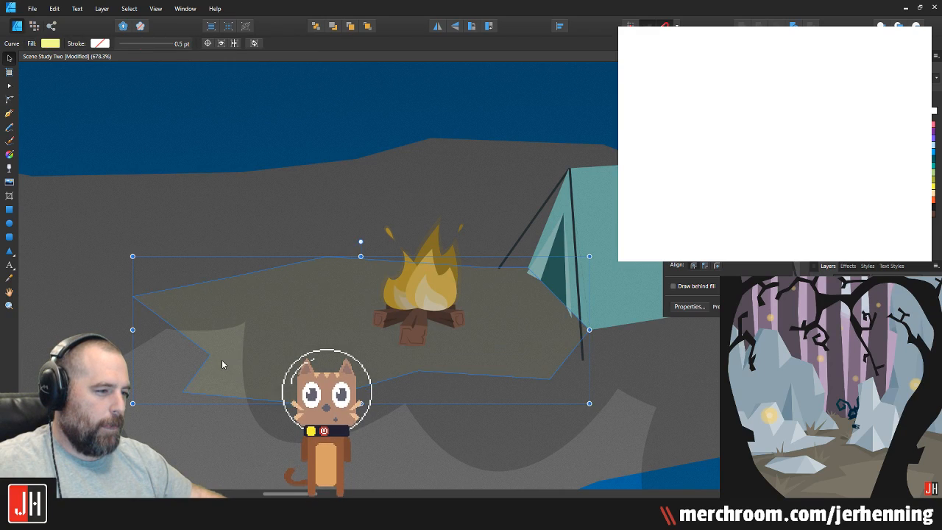
# Step: Duplicate the firelight pool and scale the copy down inside the original as an inner glow around the campfire
pyautogui.scroll(-7, 235, 359)
pyautogui.click(477, 362)
pyautogui.scroll(2, 270, 348)
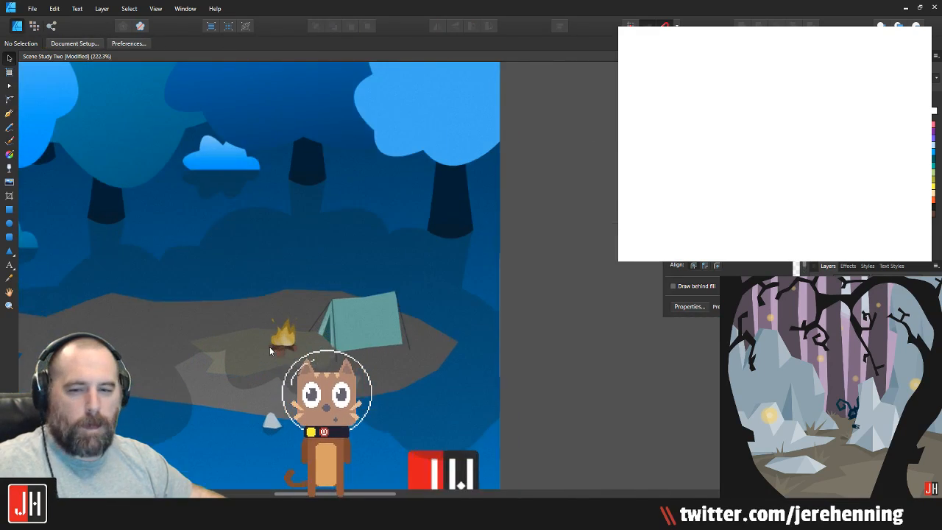
pyautogui.scroll(2, 269, 349)
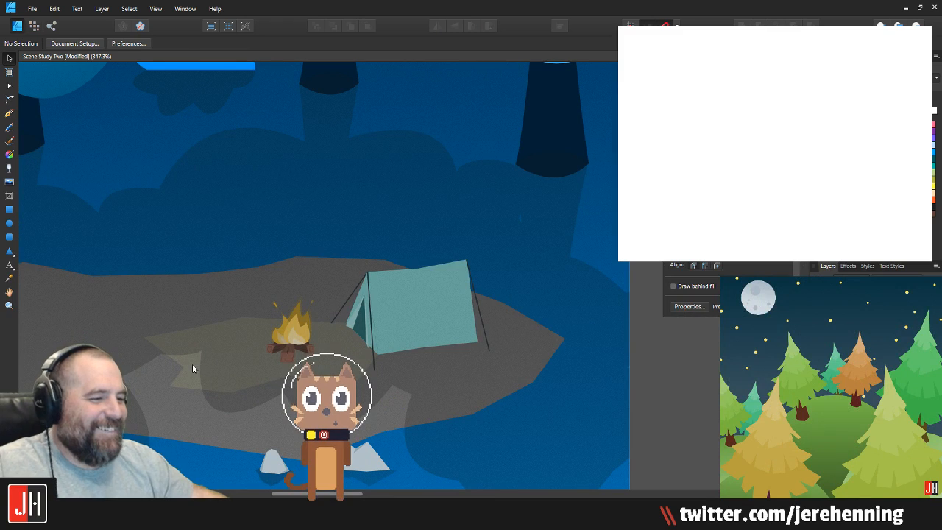
pyautogui.click(193, 368)
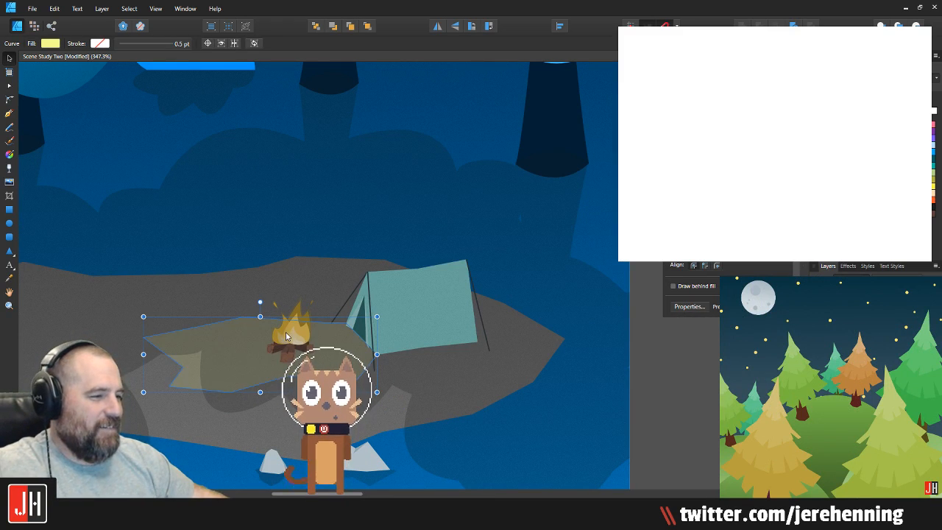
pyautogui.scroll(2, 284, 336)
pyautogui.moveTo(423, 306); pyautogui.dragTo(395, 319)
pyautogui.scroll(2, 306, 348)
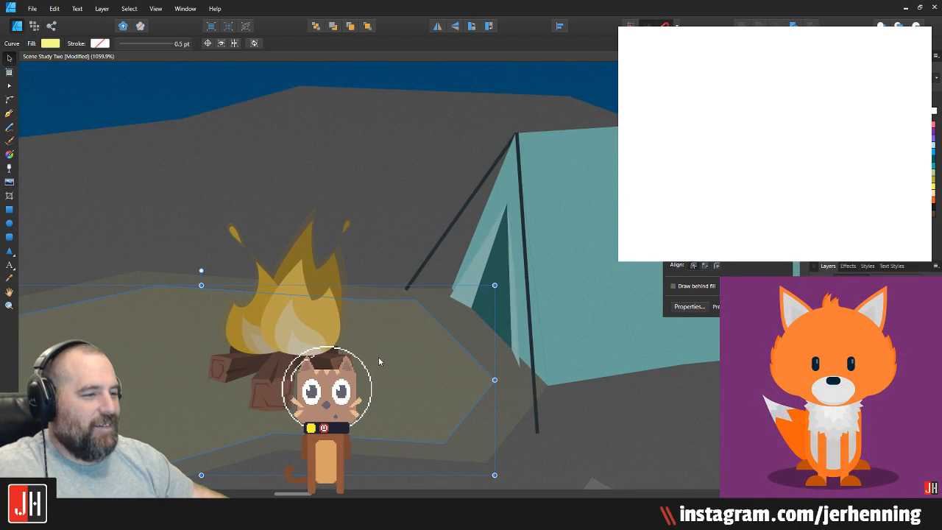
pyautogui.scroll(-4, 377, 367)
pyautogui.scroll(3, 377, 368)
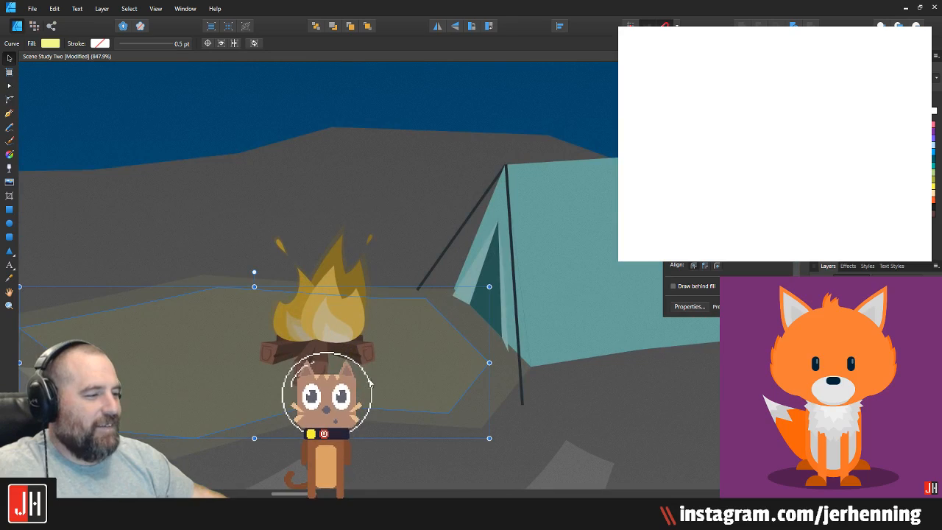
pyautogui.scroll(-2, 369, 379)
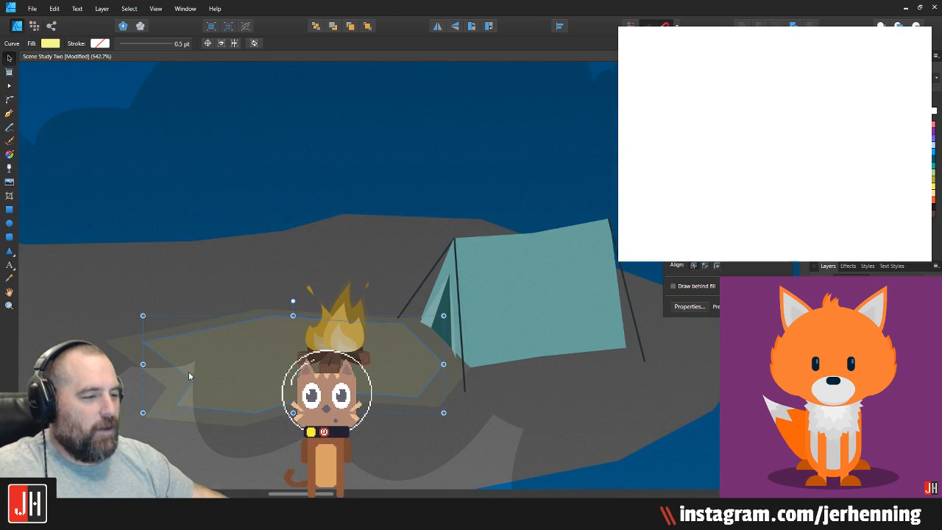
# Step: Pull the nodes at the inner glow's end away from the tent inward for a more even margin to the outer glow
pyautogui.press('a')
pyautogui.scroll(2, 145, 351)
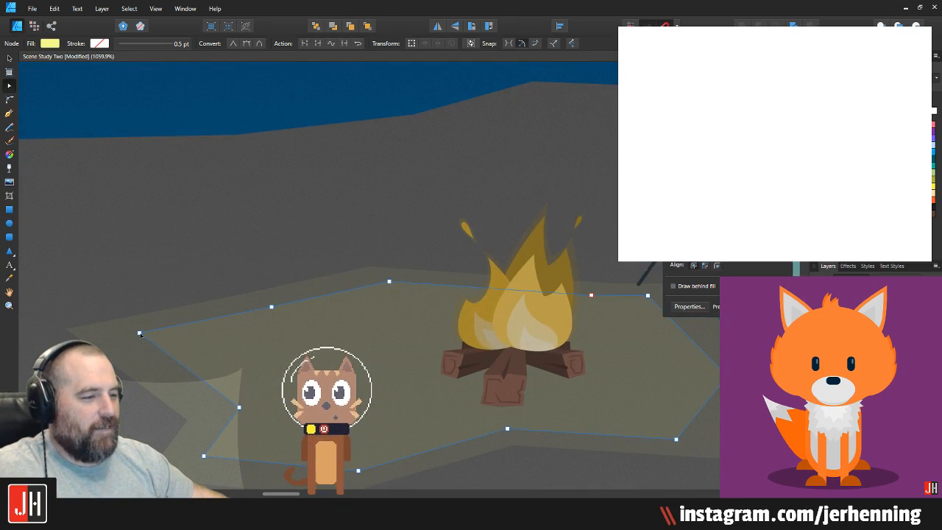
pyautogui.moveTo(139, 334); pyautogui.dragTo(162, 332)
pyautogui.moveTo(240, 409); pyautogui.dragTo(256, 408)
pyautogui.moveTo(223, 457); pyautogui.dragTo(233, 399)
pyautogui.press('v')
pyautogui.scroll(-4, 330, 352)
pyautogui.click(605, 413)
pyautogui.click(664, 413)
pyautogui.scroll(-5, 409, 356)
pyautogui.scroll(7, 410, 358)
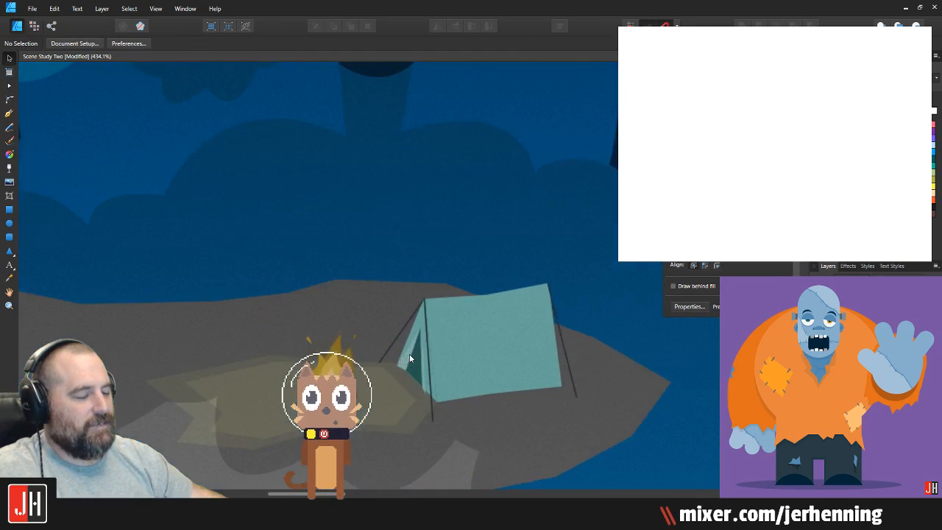
# Step: Draw a closed pale yellow freehand shape with the Pencil tool covering the tent's front opening and front edge
pyautogui.scroll(3, 410, 358)
pyautogui.moveTo(423, 287); pyautogui.dragTo(422, 223)
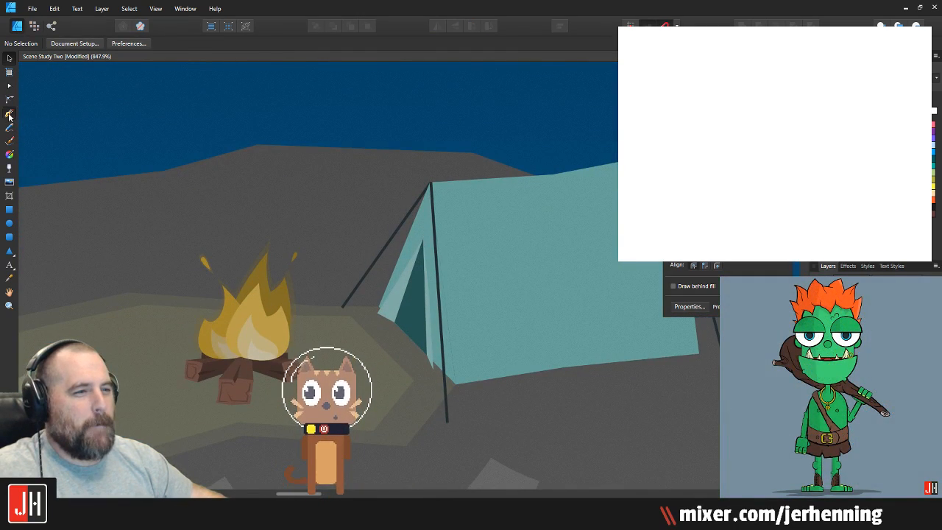
pyautogui.click(9, 114)
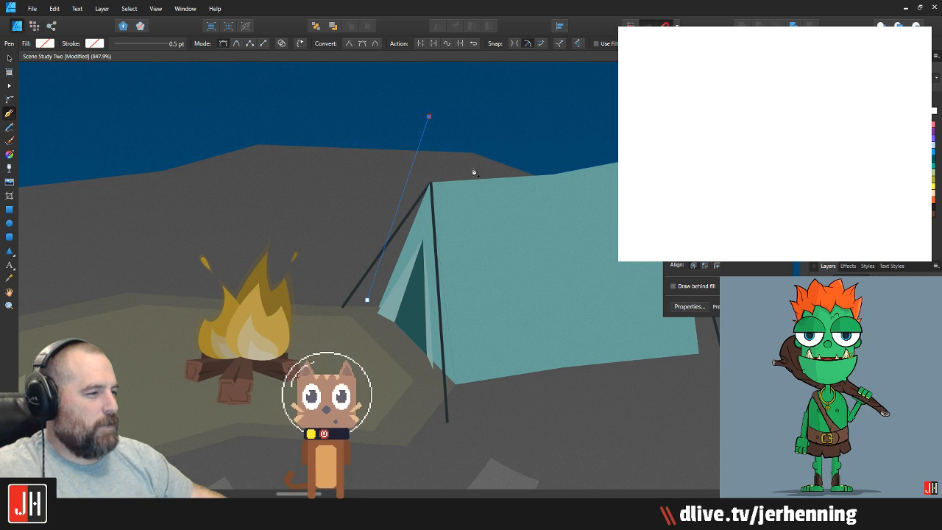
pyautogui.press('Escape')
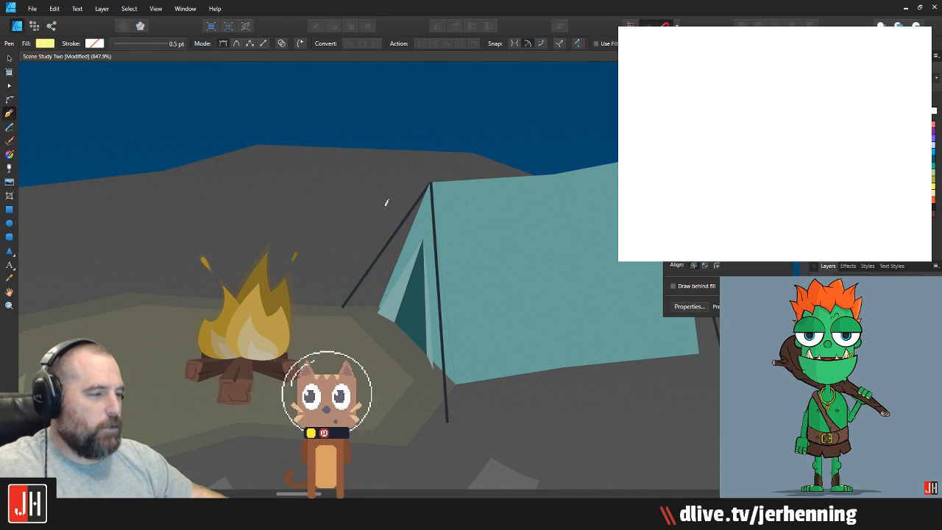
pyautogui.press('n')
pyautogui.moveTo(435, 112)
pyautogui.mouseDown()
pyautogui.moveTo(441, 157)
pyautogui.moveTo(447, 273)
pyautogui.moveTo(482, 426)
pyautogui.moveTo(424, 405)
pyautogui.moveTo(349, 338)
pyautogui.moveTo(330, 302)
pyautogui.mouseUp()
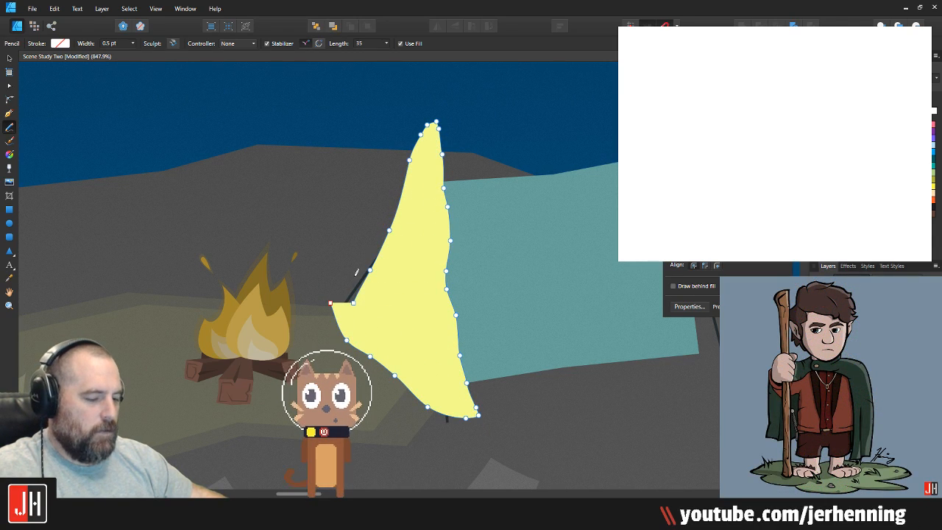
# Step: Set the opacity of the yellow shape over the tent's front to 20% and cut it to the clipboard
pyautogui.press('v')
pyautogui.moveTo(374, 380); pyautogui.dragTo(532, 325)
pyautogui.click(161, 405)
pyautogui.moveTo(414, 269); pyautogui.dragTo(212, 261)
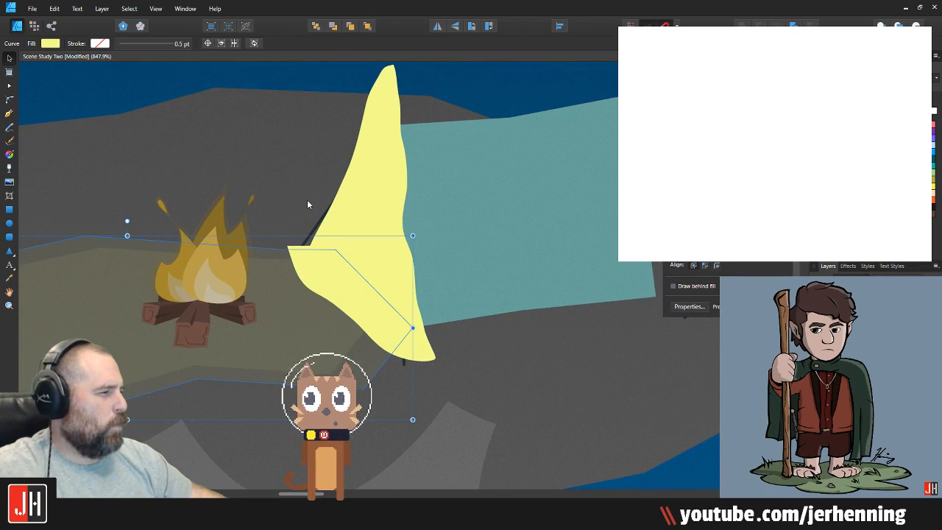
pyautogui.click(383, 177)
pyautogui.press('2')
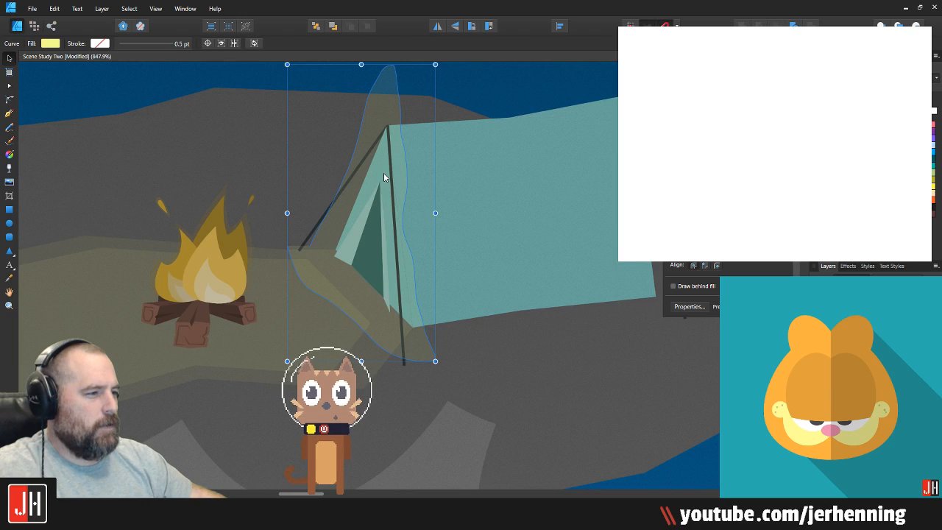
pyautogui.hotkey('ctrl', 'x')
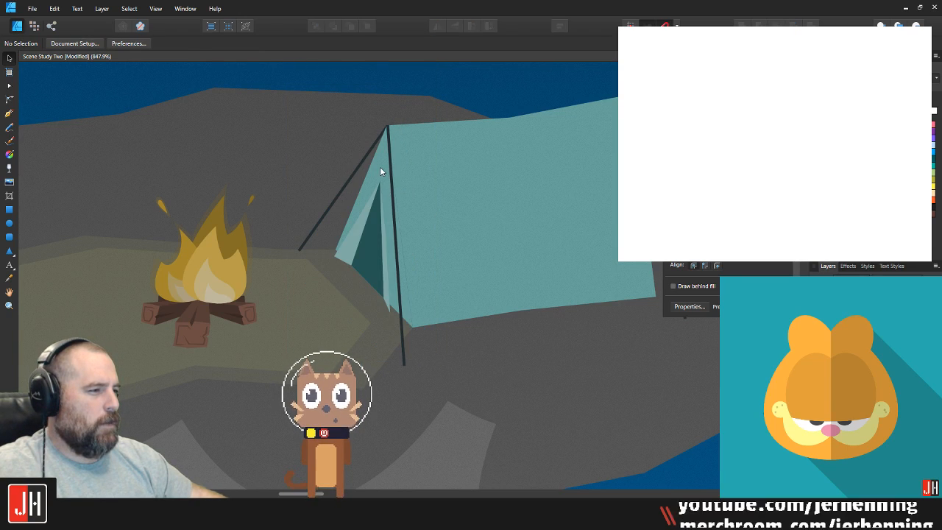
# Step: Try to paste the cut yellow shape inside the tent's front so the light is clipped to it
pyautogui.click(381, 168)
pyautogui.hotkey('ctrl', 'alt', 'v')
pyautogui.click(392, 170)
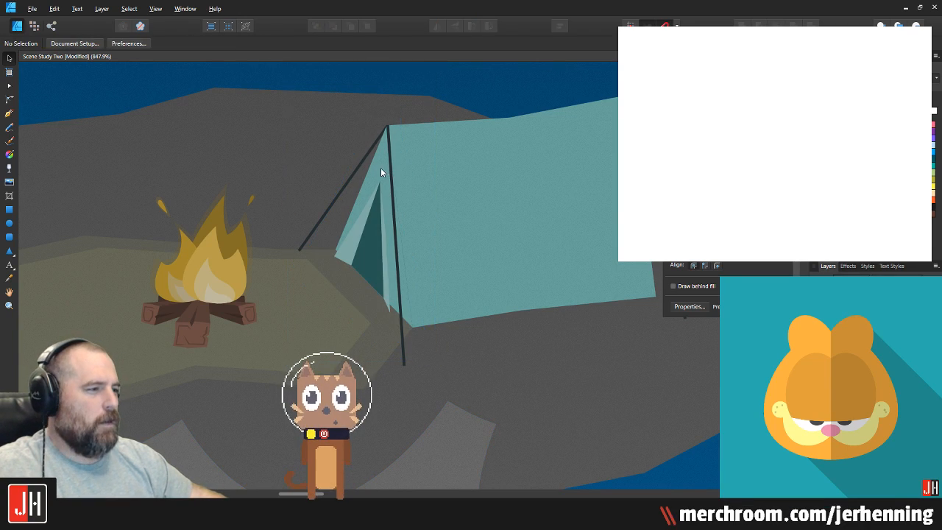
pyautogui.scroll(2, 377, 164)
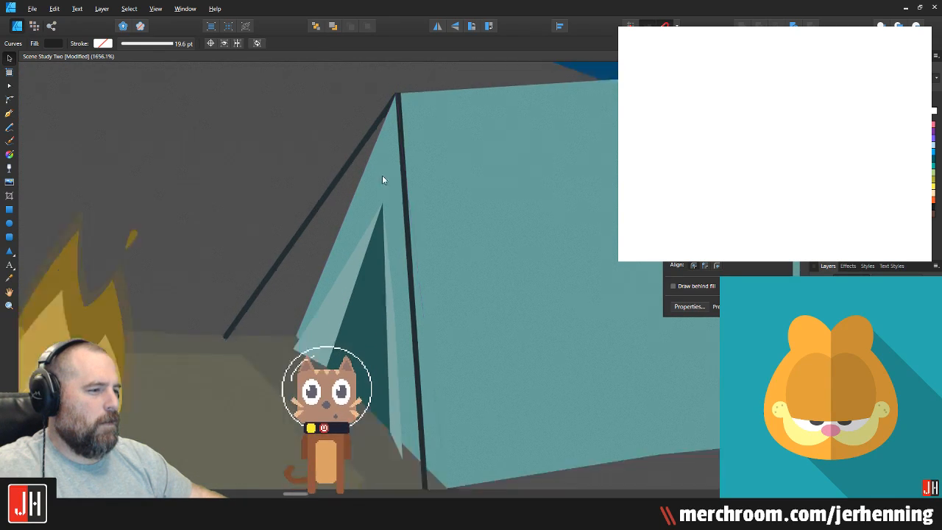
pyautogui.scroll(-5, 382, 174)
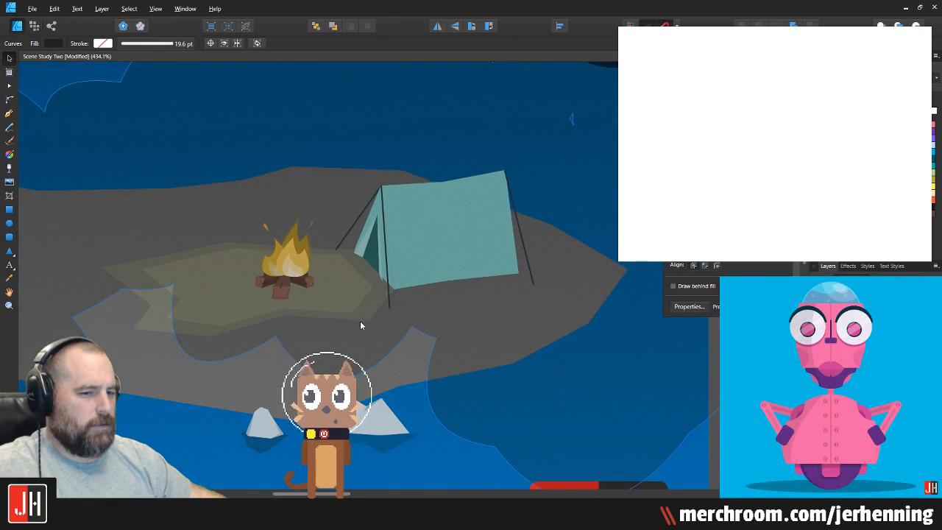
# Step: Undo the paste and the cut to bring the pale yellow shape back over the tent's front
pyautogui.hotkey('ctrl', 'z')
pyautogui.hotkey('ctrl', 'z')
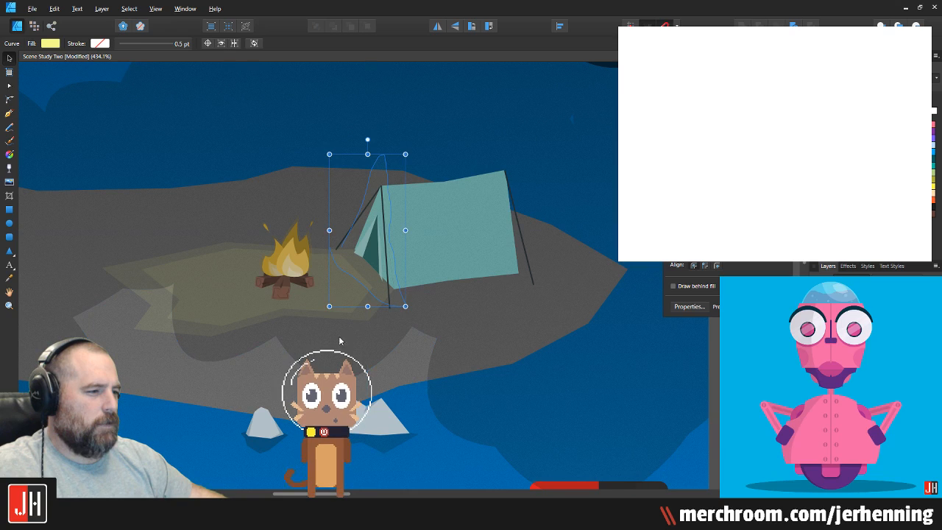
pyautogui.click(338, 345)
pyautogui.hotkey('ctrl', 'z')
pyautogui.hotkey('ctrl', 'z')
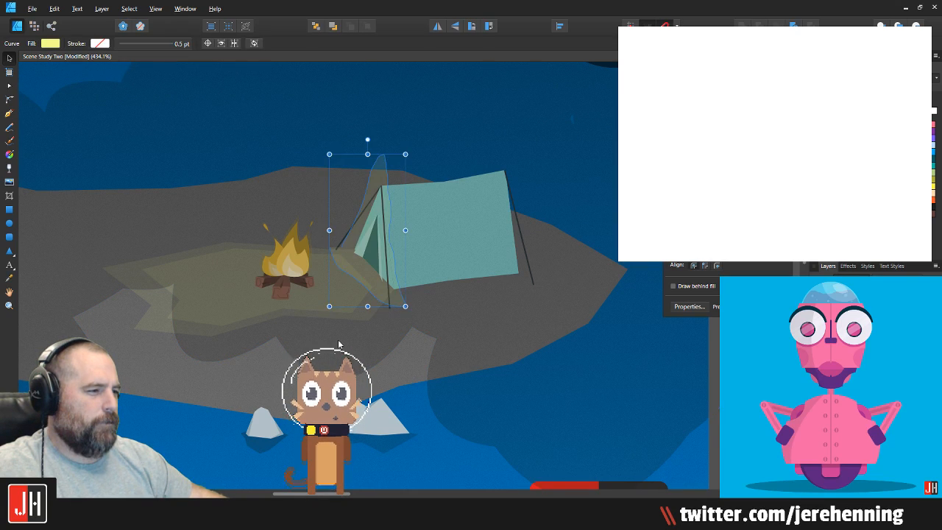
pyautogui.click(355, 363)
pyautogui.hotkey('ctrl', 'z')
pyautogui.click(364, 355)
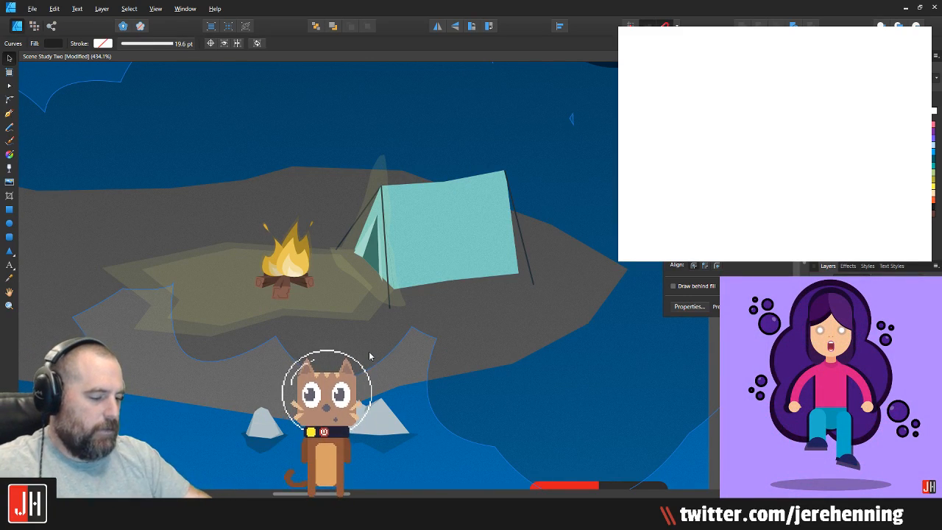
# Step: Lock the large dark shadow curves that overlap the ground around the campsite
pyautogui.hotkey('ctrl', 'd')
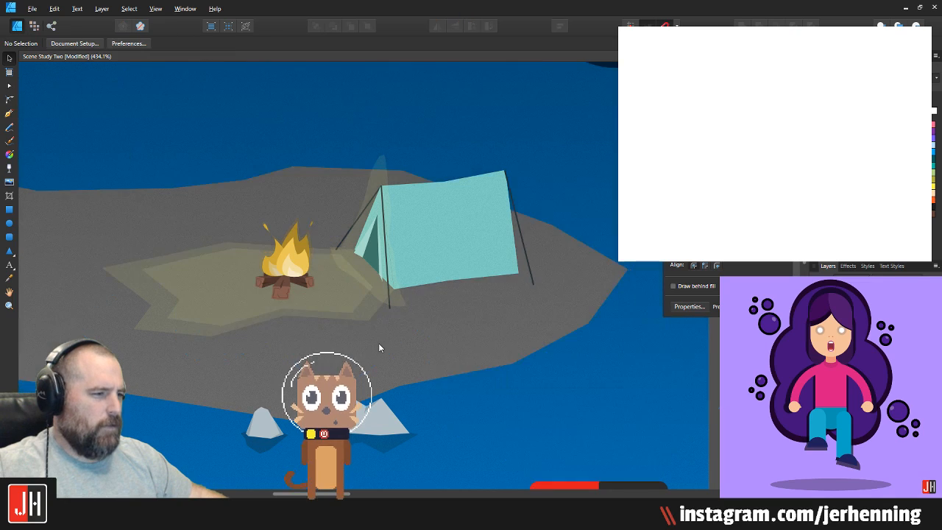
pyautogui.scroll(-5, 379, 346)
pyautogui.click(462, 321)
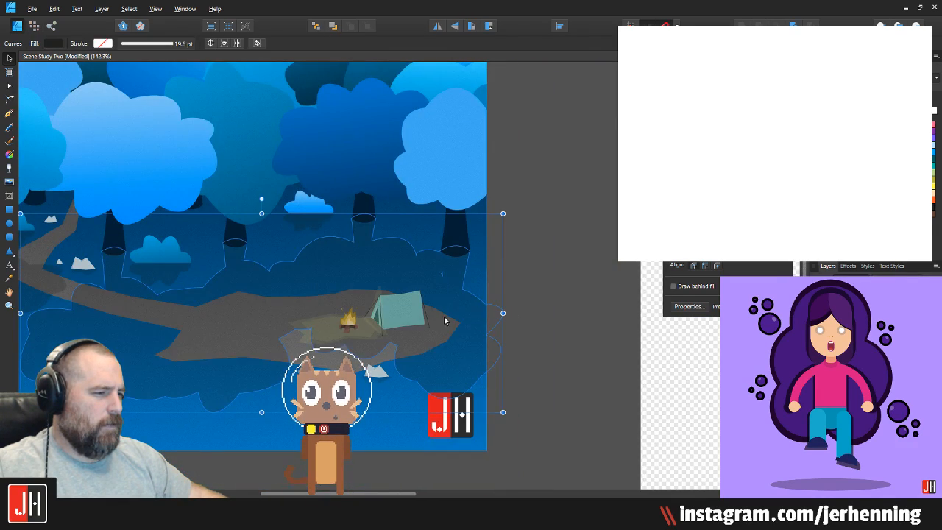
pyautogui.scroll(2, 376, 321)
pyautogui.rightClick(505, 294)
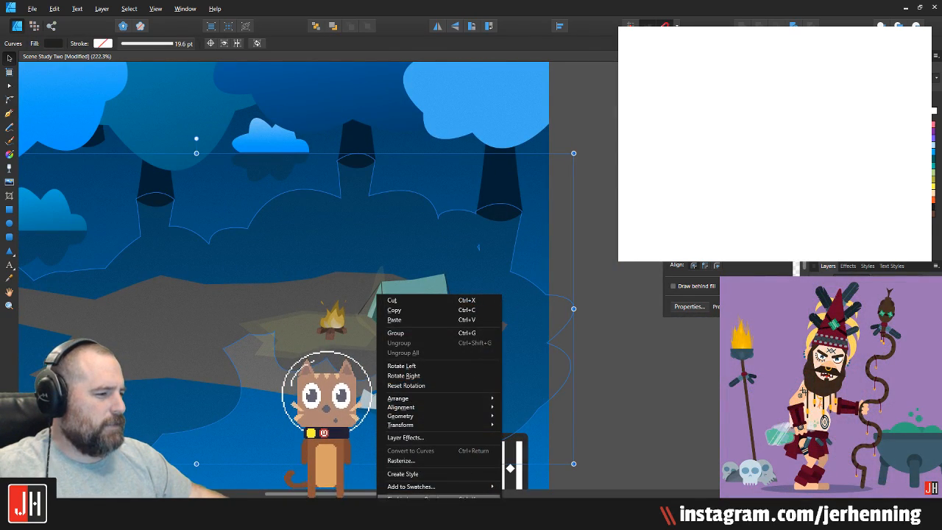
pyautogui.press('Escape')
pyautogui.hotkey('ctrl', 'l')
pyautogui.click(678, 351)
pyautogui.scroll(3, 376, 316)
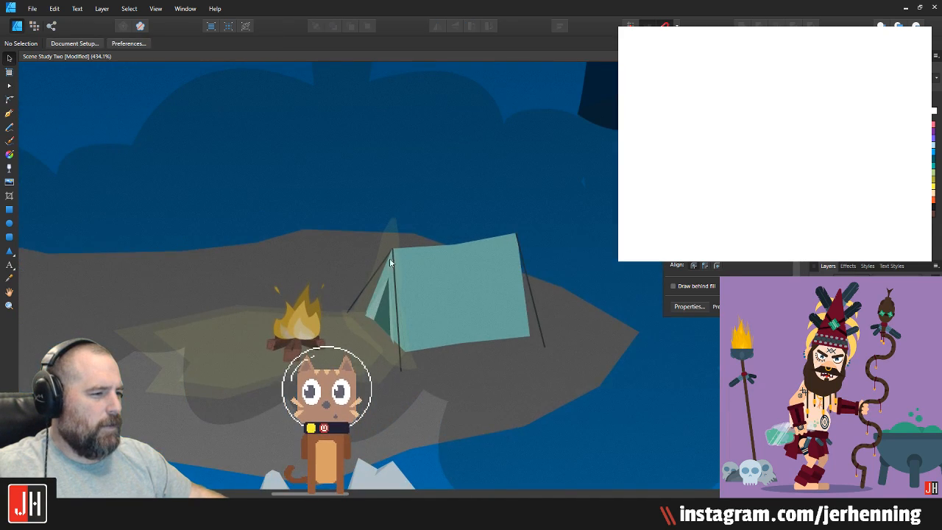
# Step: Cut the pale yellow shape and try pasting it inside the tent's large side panel
pyautogui.click(389, 264)
pyautogui.scroll(4, 405, 259)
pyautogui.hotkey('ctrl', 'x')
pyautogui.click(475, 317)
pyautogui.hotkey('ctrl', 'alt', 'v')
pyautogui.moveTo(475, 315); pyautogui.dragTo(465, 275)
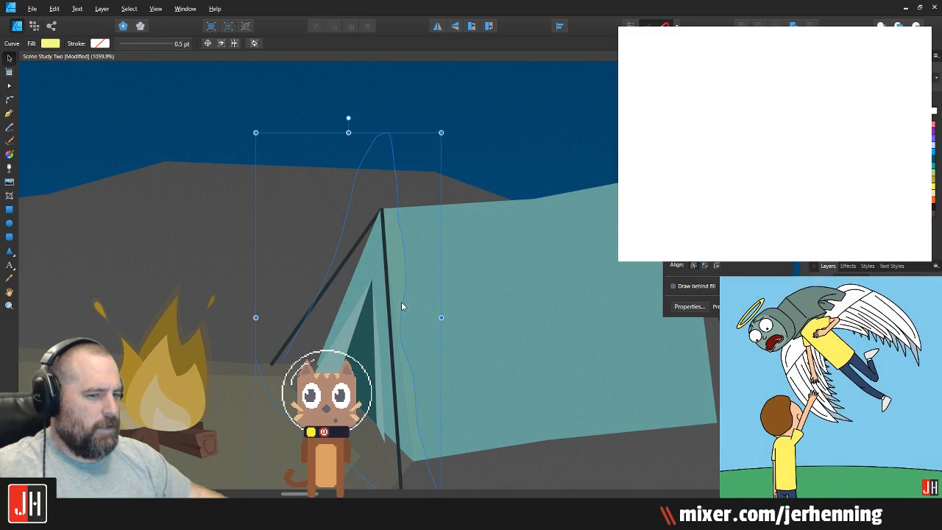
# Step: Cut the yellow shape again and paste it inside the tent so the firelight is clipped to the tent's outline
pyautogui.hotkey('ctrl', 'x')
pyautogui.click(371, 260)
pyautogui.hotkey('ctrl', 'alt', 'v')
pyautogui.scroll(-6, 380, 278)
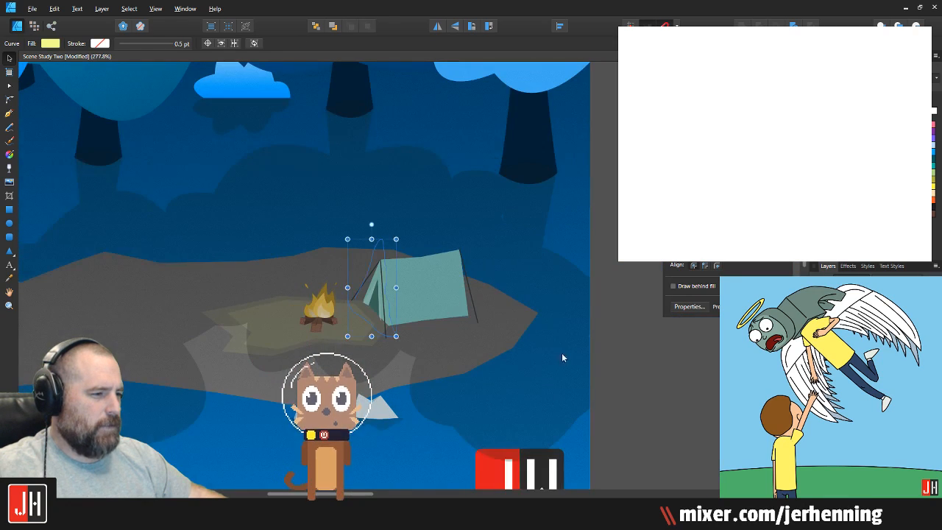
pyautogui.click(561, 354)
pyautogui.scroll(3, 381, 285)
pyautogui.scroll(3, 371, 286)
pyautogui.click(369, 239)
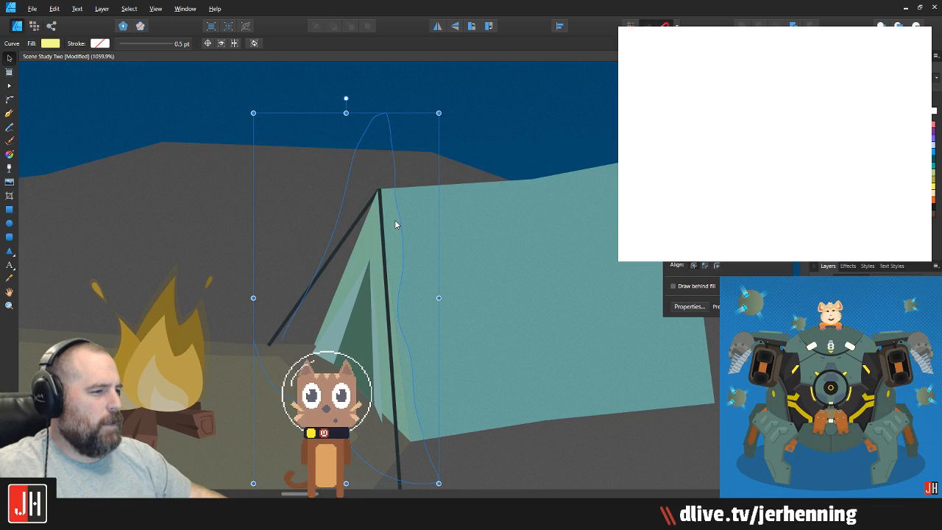
# Step: Examine the clipped firelight on the tent and the ground glow, both close up and across the whole campsite
pyautogui.scroll(-6, 429, 270)
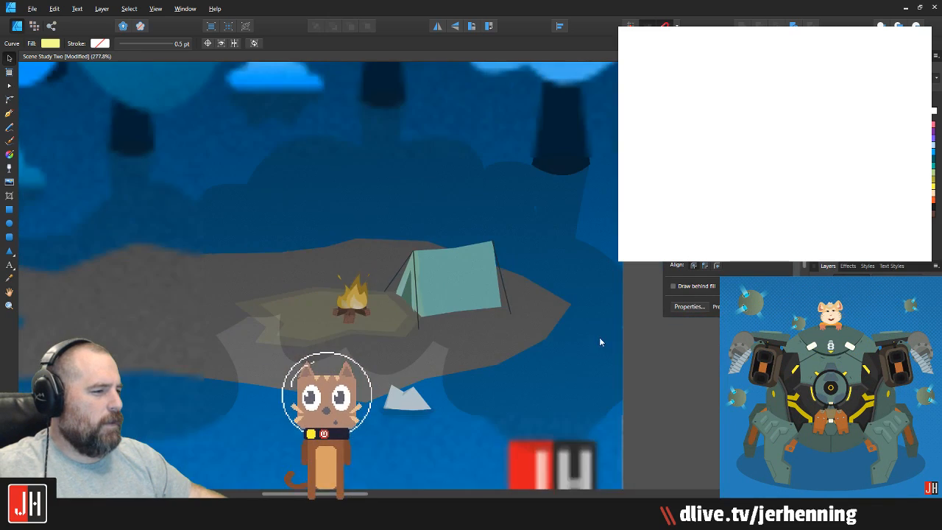
pyautogui.click(652, 337)
pyautogui.scroll(3, 396, 317)
pyautogui.scroll(3, 441, 332)
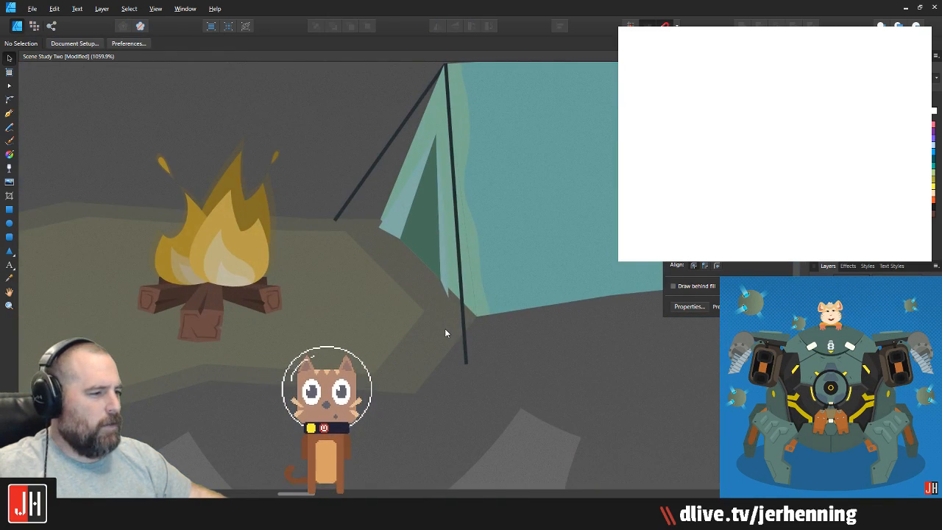
pyautogui.click(445, 333)
pyautogui.scroll(-5, 434, 323)
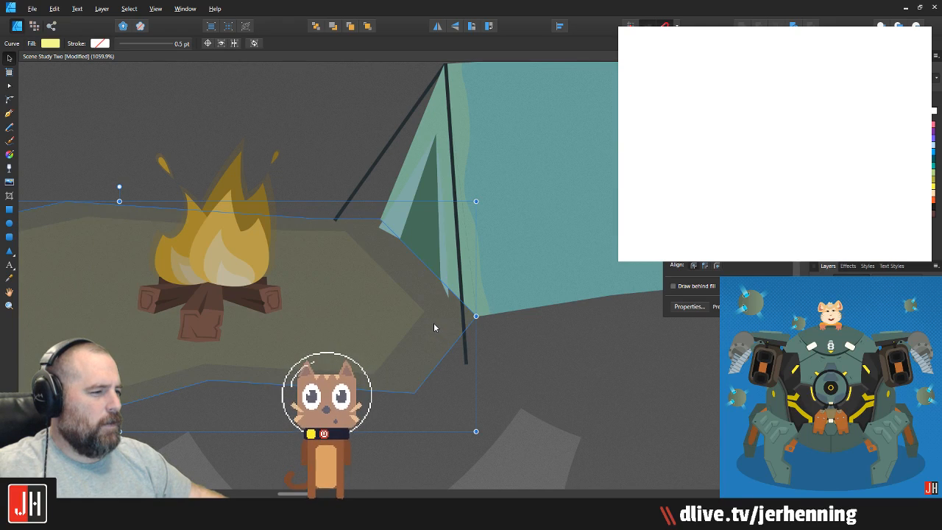
pyautogui.click(692, 365)
pyautogui.scroll(-2, 290, 297)
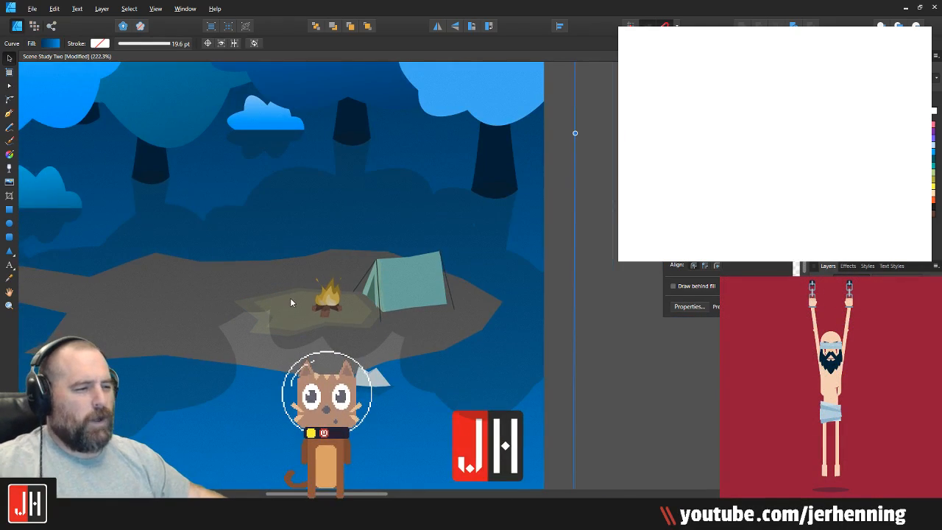
pyautogui.scroll(6, 290, 298)
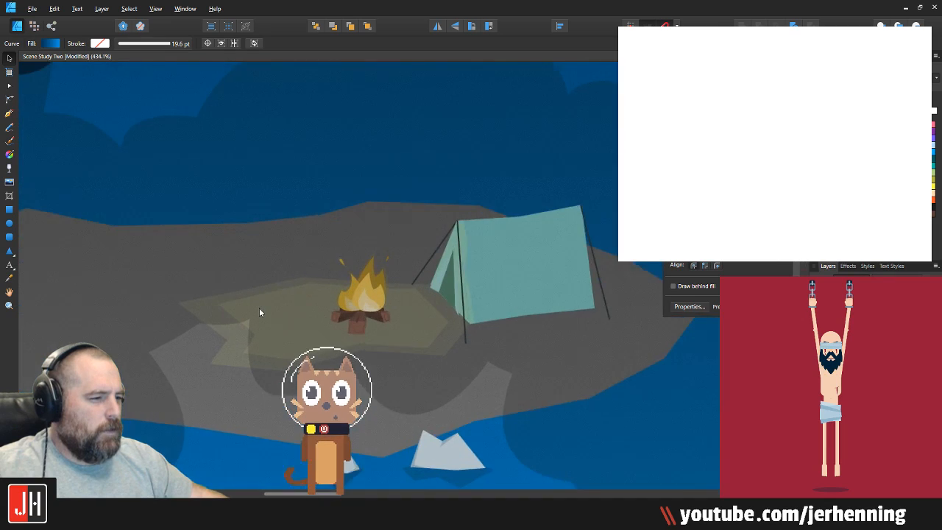
# Step: Select both firelight pools on the ground, try moving them slightly downward, and undo the move
pyautogui.click(242, 376)
pyautogui.keyDown('shift'); pyautogui.click(243, 353); pyautogui.keyUp('shift')
pyautogui.moveTo(243, 353); pyautogui.dragTo(243, 364)
pyautogui.hotkey('ctrl', 'z')
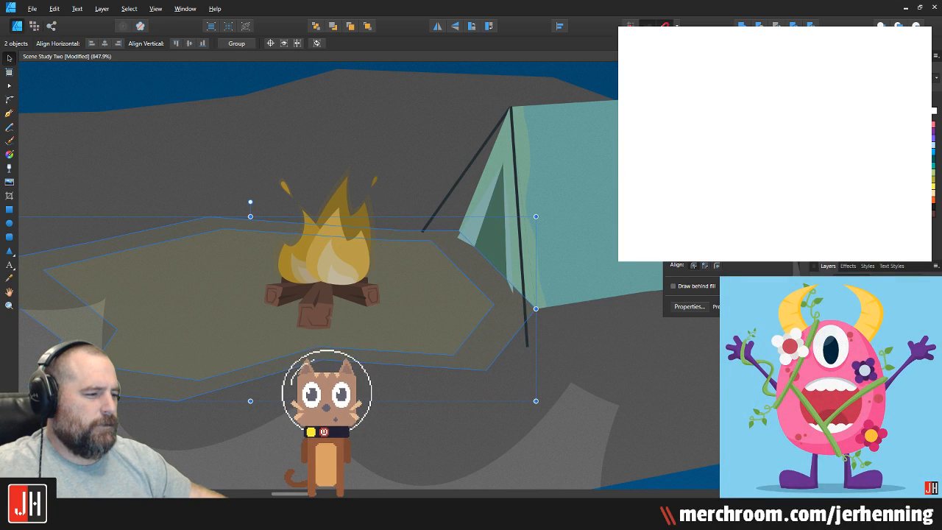
pyautogui.click(646, 112)
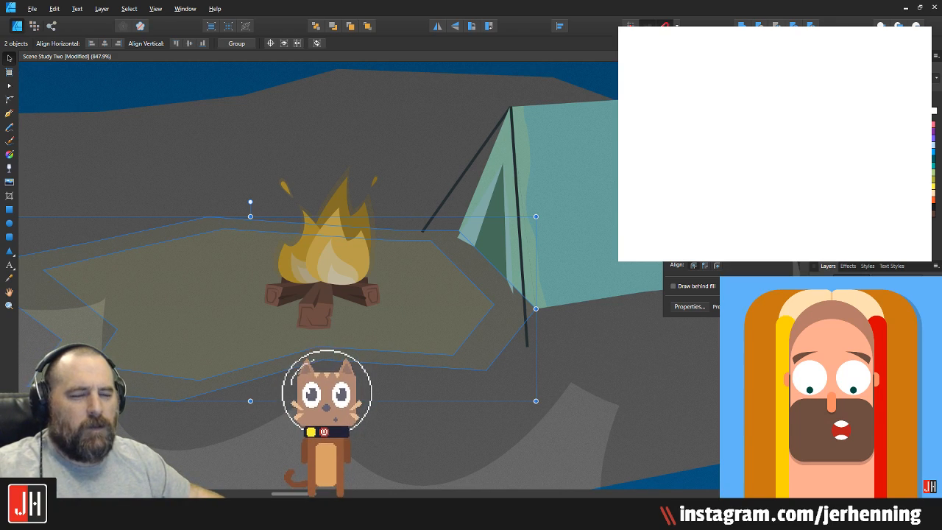
pyautogui.scroll(-6, 402, 300)
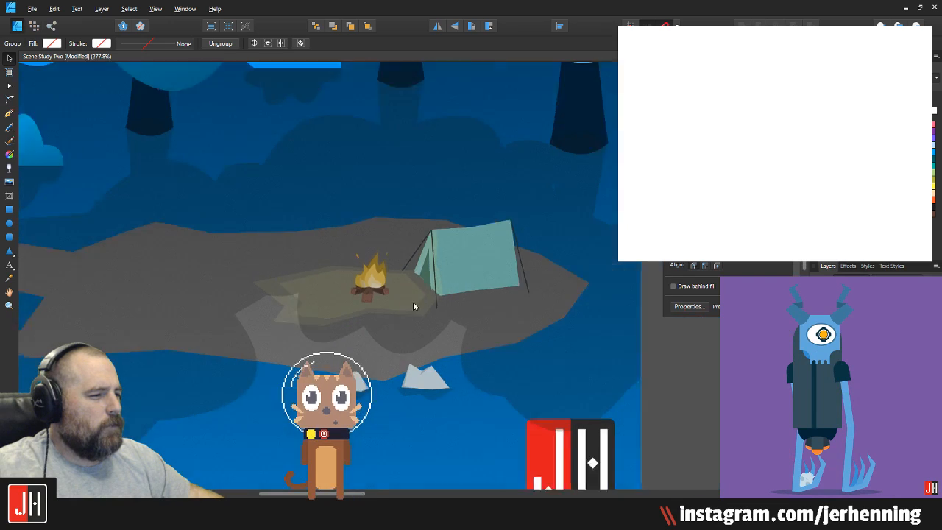
pyautogui.click(662, 389)
pyautogui.scroll(5, 361, 290)
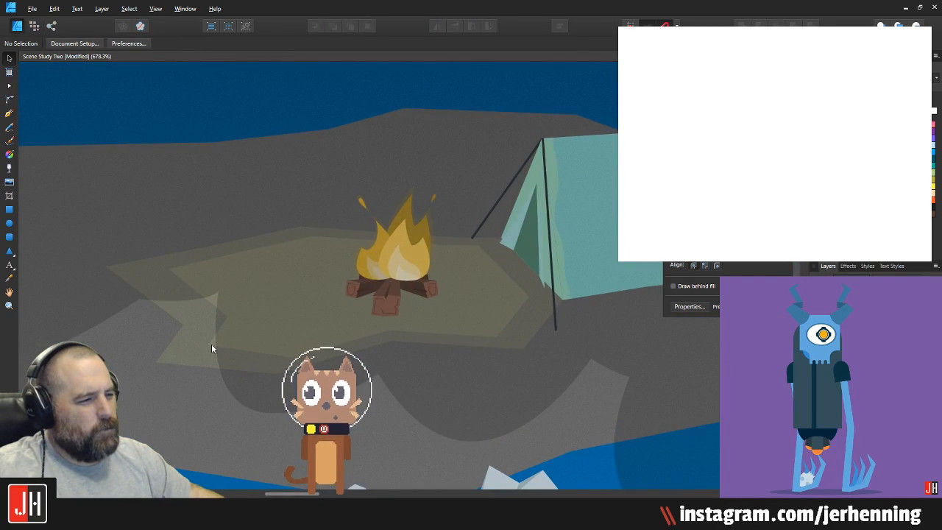
# Step: Duplicate the inner firelight pool and scale the copy down around the logs as a third, innermost glow
pyautogui.click(212, 348)
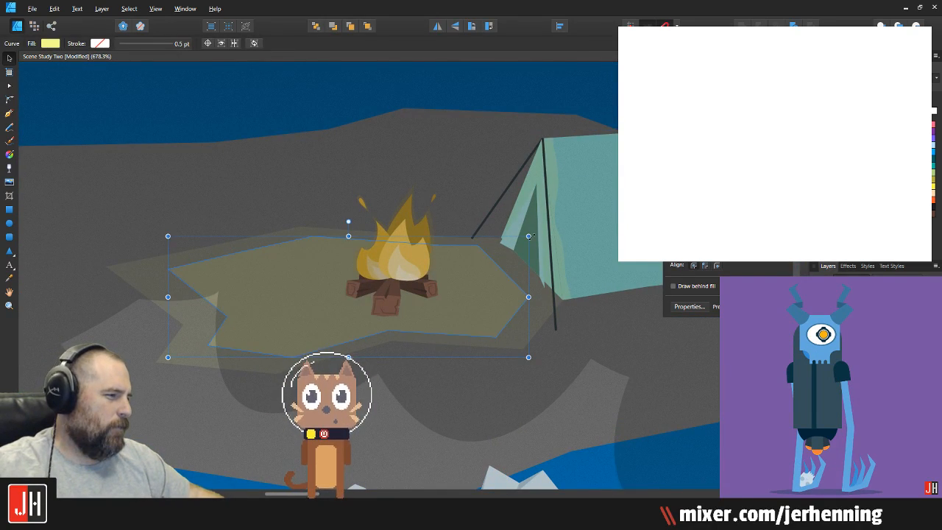
pyautogui.moveTo(512, 238); pyautogui.dragTo(464, 243)
pyautogui.moveTo(339, 298); pyautogui.dragTo(360, 293)
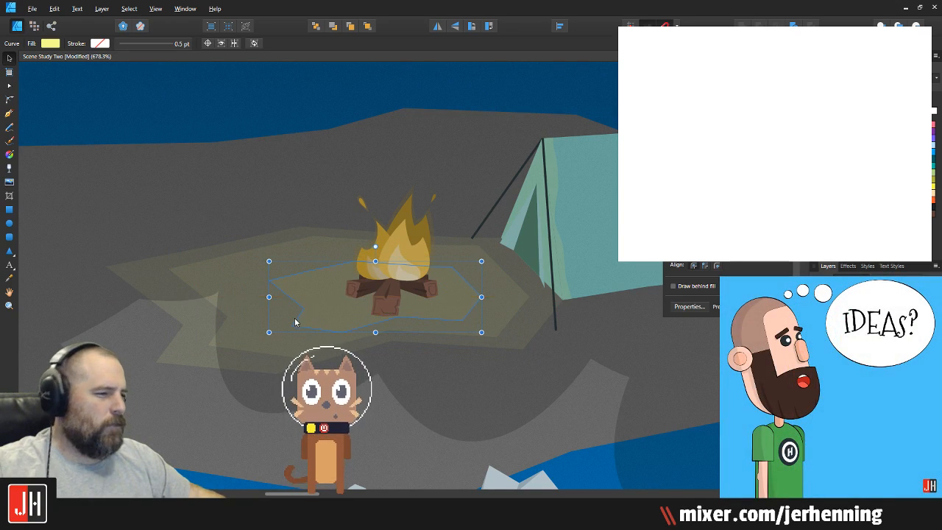
# Step: Reshape the innermost glow with the Node tool by pulling the node on its upper edge toward the fire
pyautogui.scroll(2, 294, 318)
pyautogui.press('a')
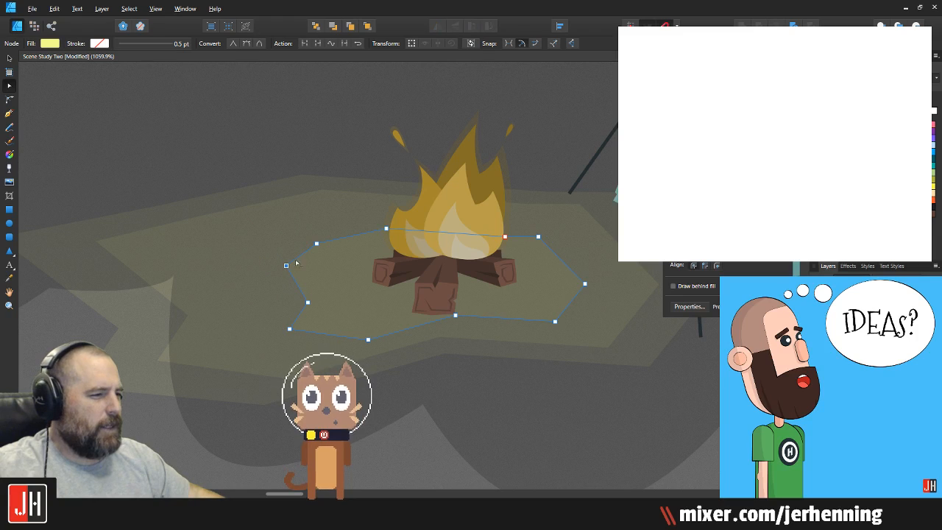
pyautogui.moveTo(341, 250); pyautogui.dragTo(346, 252)
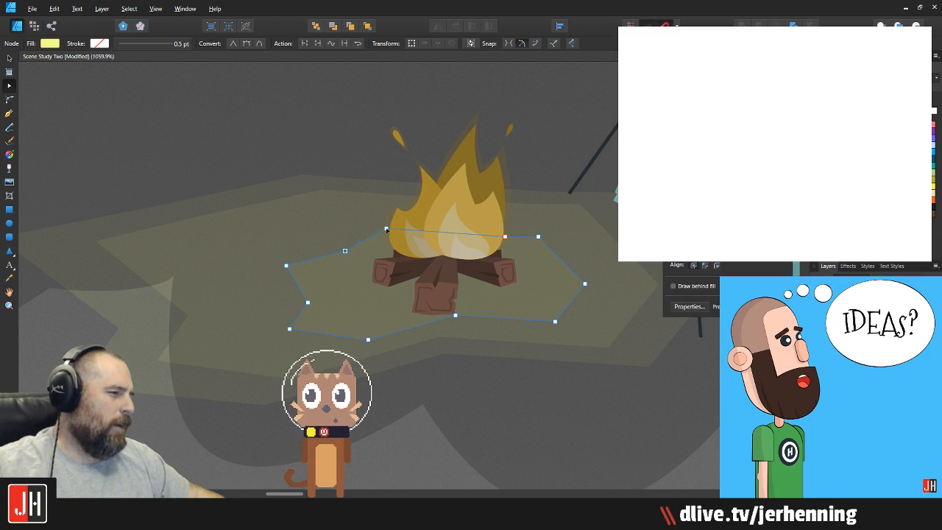
# Step: Shift the upper-edge nodes of the middle glow toward the fire so its outline differs from the outer glow
pyautogui.click(264, 214)
pyautogui.moveTo(323, 192); pyautogui.dragTo(326, 215)
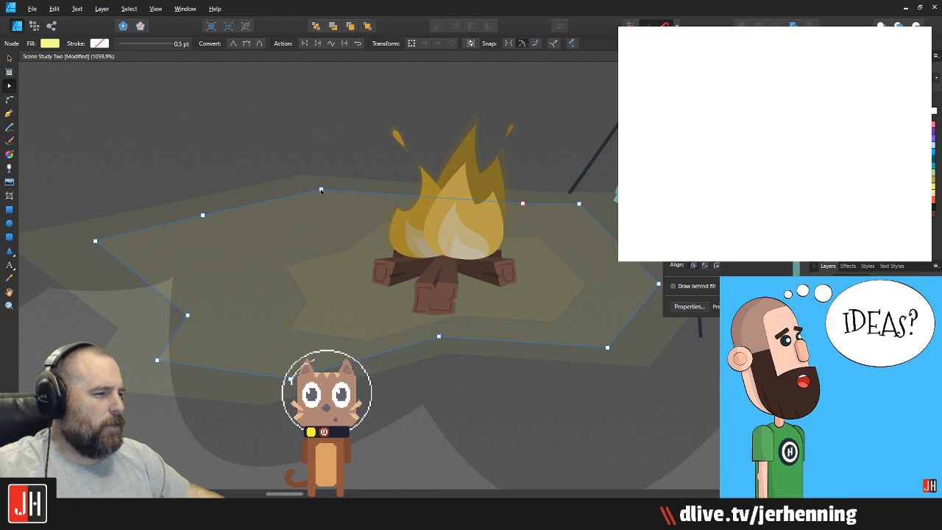
pyautogui.moveTo(409, 211); pyautogui.dragTo(410, 202)
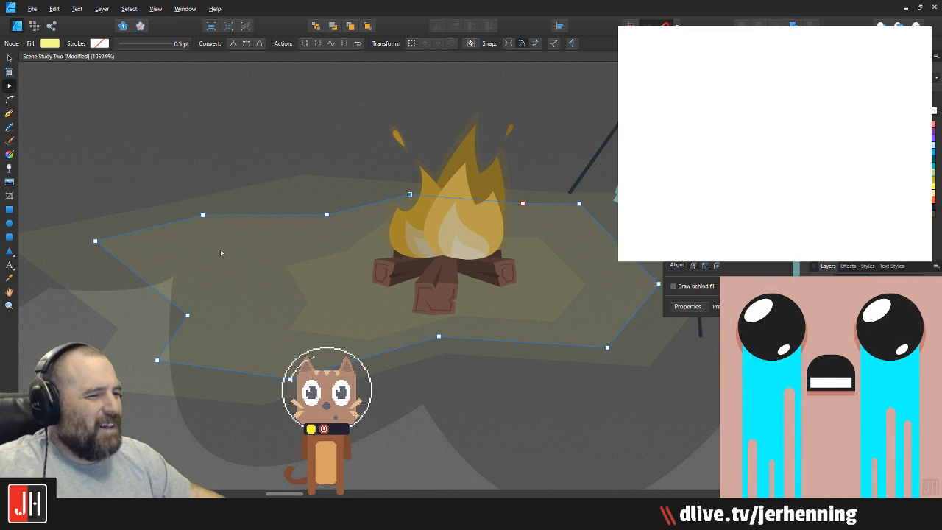
pyautogui.moveTo(201, 216); pyautogui.dragTo(215, 220)
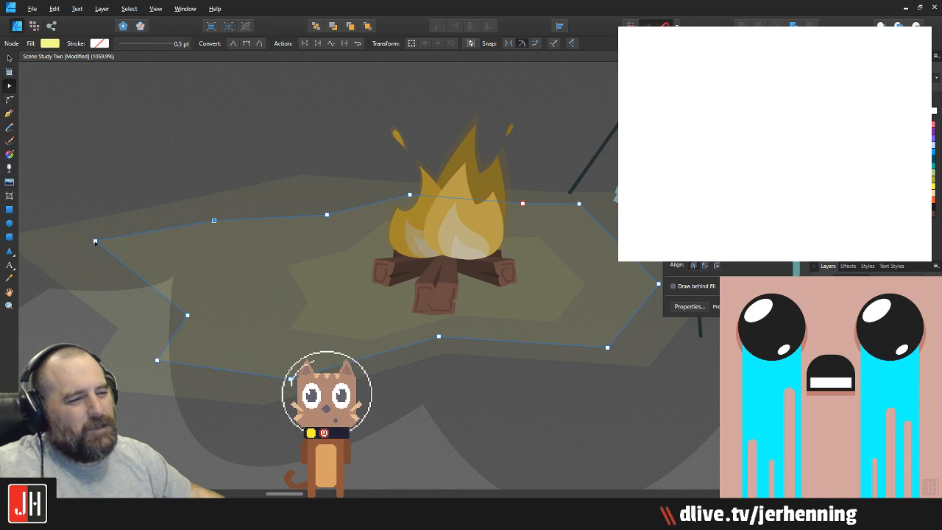
# Step: Reposition the nodes along the middle glow's end away from the tent and its lower edge for a more irregular outline
pyautogui.moveTo(95, 241); pyautogui.dragTo(87, 245)
pyautogui.moveTo(187, 315); pyautogui.dragTo(182, 301)
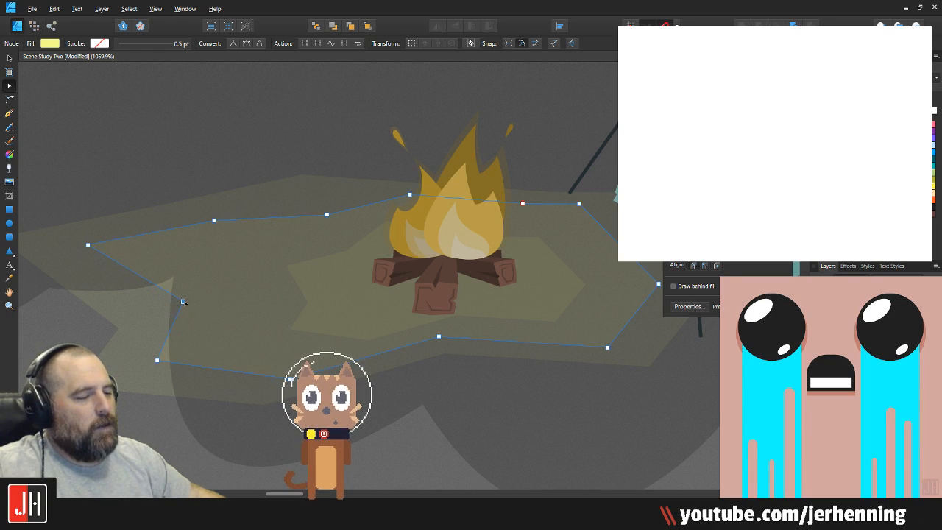
pyautogui.moveTo(157, 360); pyautogui.dragTo(178, 353)
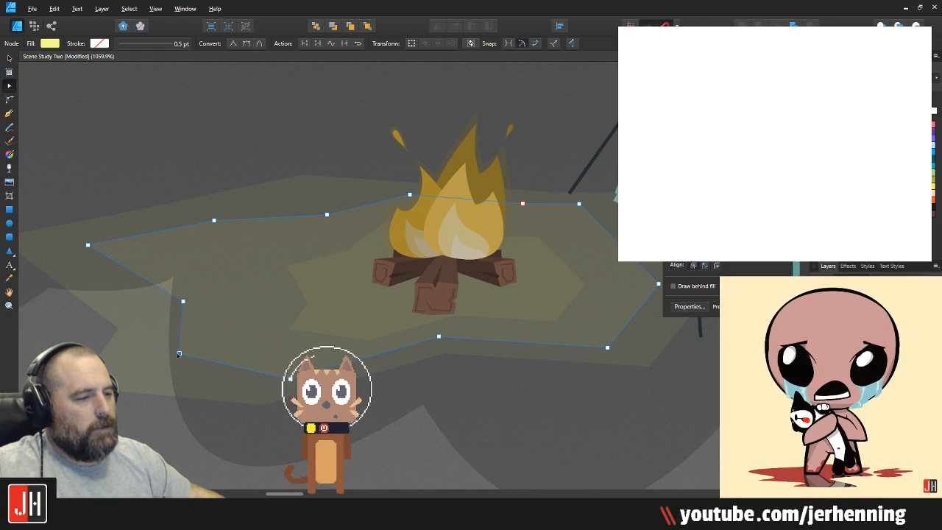
pyautogui.moveTo(289, 379); pyautogui.dragTo(274, 376)
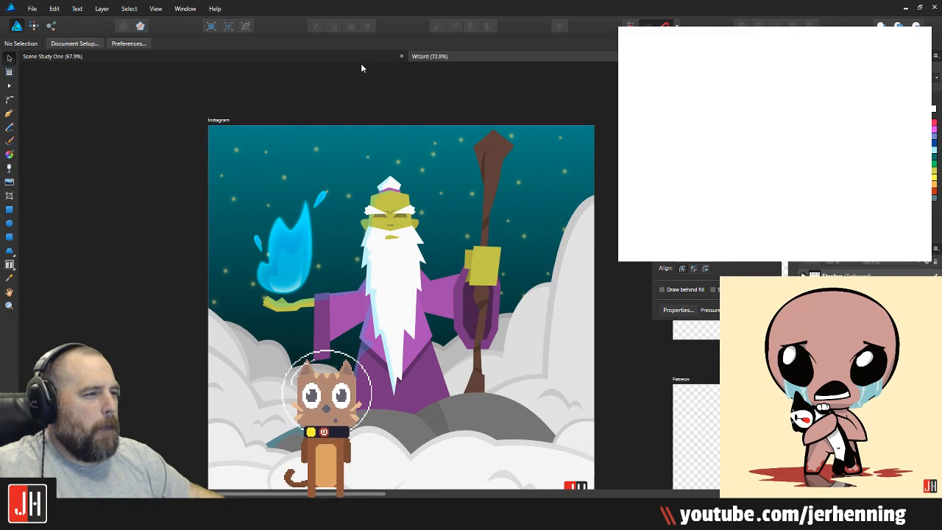
# Step: Look at the Scene Study One document, and review the full Scene Study Two artboard and its campfire
pyautogui.click(356, 56)
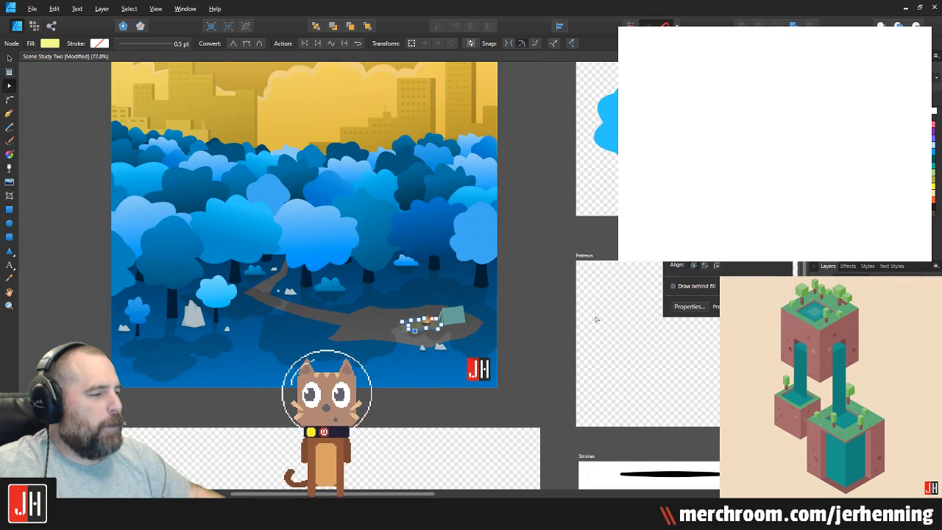
pyautogui.moveTo(530, 263); pyautogui.dragTo(522, 341)
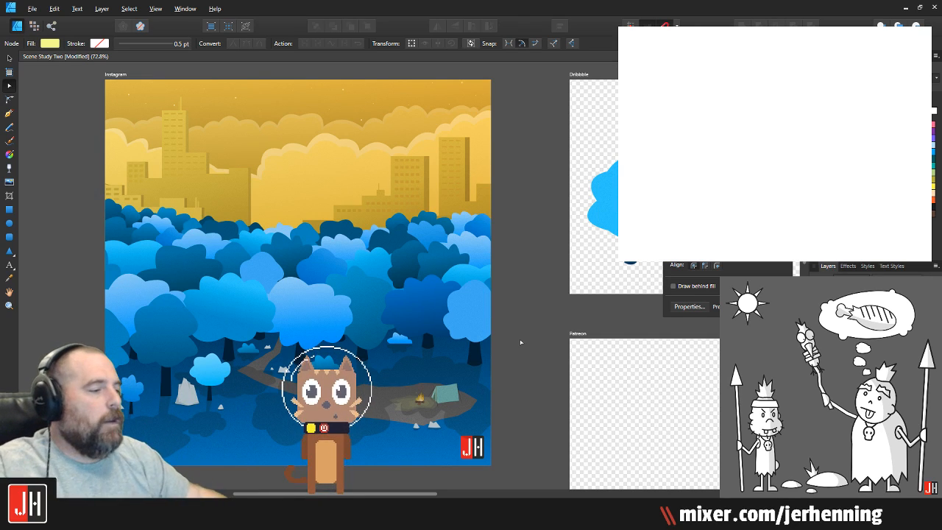
pyautogui.scroll(8, 418, 390)
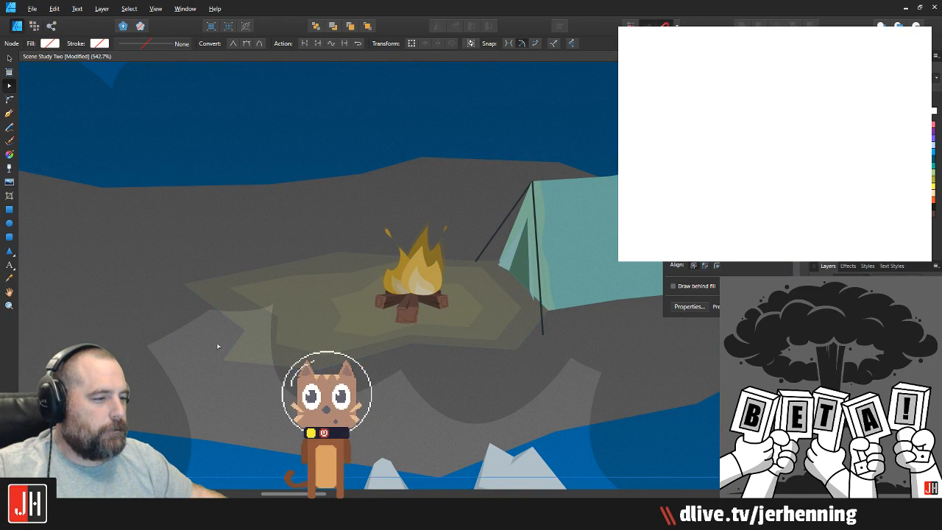
# Step: Draw a thin angular light sliver beyond the glow's end away from the tent, fill it pale yellow and set its opacity to 20%
pyautogui.scroll(3, 211, 343)
pyautogui.press('p')
pyautogui.scroll(2, 242, 339)
pyautogui.click(235, 277)
pyautogui.click(197, 383)
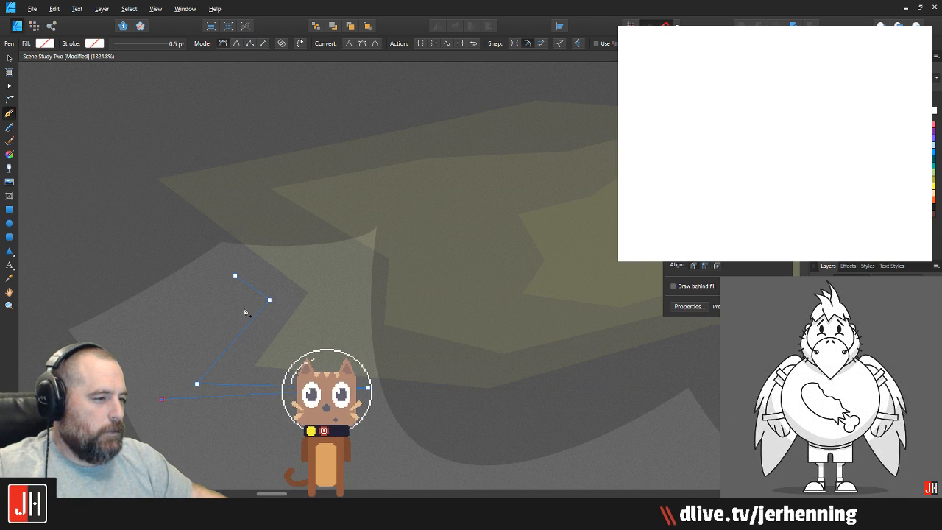
pyautogui.click(254, 300)
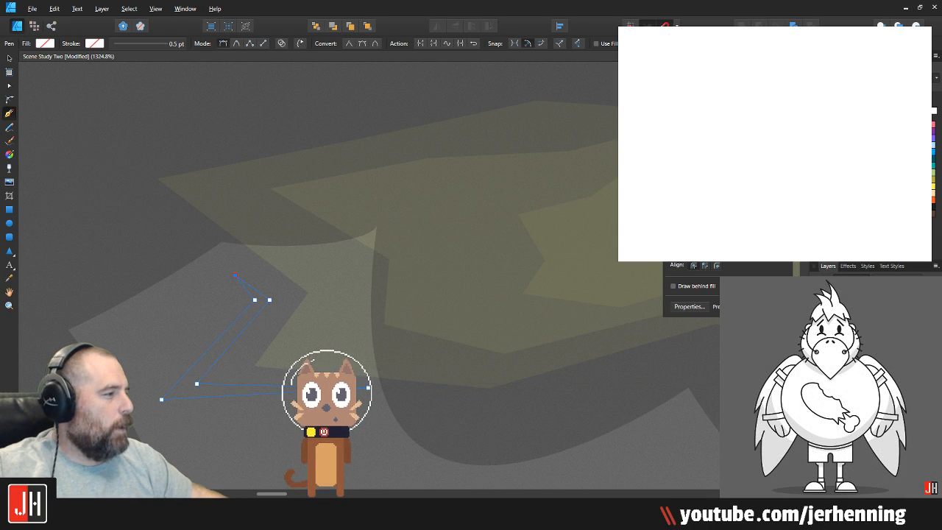
pyautogui.click(869, 186)
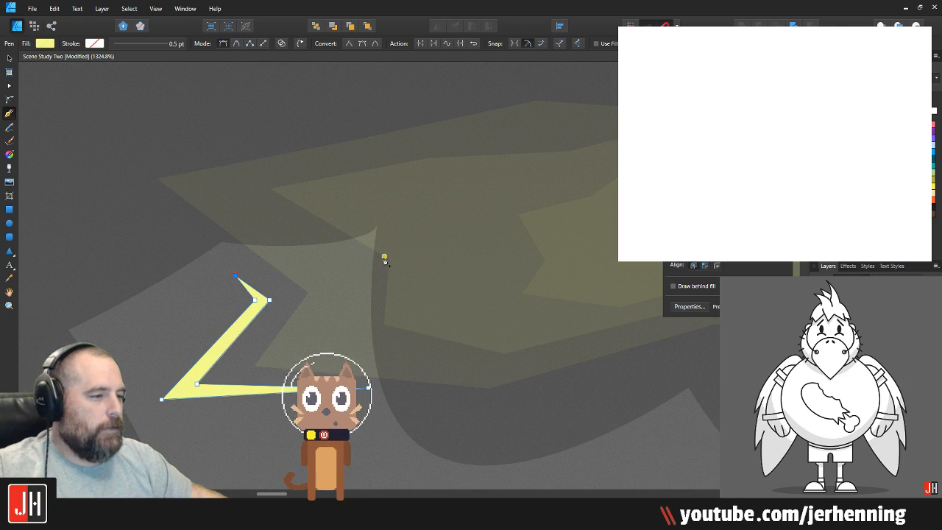
pyautogui.press('2')
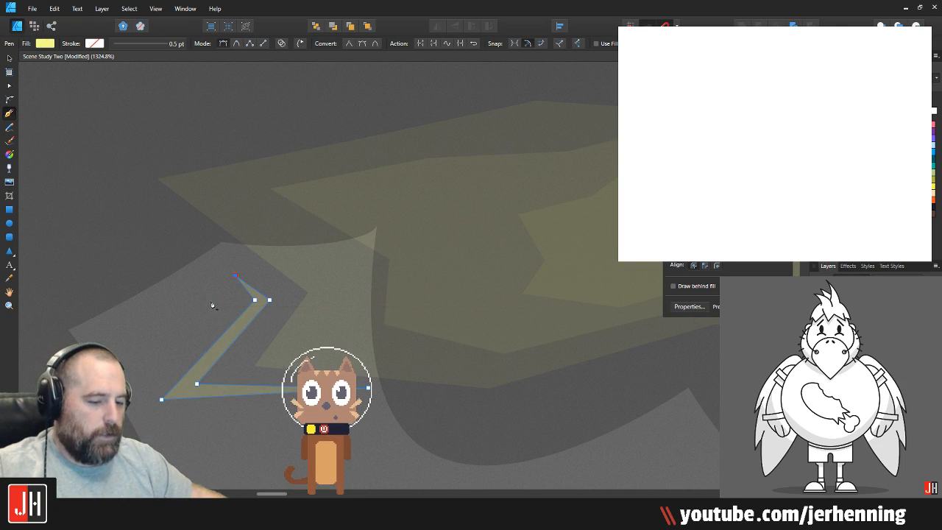
pyautogui.press('v')
pyautogui.scroll(-5, 286, 295)
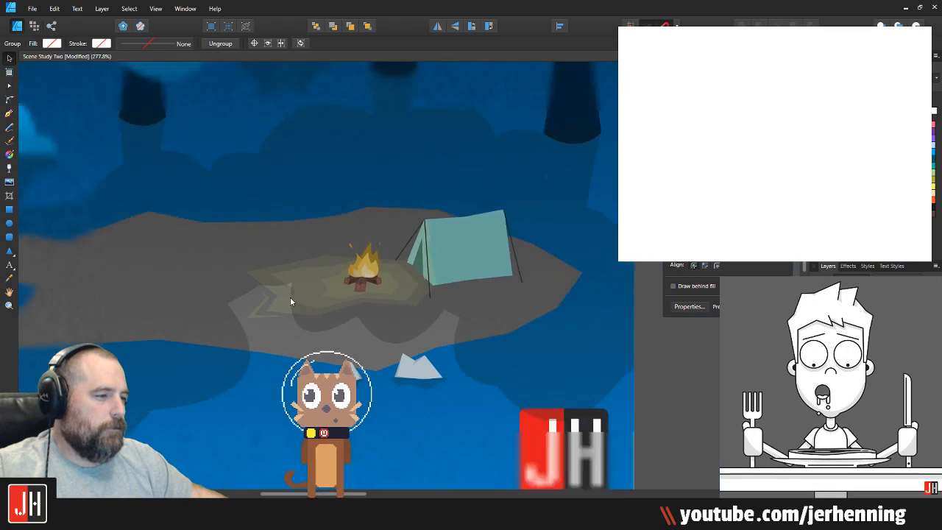
pyautogui.click(638, 380)
# Step: Draw a thin, shallow peaked light sliver just above the outer glow's upper edge, with pale yellow fill and 10% opacity
pyautogui.scroll(4, 306, 260)
pyautogui.hscroll(-3, 361, 250)
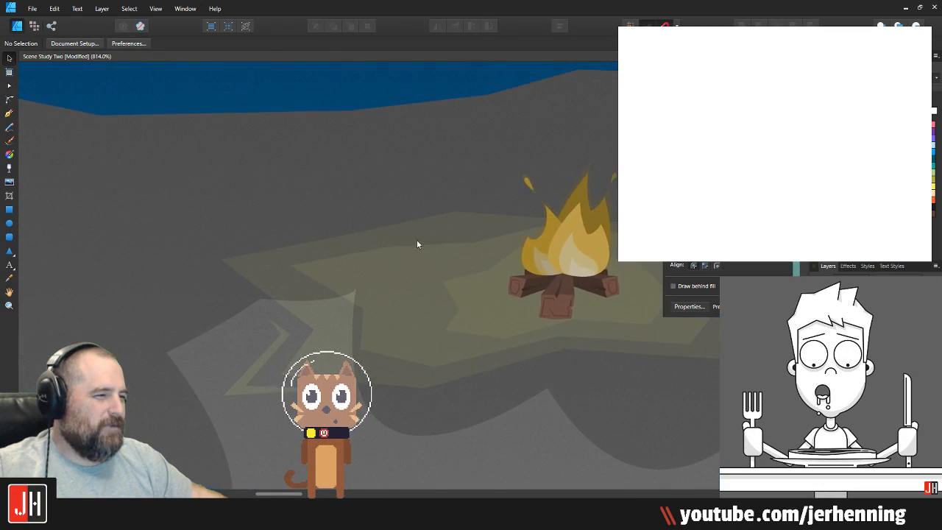
pyautogui.scroll(3, 354, 231)
pyautogui.press('p')
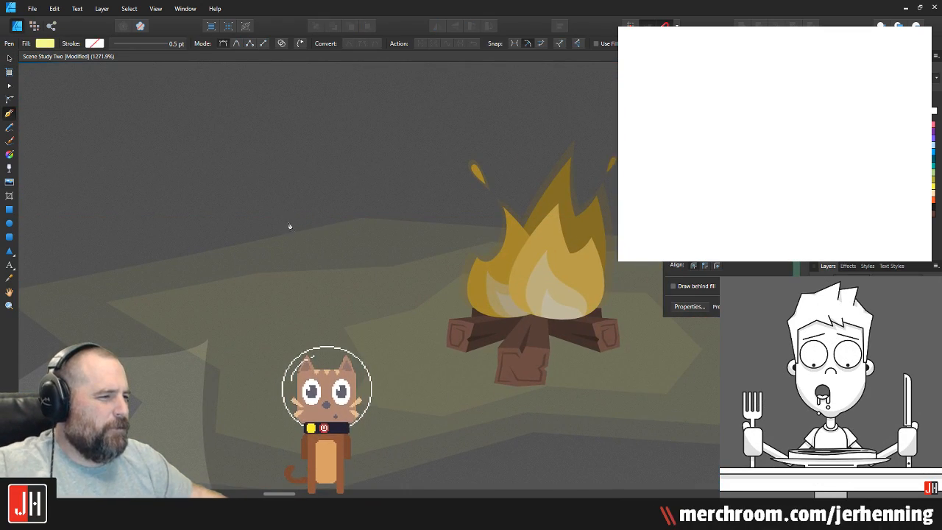
pyautogui.click(357, 203)
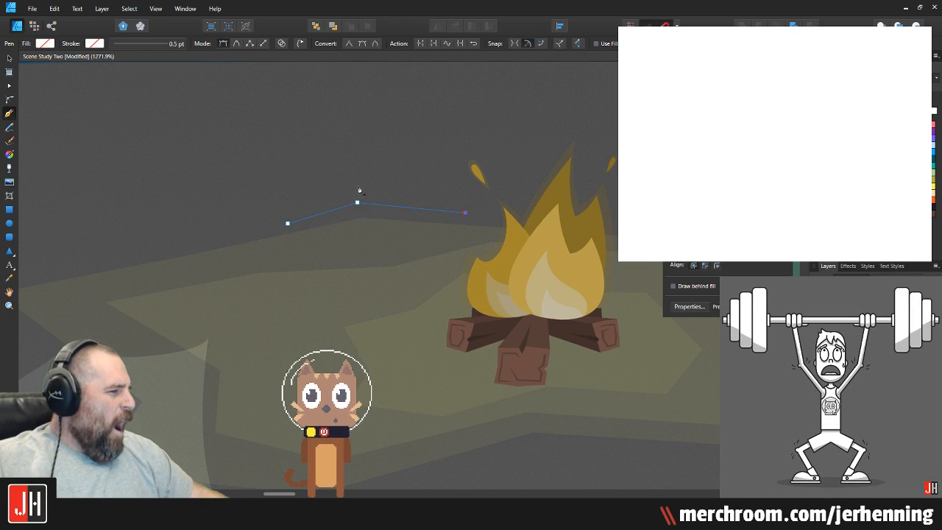
pyautogui.click(288, 223)
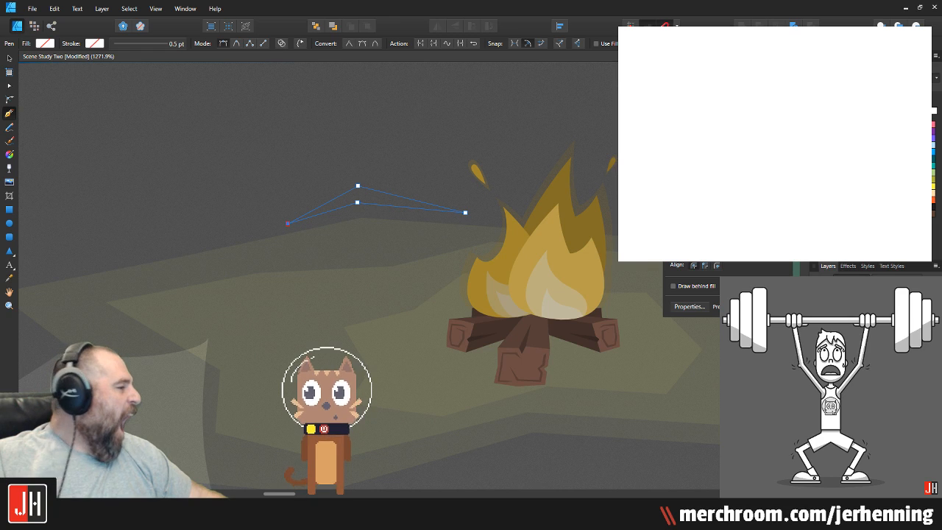
pyautogui.press('1')
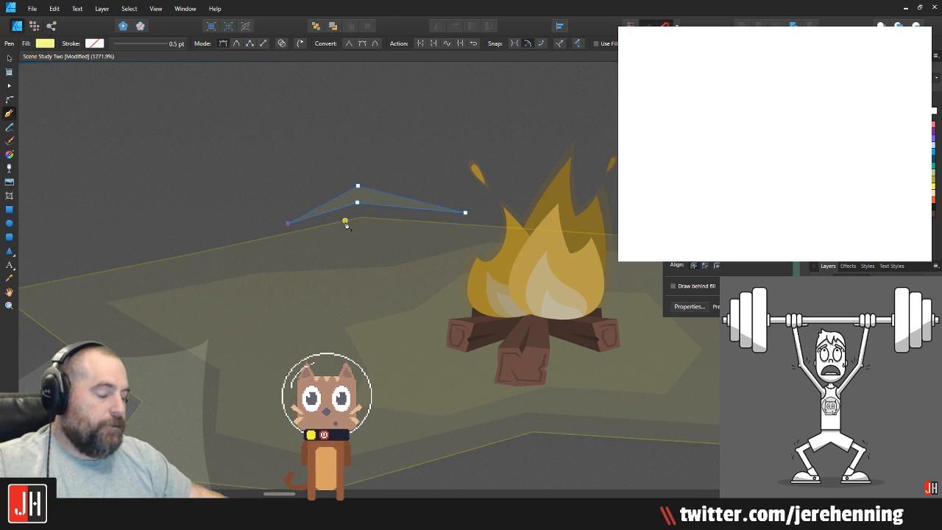
pyautogui.press('v')
pyautogui.scroll(-7, 331, 221)
# Step: Reshape the sliver above the glow by lowering its peak node and extending its tip away from the fire
pyautogui.moveTo(334, 221); pyautogui.dragTo(453, 189)
pyautogui.click(447, 308)
pyautogui.click(440, 281)
pyautogui.click(457, 182)
pyautogui.scroll(10, 462, 178)
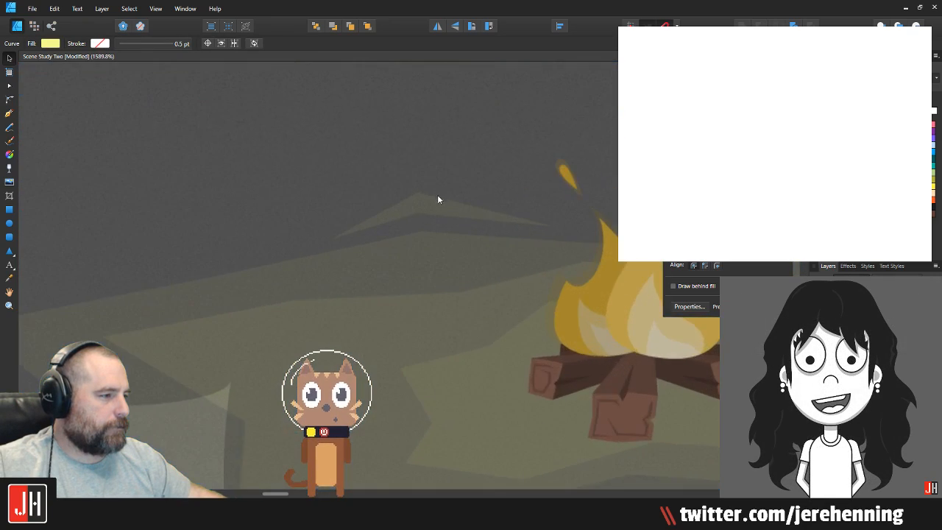
pyautogui.press('a')
pyautogui.moveTo(407, 190); pyautogui.dragTo(403, 200)
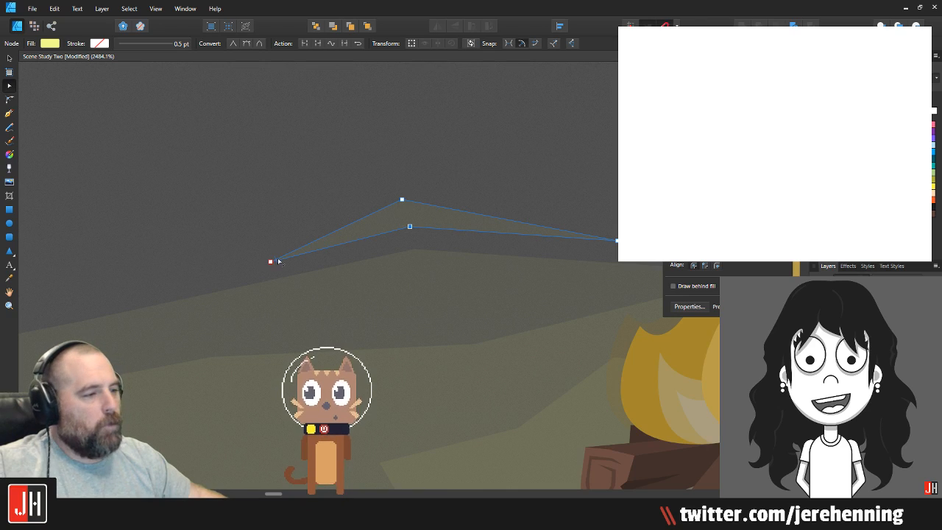
pyautogui.press('v')
pyautogui.click(296, 281)
pyautogui.doubleClick(312, 252)
pyautogui.press('a')
pyautogui.click(271, 262)
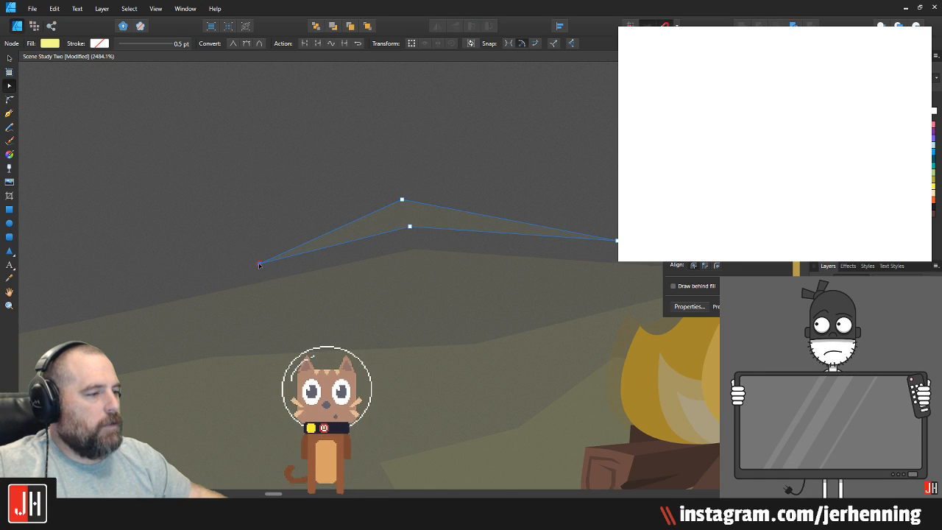
pyautogui.scroll(-9, 282, 275)
pyautogui.press('v')
pyautogui.click(714, 408)
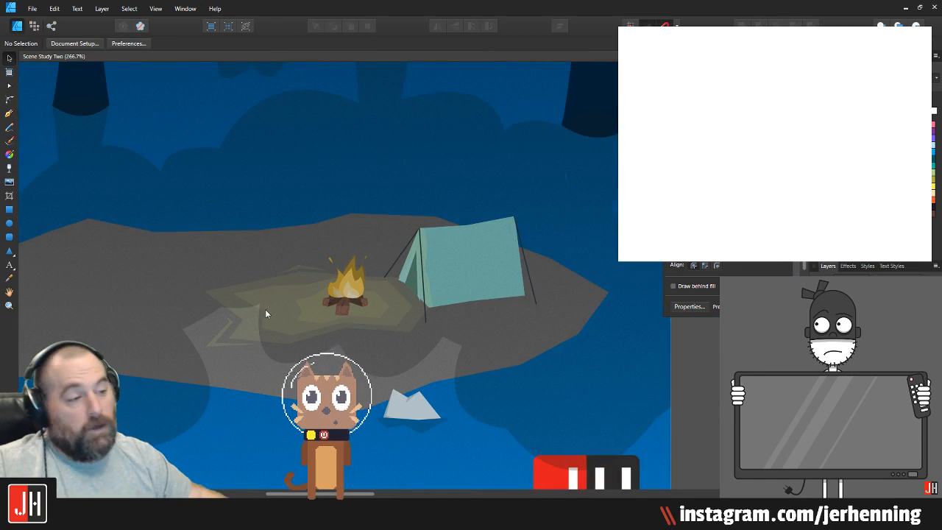
# Step: Review the ground firelight and its new slivers in the whole scene and close up around the middle glow
pyautogui.scroll(-5, 347, 261)
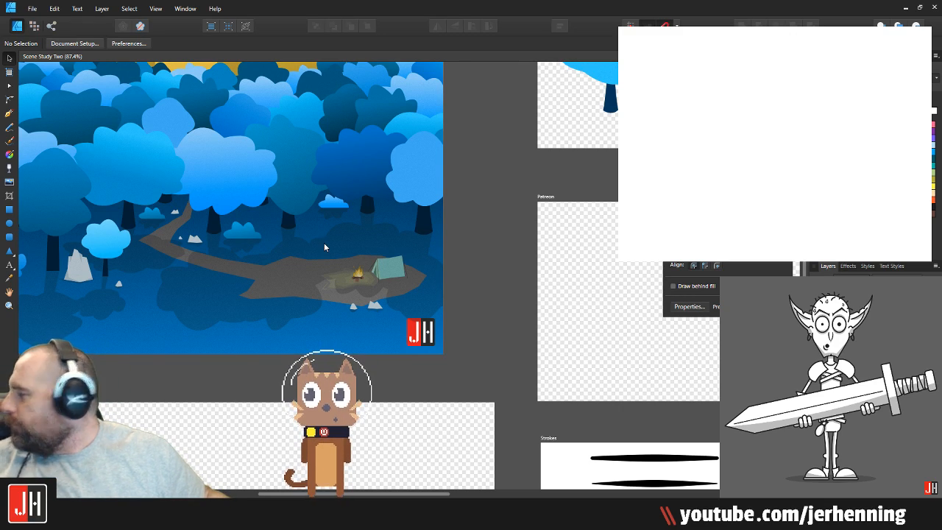
pyautogui.press('a')
pyautogui.scroll(7, 351, 283)
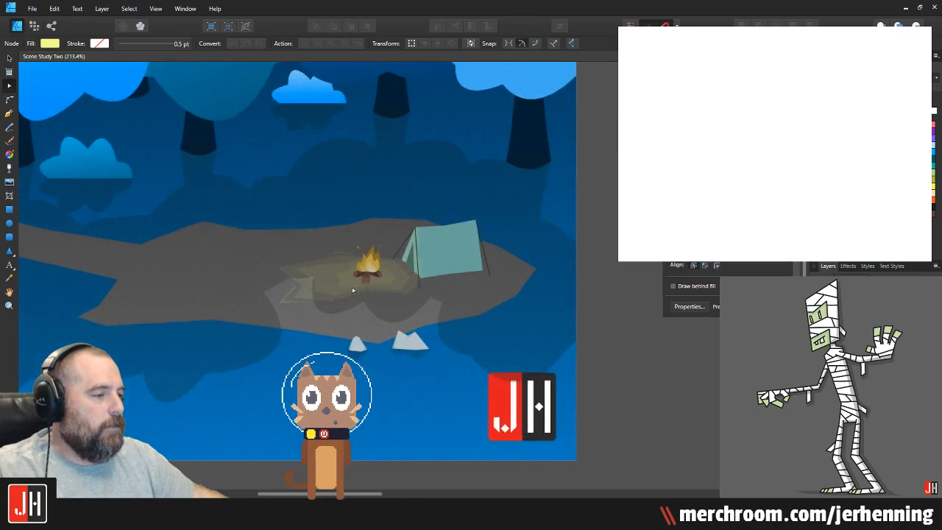
pyautogui.press('v')
pyautogui.scroll(4, 265, 265)
pyautogui.click(298, 242)
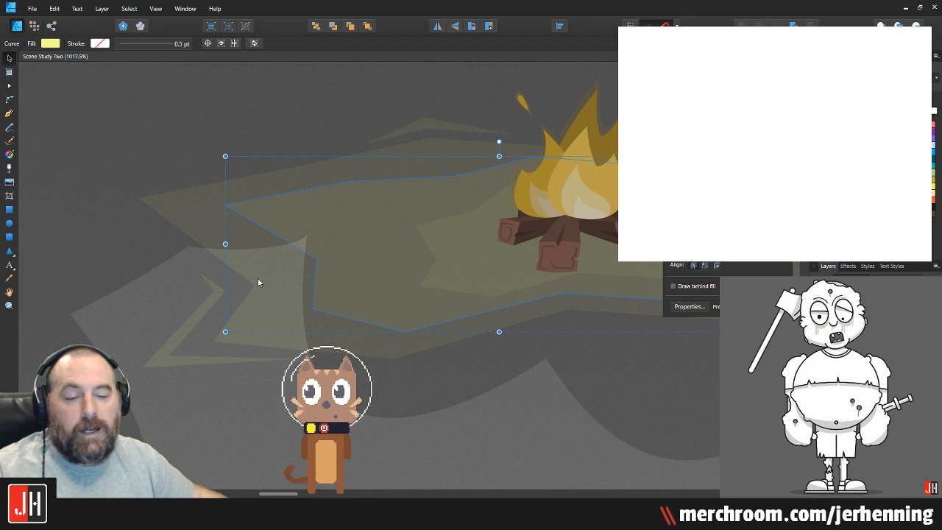
pyautogui.moveTo(266, 279); pyautogui.dragTo(318, 271)
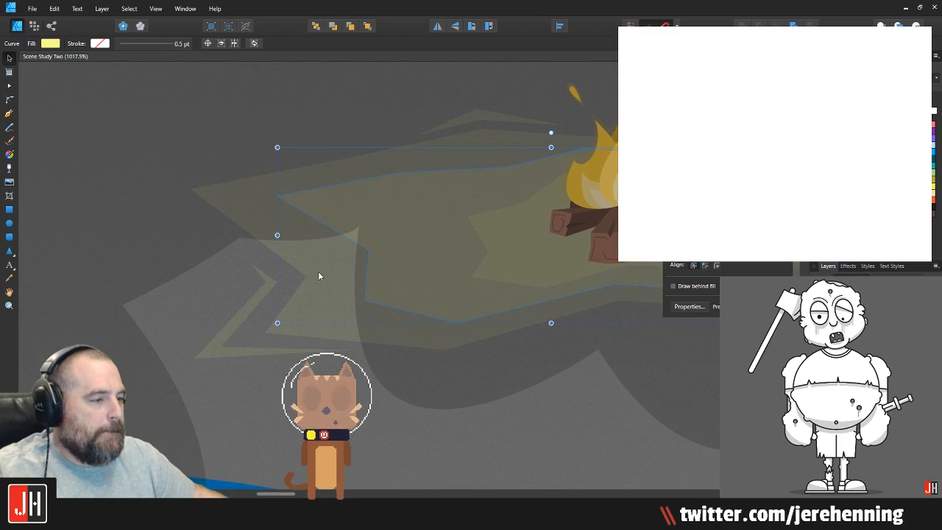
pyautogui.scroll(-7, 318, 271)
pyautogui.click(628, 368)
pyautogui.scroll(3, 361, 274)
pyautogui.scroll(1, 360, 273)
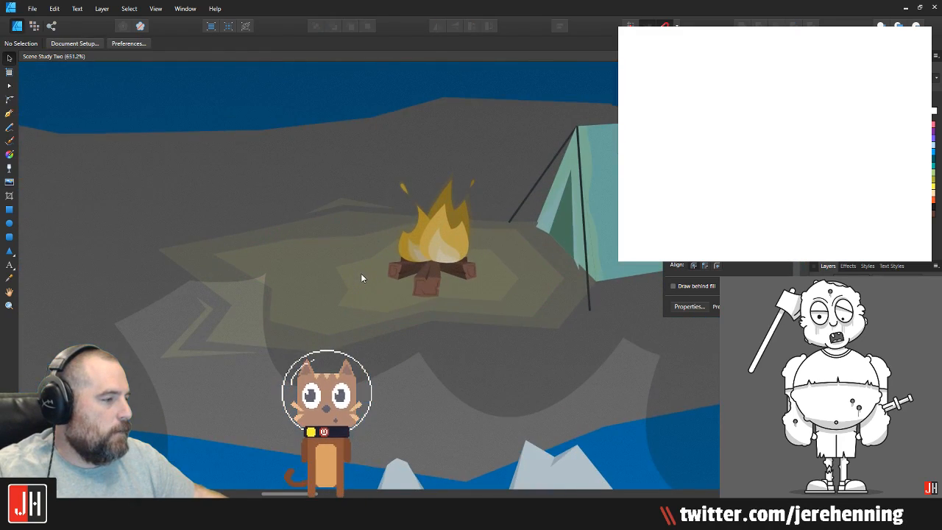
# Step: Pull the innermost glow's upper node at the end away from the tent farther outward, and save the document
pyautogui.scroll(2, 357, 272)
pyautogui.click(346, 271)
pyautogui.press('a')
pyautogui.moveTo(323, 264); pyautogui.dragTo(307, 257)
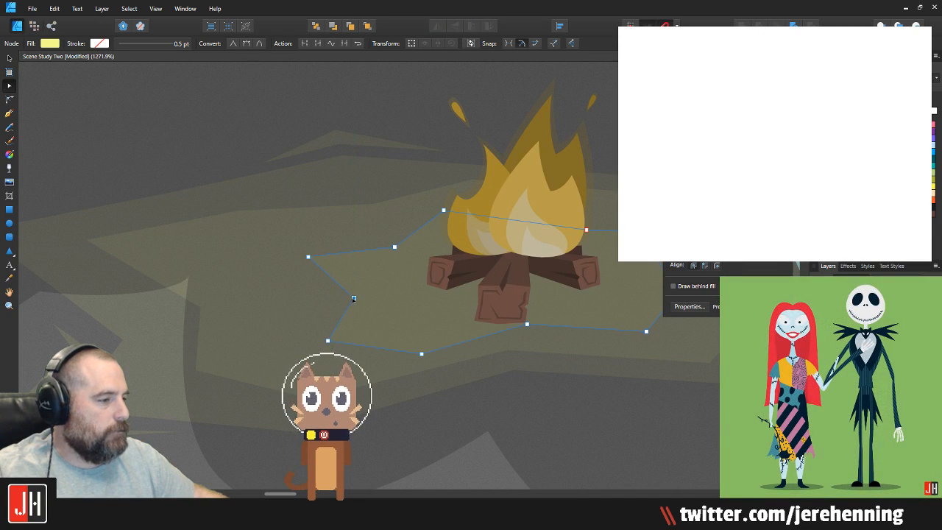
pyautogui.press('v')
pyautogui.scroll(-12, 469, 271)
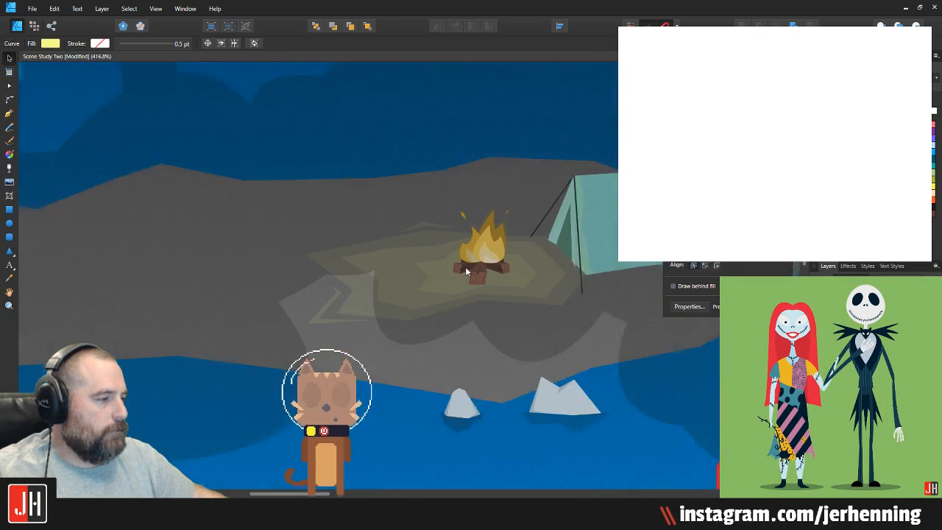
pyautogui.click(596, 327)
pyautogui.scroll(12, 474, 278)
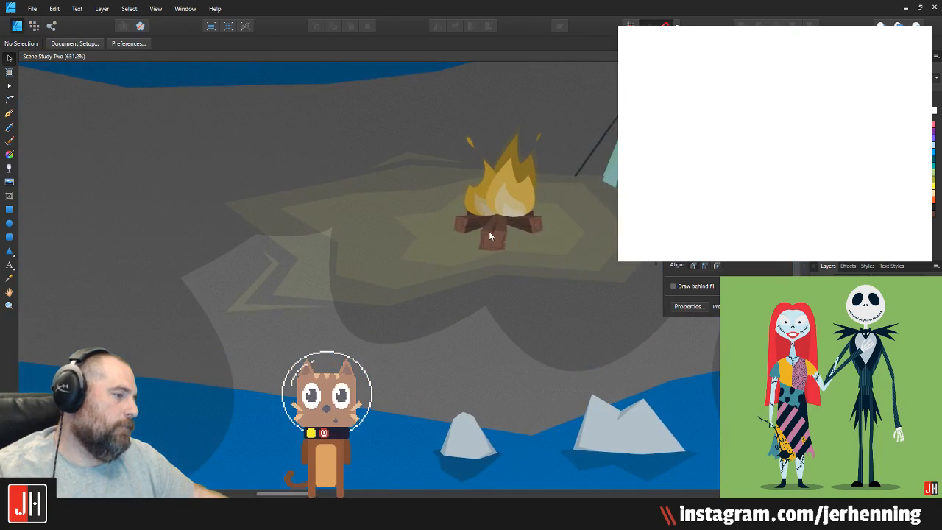
pyautogui.hotkey('ctrl', 's')
pyautogui.press('p')
pyautogui.scroll(2, 420, 232)
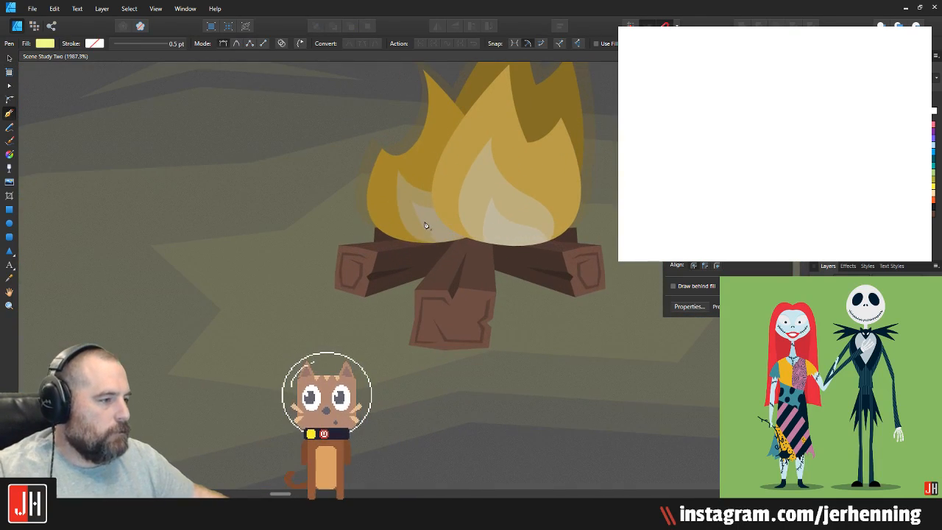
pyautogui.click(364, 241)
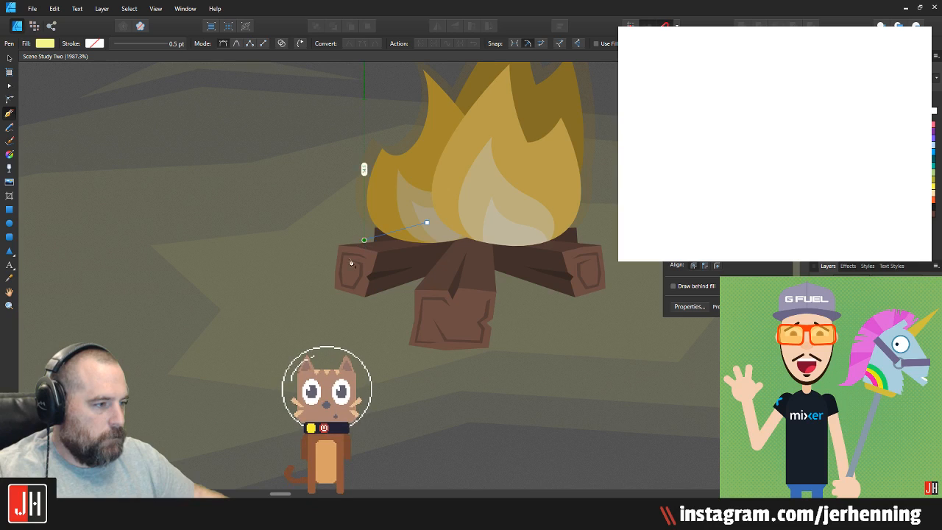
pyautogui.click(302, 281)
pyautogui.hotkey('ctrl', 'z')
pyautogui.hotkey('ctrl', 'z')
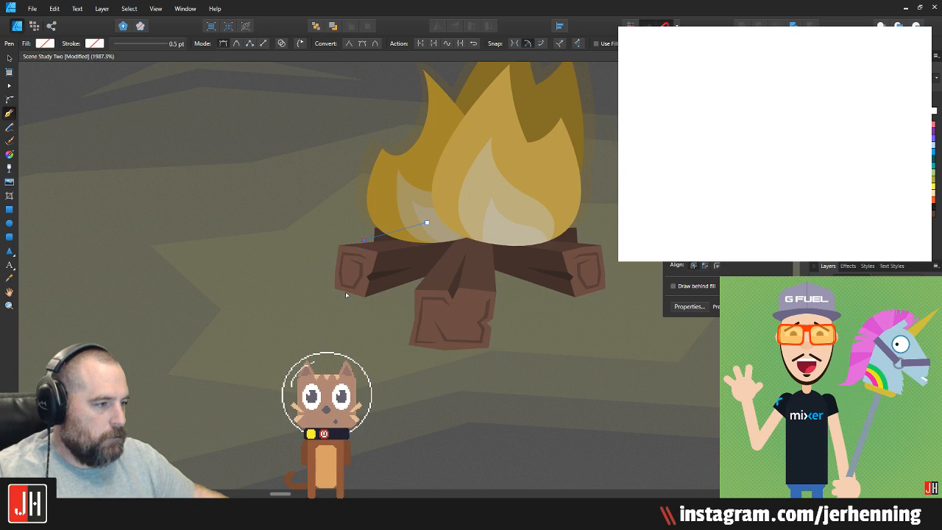
pyautogui.click(437, 232)
pyautogui.click(369, 259)
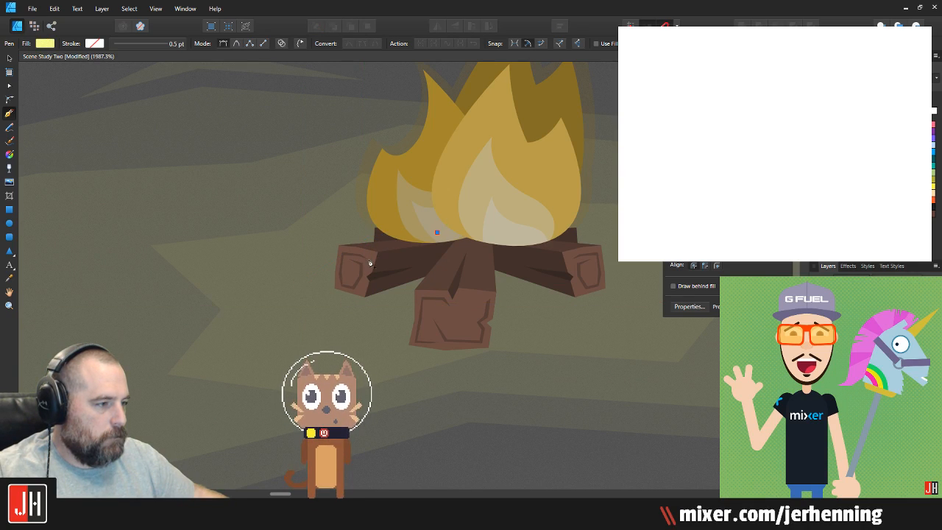
pyautogui.click(277, 279)
pyautogui.click(364, 315)
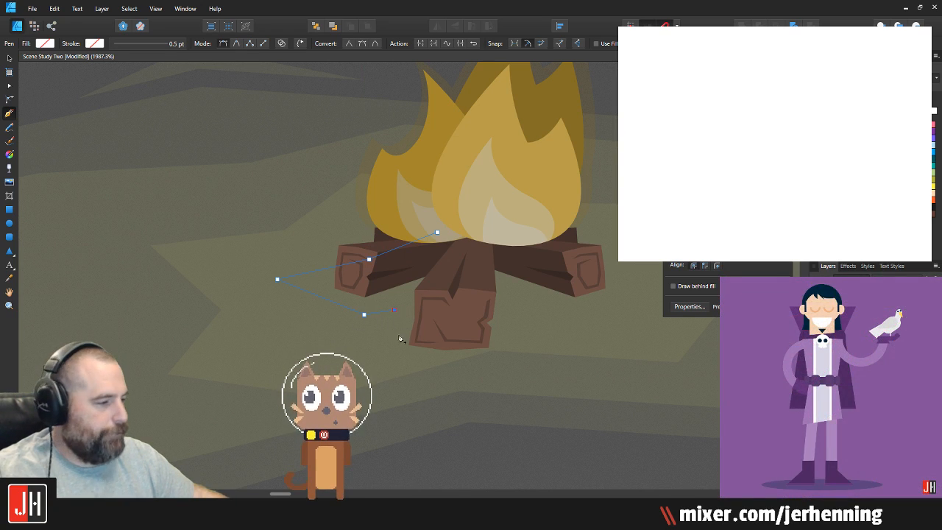
pyautogui.hotkey('ctrl', 'z')
pyautogui.hotkey('ctrl', 'z')
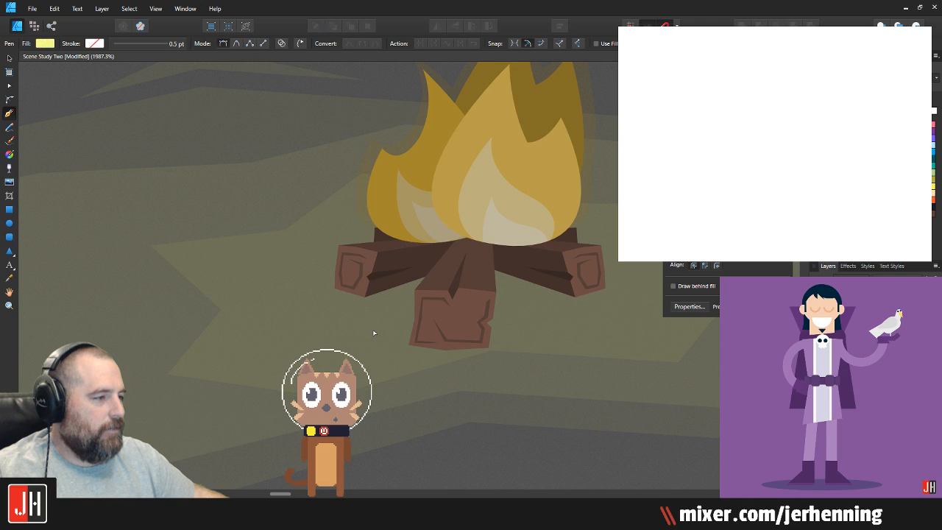
# Step: Examine the campfire, its ground glow and the tent lighting in the full scene and close up
pyautogui.press('v')
pyautogui.scroll(-10, 378, 317)
pyautogui.scroll(-3, 379, 312)
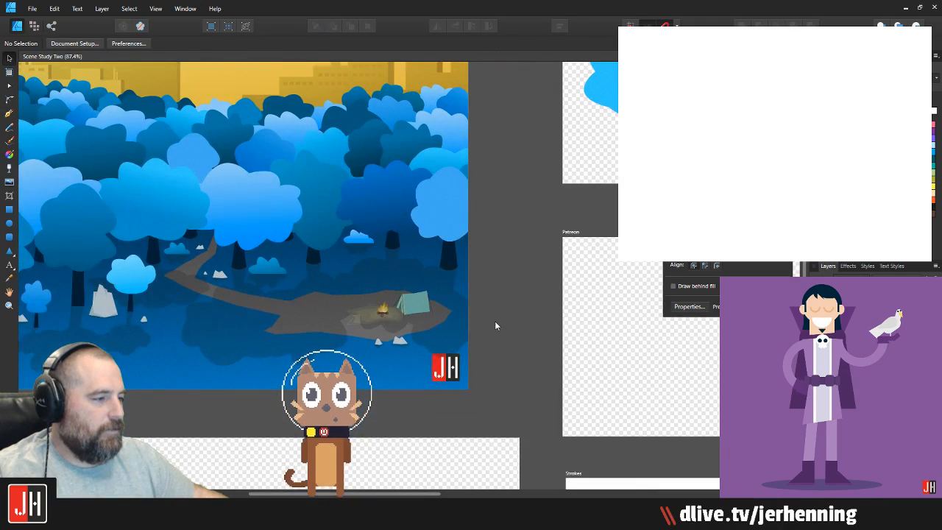
pyautogui.scroll(4, 388, 314)
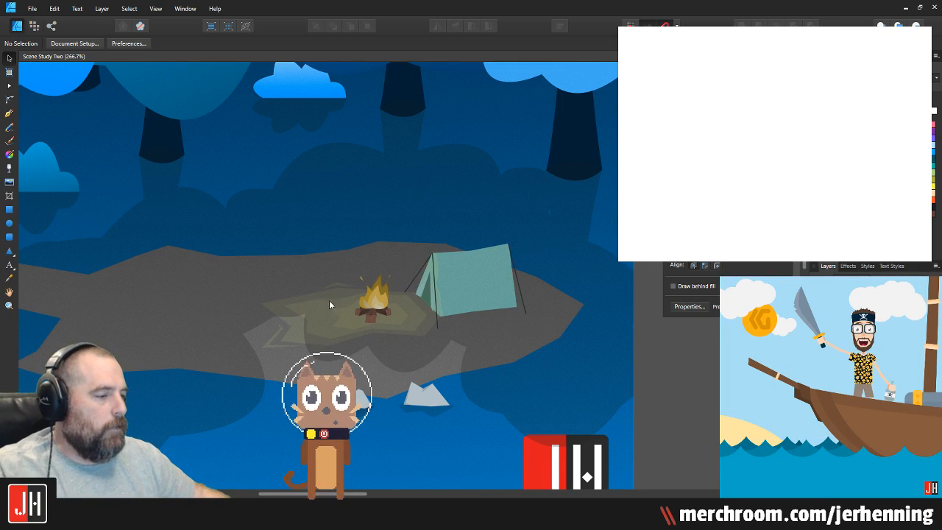
pyautogui.scroll(5, 302, 332)
pyautogui.scroll(-11, 334, 304)
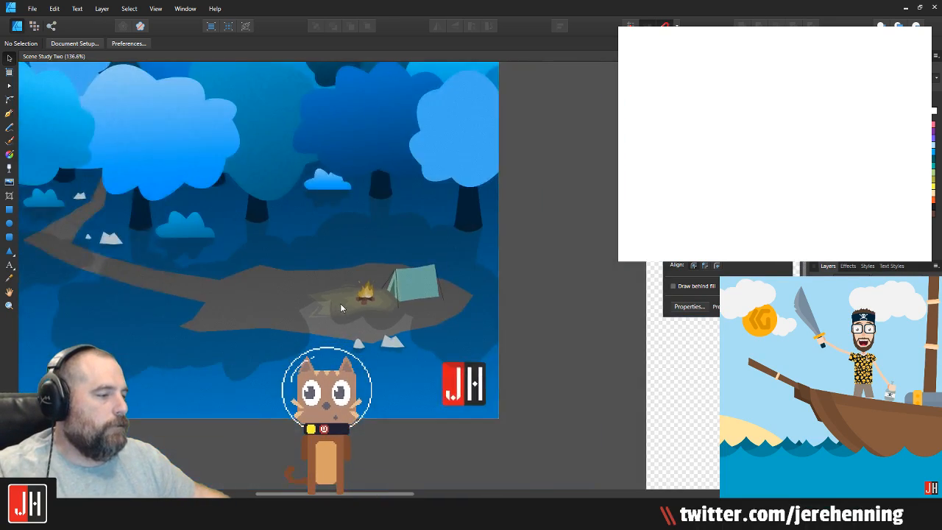
pyautogui.scroll(4, 366, 297)
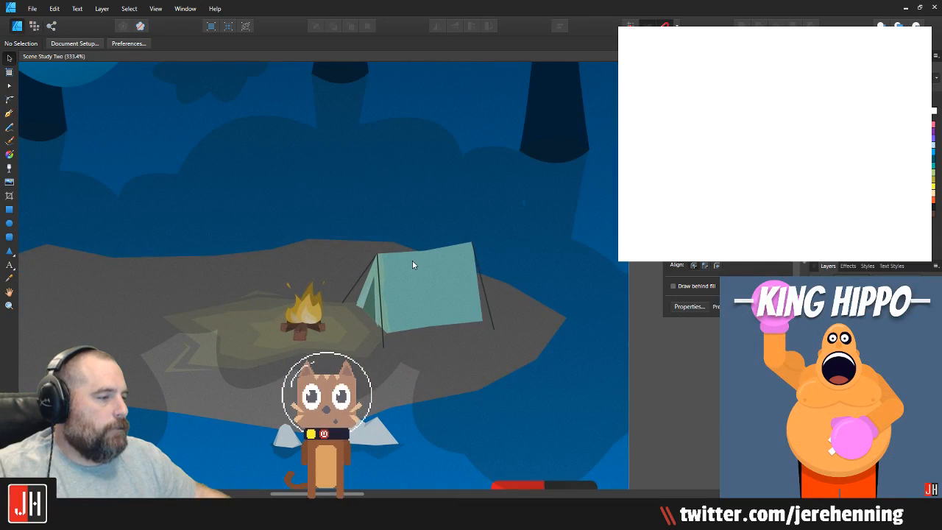
pyautogui.scroll(2, 412, 255)
pyautogui.scroll(-1, 414, 252)
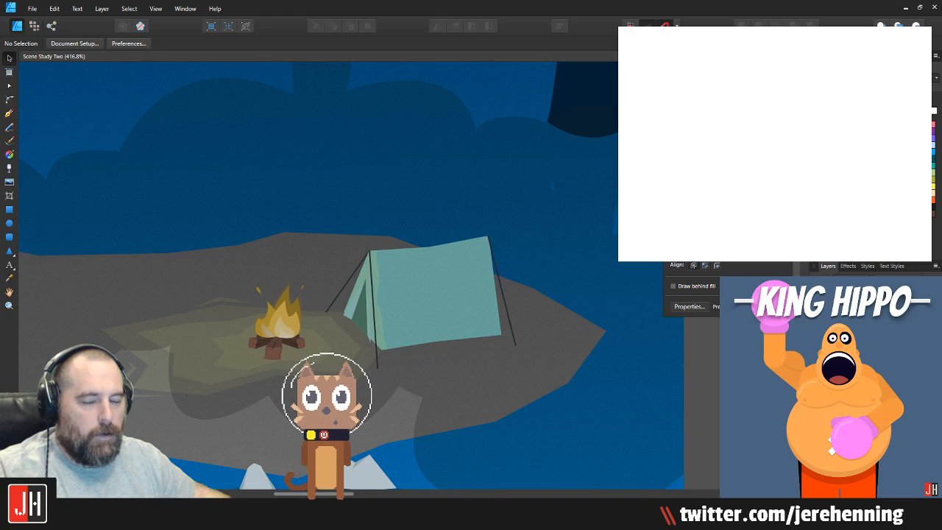
# Step: Examine the campsite, the blue bush with its reflection and the surrounding forest, both close up and in the full scene
pyautogui.scroll(-4, 352, 314)
pyautogui.moveTo(295, 293); pyautogui.dragTo(413, 272)
pyautogui.scroll(3, 253, 247)
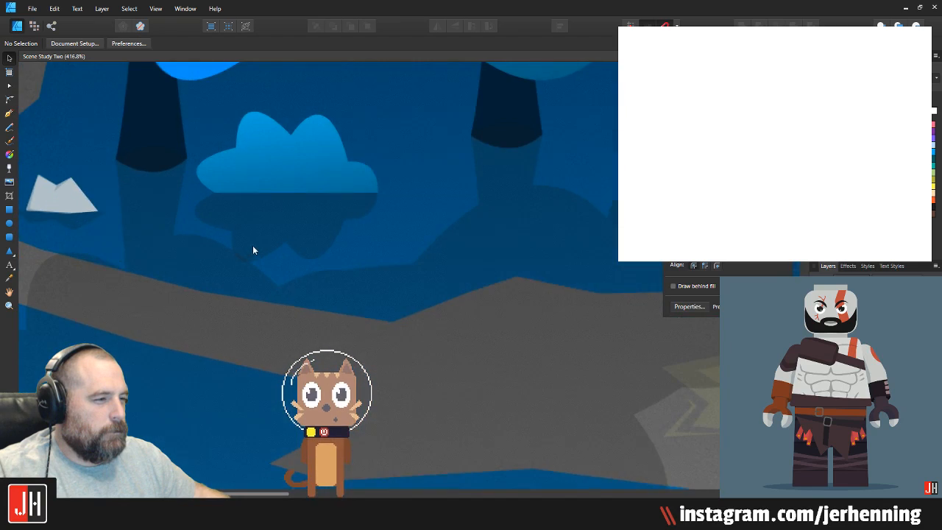
pyautogui.click(278, 212)
pyautogui.scroll(2, 351, 299)
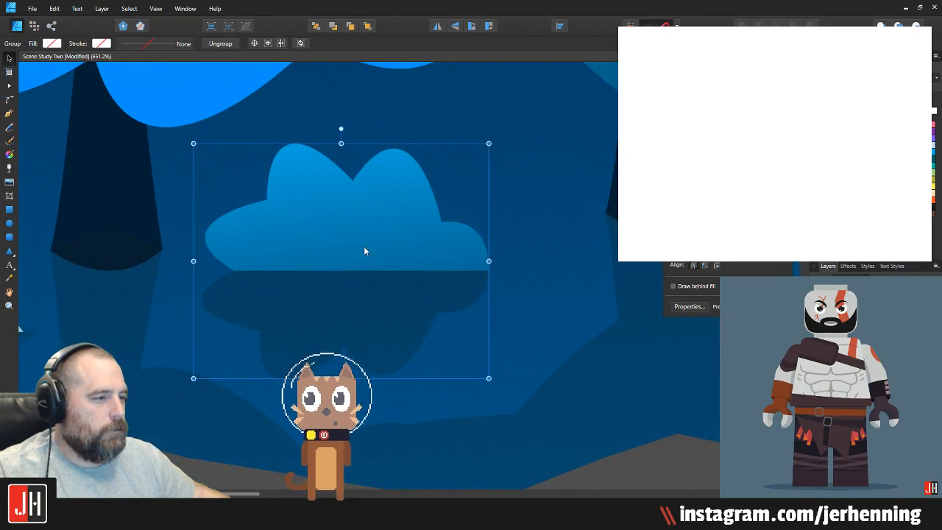
pyautogui.scroll(-10, 364, 246)
pyautogui.click(566, 311)
pyautogui.scroll(2, 433, 257)
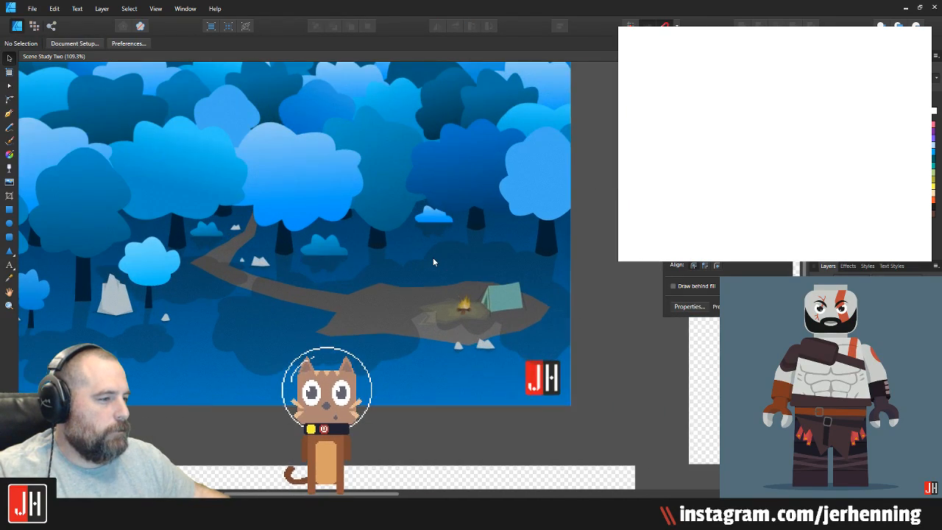
pyautogui.scroll(-5, 448, 266)
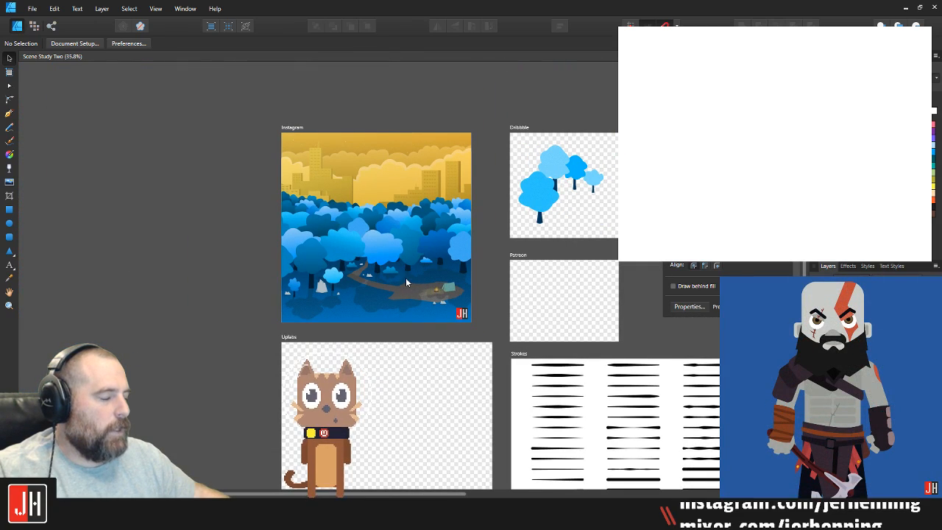
pyautogui.scroll(12, 408, 308)
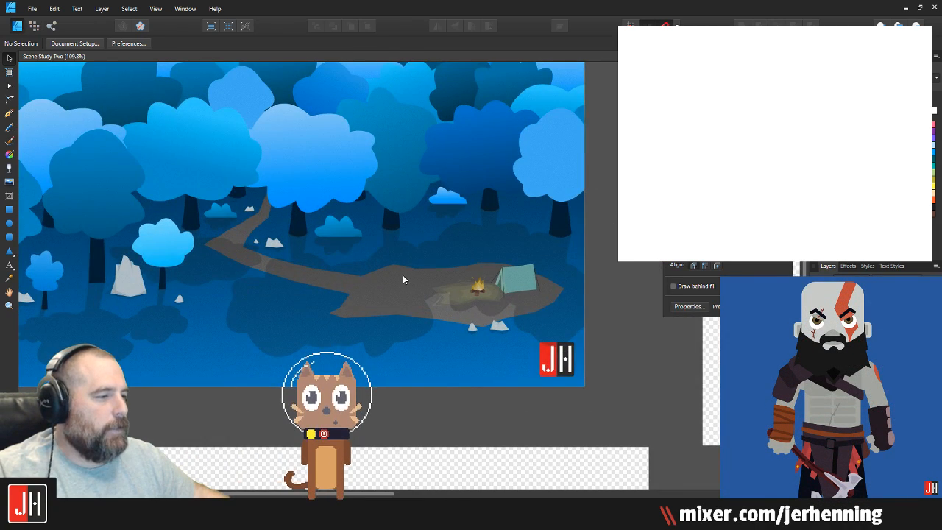
pyautogui.scroll(5, 404, 293)
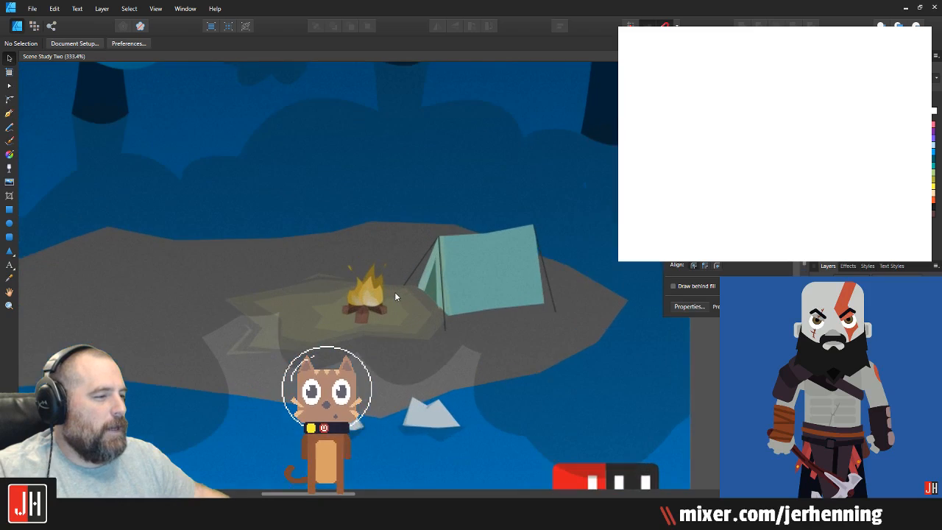
pyautogui.scroll(-10, 471, 280)
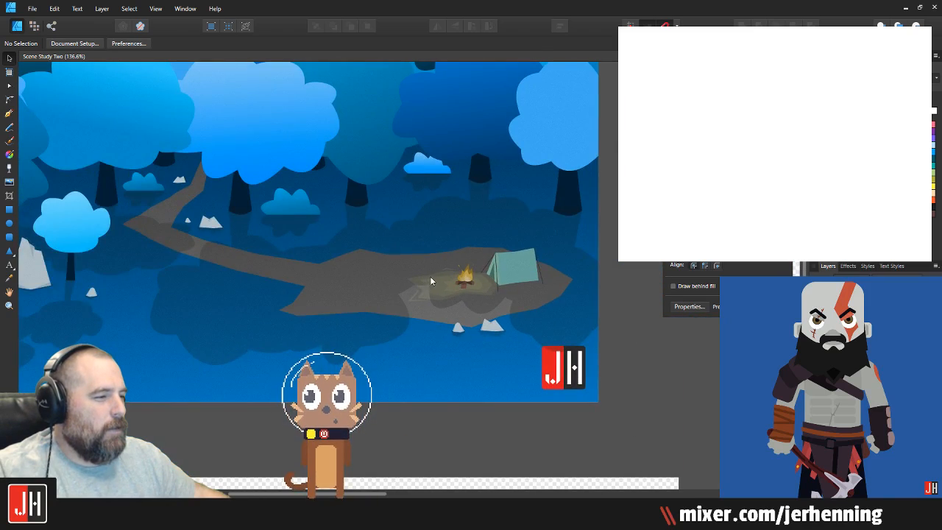
pyautogui.scroll(8, 441, 273)
pyautogui.scroll(2, 374, 299)
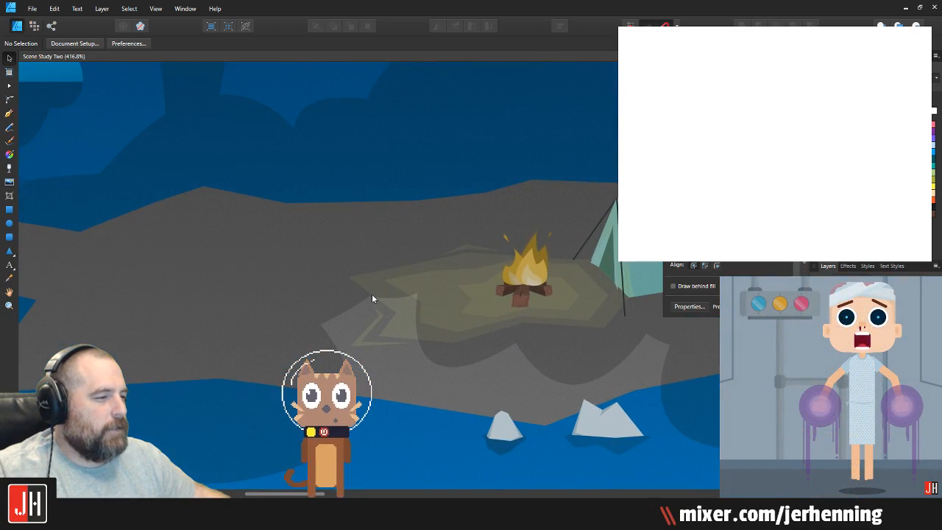
pyautogui.scroll(1, 291, 270)
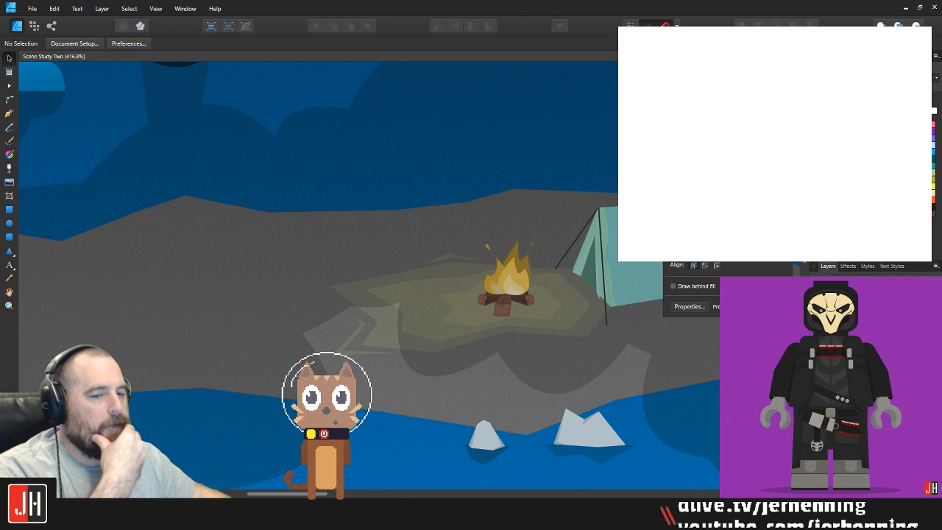
pyautogui.scroll(-1, 156, 270)
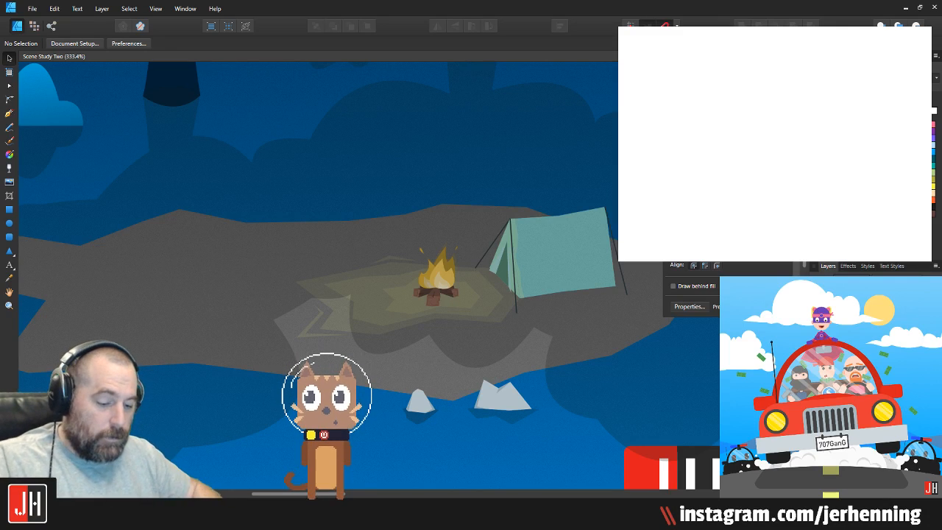
pyautogui.press('super')
pyautogui.press('Escape')
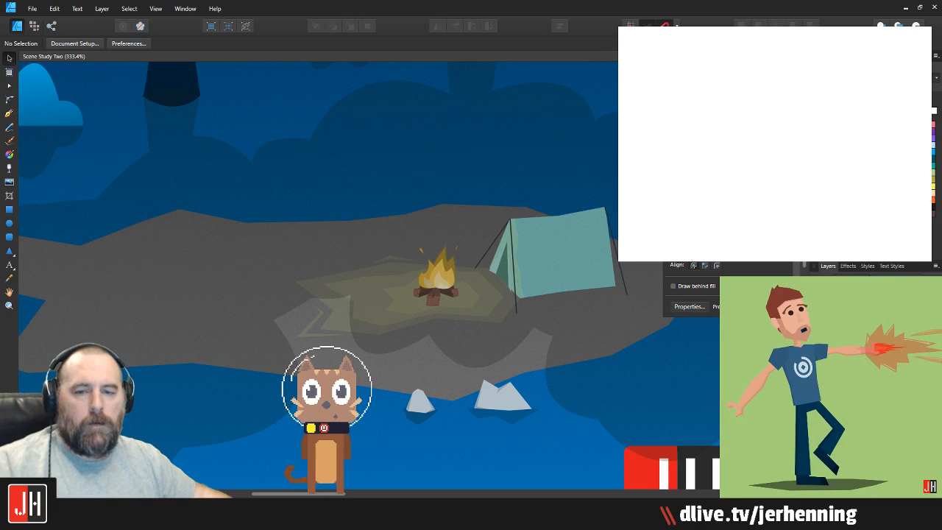
pyautogui.click(869, 368)
pyautogui.moveTo(450, 355); pyautogui.dragTo(337, 288)
pyautogui.scroll(-5, 338, 288)
pyautogui.click(548, 327)
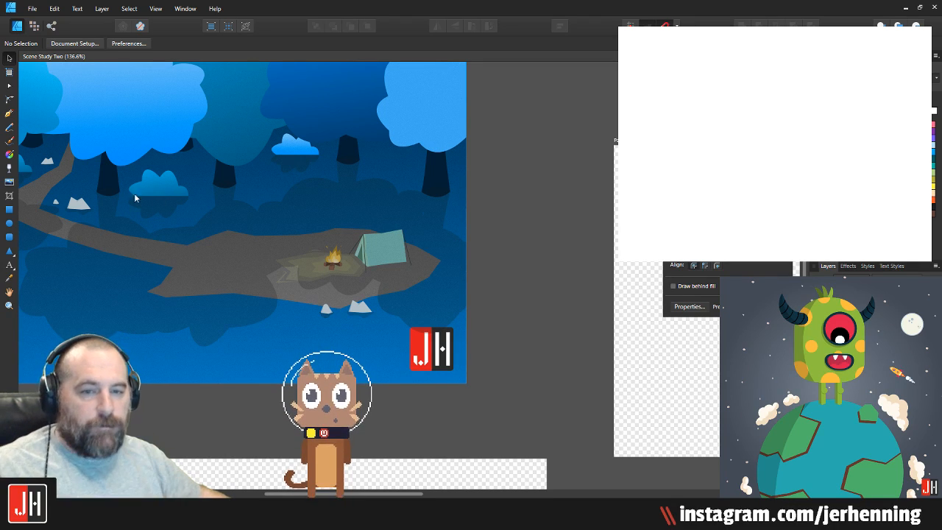
# Step: Draw a stepped building silhouette with the Pen tool in the skyline's central gap and fill it with the neighbouring building's sampled colour
pyautogui.scroll(6, 301, 273)
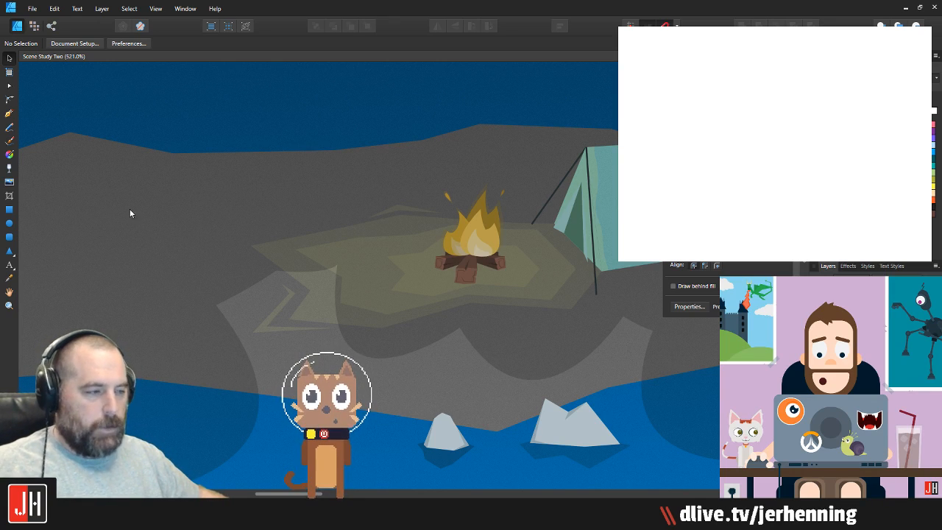
pyautogui.scroll(-9, 367, 213)
pyautogui.scroll(5, 291, 247)
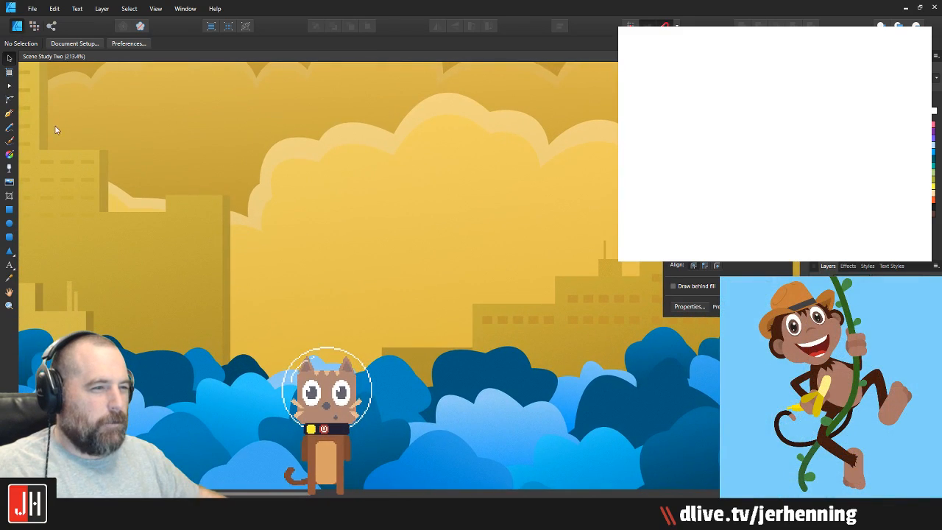
pyautogui.click(9, 113)
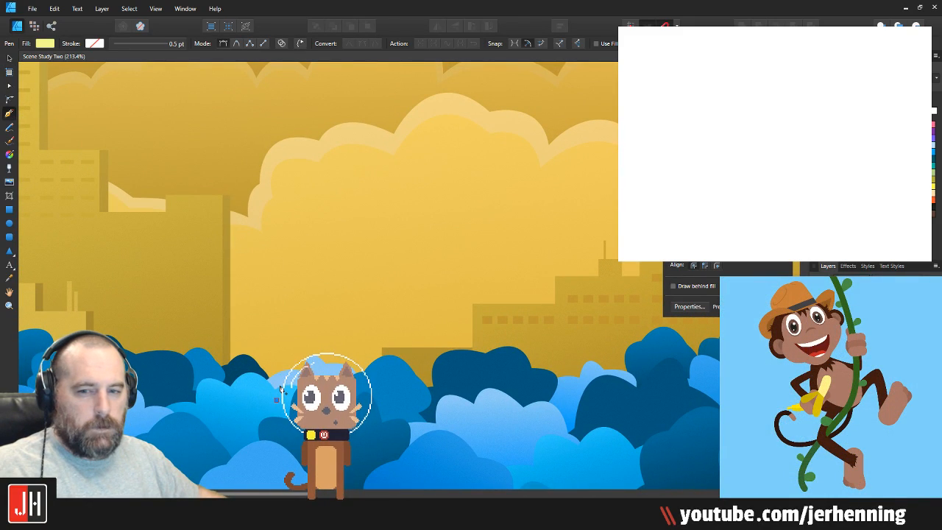
pyautogui.click(280, 236)
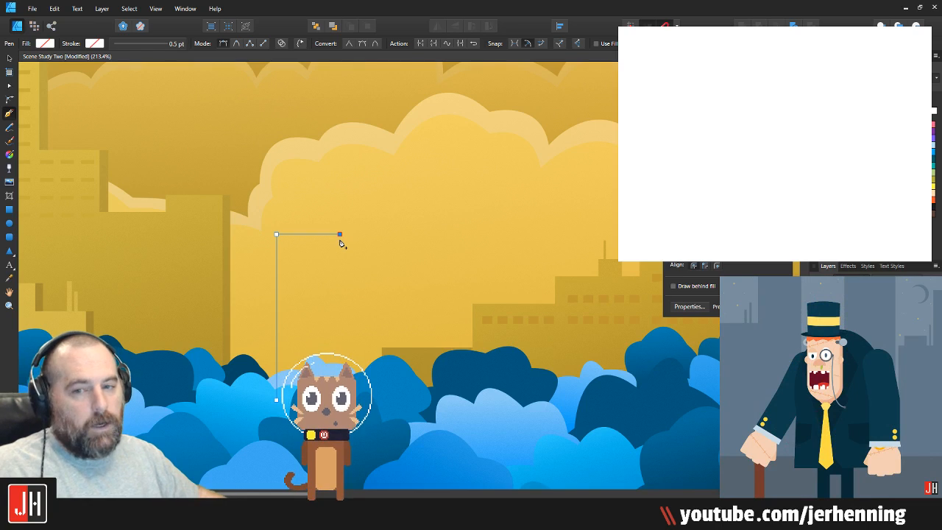
pyautogui.click(339, 280)
pyautogui.click(405, 281)
pyautogui.click(406, 323)
pyautogui.click(449, 324)
pyautogui.click(449, 399)
pyautogui.click(276, 399)
pyautogui.press('i')
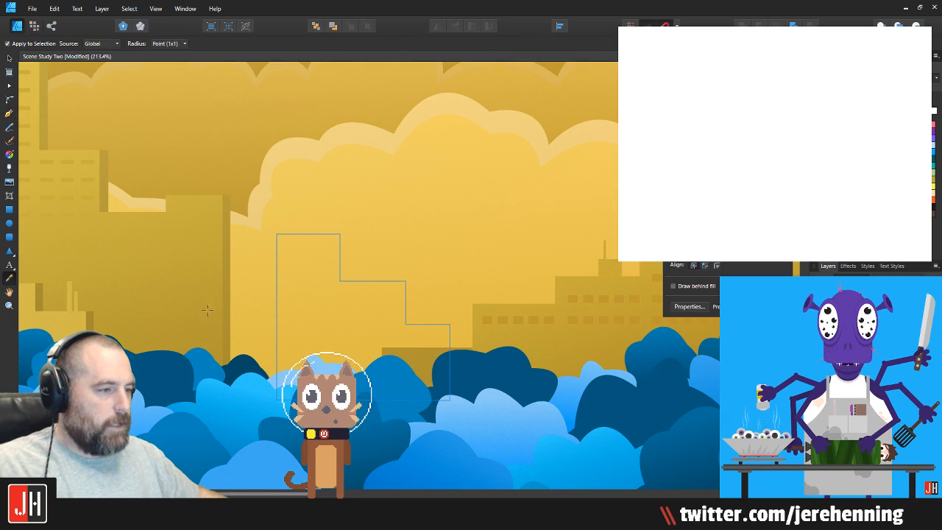
pyautogui.click(219, 260)
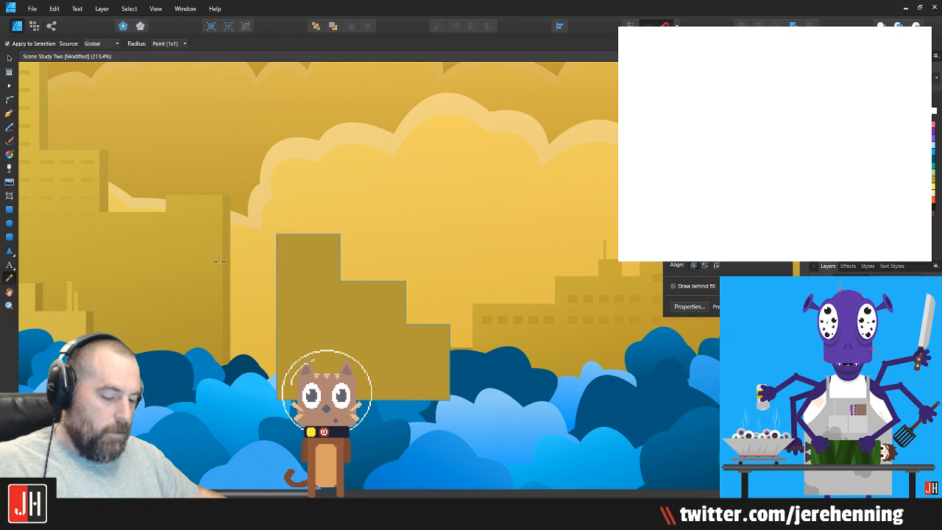
# Step: Cut and paste the stepped building silhouette behind the treetops, shift it slightly, and delete it from the skyline
pyautogui.hotkey('ctrl', 'x')
pyautogui.press('v')
pyautogui.click(359, 264)
pyautogui.hotkey('ctrl', 'v')
pyautogui.moveTo(339, 315); pyautogui.dragTo(343, 322)
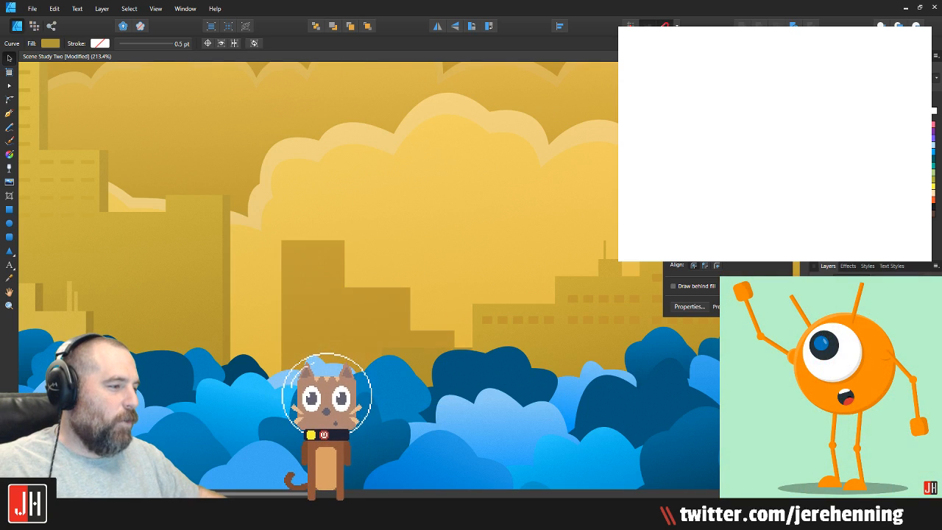
pyautogui.click(321, 311)
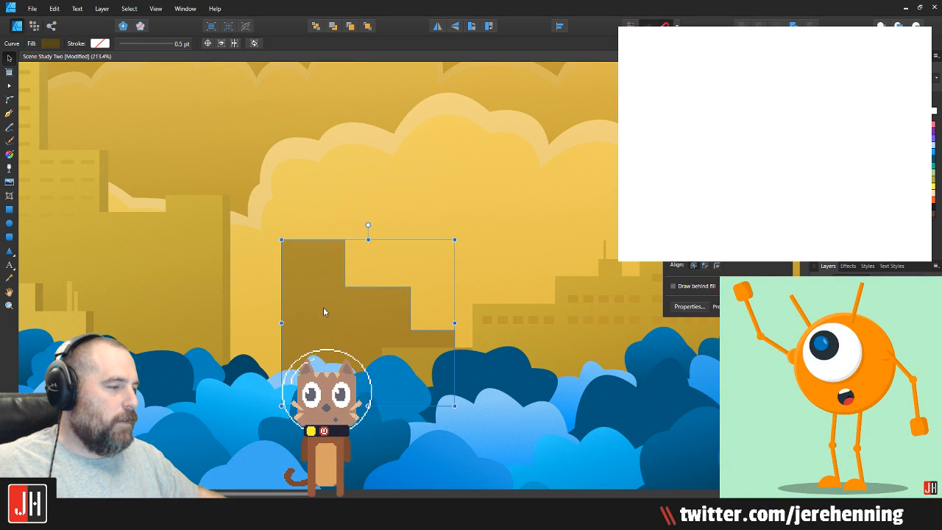
pyautogui.scroll(2, 339, 314)
pyautogui.moveTo(356, 320); pyautogui.dragTo(240, 318)
pyautogui.press('Delete')
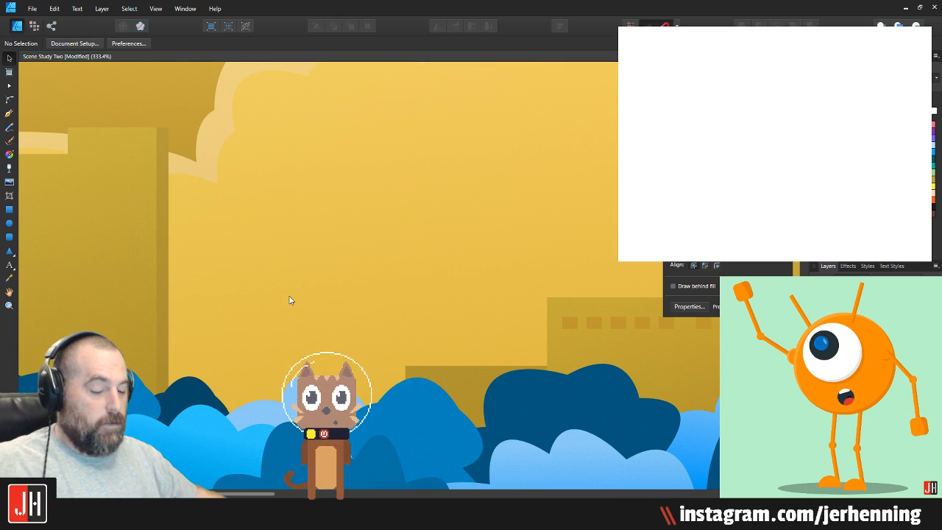
# Step: Examine the city skyline, the forest and the large grey rock beside the small tree
pyautogui.scroll(-8, 290, 302)
pyautogui.scroll(2, 257, 235)
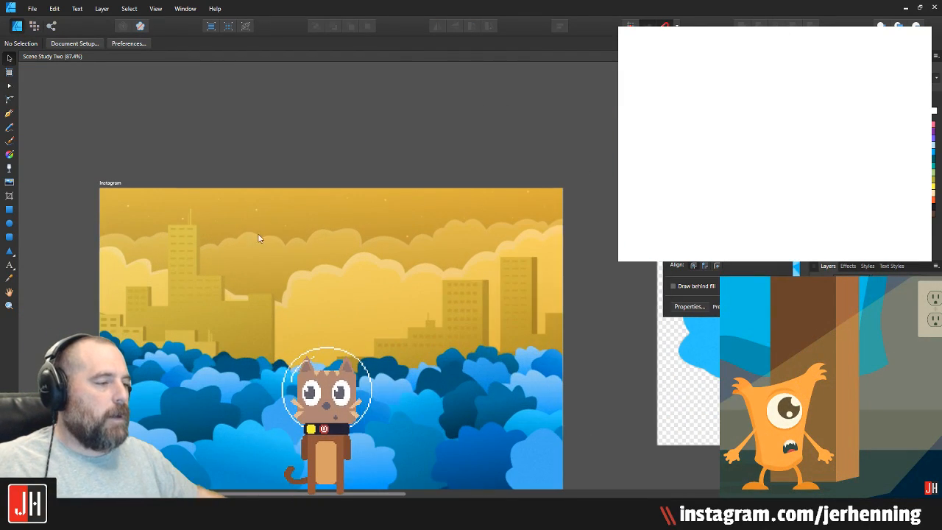
pyautogui.scroll(1, 284, 253)
pyautogui.moveTo(284, 253); pyautogui.dragTo(319, 194)
pyautogui.moveTo(414, 230); pyautogui.dragTo(263, 168)
pyautogui.scroll(-3, 287, 177)
pyautogui.moveTo(256, 211); pyautogui.dragTo(344, 209)
pyautogui.scroll(2, 291, 205)
pyautogui.moveTo(407, 326); pyautogui.dragTo(382, 164)
pyautogui.scroll(6, 181, 267)
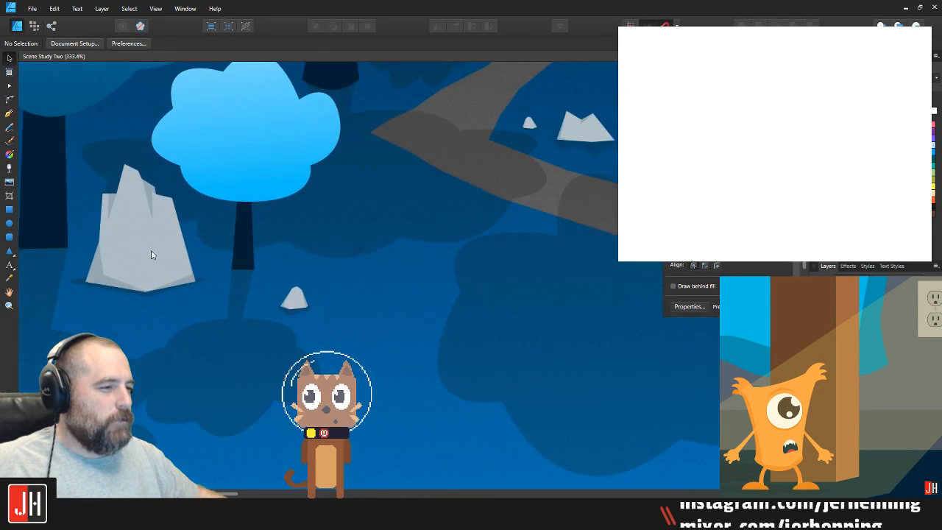
pyautogui.moveTo(152, 253); pyautogui.dragTo(305, 236)
pyautogui.click(296, 222)
pyautogui.scroll(3, 298, 205)
pyautogui.moveTo(420, 93); pyautogui.dragTo(369, 164)
pyautogui.moveTo(255, 268); pyautogui.dragTo(243, 301)
pyautogui.scroll(-9, 282, 270)
# Step: Shift the plain light blue treetop slightly toward the large pale tree in front to cover the gap, and save the document
pyautogui.click(404, 334)
pyautogui.scroll(2, 260, 304)
pyautogui.hotkey('ctrl', 's')
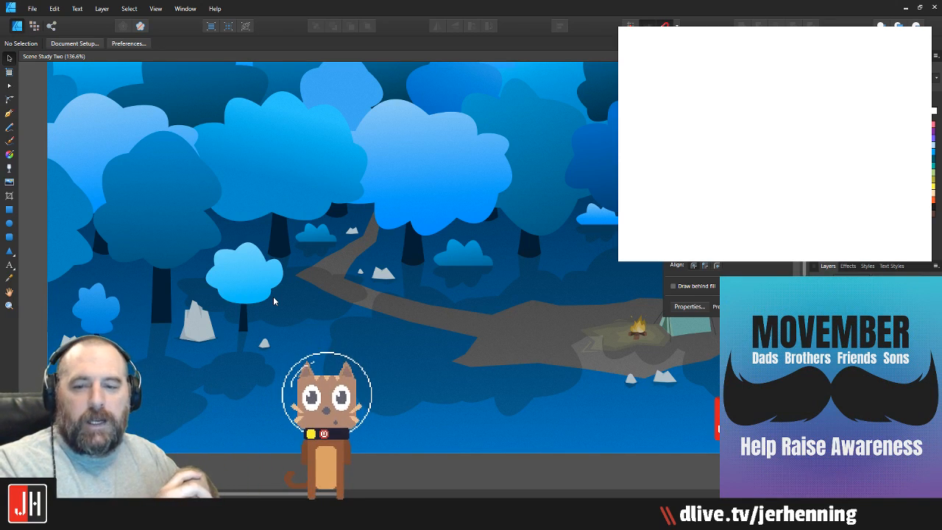
pyautogui.scroll(5, 380, 259)
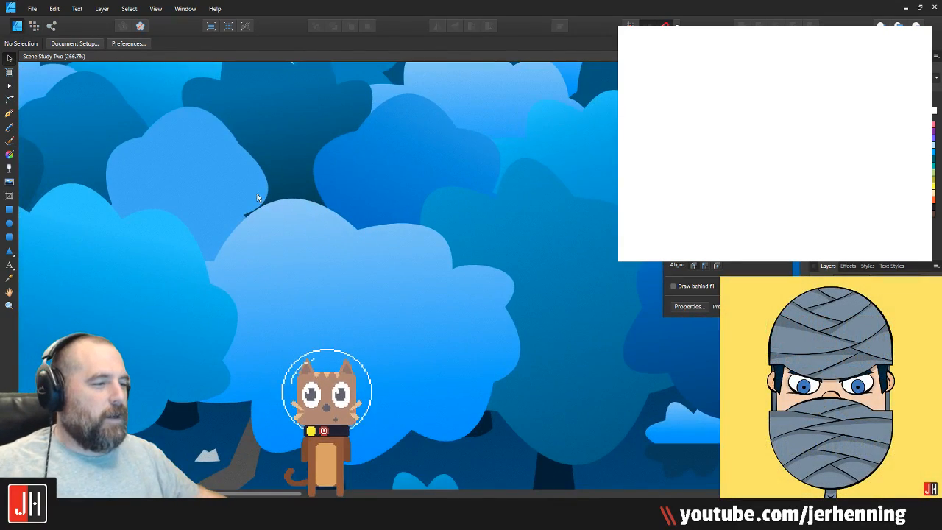
pyautogui.click(232, 182)
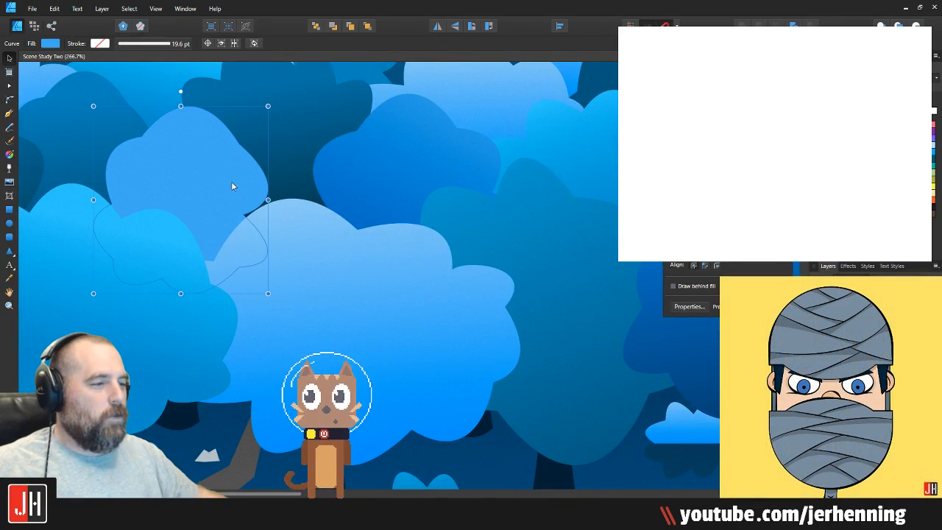
pyautogui.moveTo(226, 189); pyautogui.dragTo(229, 189)
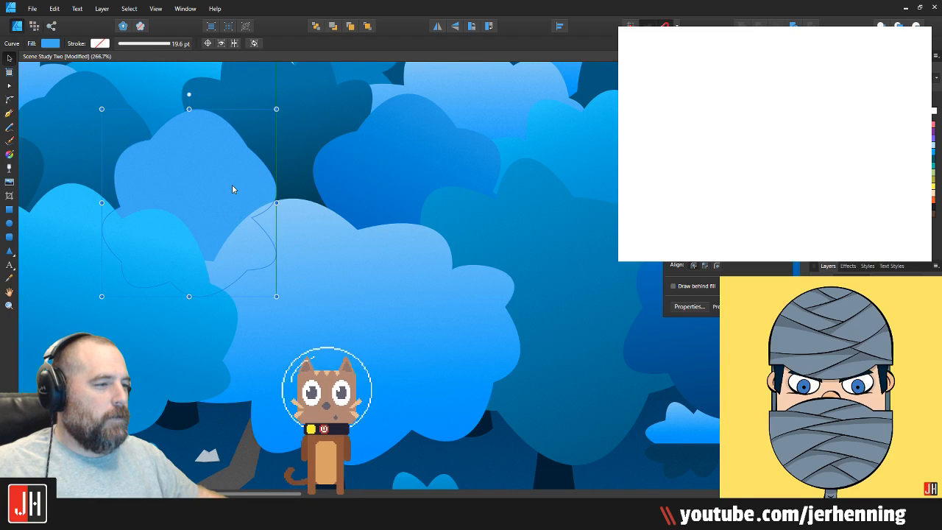
pyautogui.scroll(-8, 232, 184)
pyautogui.click(377, 201)
pyautogui.hotkey('ctrl', 's')
# Step: Examine the forest clearing, the campfire and the foreground rocks in the full scene and close up
pyautogui.scroll(4, 321, 207)
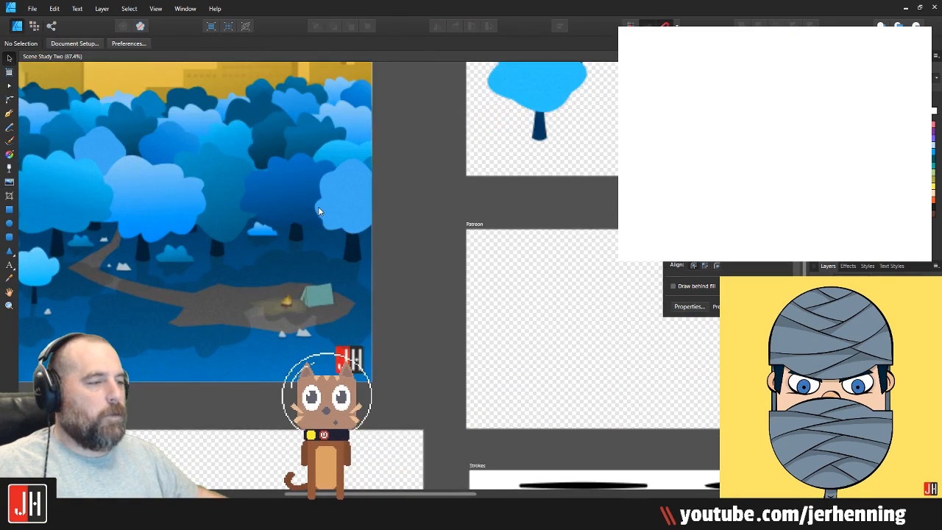
pyautogui.moveTo(266, 212); pyautogui.dragTo(426, 241)
pyautogui.moveTo(375, 296); pyautogui.dragTo(398, 269)
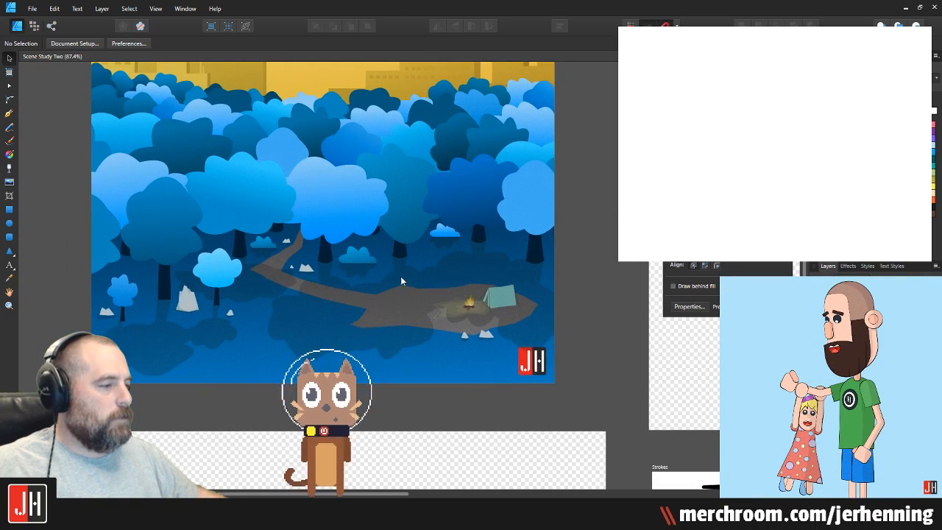
pyautogui.scroll(2, 456, 301)
pyautogui.moveTo(426, 301); pyautogui.dragTo(377, 301)
pyautogui.moveTo(411, 334); pyautogui.dragTo(394, 298)
pyautogui.scroll(5, 412, 307)
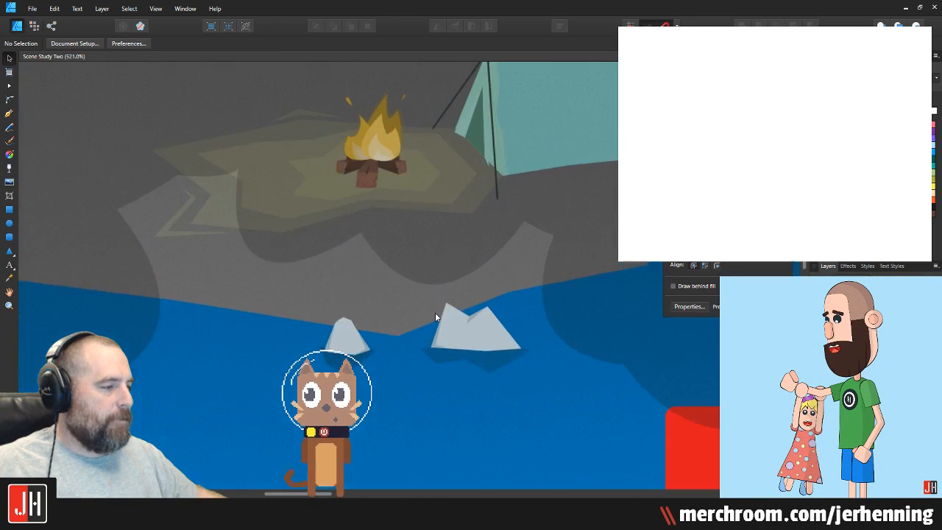
pyautogui.scroll(-6, 427, 311)
pyautogui.scroll(3, 417, 309)
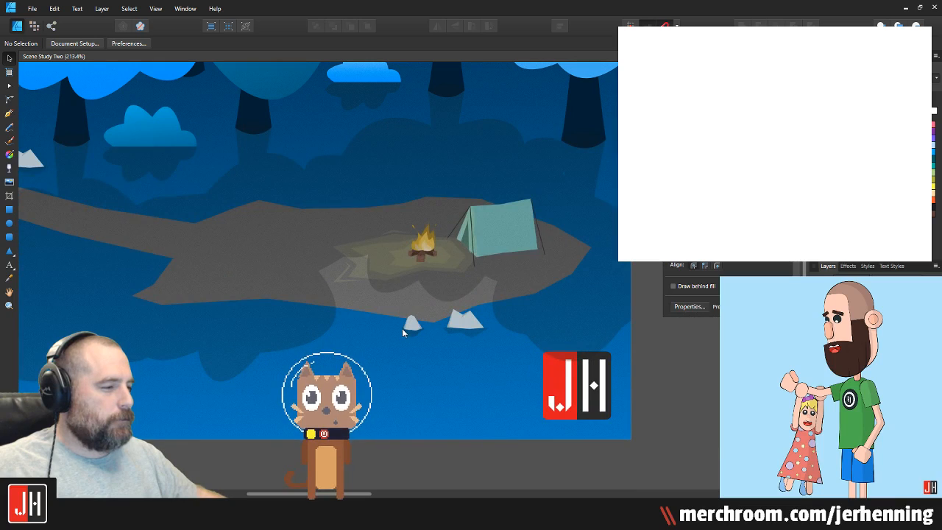
# Step: Place a copy of the small foreground rock at the far edge of the dirt clearing, behind the fire and tent
pyautogui.moveTo(414, 326); pyautogui.dragTo(402, 193)
pyautogui.hotkey('ctrl', 'z')
pyautogui.moveTo(412, 325); pyautogui.dragTo(439, 221)
pyautogui.scroll(4, 420, 184)
pyautogui.scroll(4, 391, 248)
pyautogui.scroll(-9, 487, 243)
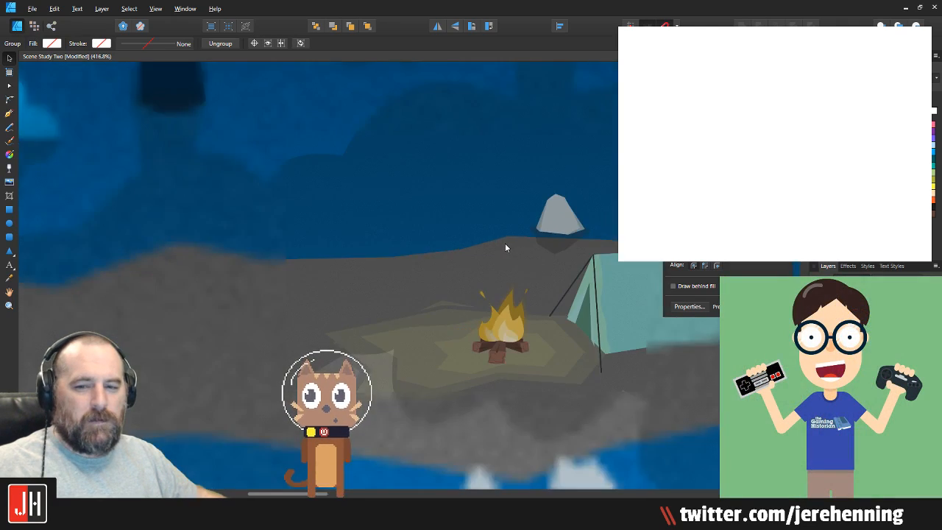
pyautogui.hotkey('ctrl', 'd')
pyautogui.scroll(3, 406, 230)
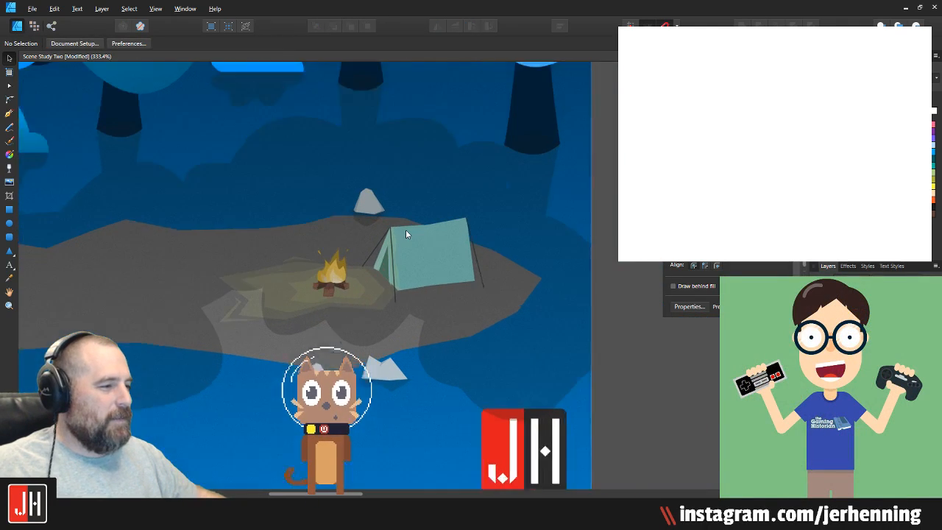
# Step: Scale down the copied rock, move it closer to the tent, and save the document
pyautogui.click(357, 195)
pyautogui.scroll(7, 368, 197)
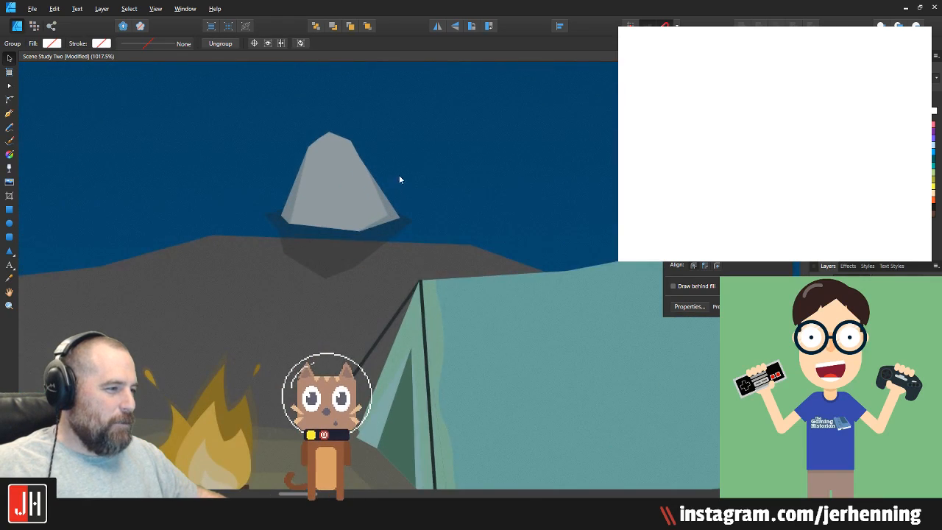
pyautogui.moveTo(413, 132); pyautogui.dragTo(375, 171)
pyautogui.moveTo(329, 209); pyautogui.dragTo(425, 201)
pyautogui.scroll(-5, 356, 220)
pyautogui.scroll(-3, 355, 221)
pyautogui.click(540, 256)
pyautogui.hotkey('ctrl', 's')
# Step: Make the copied rock behind the tent slightly smaller
pyautogui.scroll(1, 324, 223)
pyautogui.scroll(8, 427, 203)
pyautogui.click(438, 189)
pyautogui.moveTo(483, 168)
pyautogui.mouseDown()
pyautogui.moveTo(459, 173)
pyautogui.moveTo(471, 185)
pyautogui.moveTo(476, 168)
pyautogui.mouseUp()
pyautogui.scroll(-5, 434, 245)
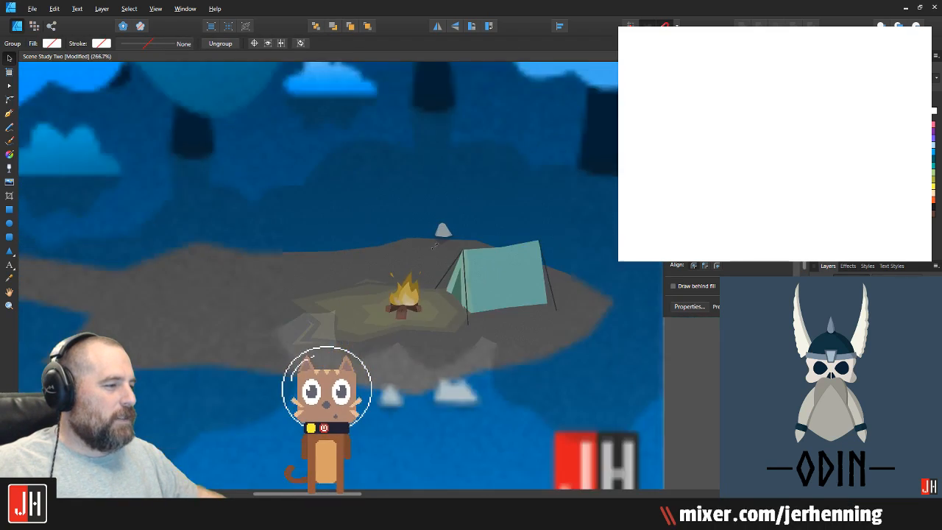
# Step: Move the small foreground rock along the clearing's front edge, farther away from the larger two-peaked rock
pyautogui.scroll(-4, 435, 245)
pyautogui.click(537, 287)
pyautogui.scroll(3, 435, 260)
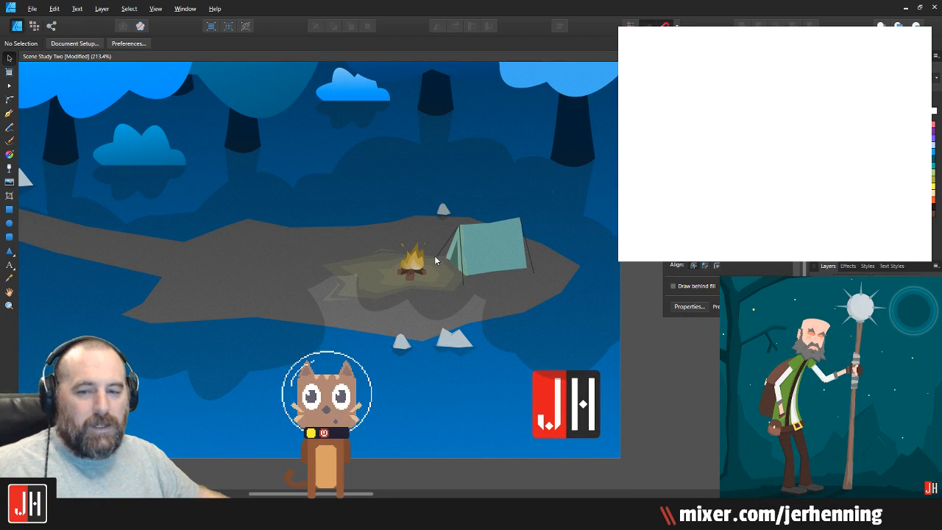
pyautogui.scroll(6, 442, 226)
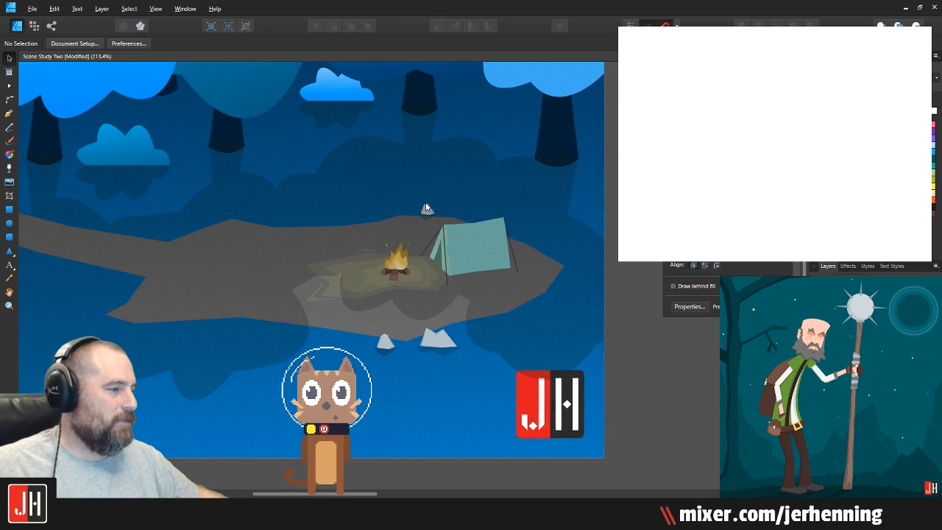
pyautogui.moveTo(424, 219); pyautogui.dragTo(509, 213)
pyautogui.scroll(-8, 505, 219)
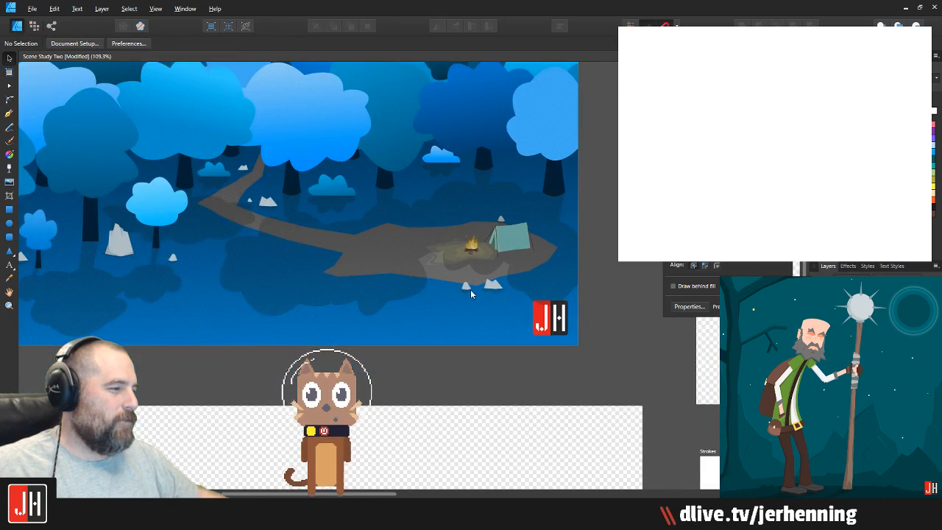
pyautogui.scroll(4, 471, 290)
pyautogui.moveTo(458, 275); pyautogui.dragTo(411, 271)
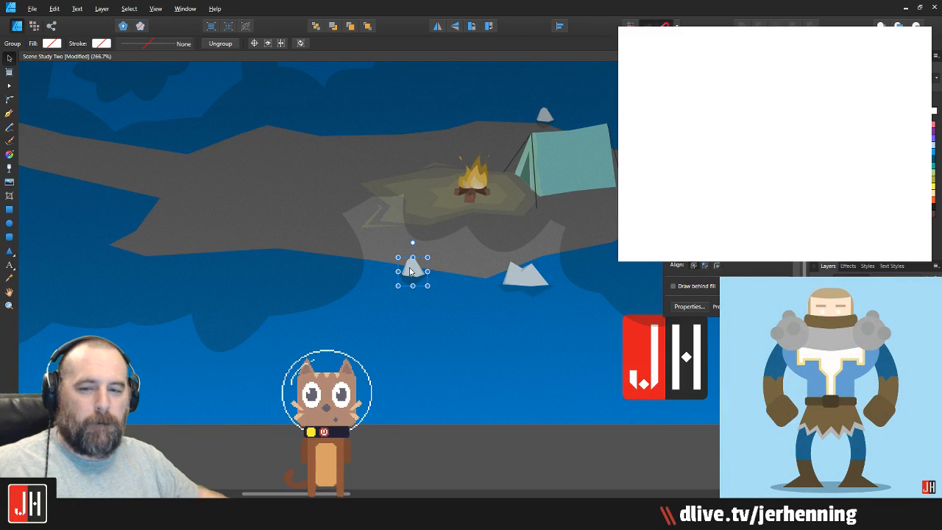
pyautogui.scroll(-6, 412, 271)
pyautogui.click(569, 273)
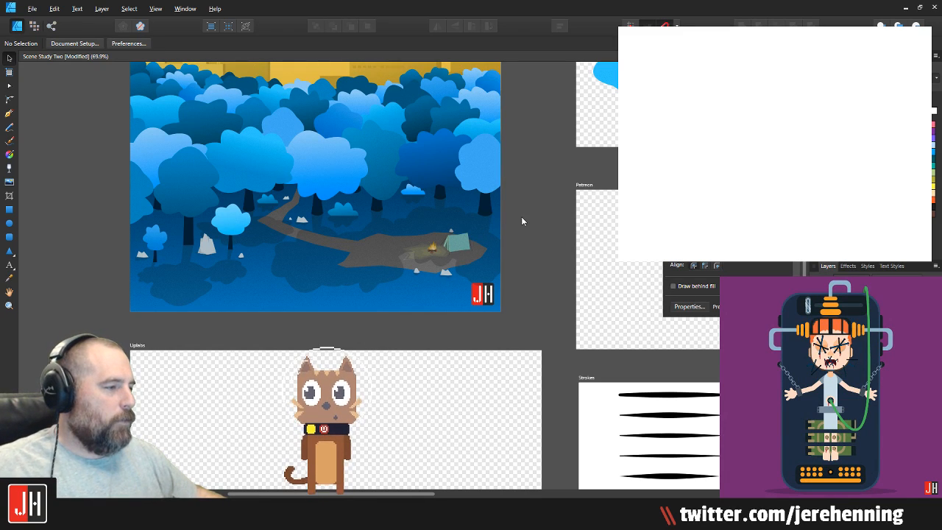
# Step: Examine the large rock beside the small tree up close, the forest and path, and the whole composition
pyautogui.scroll(4, 251, 254)
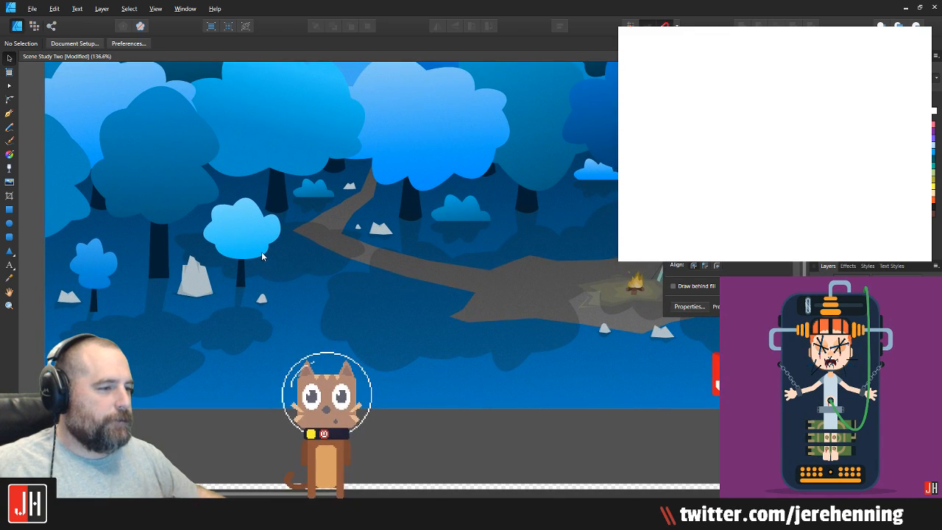
pyautogui.scroll(6, 203, 274)
pyautogui.click(197, 276)
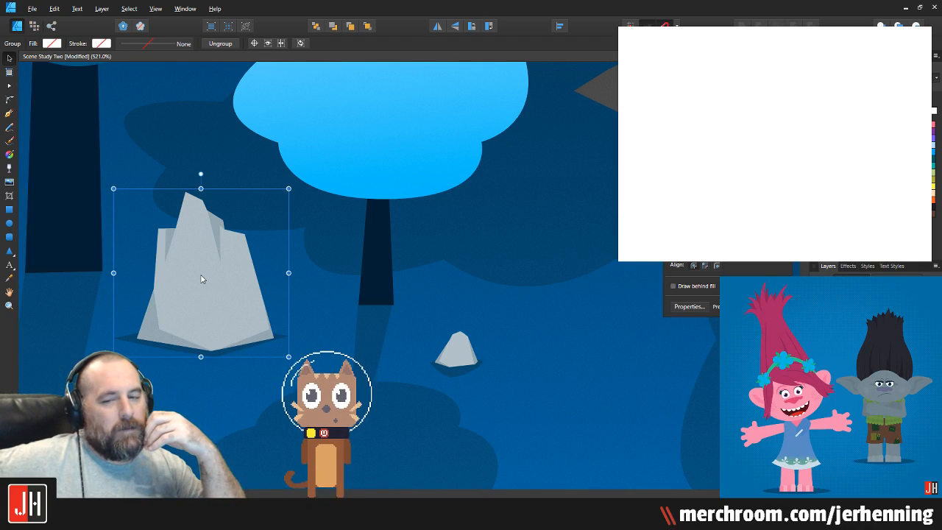
pyautogui.hotkey('ctrl', 'd')
pyautogui.hotkey('ctrl', '0')
pyautogui.click(140, 258)
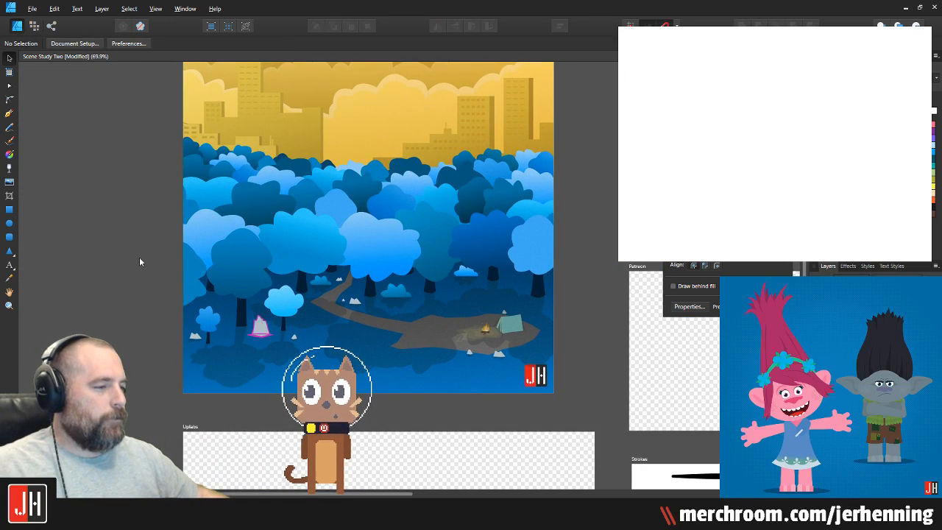
pyautogui.moveTo(302, 239); pyautogui.dragTo(254, 256)
pyautogui.scroll(3, 321, 297)
pyautogui.moveTo(391, 310); pyautogui.dragTo(331, 312)
pyautogui.moveTo(409, 288); pyautogui.dragTo(370, 327)
pyautogui.moveTo(376, 288); pyautogui.dragTo(530, 270)
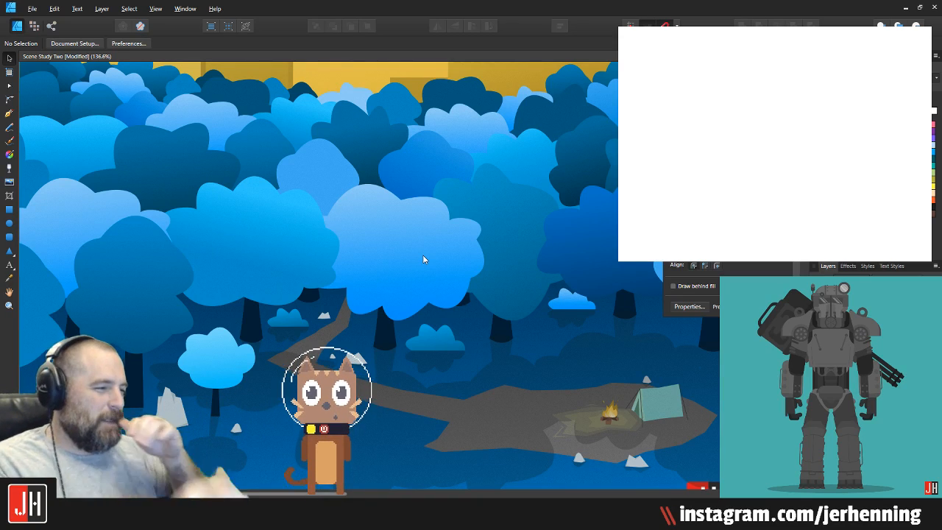
pyautogui.scroll(-3, 424, 247)
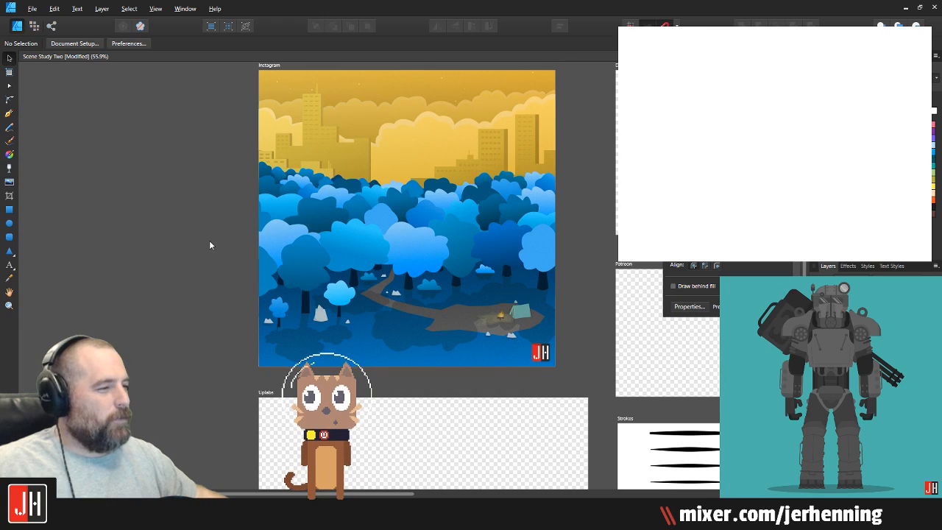
# Step: Inspect the spare blue trees on the Dribbble artboard, leaving them unchanged
pyautogui.hscroll(8, 209, 213)
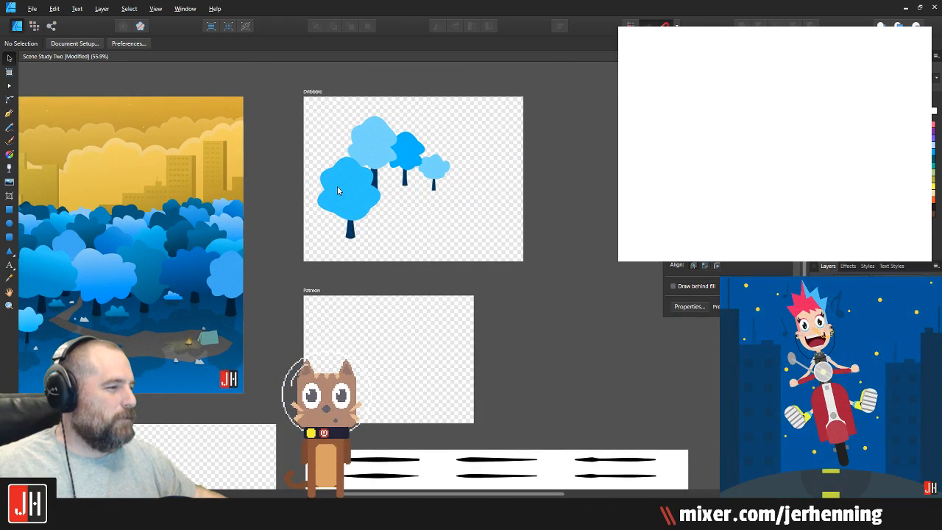
pyautogui.click(338, 190)
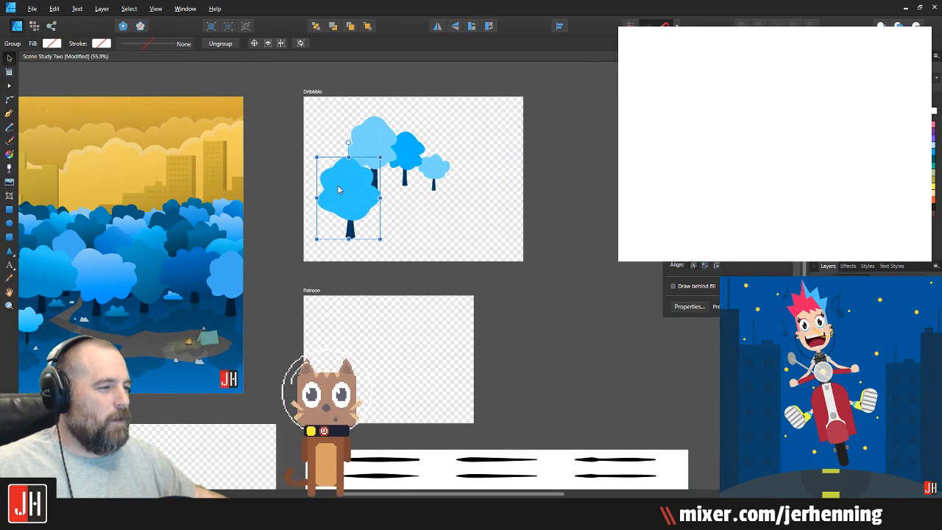
pyautogui.keyDown('shift'); pyautogui.click(369, 145); pyautogui.keyUp('shift')
pyautogui.click(483, 162)
pyautogui.moveTo(451, 226); pyautogui.dragTo(610, 108)
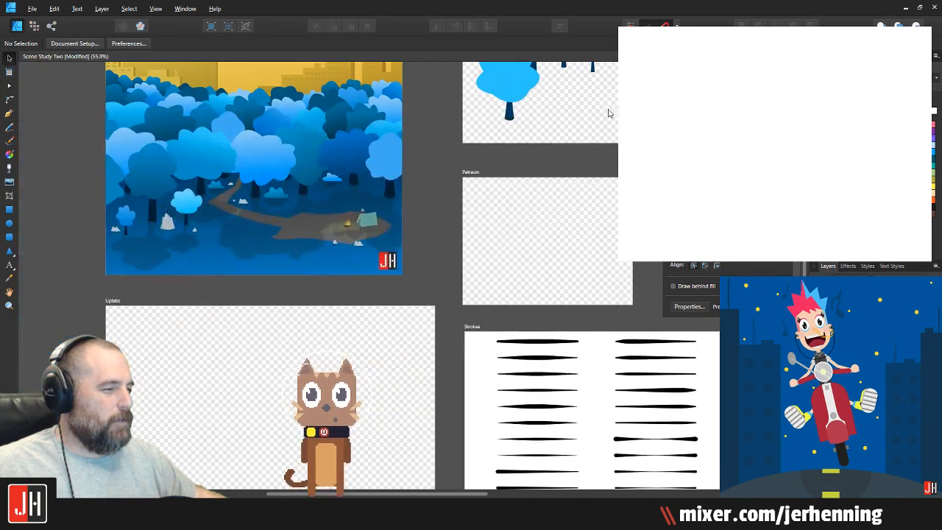
# Step: Examine the path, the campfire glow and the light shape on the tent entrance at close range
pyautogui.scroll(2, 297, 247)
pyautogui.click(272, 240)
pyautogui.scroll(2, 279, 238)
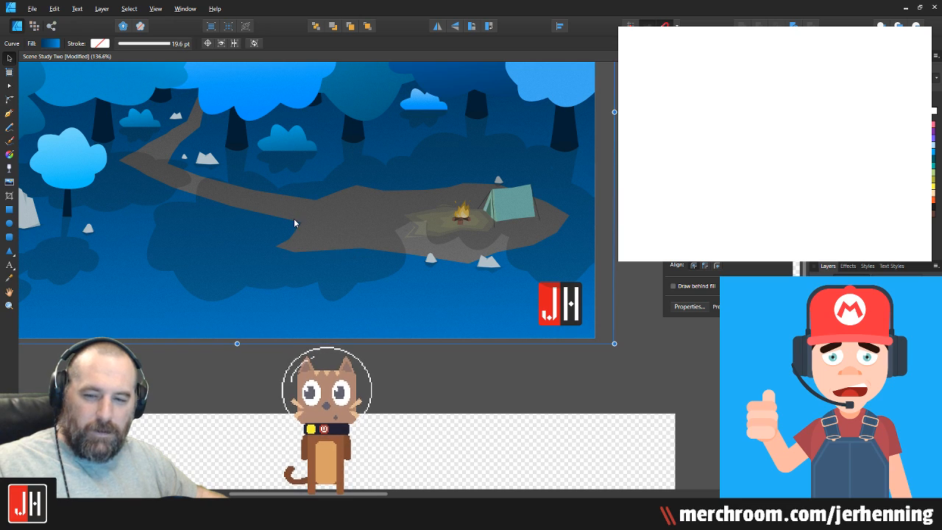
pyautogui.scroll(3, 459, 240)
pyautogui.scroll(4, 450, 250)
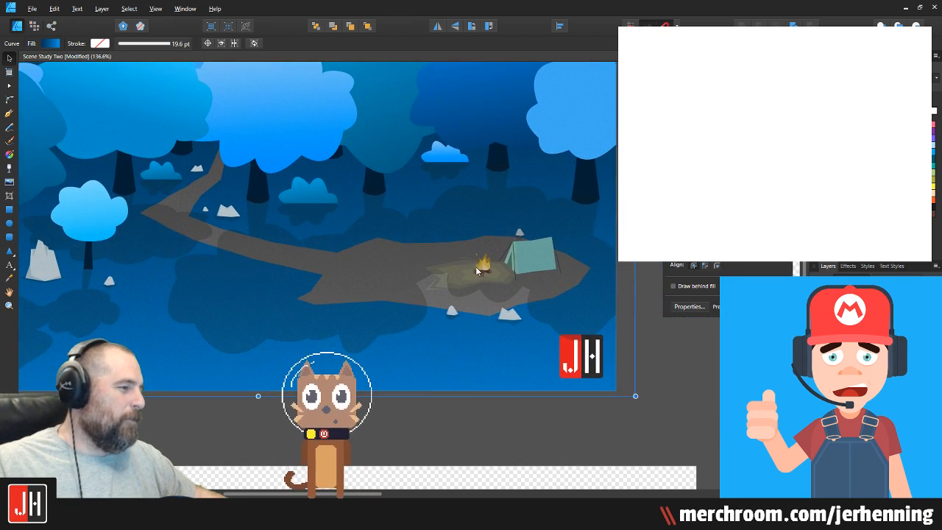
pyautogui.scroll(-2, 435, 266)
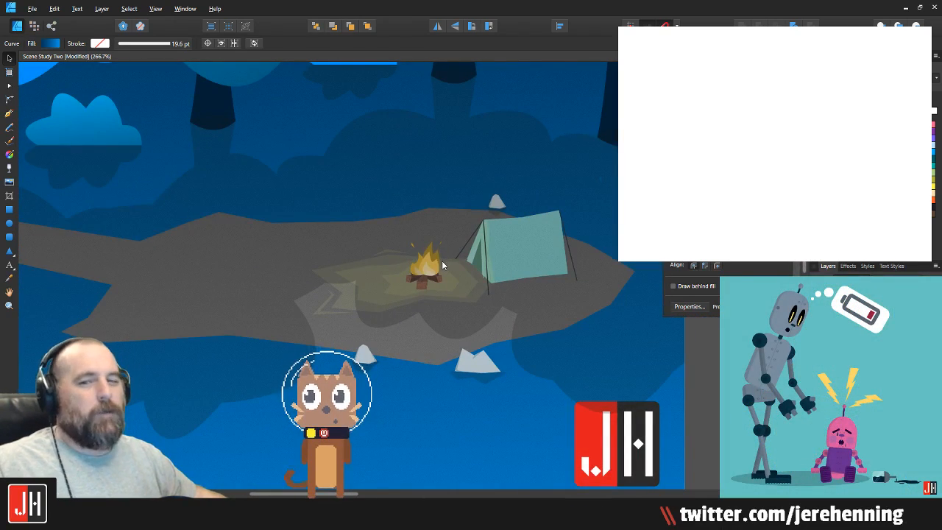
pyautogui.click(474, 284)
pyautogui.scroll(5, 473, 283)
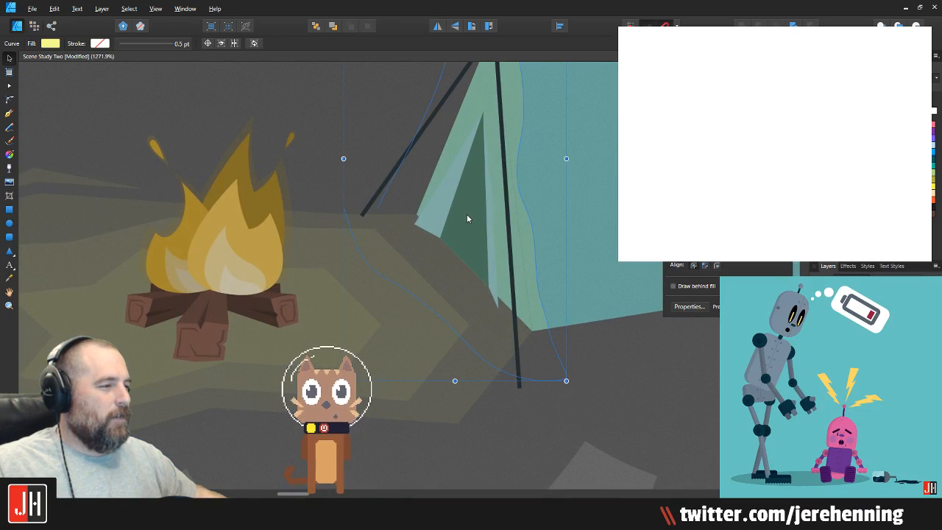
pyautogui.scroll(-4, 466, 218)
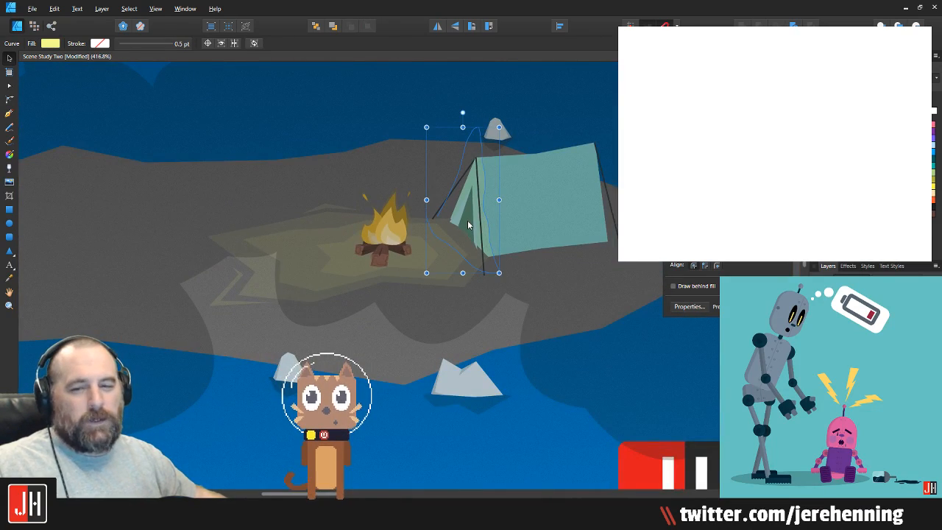
pyautogui.scroll(-3, 469, 223)
pyautogui.hotkey('ctrl', 'd')
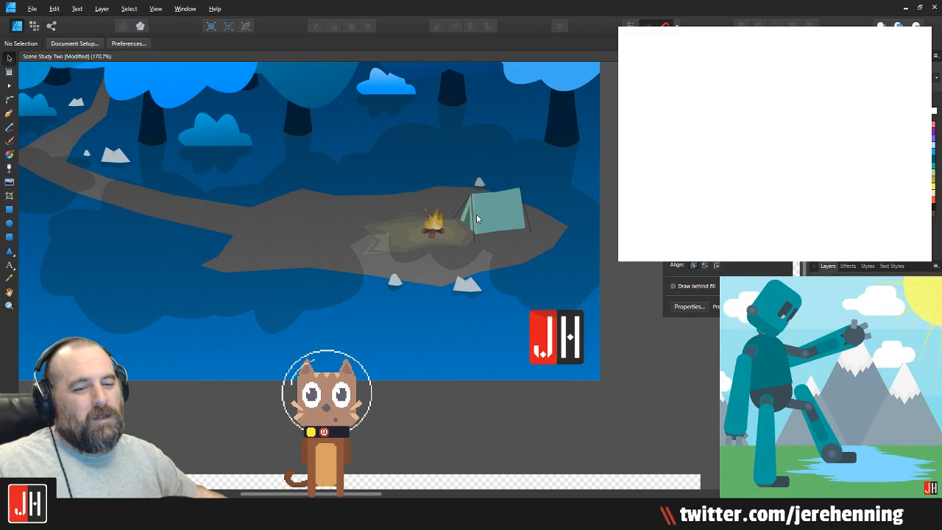
# Step: Save the document and review the full Instagram scene and the campsite area
pyautogui.scroll(-5, 477, 213)
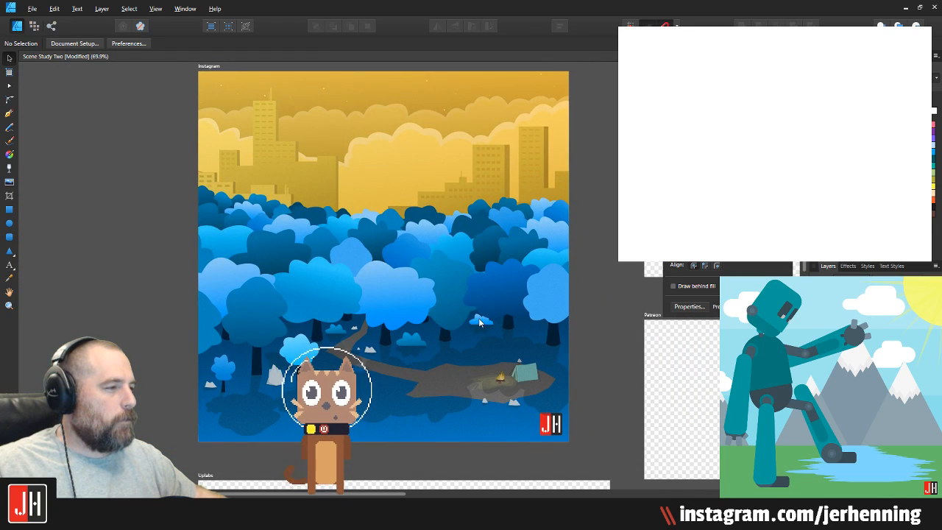
pyautogui.scroll(2, 477, 335)
pyautogui.scroll(-3, 548, 310)
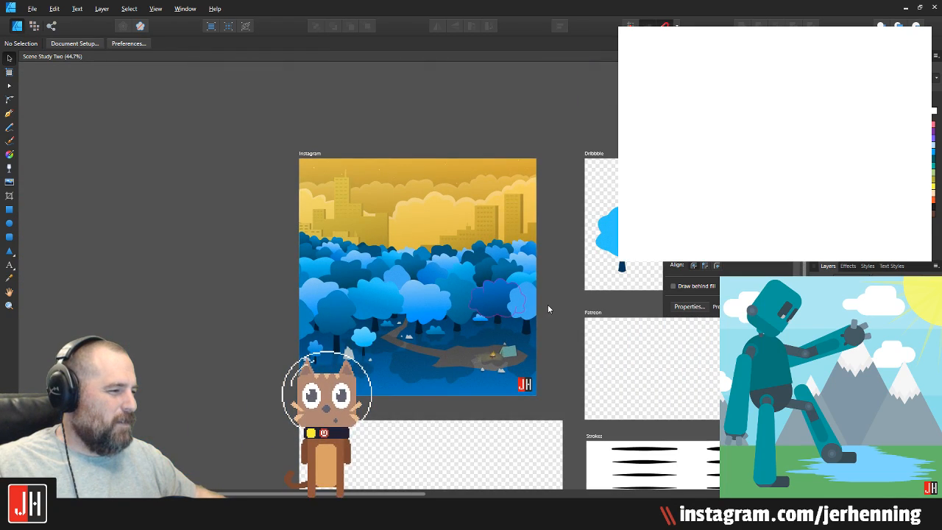
pyautogui.scroll(3, 498, 336)
pyautogui.scroll(2, 500, 319)
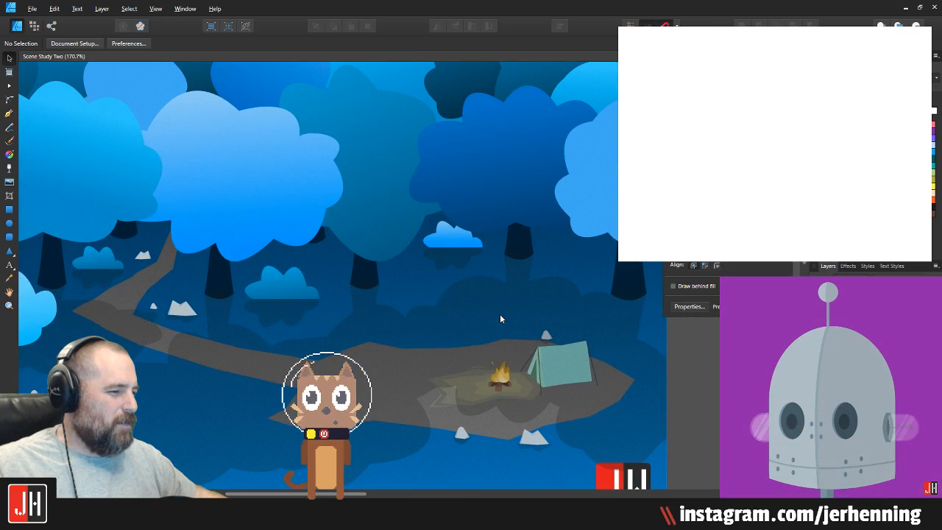
pyautogui.scroll(-3, 501, 319)
pyautogui.scroll(2, 501, 318)
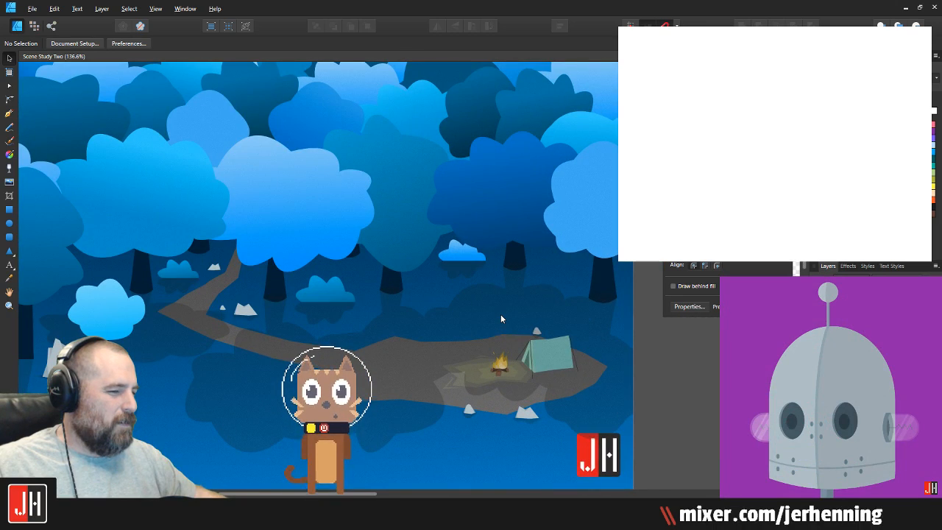